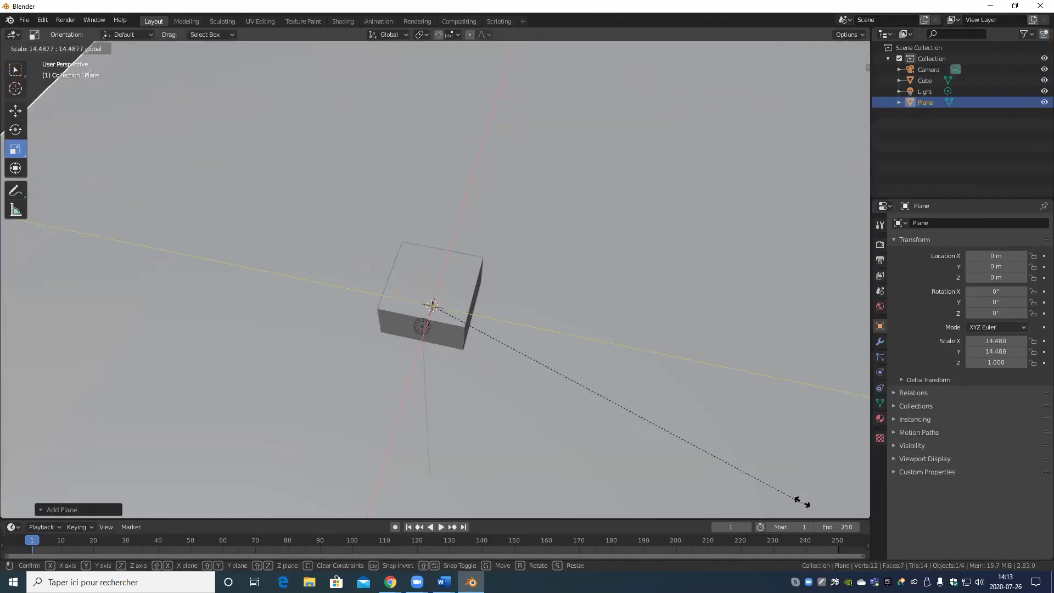
Step: Scale the plane up to about 13.175 in X and Y to form a large floor around the cube
scroll(565, 380, down, 3)
middle_drag(565, 379, 1, 87)
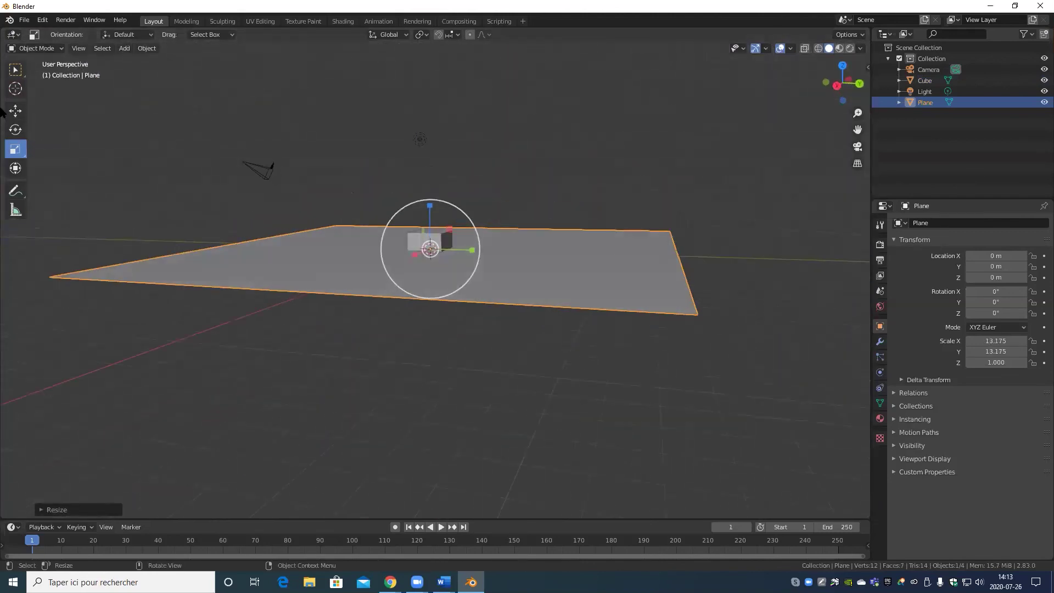
click(23, 93)
Step: Move the plane straight down along the Z axis to Z -2 m, below the cube
click(15, 110)
scroll(294, 266, up, 5)
click(455, 241)
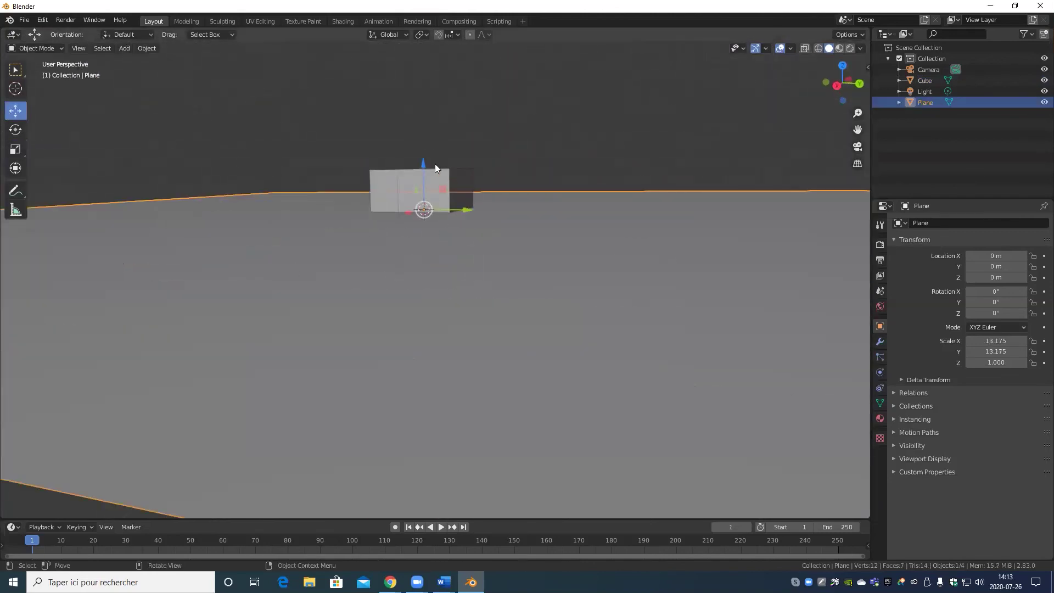
drag(423, 163, 452, 233)
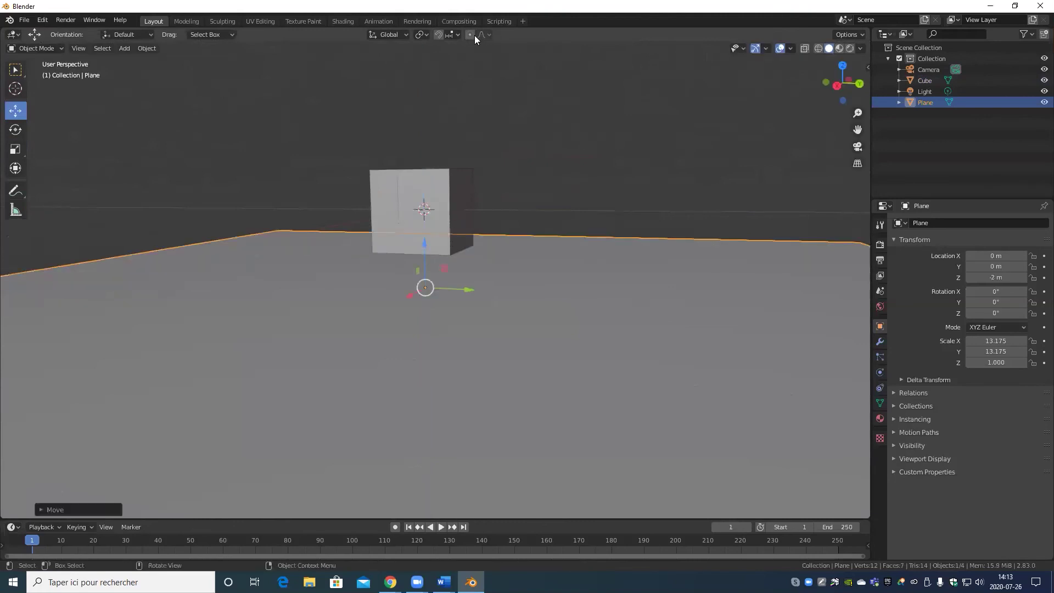
Step: Set the snapping target to Vertex and raise the plane along Z to -1 m, at the cube's underside
click(450, 34)
click(434, 78)
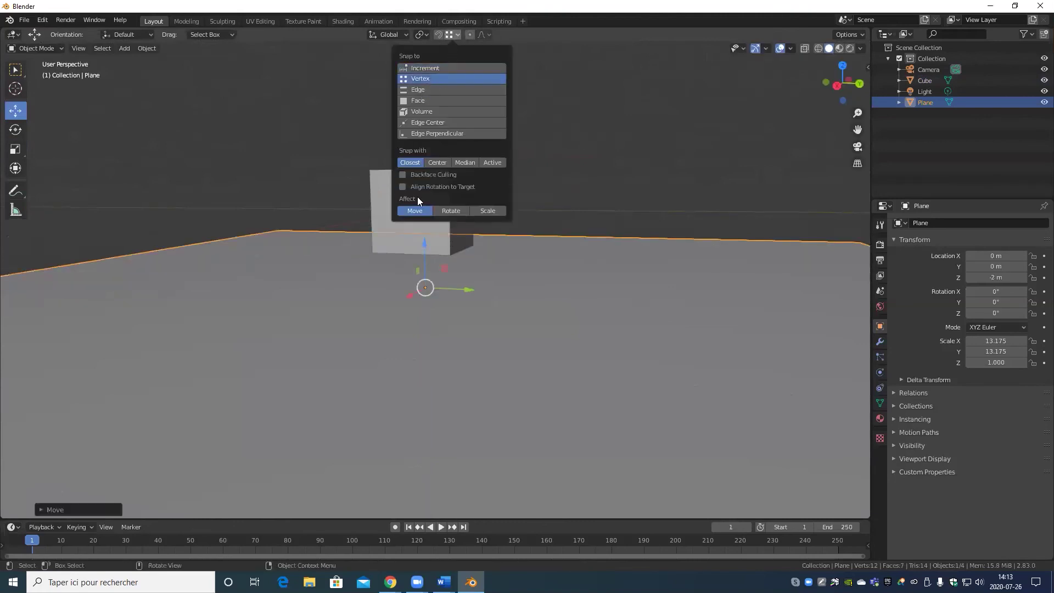
click(548, 231)
click(420, 264)
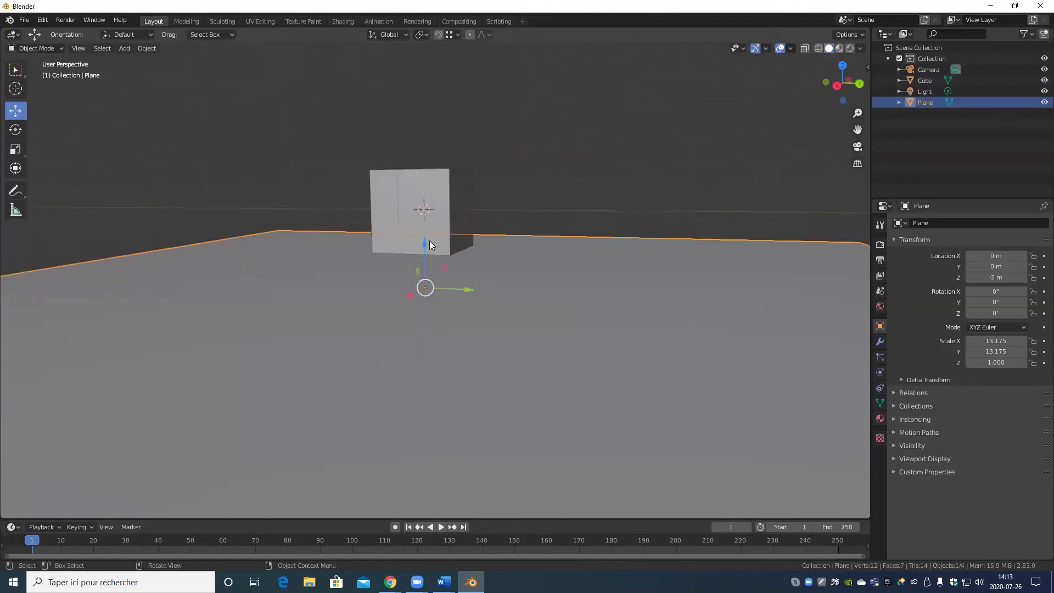
drag(427, 244, 424, 219)
Step: Set the scene's render engine to Cycles
middle_drag(397, 200, 468, 298)
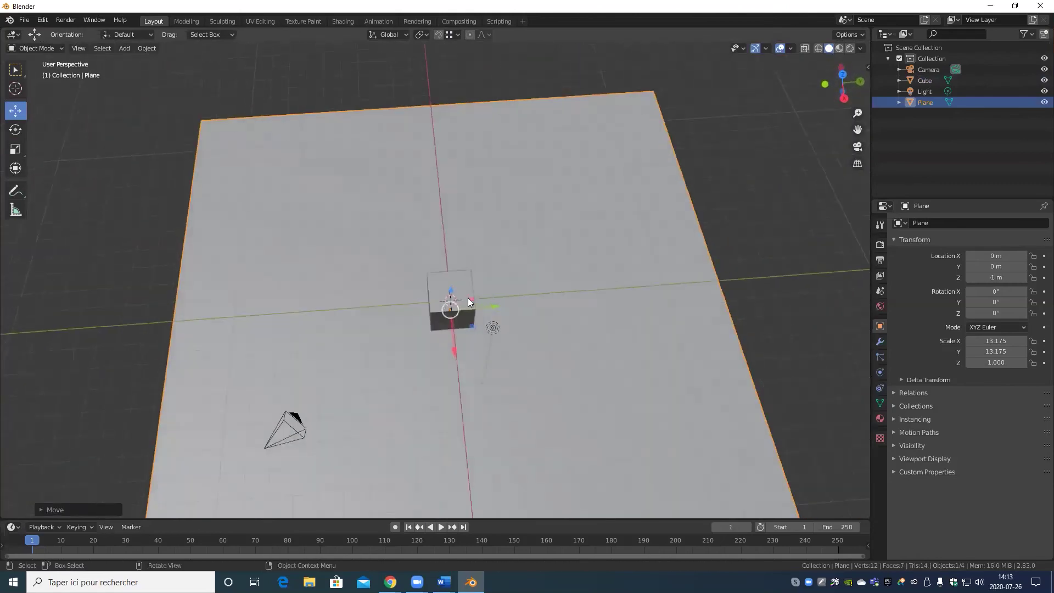
scroll(405, 292, up, 3)
scroll(405, 296, down, 5)
middle_drag(380, 332, 461, 306)
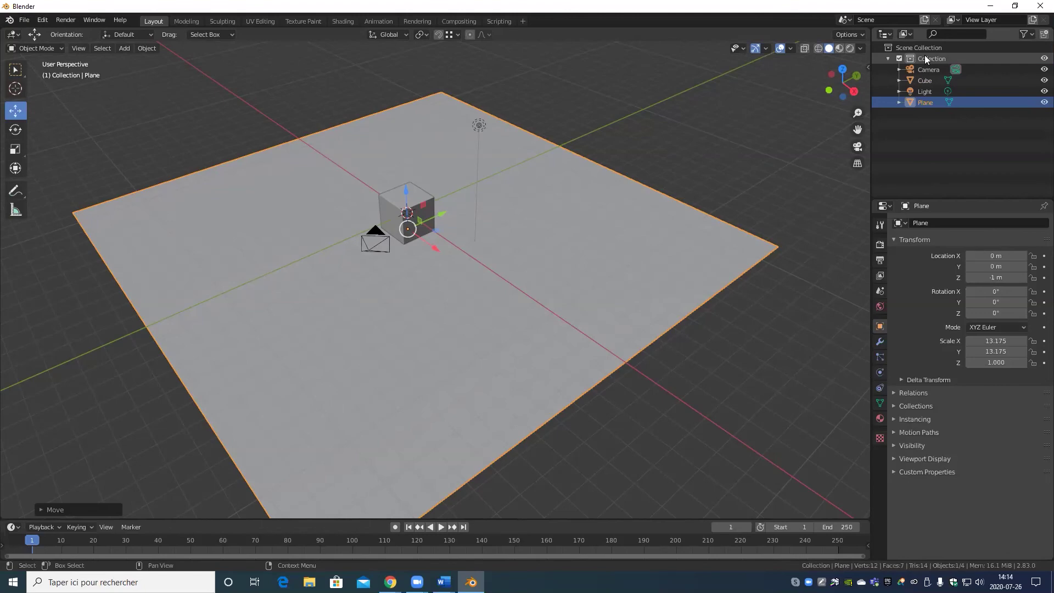
middle_drag(400, 299, 835, 275)
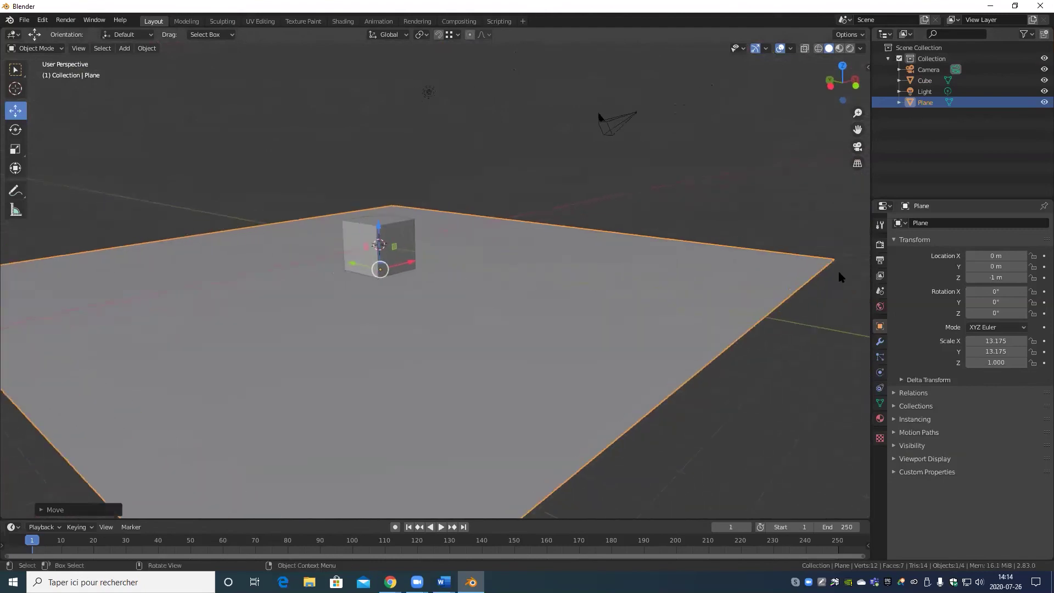
click(880, 244)
click(996, 223)
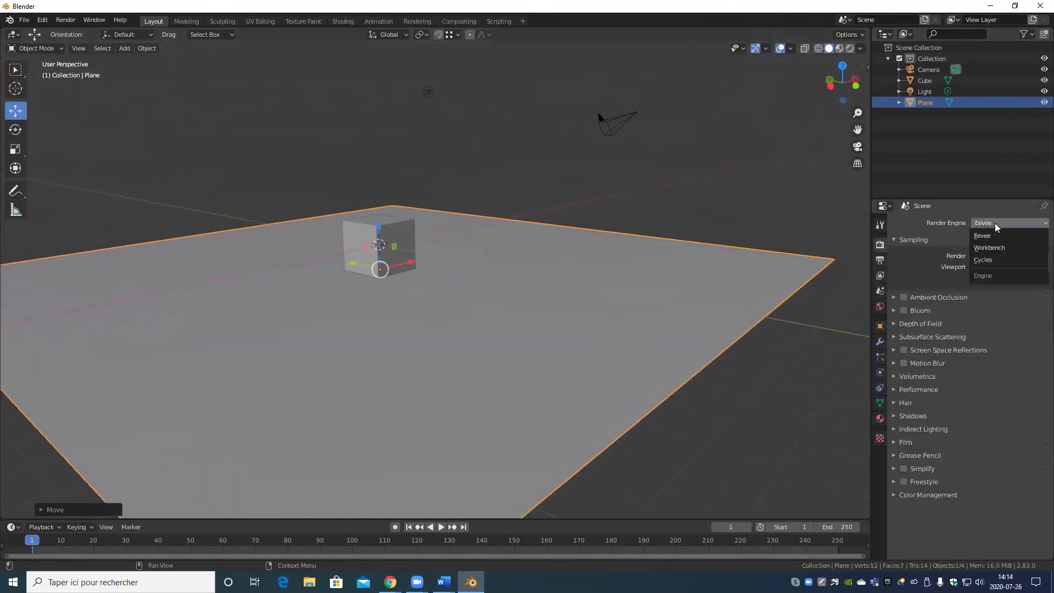
click(985, 260)
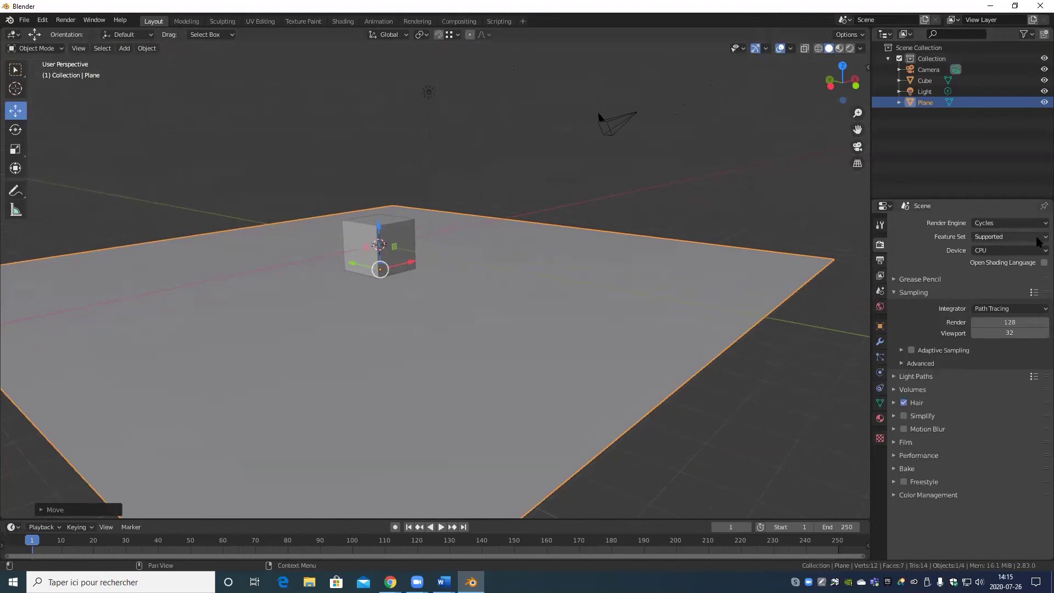
Step: Widen the properties editor and enable the Mist, Emission, Shadow and Ambient Occlusion passes for the view layer
click(881, 275)
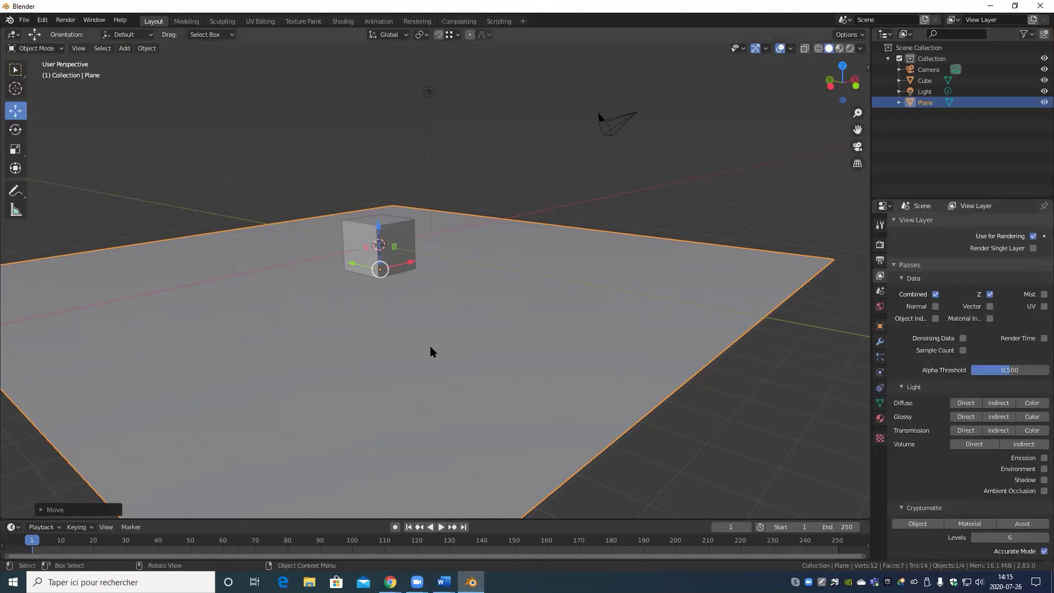
middle_drag(429, 346, 456, 270)
scroll(441, 306, up, 3)
middle_drag(440, 307, 606, 350)
scroll(552, 339, up, 2)
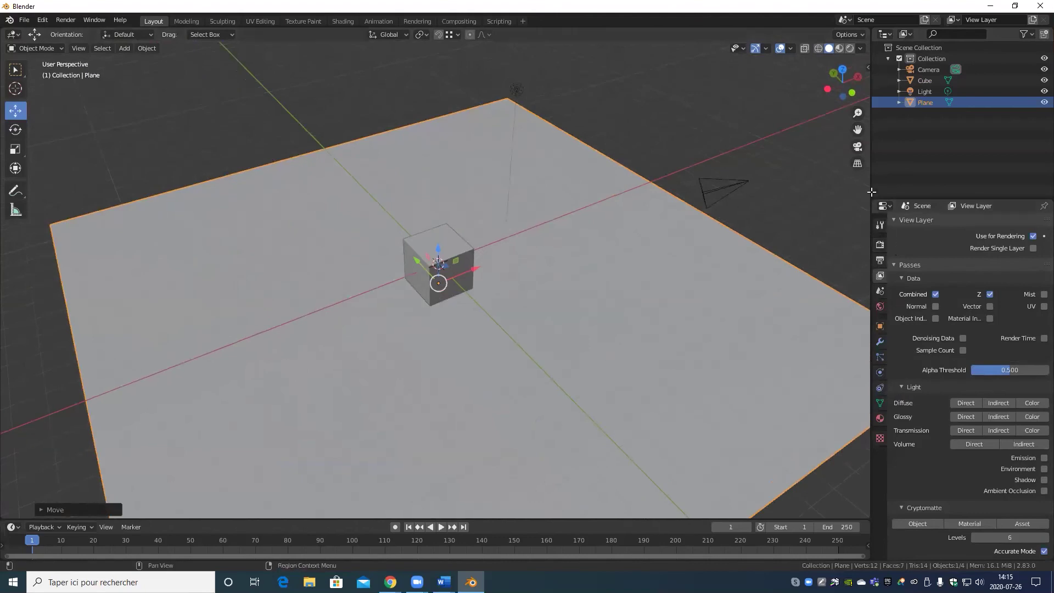
drag(871, 187, 769, 187)
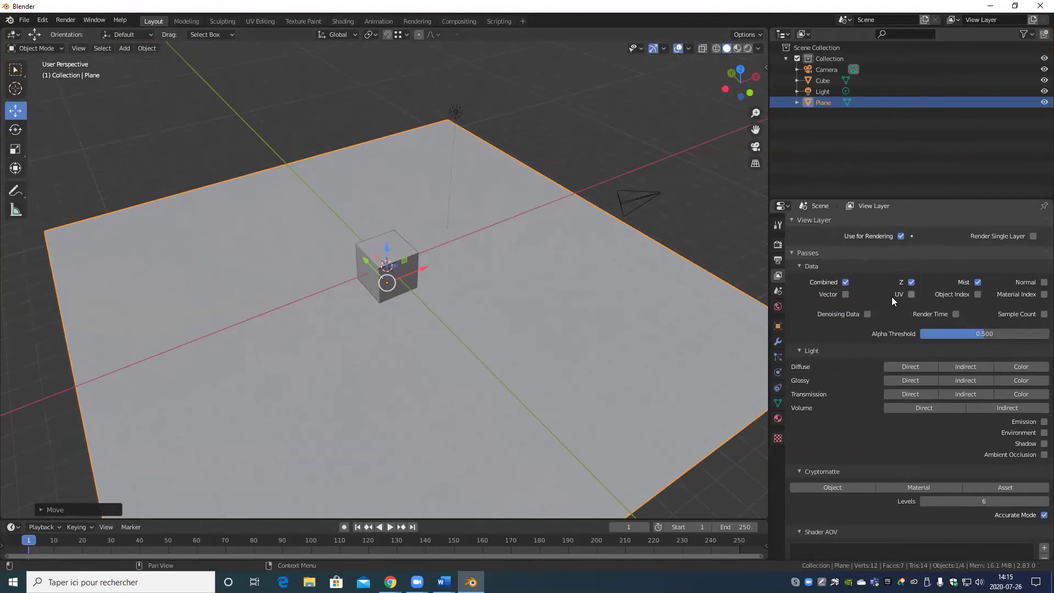
scroll(862, 309, down, 1)
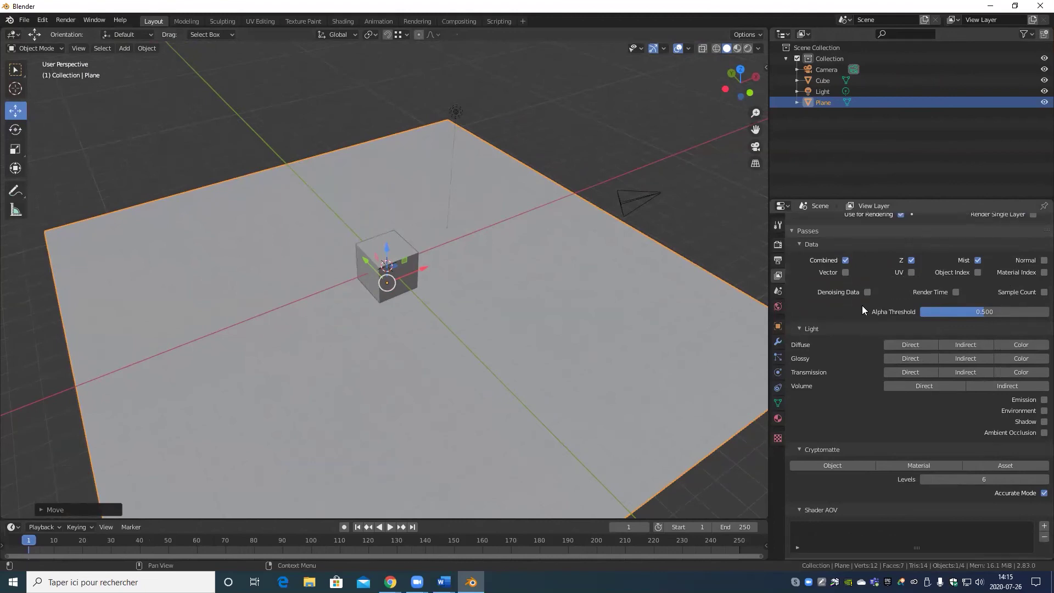
scroll(854, 314, down, 1)
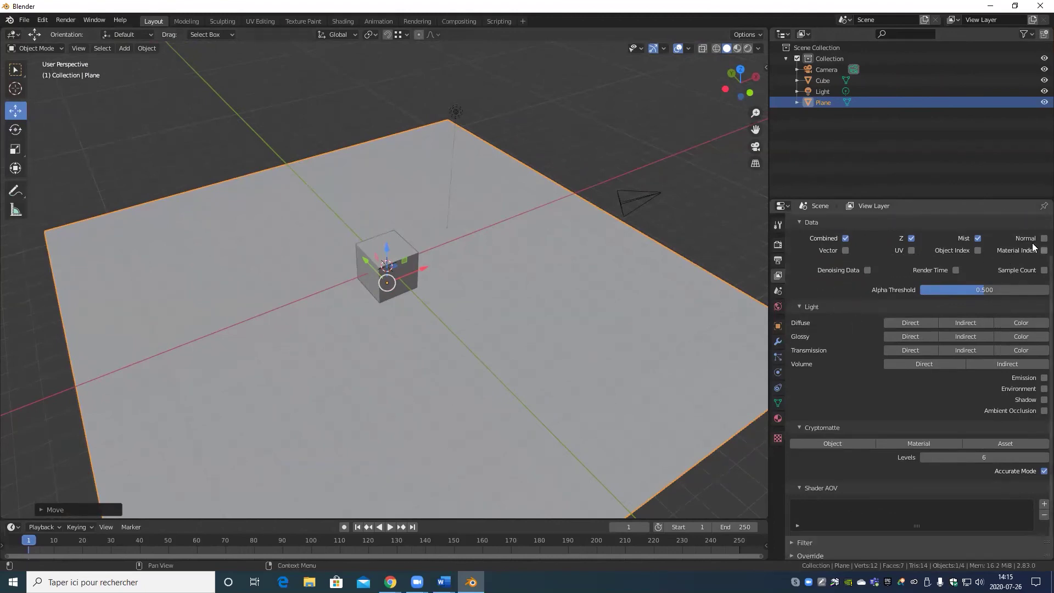
scroll(929, 366, down, 1)
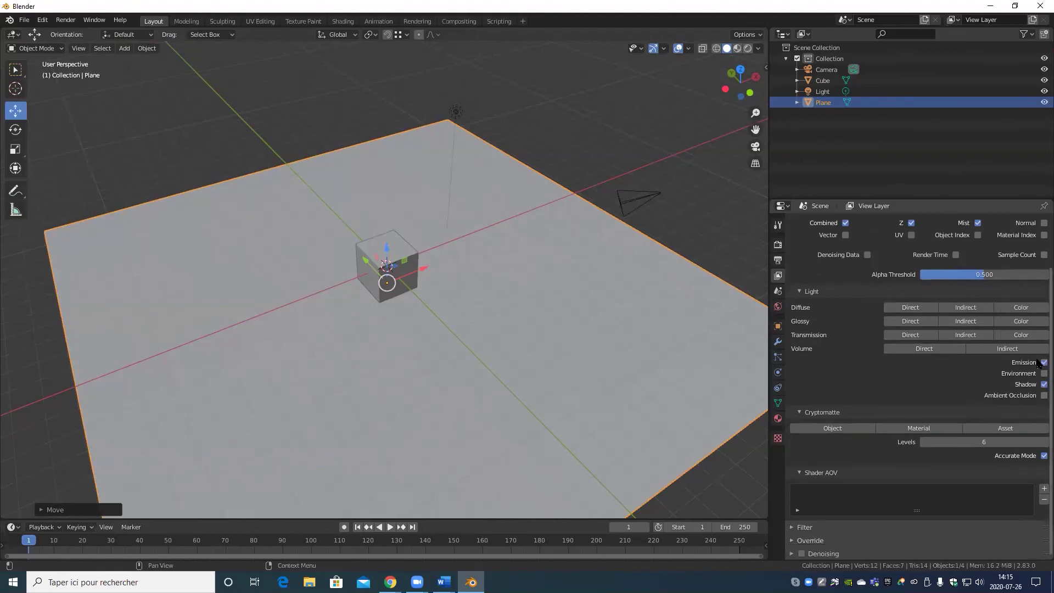
click(1043, 396)
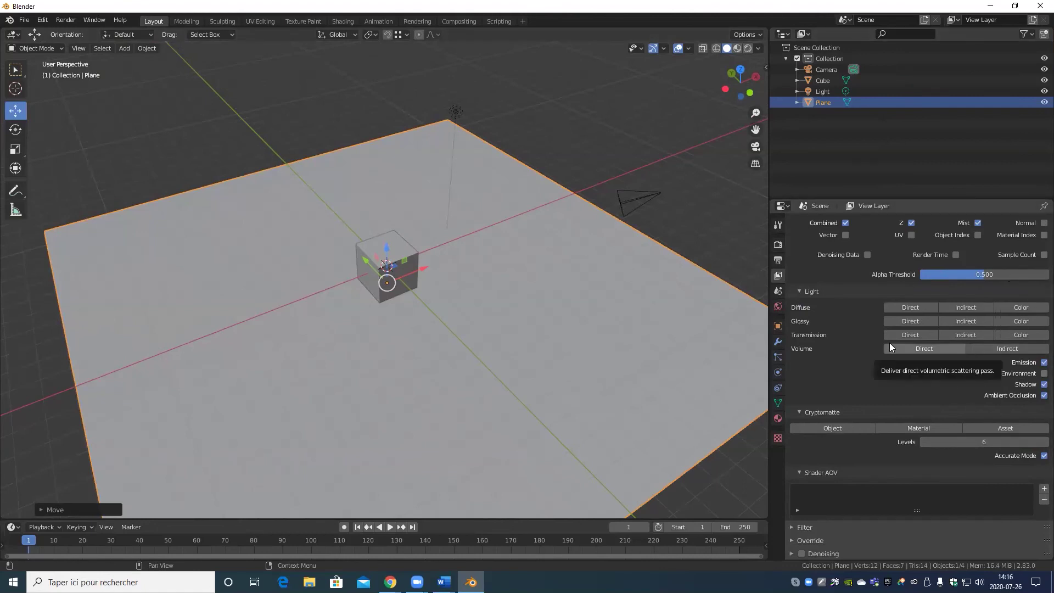
scroll(818, 384, up, 3)
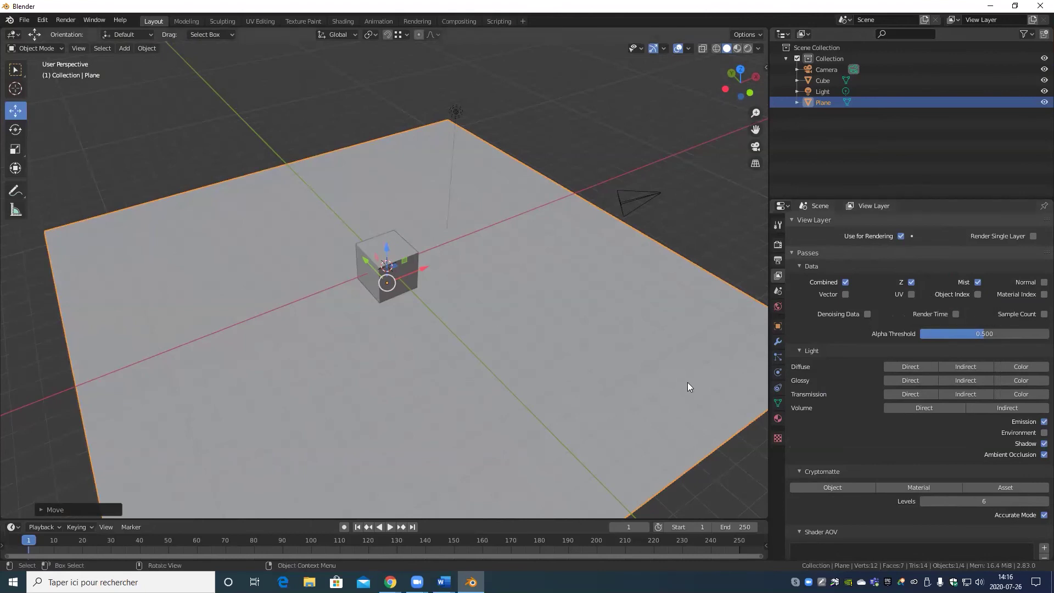
Step: Enable Transparent Glass in the Film section of the Cycles render settings
click(777, 260)
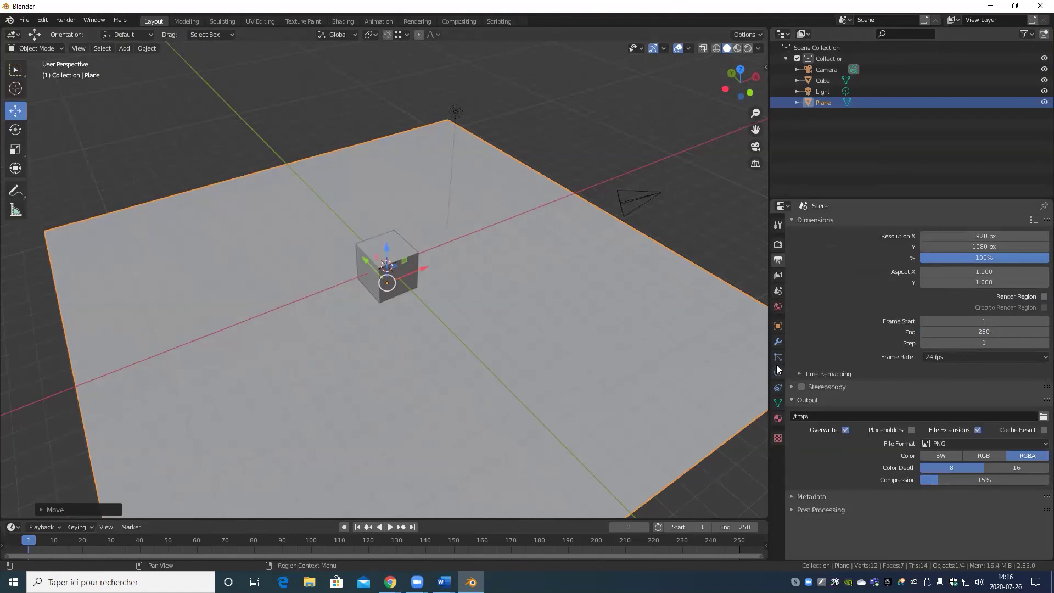
click(781, 244)
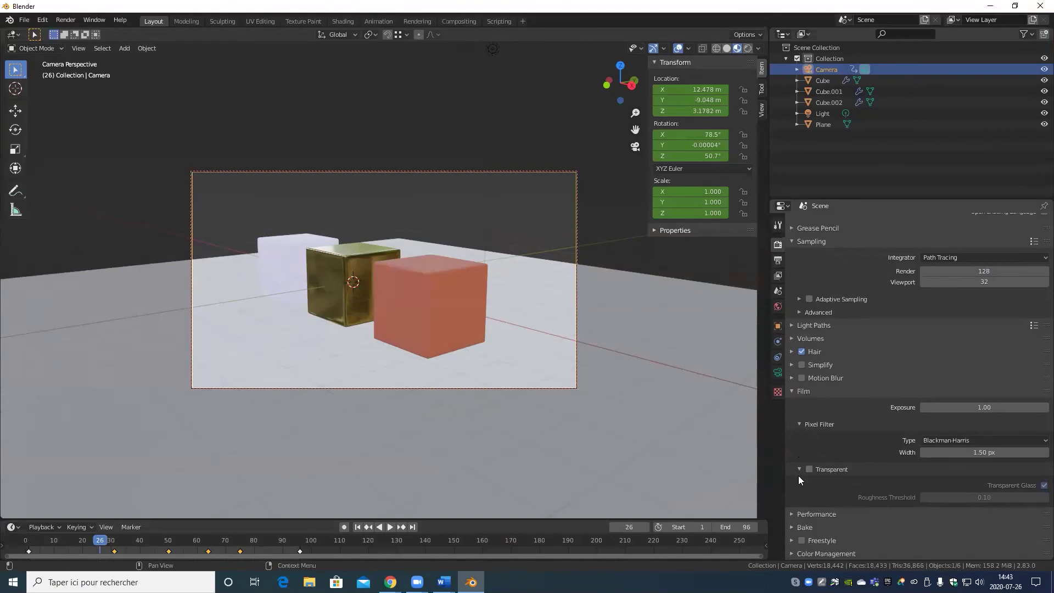
click(1043, 485)
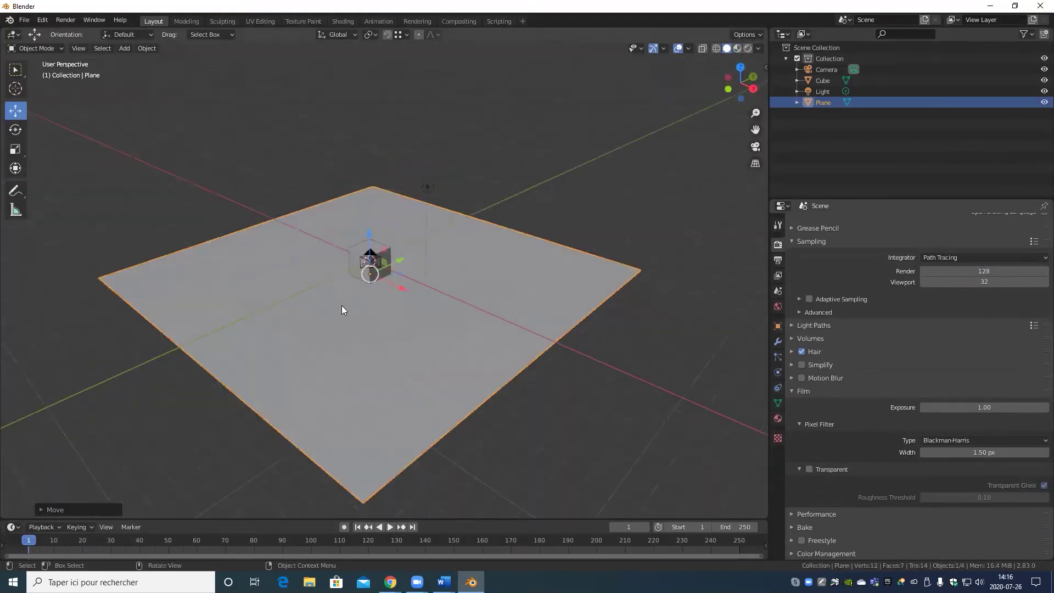
scroll(341, 306, up, 5)
middle_drag(329, 317, 445, 305)
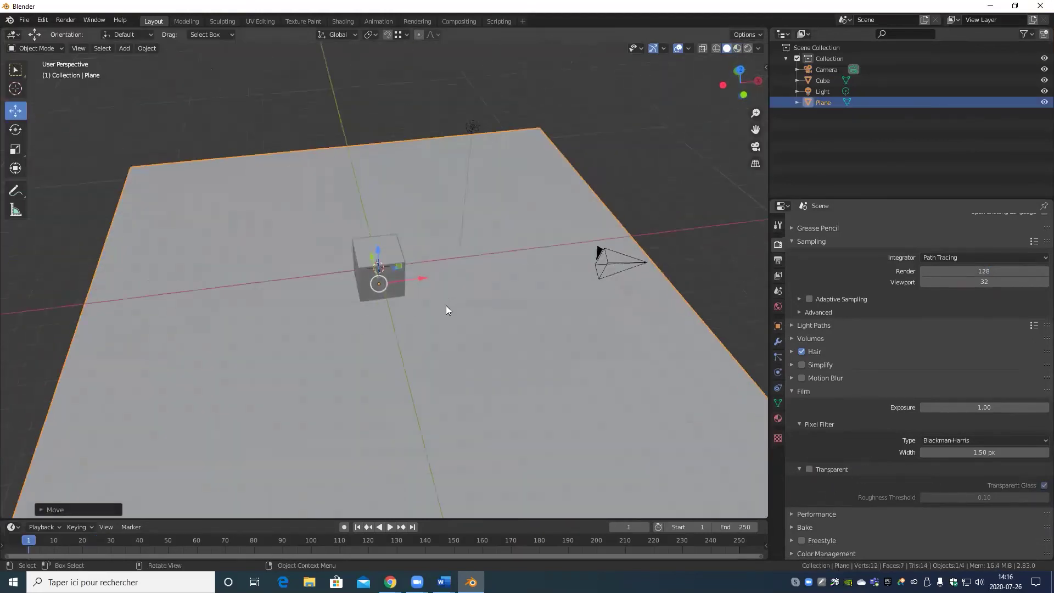
scroll(364, 309, up, 4)
middle_drag(359, 322, 432, 180)
scroll(434, 287, down, 5)
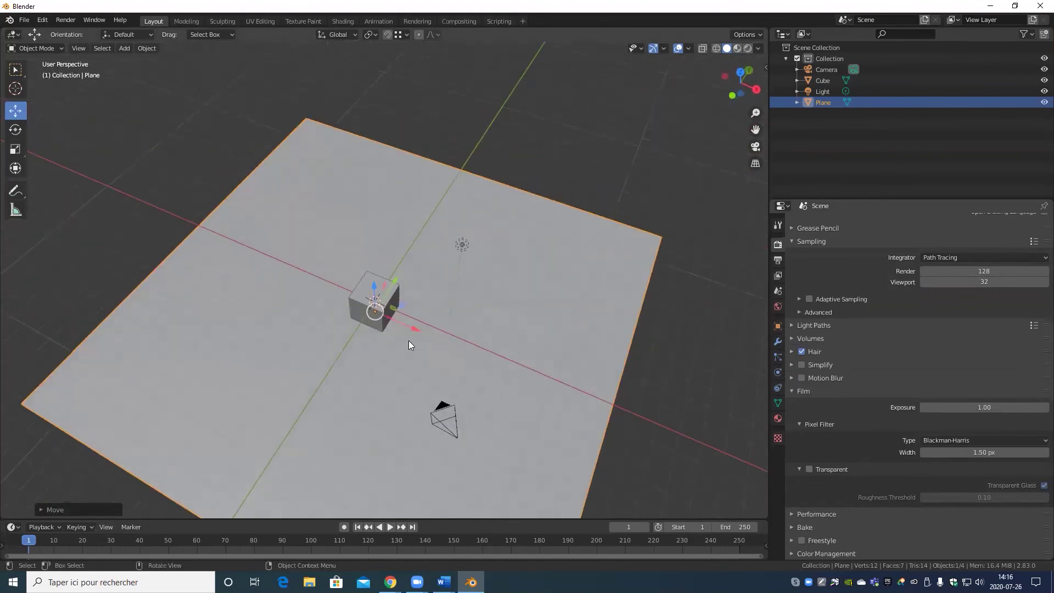
key(shift+d)
key(Escape)
key(ctrl+z)
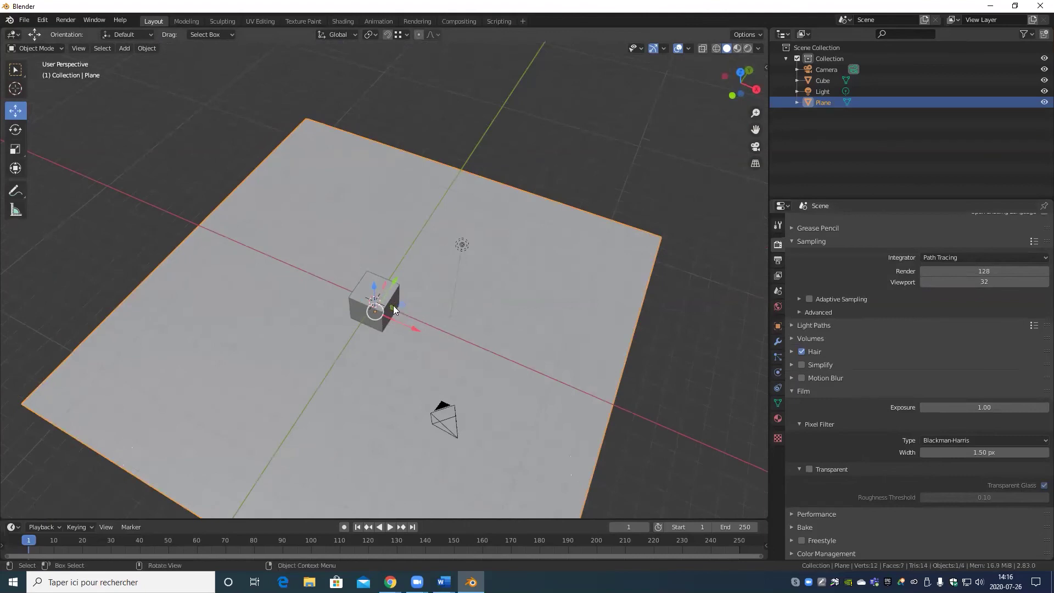
Step: Duplicate the cube and move the copy along the positive X axis, leaving a small gap beside the original
click(378, 321)
scroll(379, 324, up, 3)
middle_drag(380, 327, 436, 325)
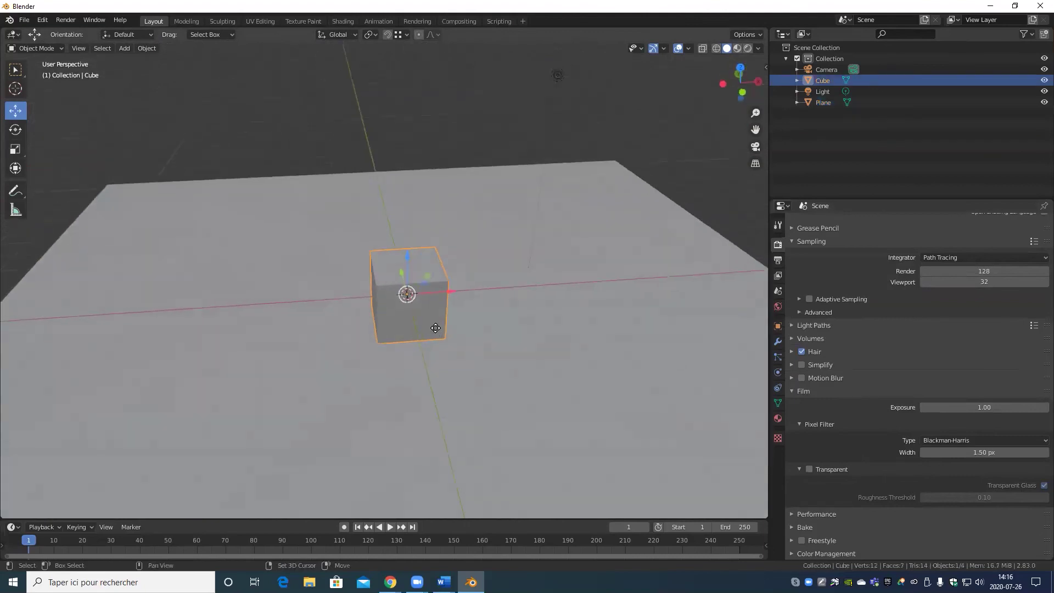
key(shift+d)
right_click(449, 316)
drag(448, 291, 555, 286)
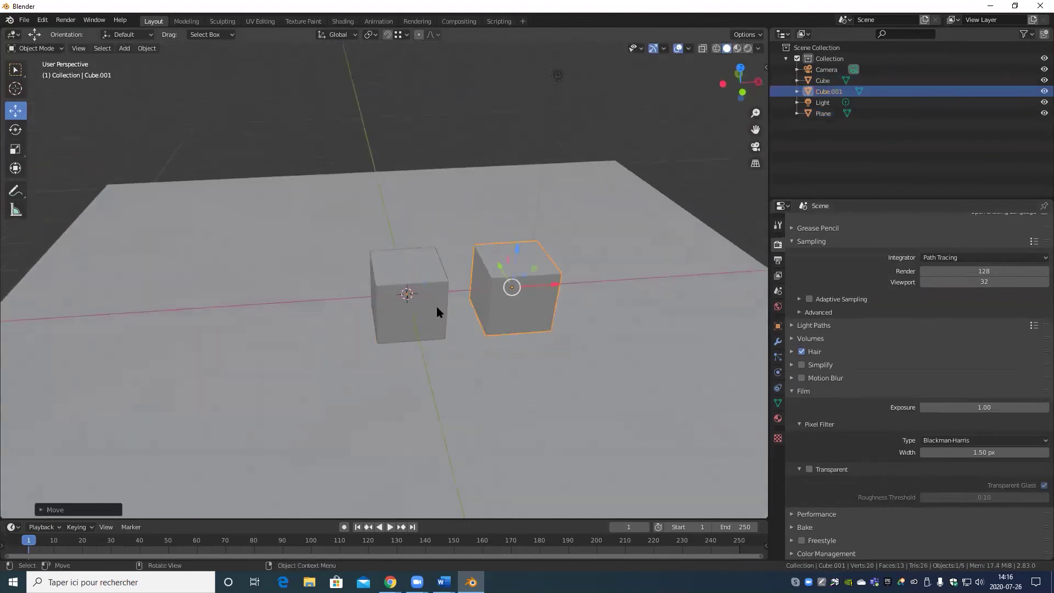
Step: Duplicate the original cube again and move this copy along the negative X axis to complete a row of three
click(436, 306)
key(shift+d)
right_click(459, 308)
drag(448, 289, 342, 295)
mouse_move(381, 321)
middle_down()
mouse_move(419, 357)
mouse_move(318, 394)
middle_up()
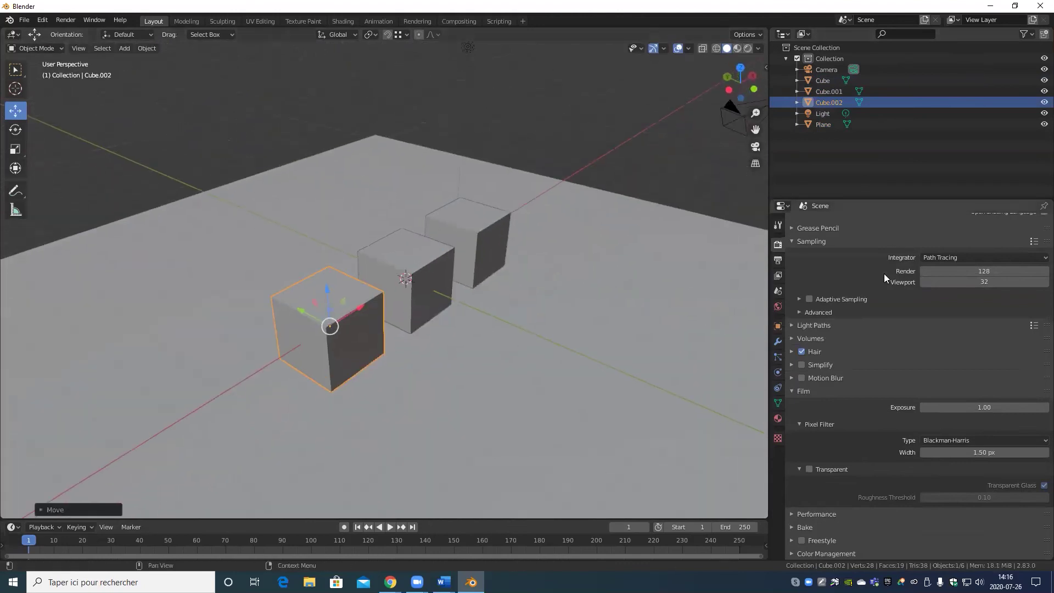
Step: Show the material settings of the newest cube and switch the viewport shading to Material Preview
click(777, 419)
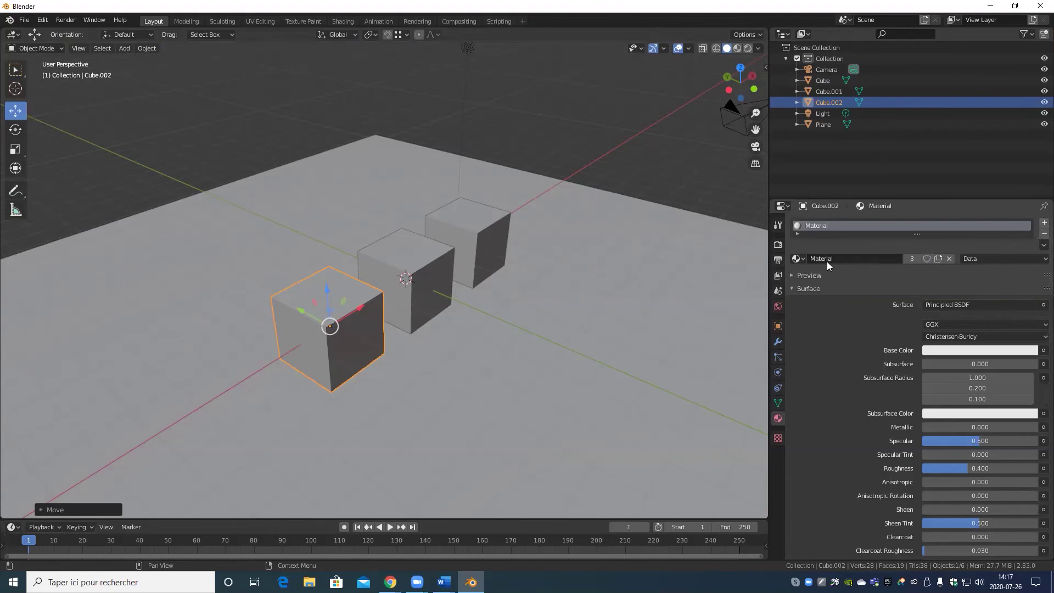
click(980, 349)
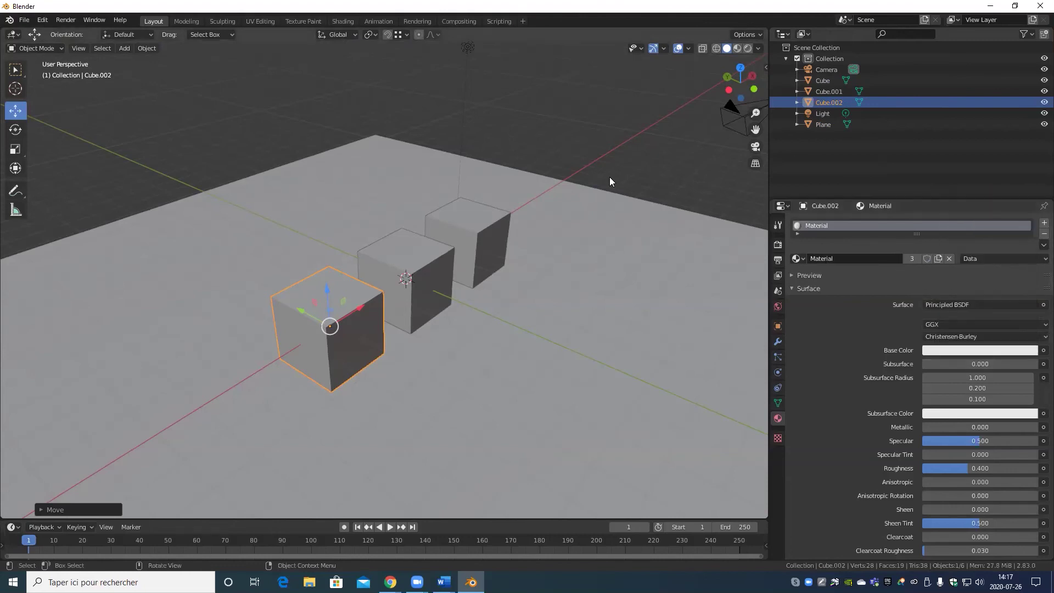
key(z)
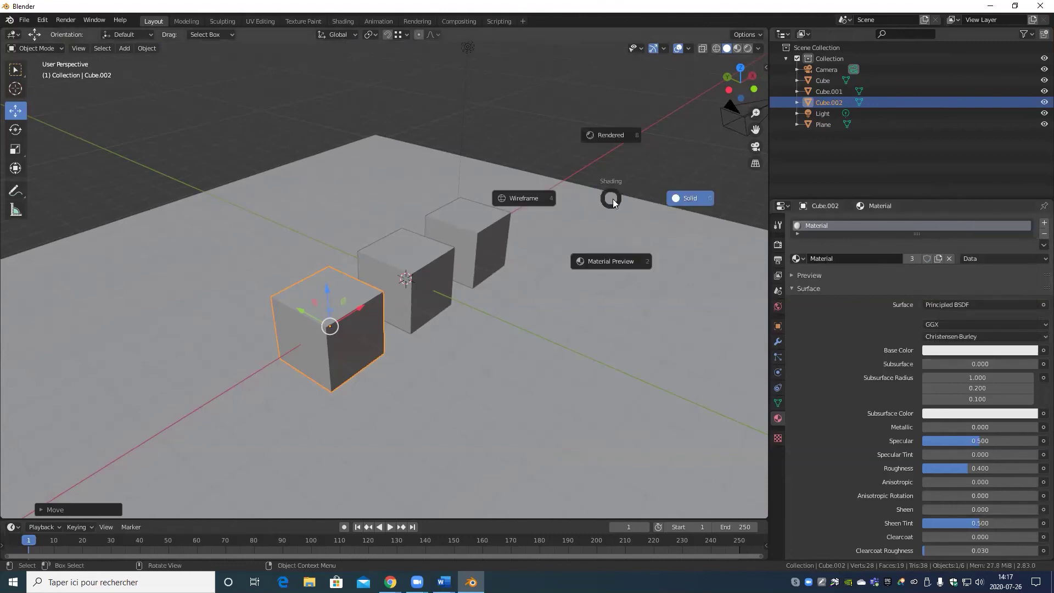
click(628, 258)
scroll(525, 392, up, 2)
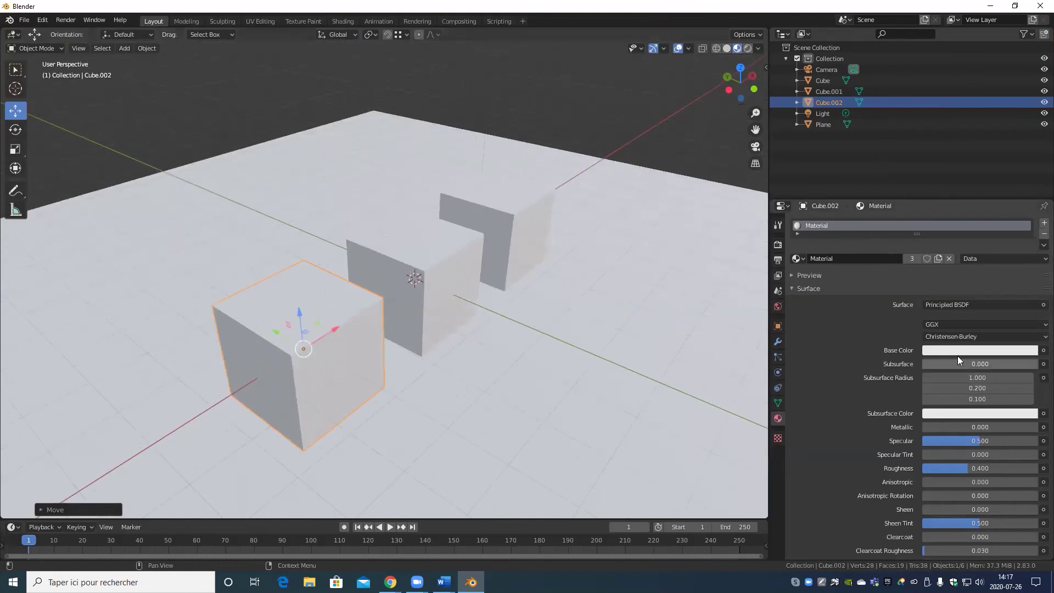
Step: Try a full white emission colour with value 1.000 on the material shared by the cubes
scroll(899, 409, down, 6)
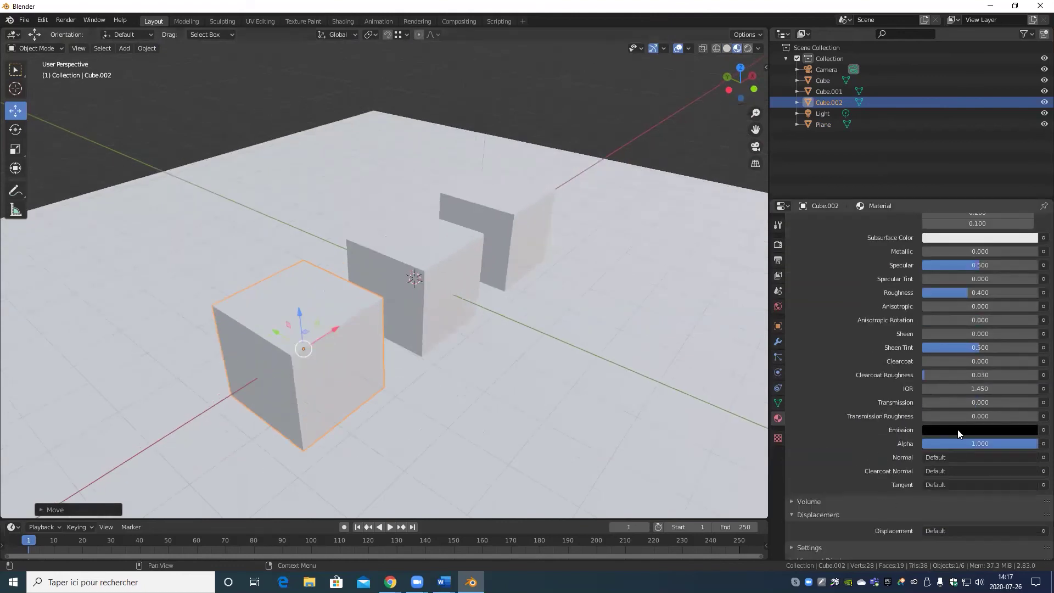
click(959, 429)
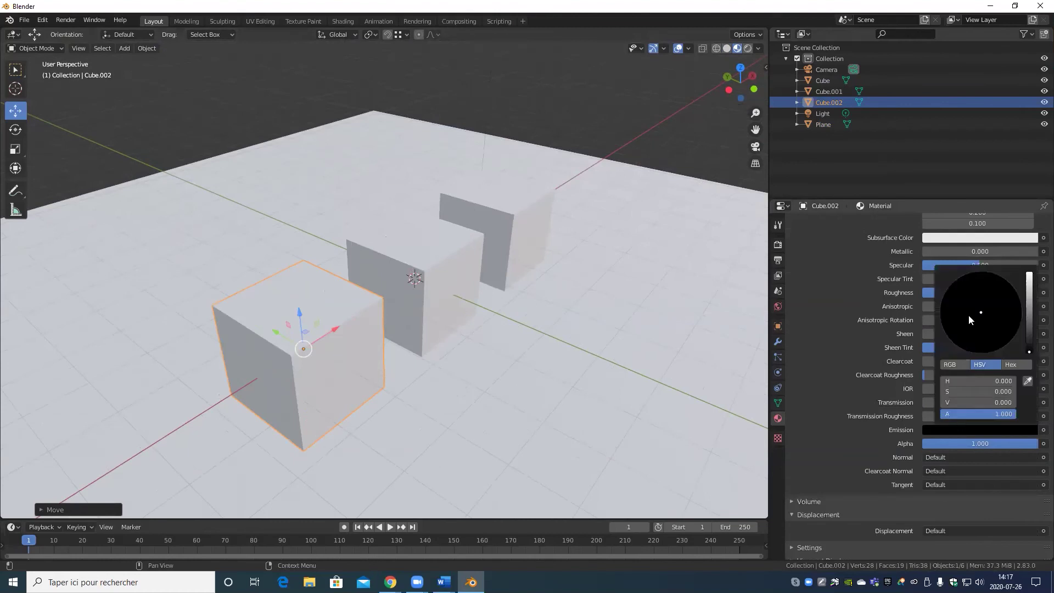
click(981, 431)
drag(1029, 314, 1029, 273)
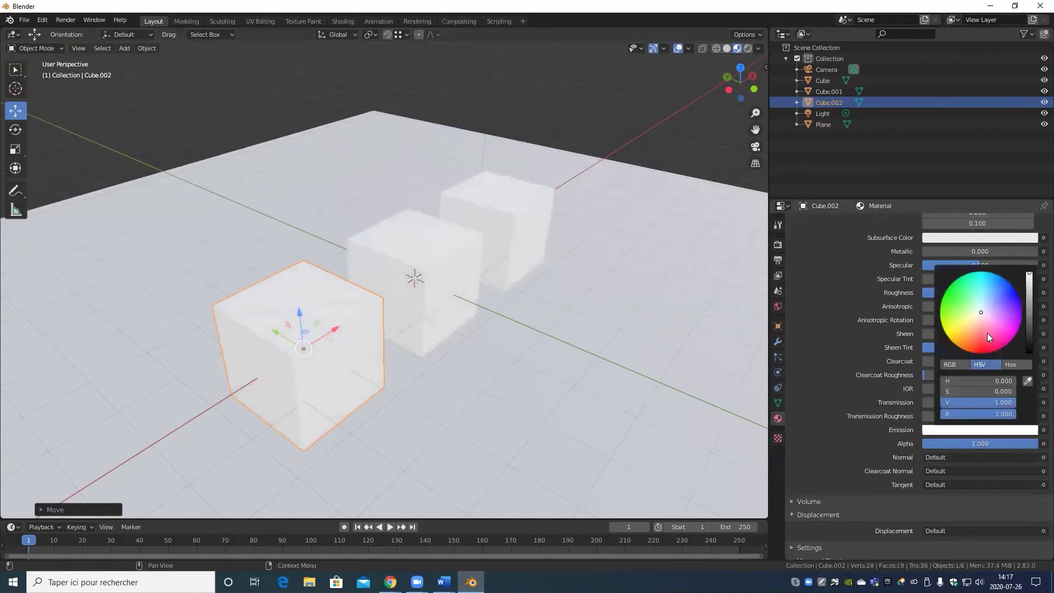
key(ctrl+z)
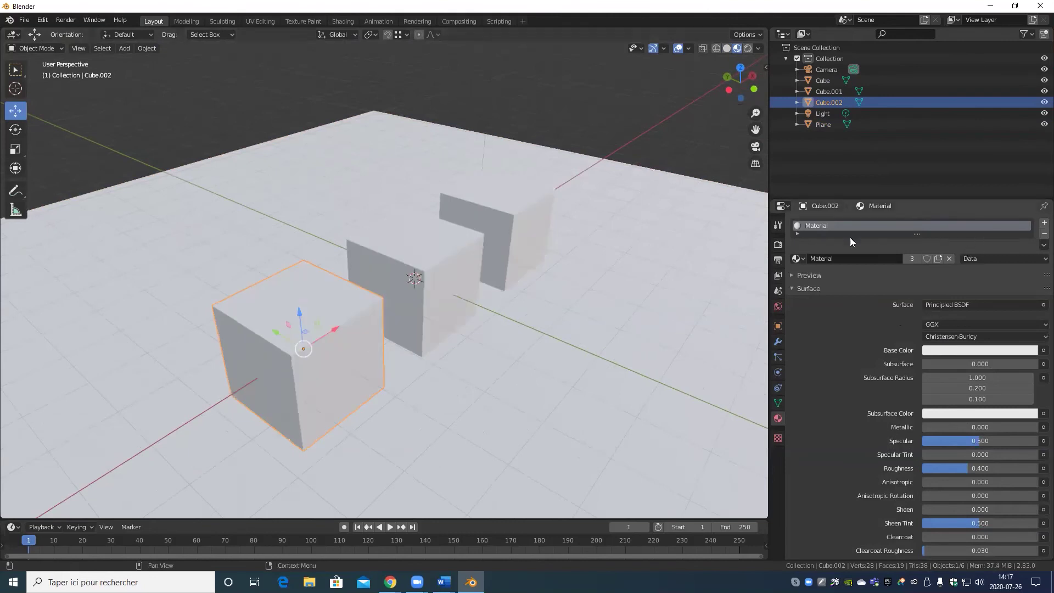
Step: Make the material of the cube on the negative X side single-user and set its emission to light violet-blue, H 0.656, S 0.481, V 1.000
click(939, 258)
scroll(872, 463, down, 5)
click(945, 473)
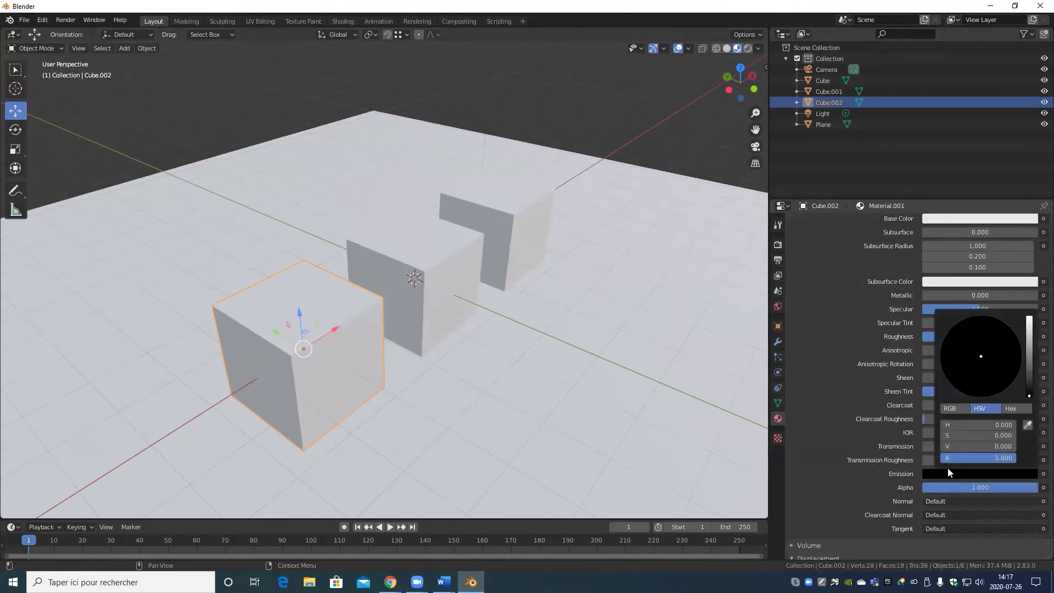
drag(1026, 345, 1029, 316)
drag(997, 375, 999, 346)
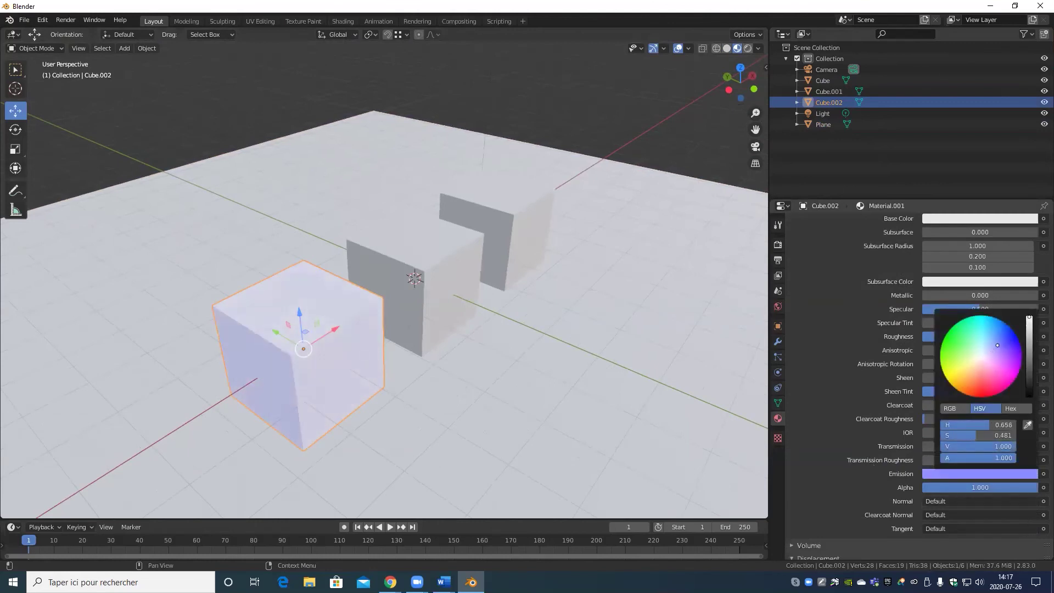
scroll(467, 259, down, 5)
scroll(428, 280, up, 6)
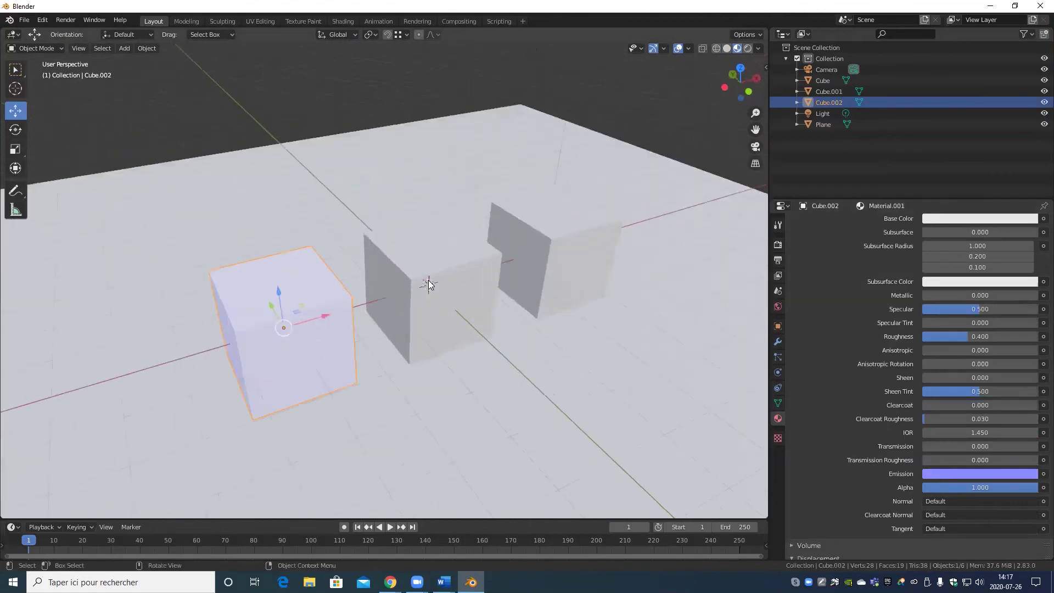
Step: Give the middle cube its own material with a pale yellow base colour, metallic and specular at 1.000 and roughness at 0.062
click(457, 257)
scroll(899, 332, up, 6)
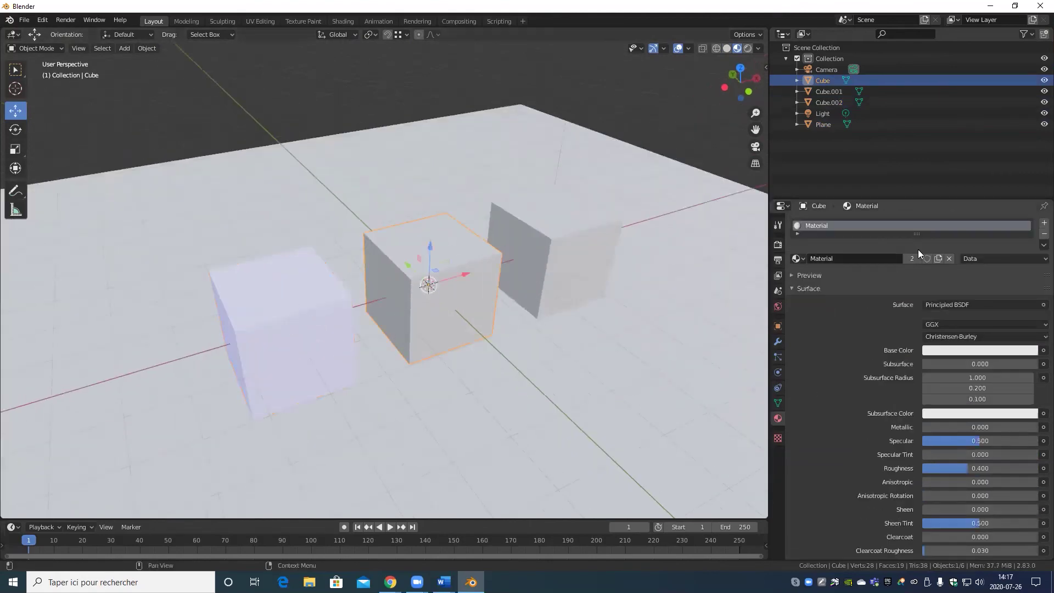
click(963, 349)
drag(979, 235, 972, 241)
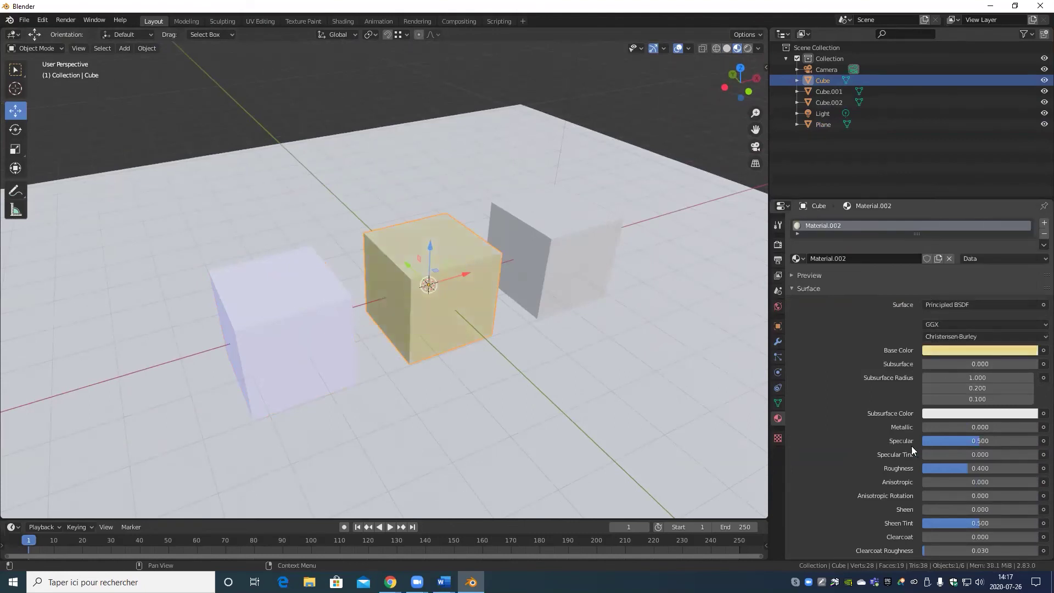
drag(959, 427, 1035, 442)
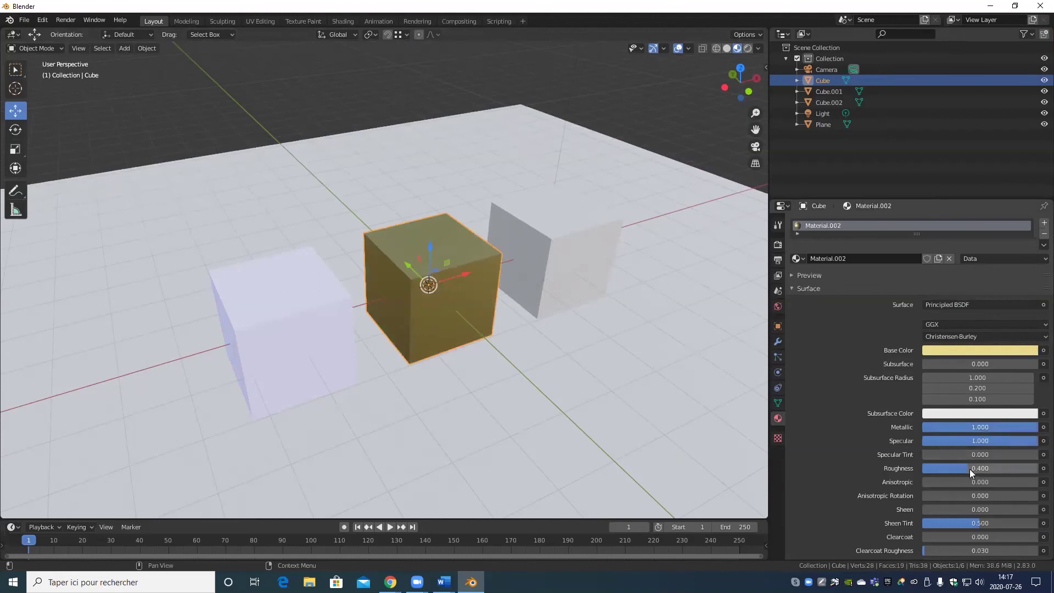
drag(969, 469, 931, 468)
Step: Give the cube on the positive X side its own material with a dark red base colour, H 0.026, S 0.500, V 0.620
middle_drag(444, 407, 415, 363)
click(415, 363)
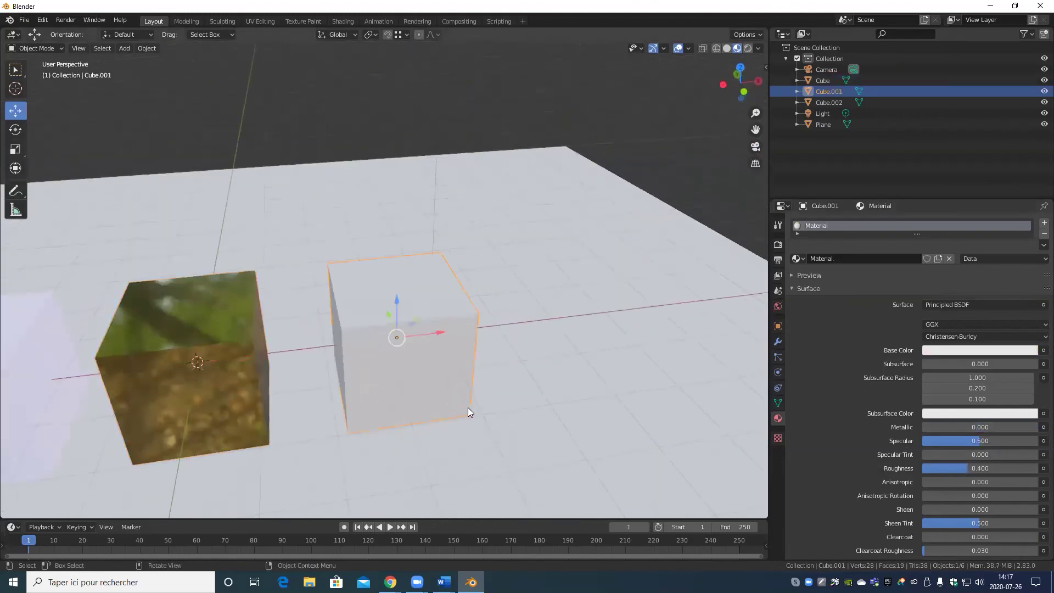
middle_drag(468, 411, 834, 472)
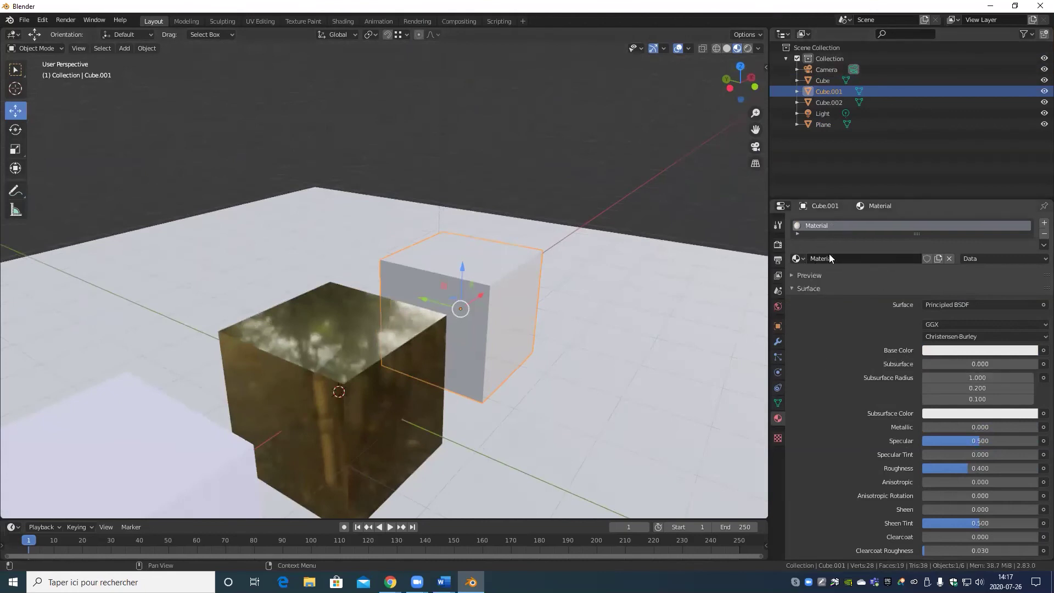
click(941, 351)
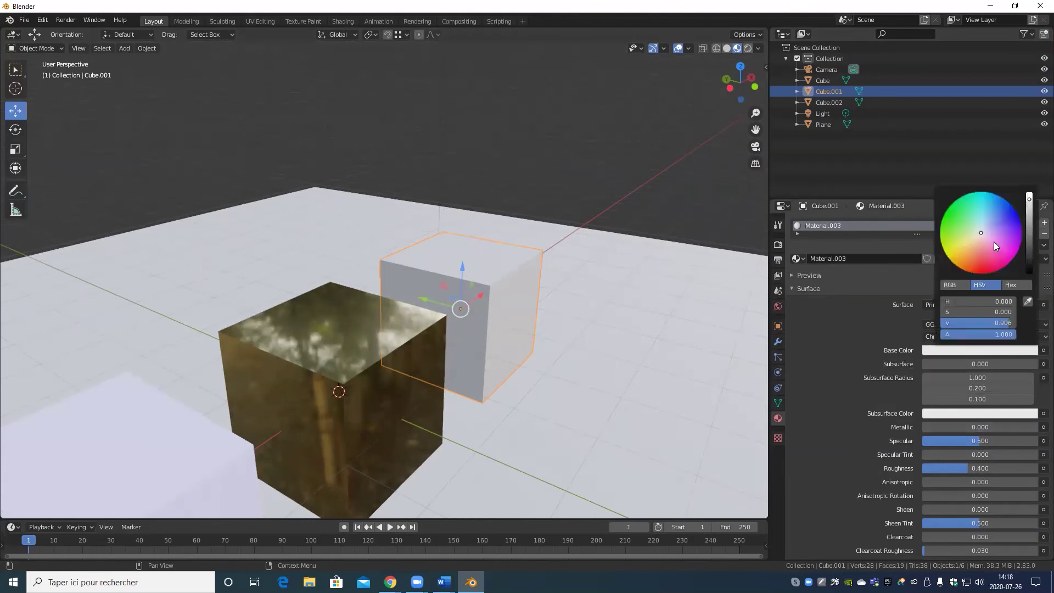
click(980, 254)
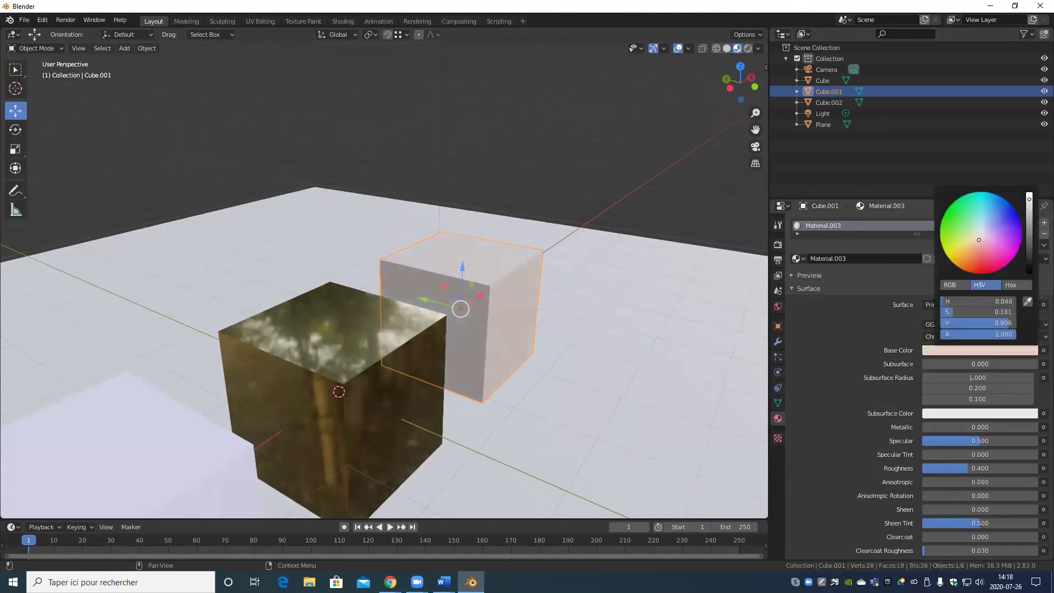
drag(979, 254, 976, 253)
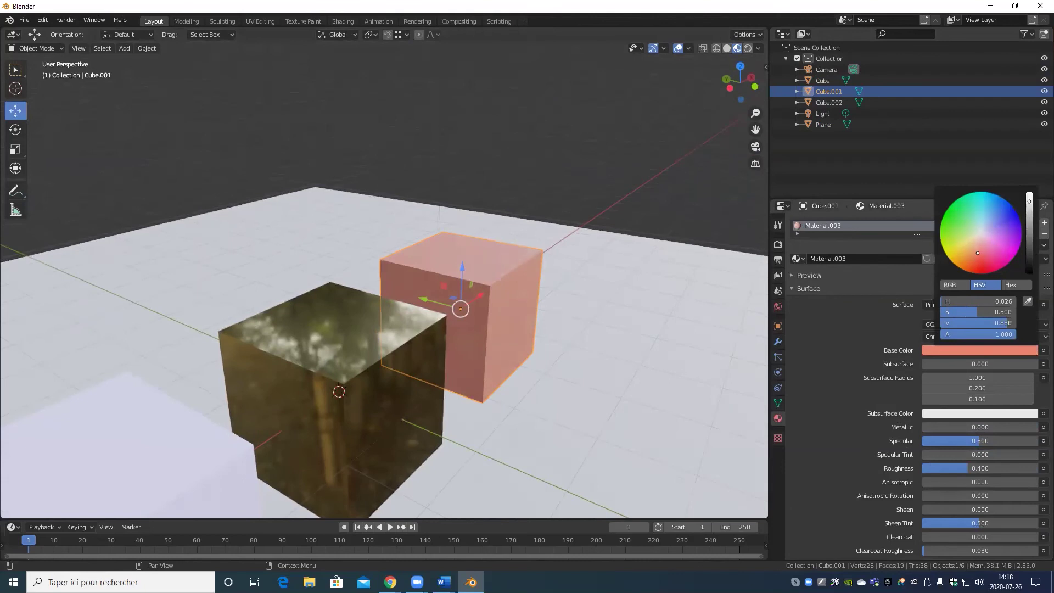
drag(1029, 202, 1029, 225)
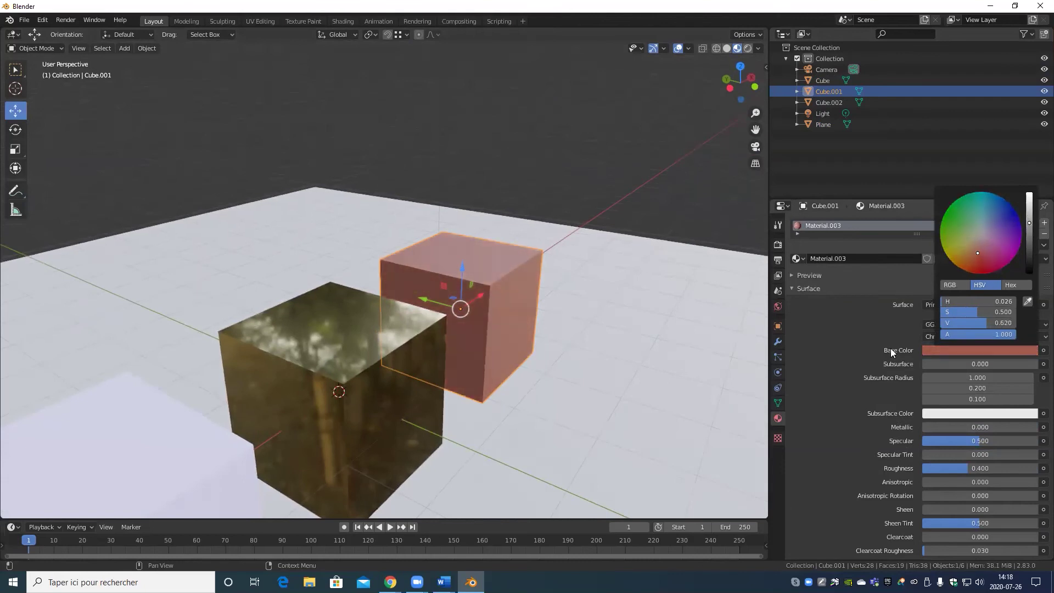
Step: Set the red cube's subsurface colour to a saturated orange-red and its subsurface amount to 0.296
scroll(868, 384, down, 1)
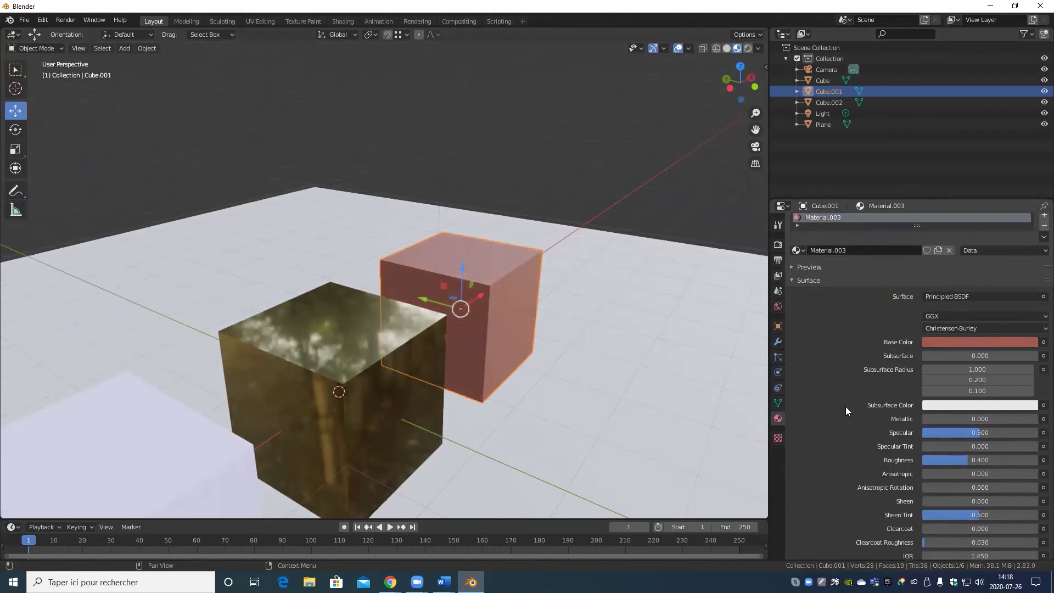
scroll(856, 411, down, 4)
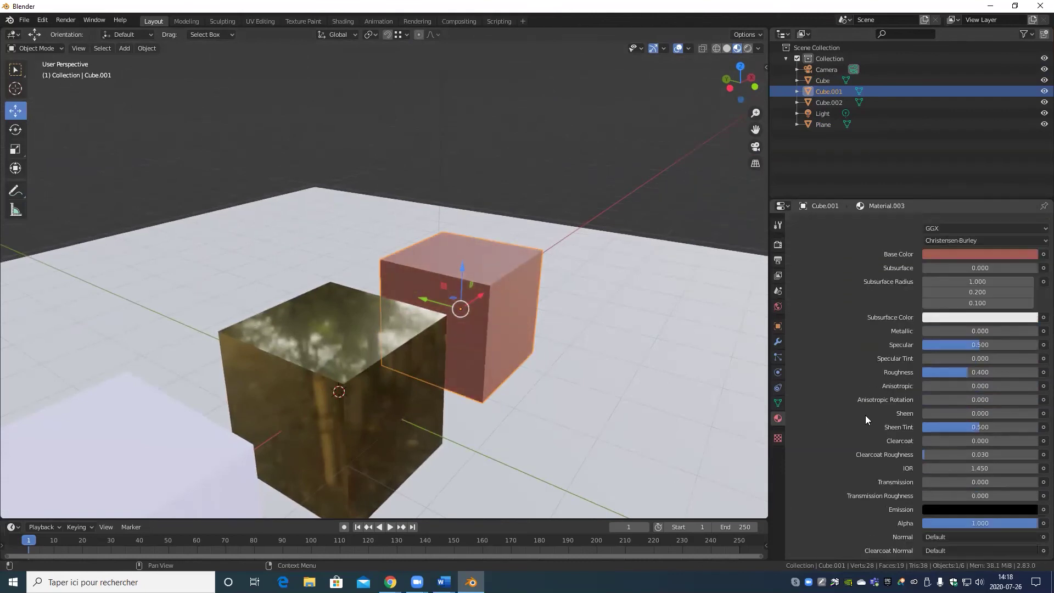
click(968, 318)
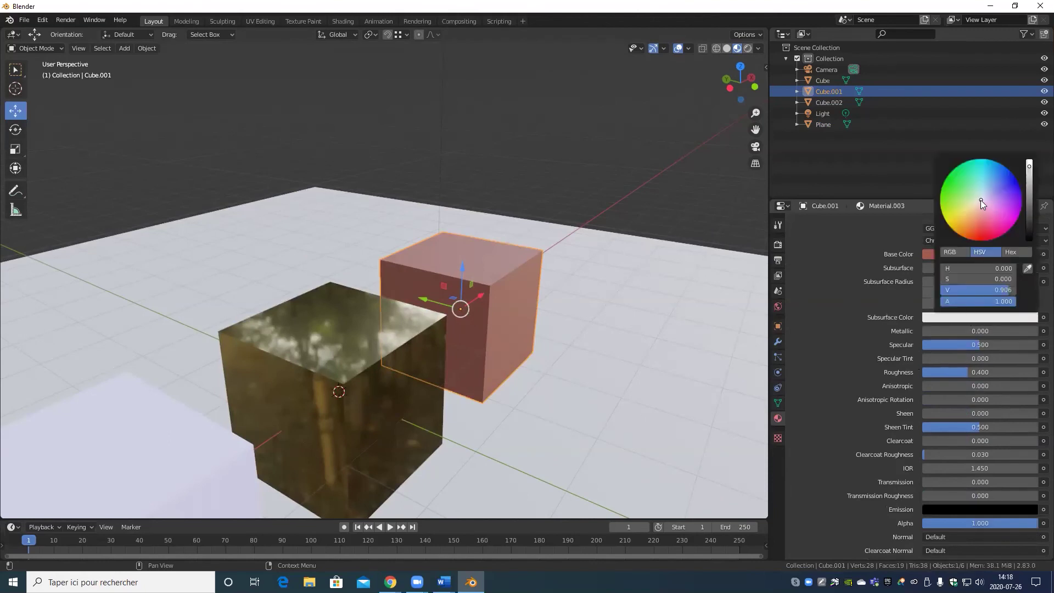
drag(981, 199, 974, 232)
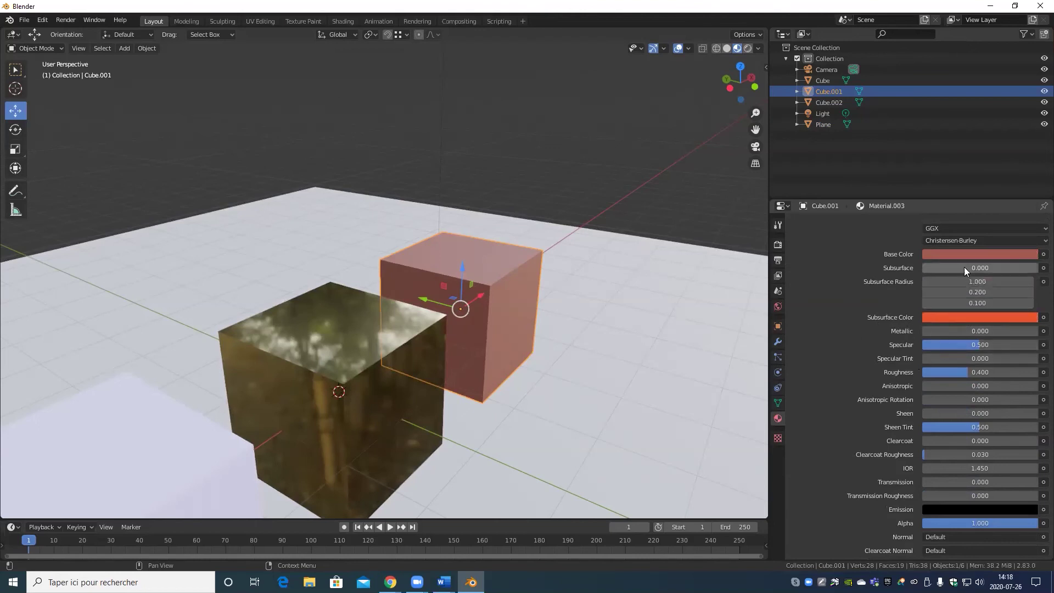
drag(965, 267, 997, 267)
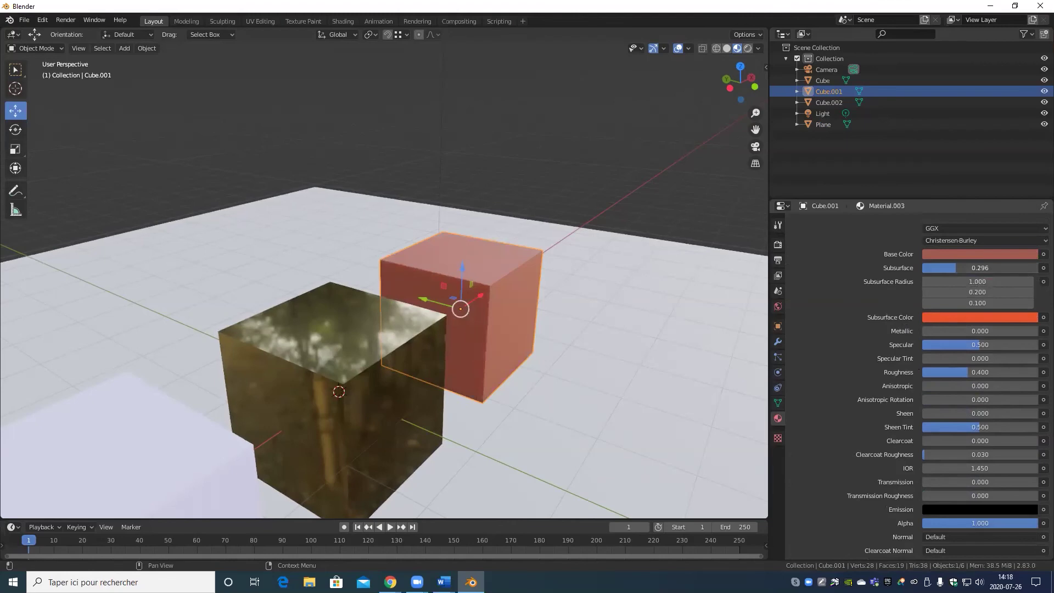
Step: Add loop cuts close to the outer edges and through the middle of the red cube in all three directions
scroll(461, 319, down, 5)
mouse_move(461, 318)
middle_down()
mouse_move(483, 348)
mouse_move(506, 345)
mouse_move(474, 332)
middle_up()
scroll(505, 345, up, 5)
key(Tab)
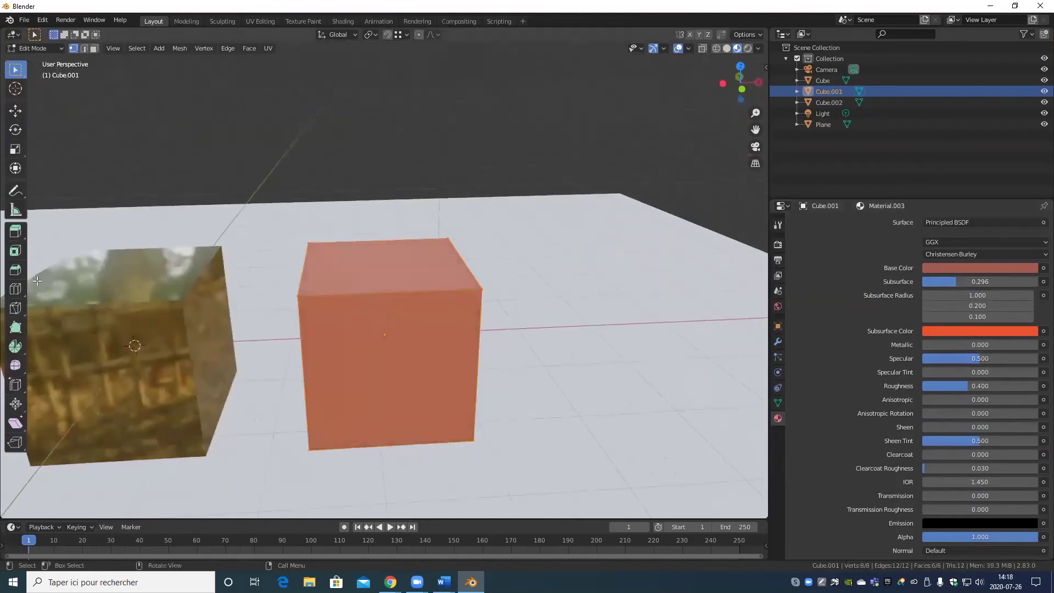
click(14, 289)
drag(368, 281, 367, 283)
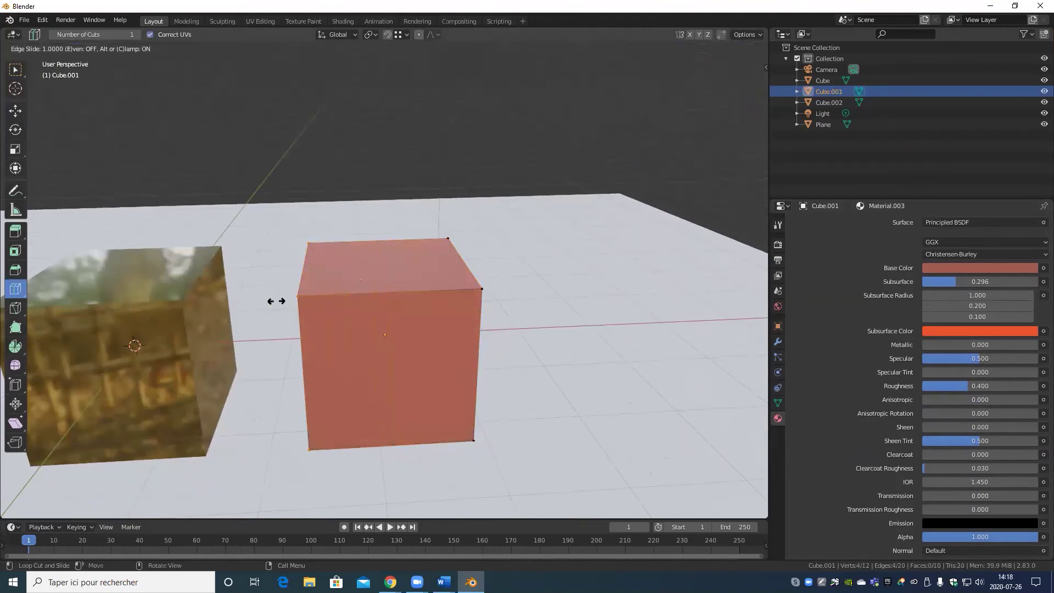
drag(276, 301, 467, 297)
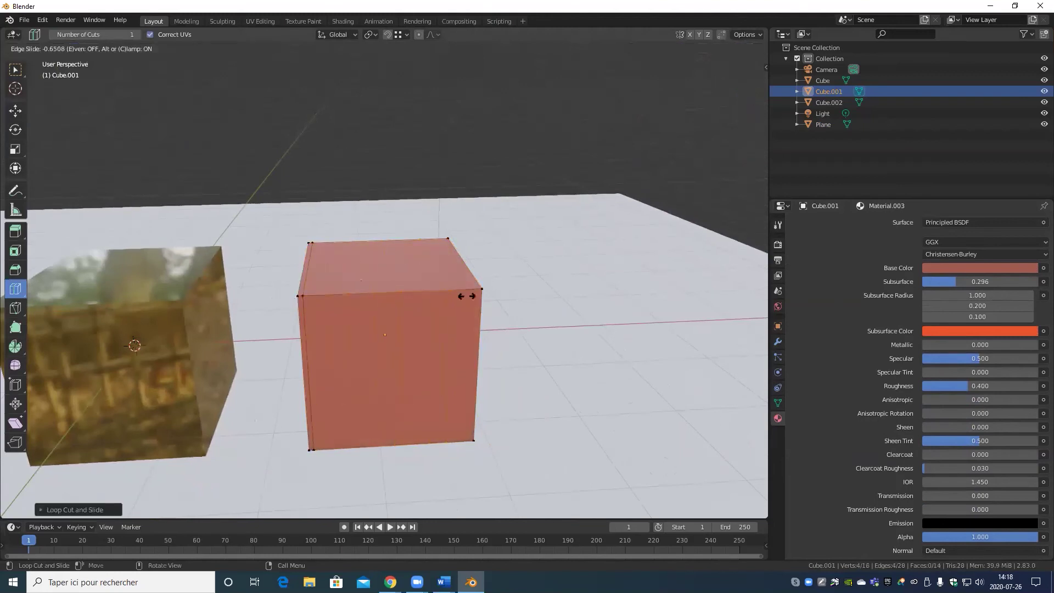
middle_drag(489, 294, 478, 263)
drag(478, 264, 482, 345)
drag(467, 410, 471, 449)
middle_drag(384, 358, 330, 331)
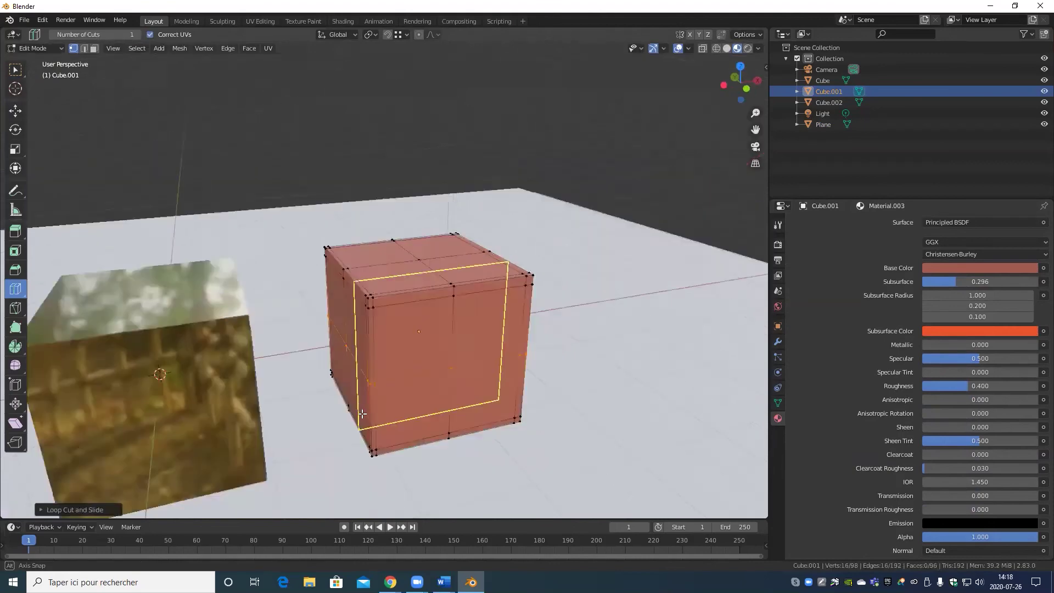
shift+middle_drag(263, 341, 457, 336)
key(Tab)
Step: Add the same edge and centre loop cuts in all three directions to the metallic middle cube
click(457, 336)
key(Tab)
click(19, 289)
drag(351, 338, 579, 313)
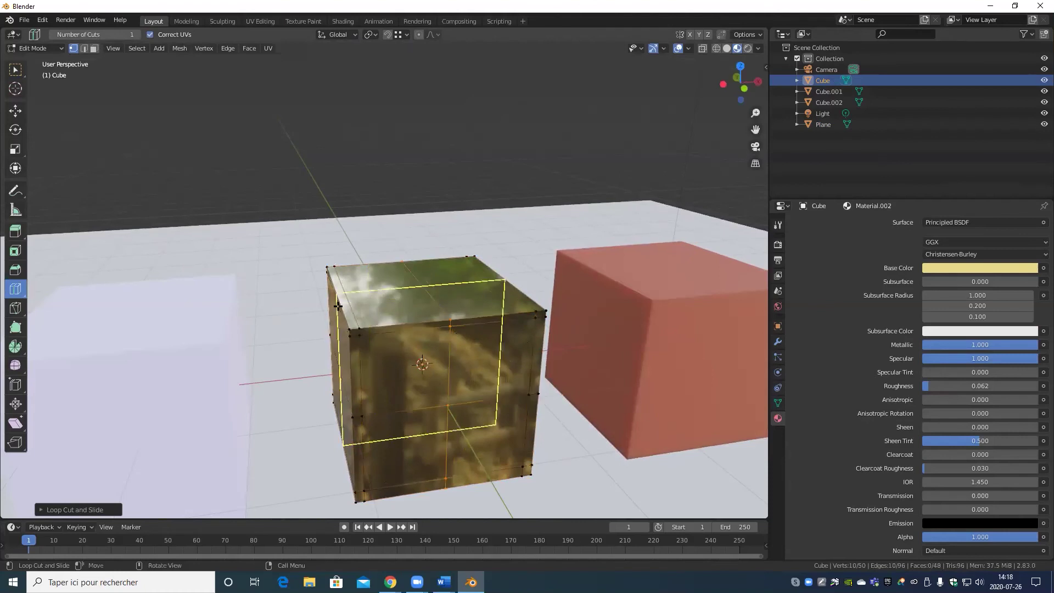
scroll(364, 358, up, 2)
drag(345, 324, 349, 338)
drag(323, 291, 321, 273)
scroll(313, 334, down, 3)
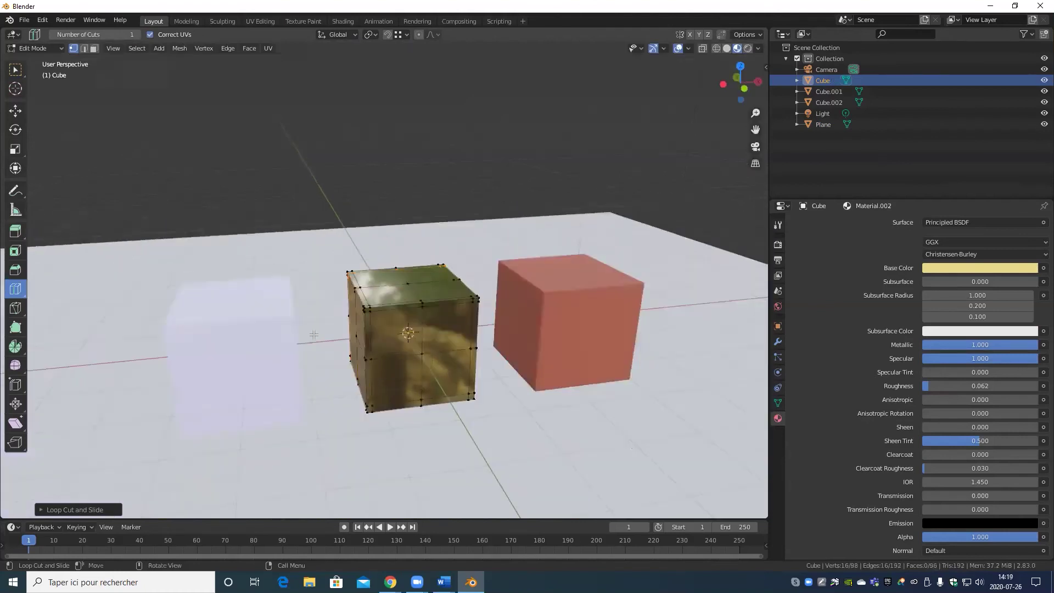
key(Tab)
Step: Add matching edge and centre loop cuts in all three directions to the emissive violet cube
click(252, 362)
shift+middle_drag(252, 365, 428, 350)
scroll(427, 350, up, 3)
key(Tab)
click(427, 348)
drag(343, 321, 374, 381)
click(374, 380)
middle_drag(374, 381, 381, 372)
key(Tab)
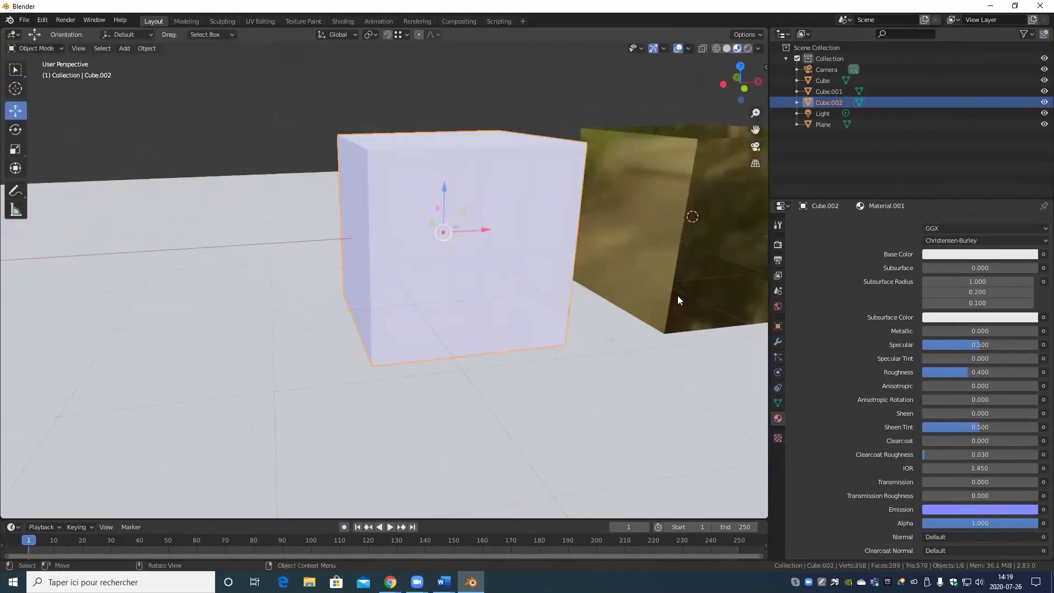
Step: Select all three cubes, add a Subdivision Surface modifier to them, and deselect everything
click(677, 295)
scroll(420, 305, down, 5)
click(15, 69)
shift+click(487, 249)
shift+click(708, 247)
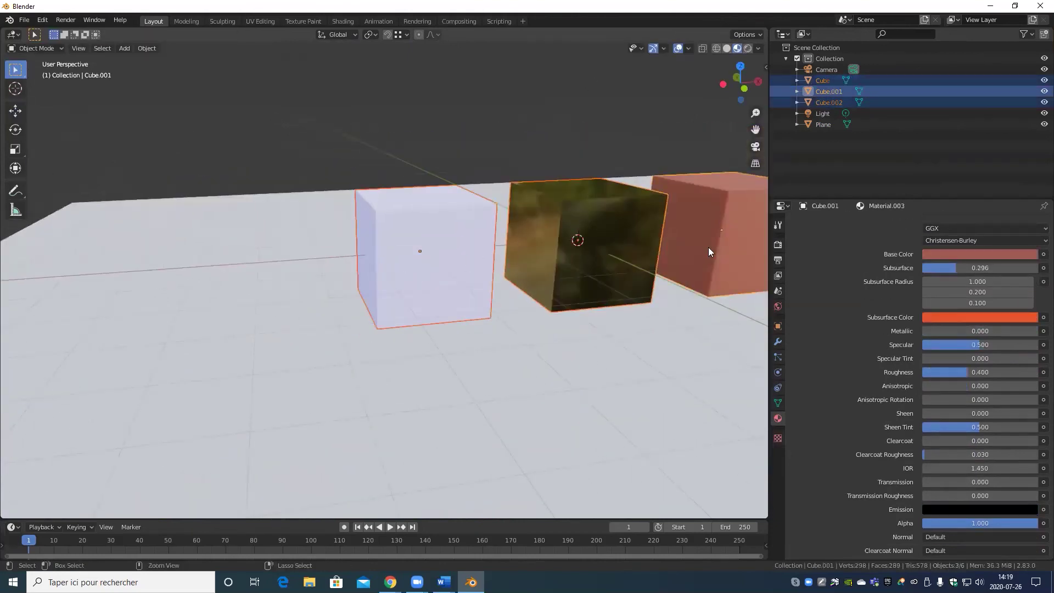
key(ctrl+1)
middle_drag(709, 248, 557, 295)
scroll(558, 299, up, 5)
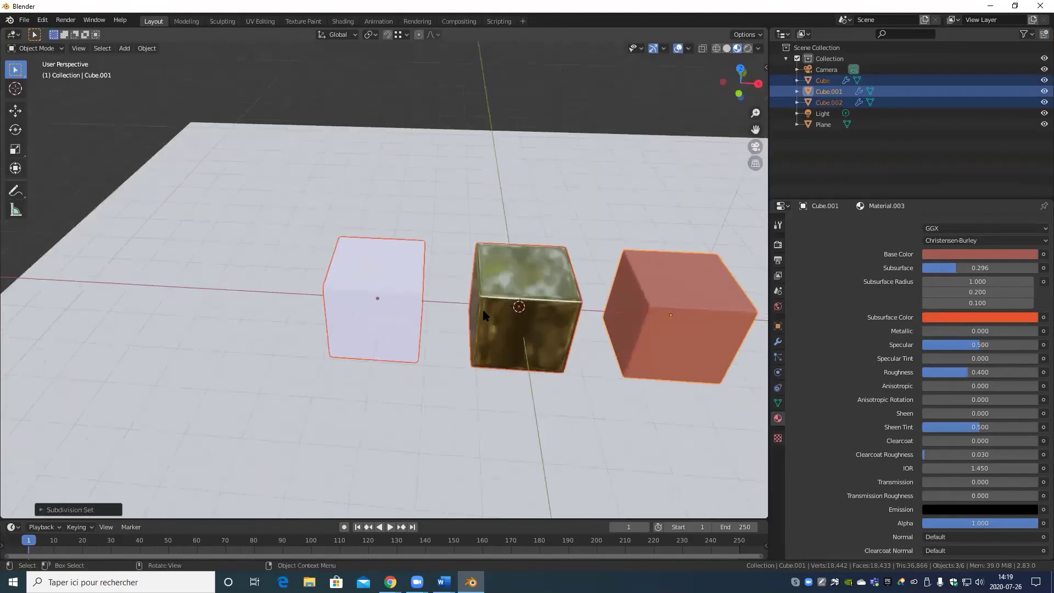
scroll(443, 335, down, 3)
click(629, 120)
scroll(551, 243, down, 3)
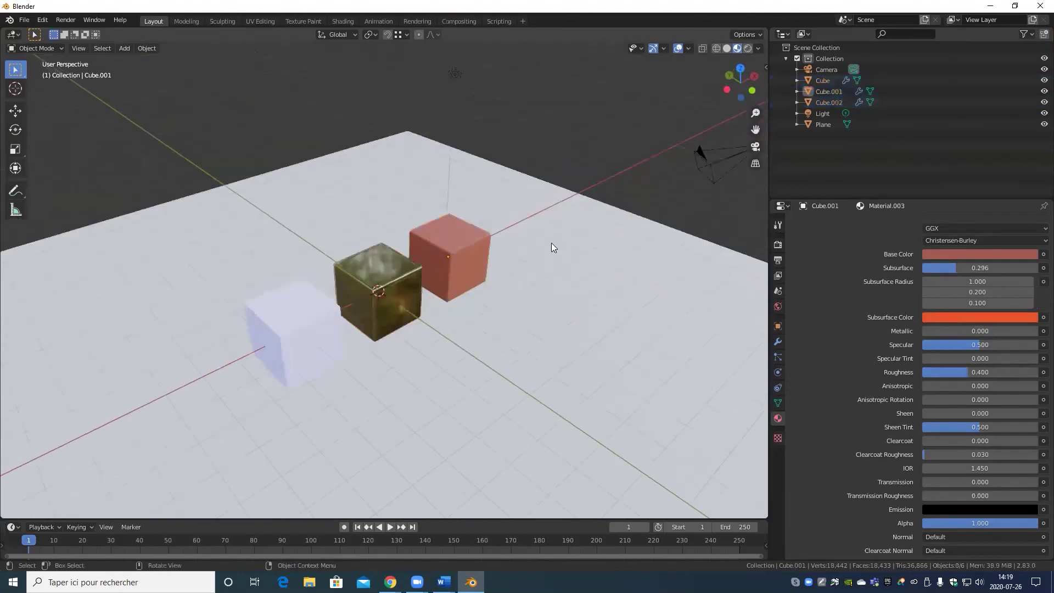
Step: Switch to the camera view and enable Lock Camera to View
middle_drag(552, 243, 469, 261)
key(KP_0)
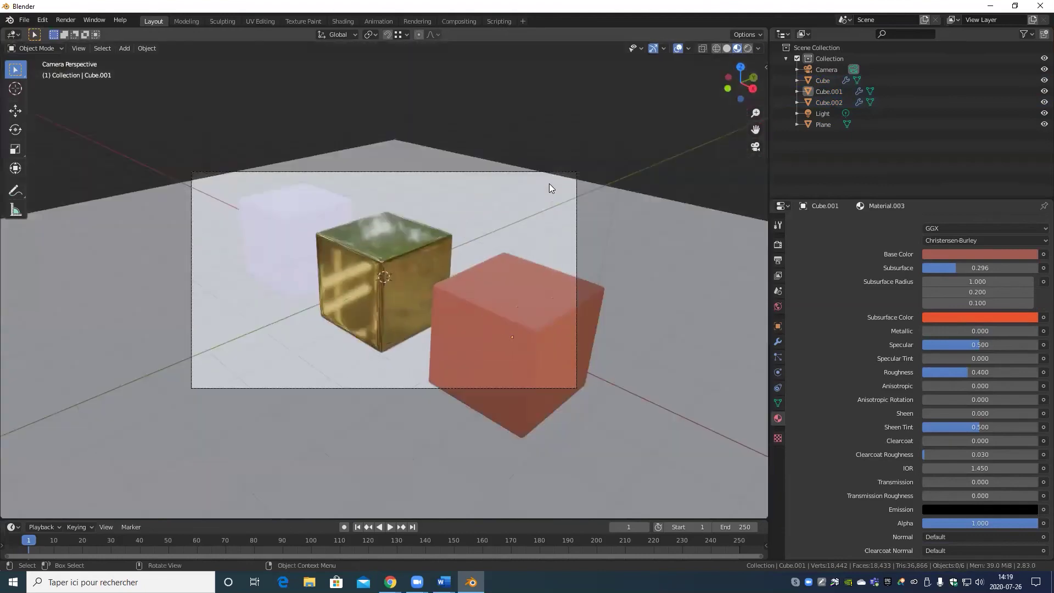
click(766, 67)
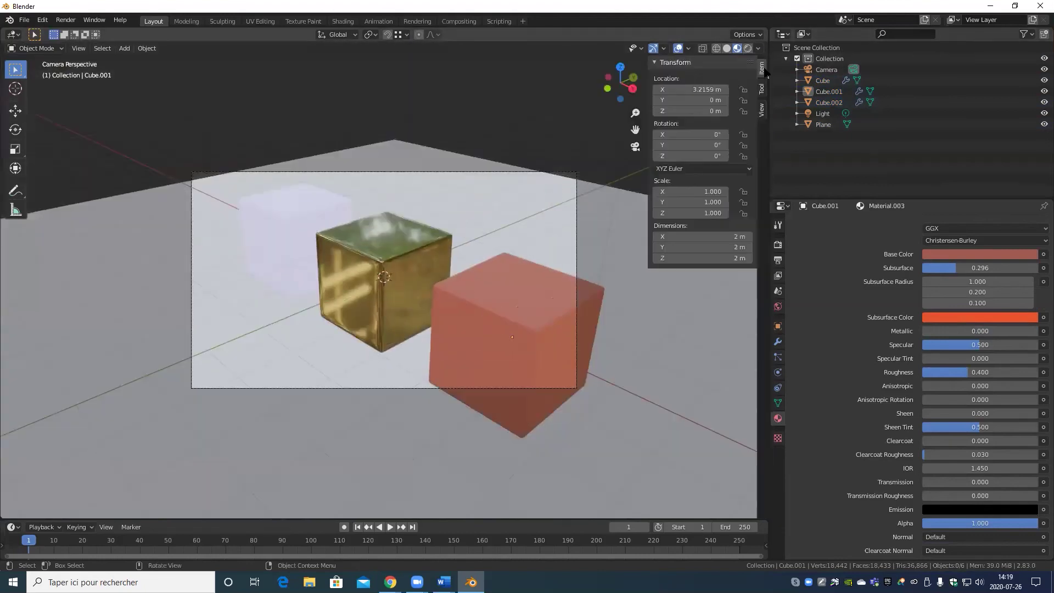
click(762, 88)
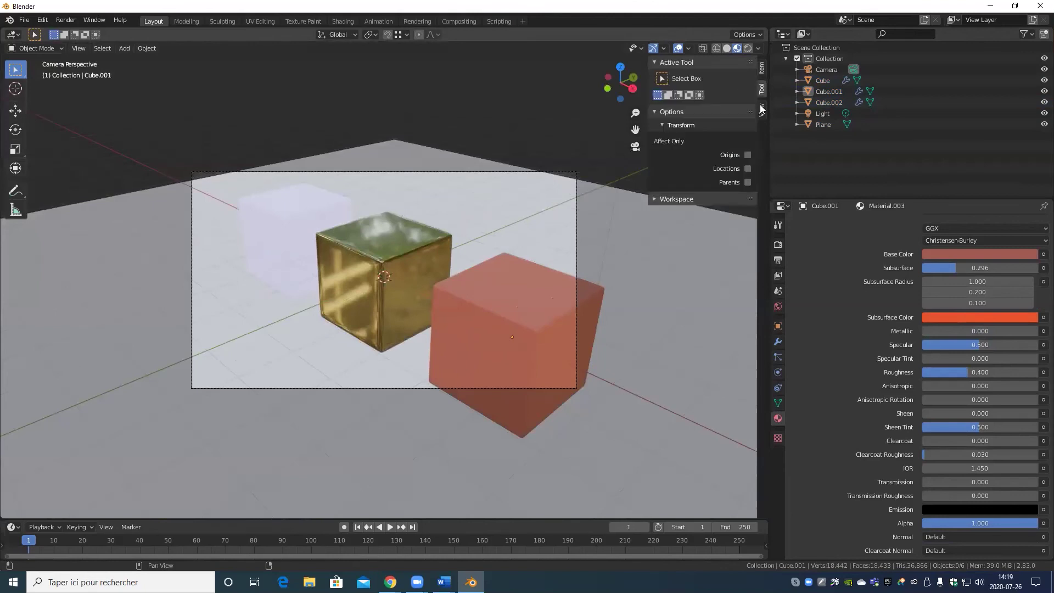
click(762, 110)
click(748, 196)
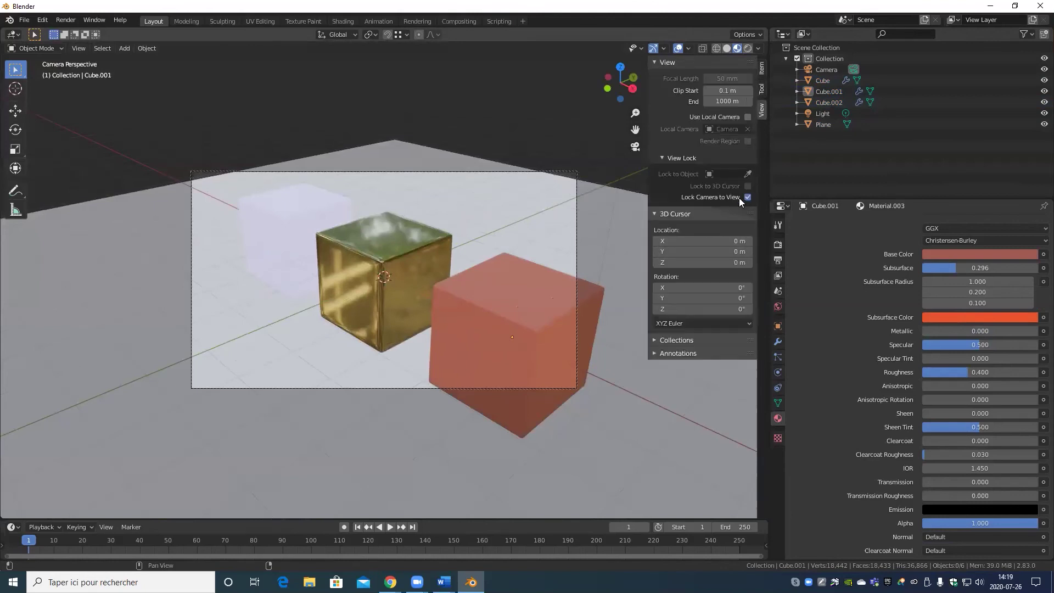
Step: Reframe the locked camera from a lower angle so all three cubes fit its frame, then inspect the scene outside the camera view and return
scroll(481, 243, down, 3)
mouse_move(480, 242)
middle_down()
mouse_move(487, 258)
mouse_move(512, 247)
mouse_move(503, 240)
mouse_move(482, 257)
mouse_move(465, 253)
middle_up()
scroll(482, 257, up, 3)
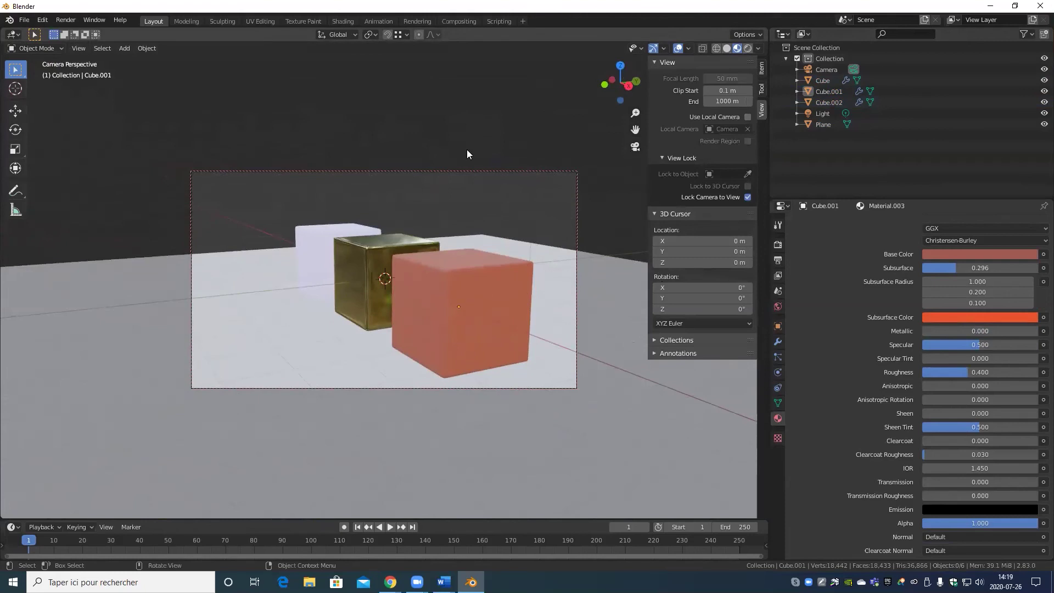
key(KP_0)
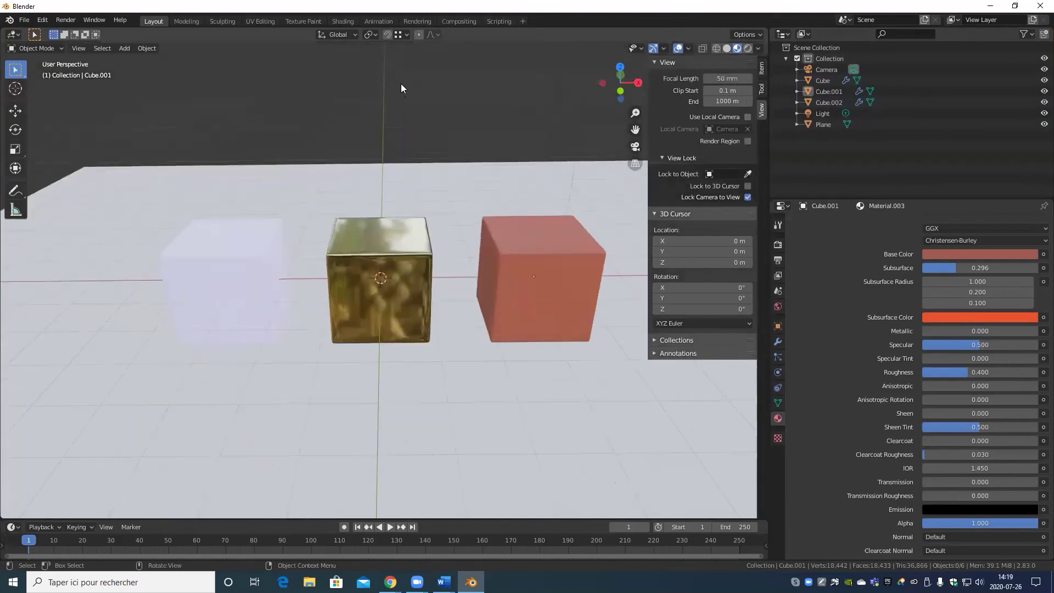
scroll(492, 278, down, 10)
scroll(385, 287, up, 8)
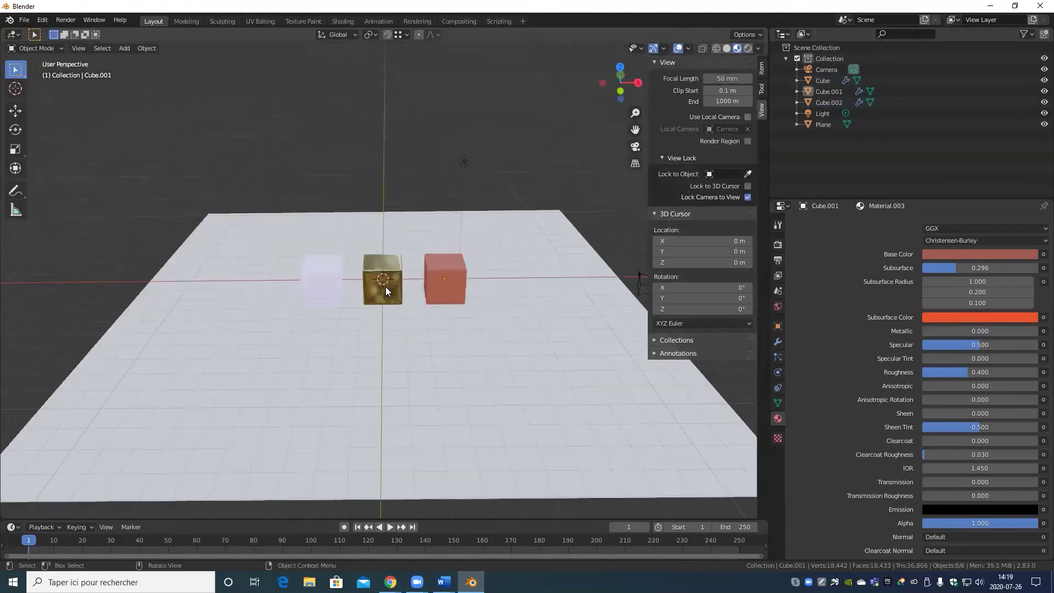
middle_drag(394, 269, 477, 340)
key(KP_0)
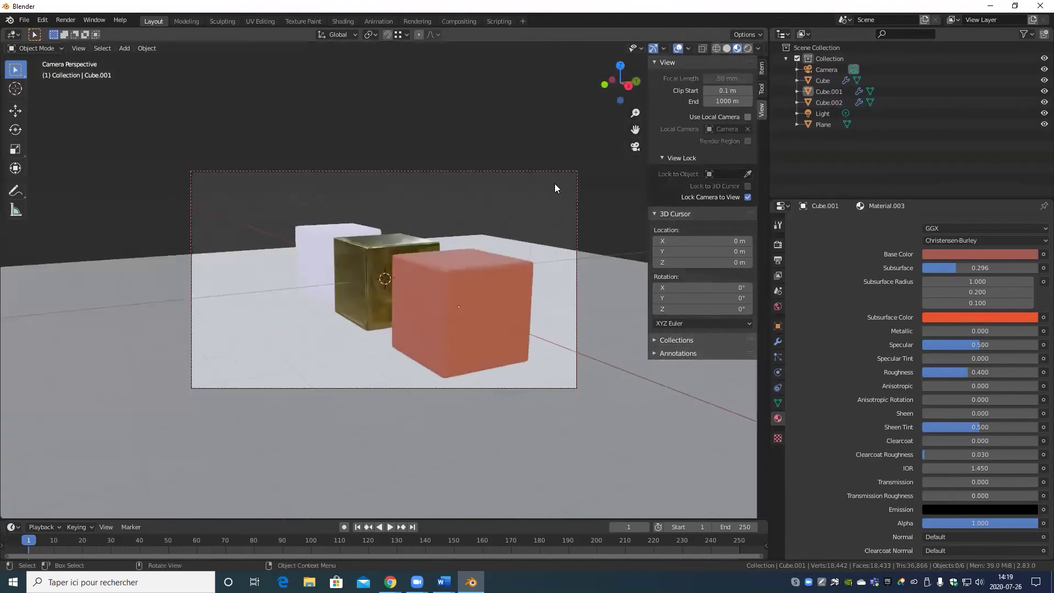
Step: Select the camera and insert location, rotation and scale keyframes for it at frame 1
click(564, 171)
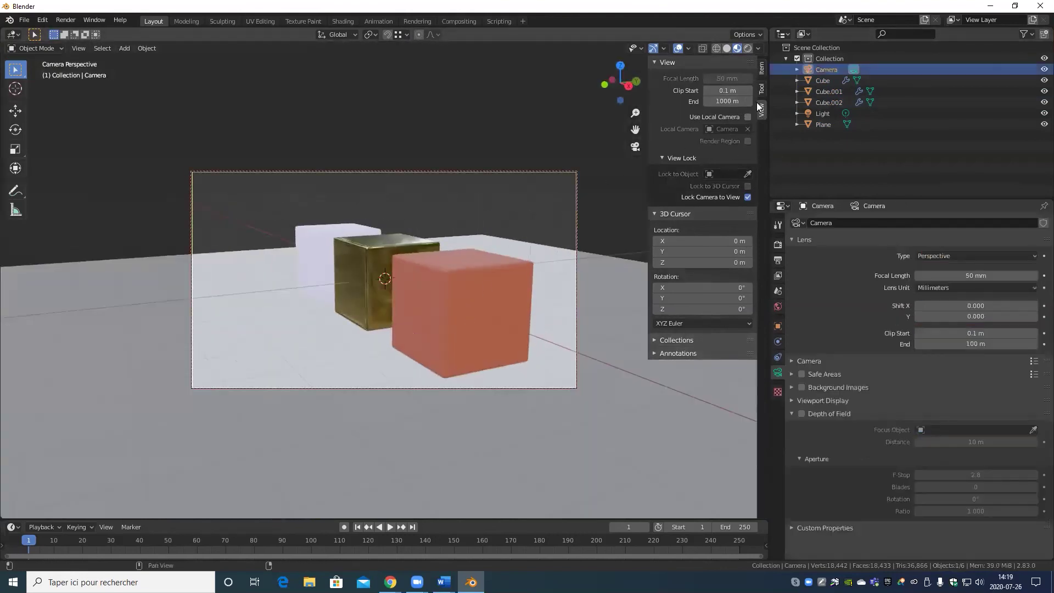
click(763, 67)
right_click(705, 95)
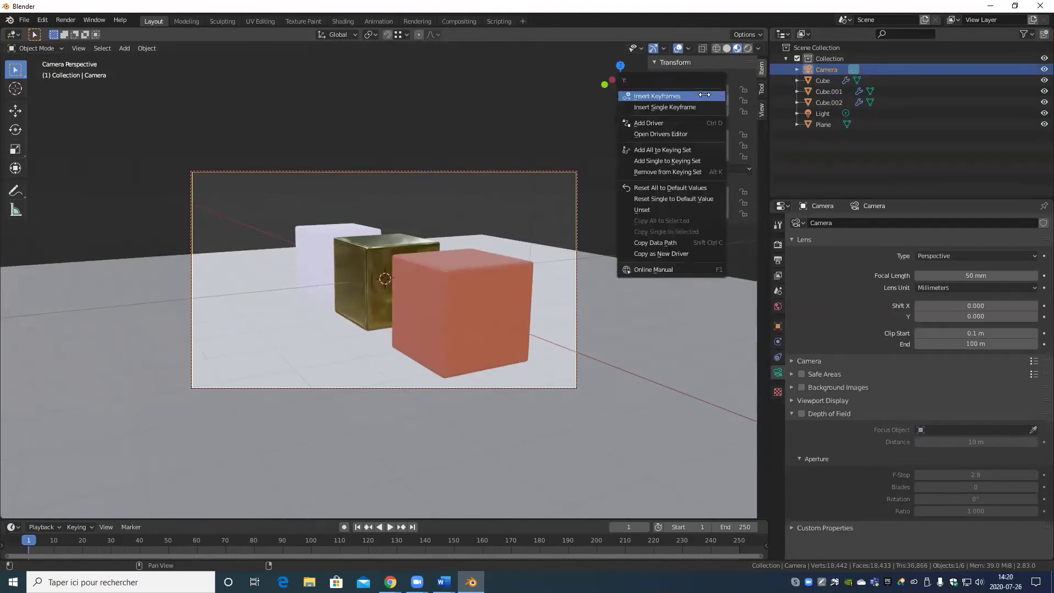
click(704, 95)
right_click(689, 152)
click(689, 152)
right_click(690, 197)
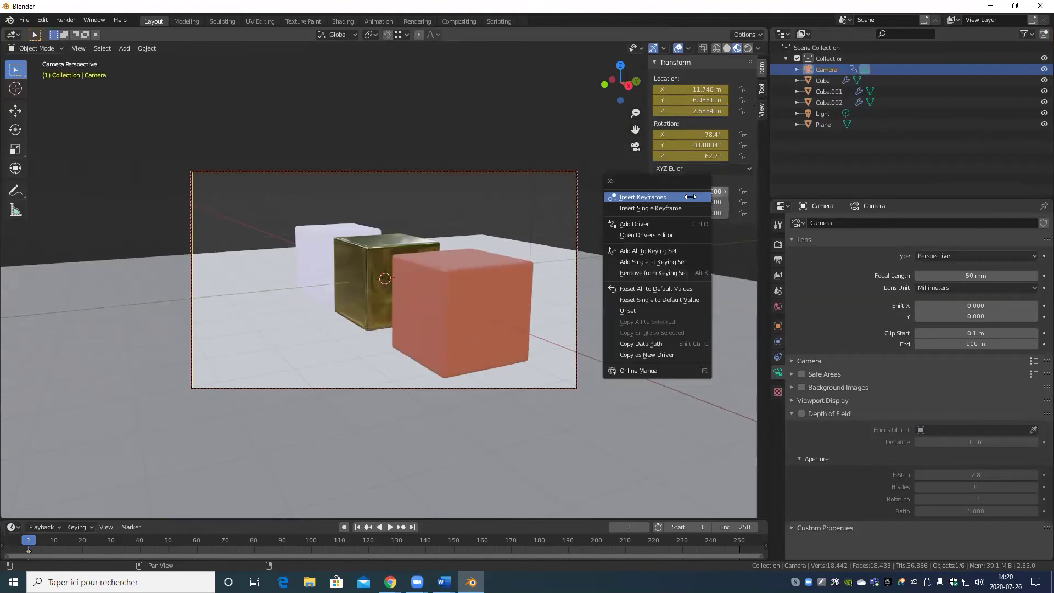
click(690, 197)
Step: Try to reframe the camera from the violet cube's side and keyframe its new location while still at frame 1
scroll(412, 242, down, 5)
scroll(438, 376, up, 4)
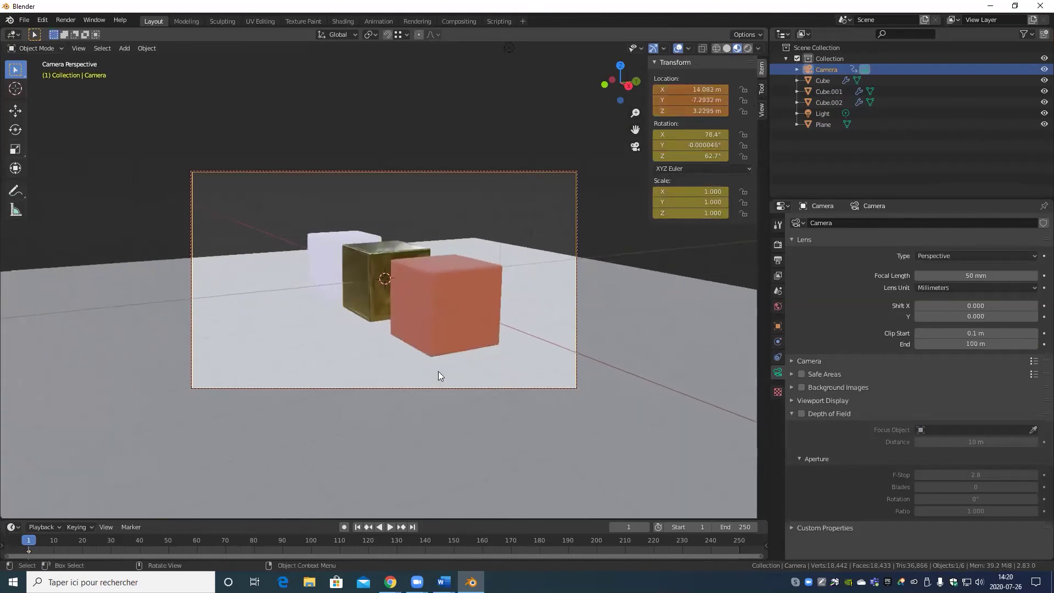
middle_drag(438, 373, 595, 364)
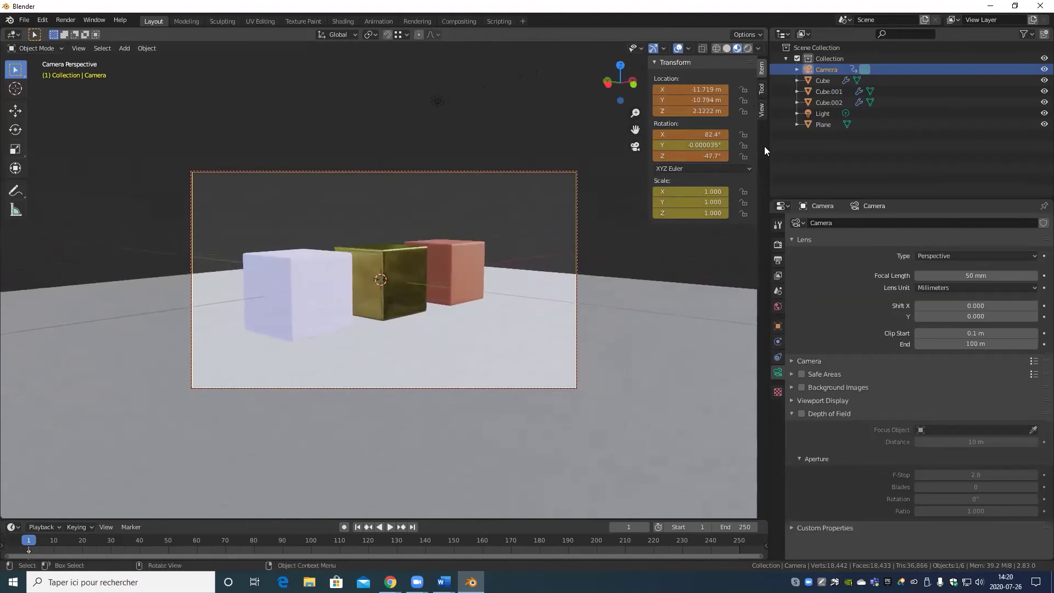
right_click(694, 90)
click(676, 71)
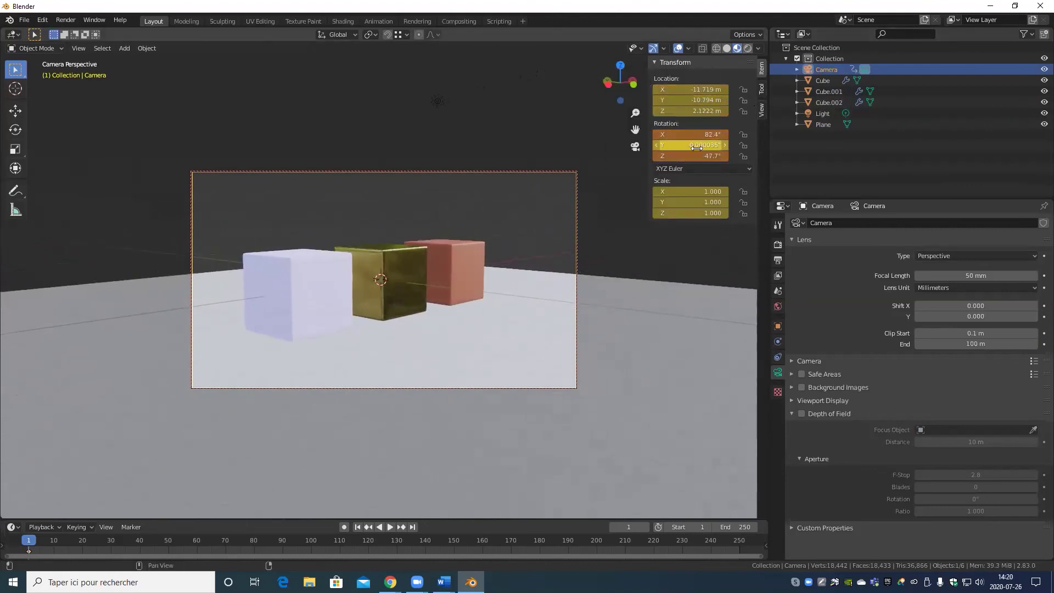
Step: At frame 96, reframe the camera low from the violet cube's side and insert location and rotation keyframes
drag(134, 544, 189, 548)
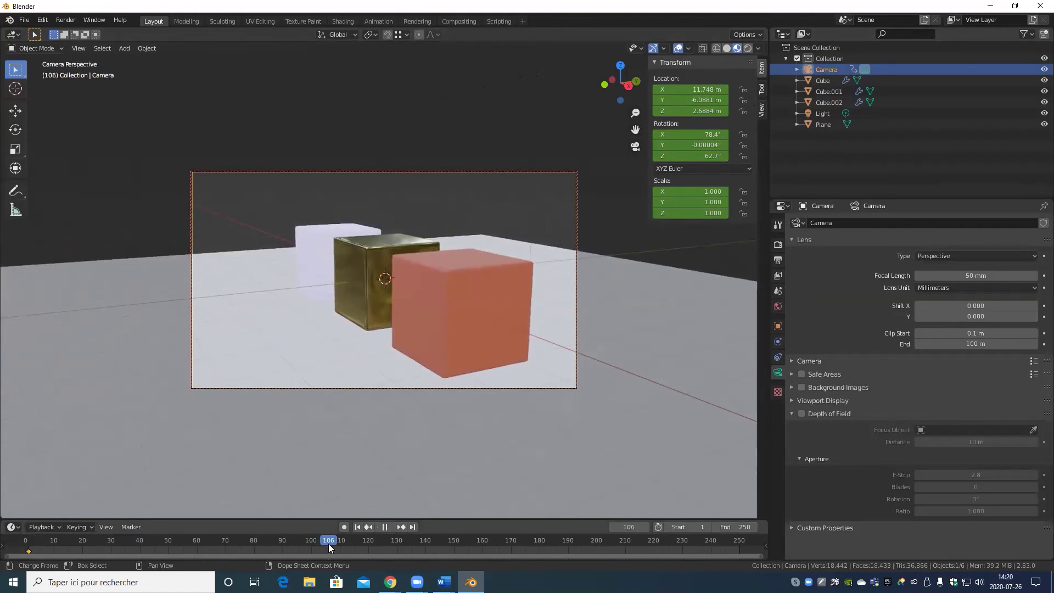
mouse_move(318, 546)
mouse_down()
mouse_move(282, 543)
mouse_move(299, 542)
mouse_up()
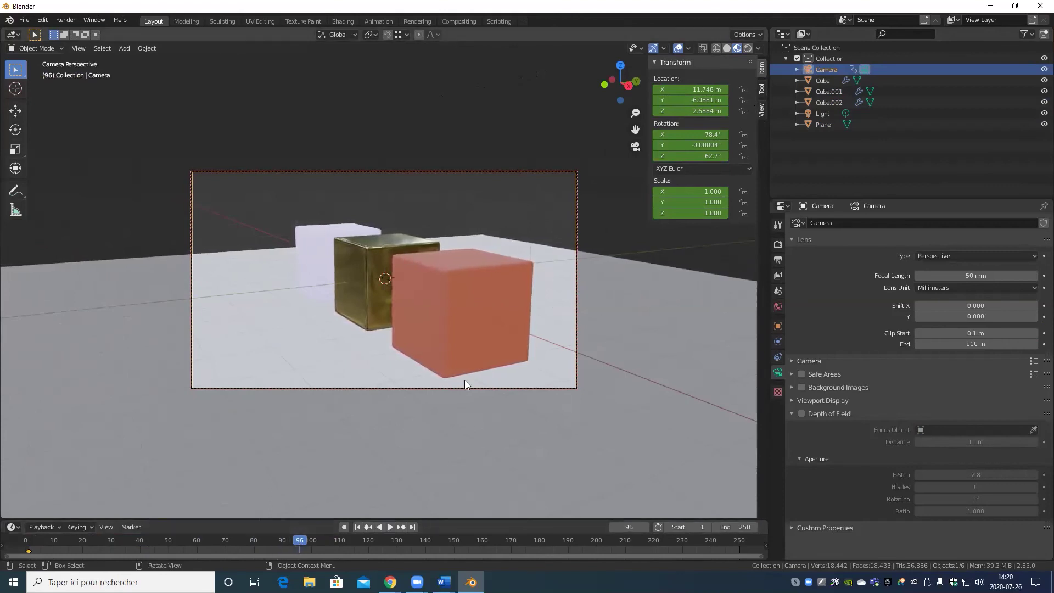
middle_drag(465, 380, 512, 333)
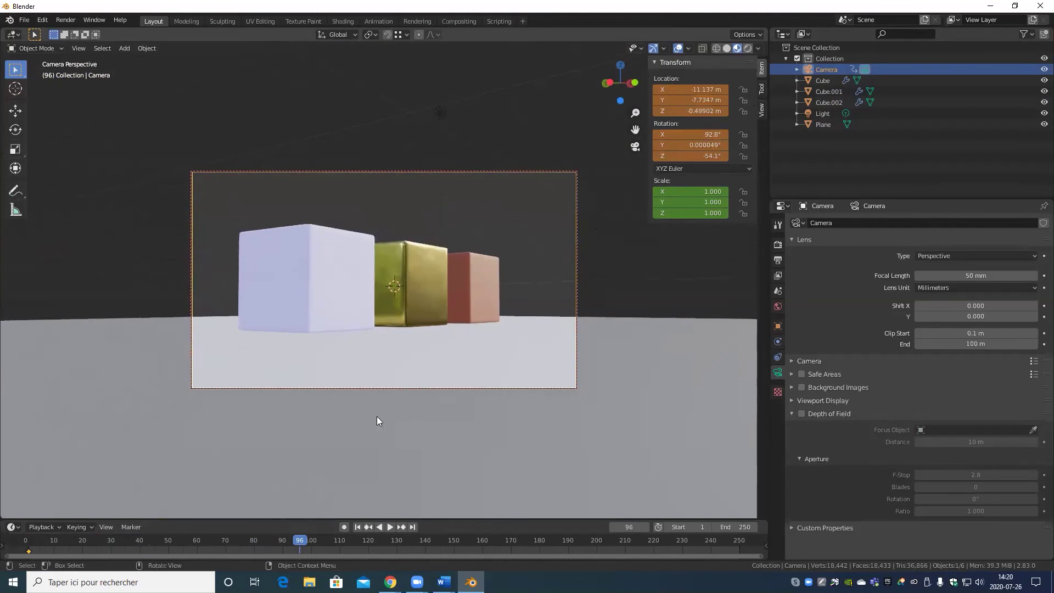
right_click(698, 89)
click(696, 88)
right_click(692, 145)
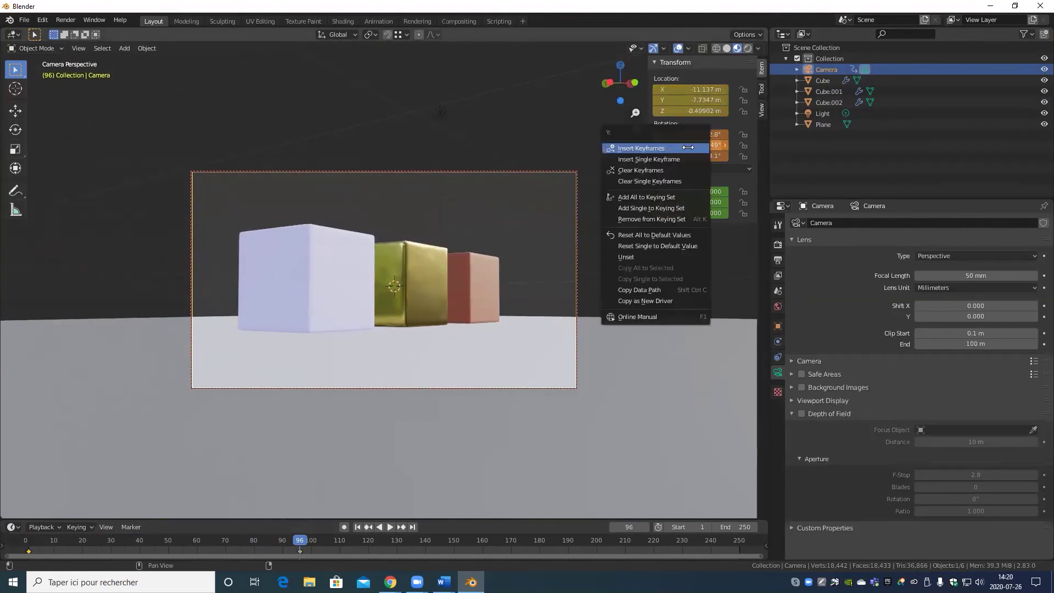
click(691, 145)
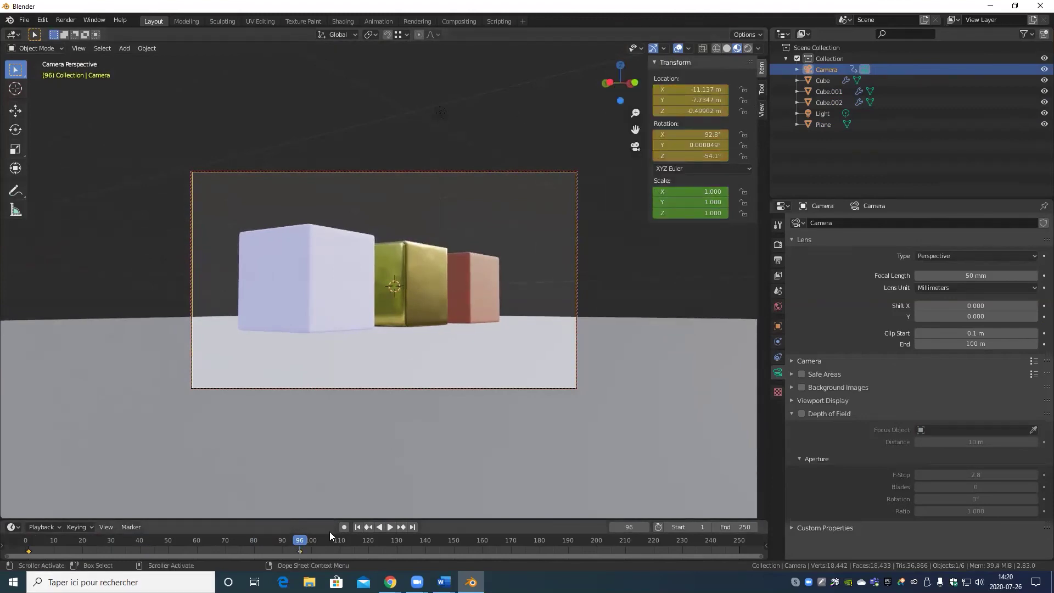
Step: At frame 50, reframe the camera to show the three cubes side by side and insert location and rotation keyframes
drag(305, 543, 168, 558)
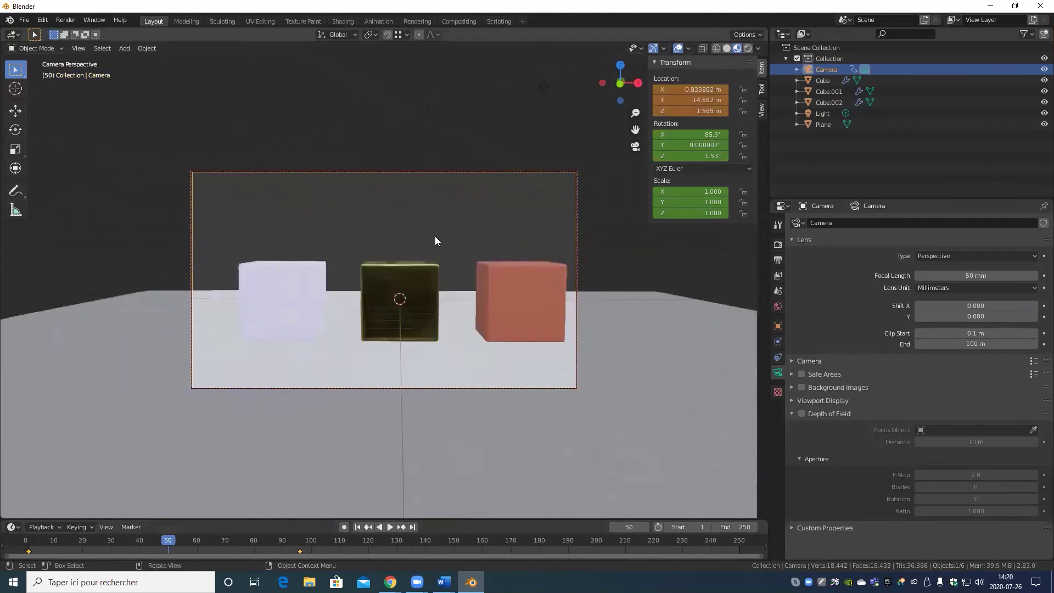
middle_drag(472, 250, 435, 242)
scroll(427, 234, down, 3)
scroll(429, 234, up, 2)
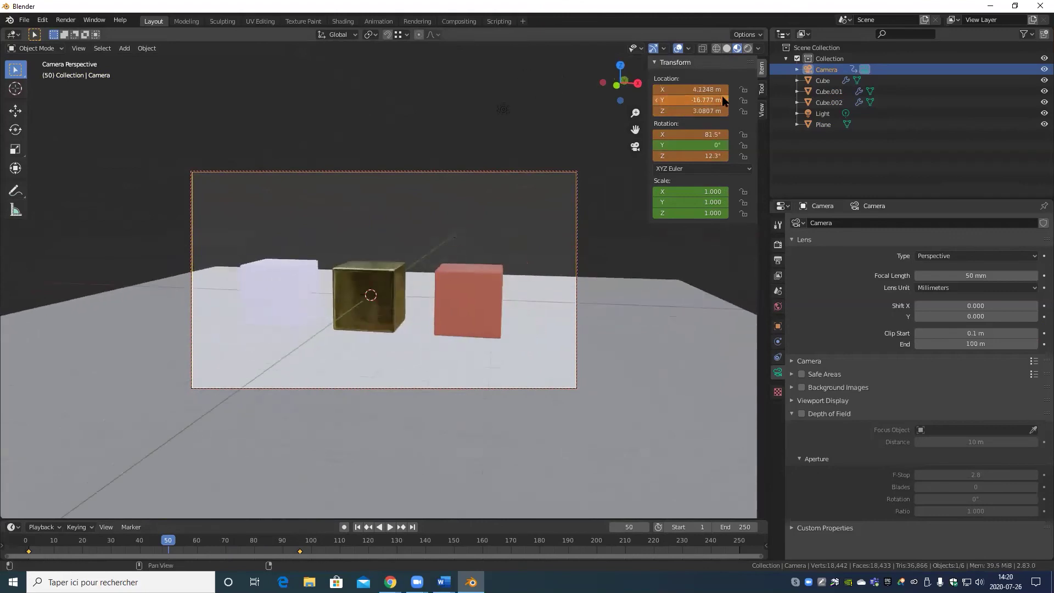
right_click(713, 101)
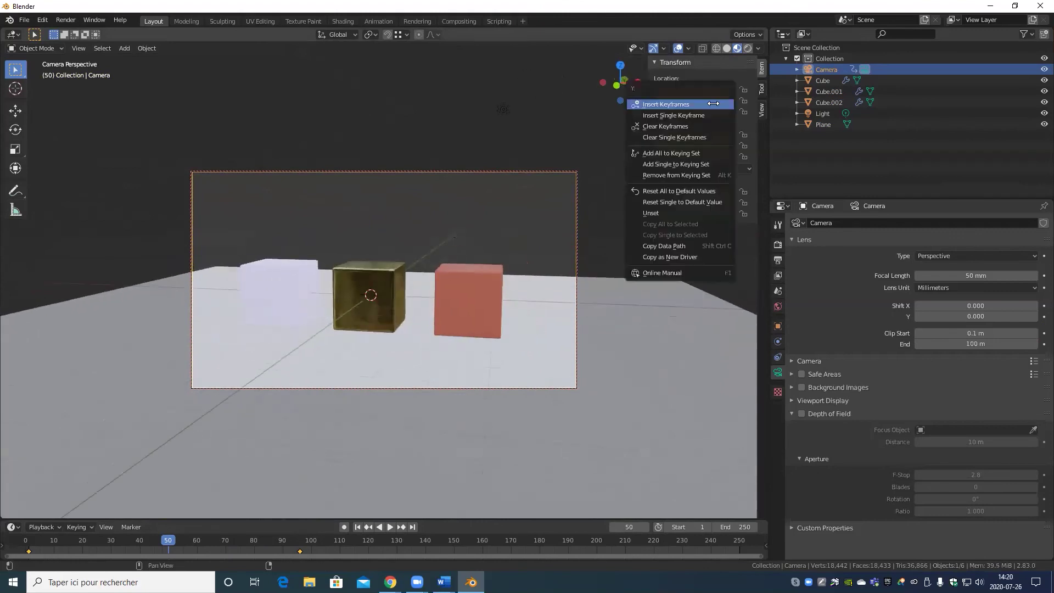
click(713, 106)
right_click(714, 145)
click(695, 145)
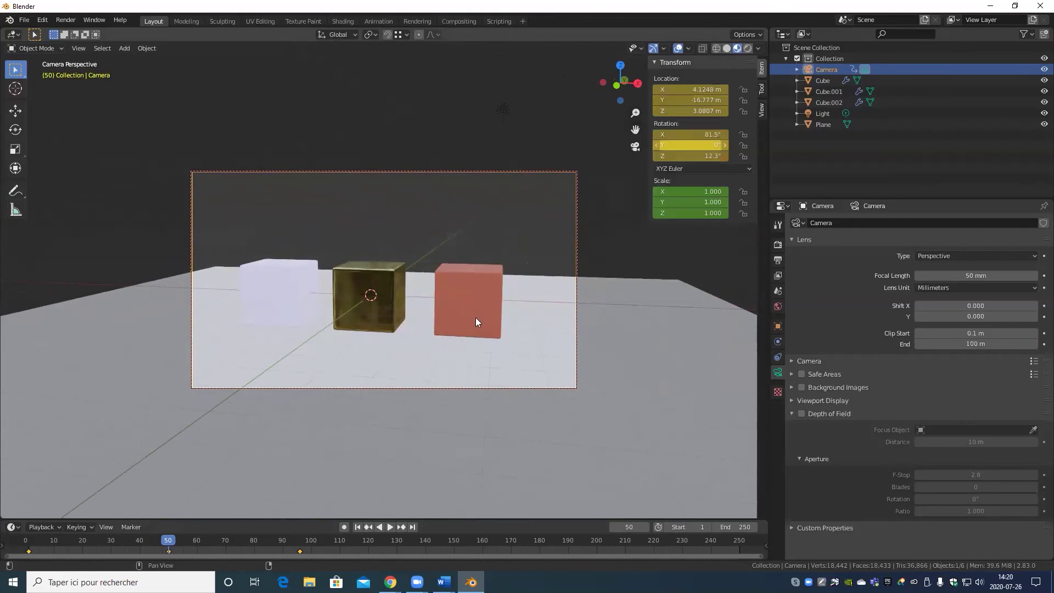
Step: Play the camera animation from the start to check the movement between keyframes
drag(172, 536, 14, 541)
key(space)
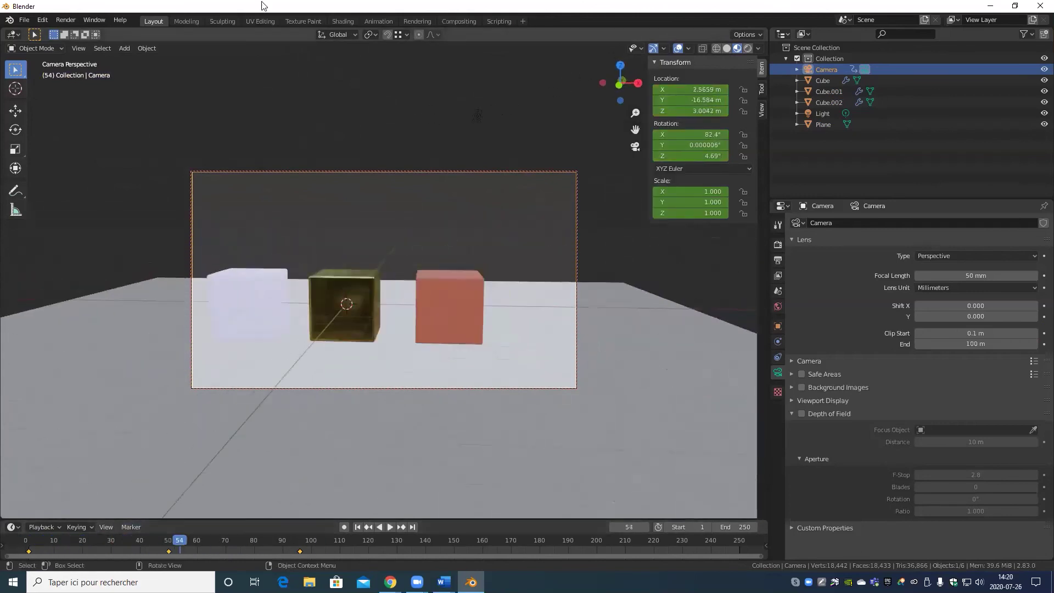
key(space)
Step: Switch to the Animation workspace, expand the camera's transform channels and adjust its location curves
click(378, 21)
key(ctrl+Tab)
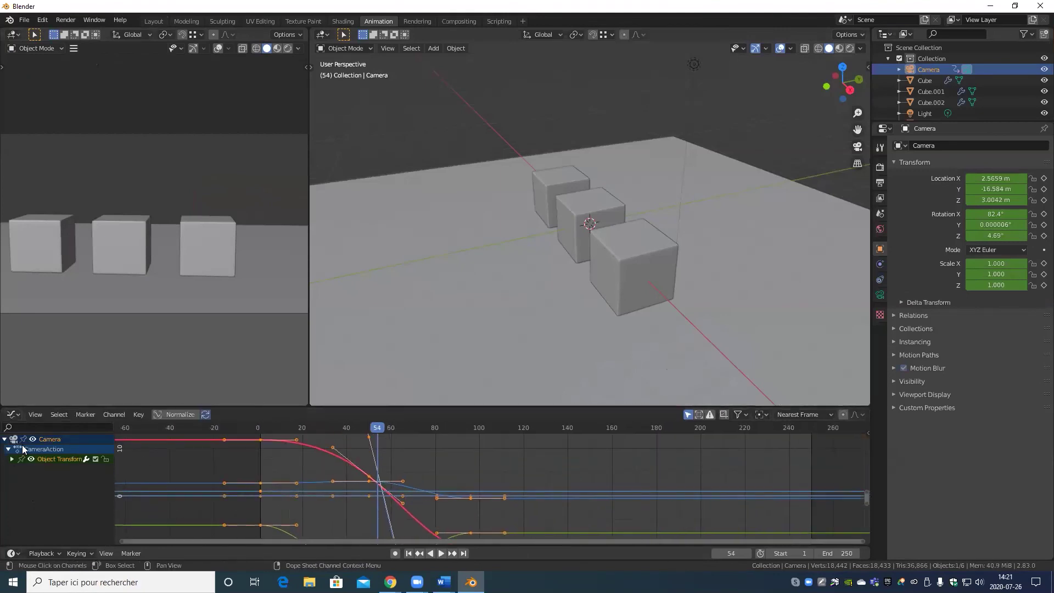
click(9, 449)
click(55, 479)
scroll(495, 486, down, 4)
middle_drag(494, 494, 505, 450)
drag(447, 496, 470, 496)
key(ctrl+z)
drag(403, 496, 493, 540)
Step: Select the camera's Z Euler Rotation channel and adjust the end of its curve near frame 96
click(44, 469)
scroll(416, 456, up, 2)
click(45, 489)
scroll(43, 534, down, 2)
scroll(468, 467, down, 6)
middle_drag(486, 519, 494, 486)
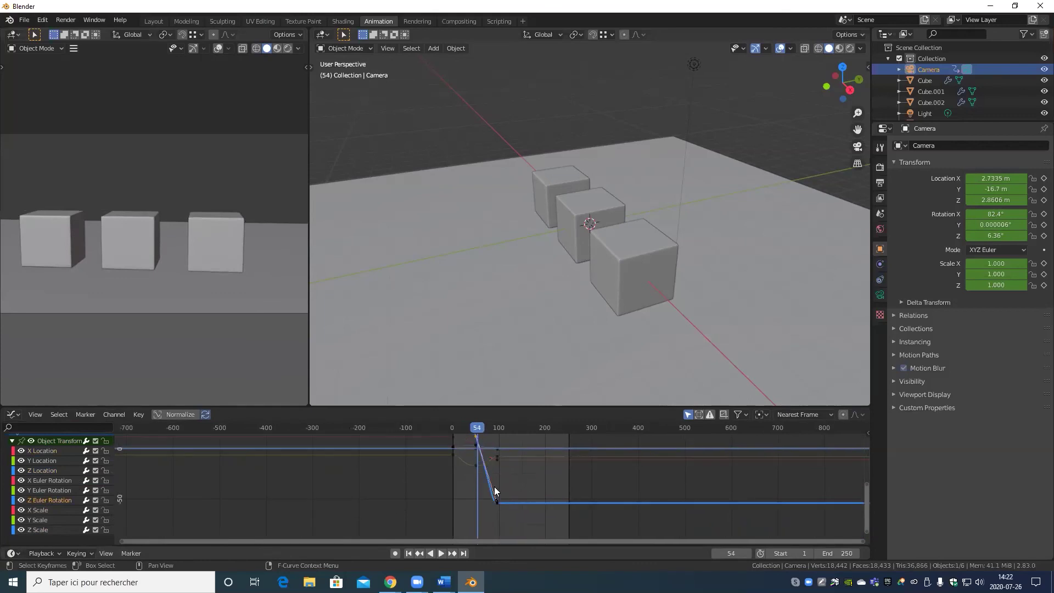
drag(496, 498, 489, 498)
click(534, 454)
Step: Adjust the keyframes on the camera's Euler rotation curves in the Graph Editor
scroll(490, 466, up, 5)
scroll(417, 491, down, 5)
middle_drag(433, 445, 489, 514)
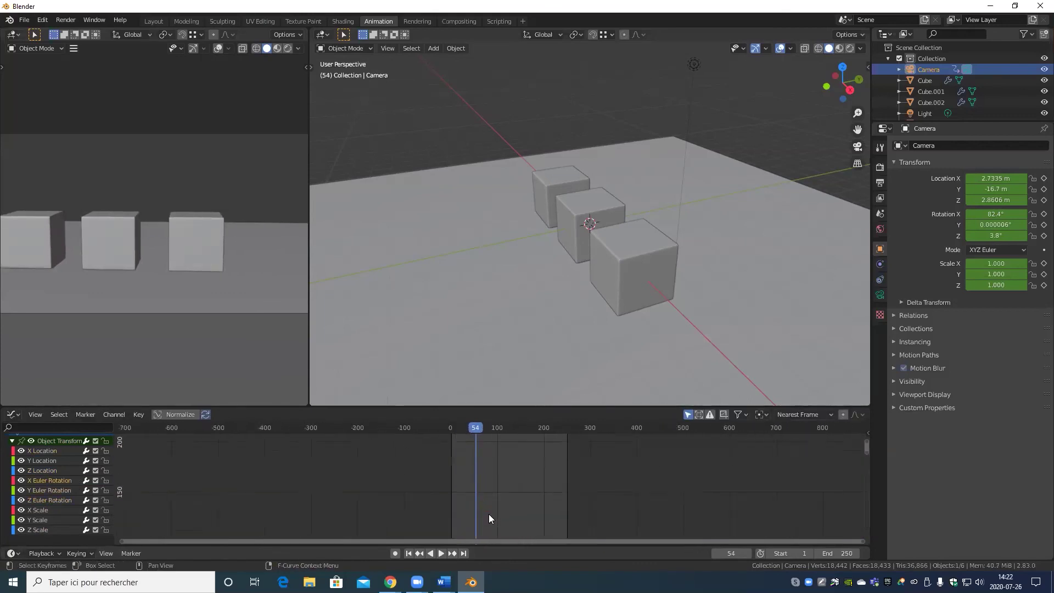
scroll(490, 511, up, 2)
drag(459, 500, 480, 480)
drag(465, 427, 449, 457)
Step: Return to the Layout workspace, recentre the cubes in the camera frame at frame 75 and insert location keyframes
click(155, 21)
click(240, 539)
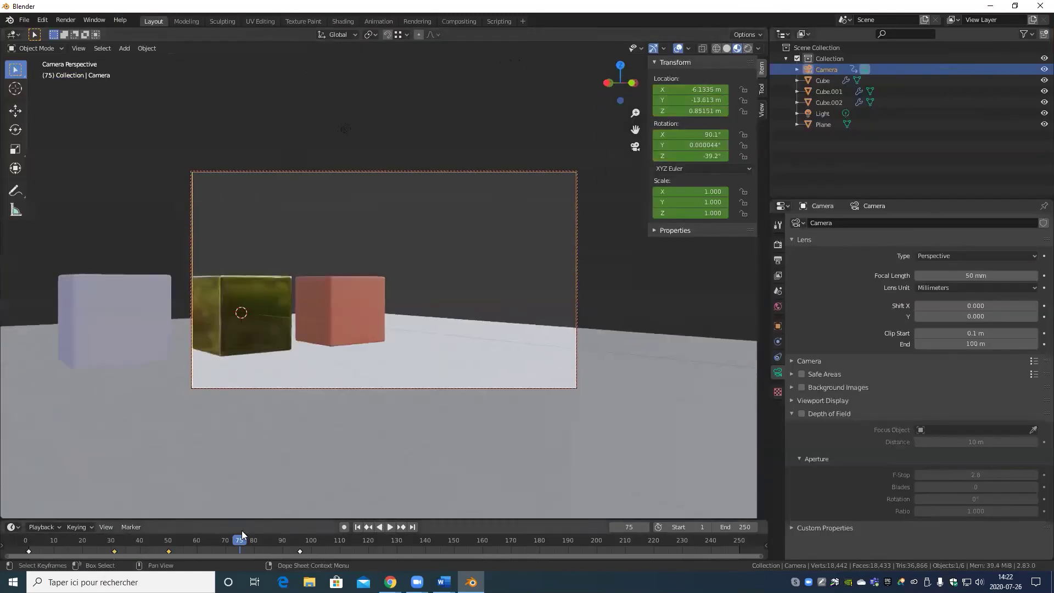
right_click(695, 100)
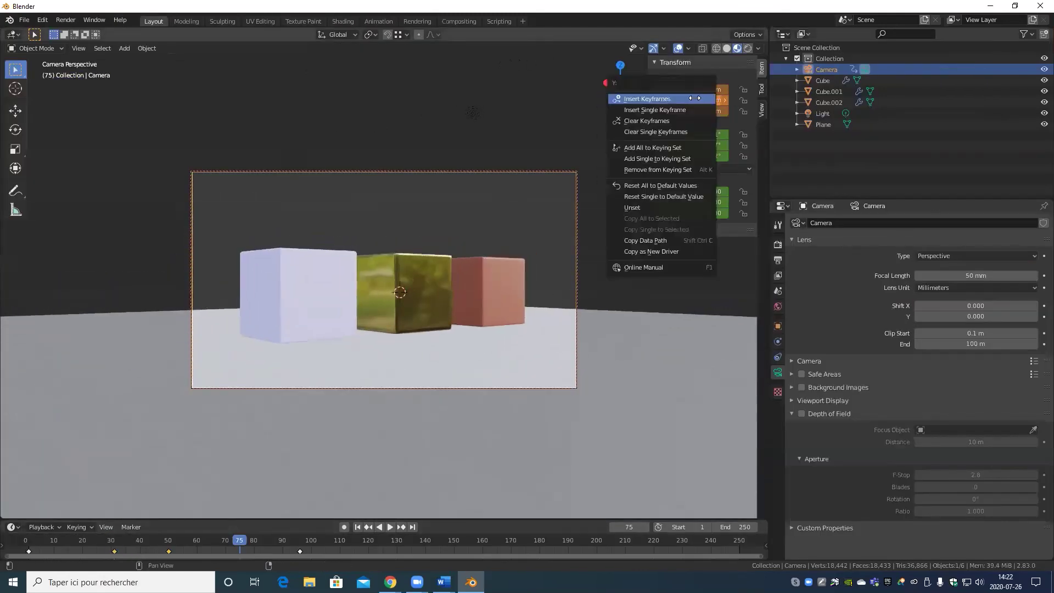
click(693, 104)
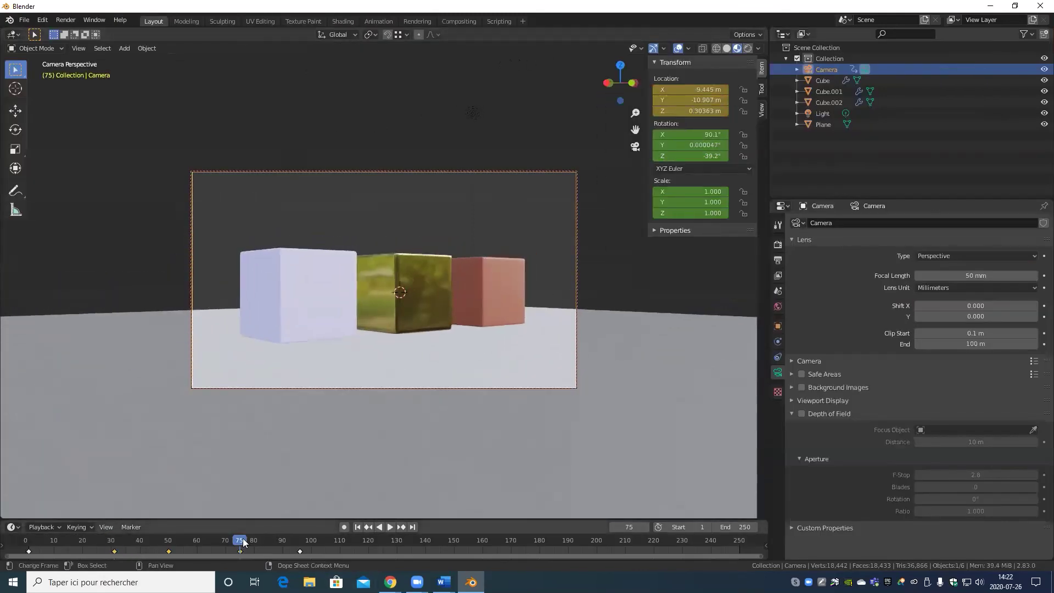
Step: Review the movement, recentre the cubes in the camera frame at frame 64 and insert location keyframes
click(212, 541)
key(space)
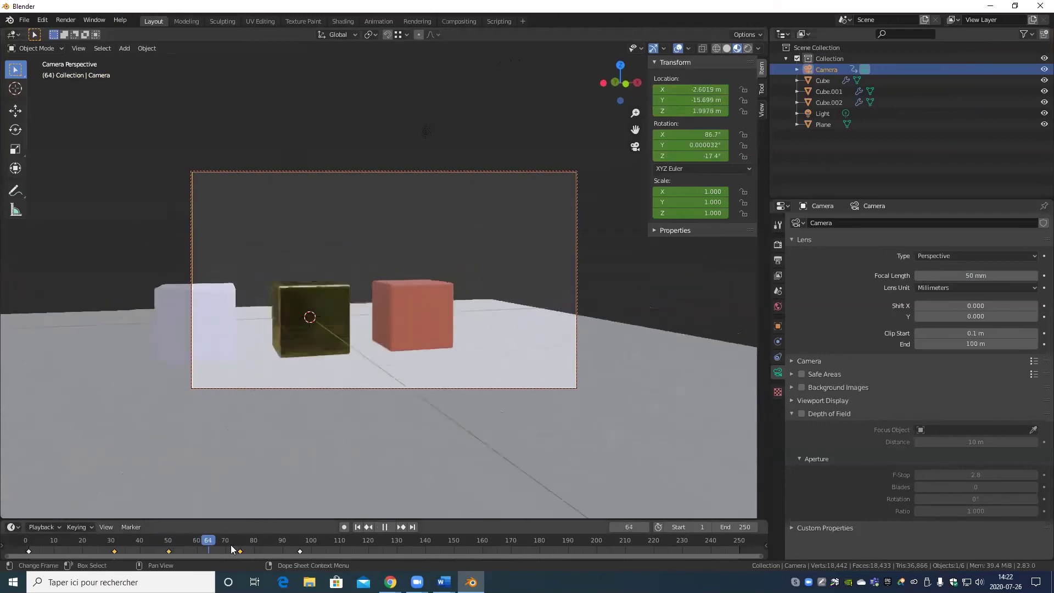
drag(249, 551, 128, 568)
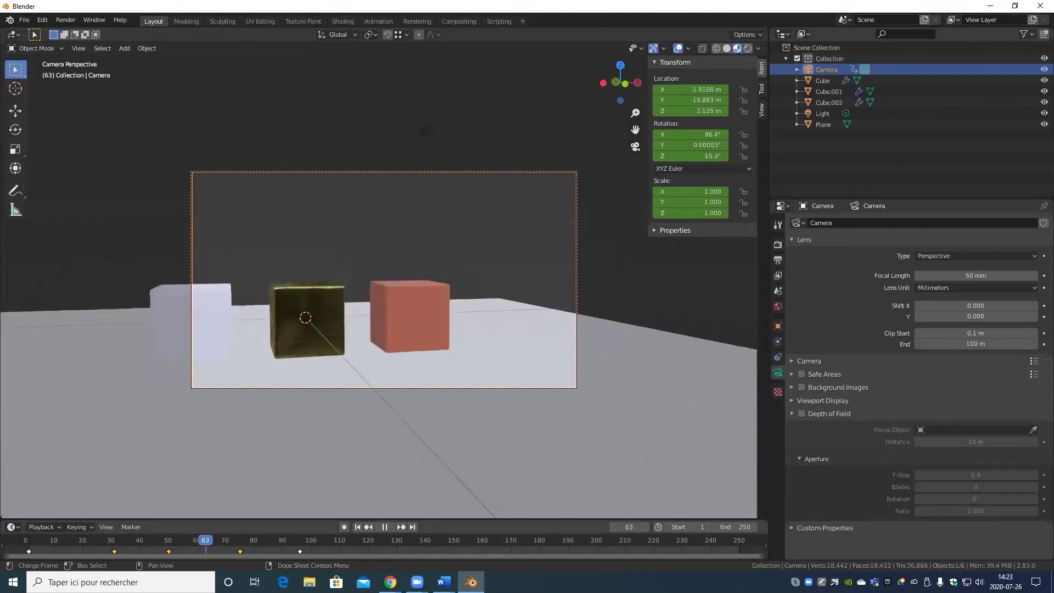
key(Escape)
shift+middle_drag(383, 382, 423, 353)
right_click(694, 89)
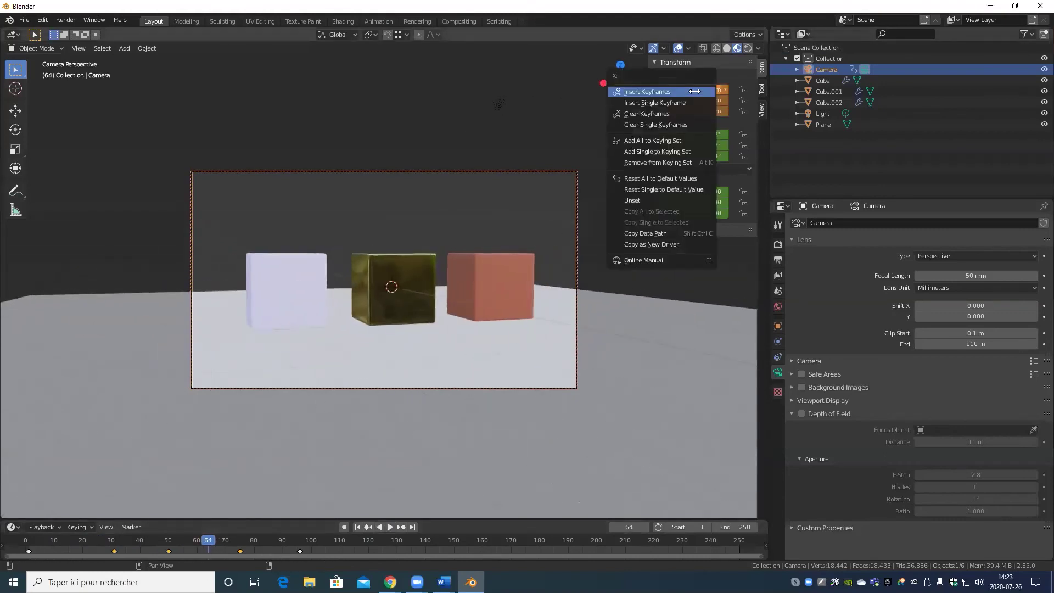
click(694, 89)
Step: Play and scrub through the camera animation to check the framing of the cubes across all keyframes
key(shift+Left)
key(space)
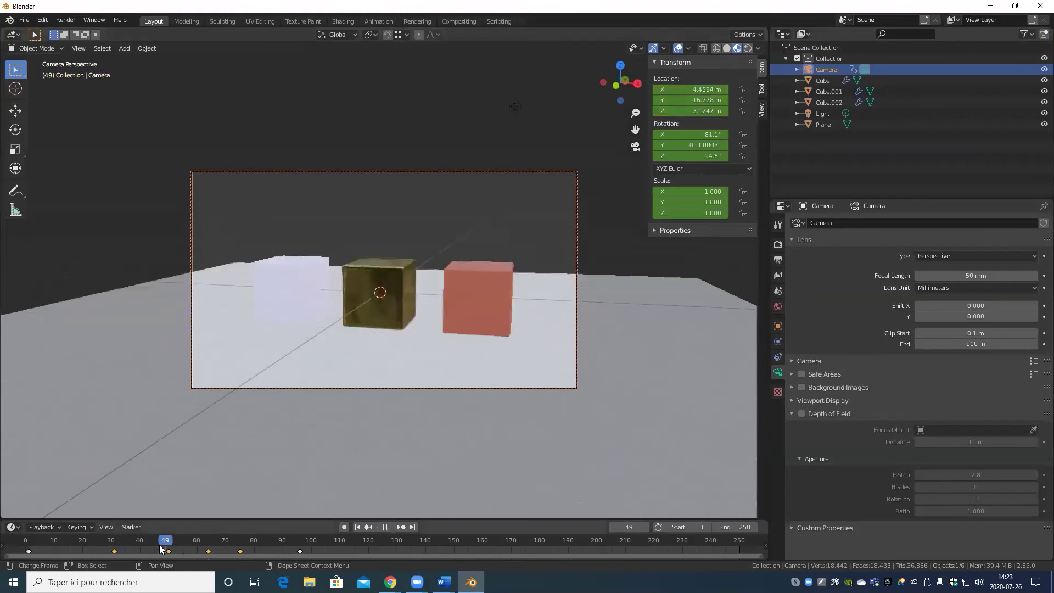
key(space)
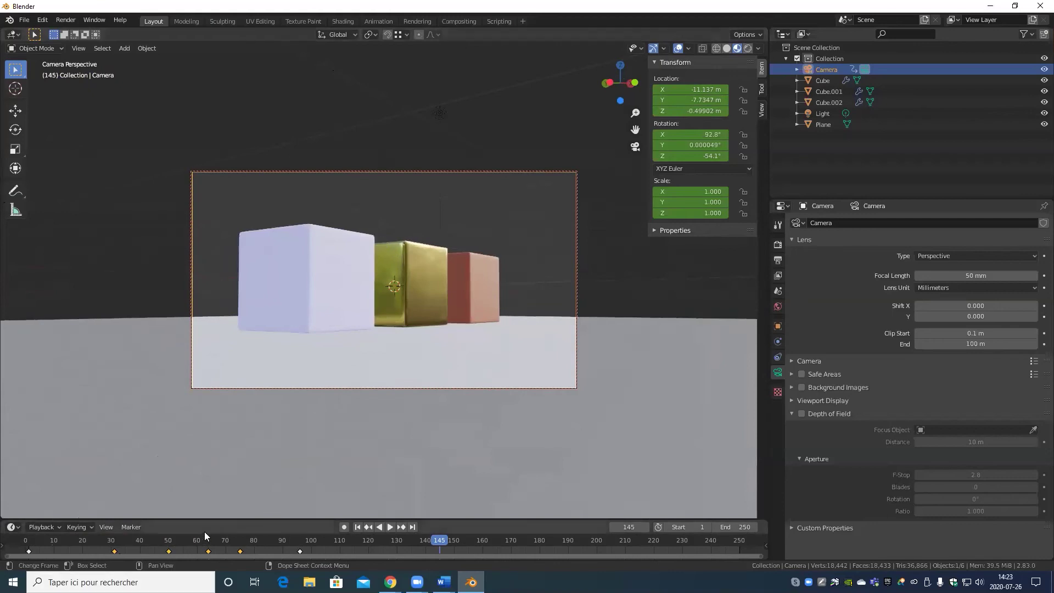
drag(204, 538, 106, 545)
key(shift+Left)
key(space)
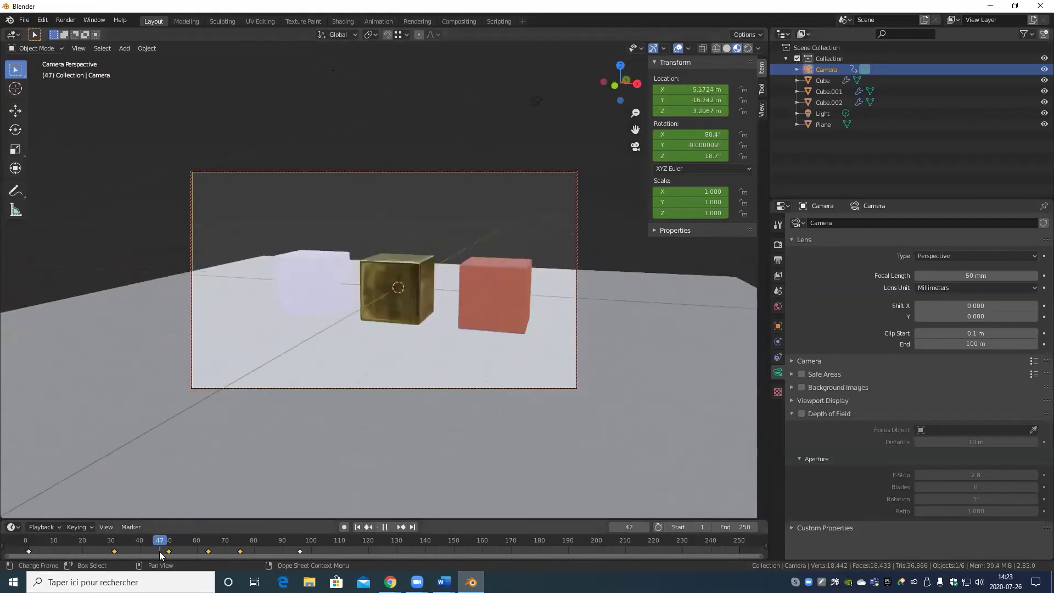
key(space)
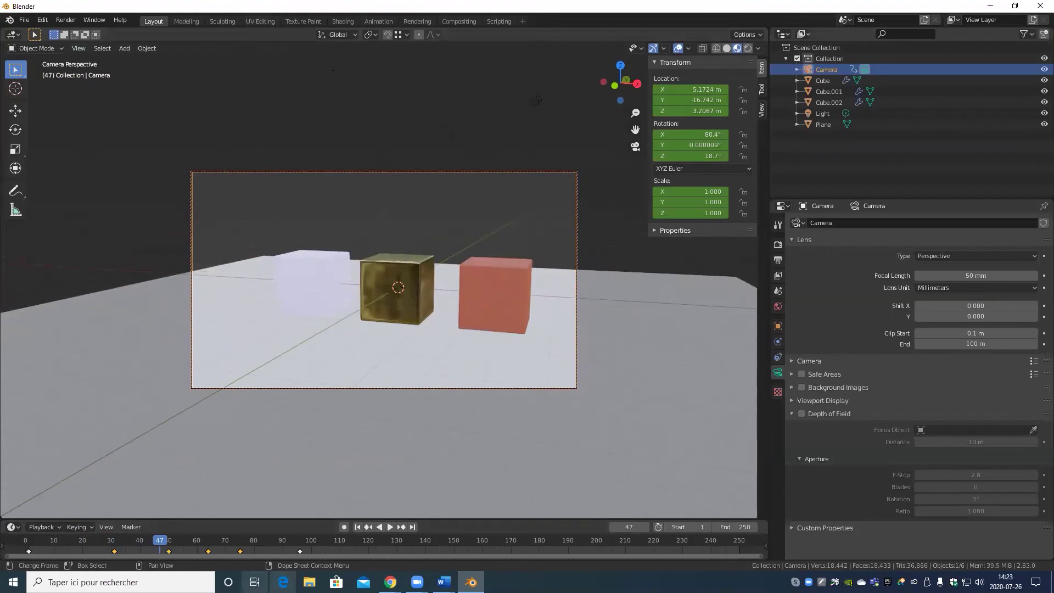
key(space)
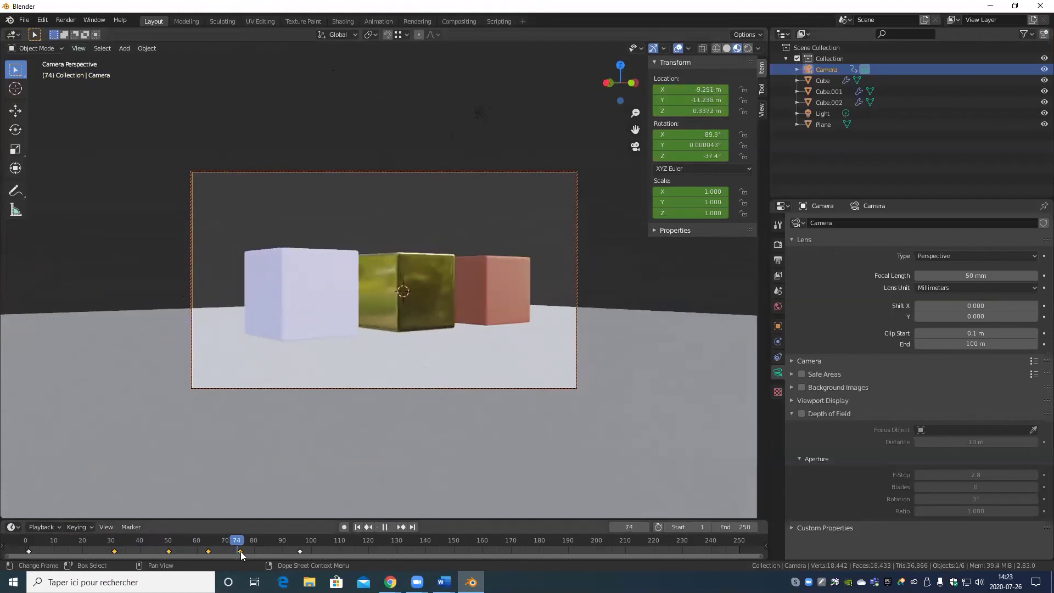
key(space)
click(262, 552)
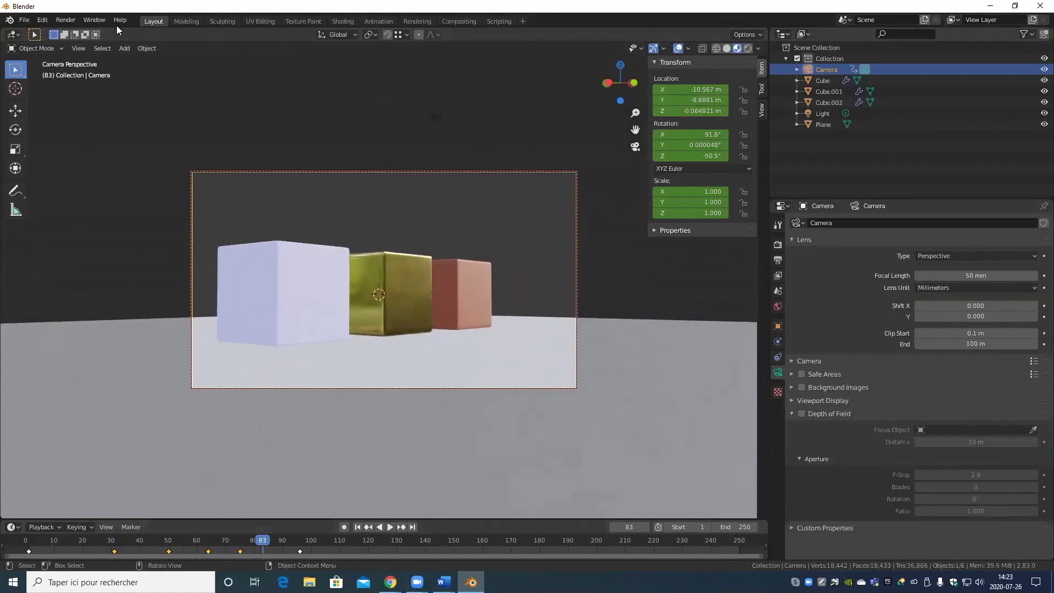
click(64, 21)
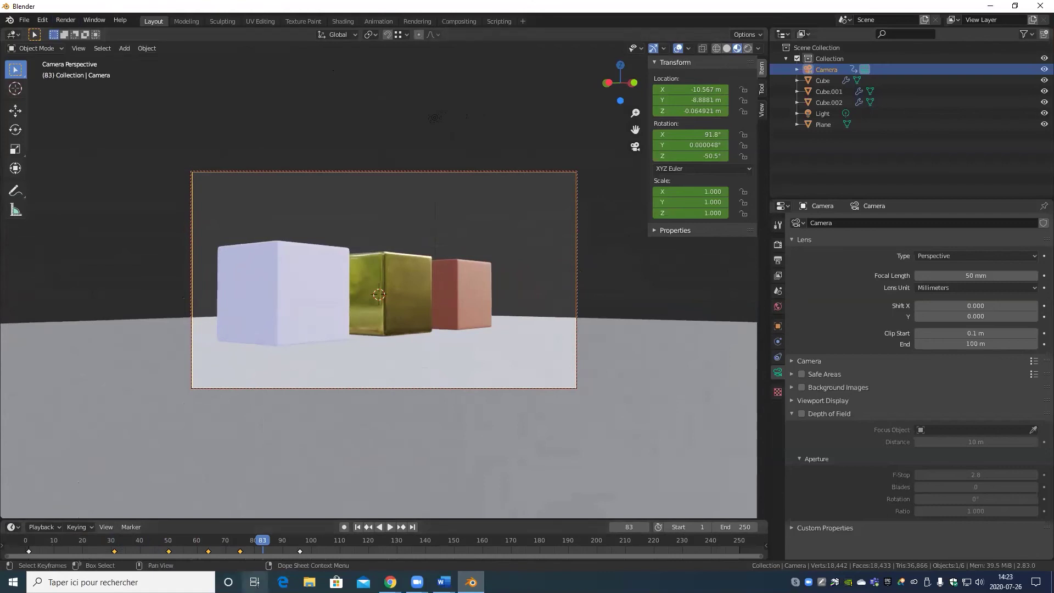
key(shift+ctrl+space)
key(Escape)
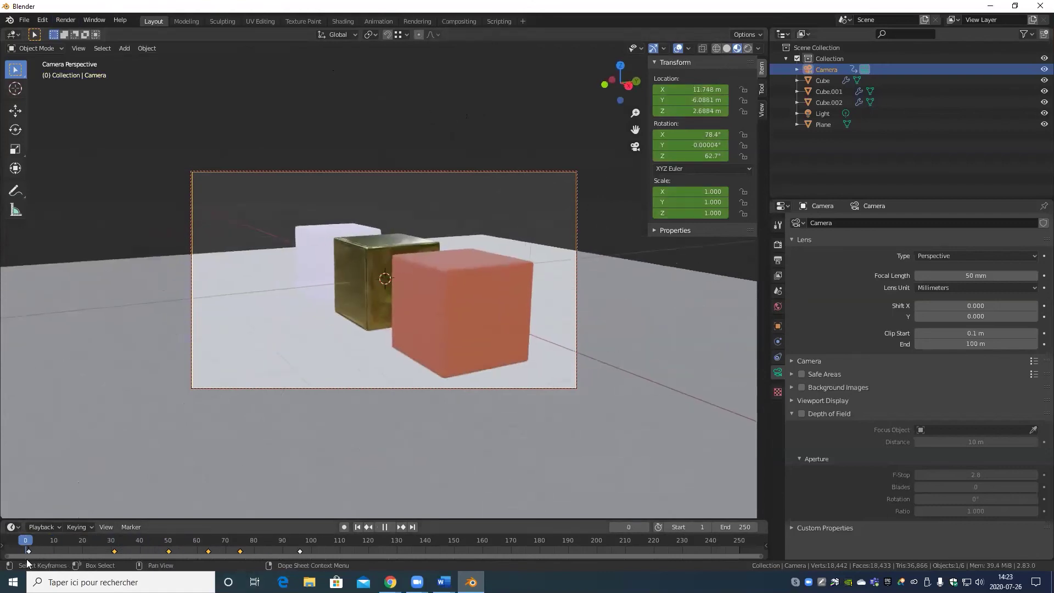
Step: Set the scene's end frame to 96 in the output settings
click(777, 261)
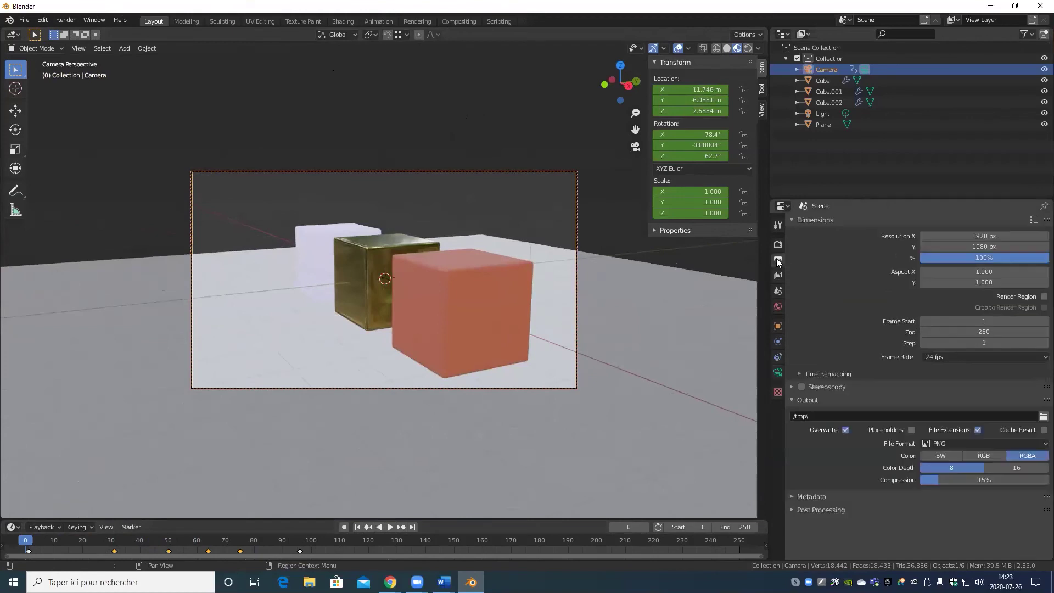
click(991, 333)
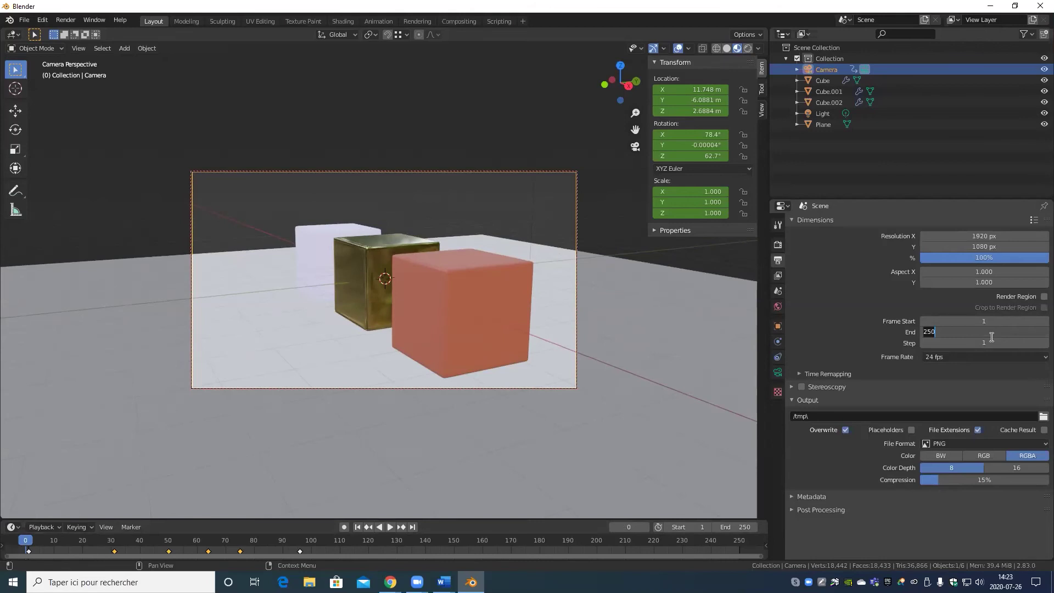
key(Return)
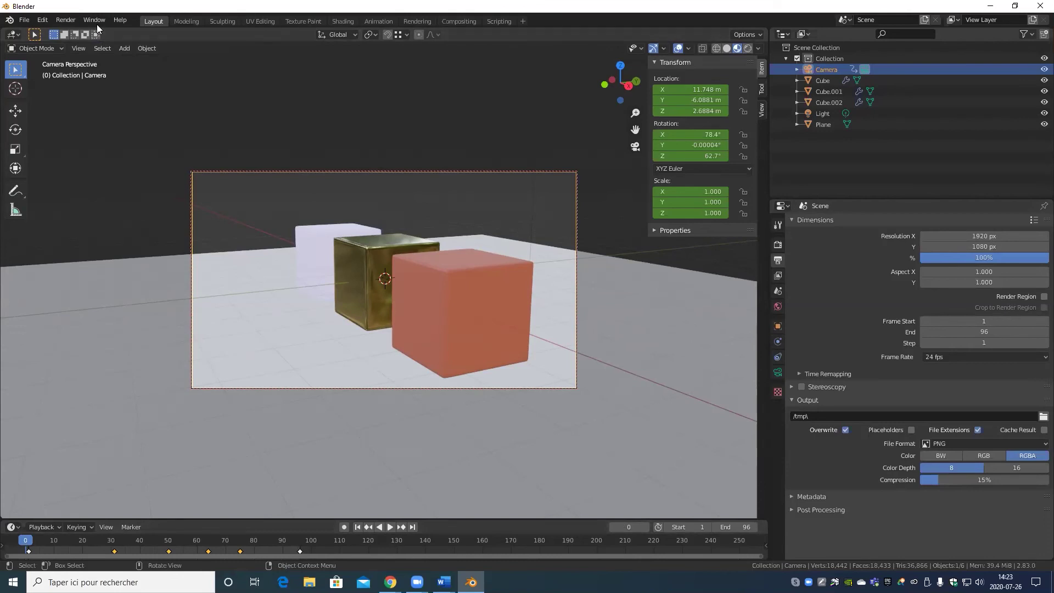
Step: Move to frame 26 of the camera animation and render it as a still image
click(66, 20)
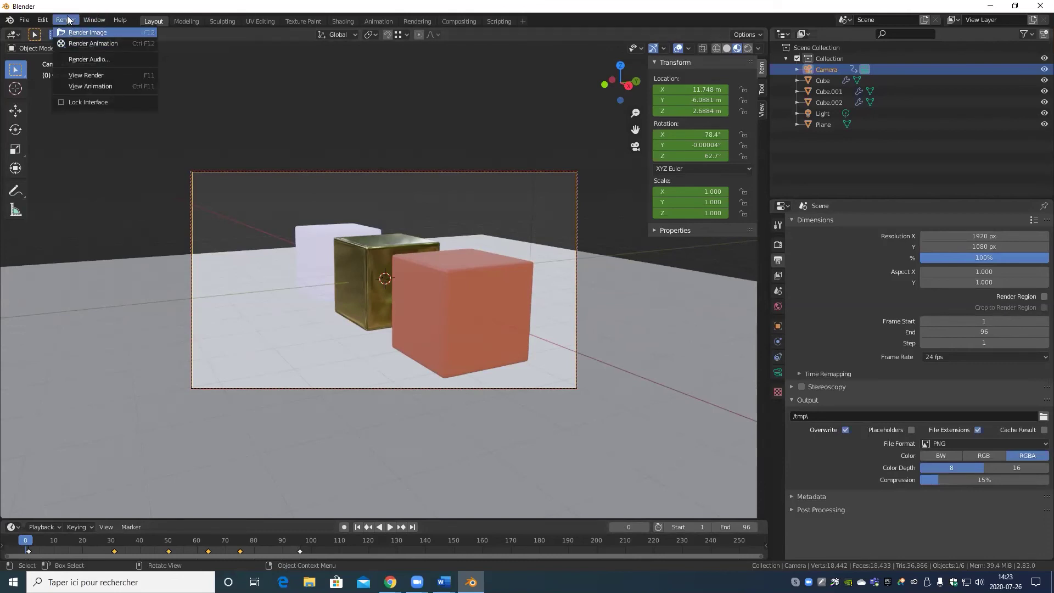
click(68, 20)
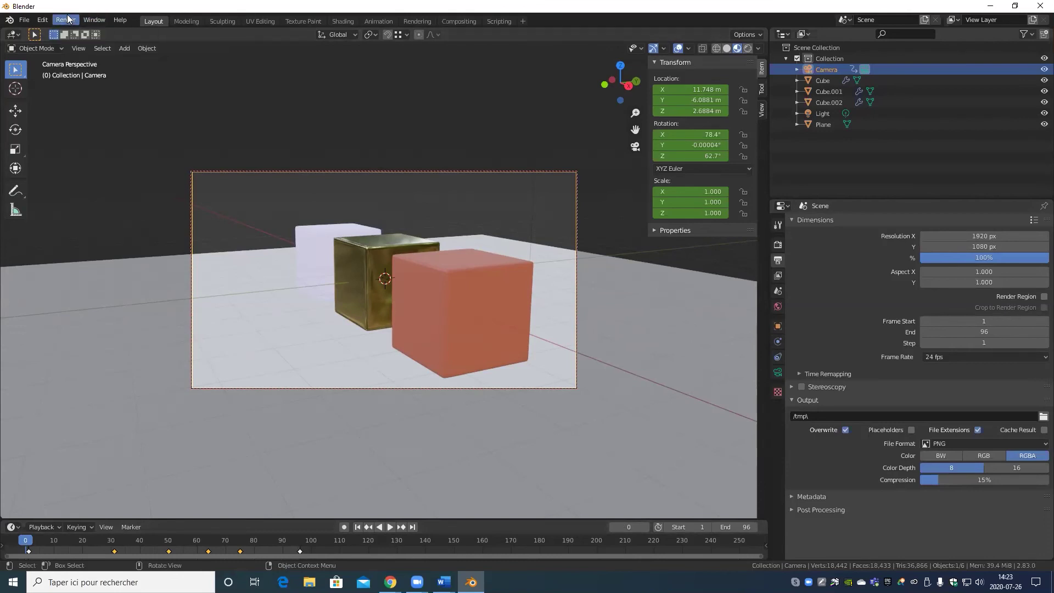
click(163, 541)
key(space)
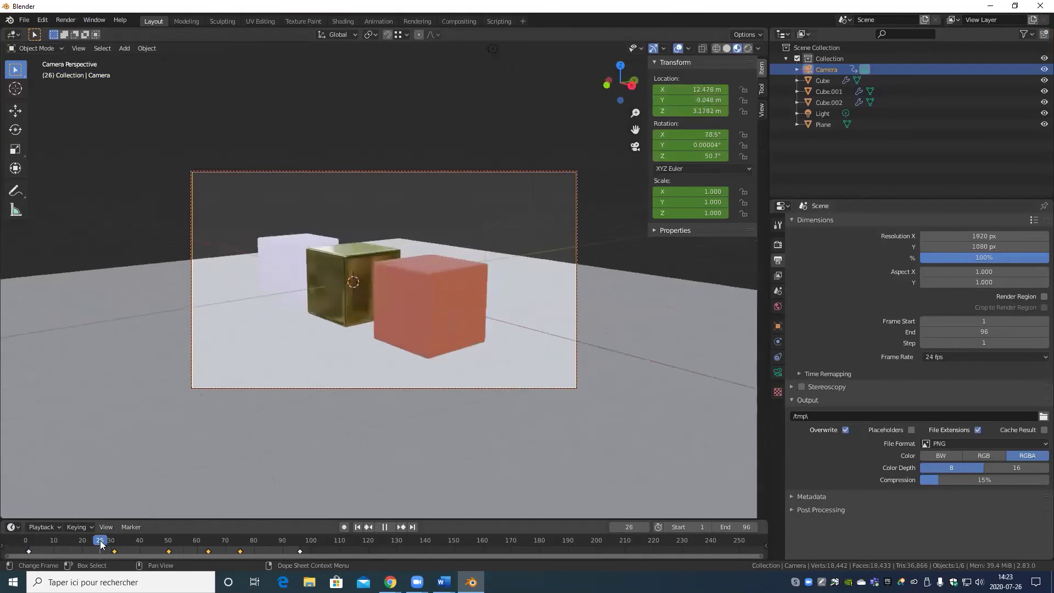
key(space)
click(61, 21)
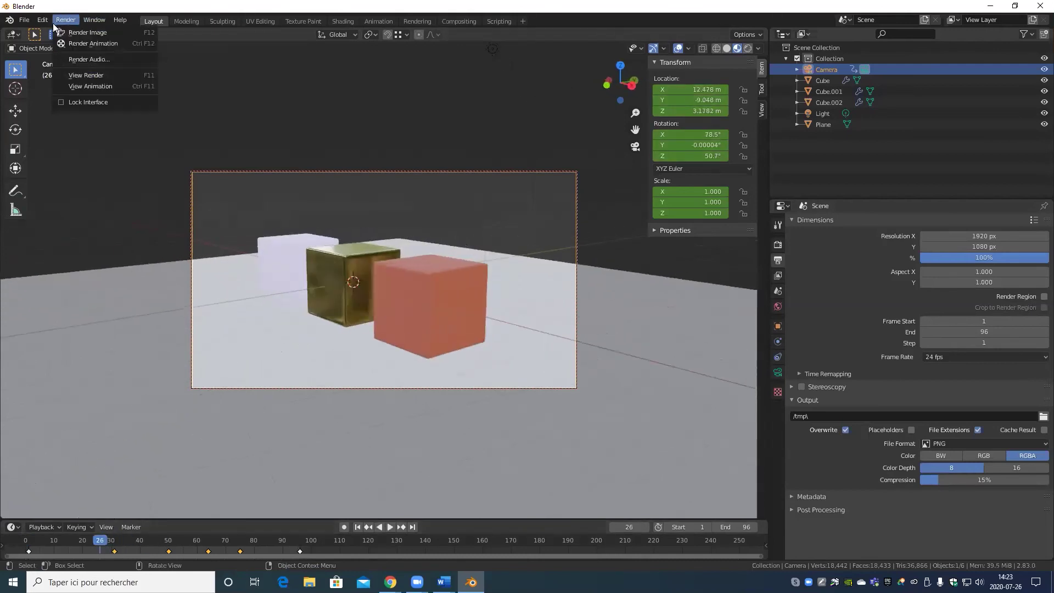
click(71, 34)
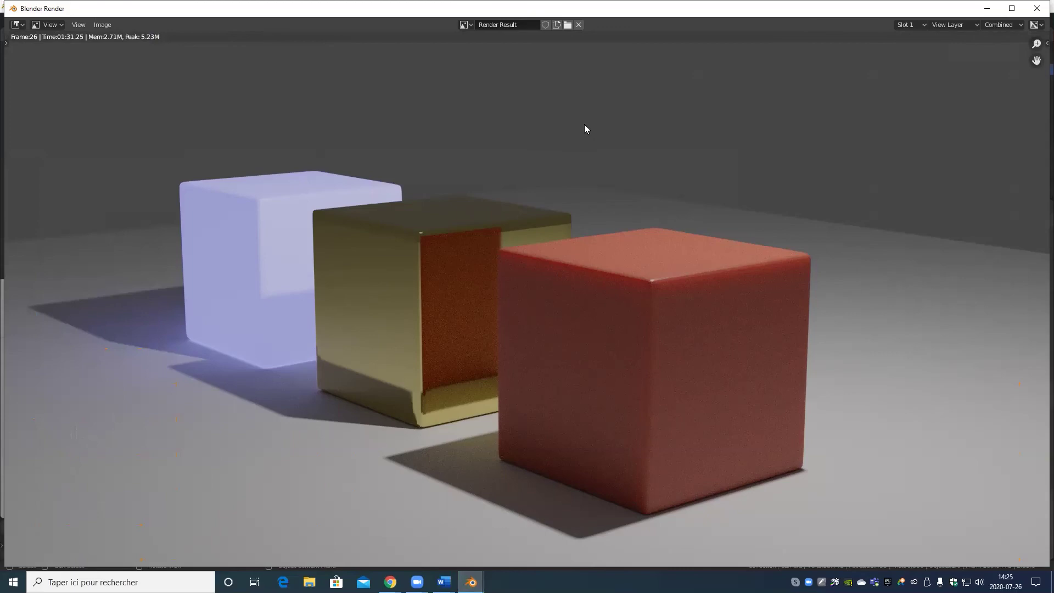
Step: Examine the rendered cubes up close for noise on the red and gold surfaces and in the background, and close the render
scroll(571, 198, down, 3)
scroll(581, 291, up, 4)
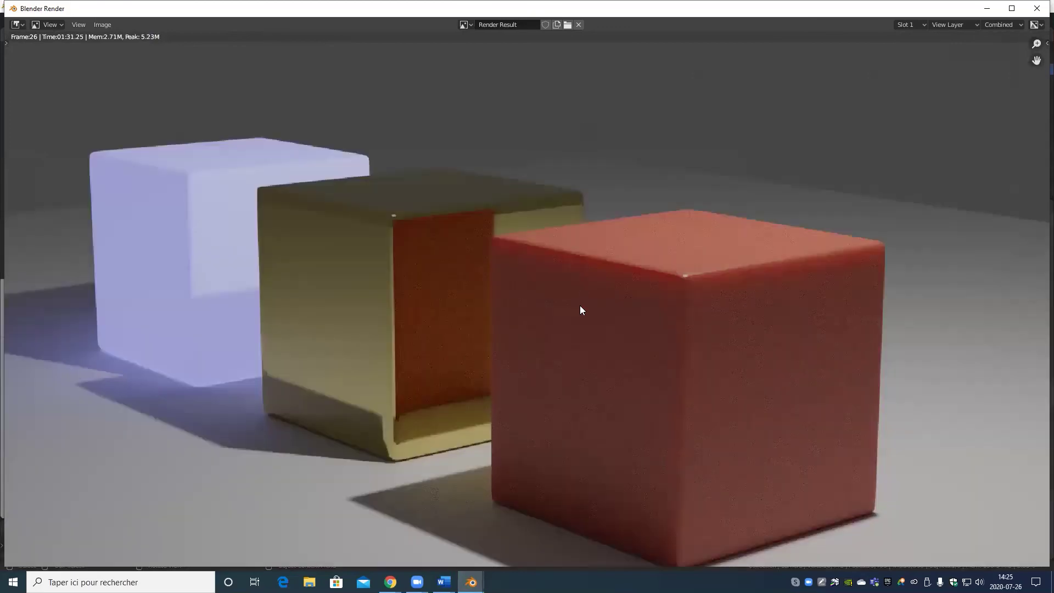
scroll(436, 326, up, 4)
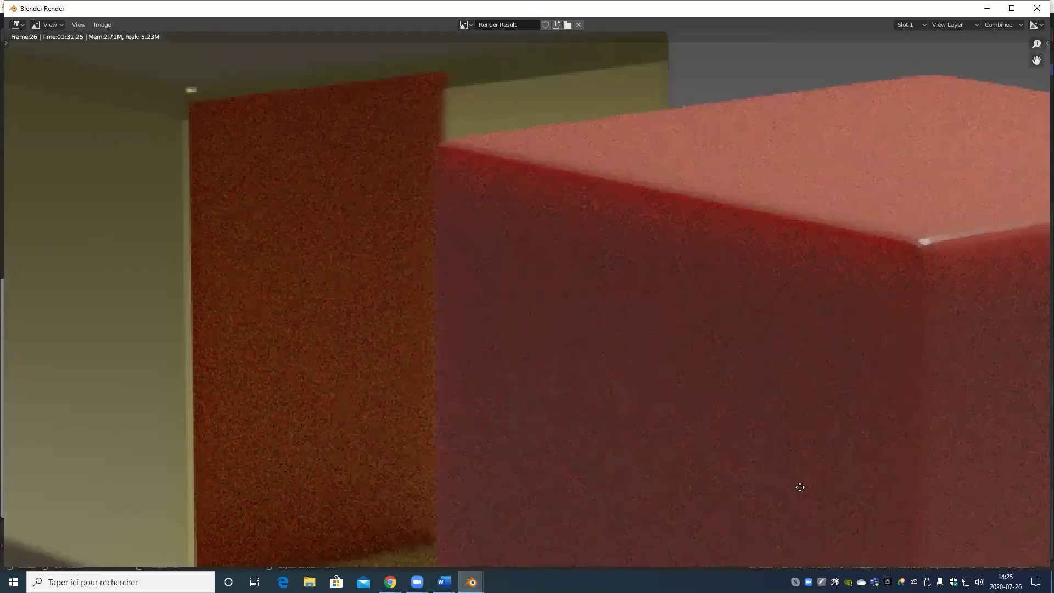
scroll(425, 190, up, 3)
scroll(533, 165, down, 2)
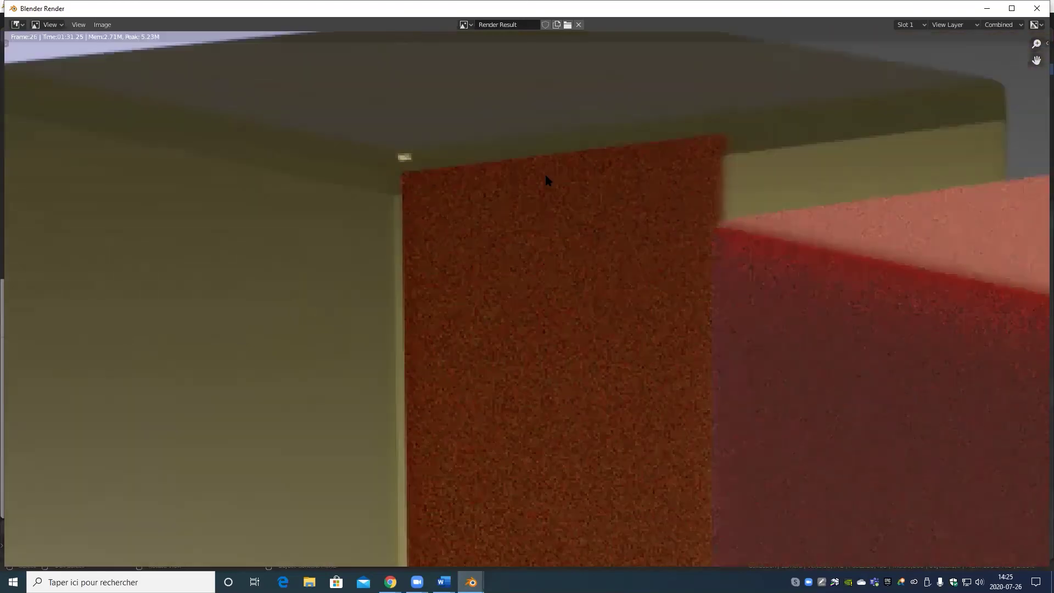
scroll(496, 285, up, 5)
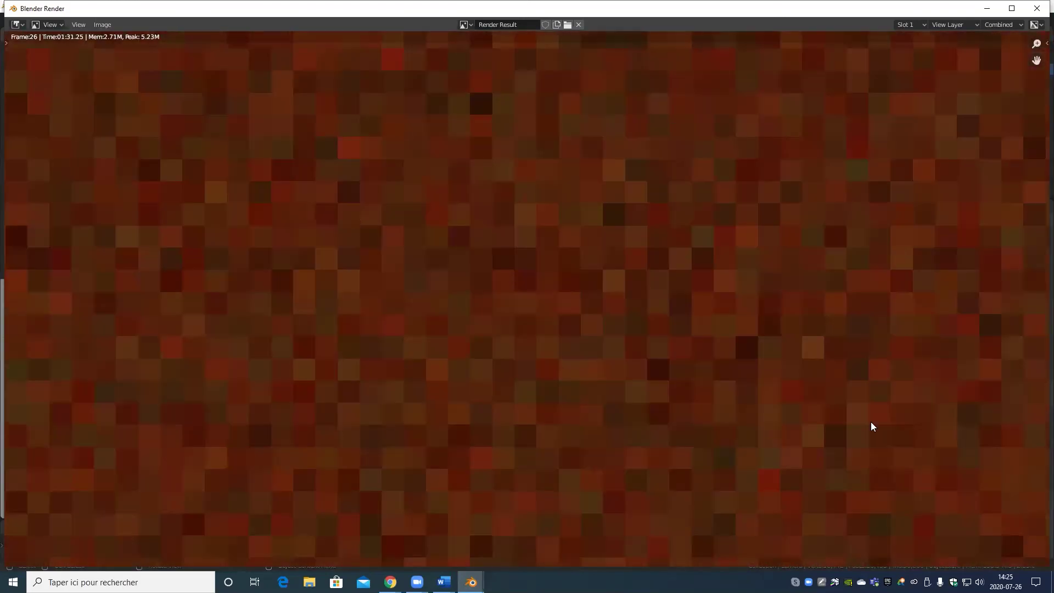
scroll(554, 390, down, 5)
middle_drag(677, 322, 547, 297)
scroll(438, 301, down, 2)
scroll(657, 270, up, 3)
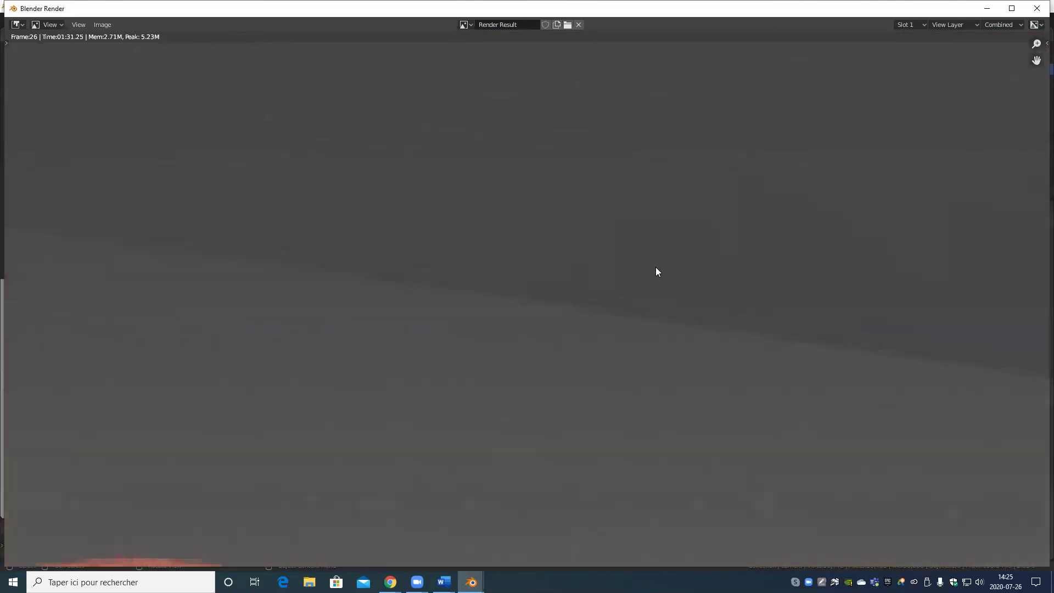
scroll(655, 267, down, 4)
scroll(655, 300, down, 1)
middle_drag(628, 400, 677, 381)
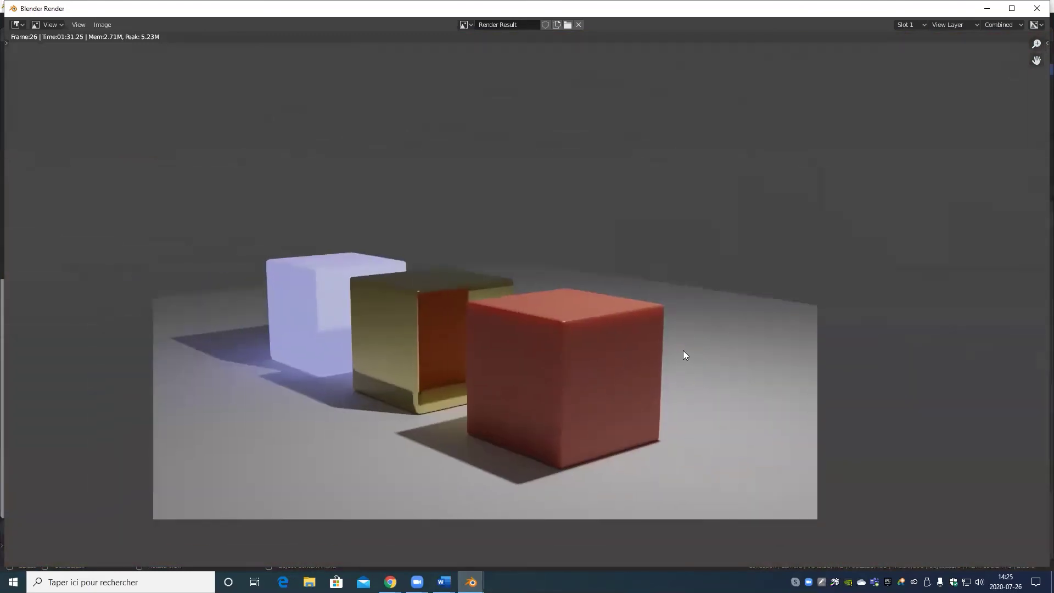
scroll(516, 420, up, 5)
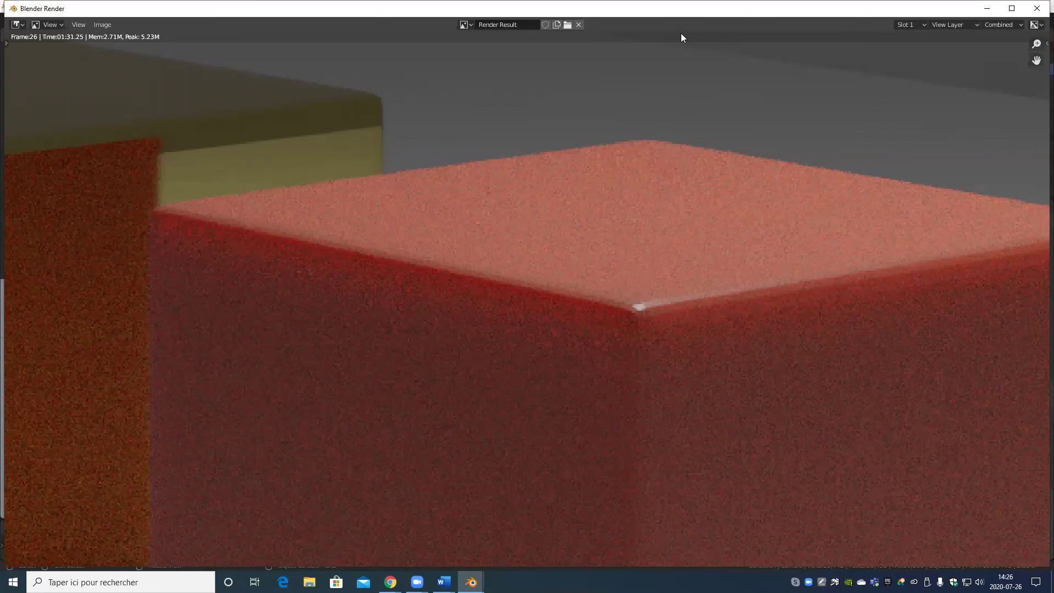
key(super+Down)
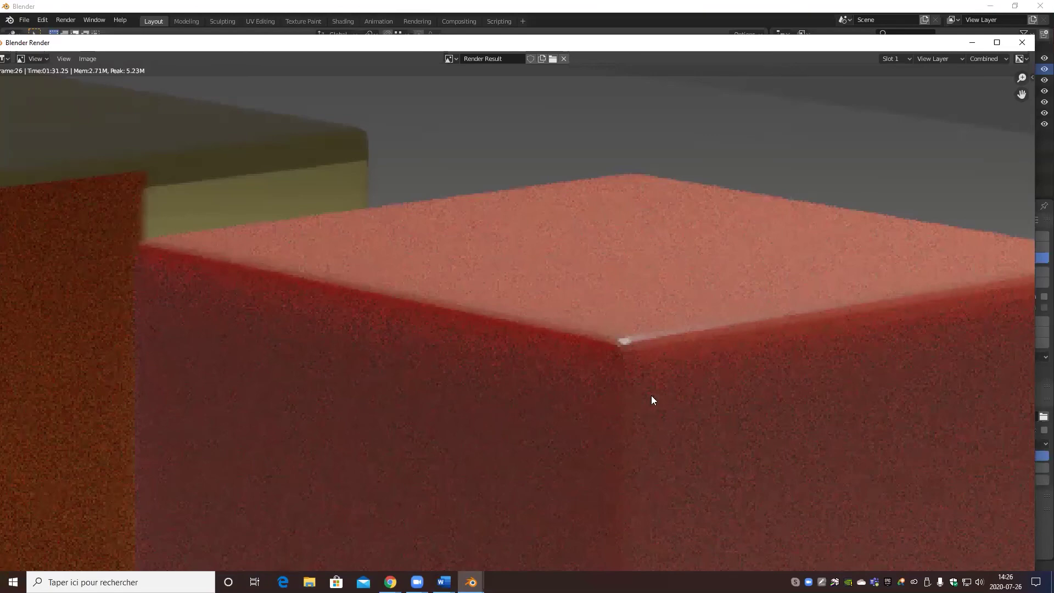
click(1023, 42)
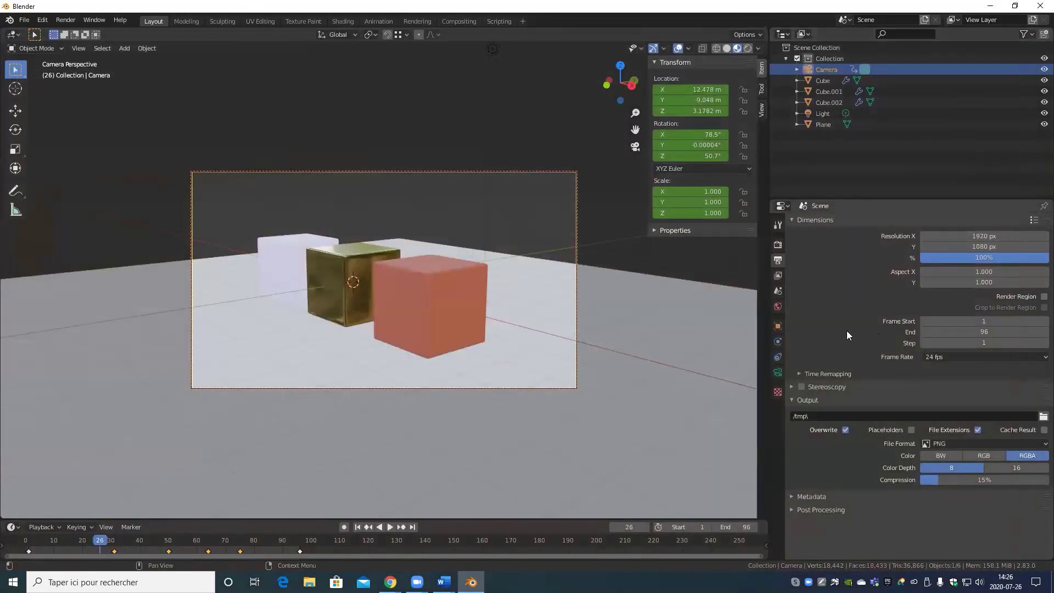
Step: Set the Cycles render samples to 1024
click(778, 245)
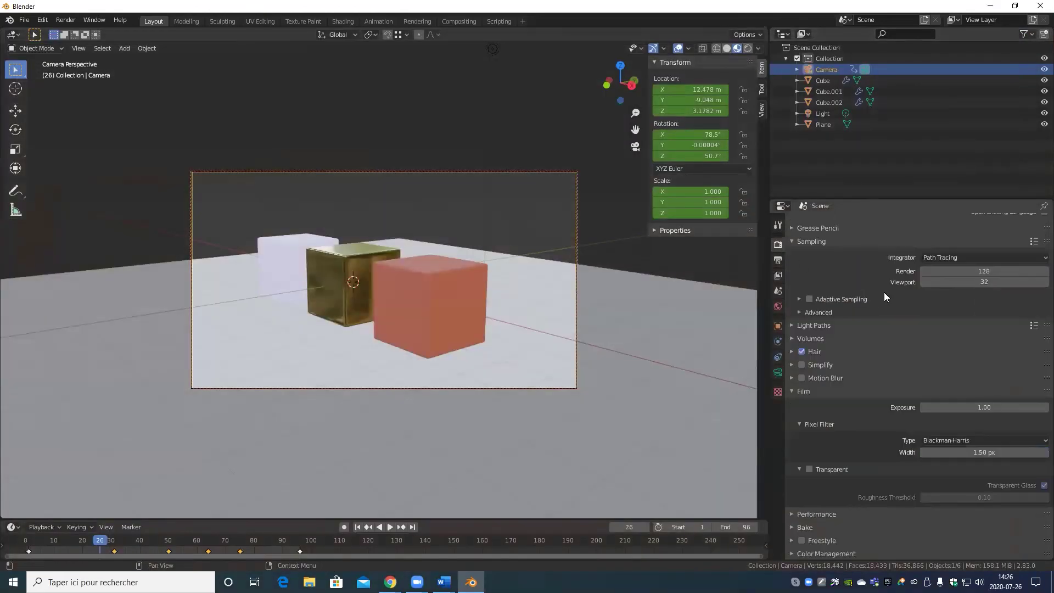
scroll(884, 292, up, 3)
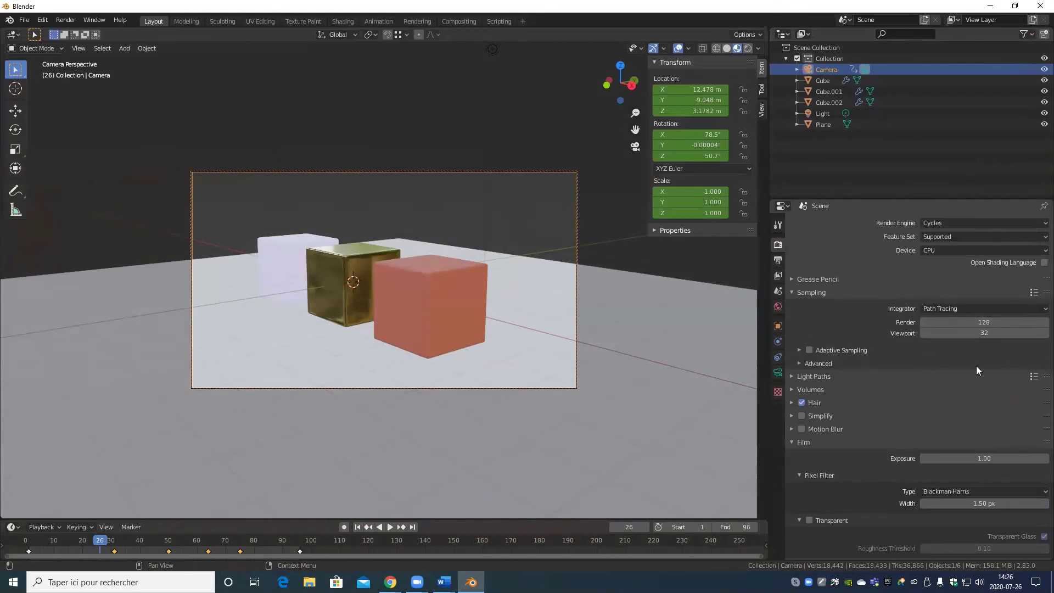
click(990, 324)
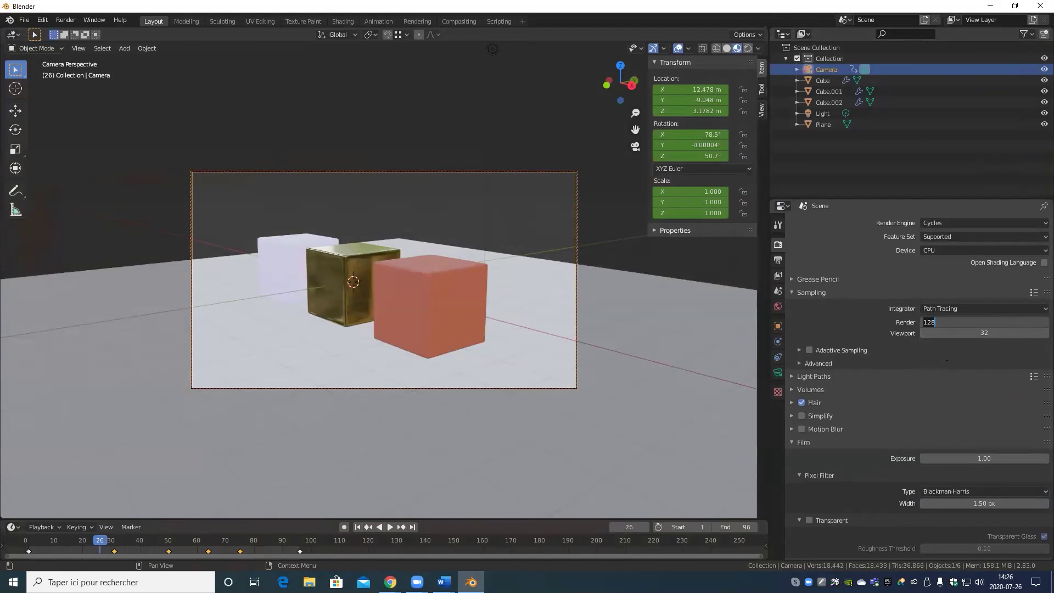
key(Return)
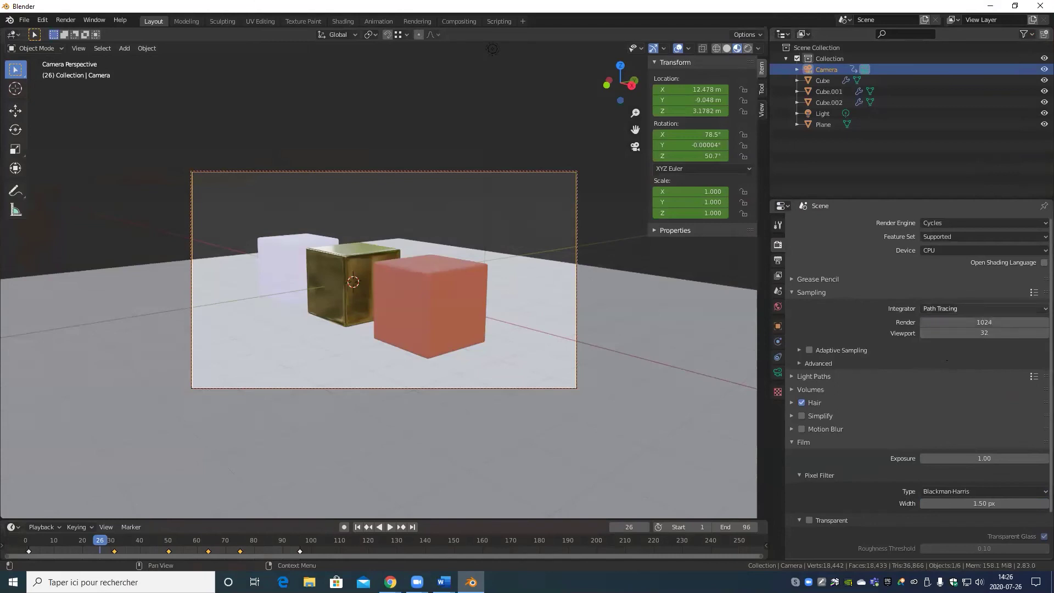
Step: Start a test render of frame 26 at 1024 samples, inspect the first tiles for noise, and cancel it
click(65, 20)
click(87, 33)
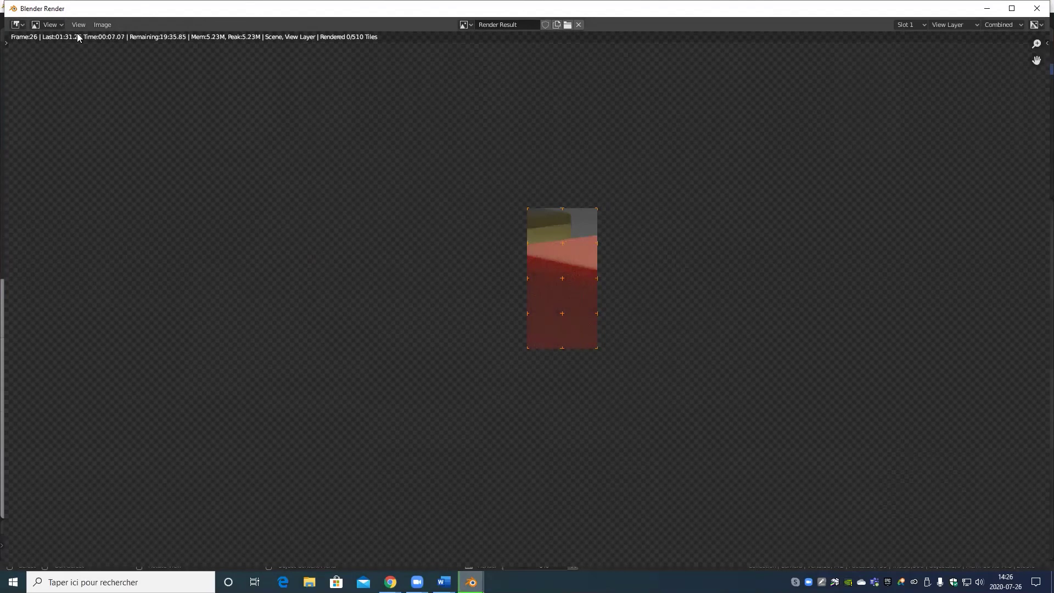
ctrl+middle_drag(534, 266, 401, 249)
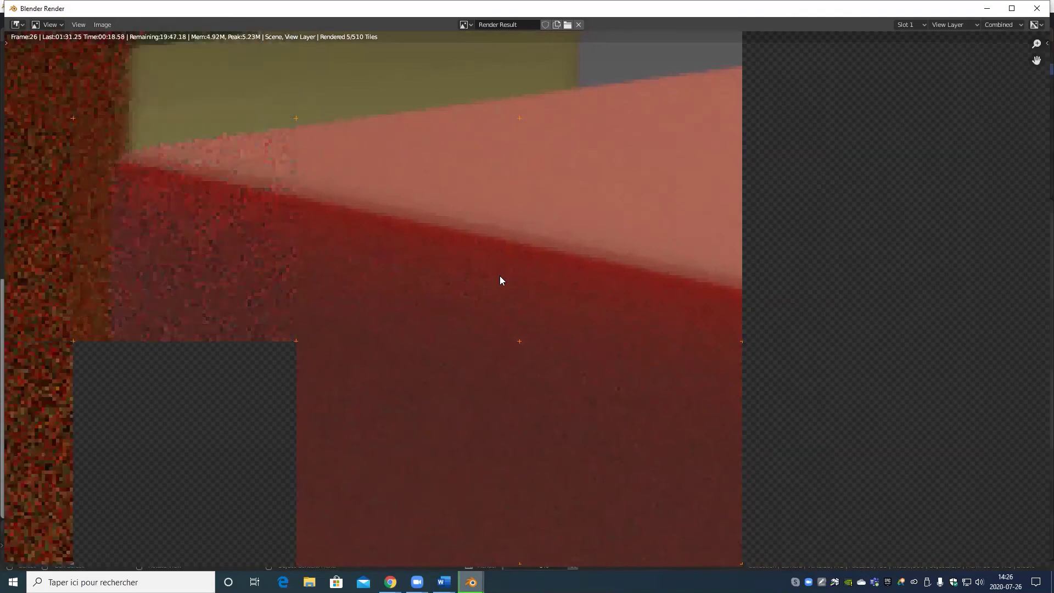
scroll(499, 280, down, 10)
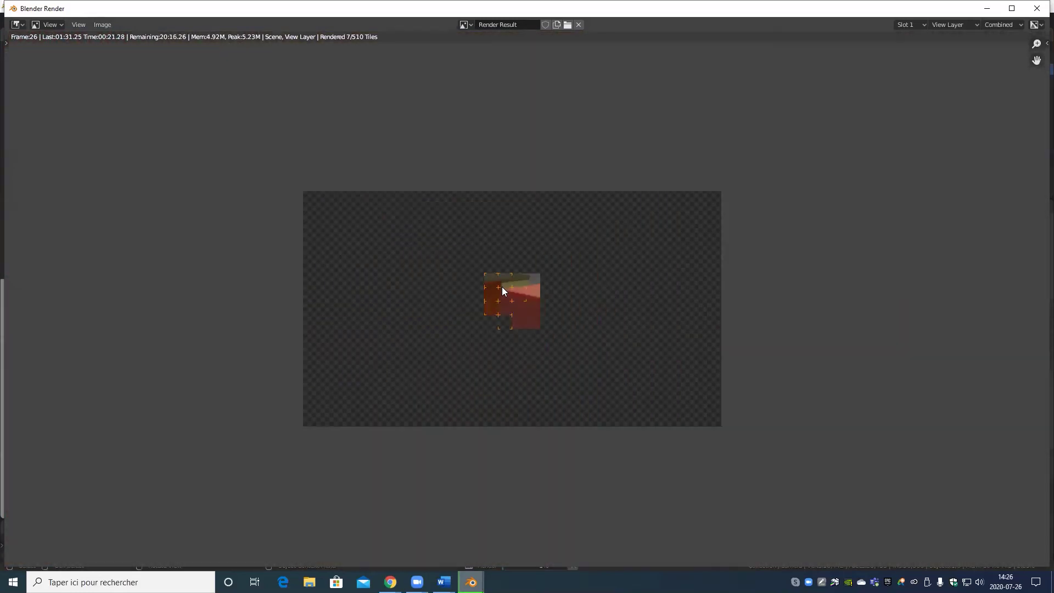
scroll(502, 287, up, 3)
middle_drag(514, 308, 492, 288)
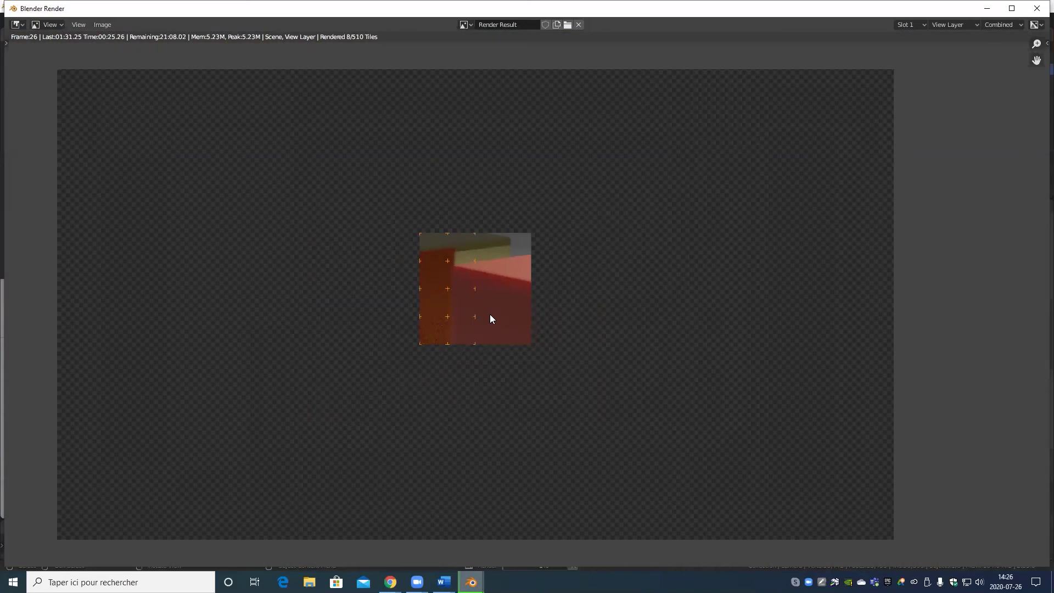
key(Escape)
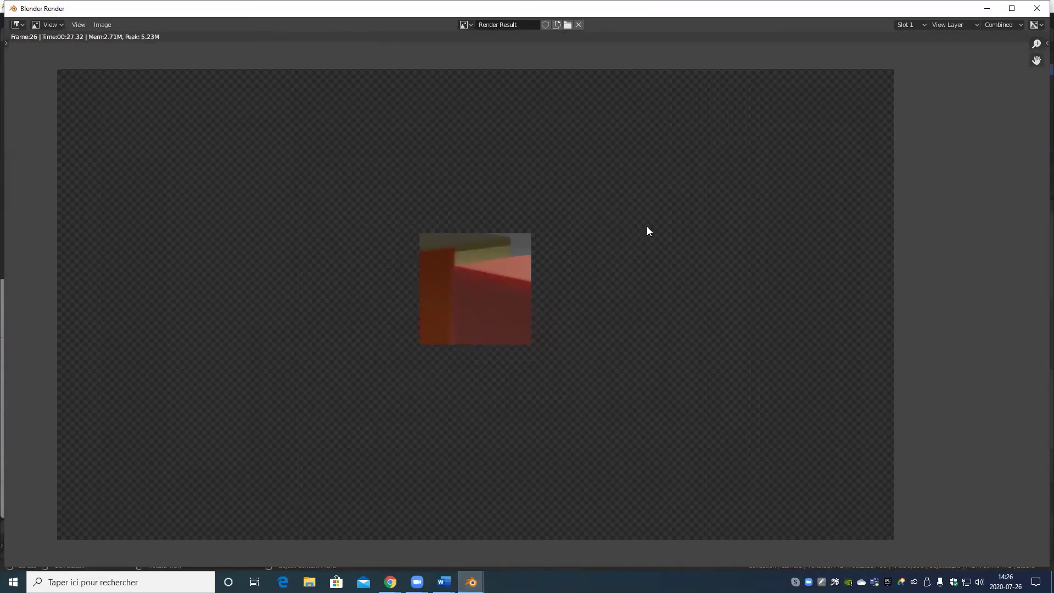
click(1037, 8)
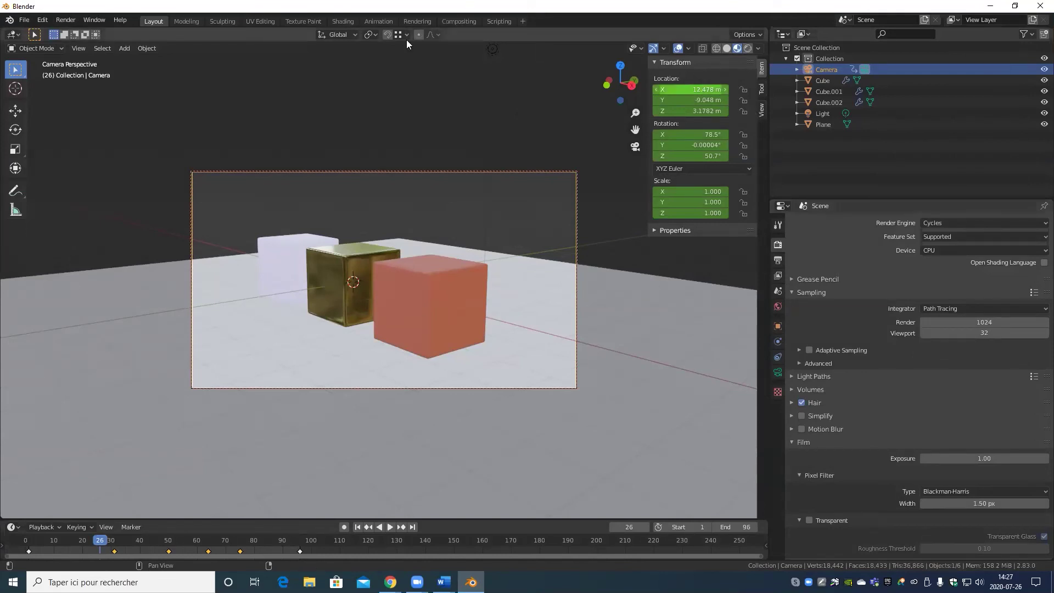
Step: Render the still image of frame 26 at 1024 samples
click(67, 22)
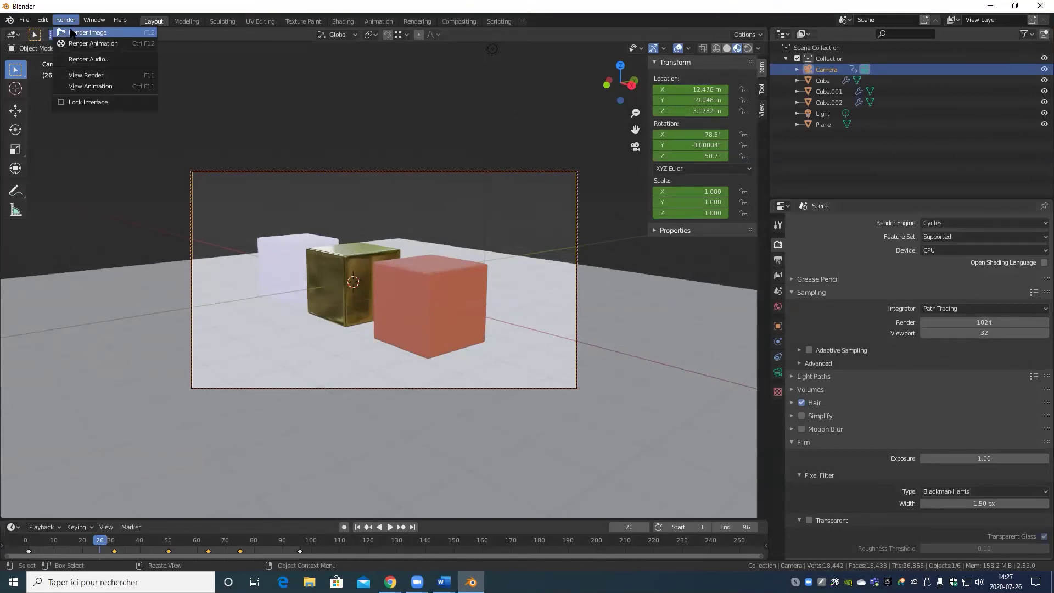
click(71, 31)
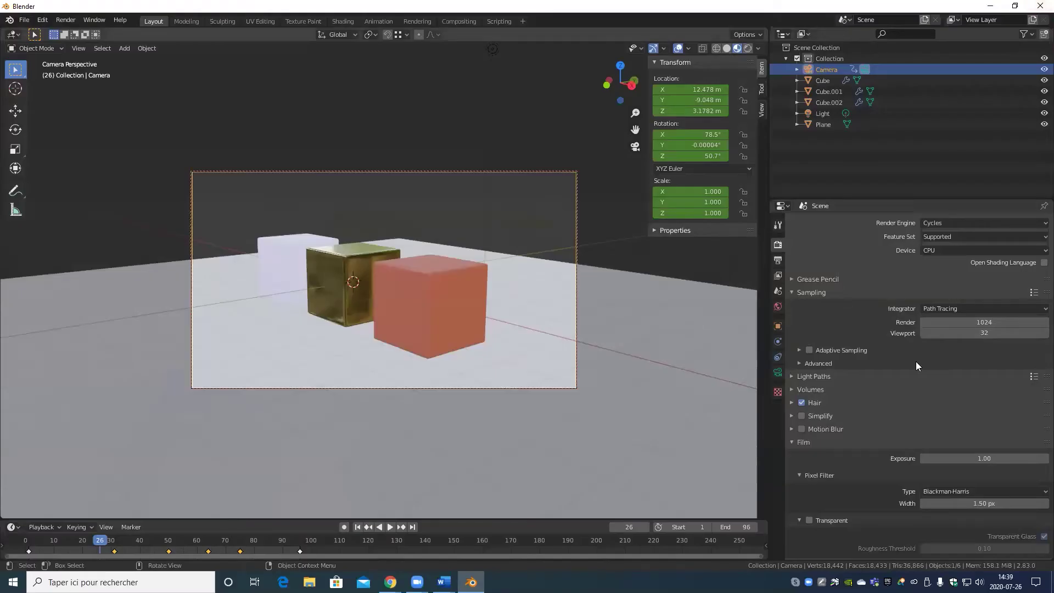
Step: Set the render samples to 256, render frame 26 again for comparison and close the result
double_click(969, 322)
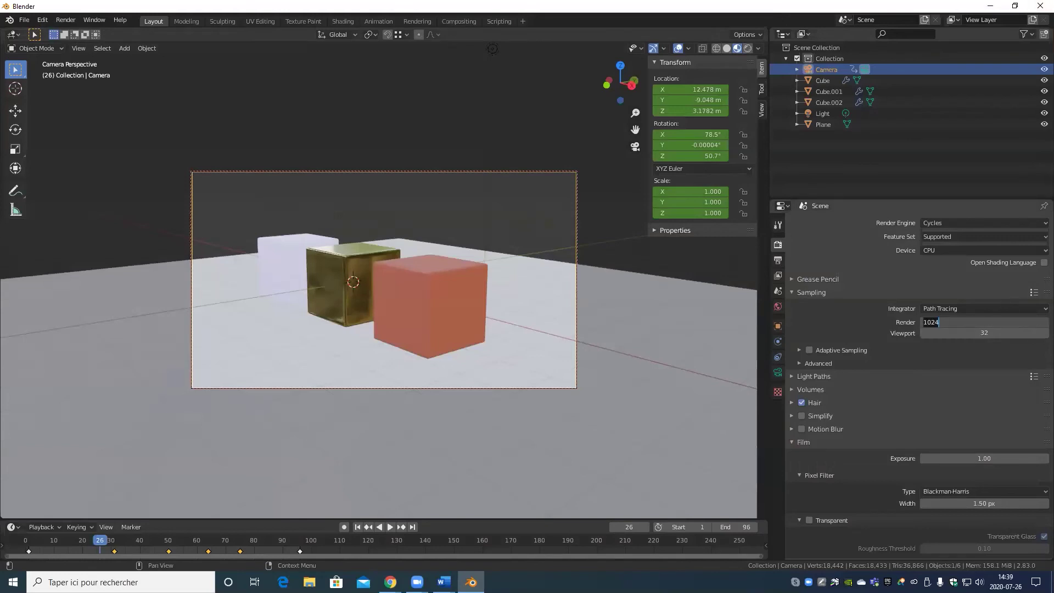
text(256)
key(Return)
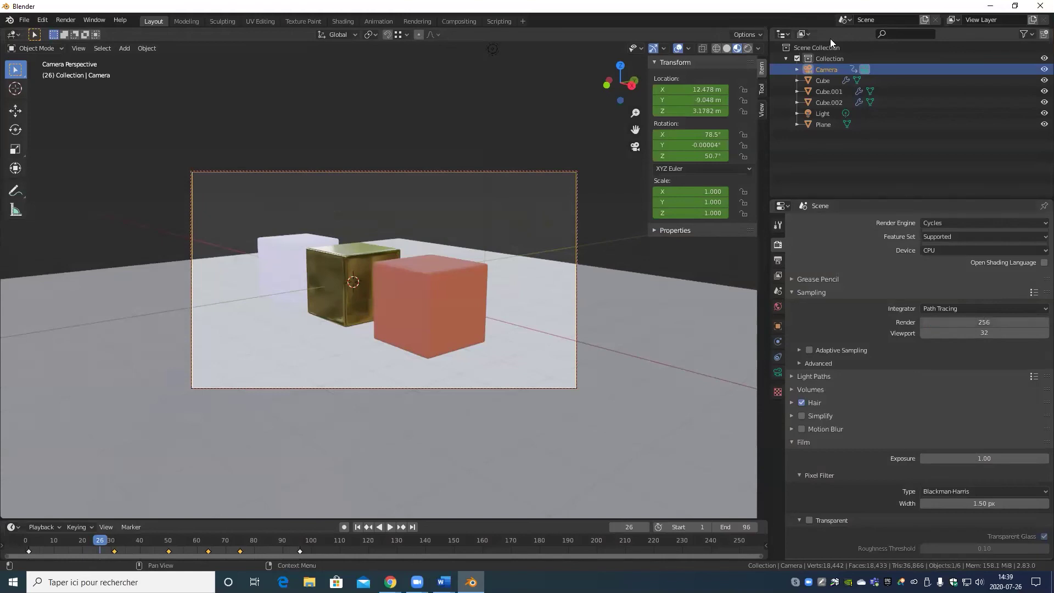
click(987, 324)
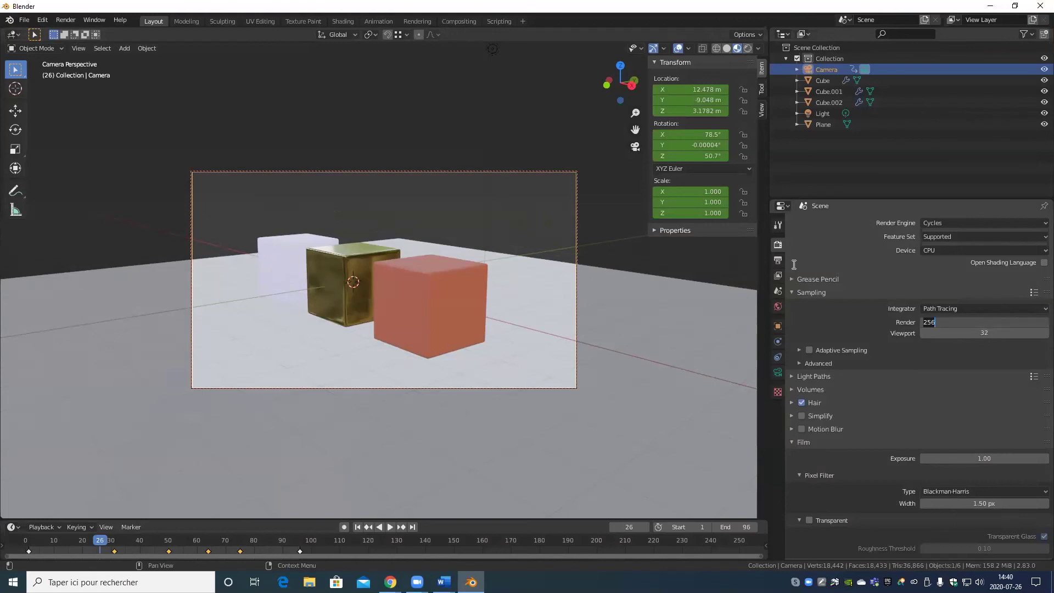
click(66, 20)
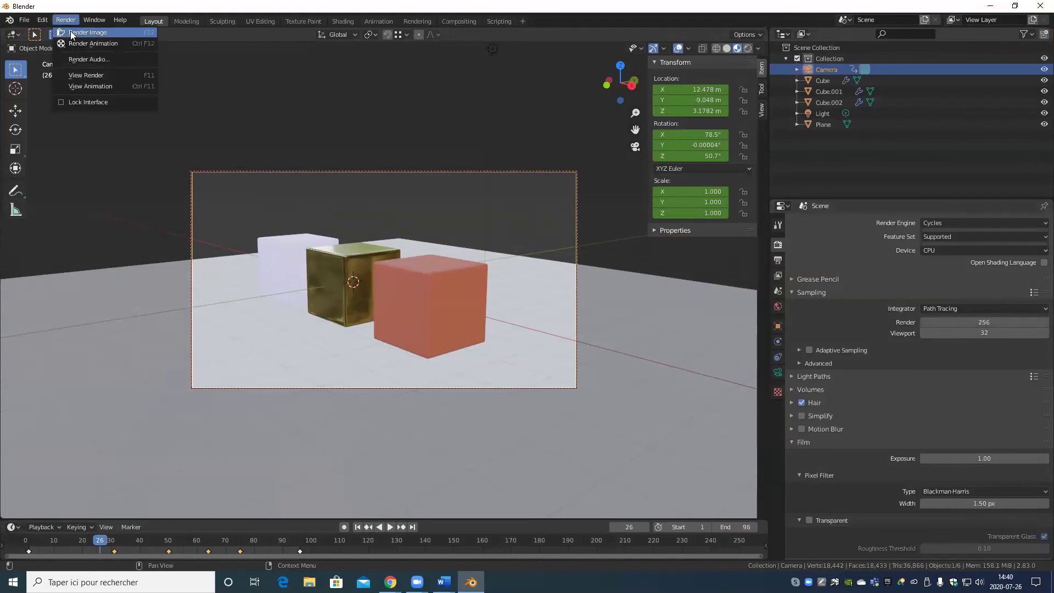
click(71, 32)
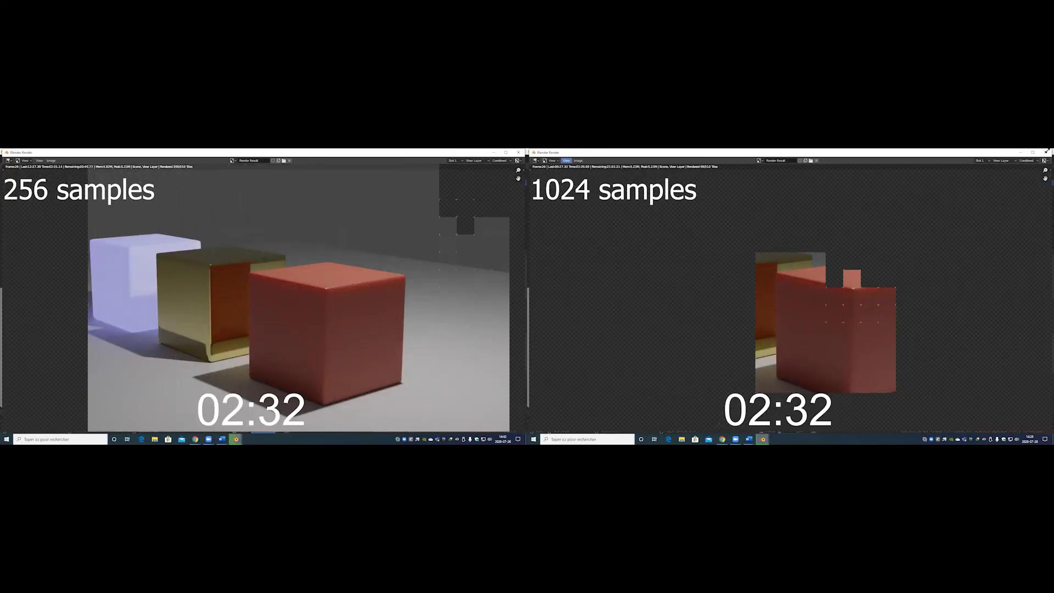
key(Escape)
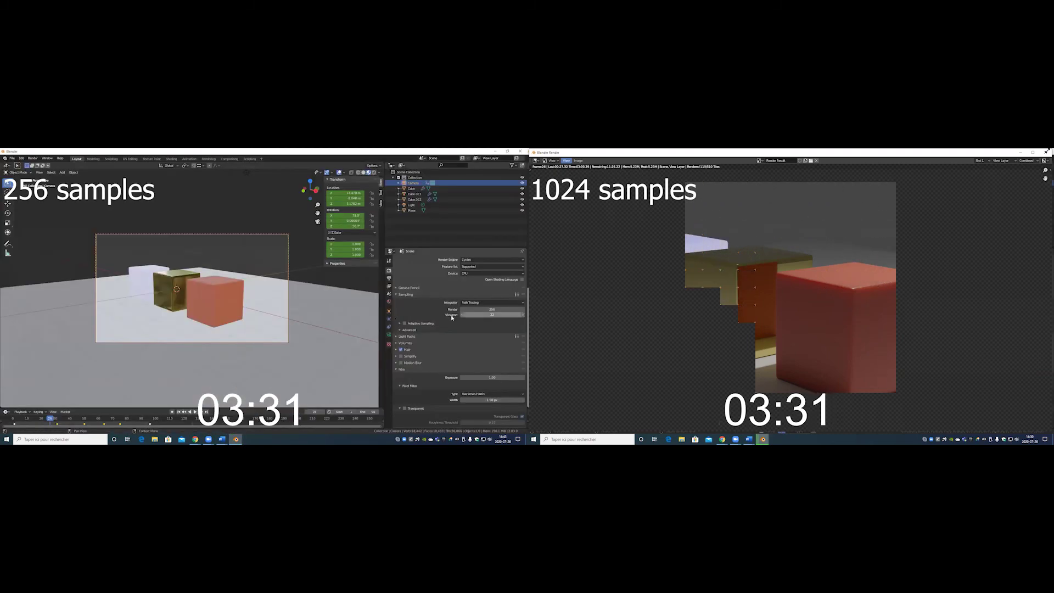
click(388, 286)
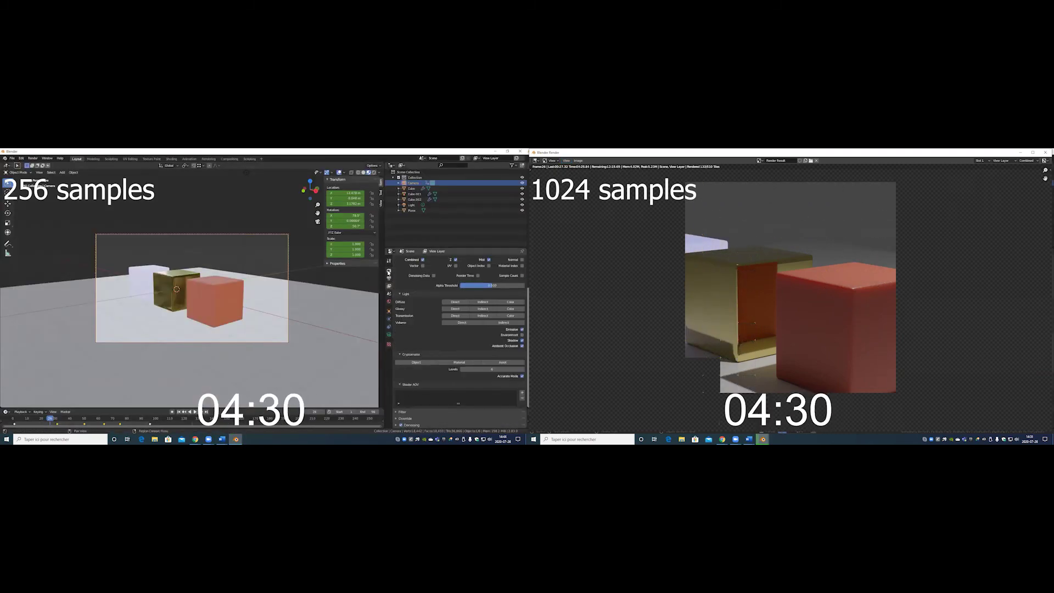
key(F12)
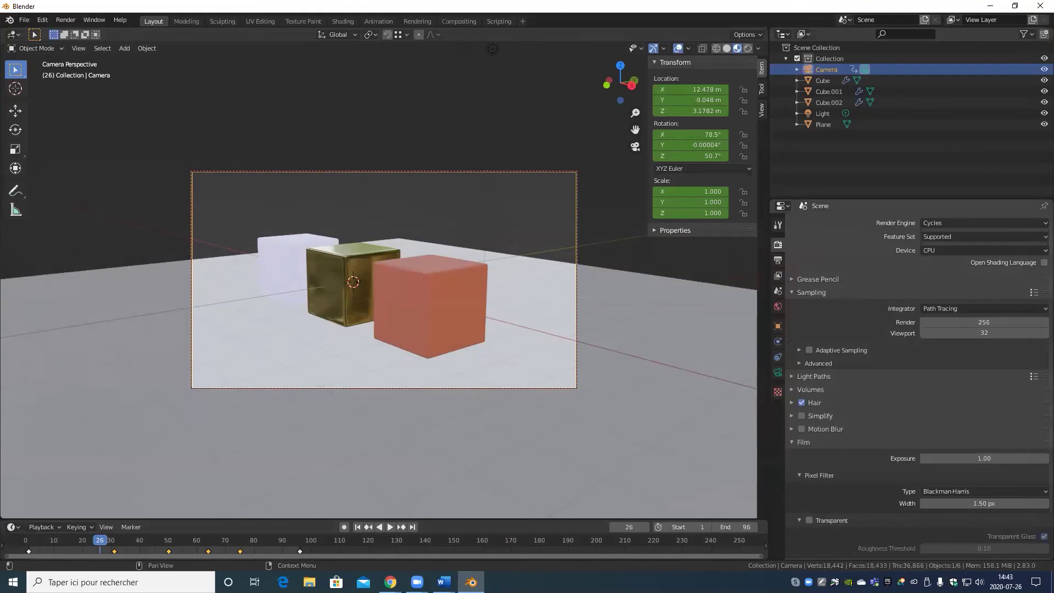
Step: Set the render samples to 128, make the film background transparent with Transparent Glass off, and render frame 26
click(997, 324)
key(Return)
scroll(900, 376, down, 2)
scroll(899, 376, down, 1)
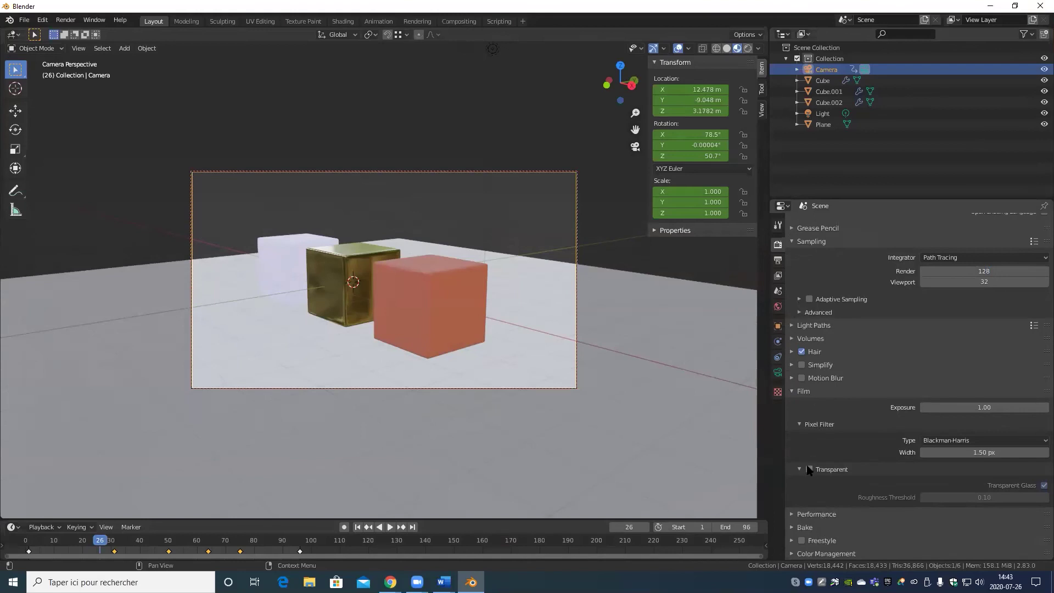
click(777, 275)
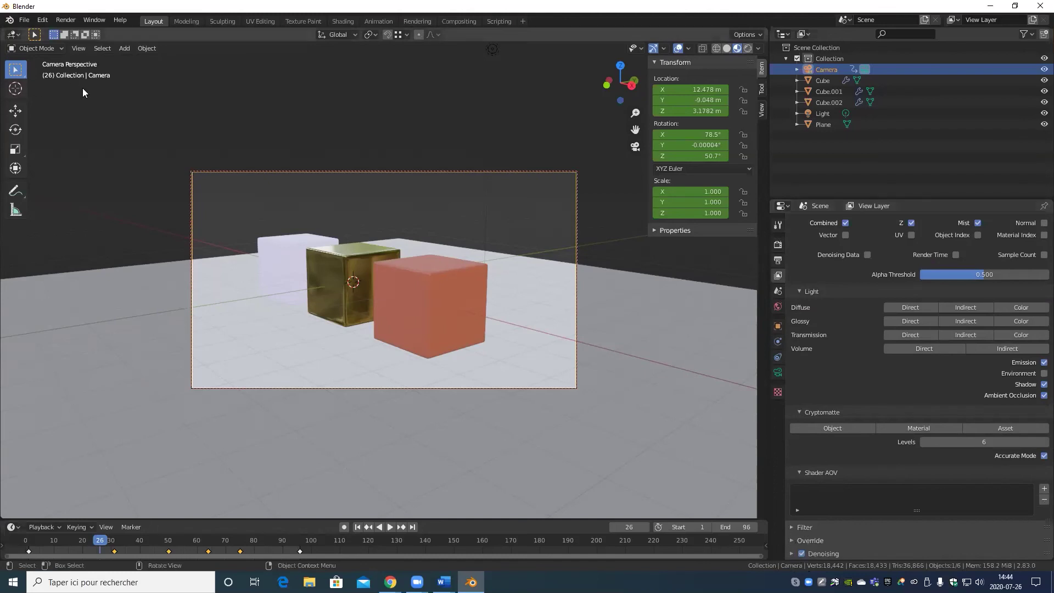
click(778, 245)
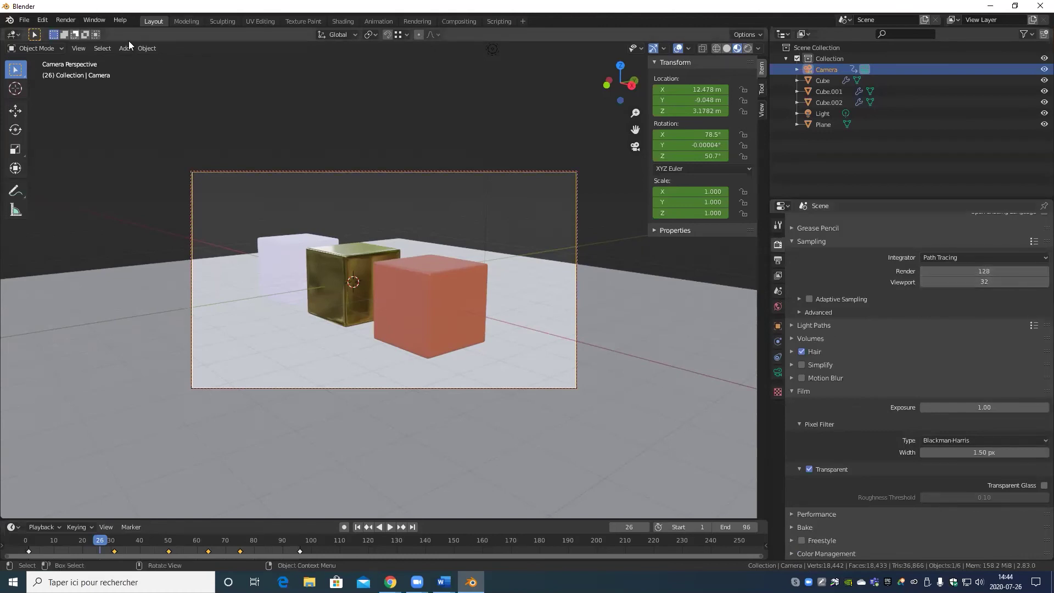
click(65, 20)
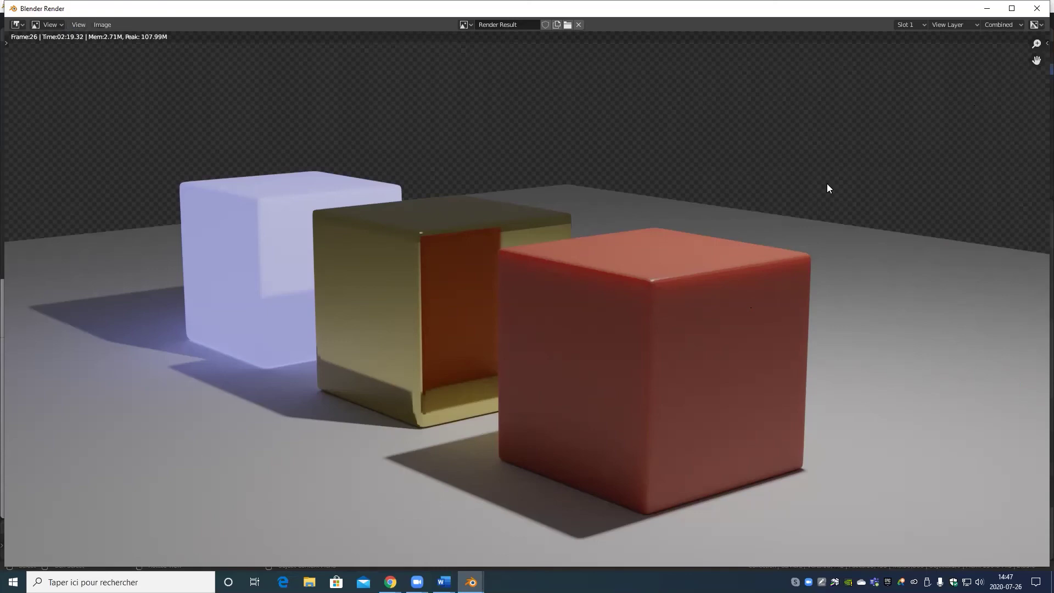
Step: Examine the red cube's edges, faces and shadow up close in the 128-sample render for noise
scroll(698, 301, up, 8)
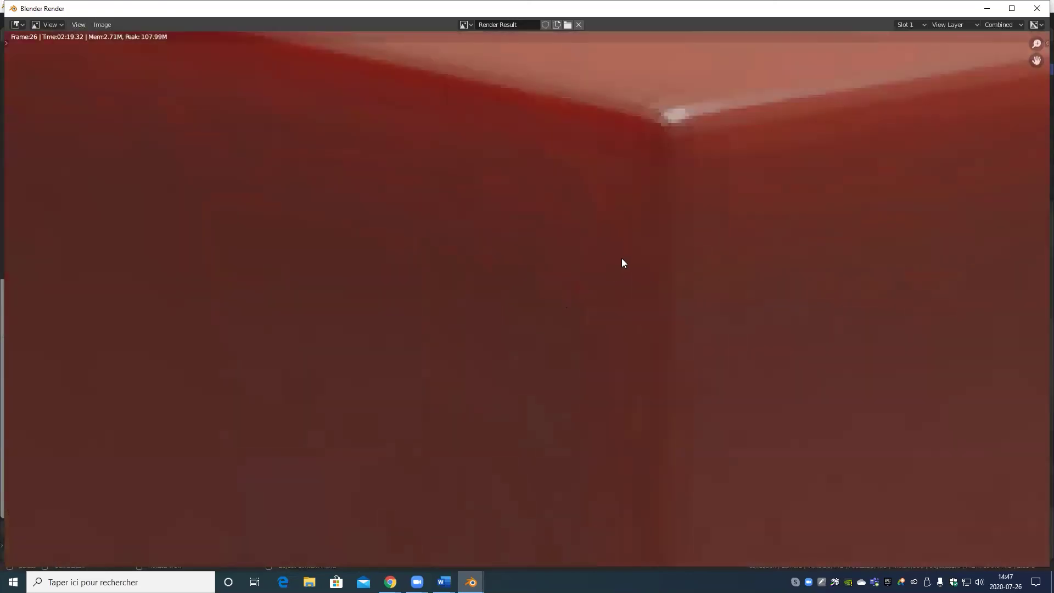
middle_drag(621, 263, 557, 355)
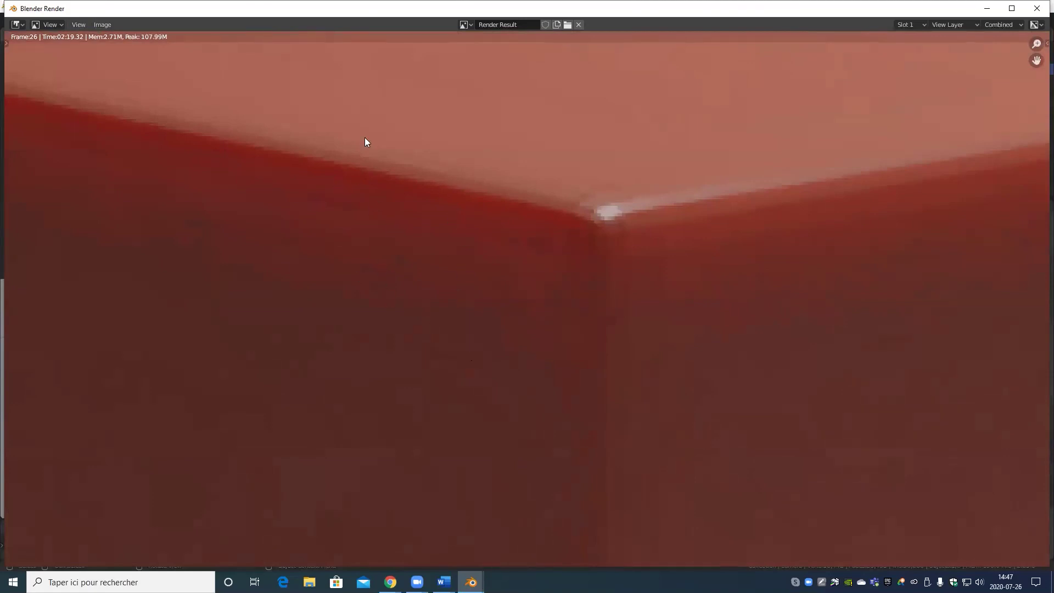
scroll(276, 256, up, 2)
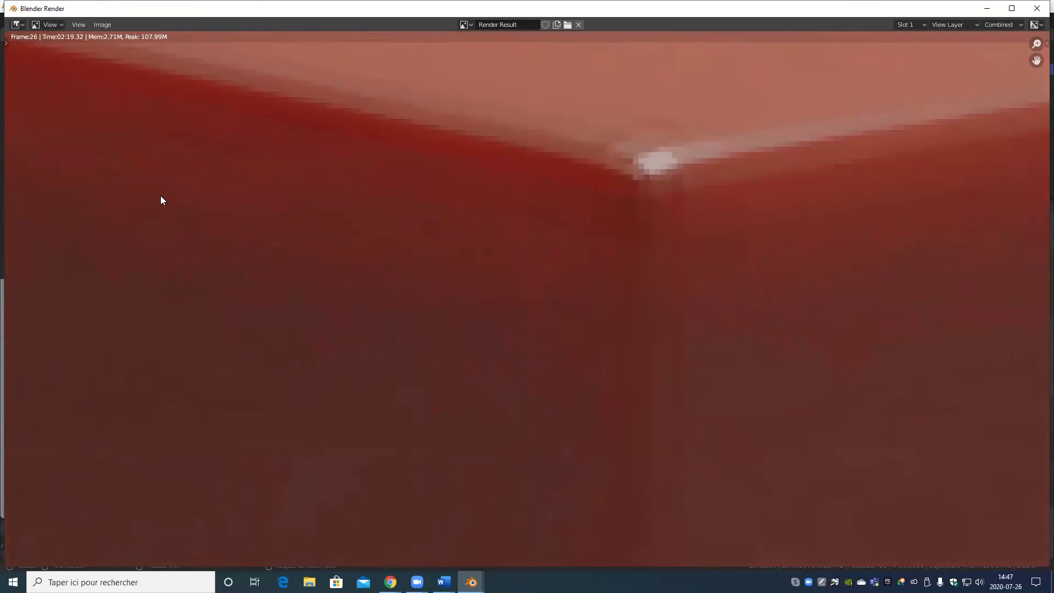
scroll(324, 260, down, 6)
scroll(510, 430, up, 7)
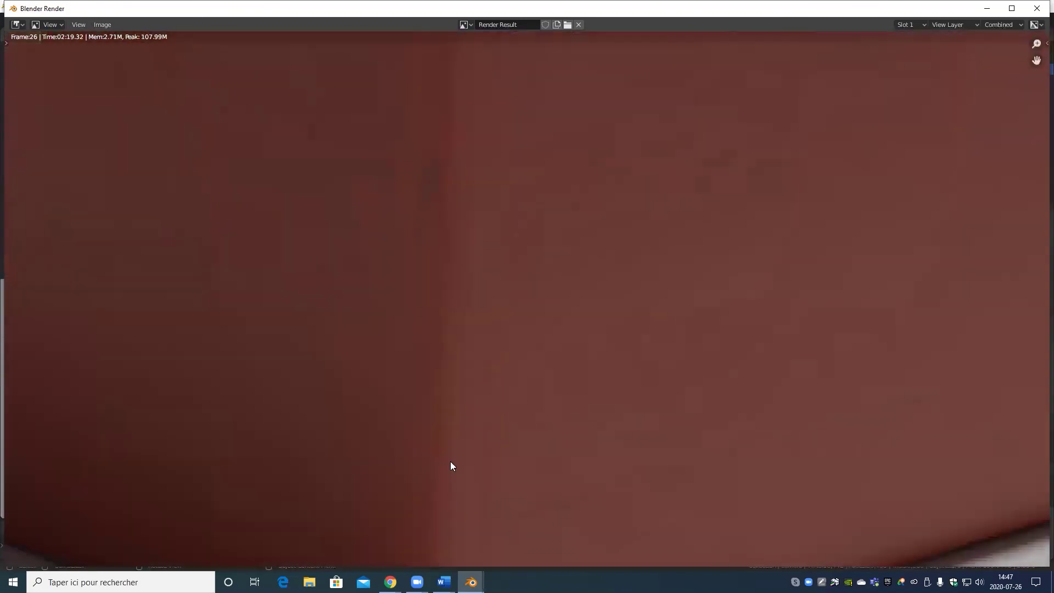
scroll(450, 466, down, 4)
scroll(357, 277, down, 3)
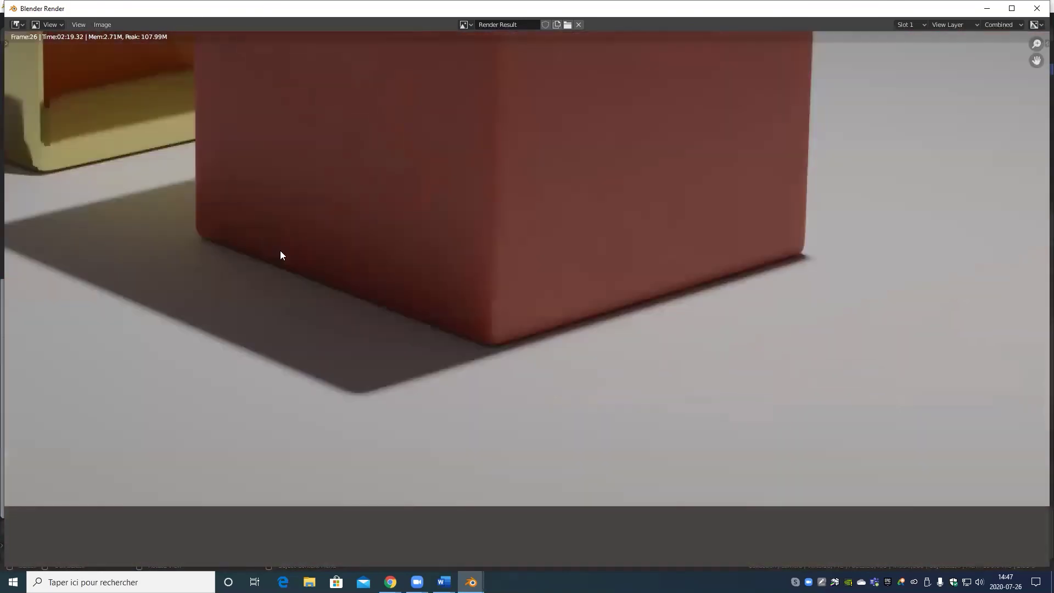
scroll(419, 384, up, 7)
Step: Examine the gold cube's reflective face and edges up close for noise and faceting, and close the render
scroll(519, 350, down, 6)
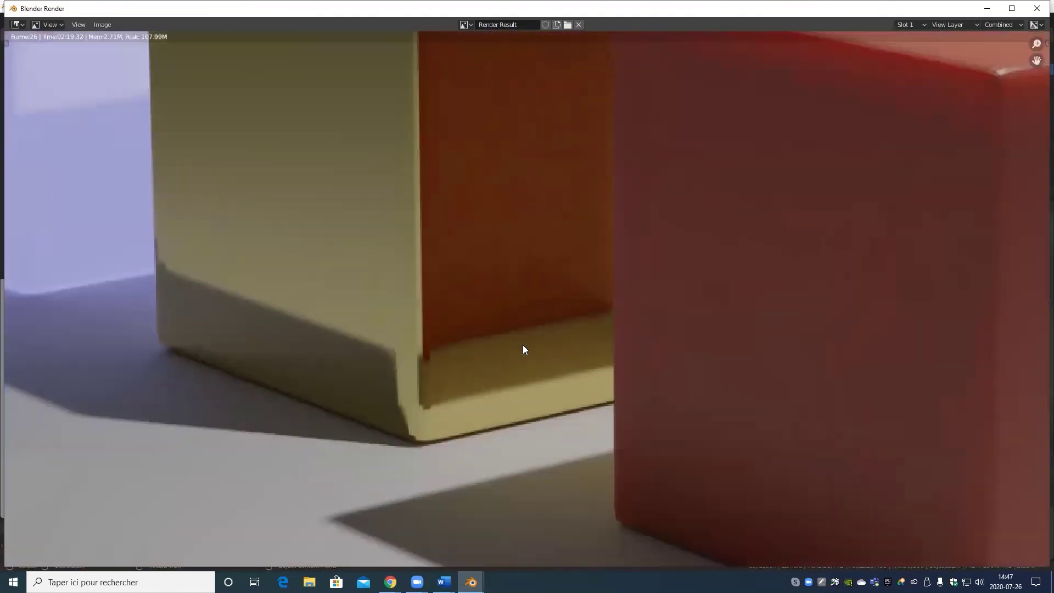
scroll(520, 338, up, 5)
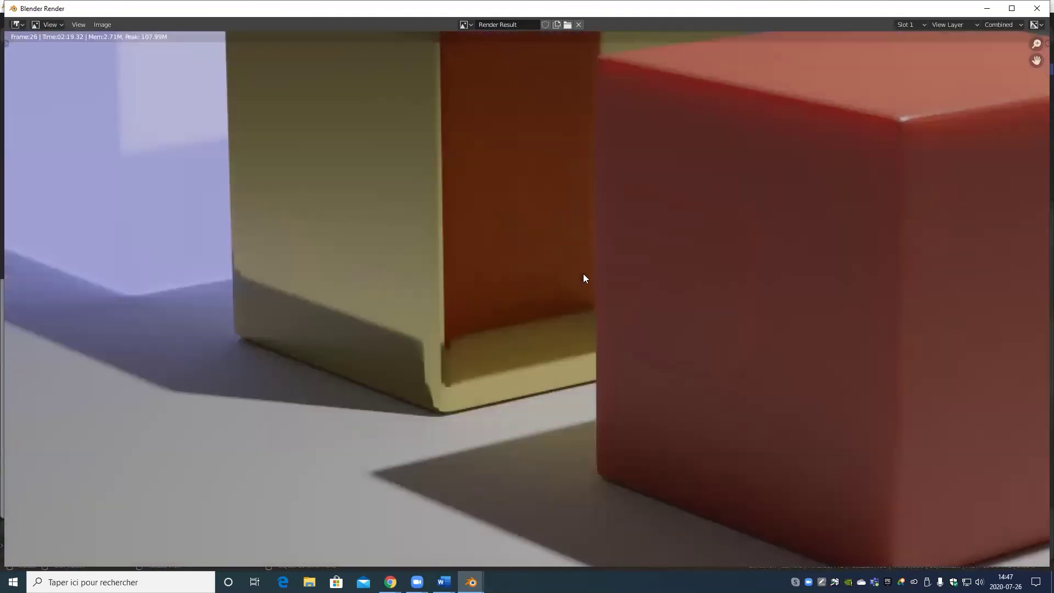
scroll(583, 278, up, 6)
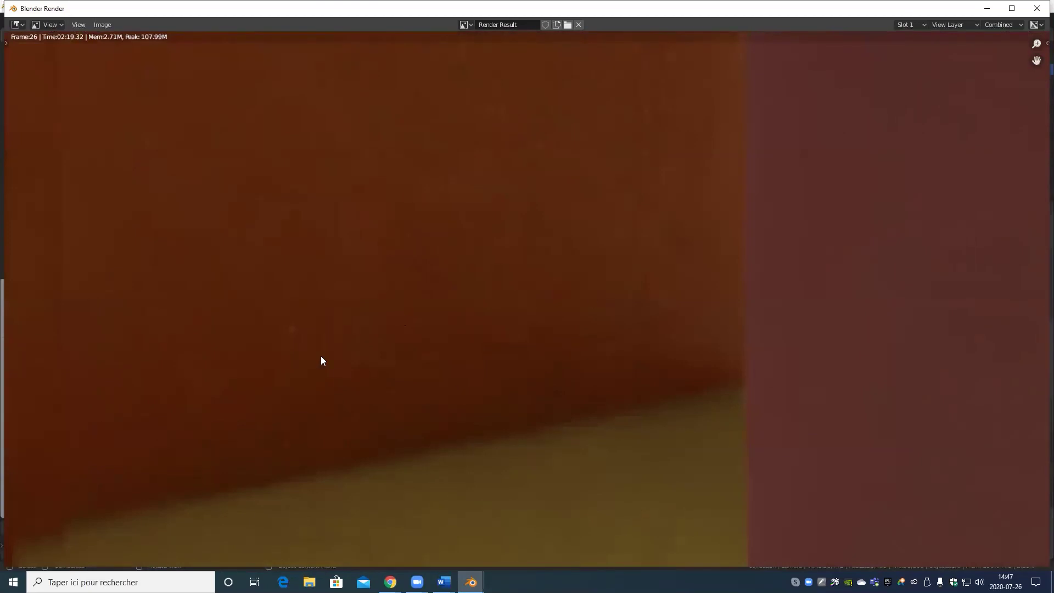
scroll(489, 271, down, 7)
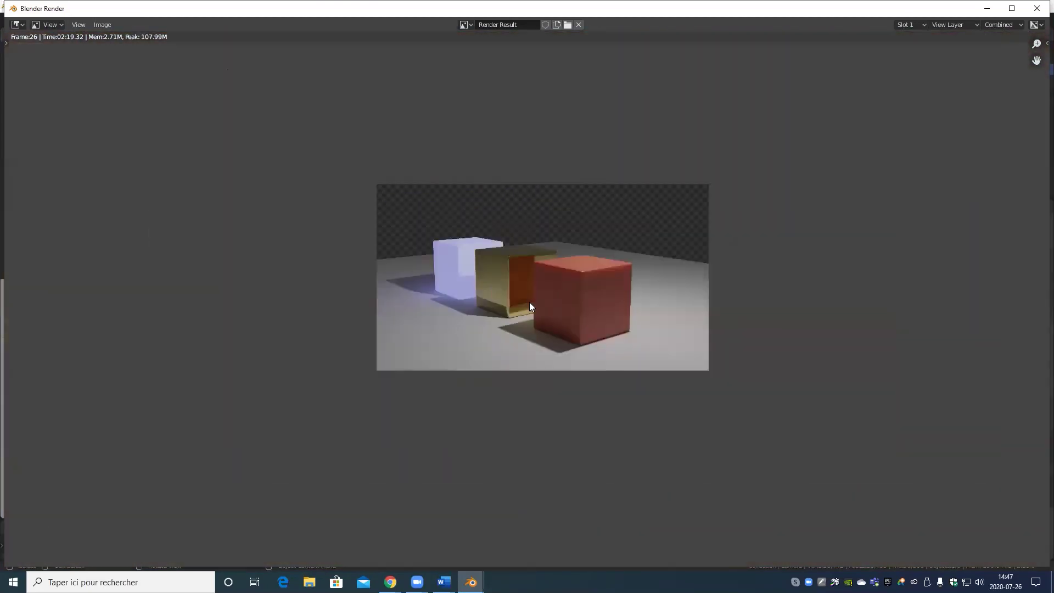
scroll(554, 290, up, 6)
scroll(552, 285, up, 3)
middle_drag(454, 369, 384, 485)
middle_drag(501, 268, 482, 441)
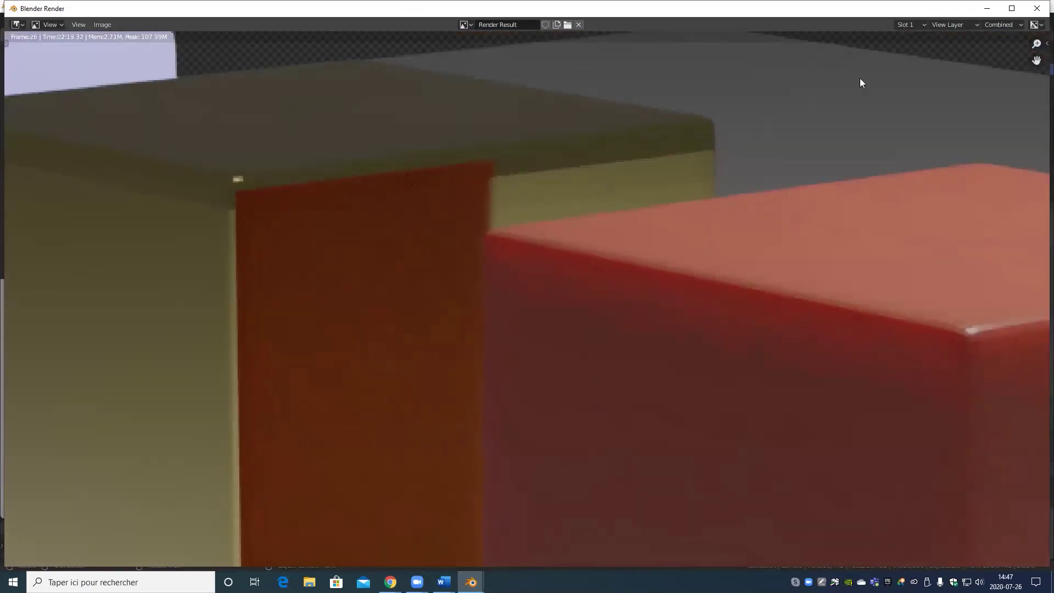
click(1038, 7)
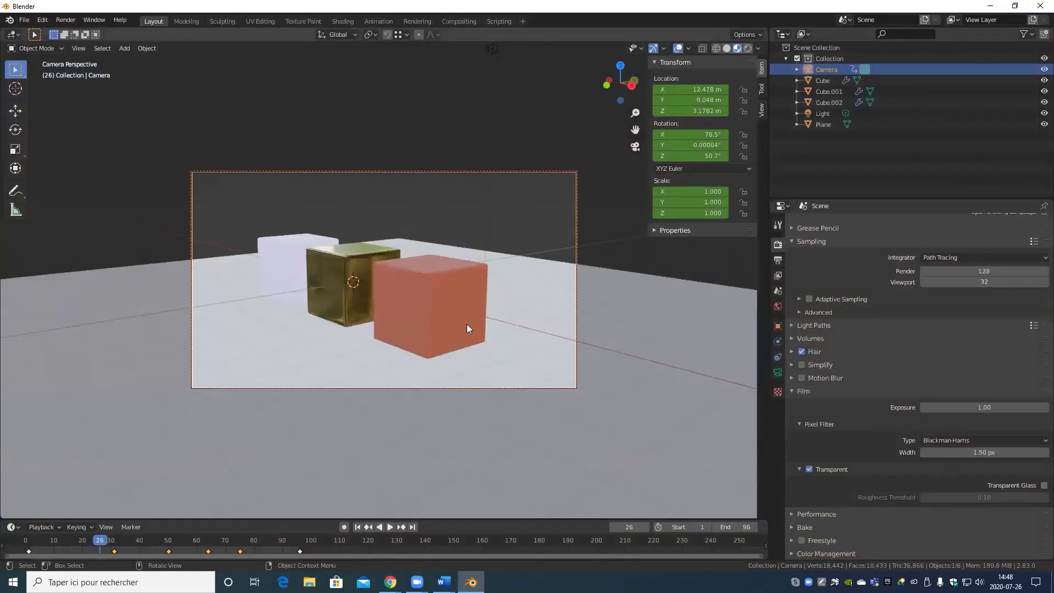
Step: Apply Shade Smooth to the red cube
click(447, 306)
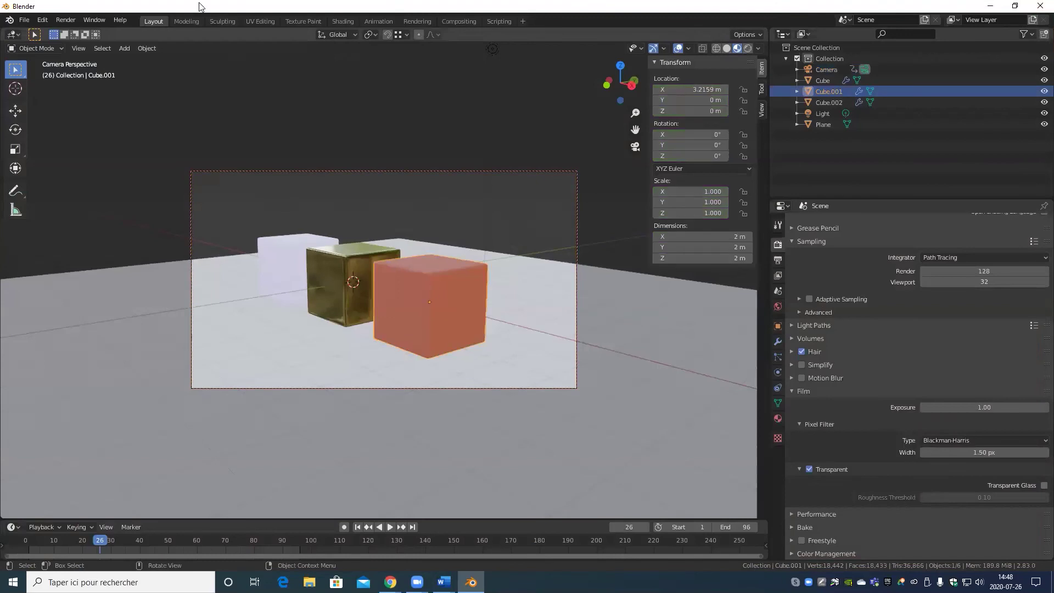
click(147, 48)
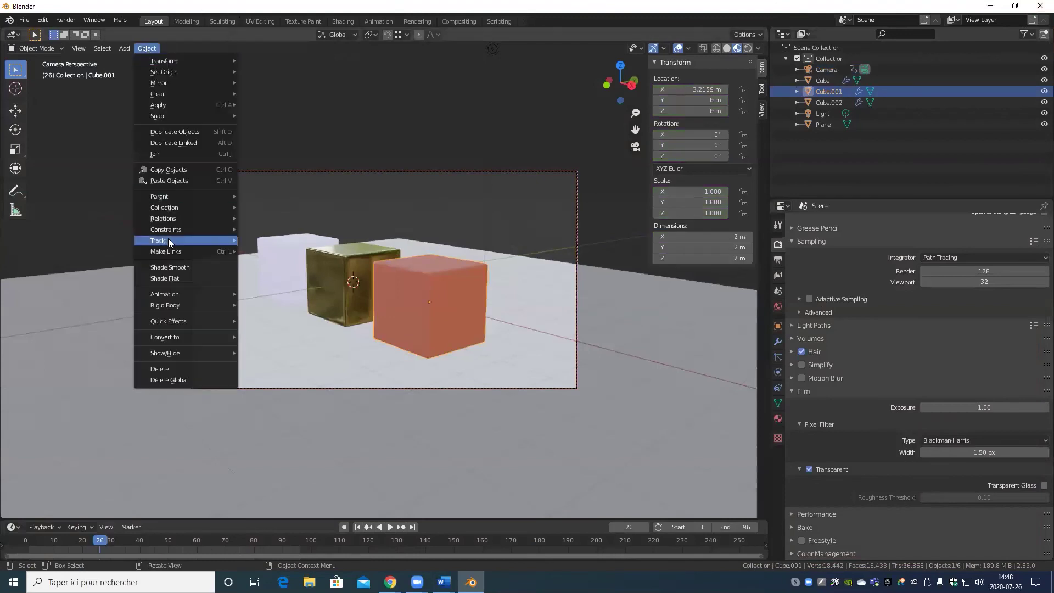
click(179, 267)
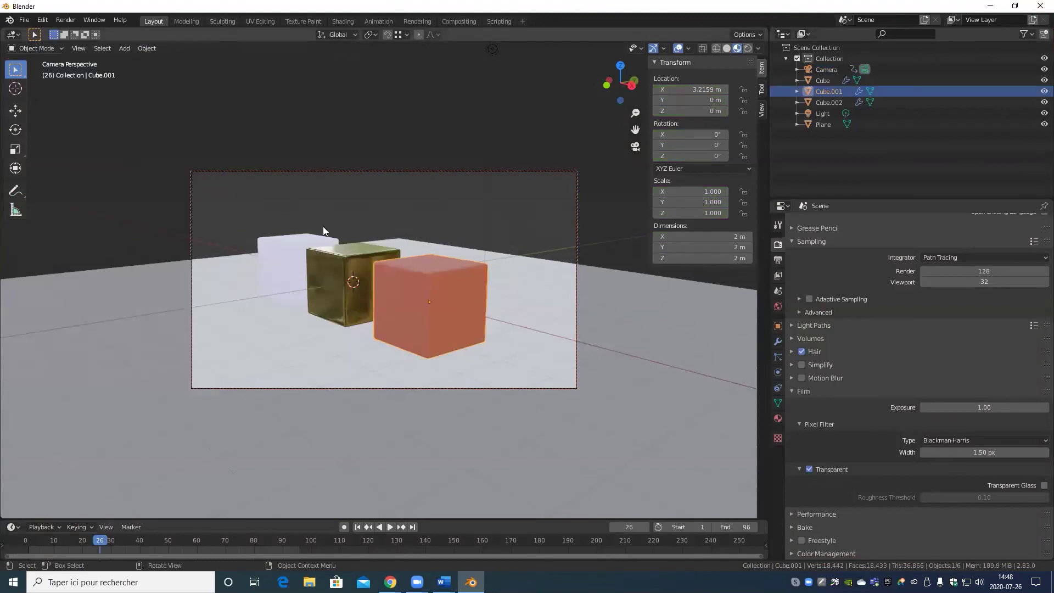
Step: Leave the camera view and apply Shade Smooth to the gold cube in the middle
key(KP_0)
scroll(380, 289, up, 12)
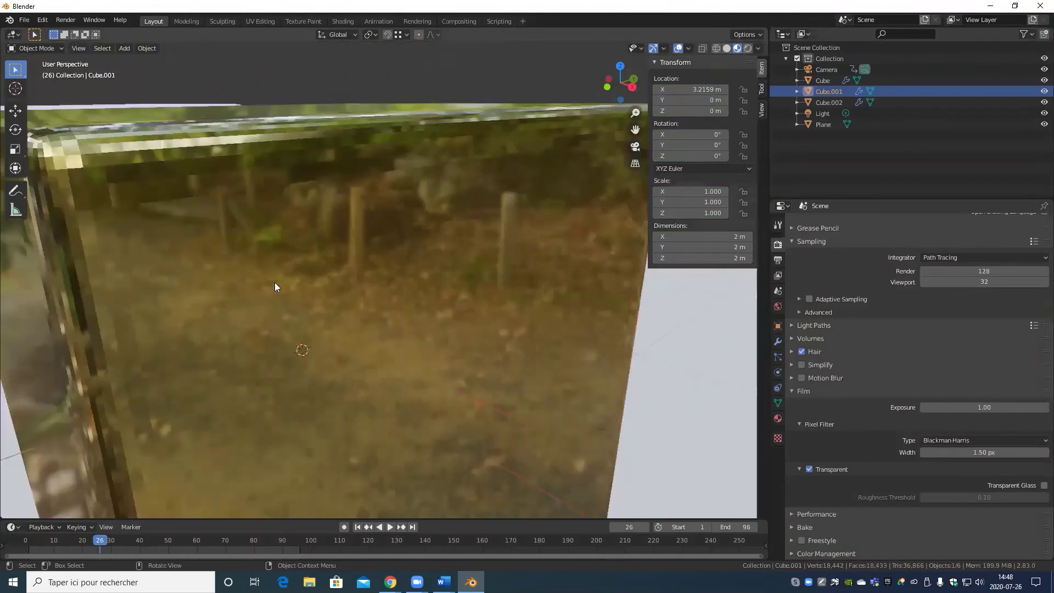
middle_drag(274, 283, 394, 376)
click(412, 370)
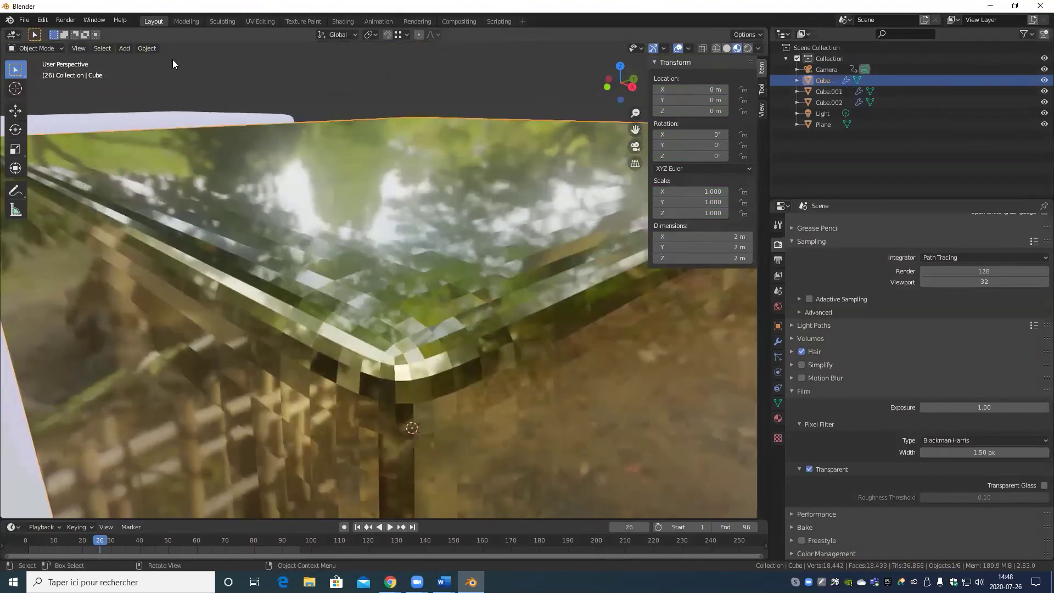
click(153, 49)
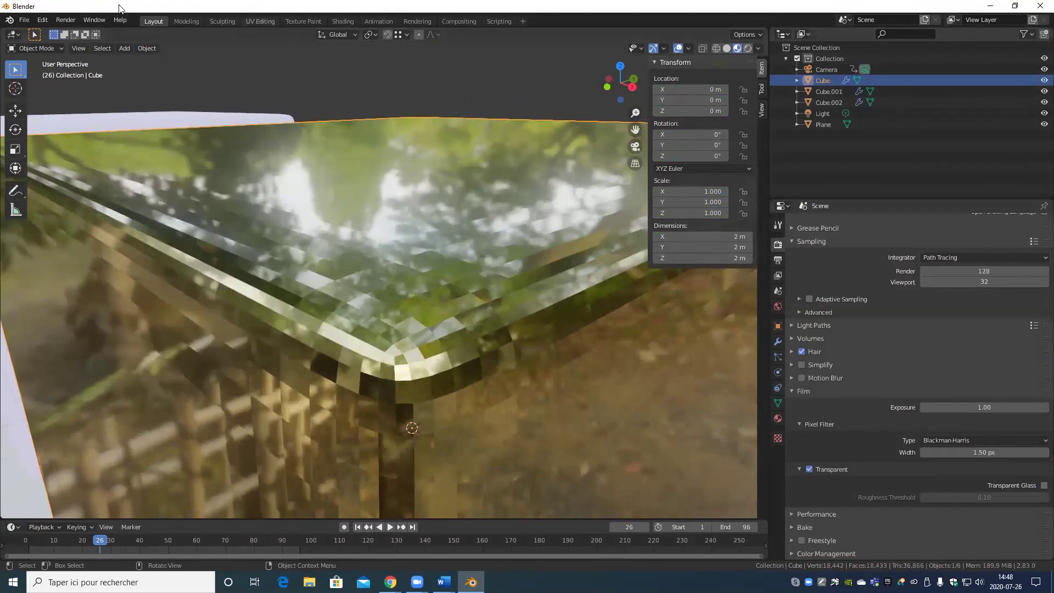
click(146, 49)
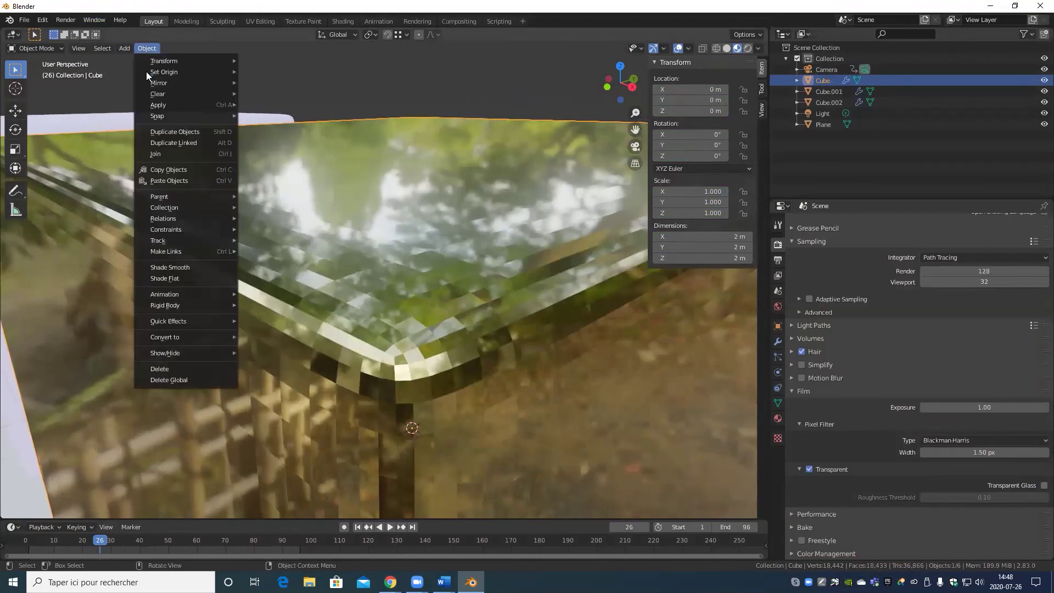
click(186, 268)
scroll(189, 269, down, 5)
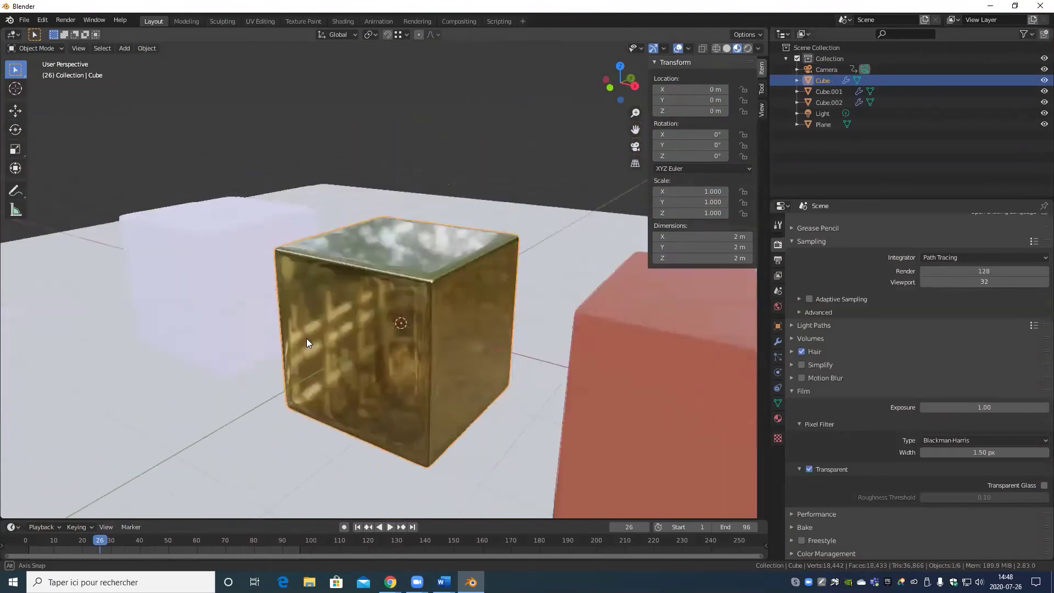
Step: Apply Shade Smooth to the pale lavender cube and return to the camera view
click(232, 240)
click(147, 48)
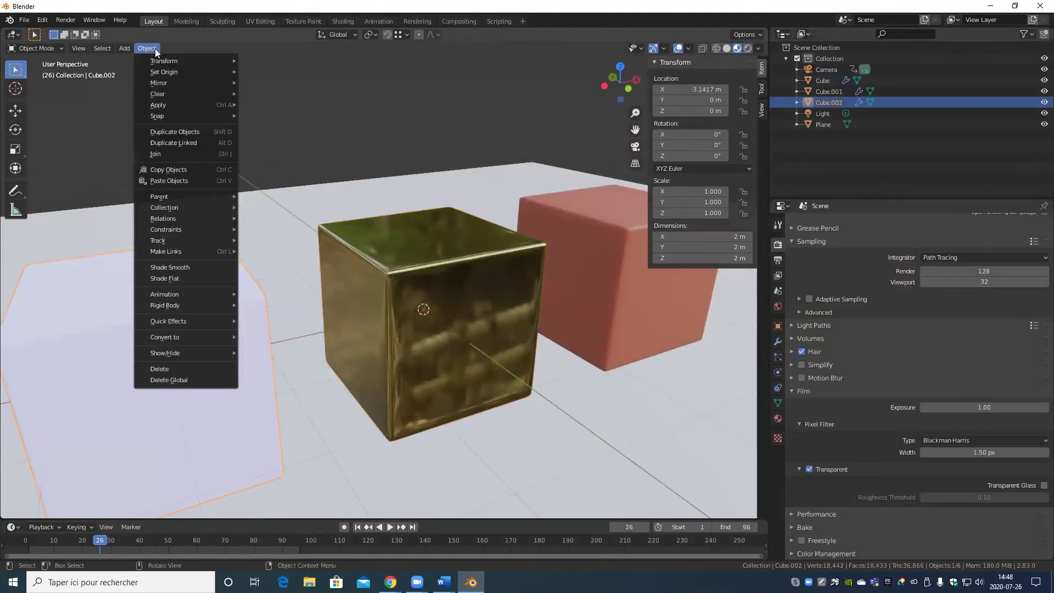
click(192, 269)
scroll(385, 297, down, 5)
middle_drag(384, 296, 355, 299)
key(KP_0)
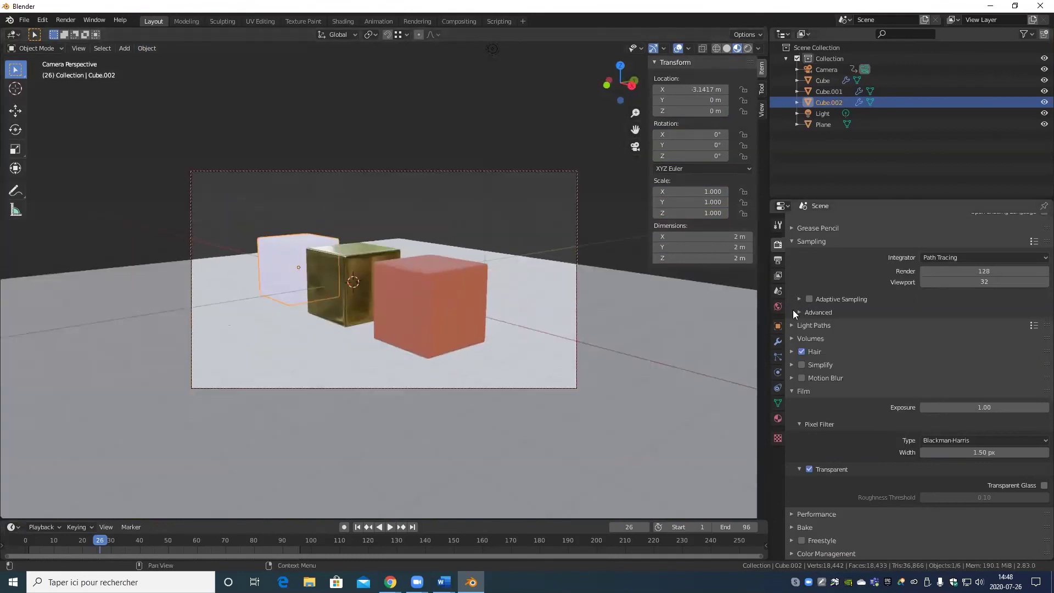
Step: Set the render samples to 1 and render the still image of frame 26
click(987, 273)
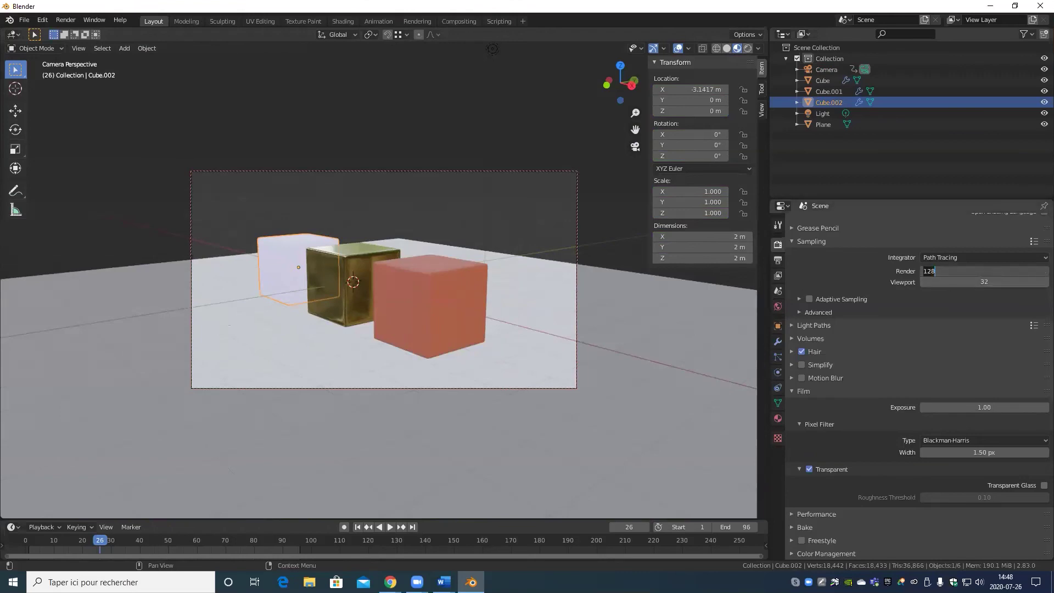
text(1)
key(Return)
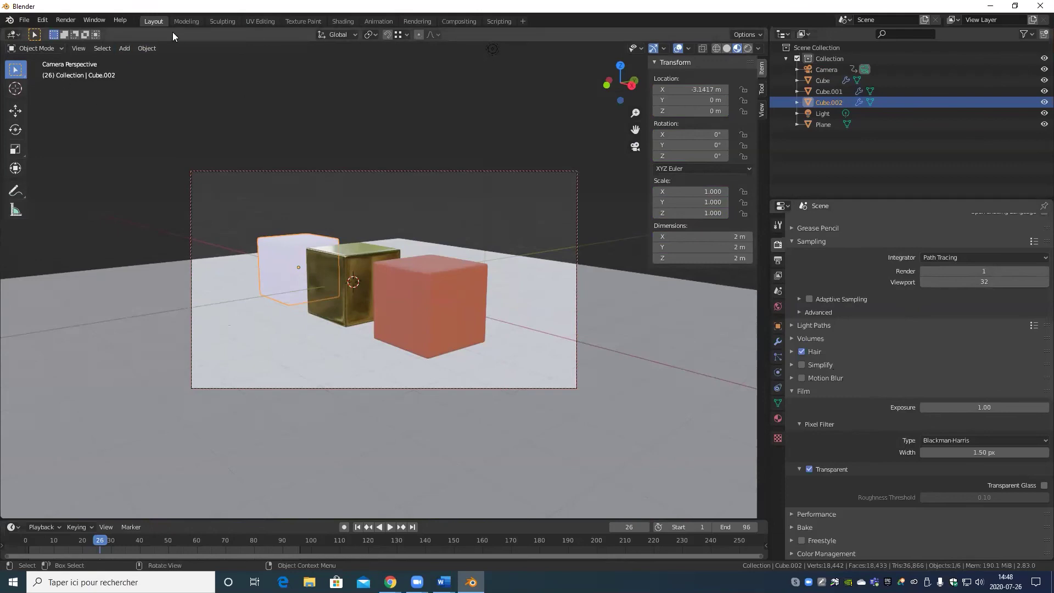
click(65, 21)
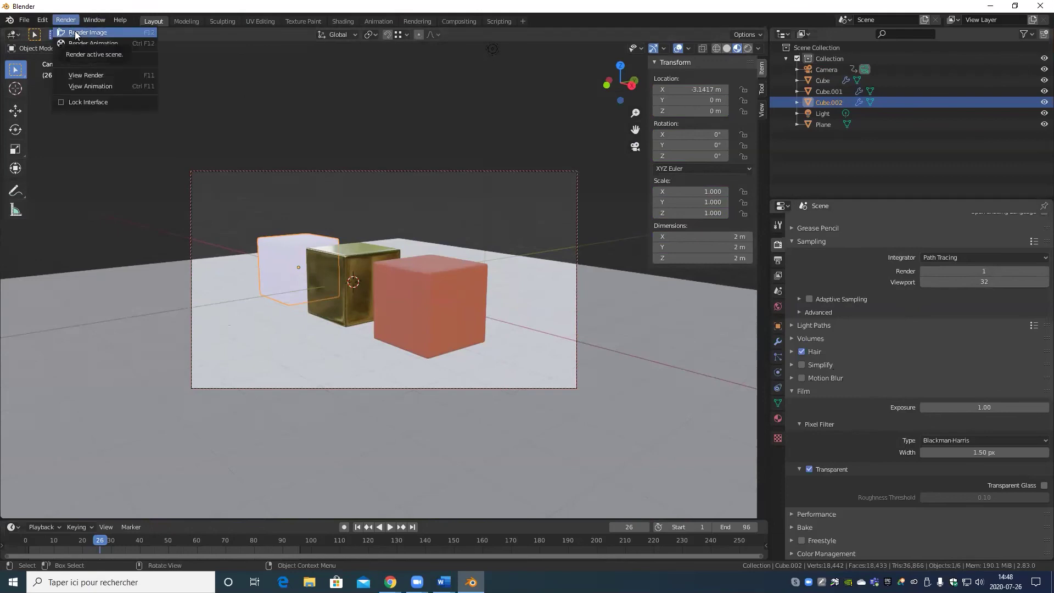
click(75, 34)
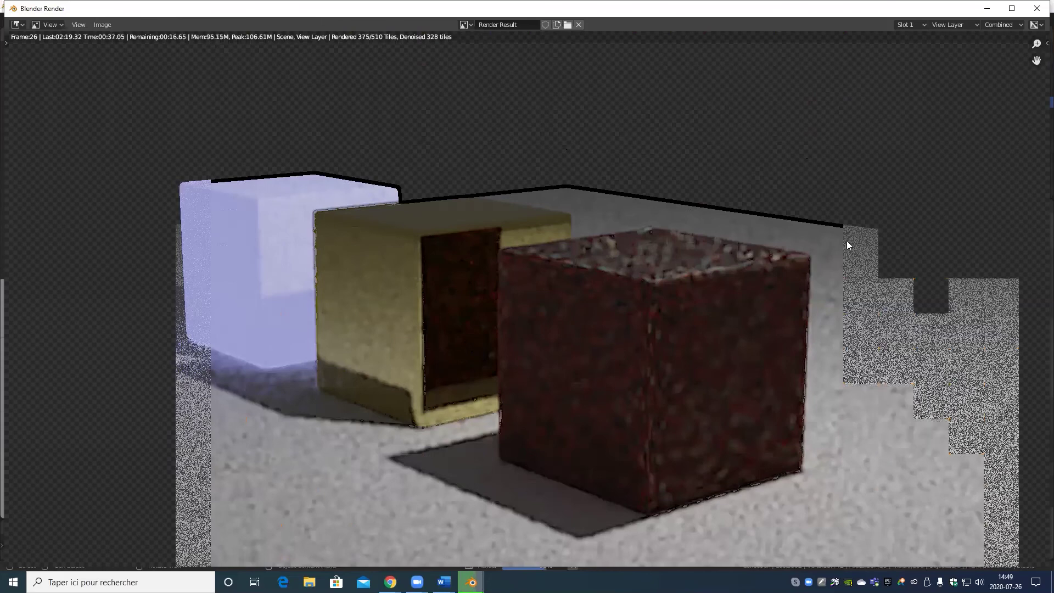
Step: Inspect the noise on the red and gold cubes in the 1-sample render and close the render window
scroll(703, 304, up, 5)
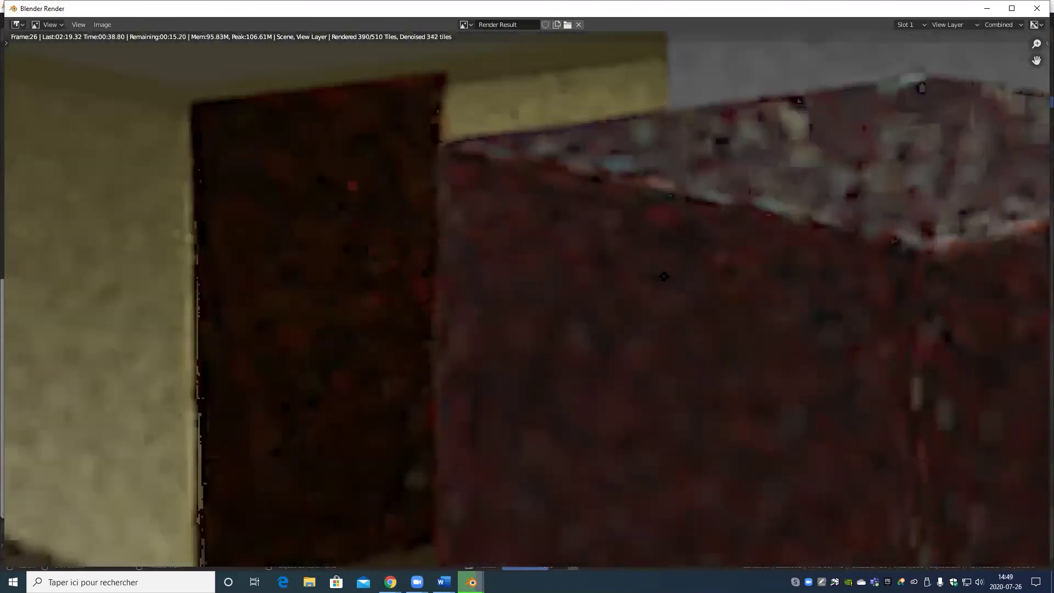
middle_drag(664, 276, 492, 267)
scroll(604, 293, down, 5)
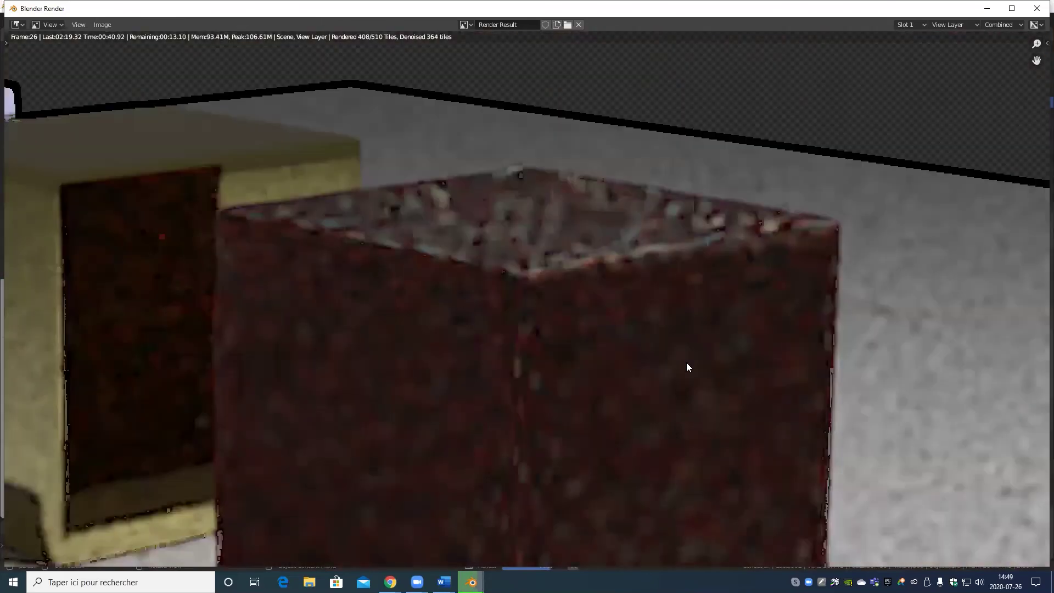
scroll(357, 343, down, 5)
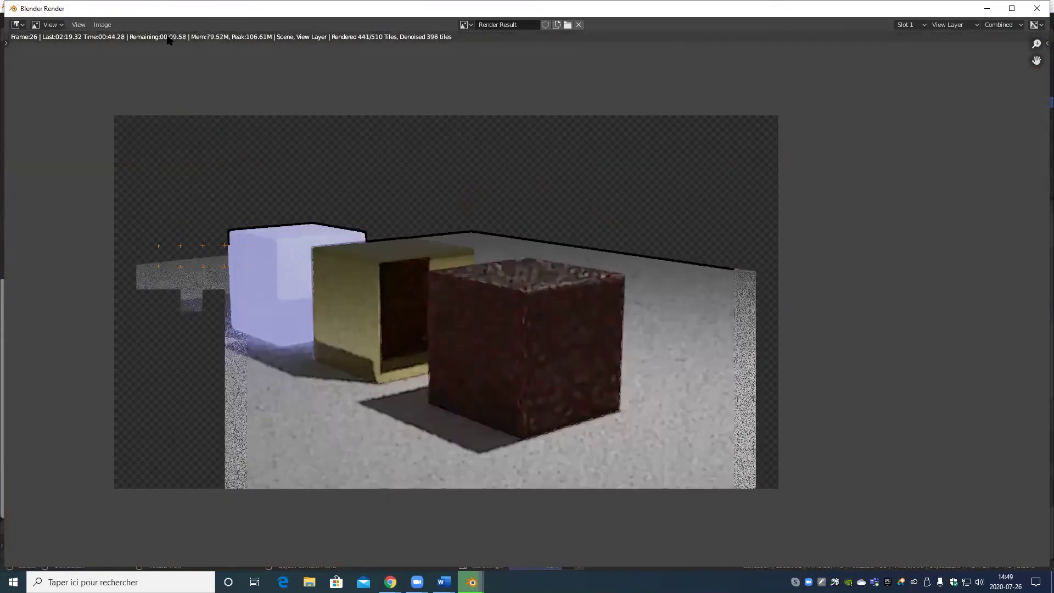
click(1036, 8)
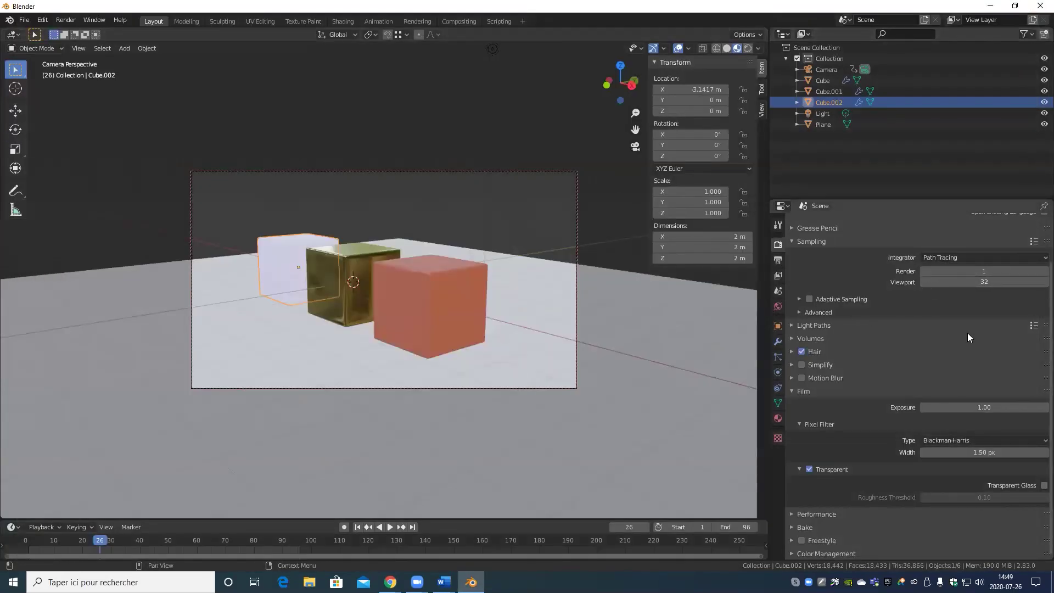
Step: Set the render samples to 512 and render the still image of frame 26
click(985, 271)
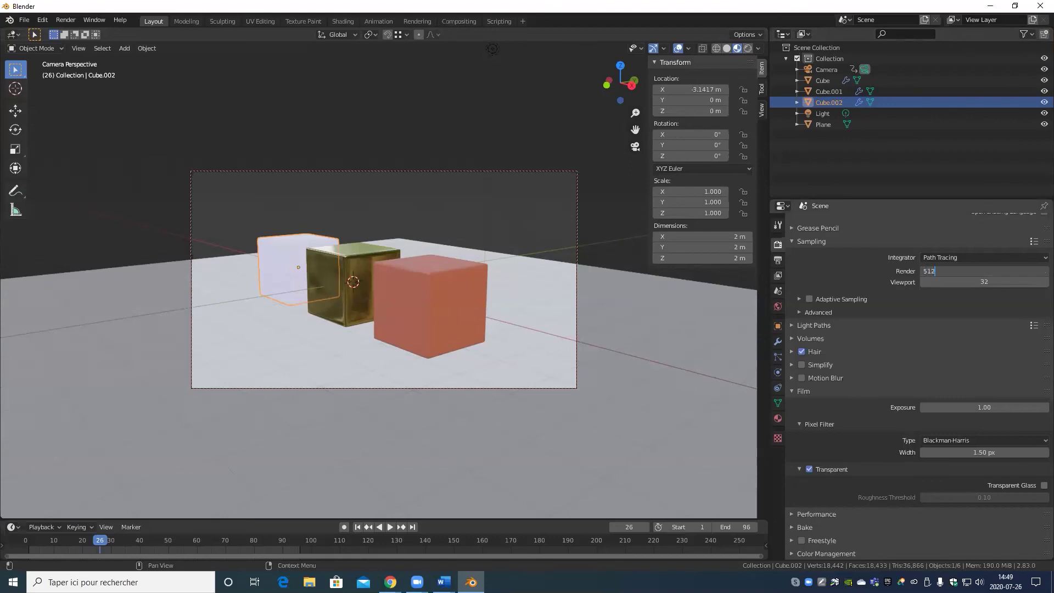
key(Return)
key(z)
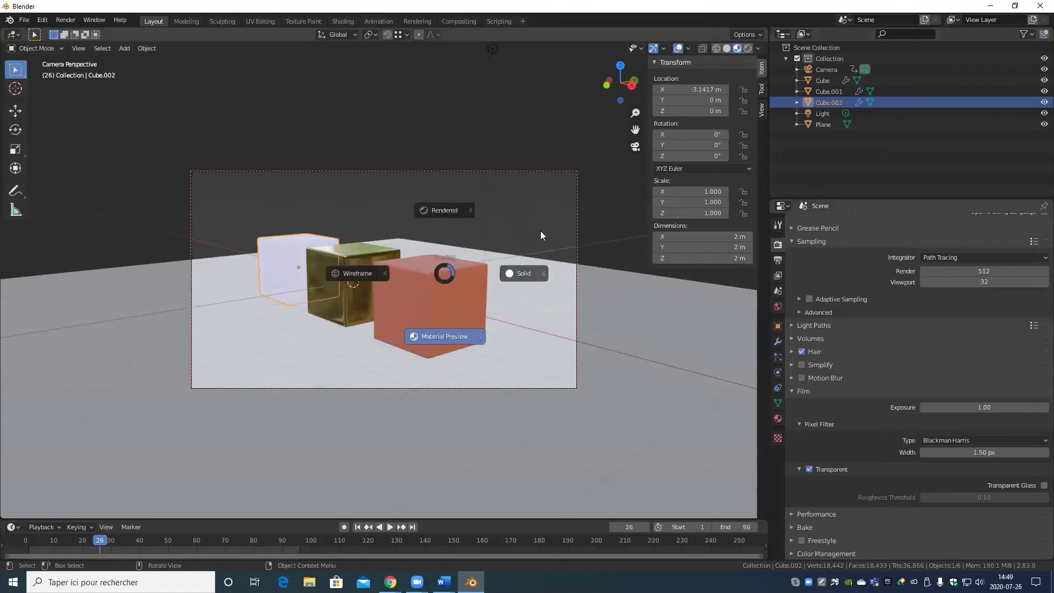
key(Escape)
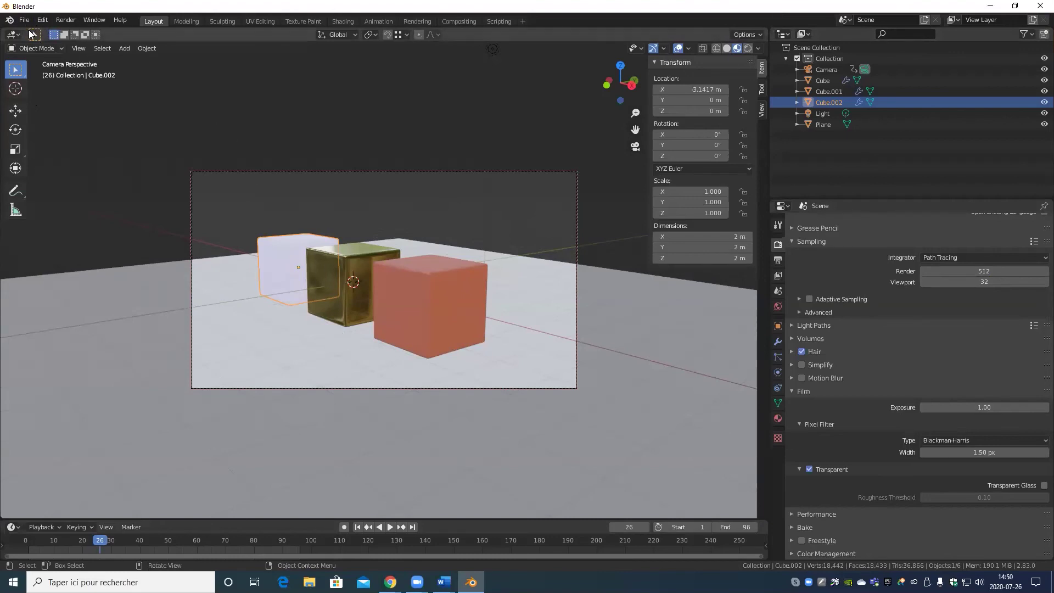
click(59, 20)
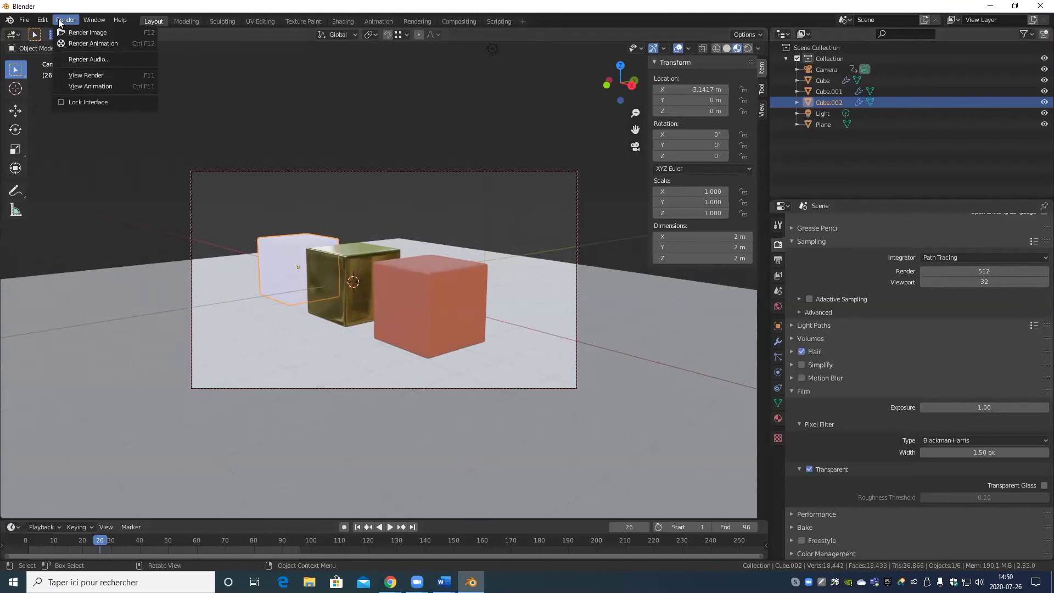
click(68, 31)
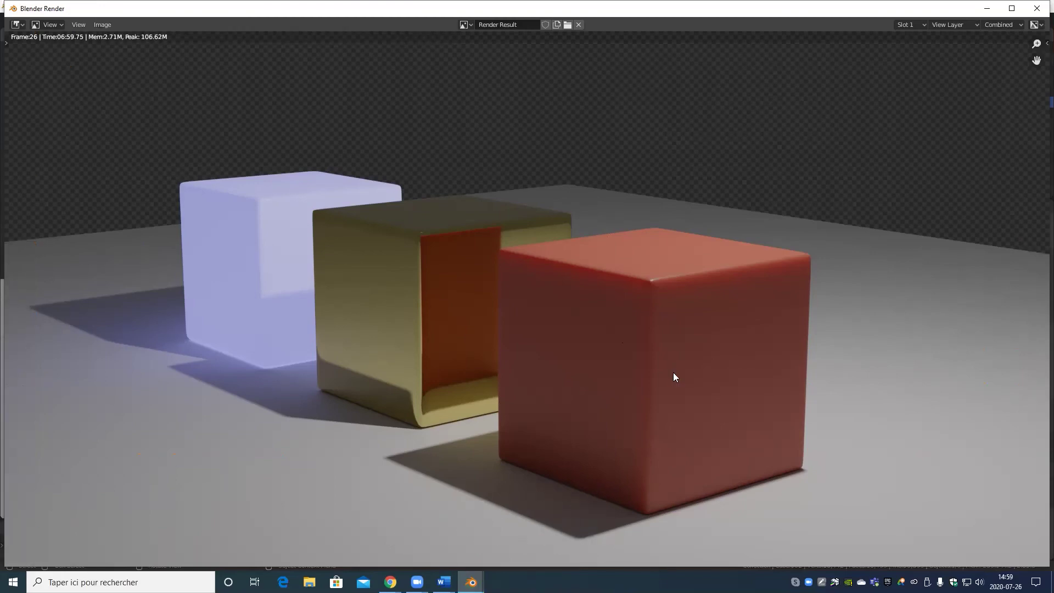
Step: Inspect the faces and edges of the red cube in the 512-sample render and close the render window
scroll(675, 376, up, 2)
scroll(675, 376, up, 3)
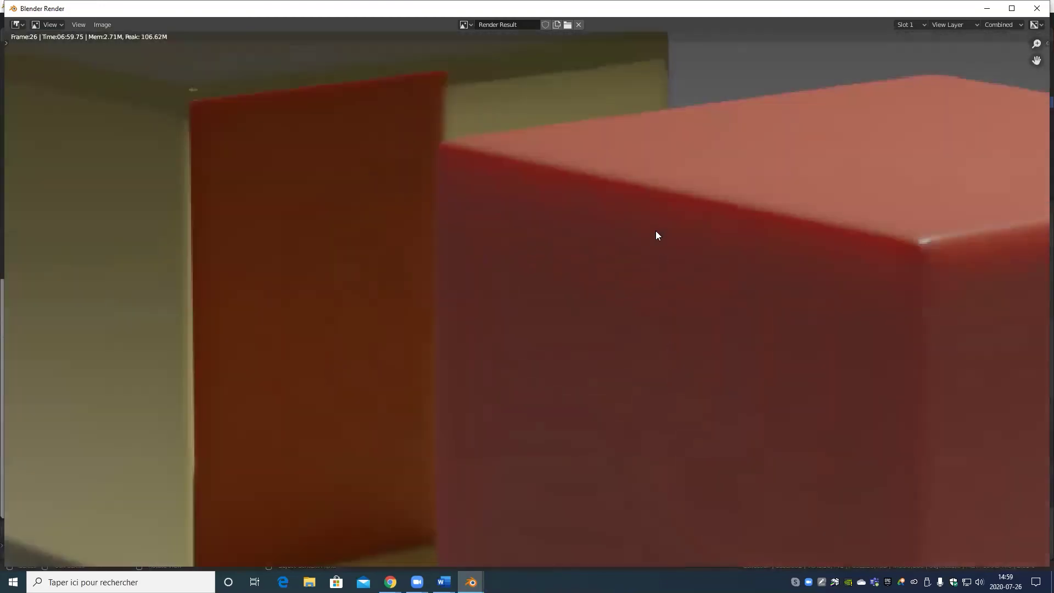
middle_drag(657, 233, 433, 332)
scroll(651, 167, up, 2)
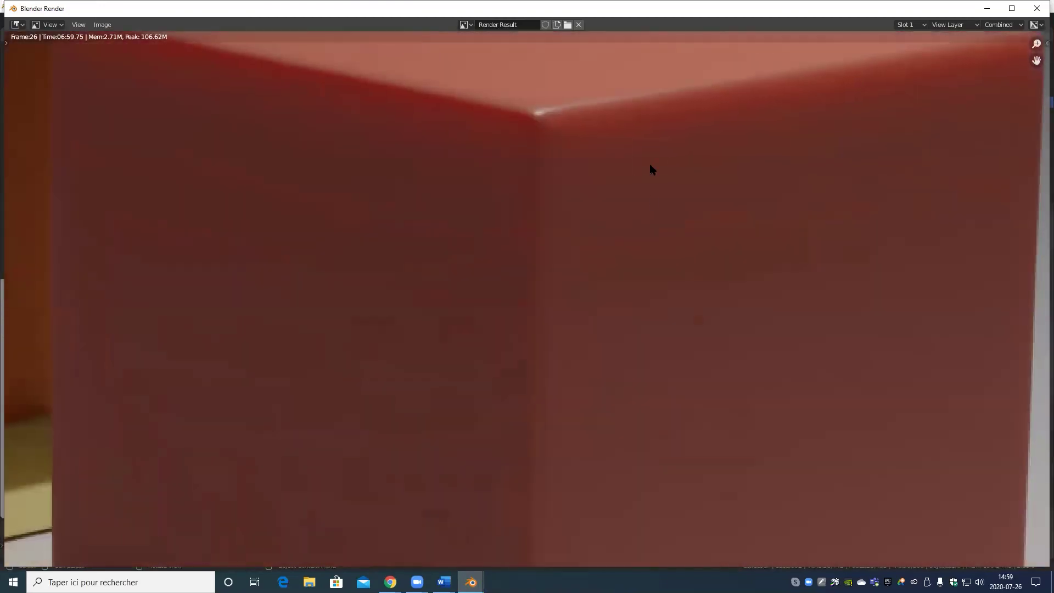
scroll(581, 365, up, 2)
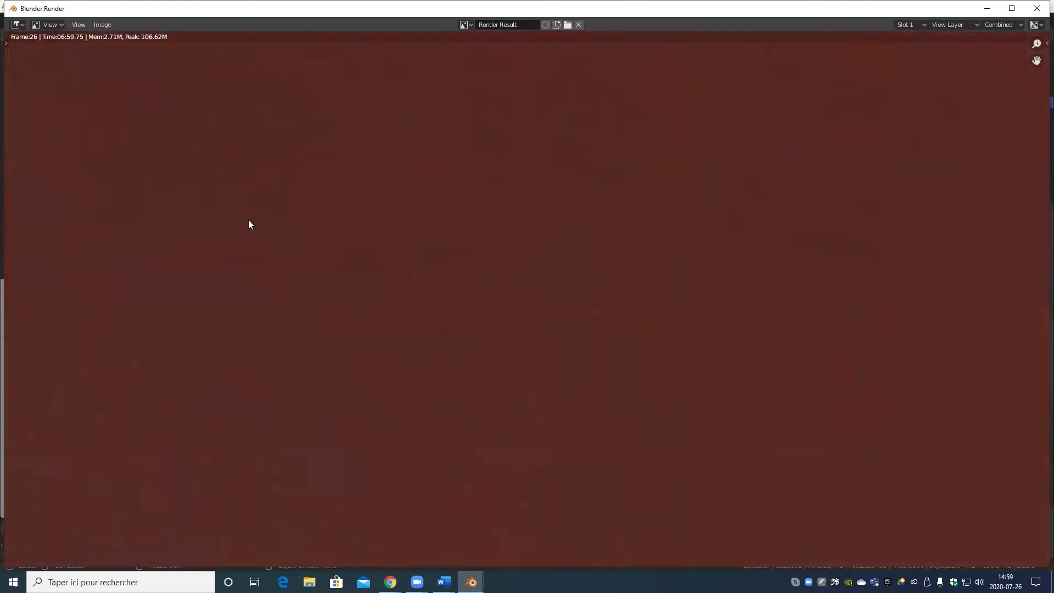
middle_drag(290, 280, 517, 297)
scroll(521, 307, down, 8)
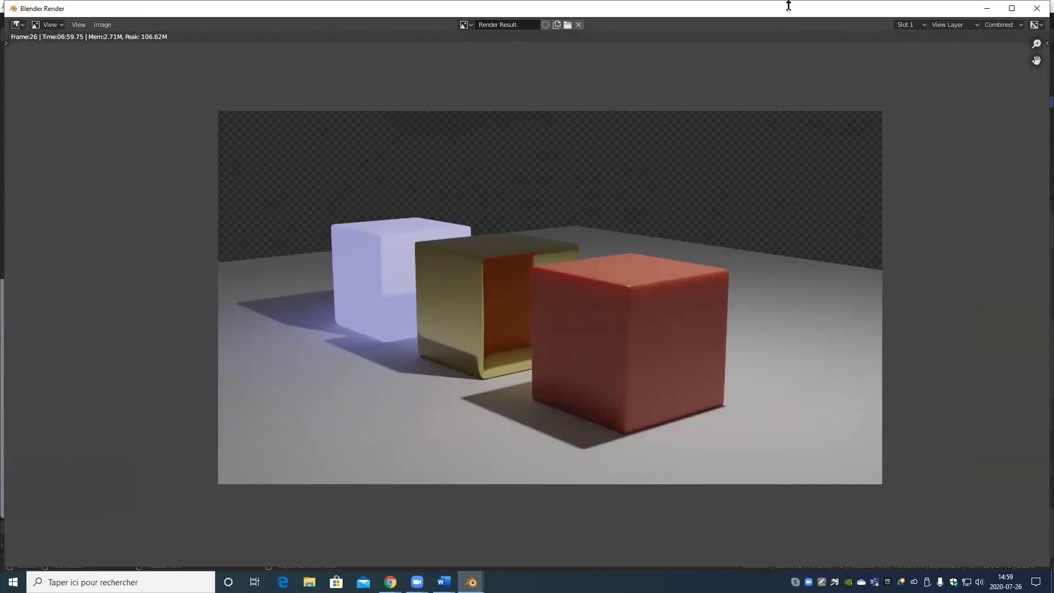
key(Escape)
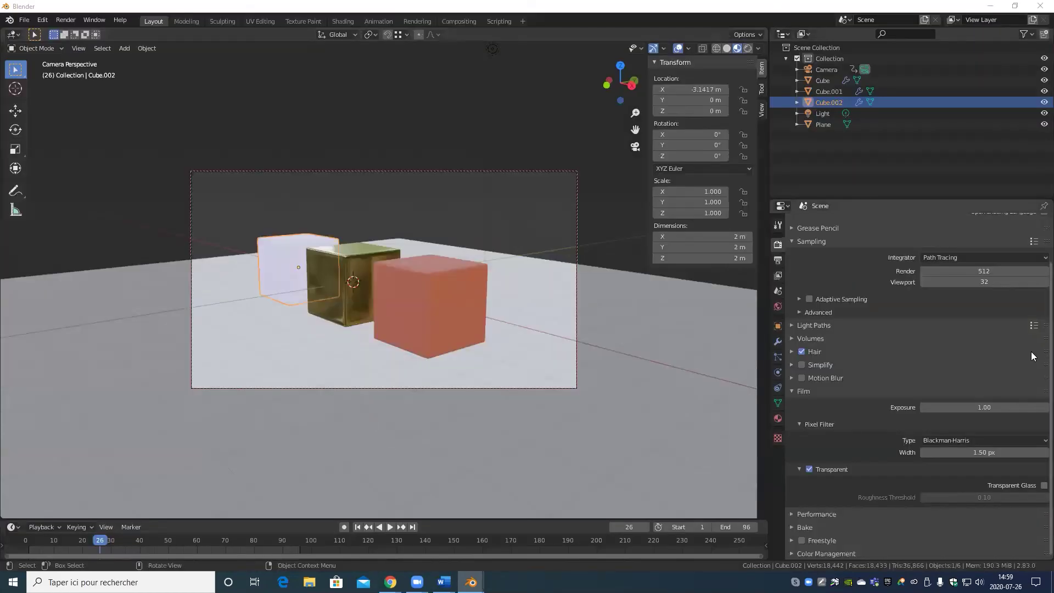
Step: Show the render pass settings of the view layer, reopen the render result and view its available passes
click(773, 274)
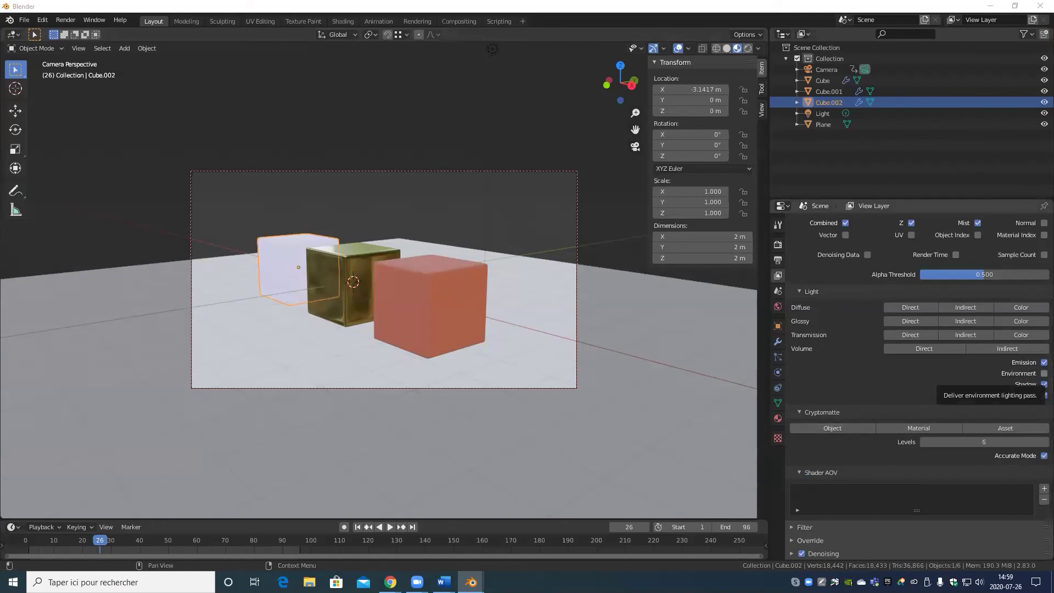
key(F11)
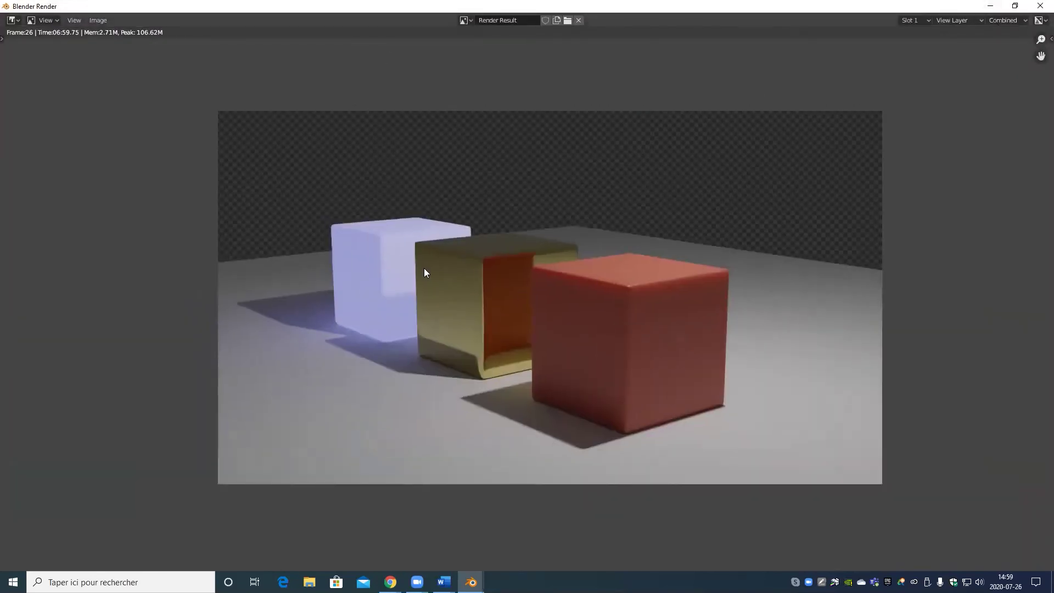
click(1008, 20)
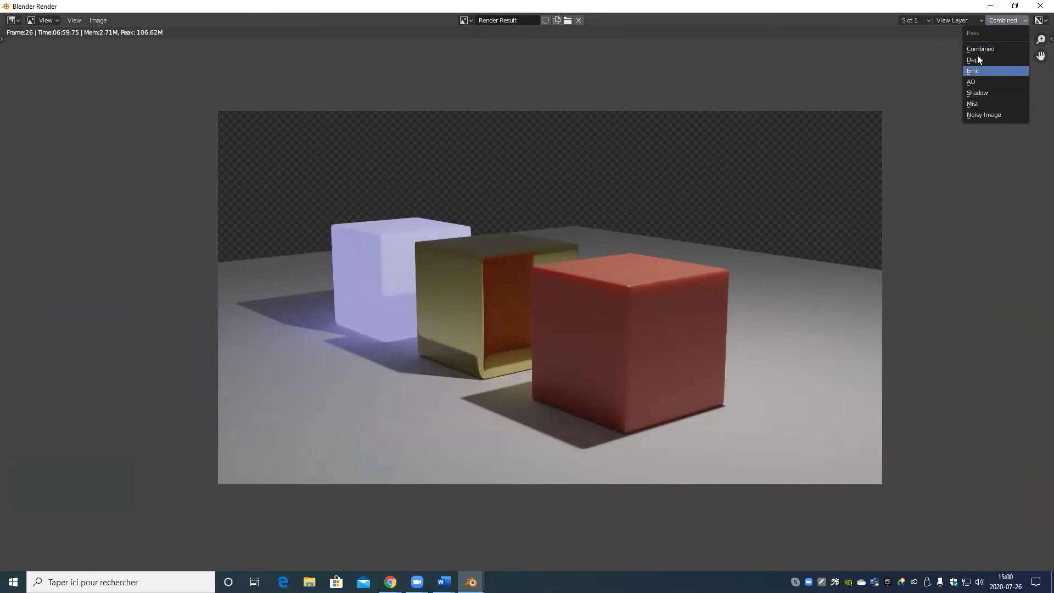
Step: Compare the Noisy Image pass with the Combined pass where the gold and red cubes overlap
scroll(623, 379, up, 7)
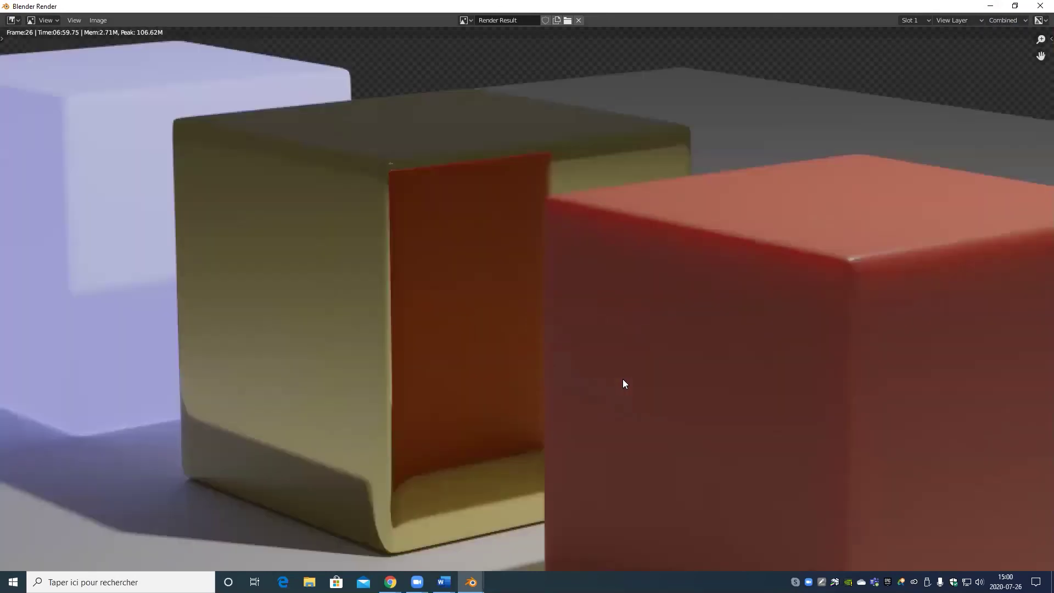
middle_drag(474, 237, 478, 355)
scroll(529, 323, up, 2)
middle_drag(779, 248, 672, 269)
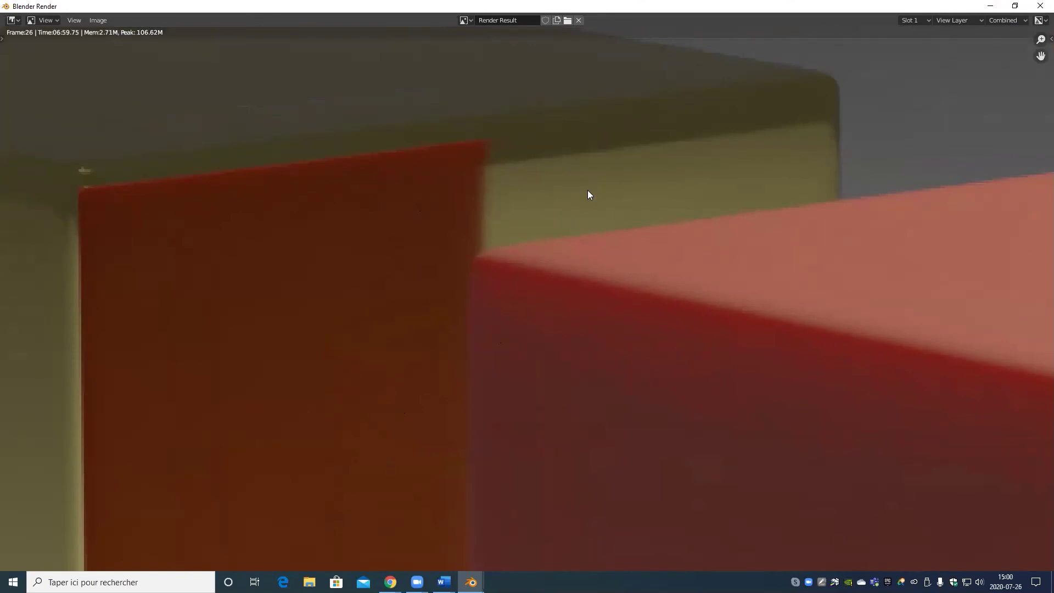
click(1009, 19)
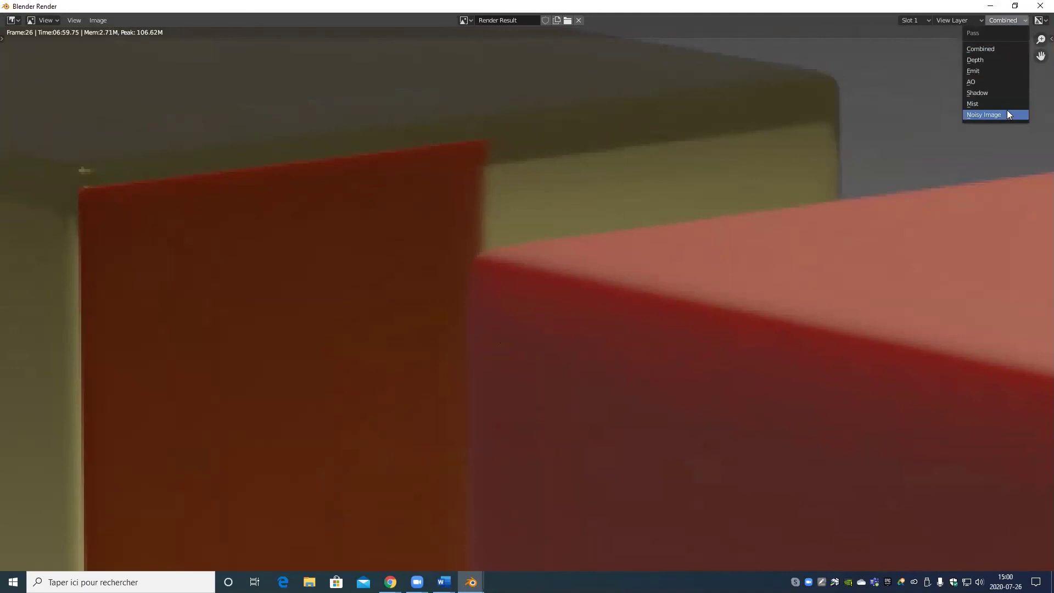
click(1008, 114)
click(1012, 23)
click(999, 49)
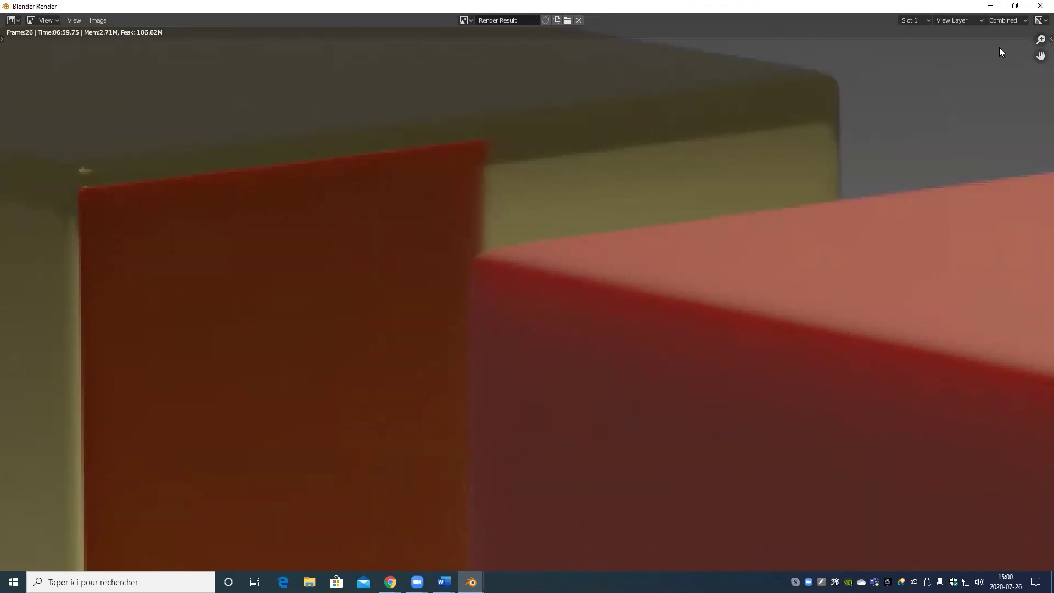
Step: Examine the reflection on the gold cube and the faces of the red cube in the Combined pass
scroll(659, 269, down, 6)
scroll(615, 330, down, 1)
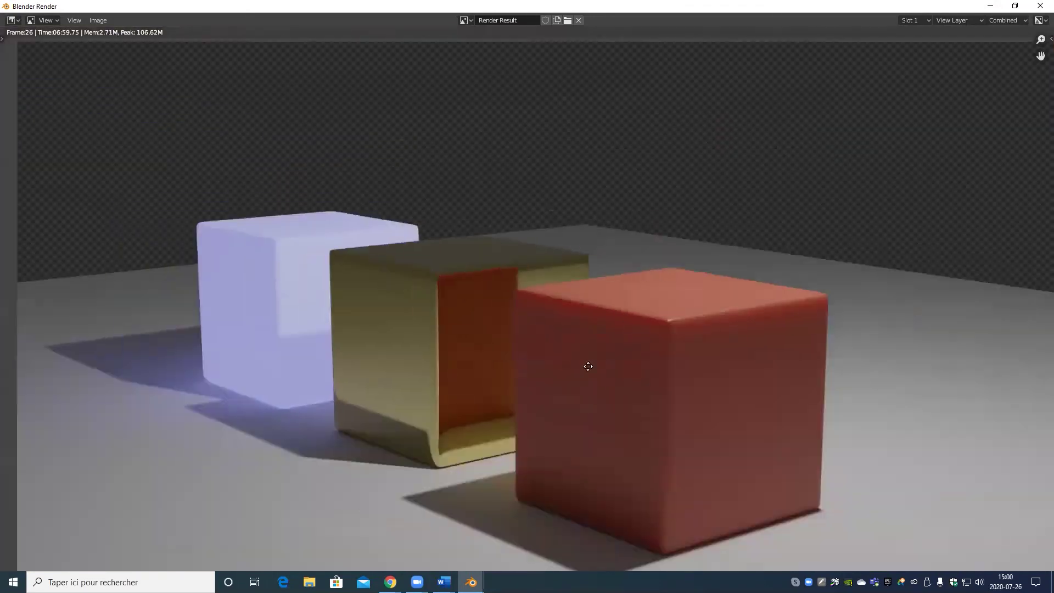
middle_drag(588, 364, 595, 230)
scroll(527, 336, up, 8)
scroll(494, 324, down, 8)
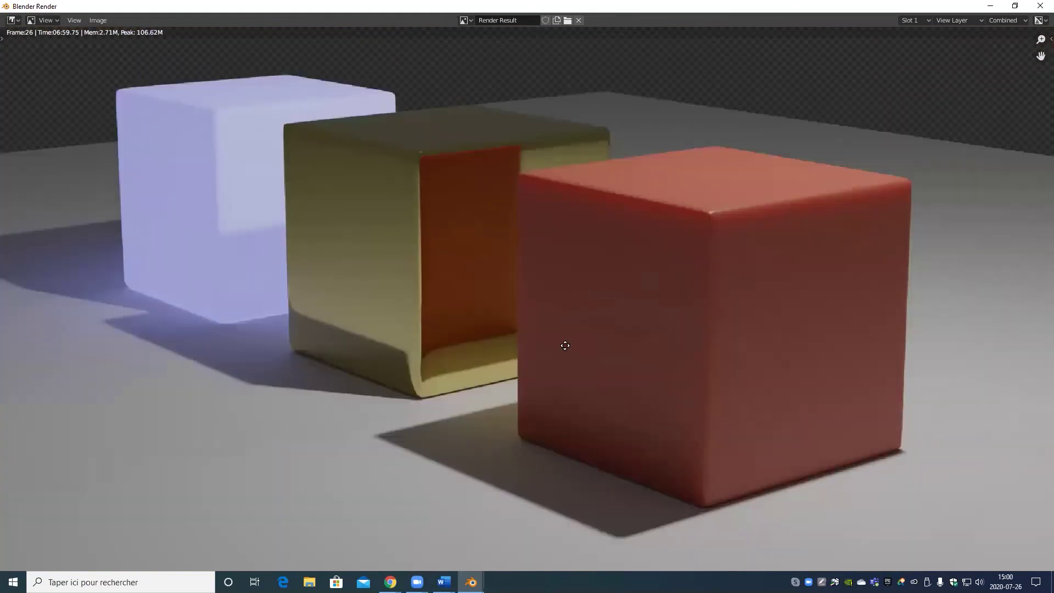
middle_drag(565, 346, 566, 349)
scroll(549, 346, up, 3)
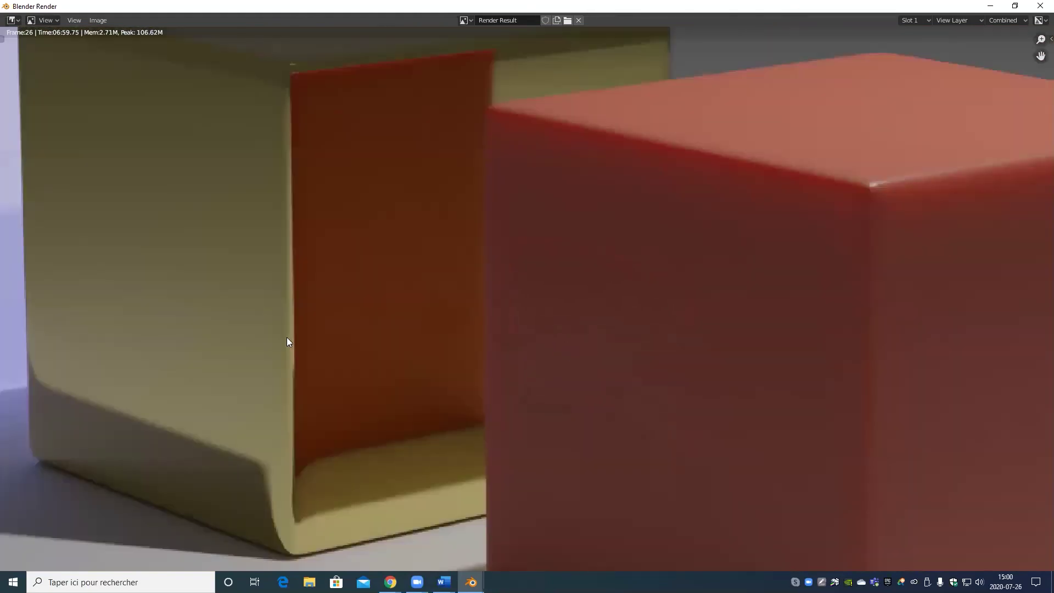
middle_drag(286, 337, 379, 324)
Step: Display the Depth pass of the render and look over the whole image
click(994, 20)
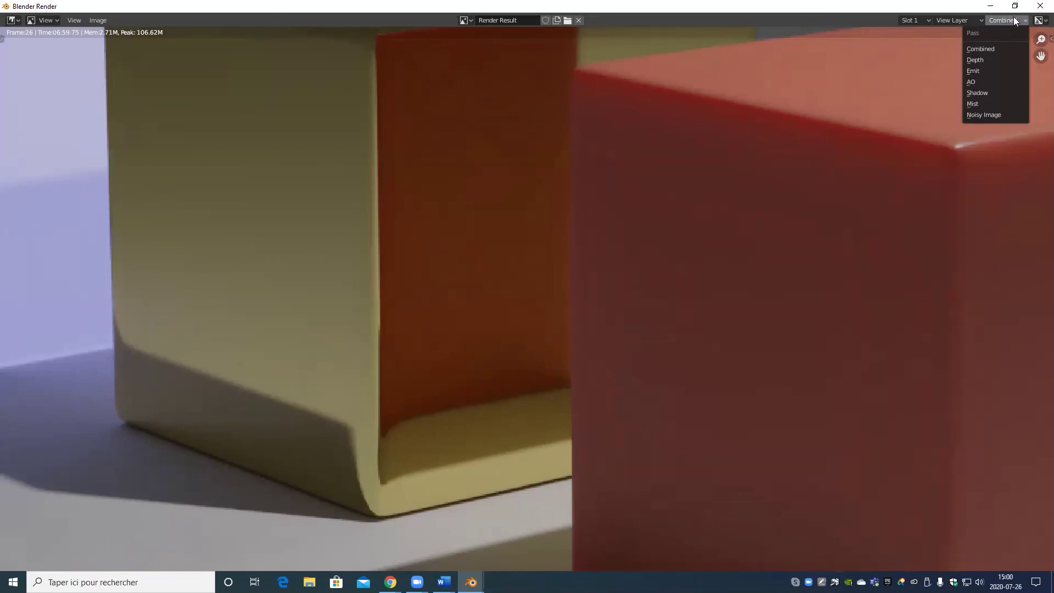
click(989, 62)
scroll(631, 219, down, 3)
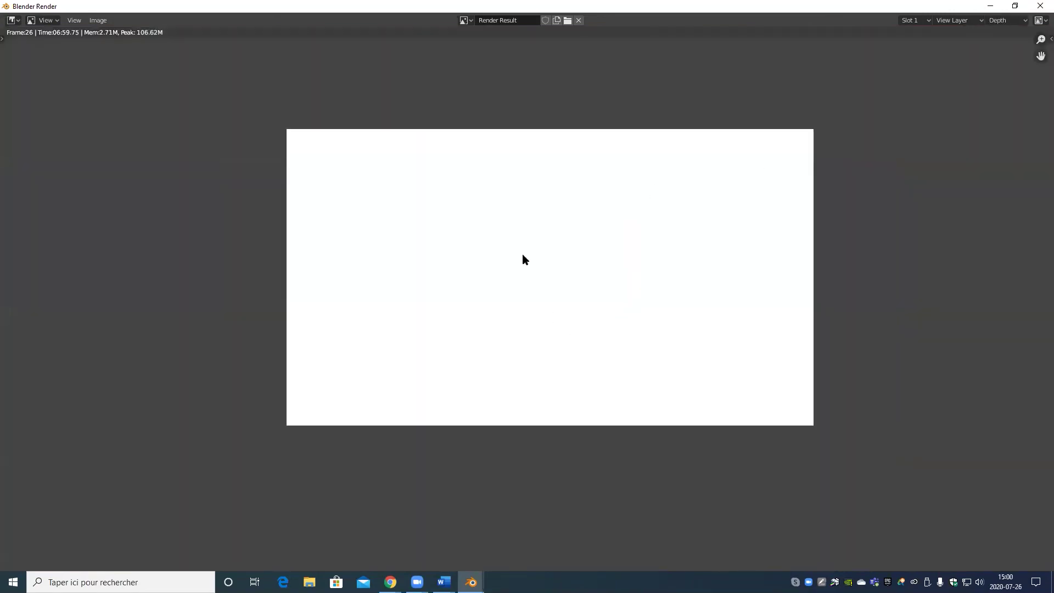
scroll(643, 300, up, 4)
scroll(627, 299, down, 3)
middle_drag(669, 289, 593, 339)
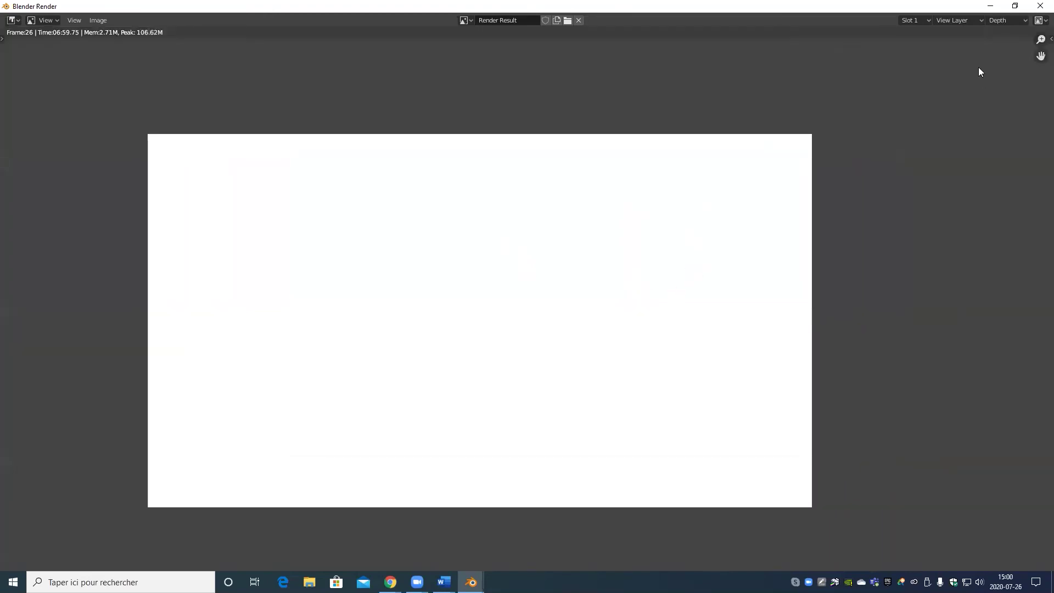
Step: Display the Emit pass and examine the lavender cube's emission up close
click(1008, 22)
click(987, 71)
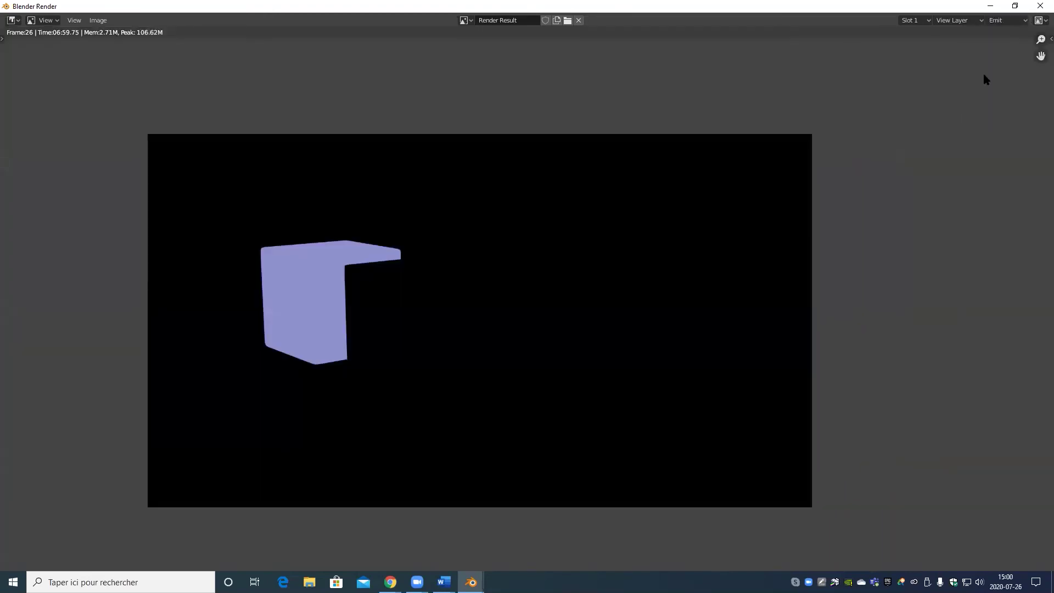
scroll(212, 332, up, 4)
middle_drag(212, 332, 699, 327)
scroll(698, 327, up, 1)
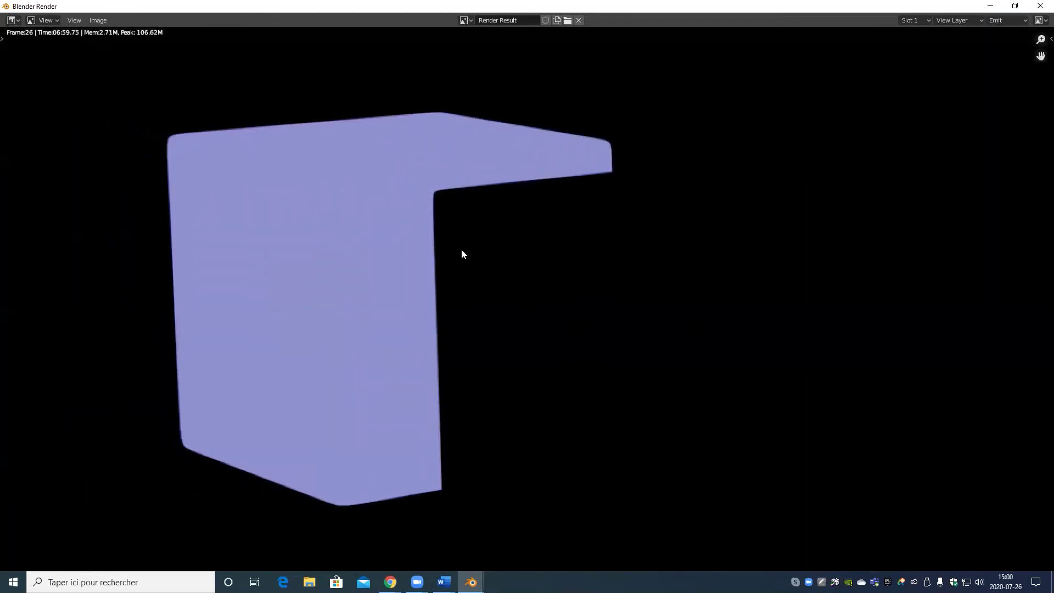
scroll(568, 205, down, 4)
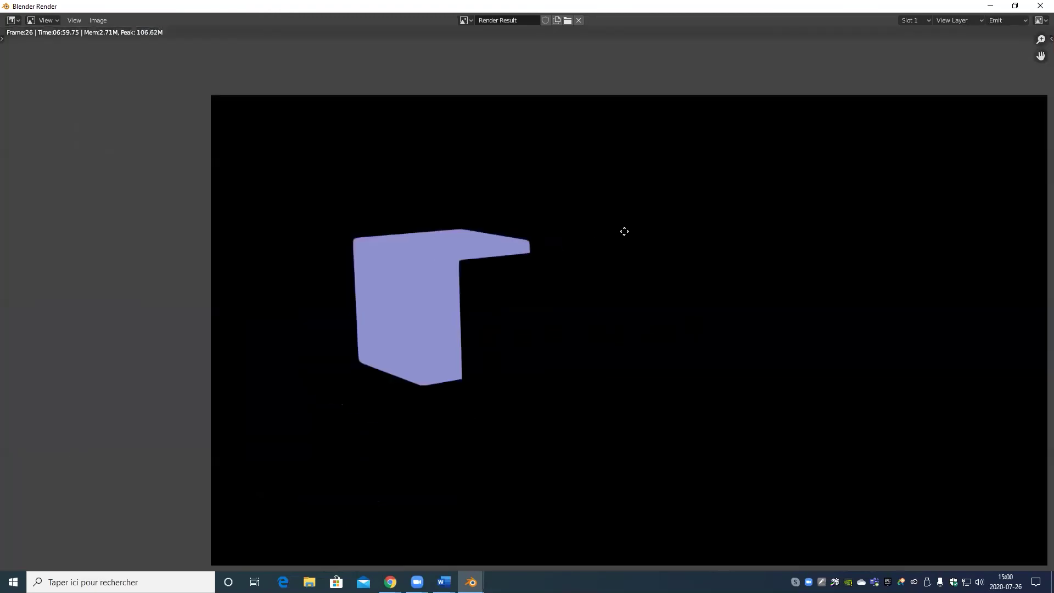
middle_drag(623, 231, 563, 253)
Step: Display the AO pass and examine the ambient occlusion between the cubes and on the ground plane
click(1006, 21)
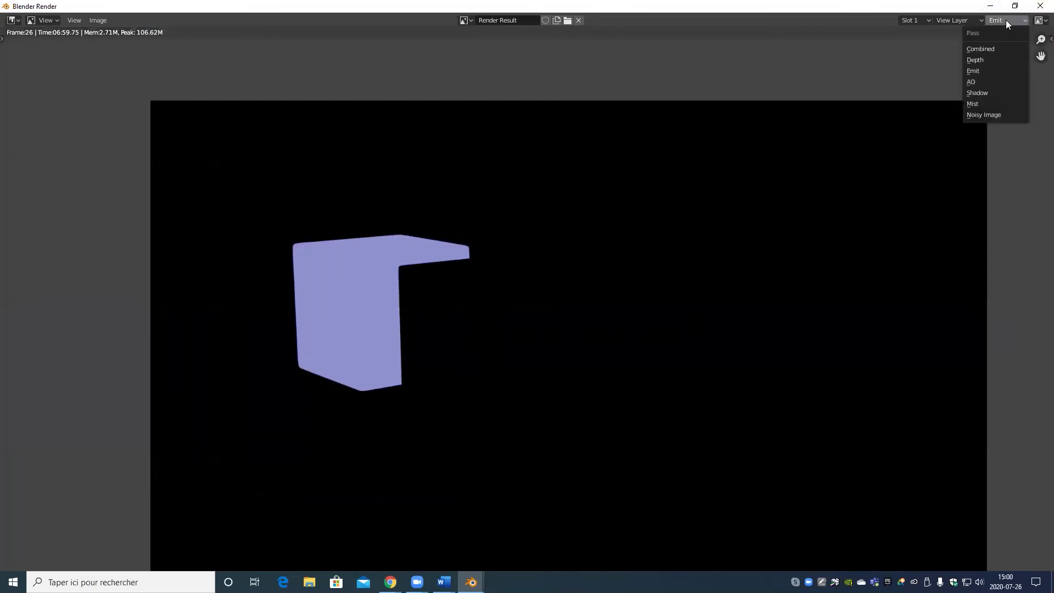
click(993, 81)
scroll(672, 273, down, 3)
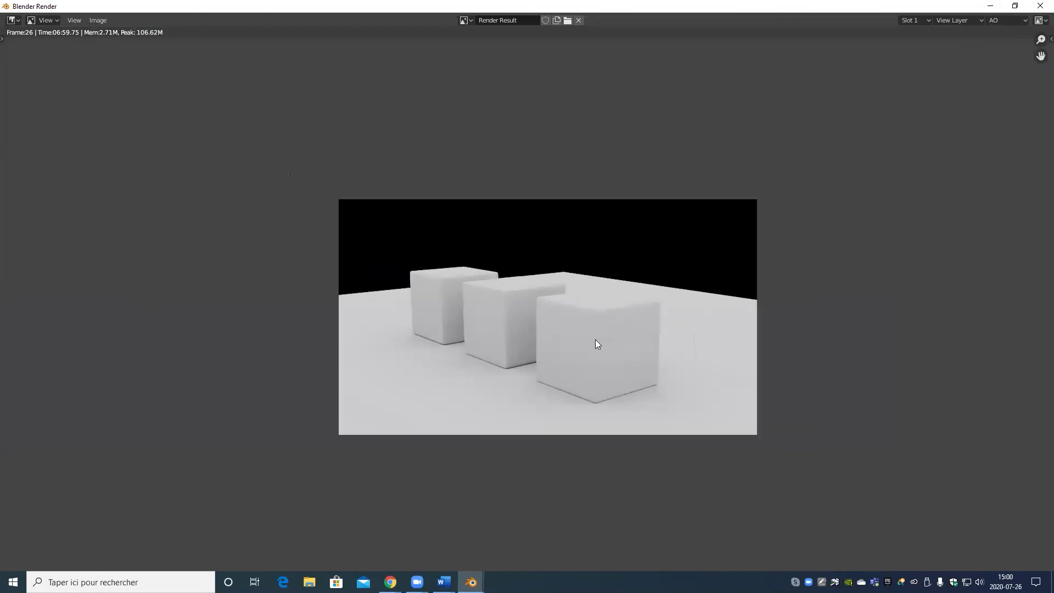
scroll(598, 346, up, 4)
scroll(477, 301, up, 2)
scroll(463, 275, up, 4)
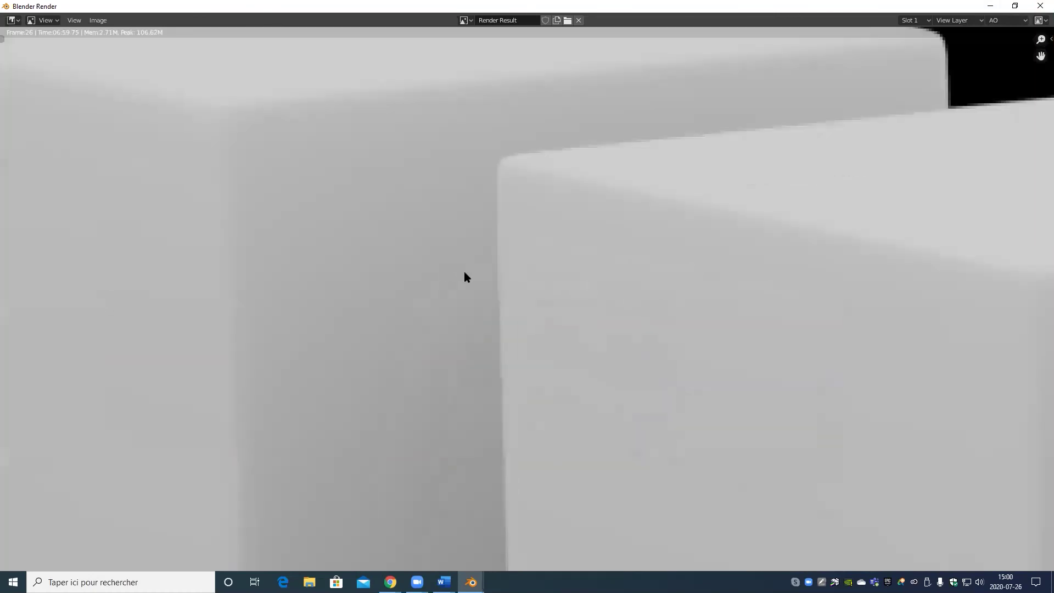
scroll(410, 256, down, 4)
middle_drag(409, 256, 142, 241)
scroll(405, 299, down, 4)
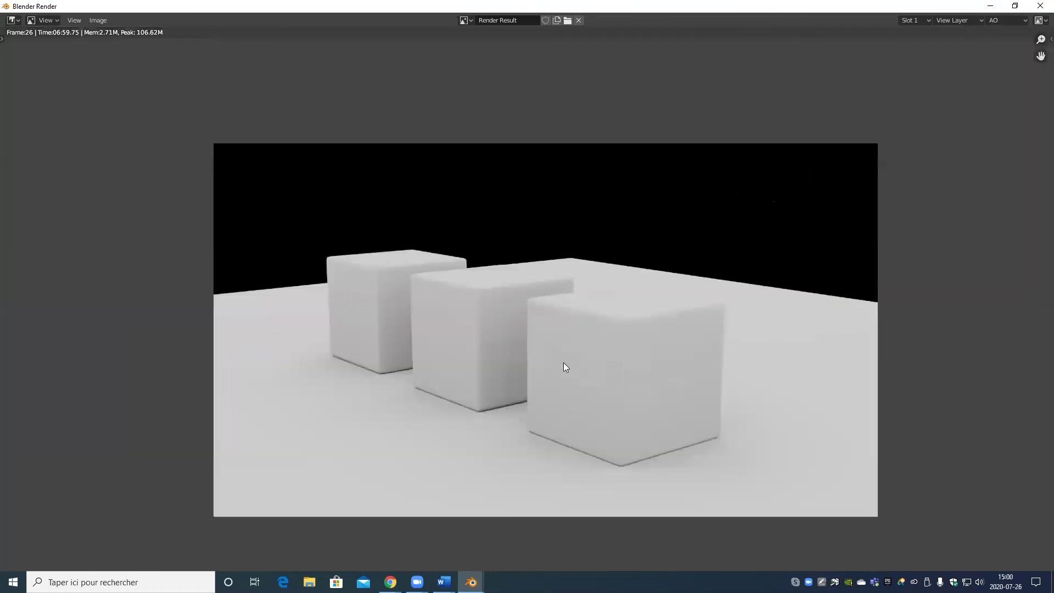
middle_drag(565, 364, 576, 294)
Step: Display the Shadow pass and examine the shadows of the three cubes
click(1009, 20)
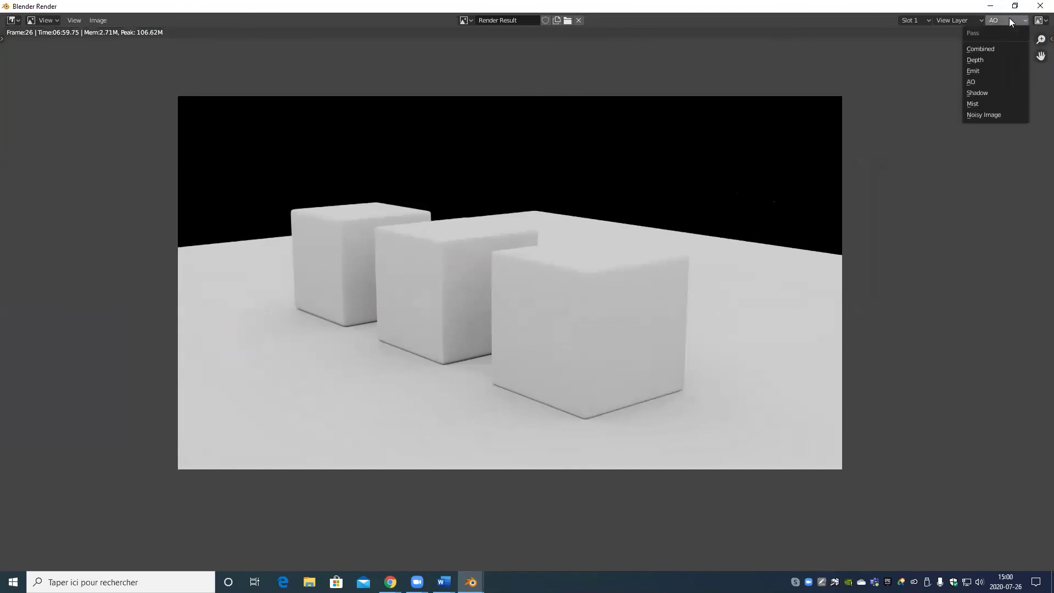
click(986, 95)
middle_drag(369, 302, 458, 231)
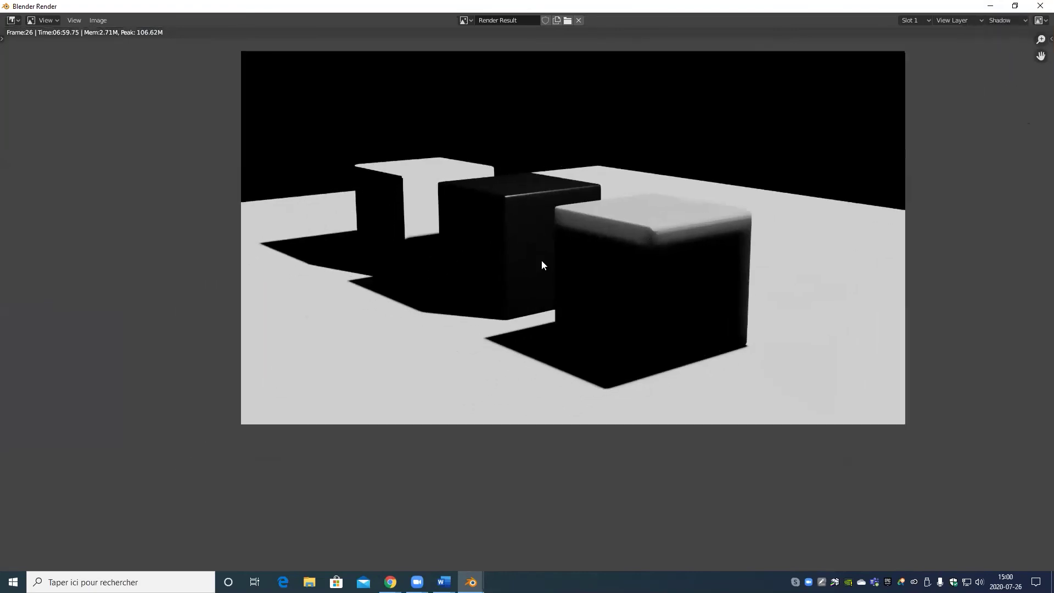
scroll(542, 261, up, 6)
scroll(543, 261, down, 5)
middle_drag(558, 241, 544, 288)
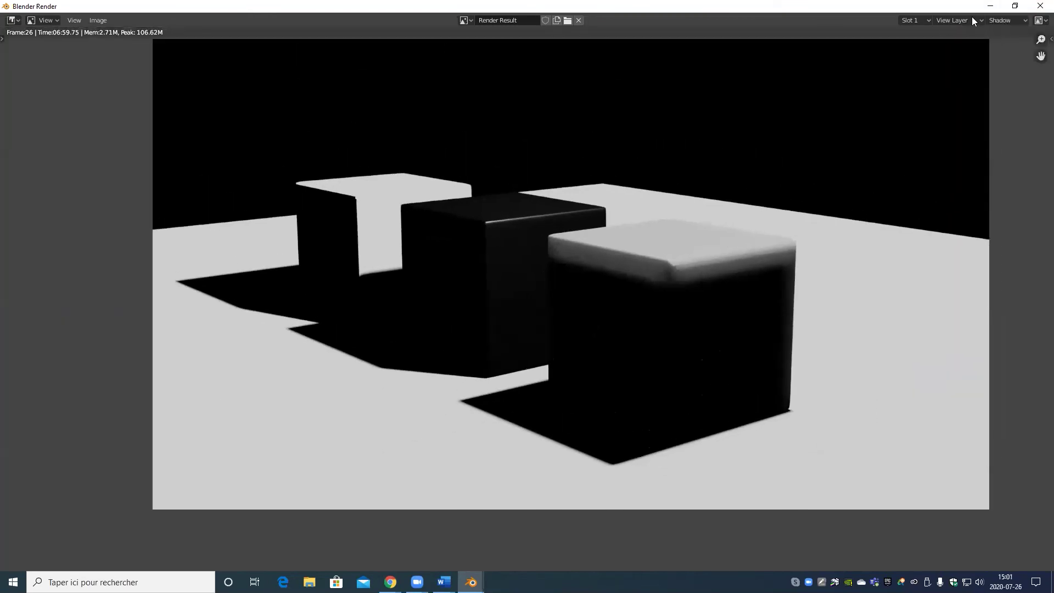
Step: Display the Mist pass of the render and view the whole image
click(1009, 20)
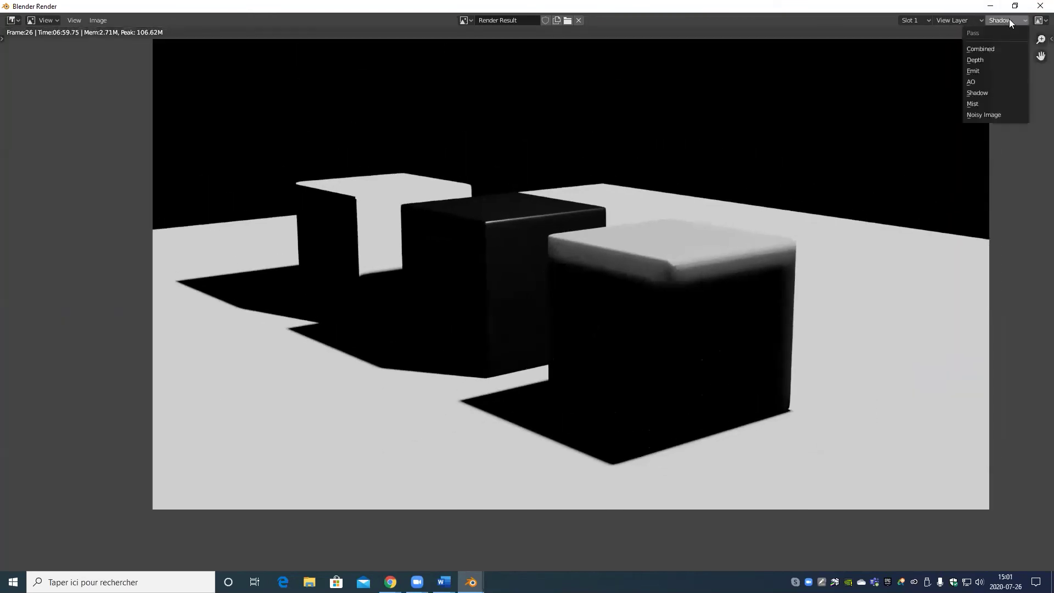
click(989, 103)
scroll(802, 208, down, 4)
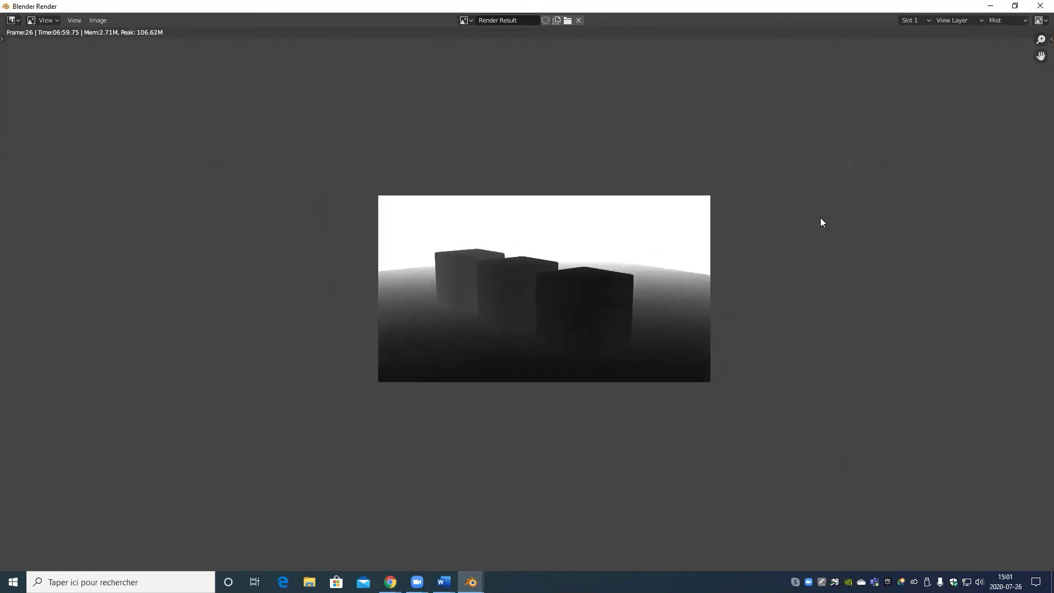
Step: Examine the Mist pass of the three cubes up close and close the render window
scroll(557, 279, up, 4)
middle_drag(557, 273, 532, 310)
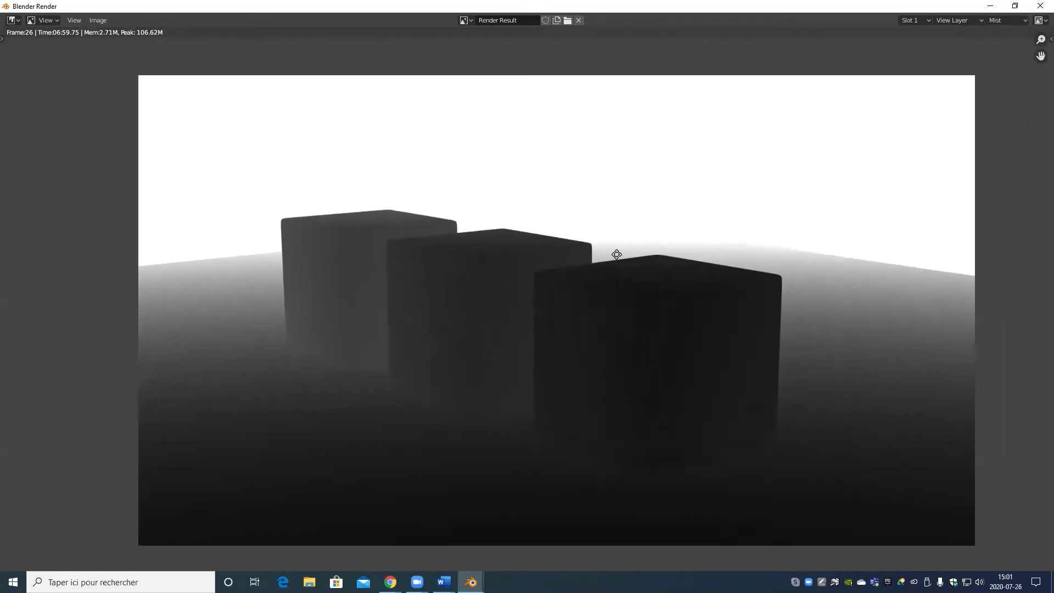
click(1007, 20)
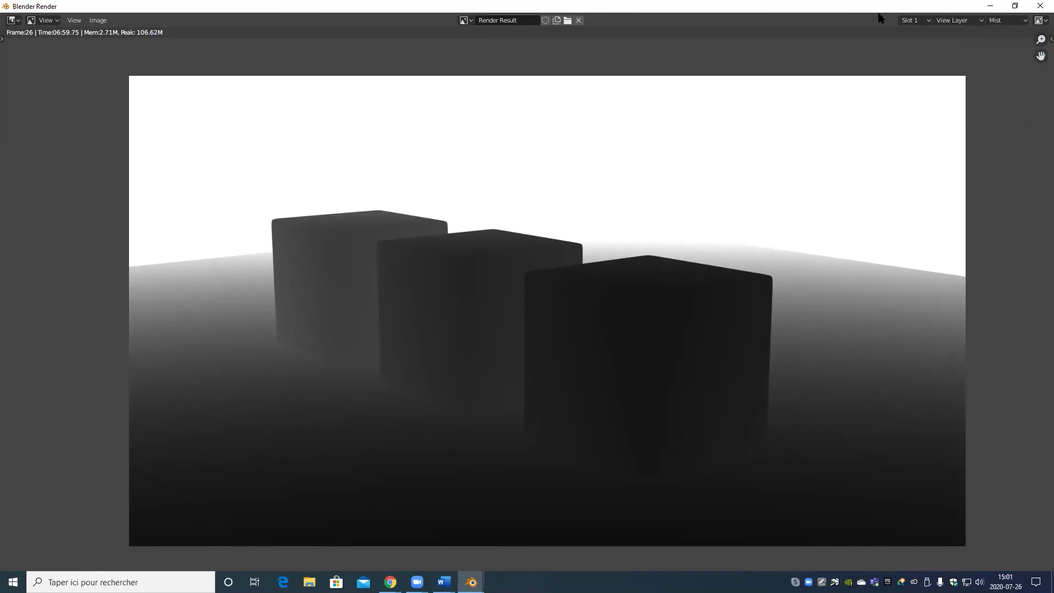
double_click(849, 10)
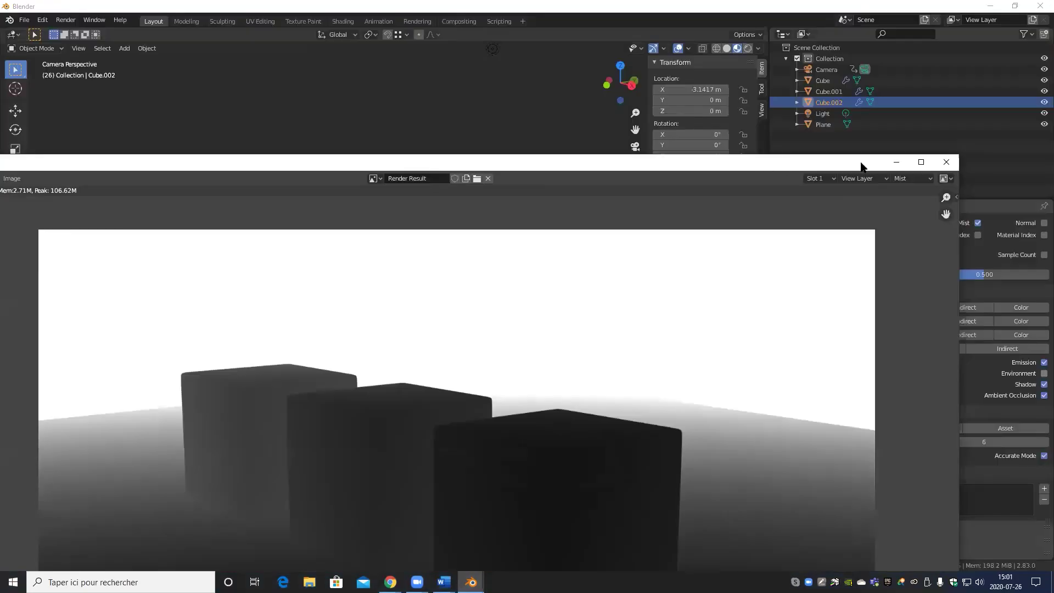
click(944, 163)
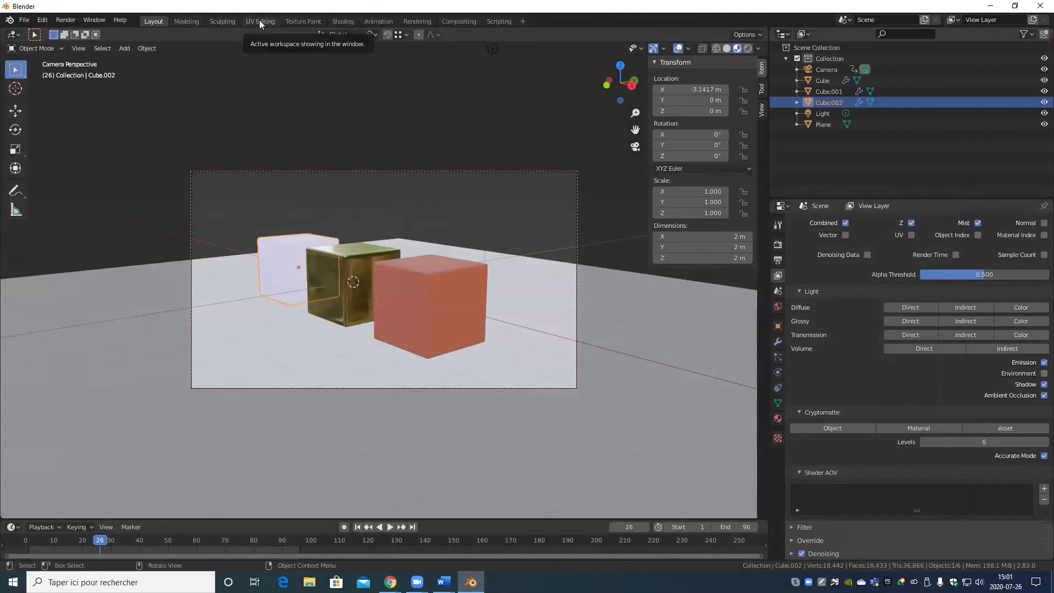
Step: Switch to the Compositing workspace and enable Use Nodes for the scene
click(420, 22)
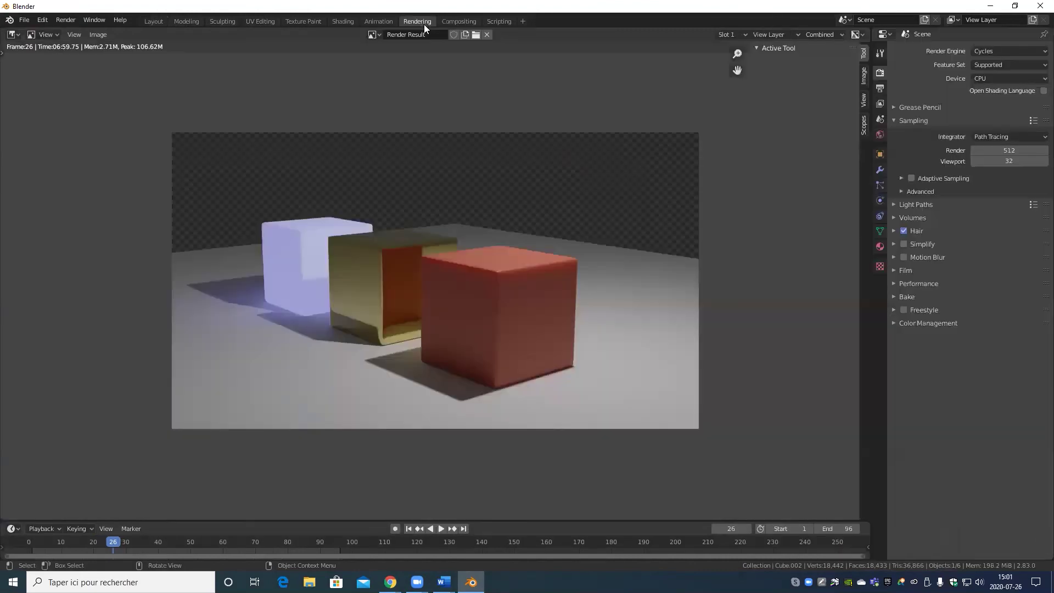
click(456, 23)
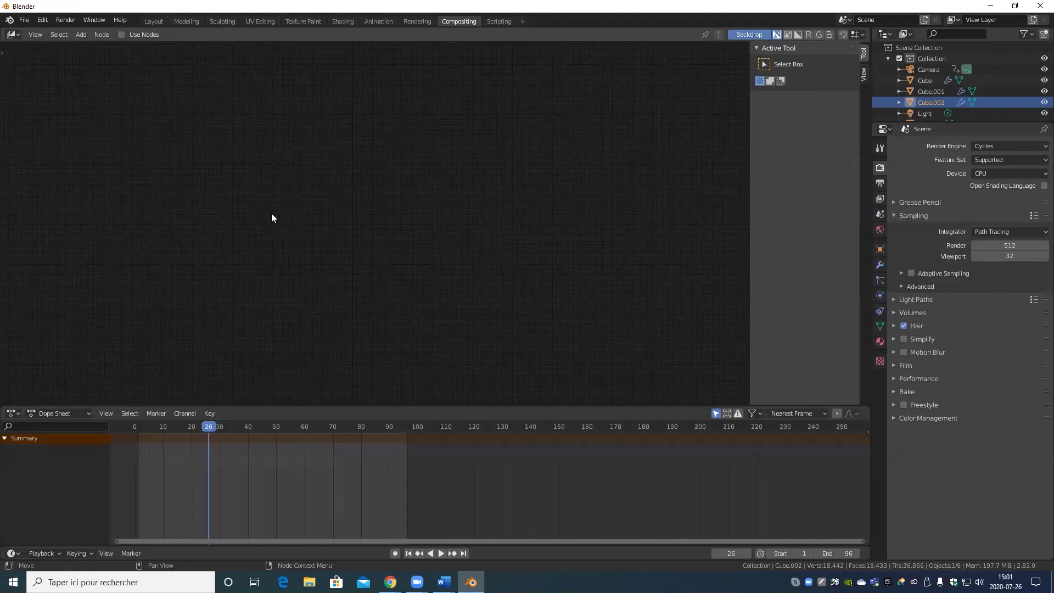
middle_drag(274, 236, 640, 337)
click(121, 36)
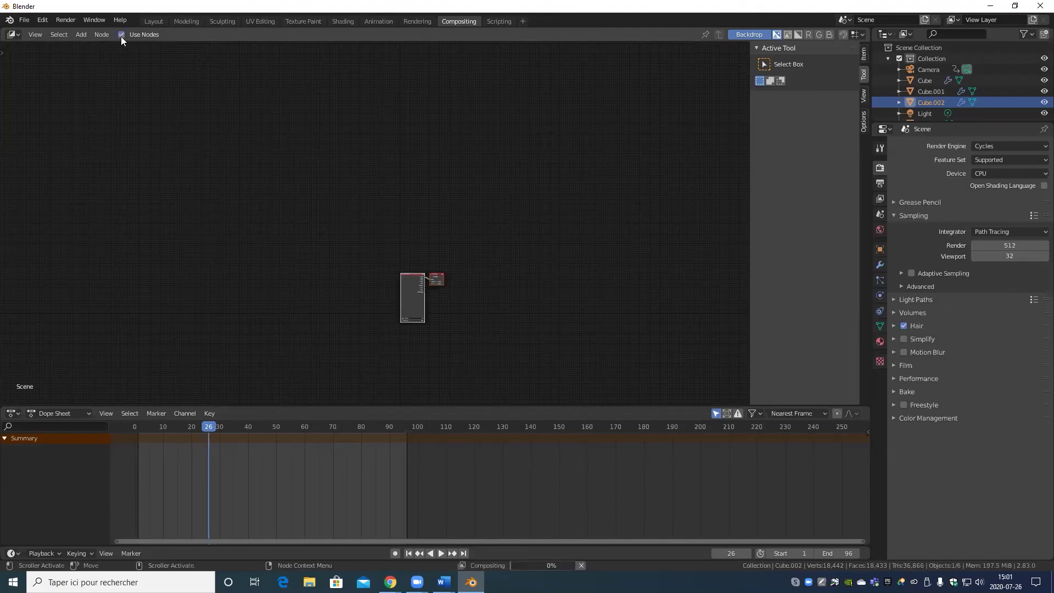
Step: Spread the Render Layers and Composite nodes far apart to leave room between them
scroll(472, 296, up, 6)
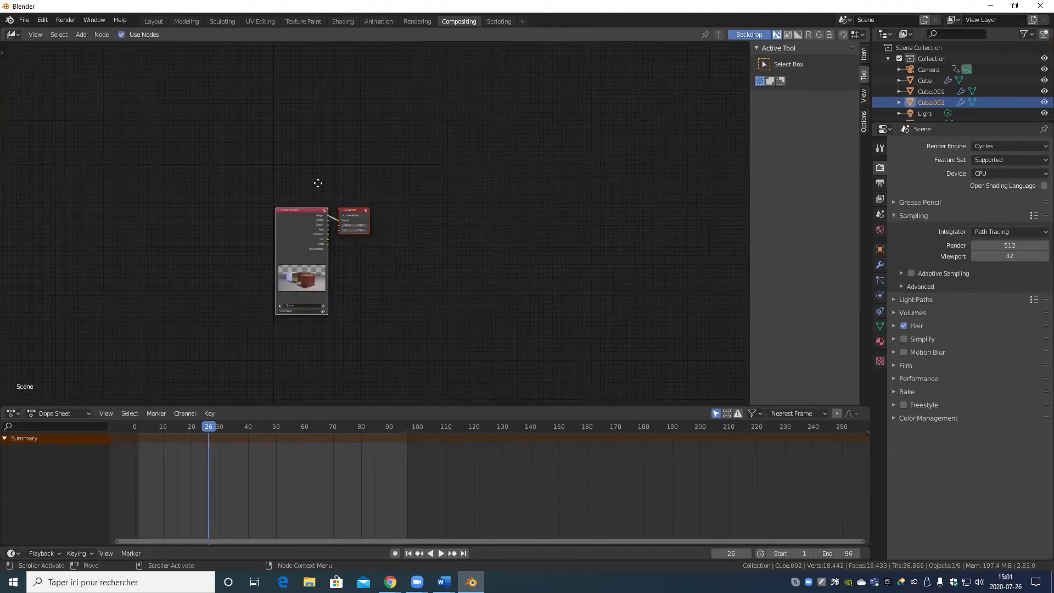
middle_drag(301, 282, 612, 225)
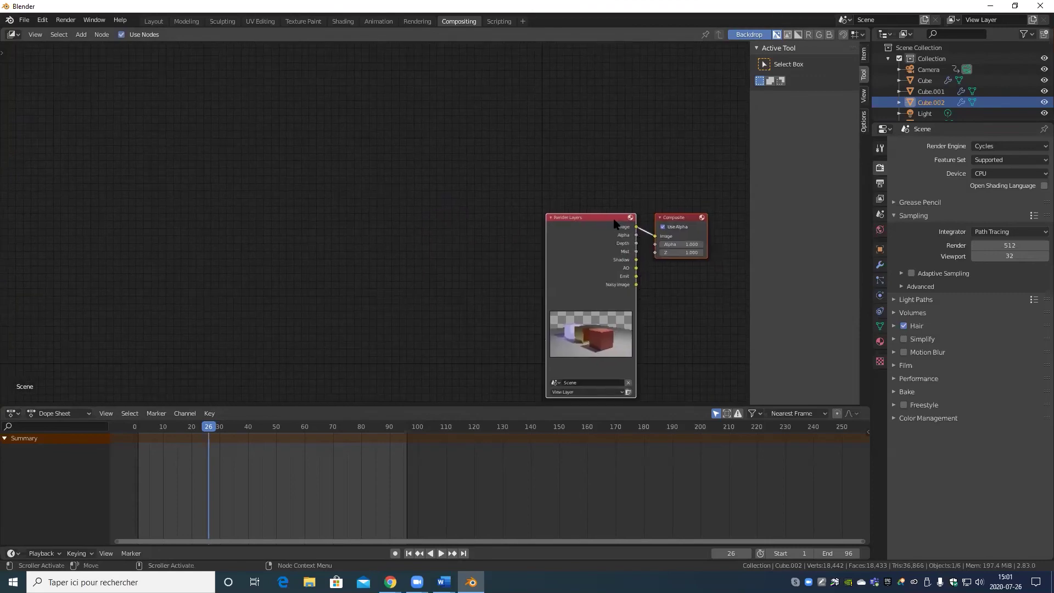
drag(612, 225, 467, 125)
scroll(534, 247, down, 3)
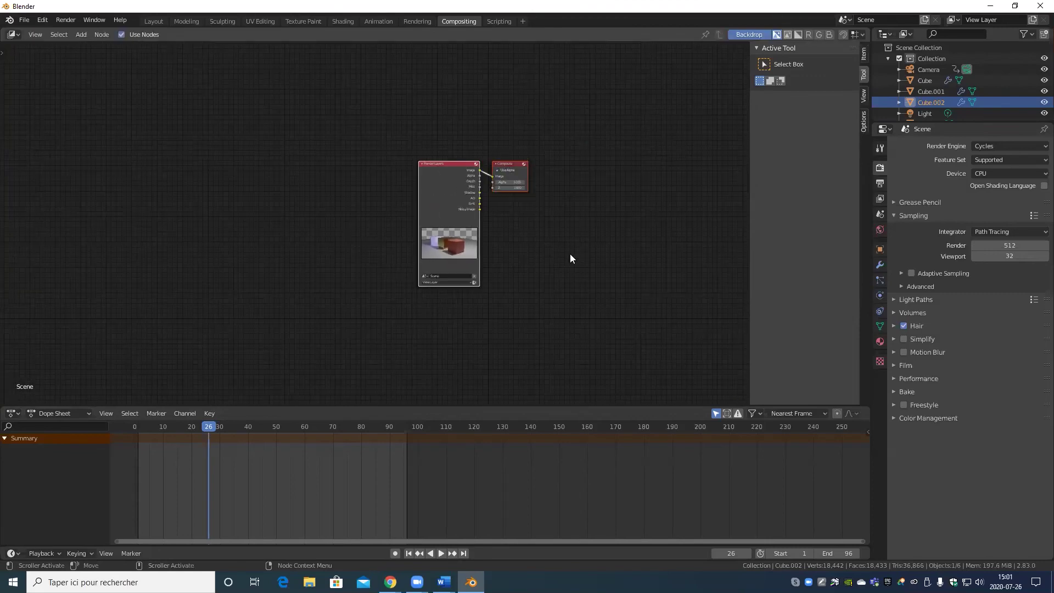
drag(421, 231, 37, 250)
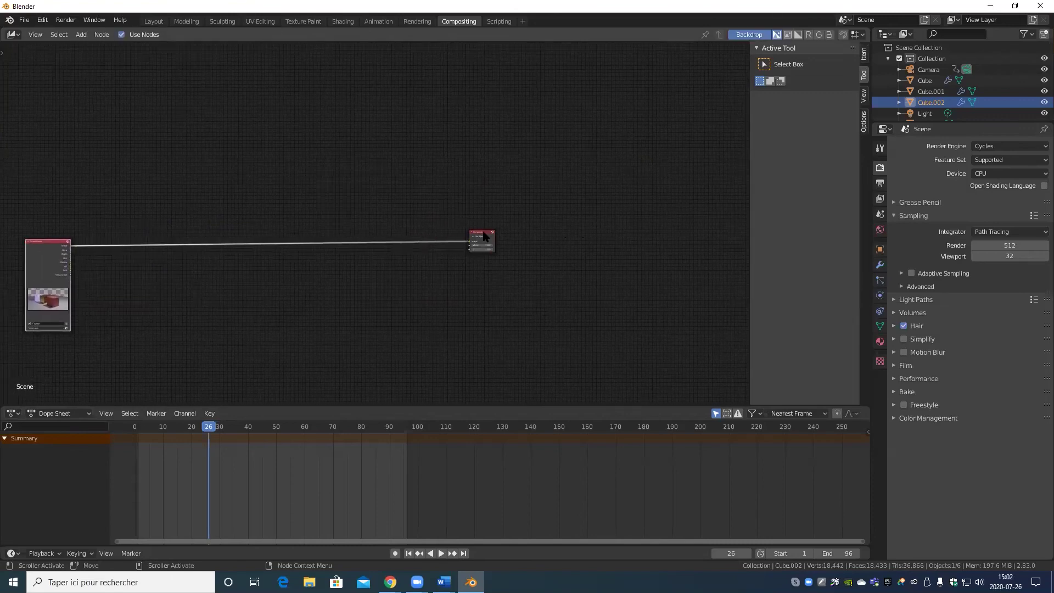
drag(488, 236, 715, 237)
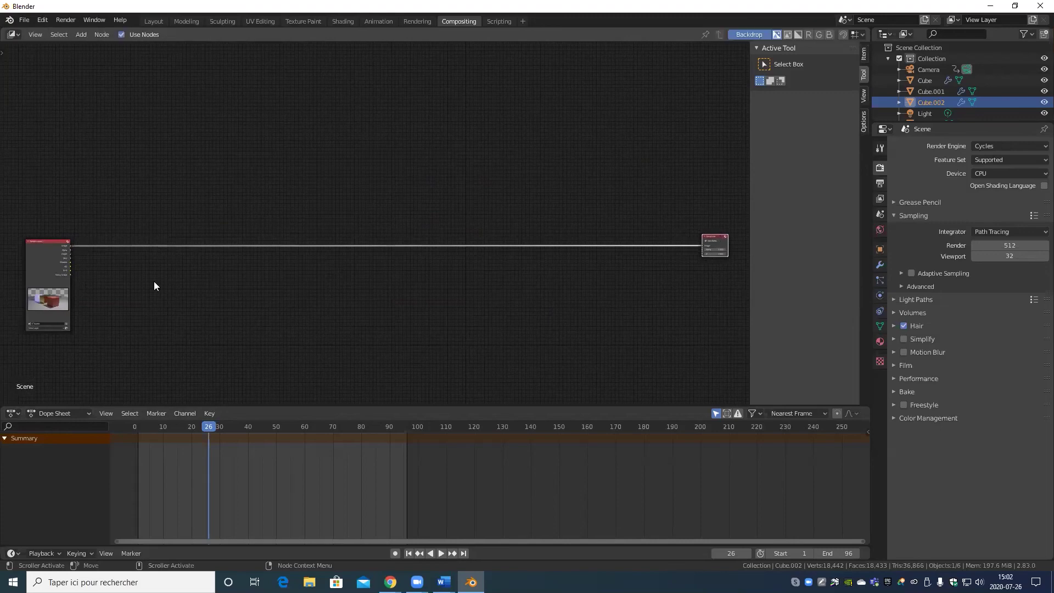
Step: Examine the Render Layers node, its link and the Composite node's inputs up close
ctrl+scroll(277, 295, left, 6)
scroll(274, 293, up, 2)
scroll(269, 288, down, 5)
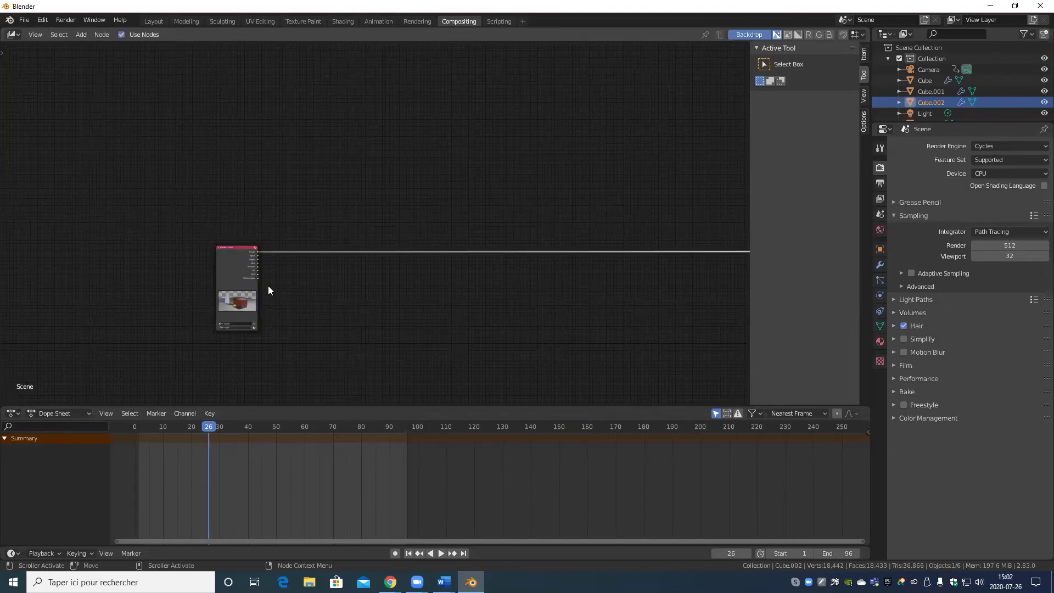
ctrl+scroll(299, 279, right, 3)
scroll(145, 294, up, 5)
middle_drag(100, 286, 104, 291)
middle_drag(529, 250, 342, 253)
scroll(547, 293, up, 5)
scroll(547, 293, up, 5)
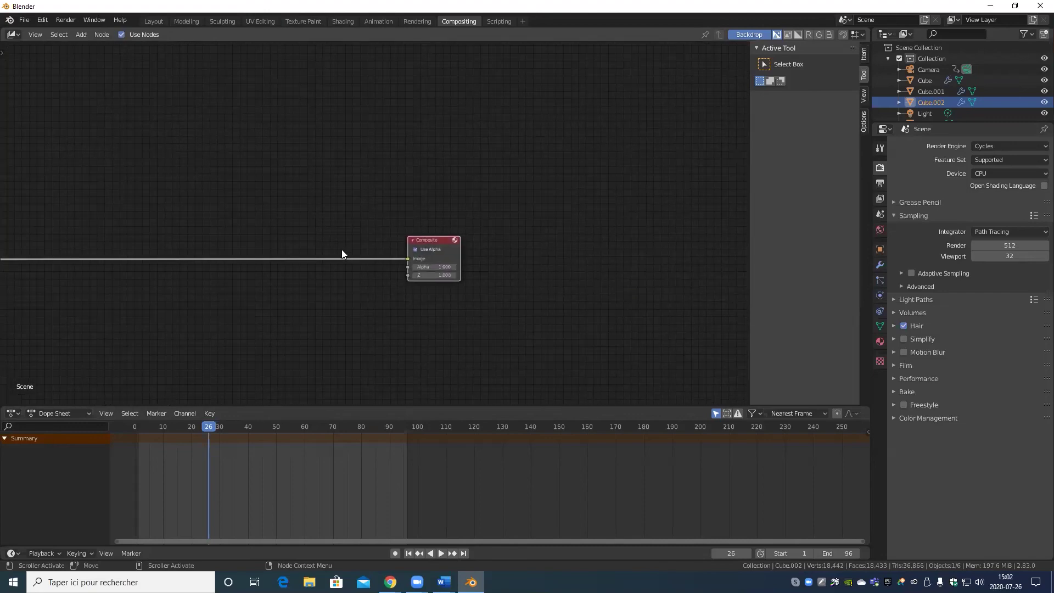
scroll(442, 296, up, 2)
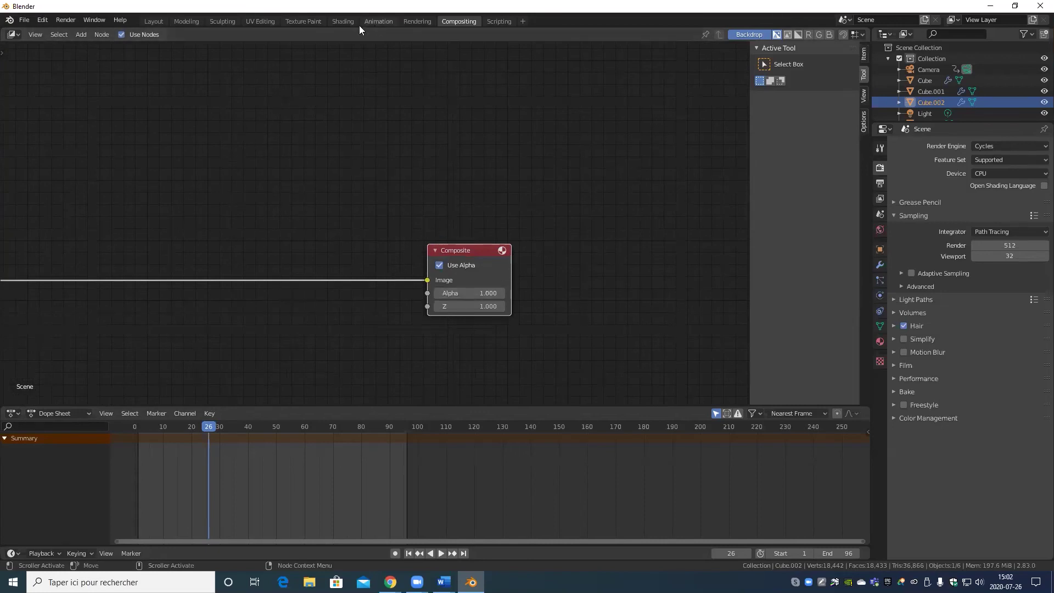
Step: Review the view layer and render pass choices for the render result in the Rendering workspace, keeping Combined displayed
click(423, 23)
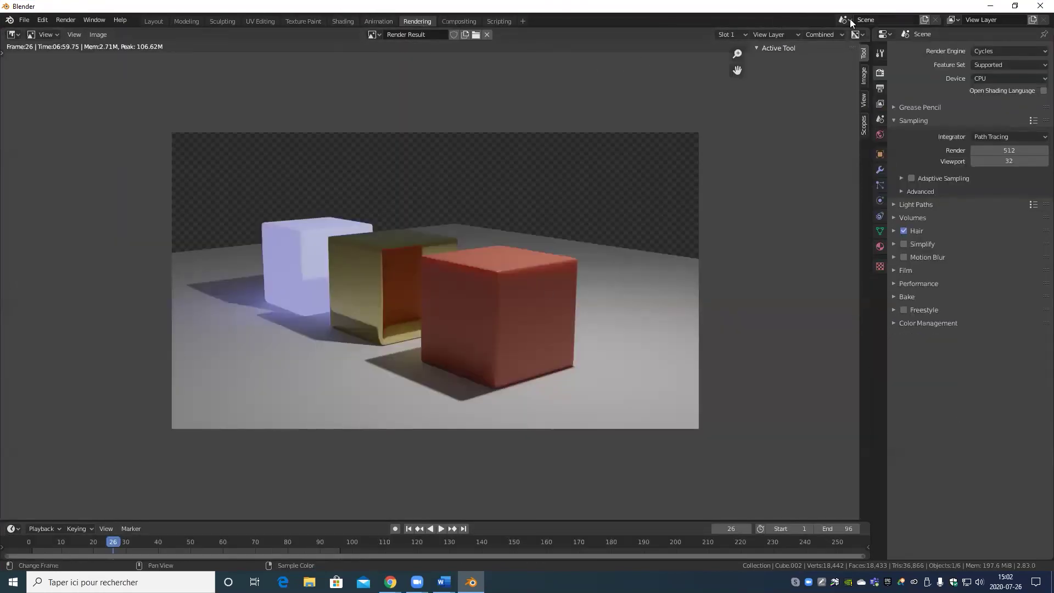
click(797, 35)
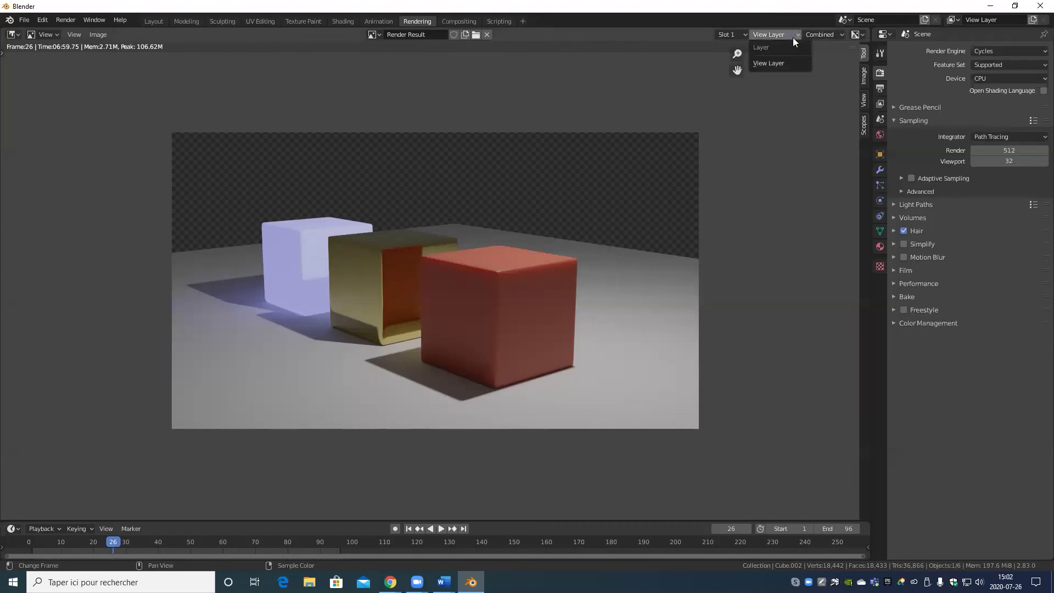
mouse_move(823, 33)
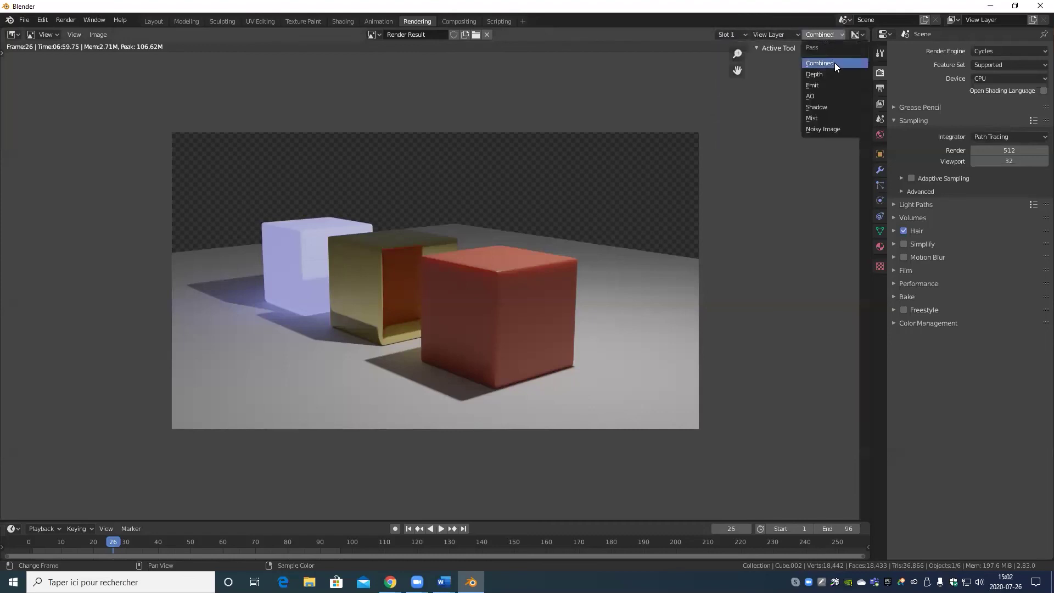
click(819, 63)
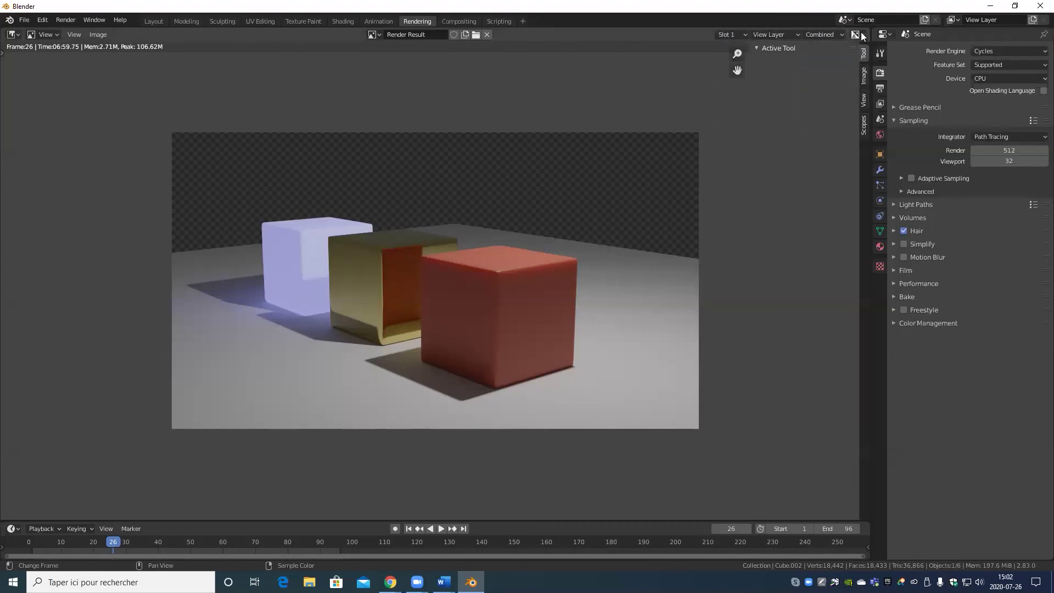
click(861, 35)
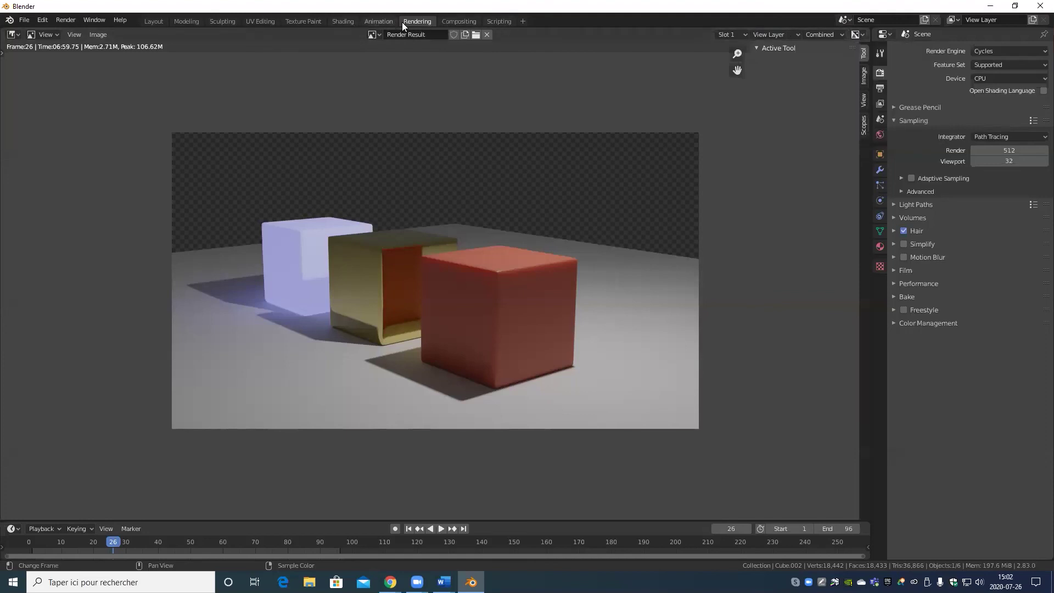
Step: Return to the Compositing workspace and examine the pass outputs of the Render Layers node, from Image to Noisy Image
click(457, 21)
scroll(265, 275, down, 4)
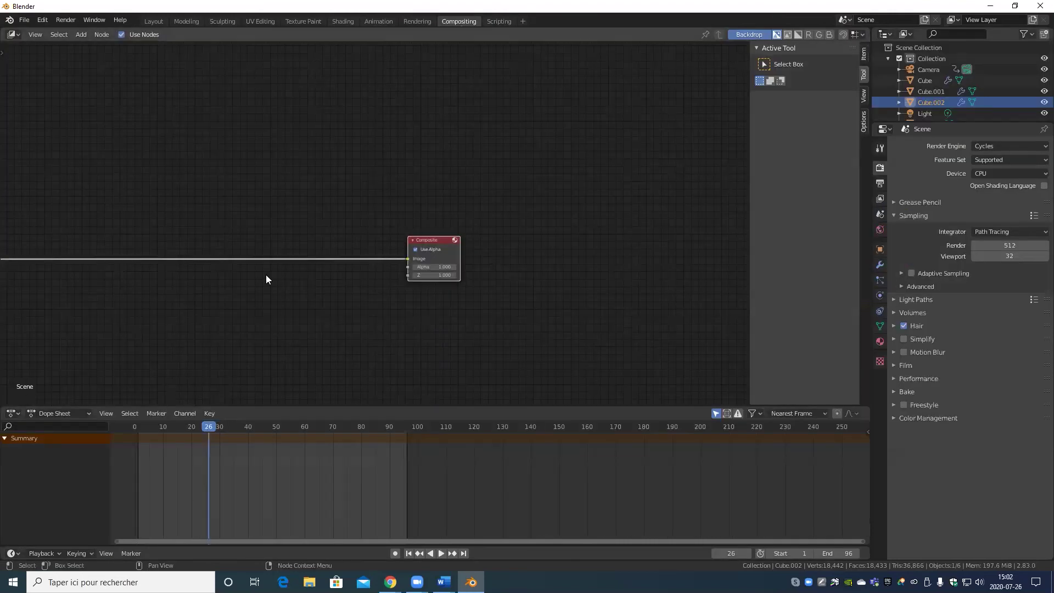
middle_drag(450, 267, 217, 286)
scroll(216, 284, up, 2)
middle_drag(133, 276, 228, 279)
scroll(111, 282, up, 1)
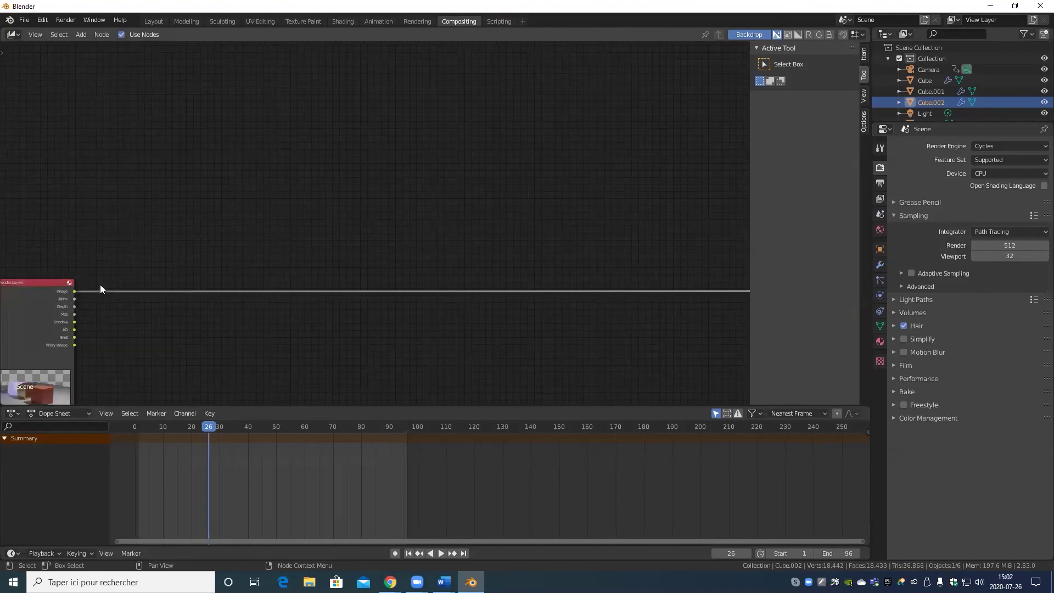
middle_drag(338, 311, 322, 279)
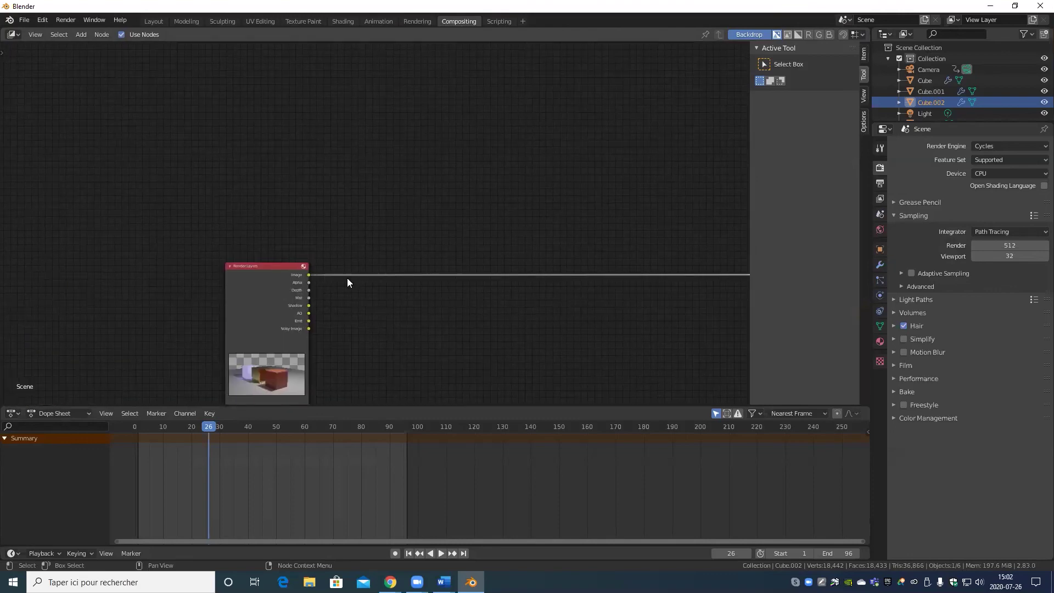
scroll(335, 268, up, 3)
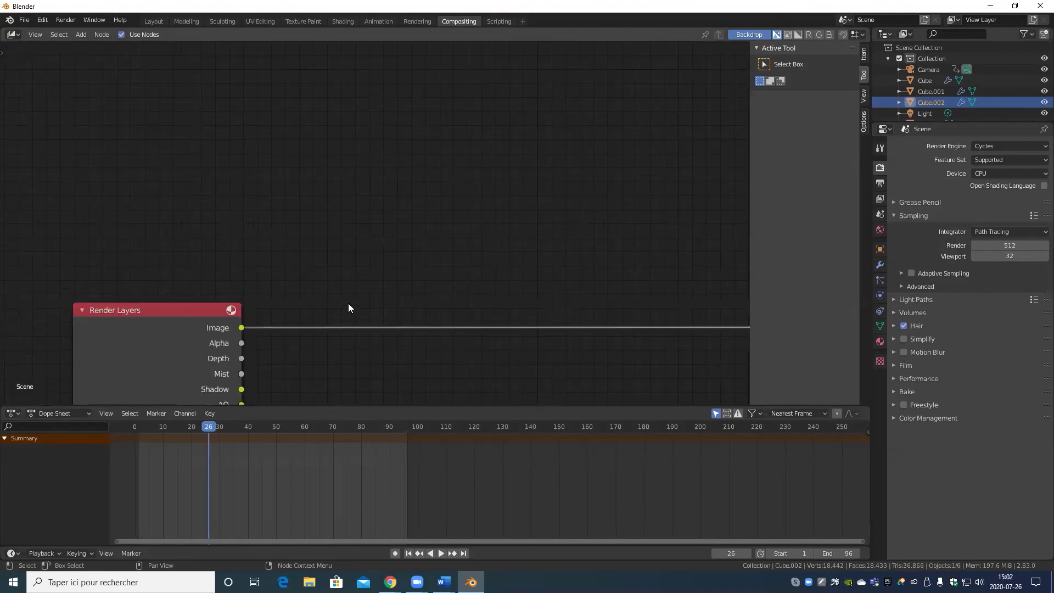
middle_drag(348, 303, 401, 112)
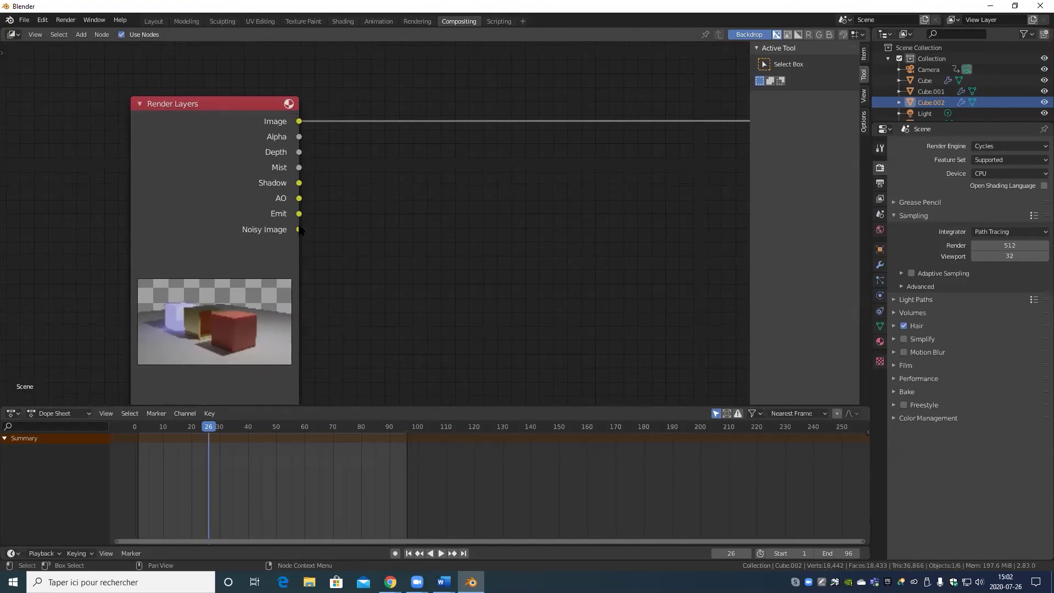
scroll(305, 272, down, 7)
scroll(454, 260, down, 3)
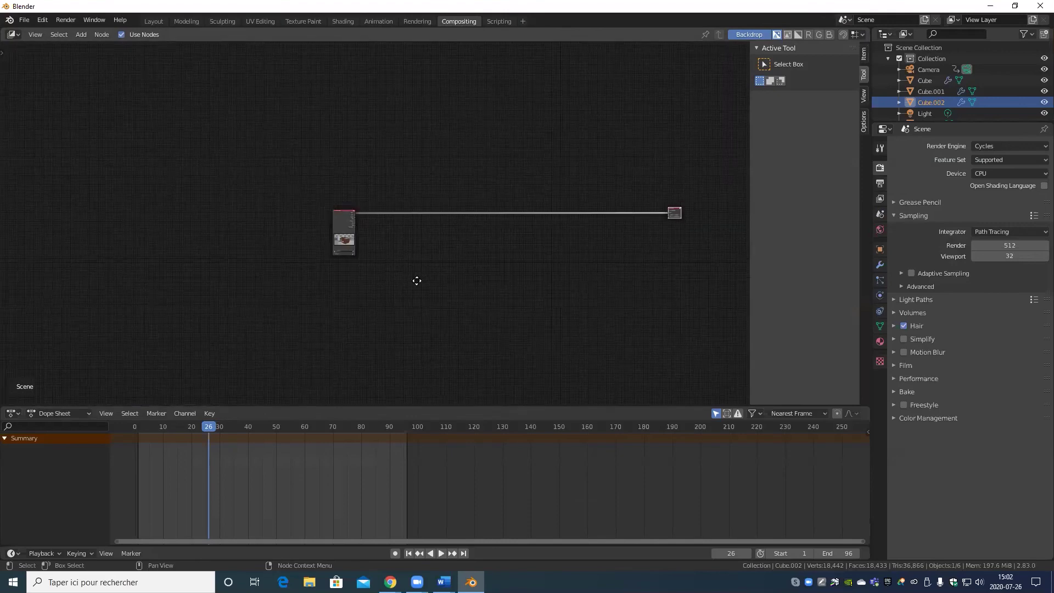
Step: Compare the material nodes in the Shading workspace with the Render Layers outputs in the Compositing workspace
click(342, 21)
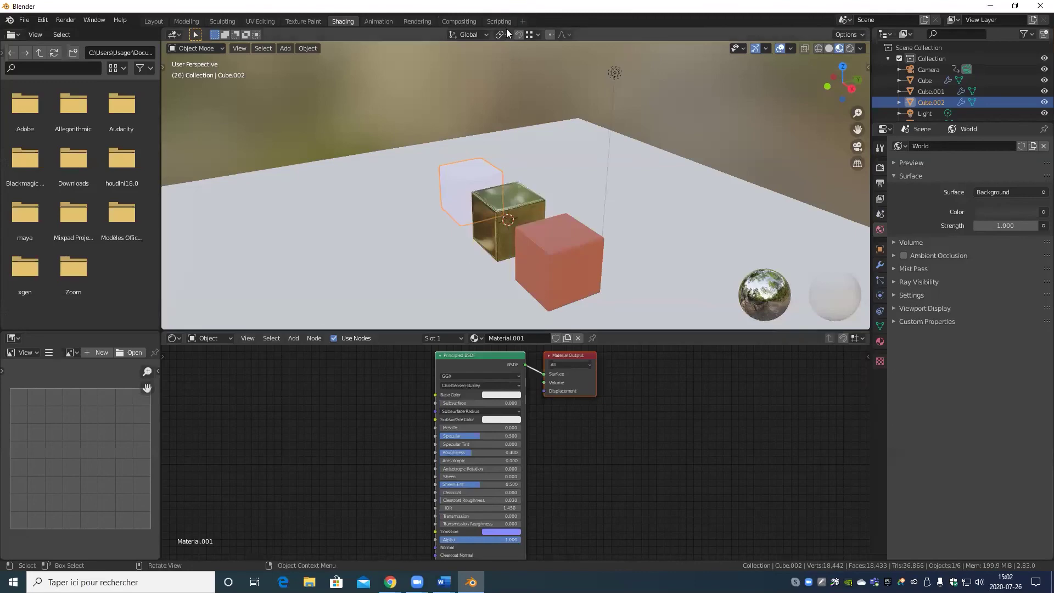
click(460, 21)
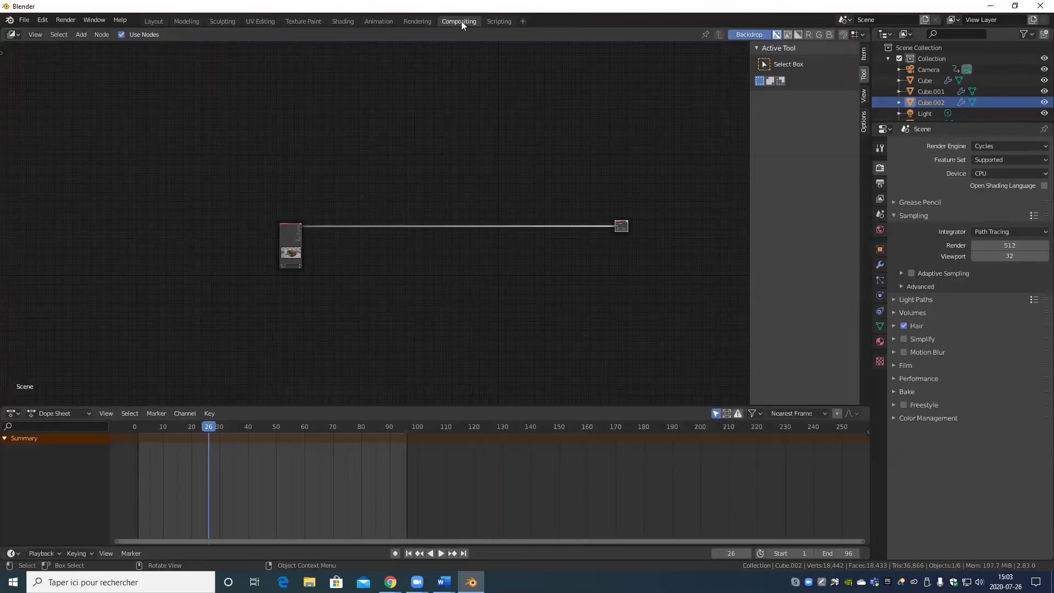
scroll(335, 242, up, 6)
ctrl+scroll(197, 295, left, 5)
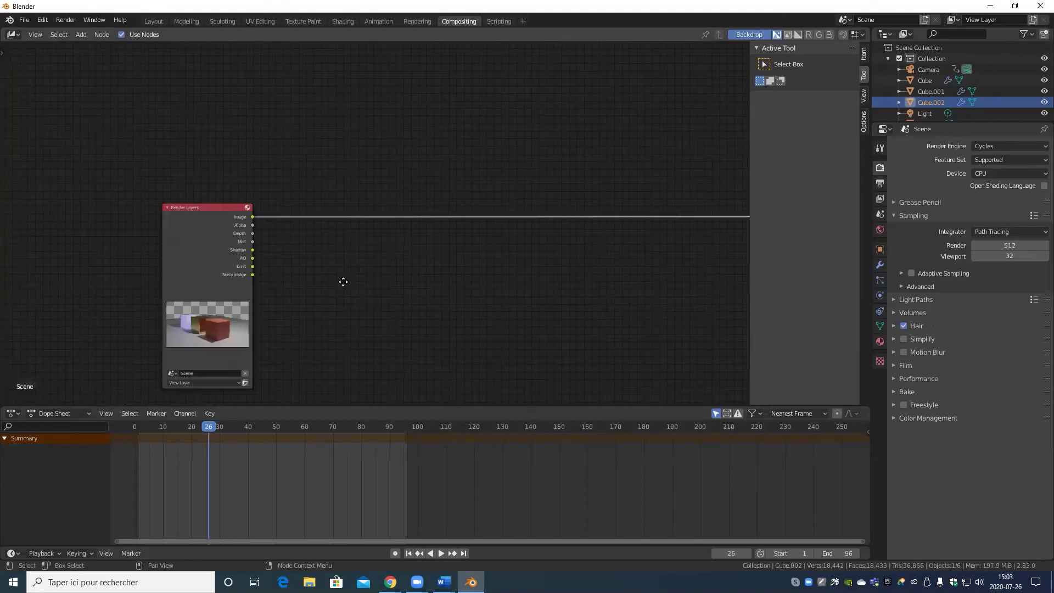
mouse_move(218, 201)
mouse_down()
mouse_move(232, 176)
mouse_move(252, 189)
mouse_move(232, 207)
mouse_up()
scroll(308, 242, up, 5)
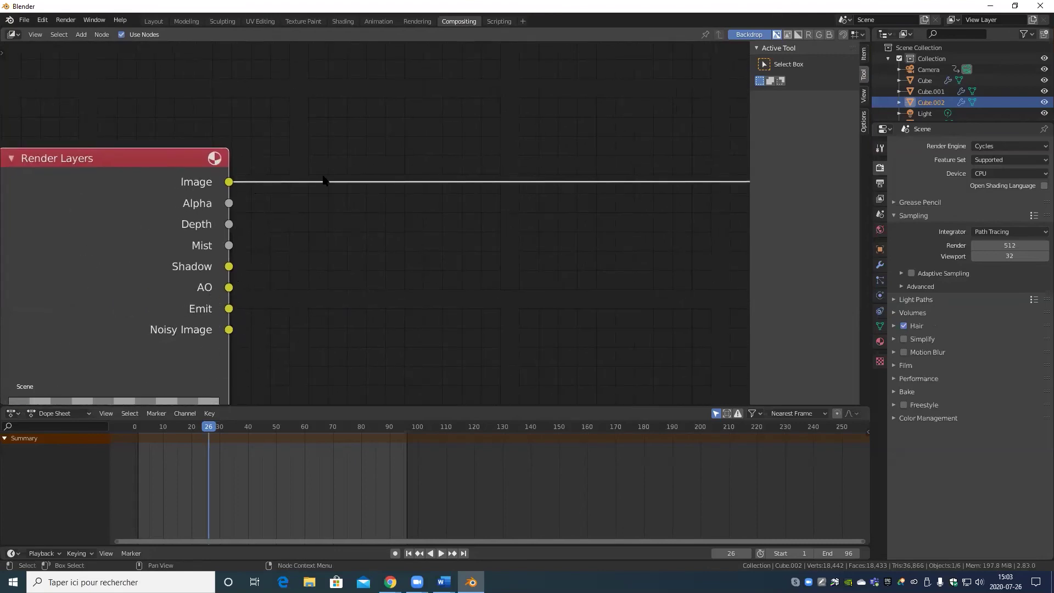
scroll(220, 335, down, 5)
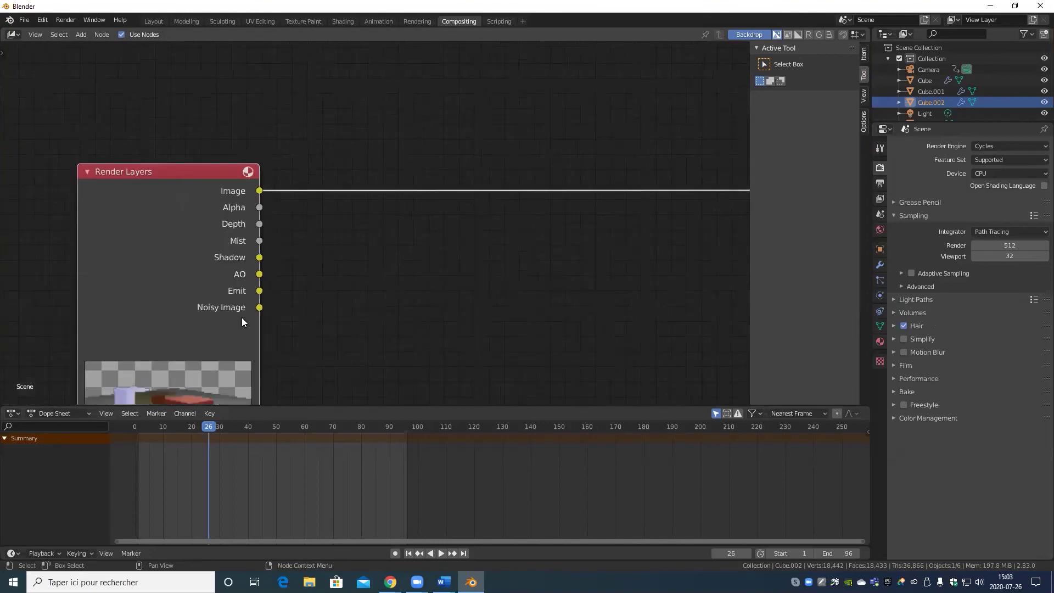
scroll(291, 312, up, 2)
scroll(351, 296, down, 3)
scroll(384, 286, down, 8)
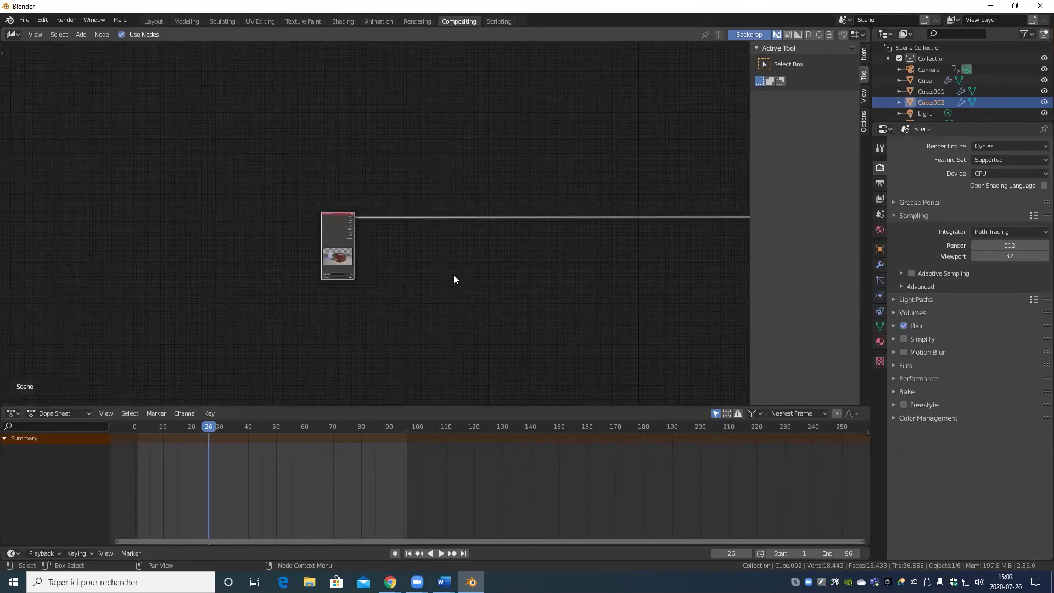
Step: Add a Viewer output node above the link beside the Render Layers node
middle_drag(504, 275, 408, 282)
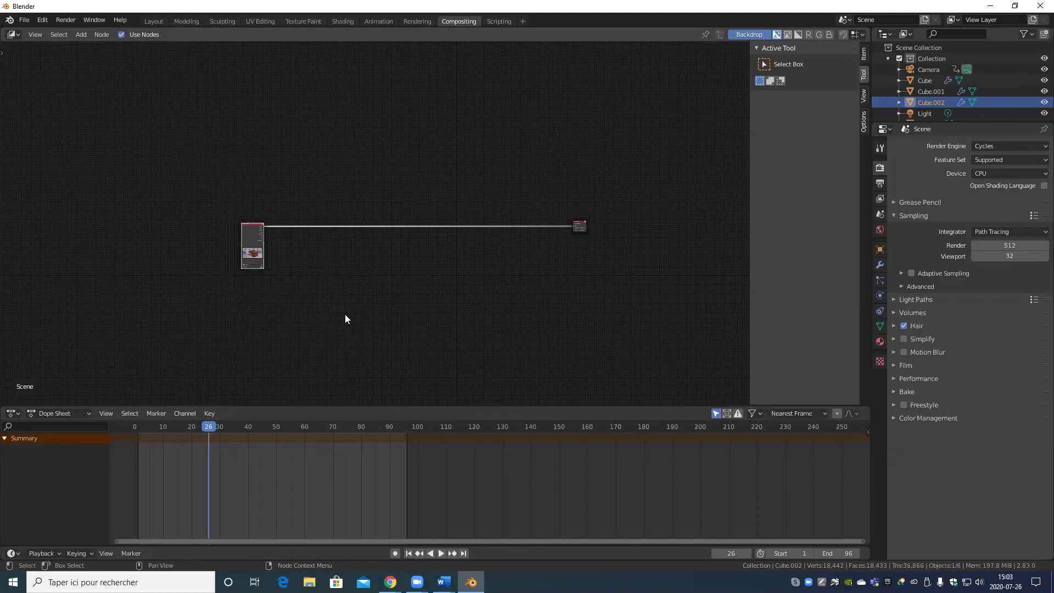
scroll(259, 339, up, 5)
scroll(266, 331, down, 3)
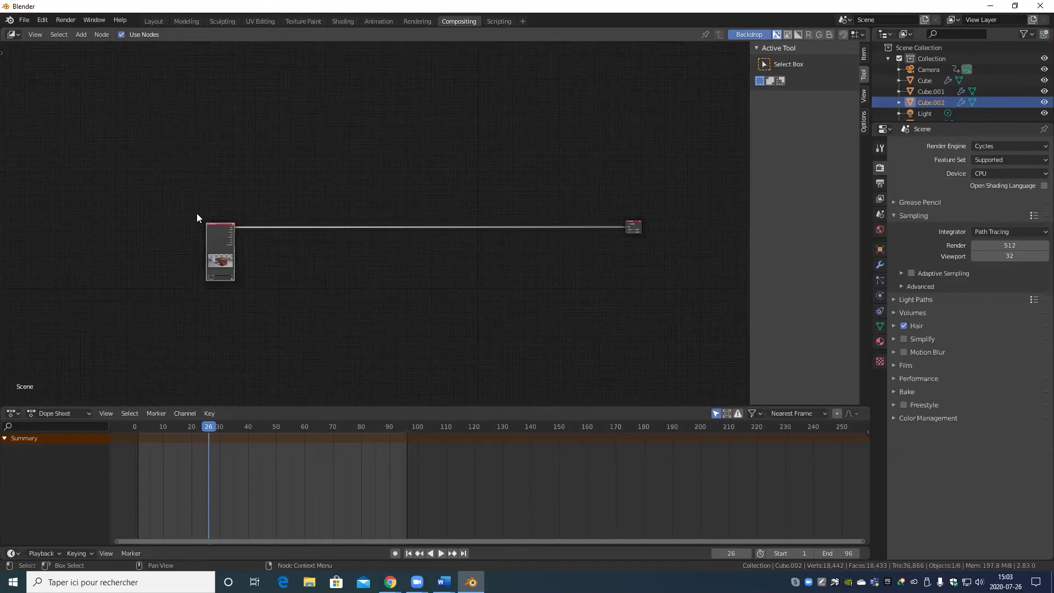
click(101, 36)
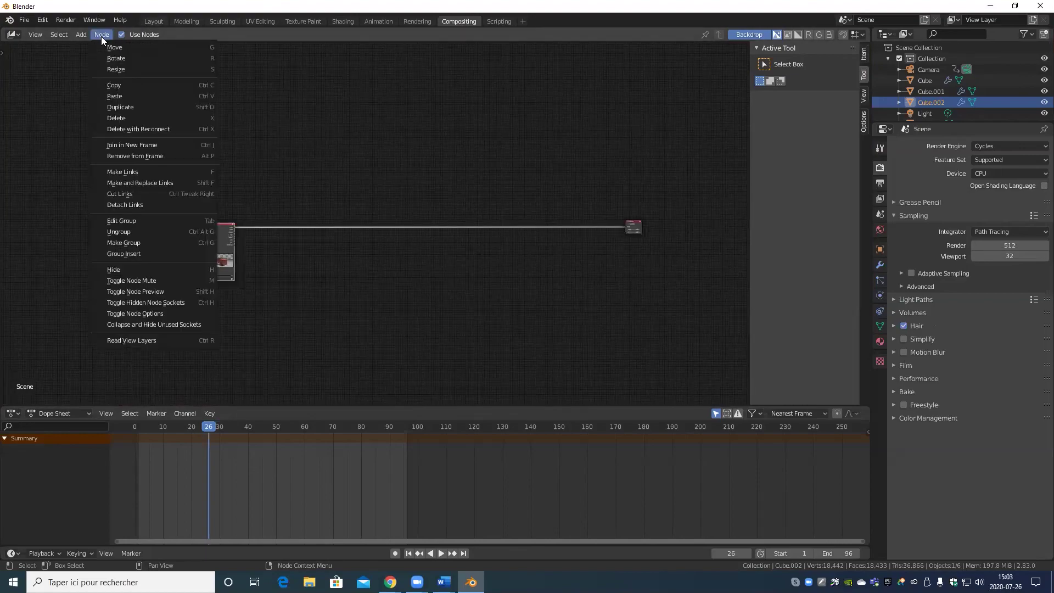
mouse_move(87, 33)
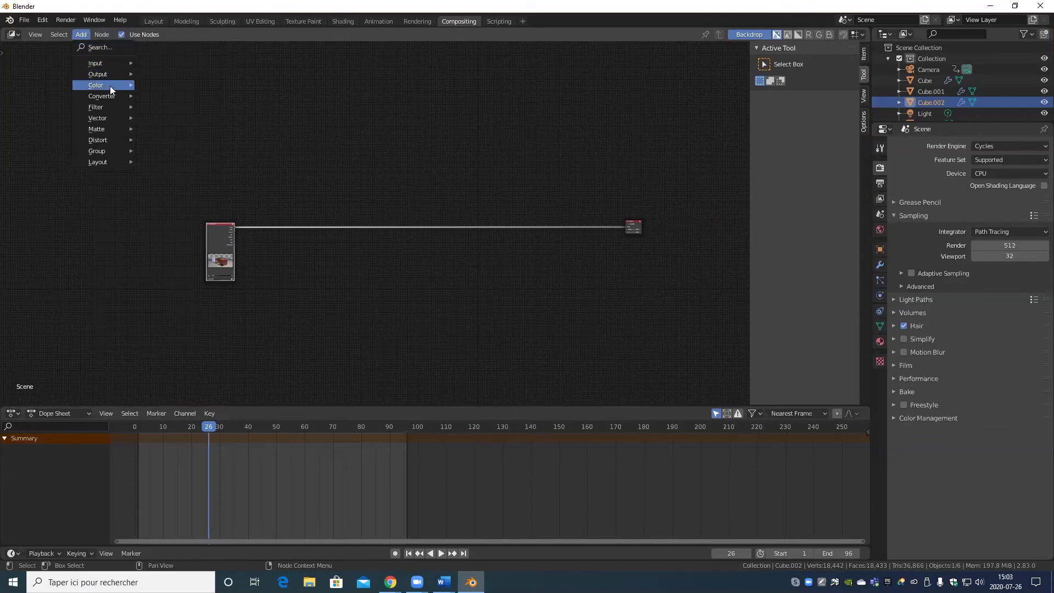
mouse_move(102, 67)
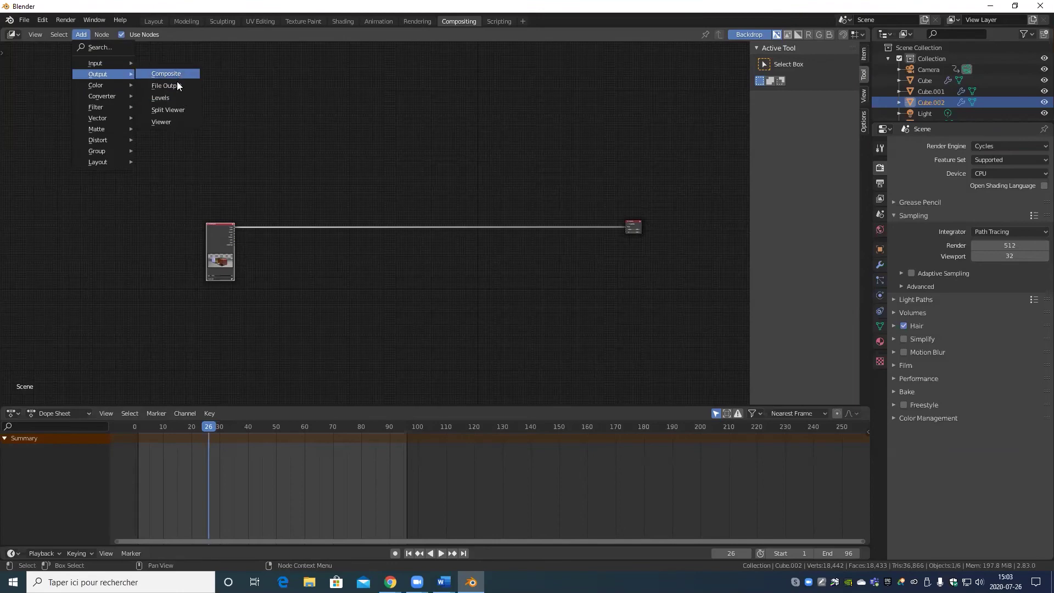
click(164, 122)
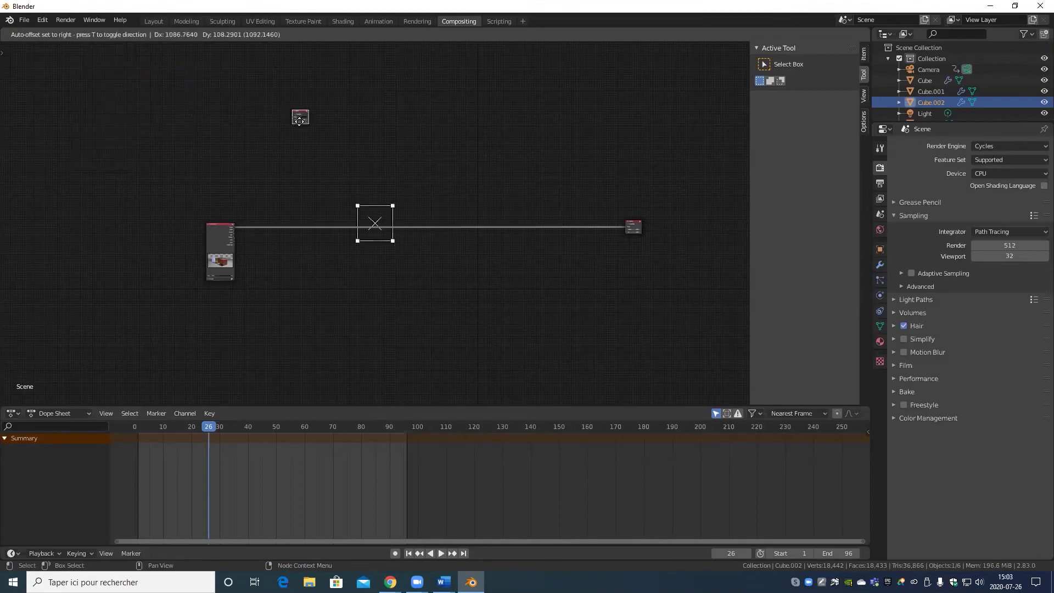
click(250, 206)
Step: Link the Render Layers node's Image output to the Viewer node's Image input
scroll(238, 254, up, 3)
scroll(113, 288, up, 3)
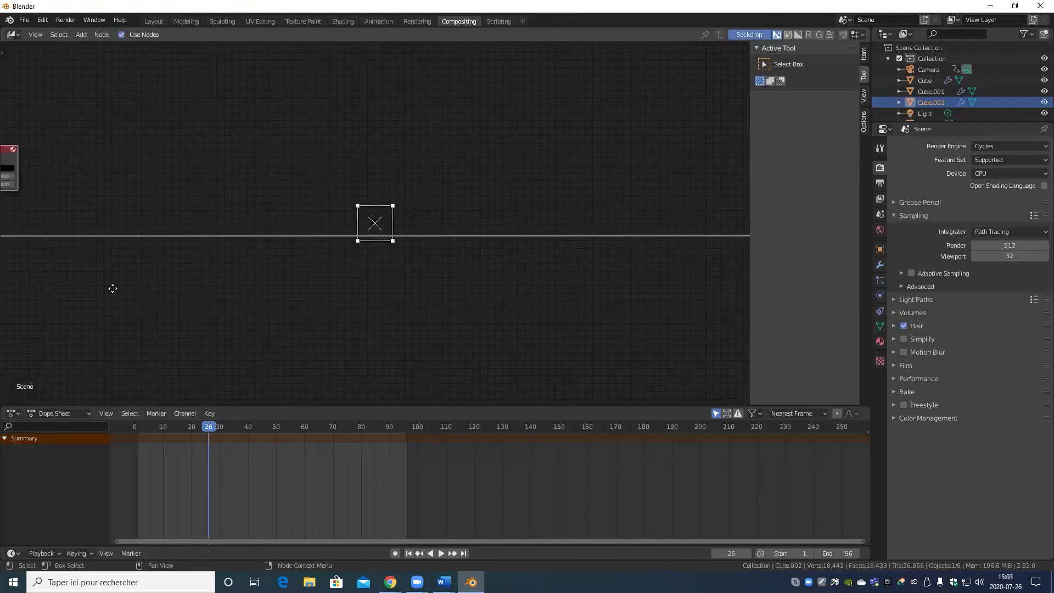
middle_drag(113, 287, 407, 298)
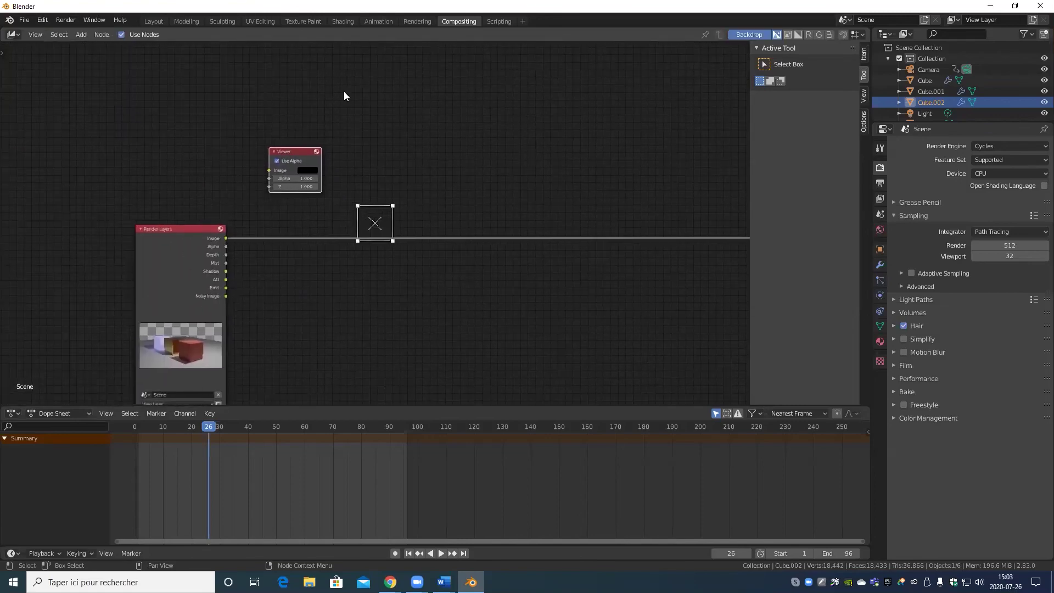
scroll(186, 267, up, 2)
middle_drag(186, 267, 273, 309)
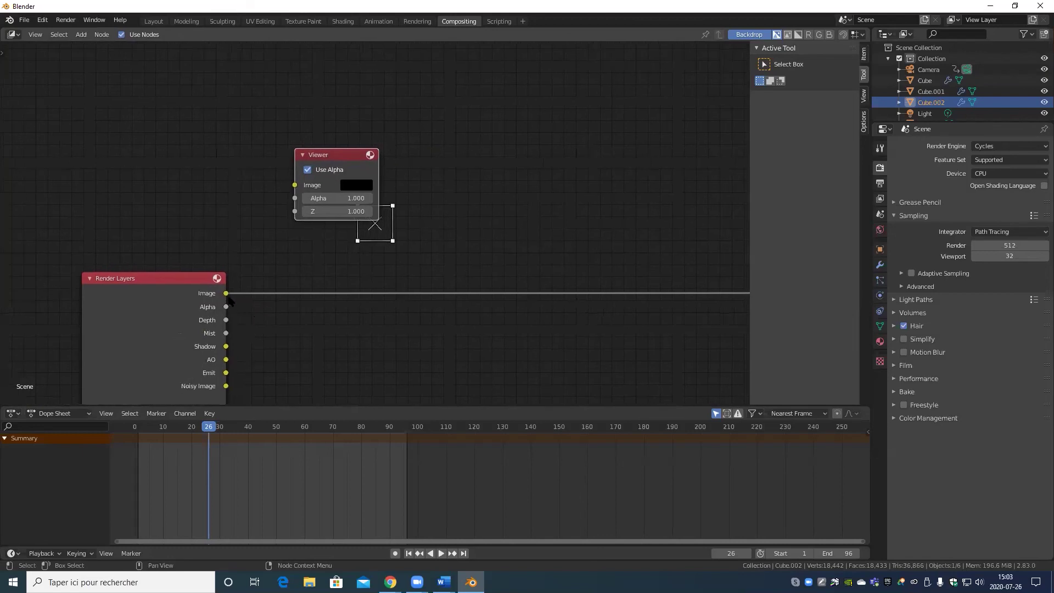
drag(225, 294, 295, 185)
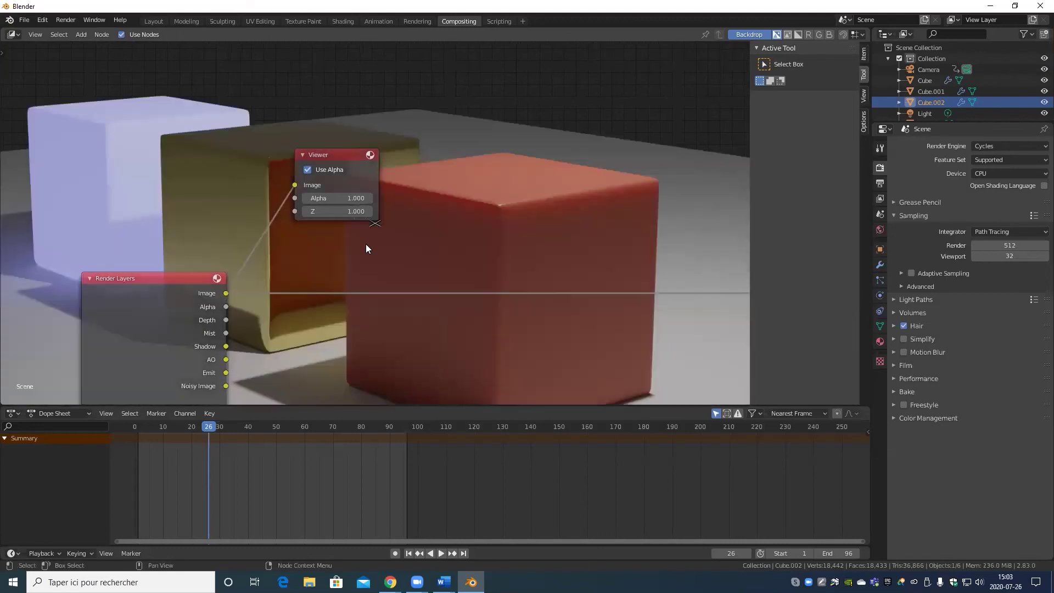
Step: Replace the Viewer node's Image input with the Noisy Image output of the Render Layers node
scroll(549, 200, up, 4)
scroll(551, 199, down, 6)
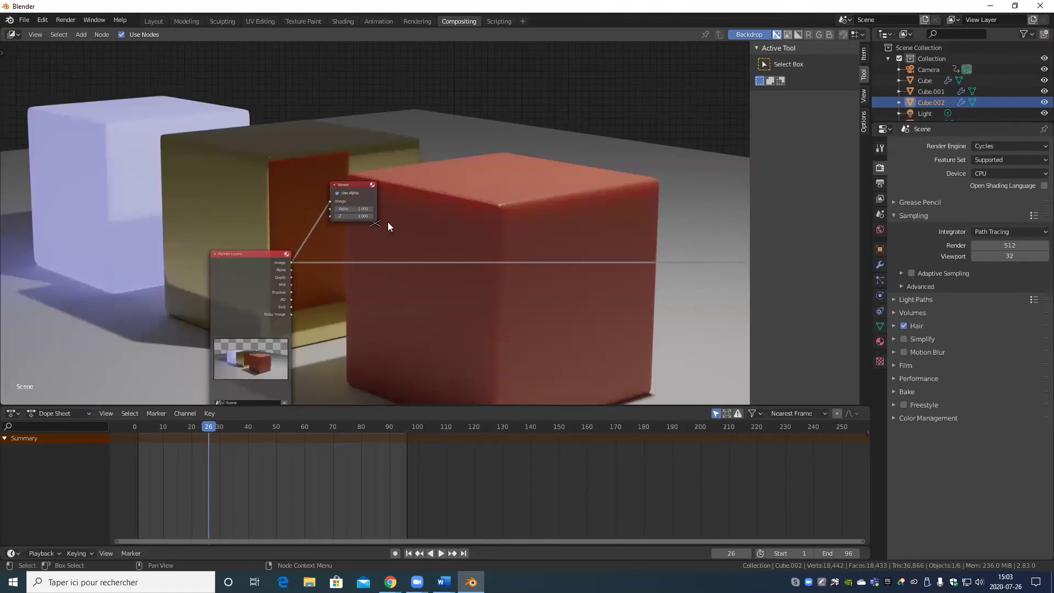
scroll(388, 221, up, 3)
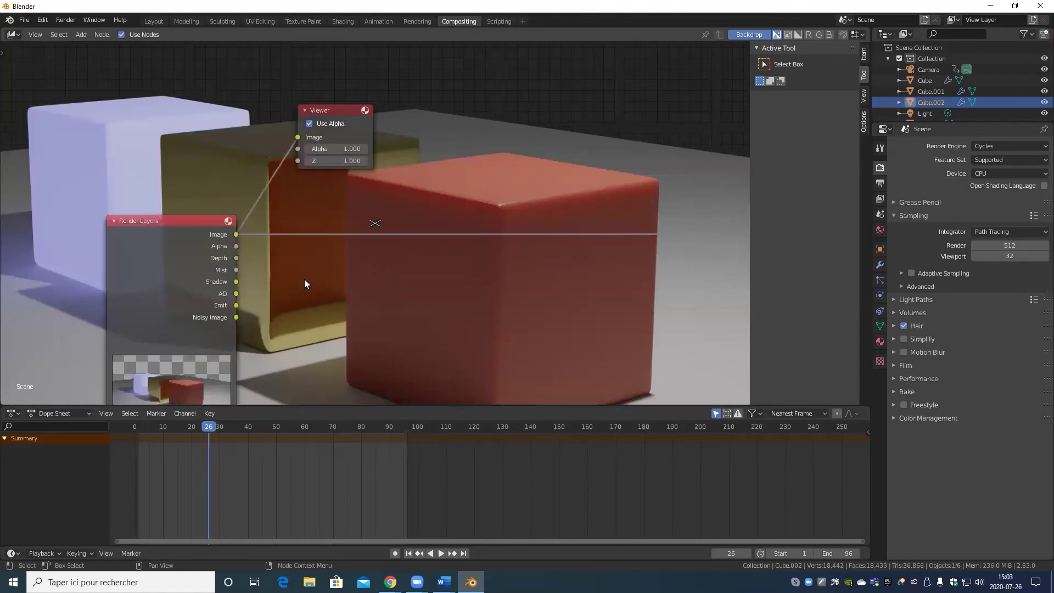
scroll(304, 281, up, 3)
scroll(293, 255, down, 3)
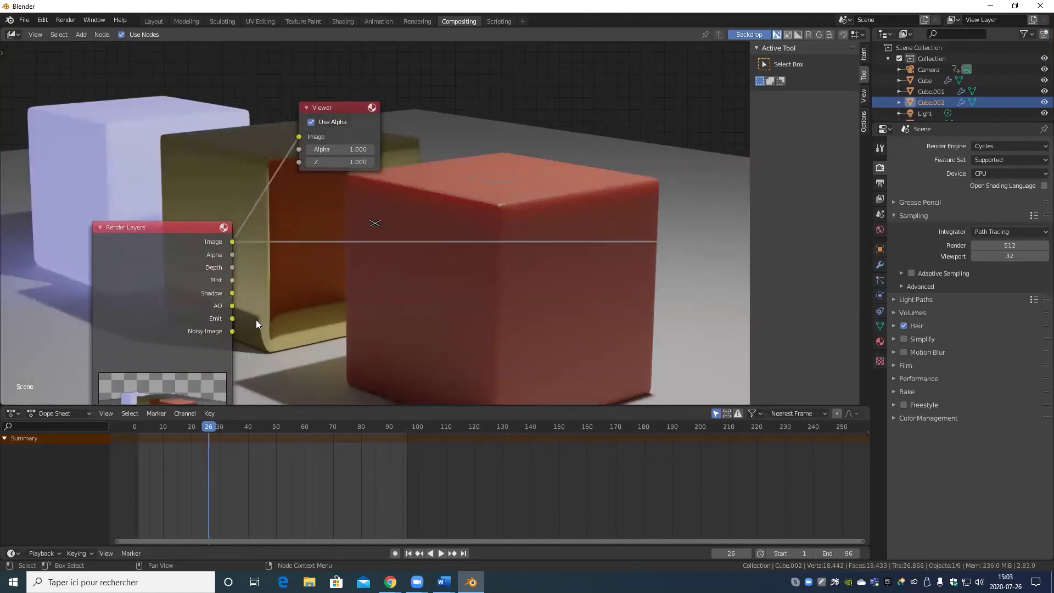
drag(242, 314, 384, 152)
drag(230, 332, 299, 138)
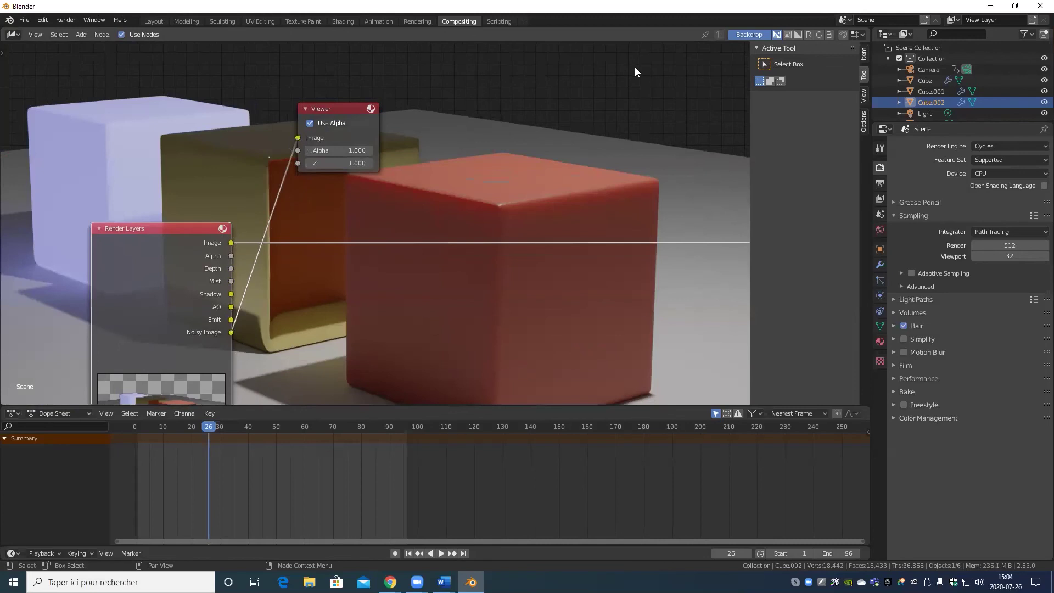
Step: Feed the Emit output and finally the AO output of the Render Layers node into the Viewer's Image input, and examine the backdrop
scroll(536, 189, up, 2)
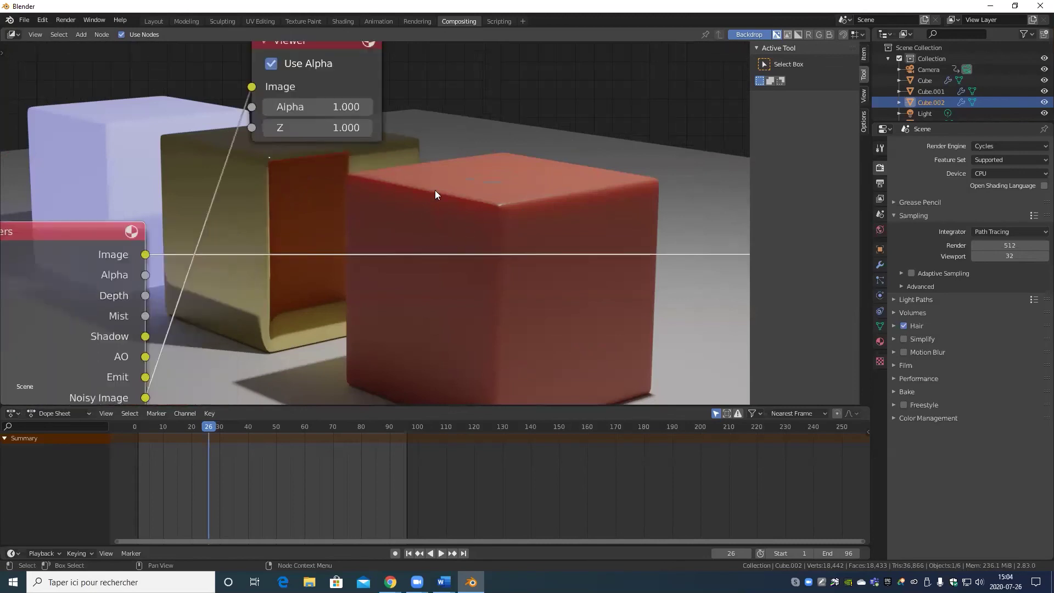
scroll(472, 247, down, 2)
middle_drag(394, 296, 416, 287)
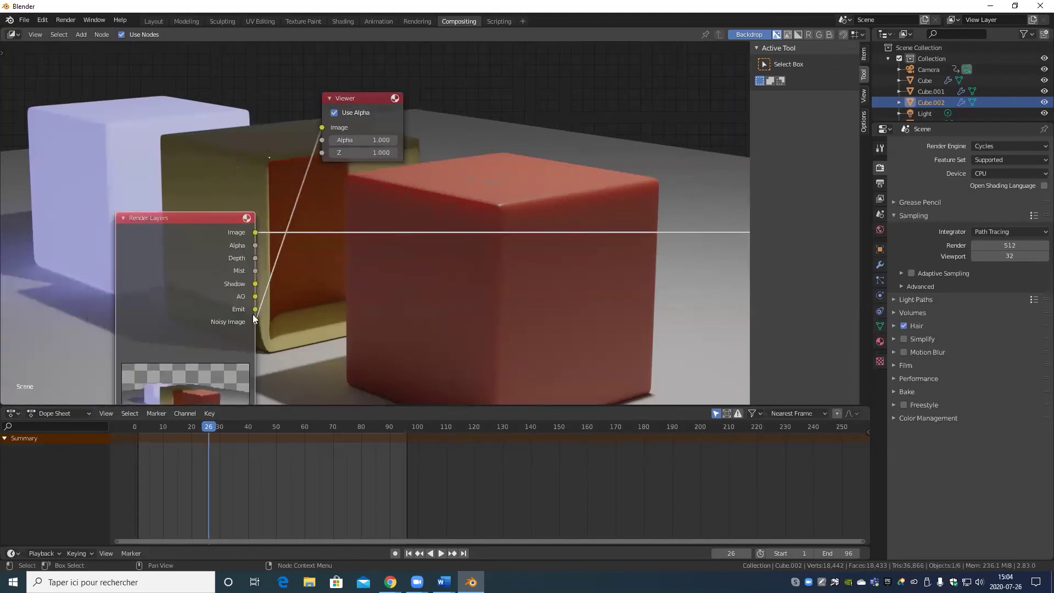
drag(253, 310, 322, 127)
drag(255, 295, 322, 127)
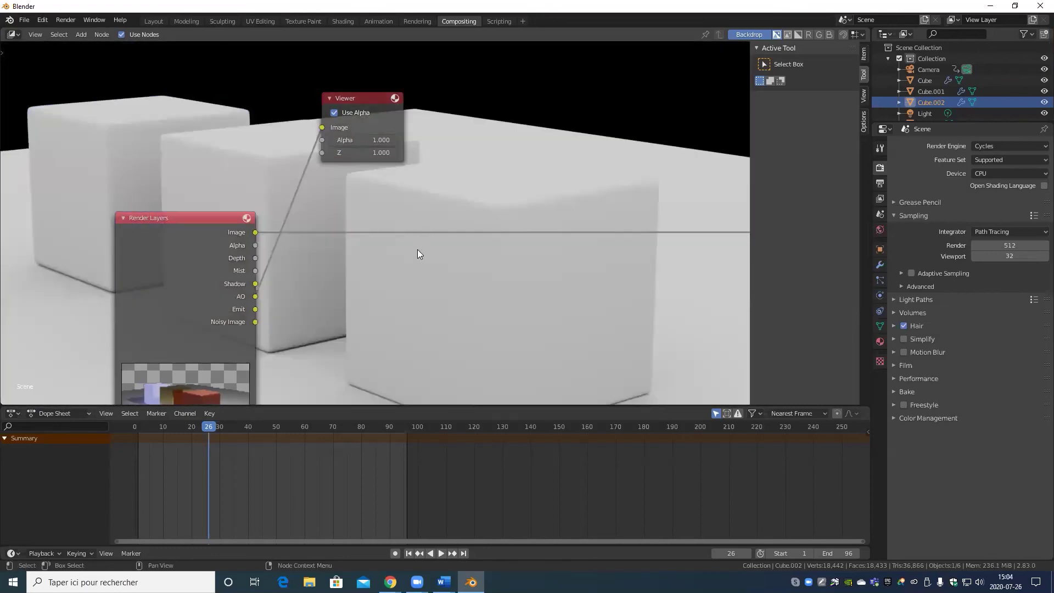
scroll(435, 254, down, 5)
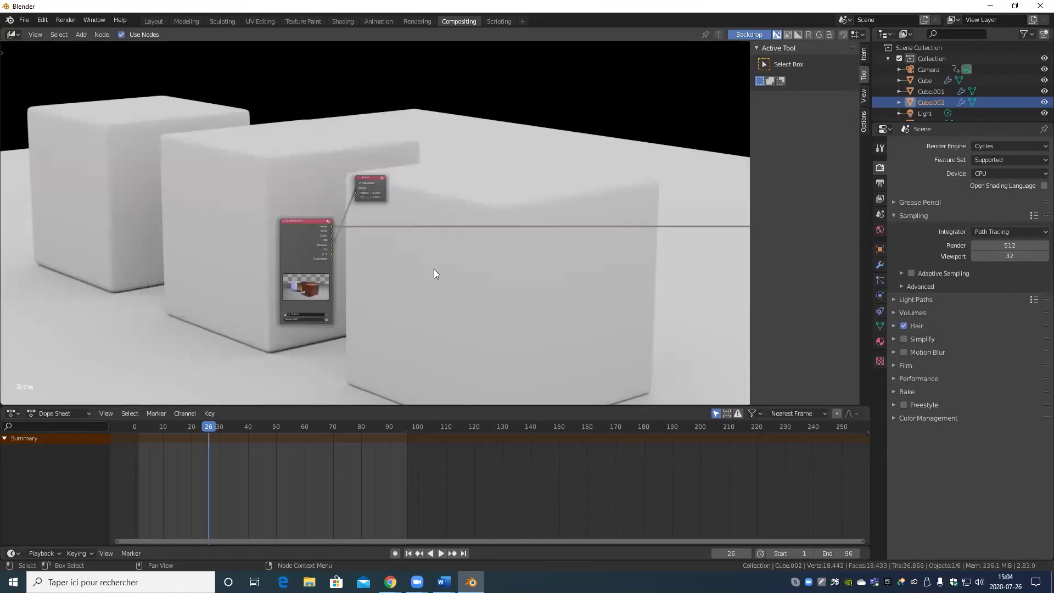
scroll(436, 272, up, 3)
scroll(399, 325, up, 4)
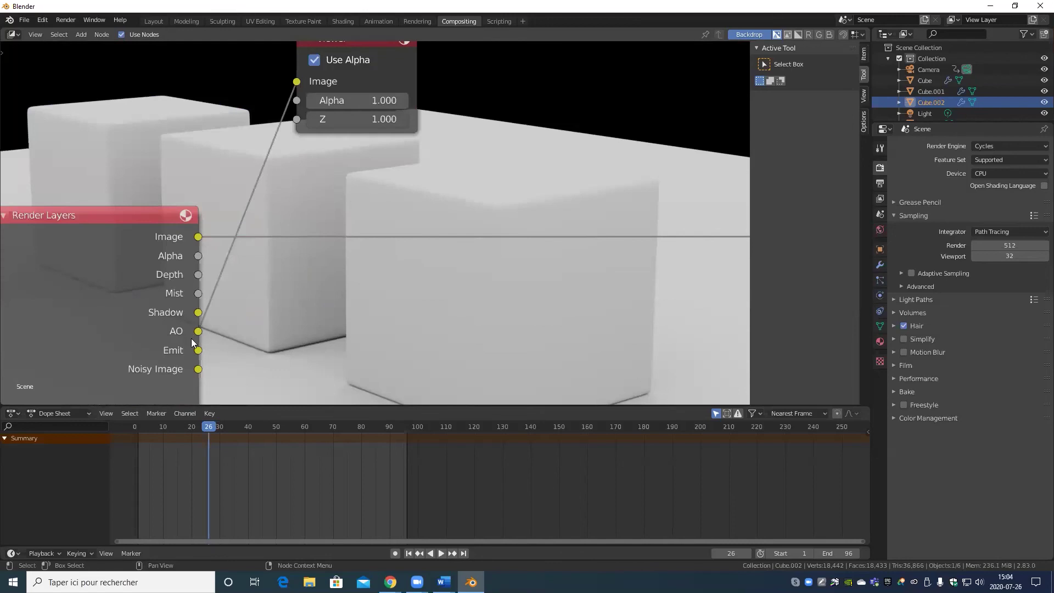
scroll(603, 130, down, 2)
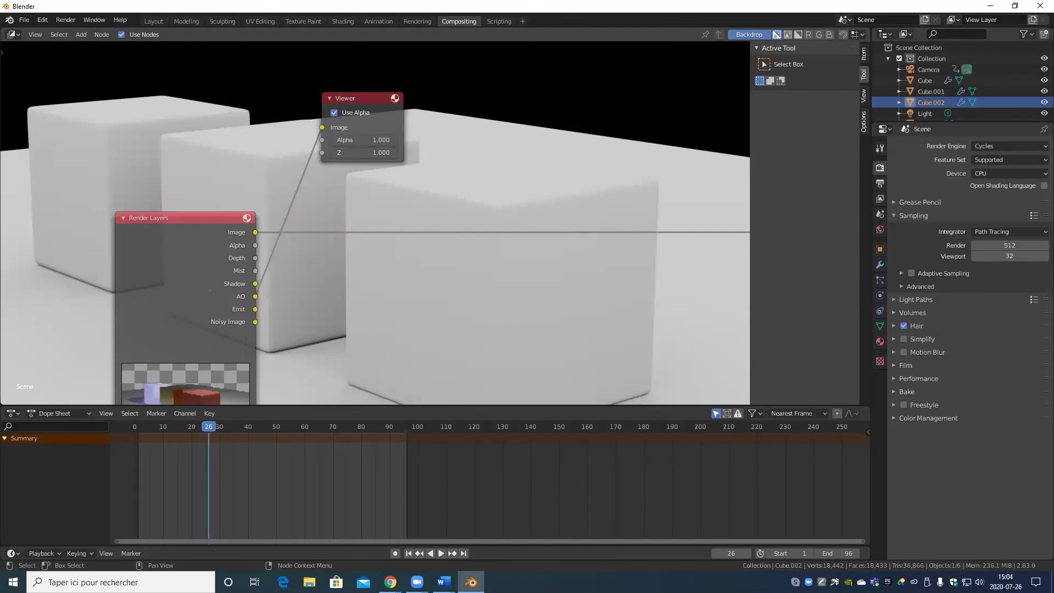
Step: Return to the Layout workspace and add a new mesh plane to the scene
click(153, 22)
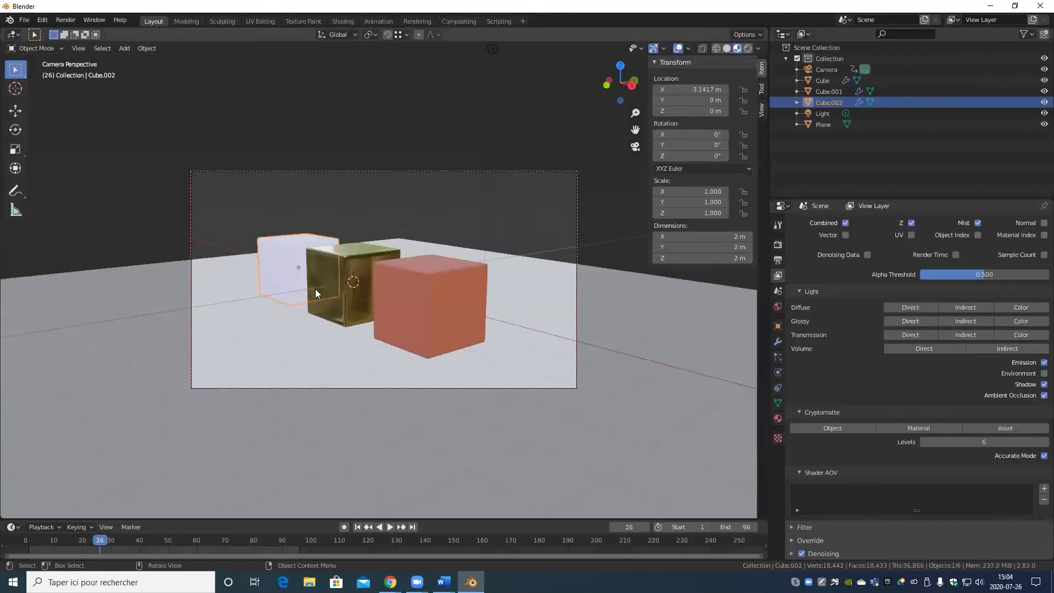
scroll(313, 283, down, 10)
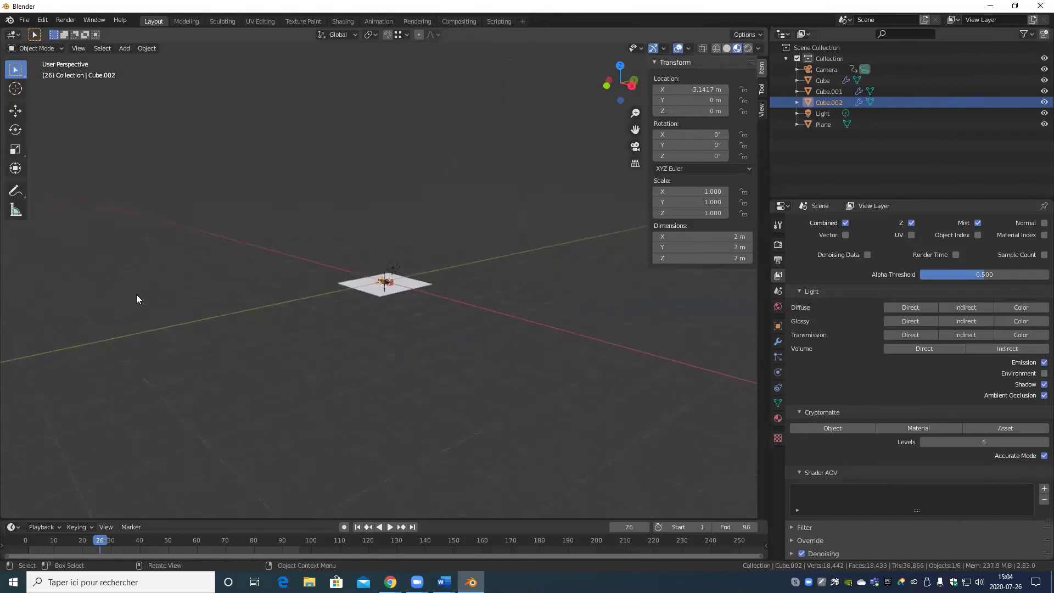
middle_drag(136, 294, 214, 313)
scroll(214, 313, up, 2)
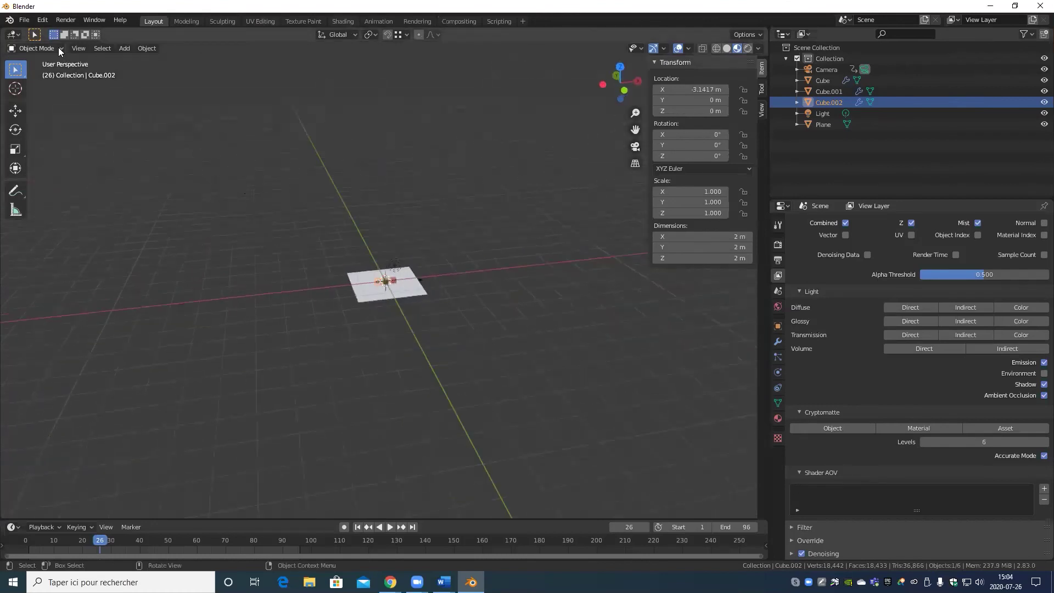
click(146, 48)
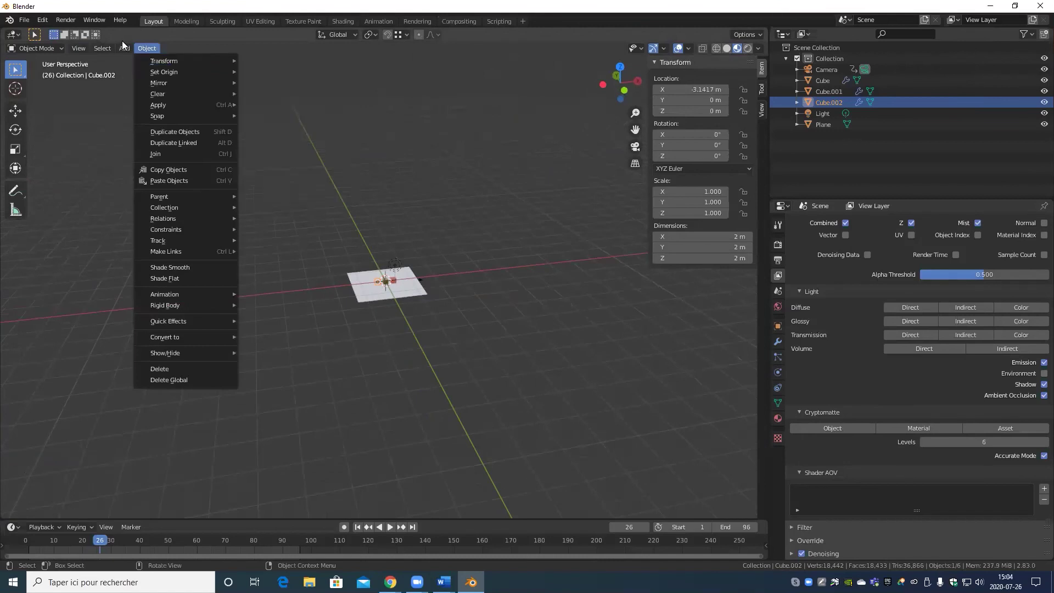
mouse_move(124, 48)
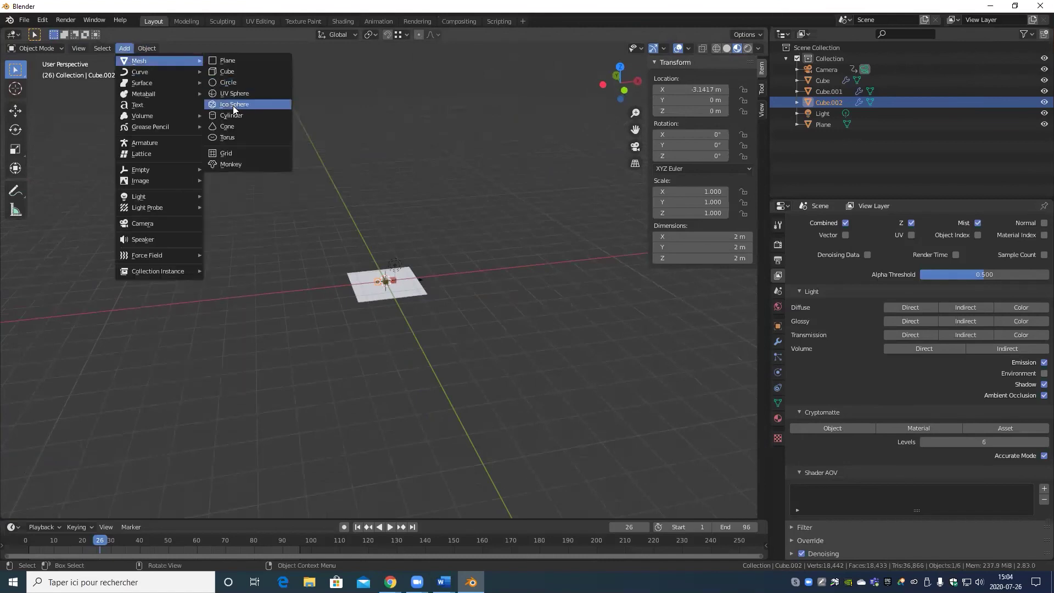
click(242, 61)
Step: In top view, move the new plane behind the cubes to about X -23.7 m, Y 21.7 m
scroll(417, 322, up, 3)
middle_drag(355, 377, 397, 347)
key(g)
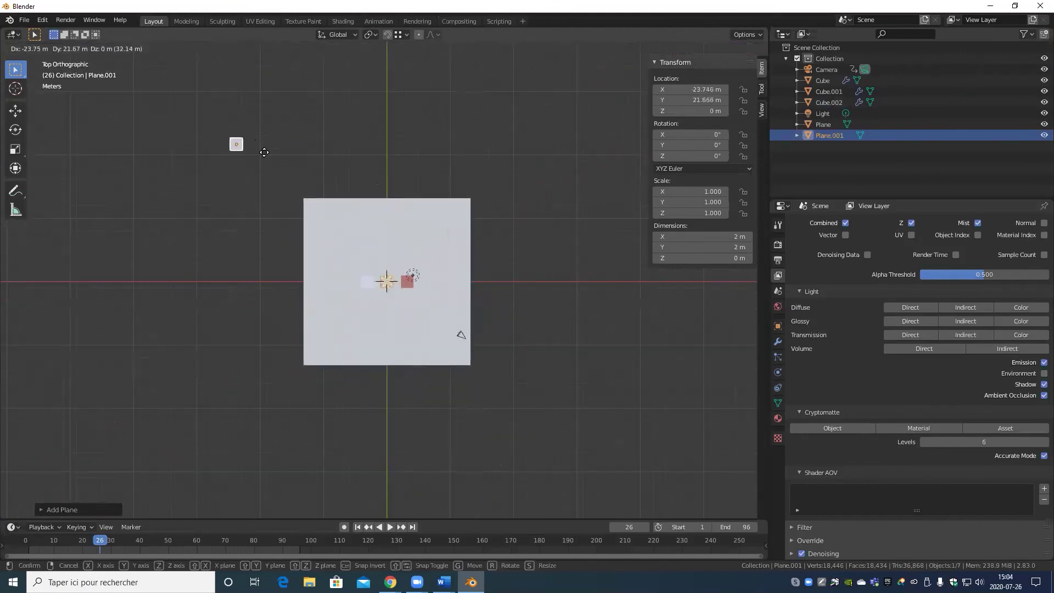
click(258, 145)
Step: Rotate the new plane about 56.4° around the Z axis
middle_drag(269, 193, 3, 167)
click(15, 130)
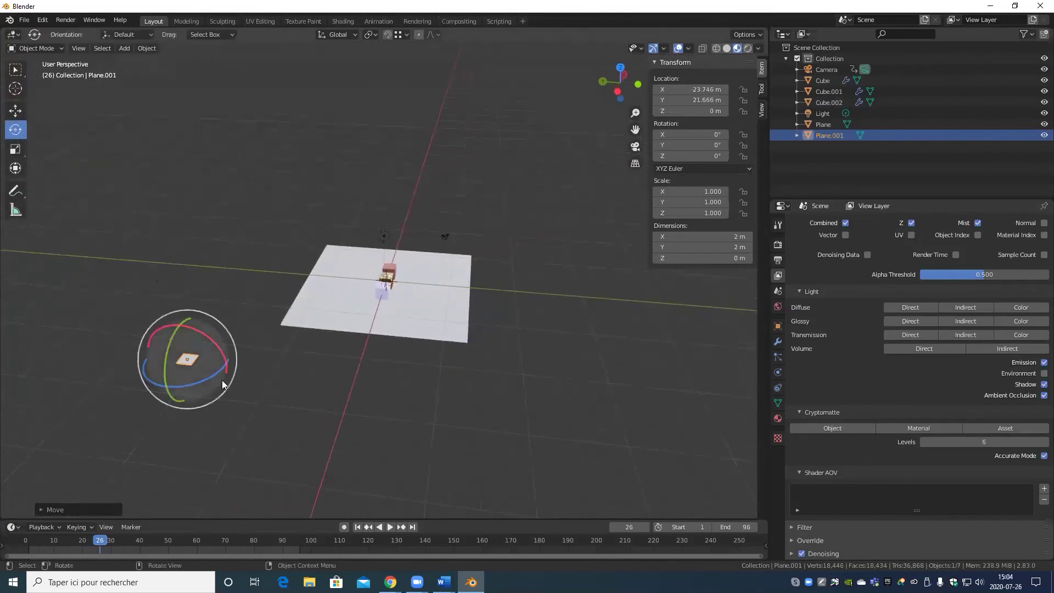
drag(217, 377, 233, 397)
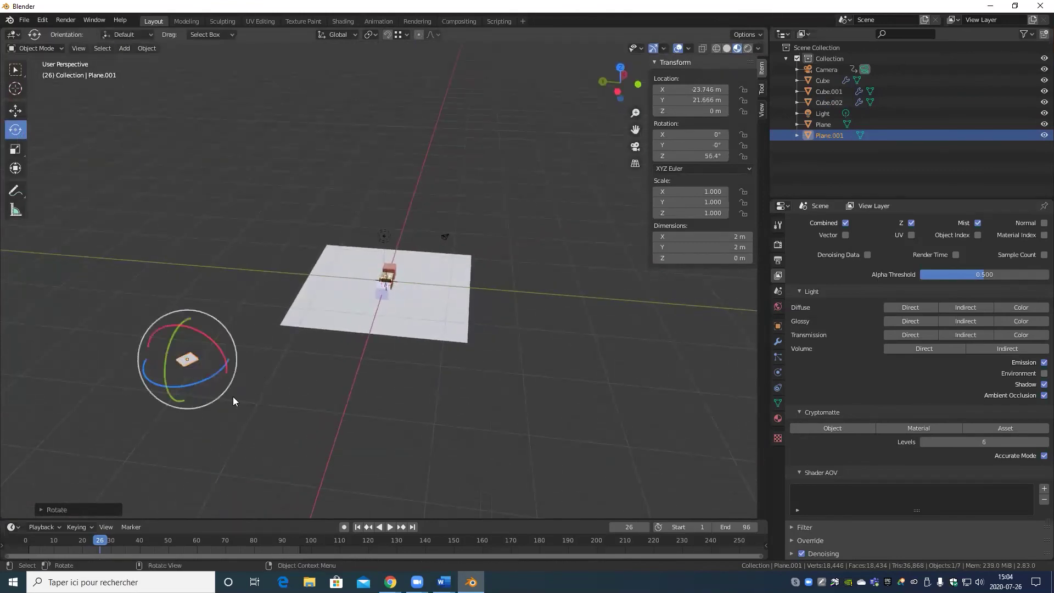
Step: Switch the transform orientation to Local and stand the plane upright by rotating it 90° around its X axis
click(336, 35)
click(313, 80)
scroll(230, 315, up, 8)
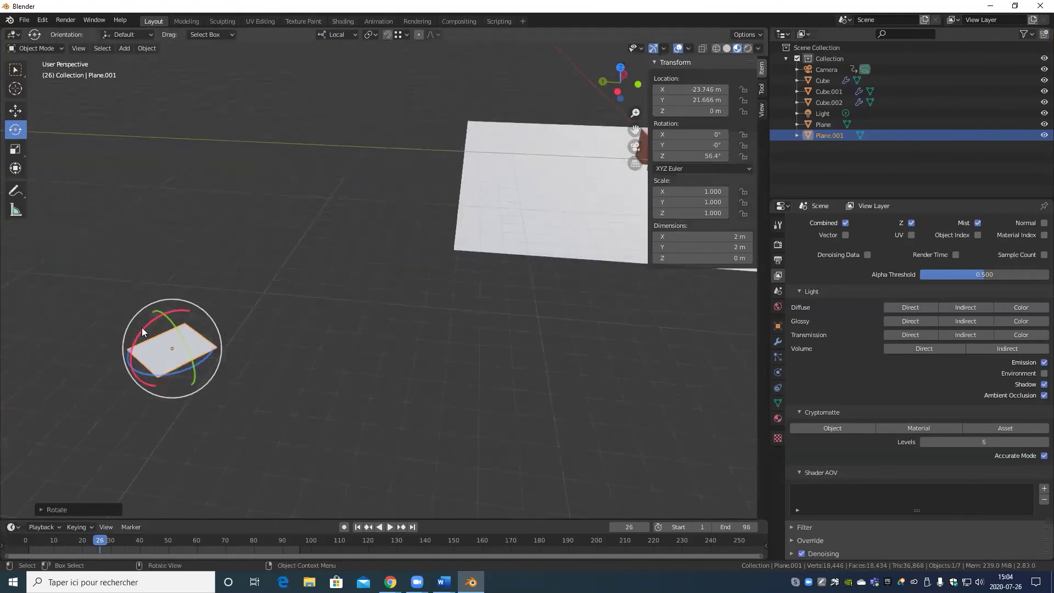
drag(142, 327, 175, 296)
click(49, 510)
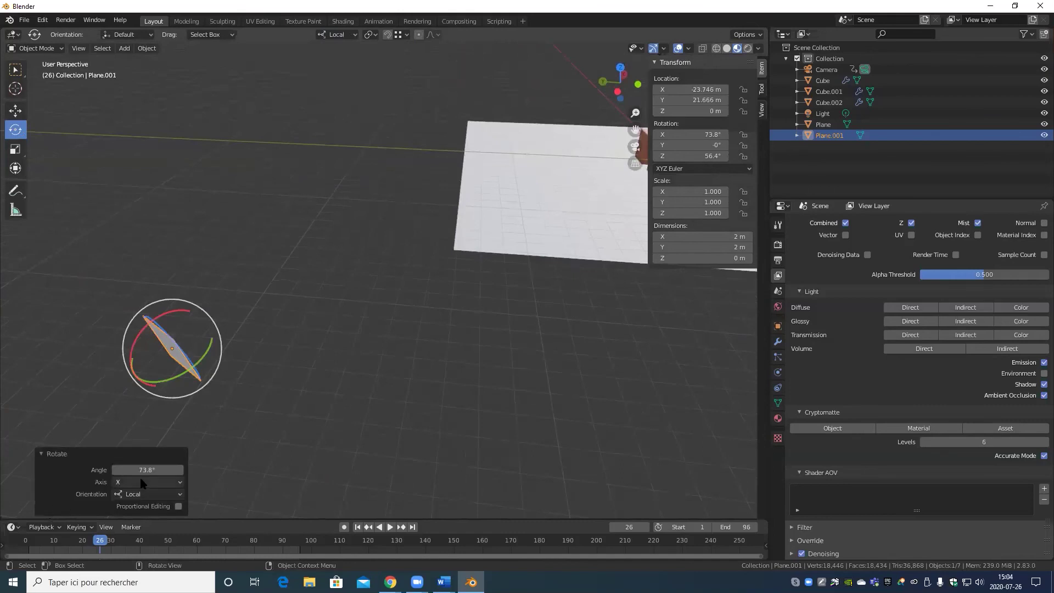
click(141, 470)
text(90)
key(Return)
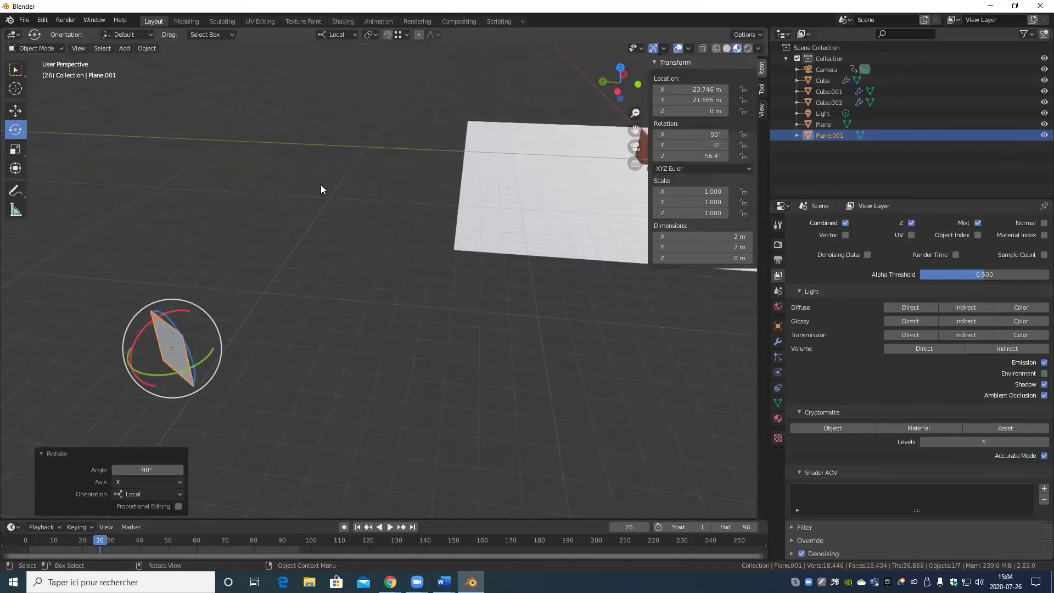
Step: Scale the upright plane up about 54.5 times as a backdrop and check it through the camera at frame 29
scroll(324, 190, down, 5)
middle_drag(395, 299, 395, 259)
key(s)
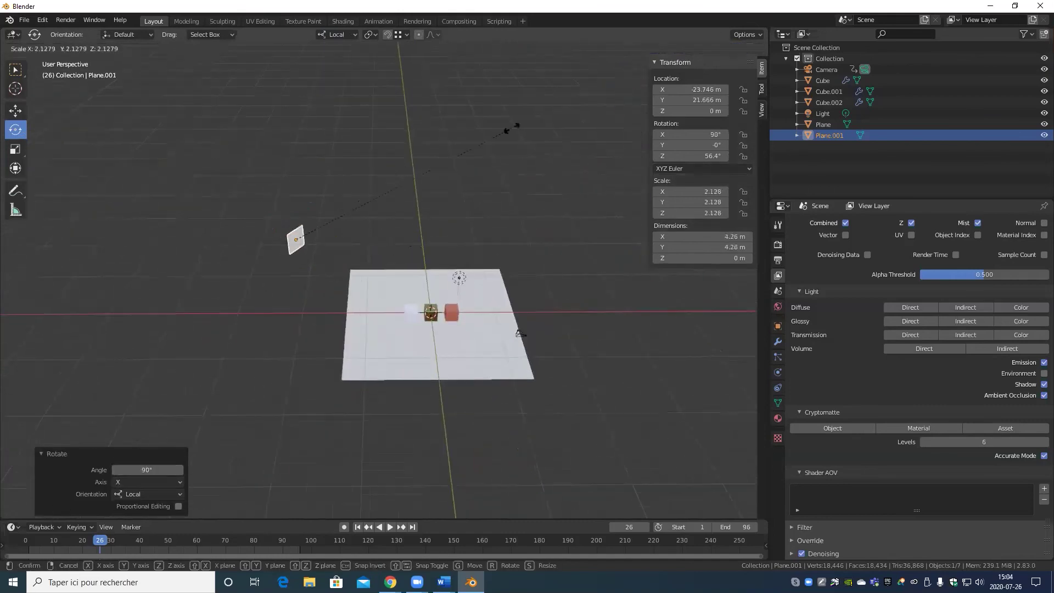
click(216, 266)
key(KP_0)
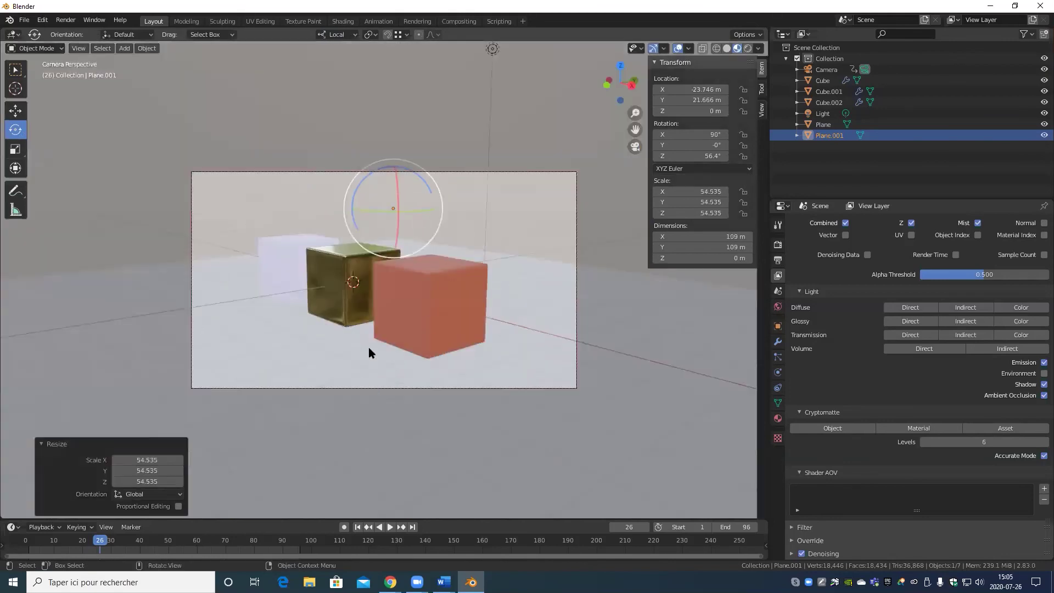
key(KP_0)
key(KP_0)
mouse_move(125, 551)
mouse_down()
mouse_move(22, 553)
mouse_move(109, 552)
mouse_up()
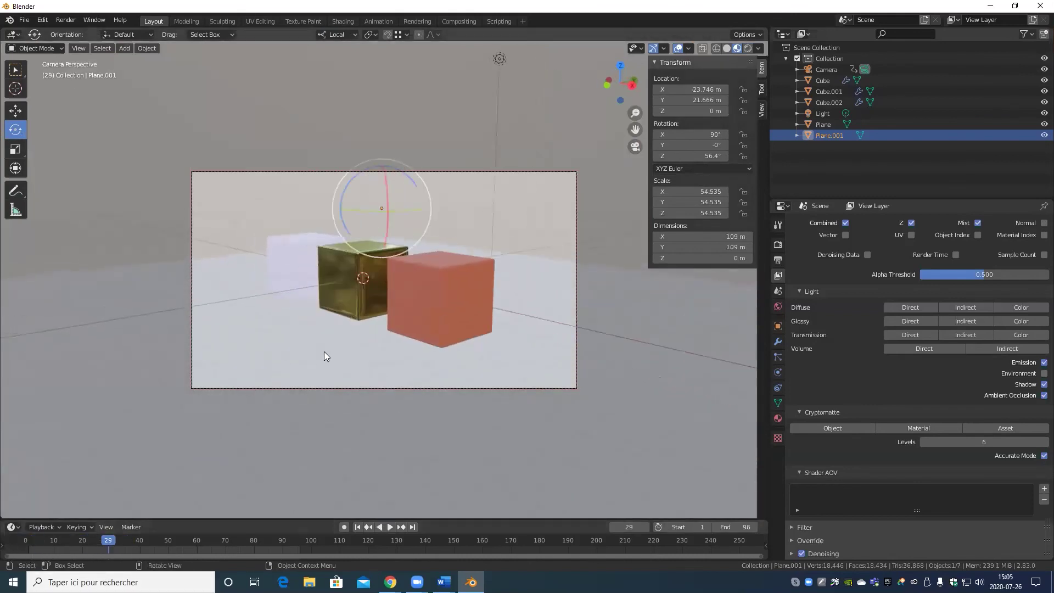
Step: Move the backdrop plane farther behind the cubes to about X -48.4 m, Y 42.2 m and check it through the camera
middle_drag(324, 356, 354, 290)
key(shift+space)
key(g)
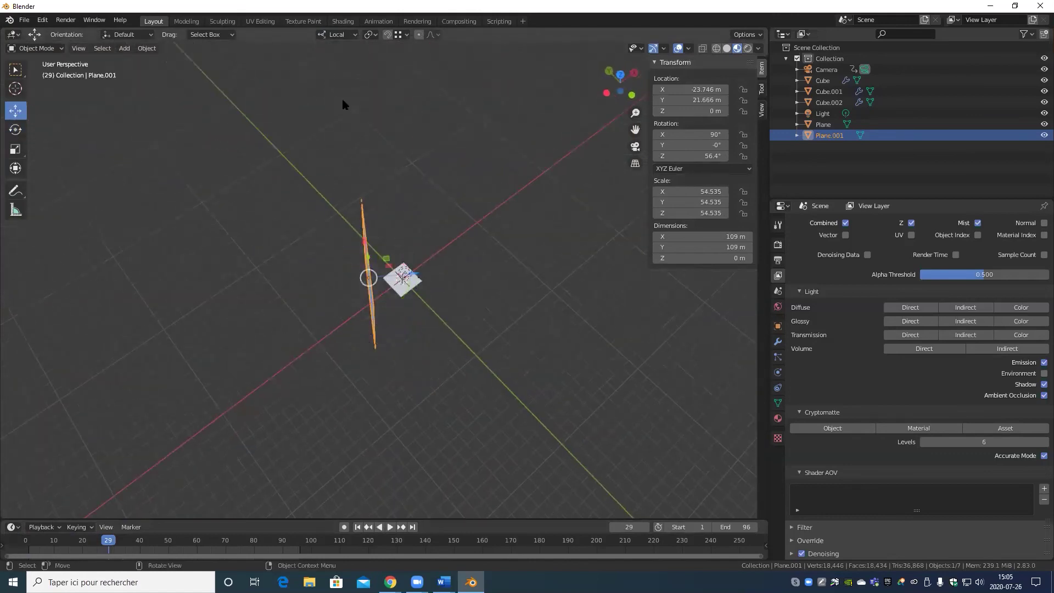
middle_drag(468, 360, 372, 252)
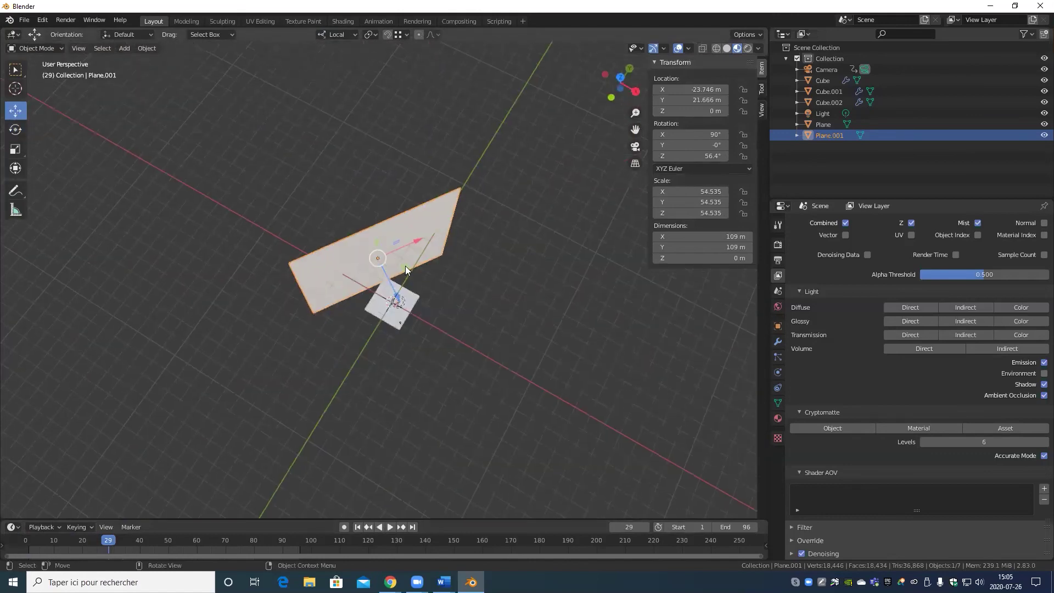
key(g)
click(385, 222)
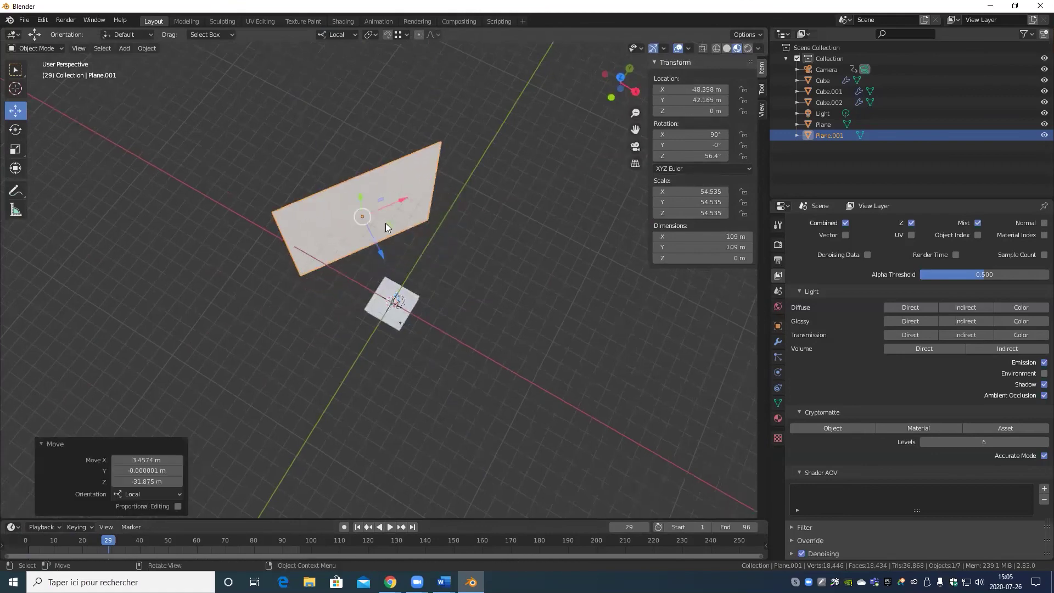
key(KP_0)
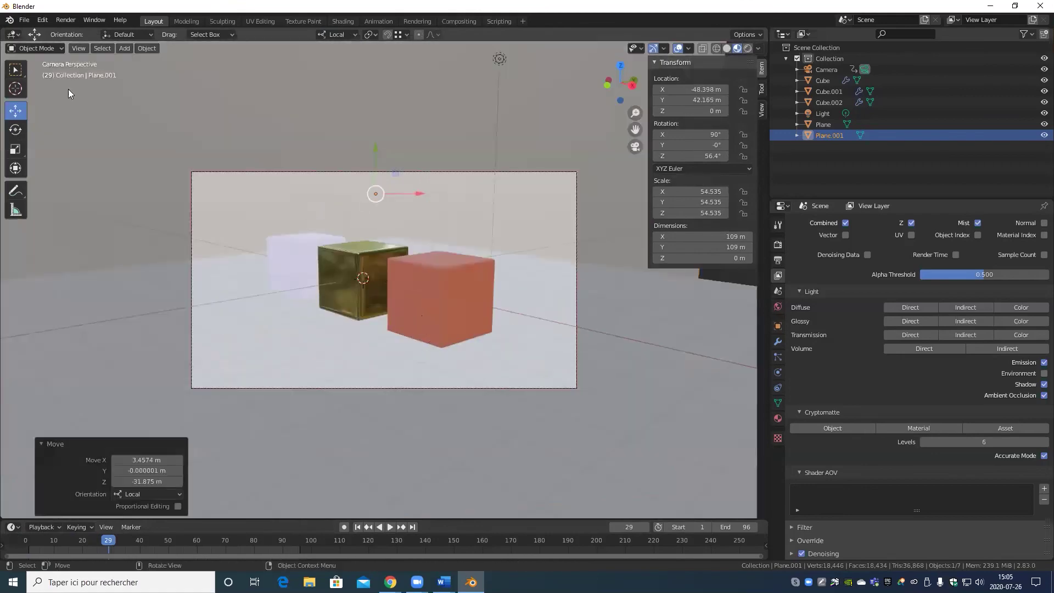
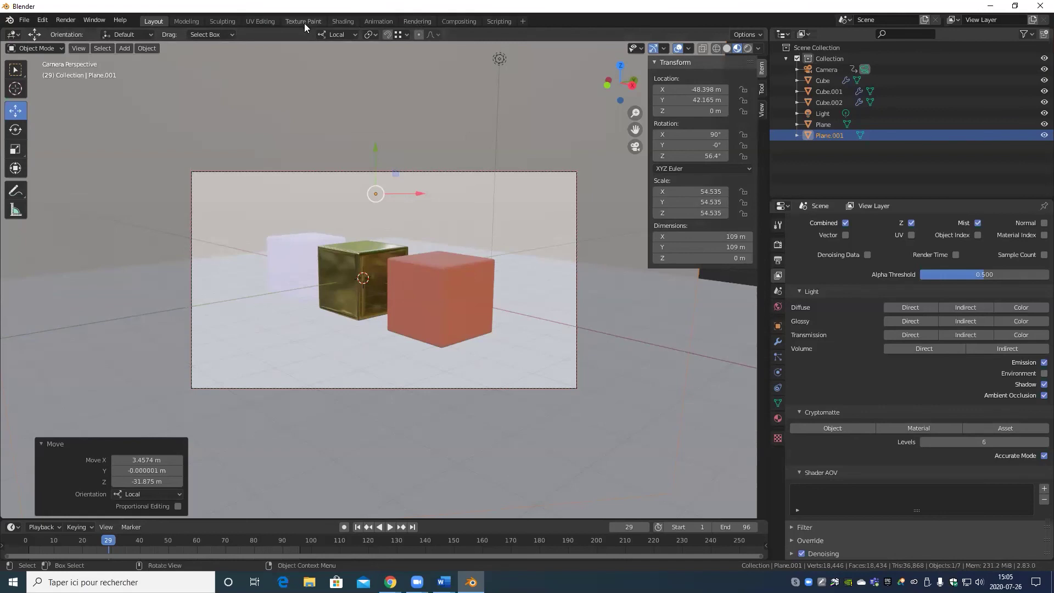
Step: In the Compositing workspace, disconnect the Viewer's Image input from Render Layers and move the Viewer node farther up
click(450, 24)
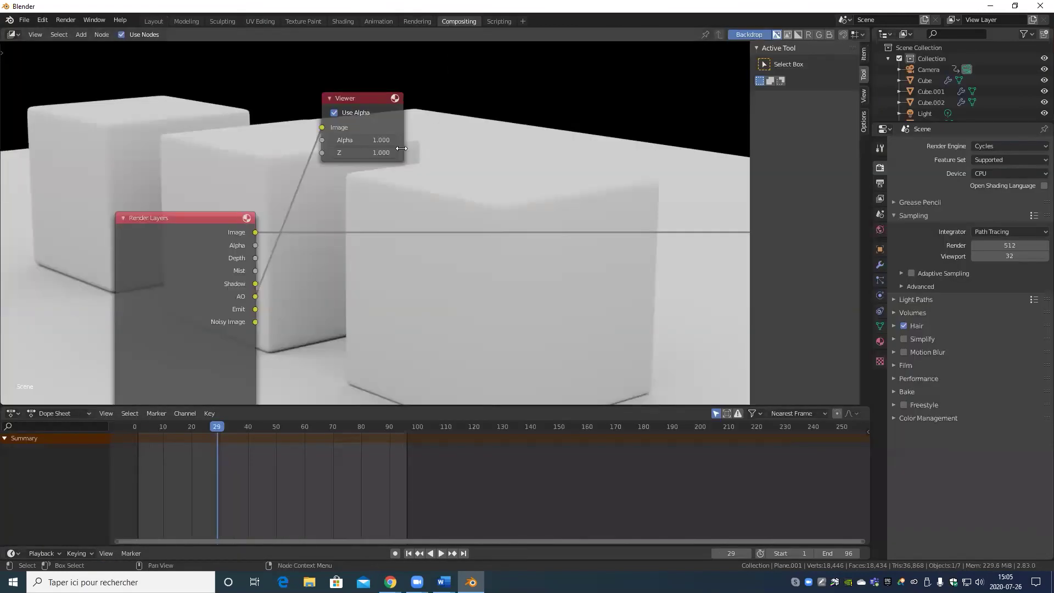
scroll(436, 187, down, 5)
scroll(416, 254, up, 2)
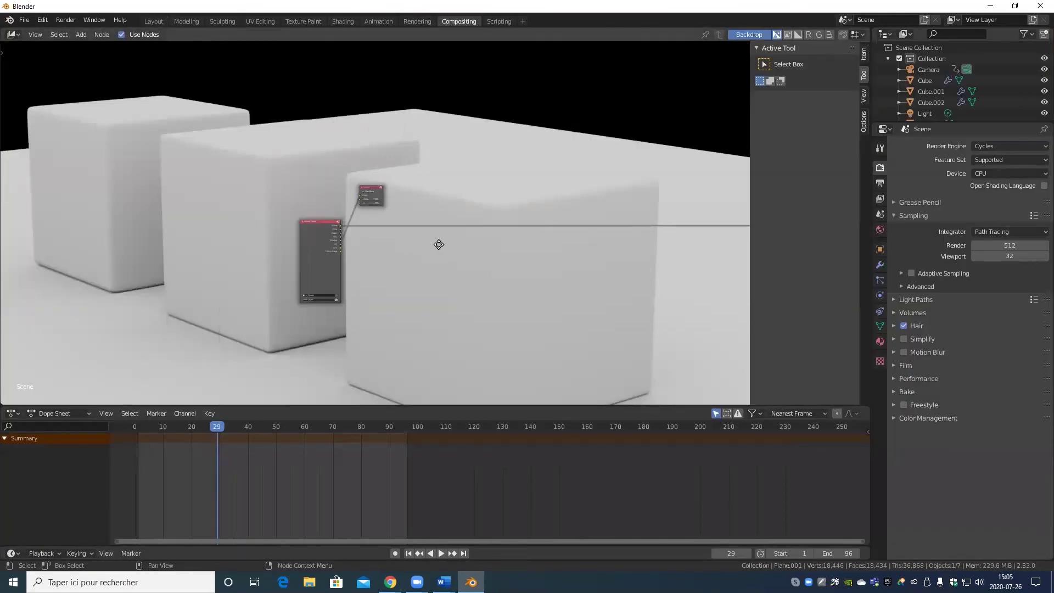
scroll(299, 207, down, 2)
scroll(268, 254, up, 4)
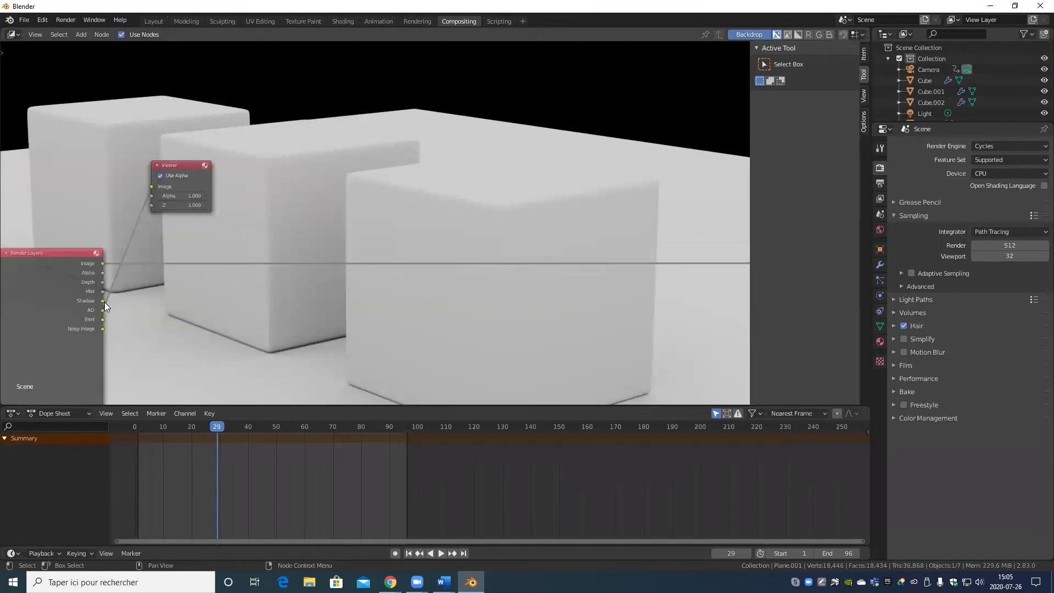
drag(102, 309, 123, 296)
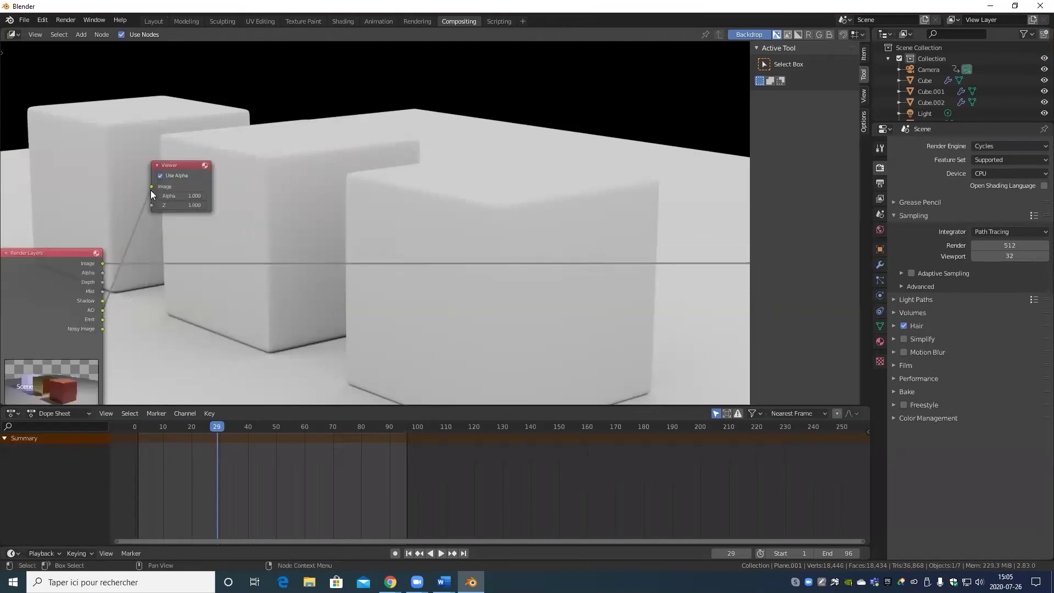
drag(152, 187, 130, 206)
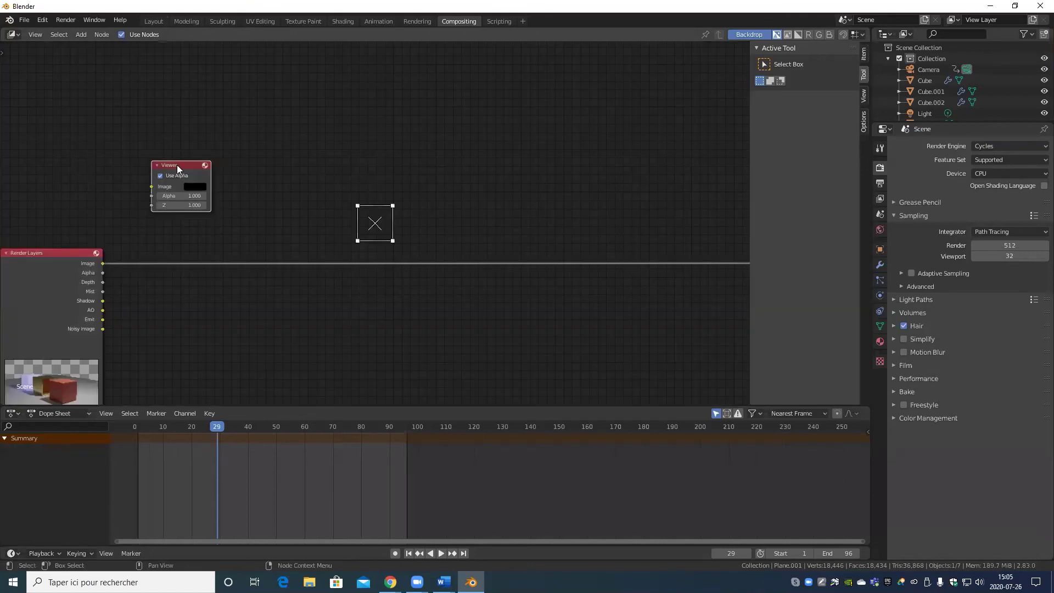
drag(176, 165, 216, 104)
Step: Add a Mix node between Render Layers and the Viewer and set its blending mode to Multiply
scroll(185, 255, up, 2)
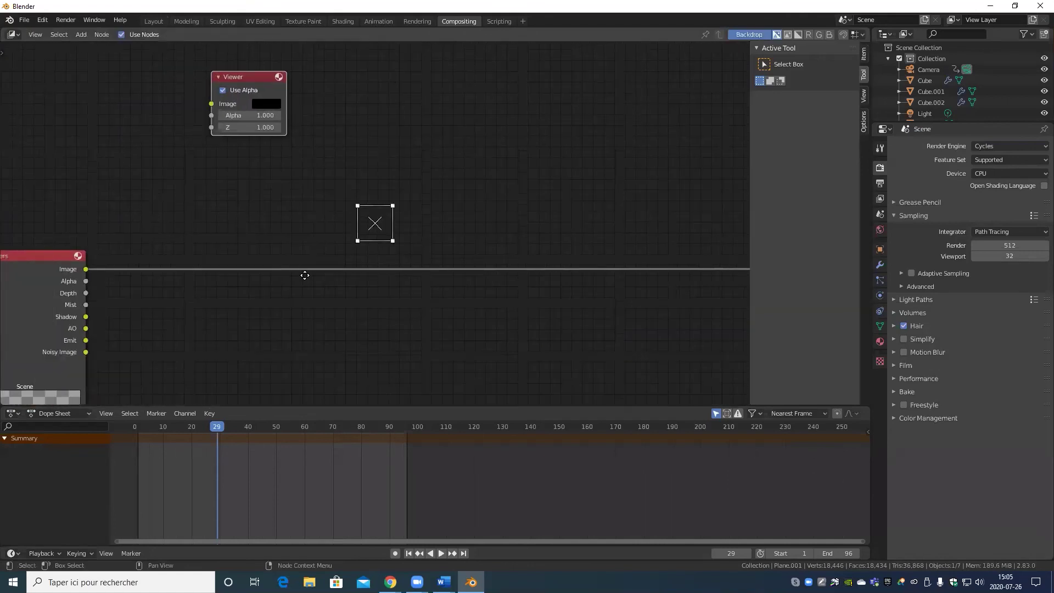
middle_drag(305, 275, 409, 273)
click(82, 37)
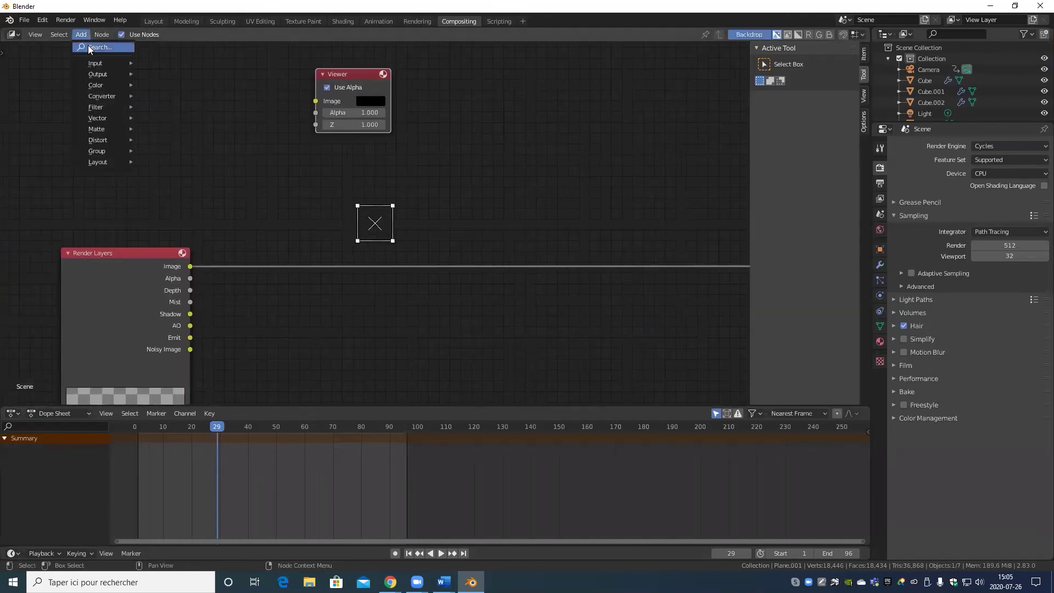
mouse_move(100, 82)
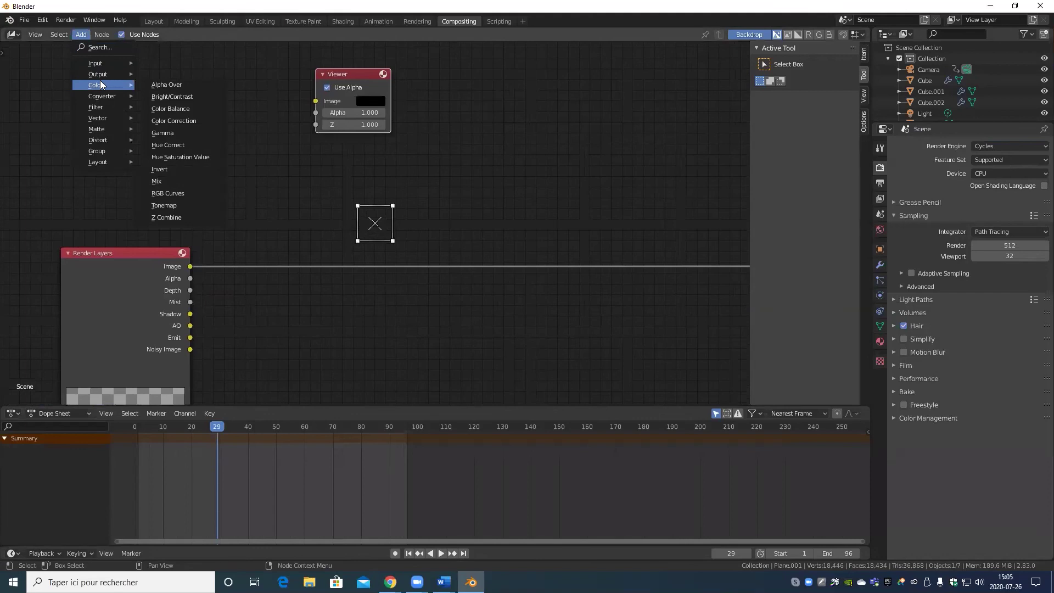
click(198, 182)
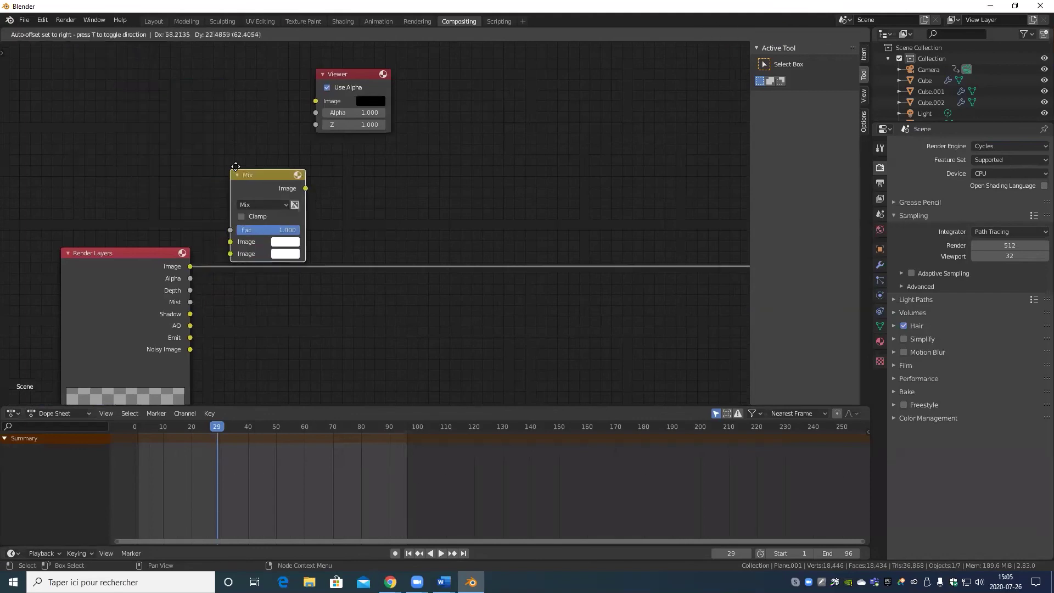
click(232, 130)
click(254, 164)
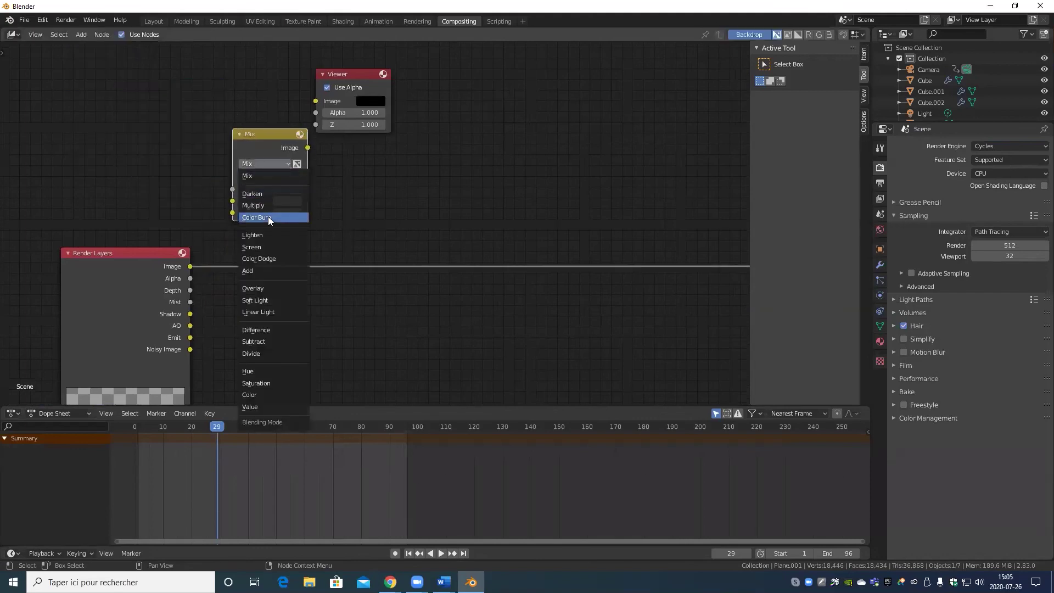
click(273, 201)
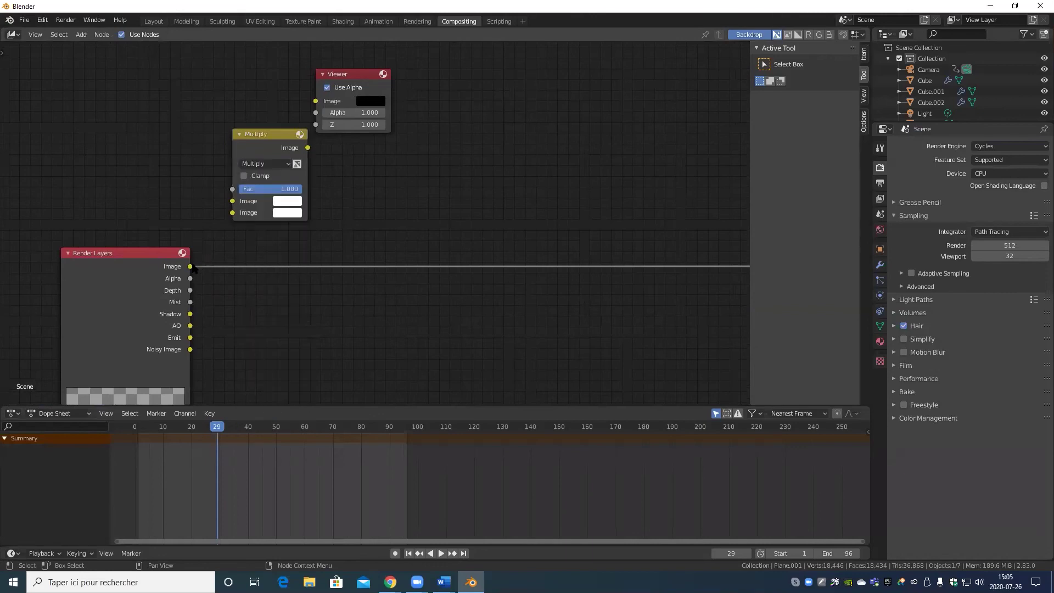
Step: Connect the Image and AO passes to the Multiply node's two image inputs and link its output to the Viewer
drag(197, 267, 232, 201)
drag(191, 326, 240, 209)
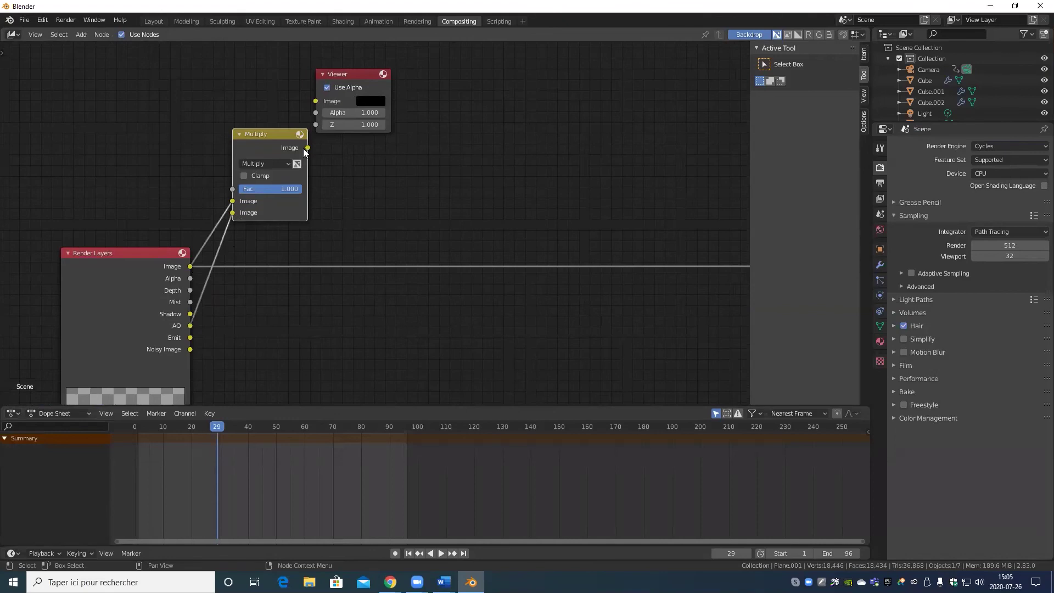
drag(307, 148, 318, 101)
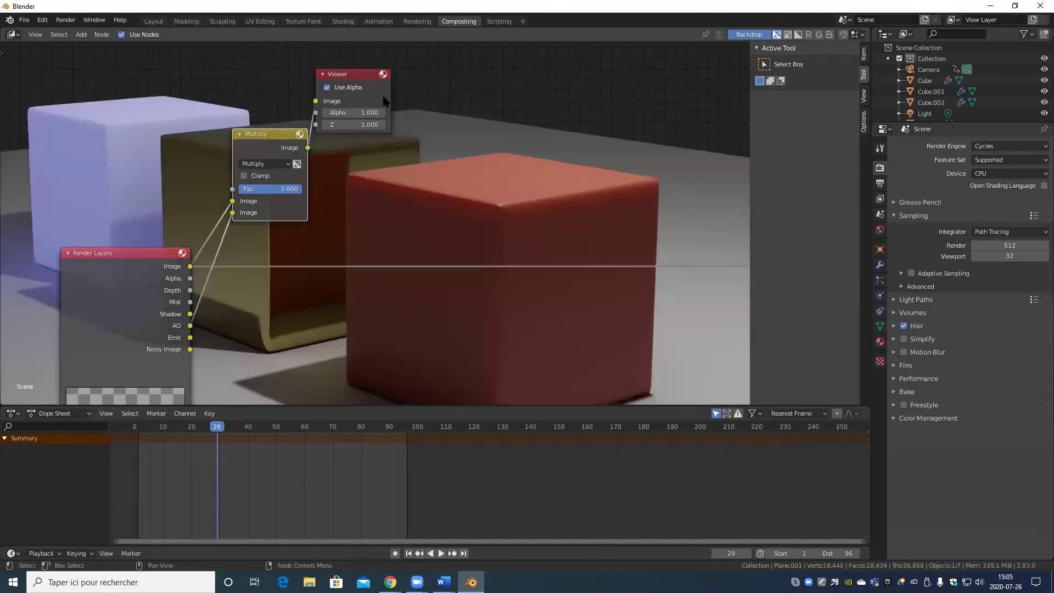
Step: Place the Multiply node beside Render Layers and link the AO pass directly to the Viewer's Image input
scroll(286, 257, down, 1)
middle_drag(377, 224, 739, 146)
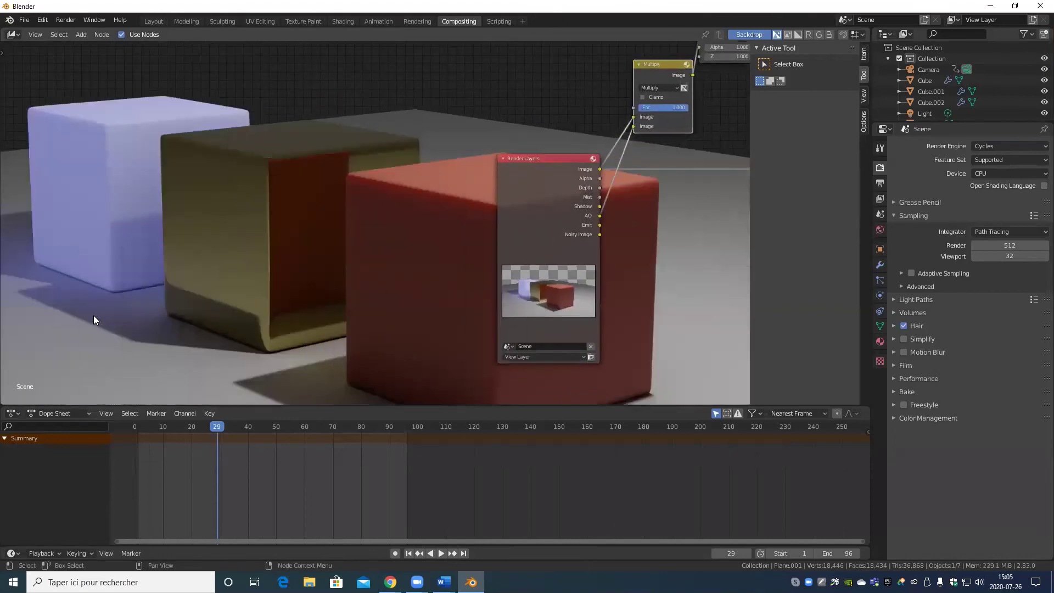
middle_drag(189, 282, 121, 292)
scroll(132, 296, down, 2)
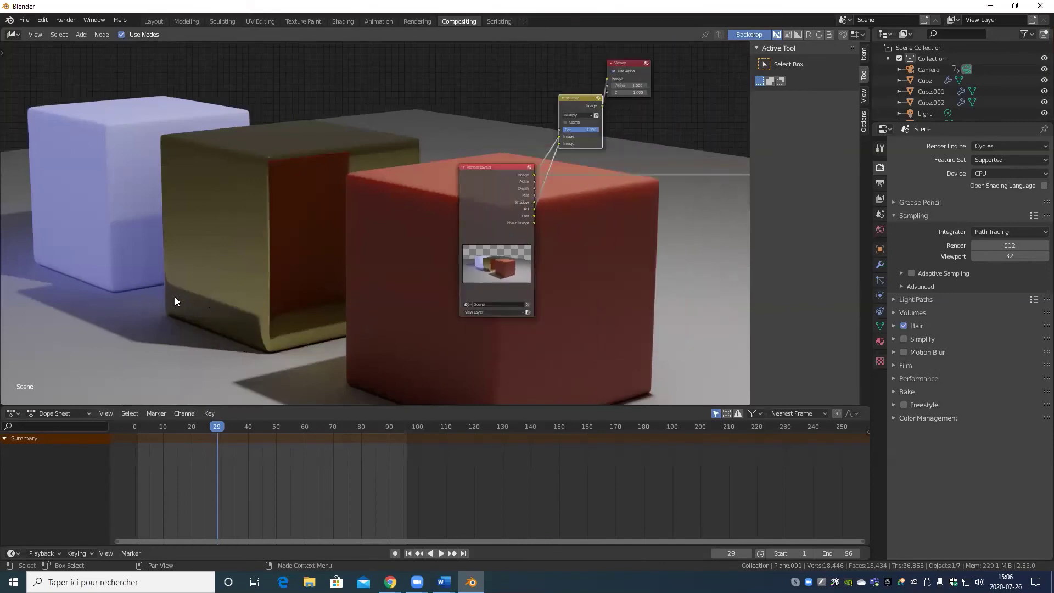
scroll(365, 302, down, 2)
scroll(378, 308, up, 3)
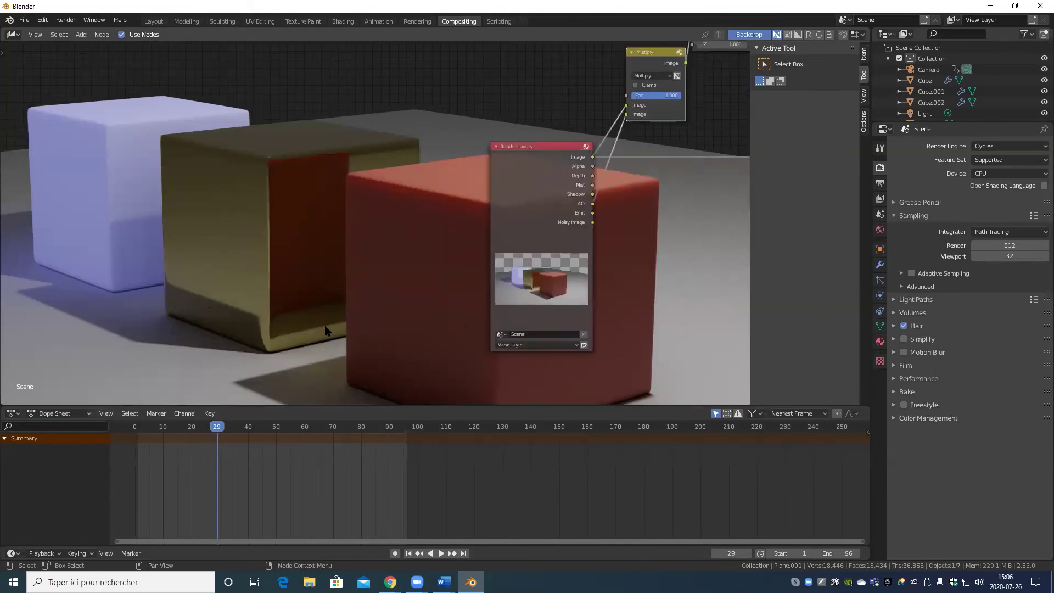
scroll(380, 328, down, 2)
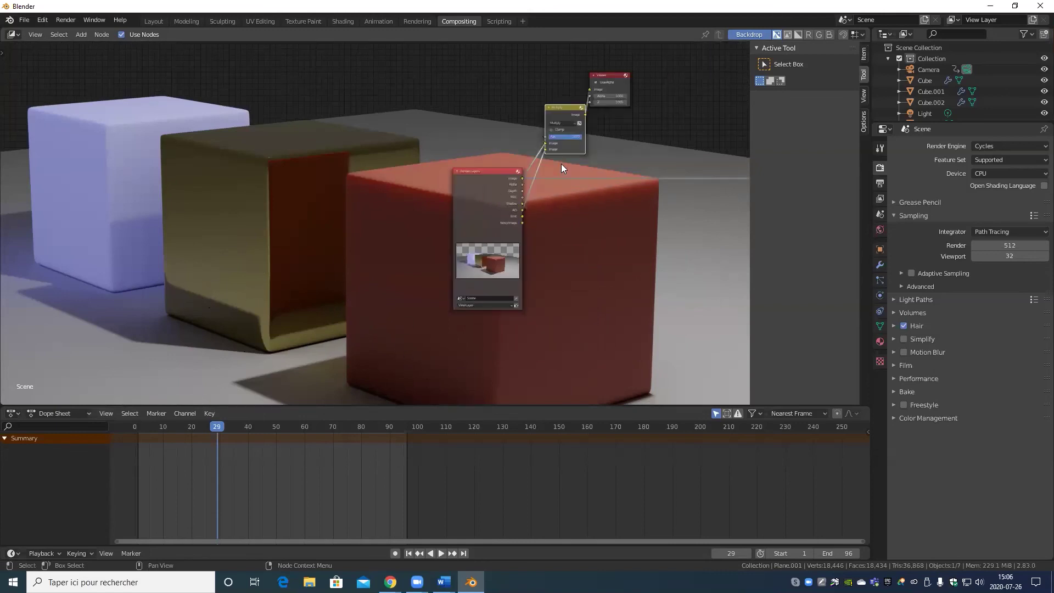
mouse_move(581, 137)
mouse_down()
mouse_move(596, 137)
mouse_move(581, 138)
mouse_up()
middle_drag(617, 204, 409, 199)
drag(416, 175, 445, 247)
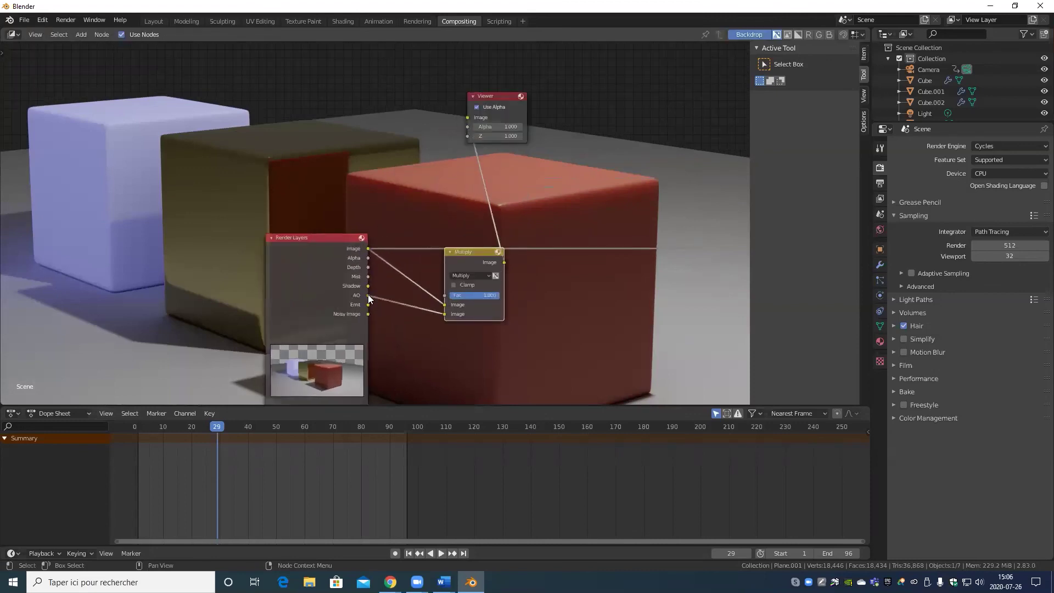
drag(367, 294, 468, 118)
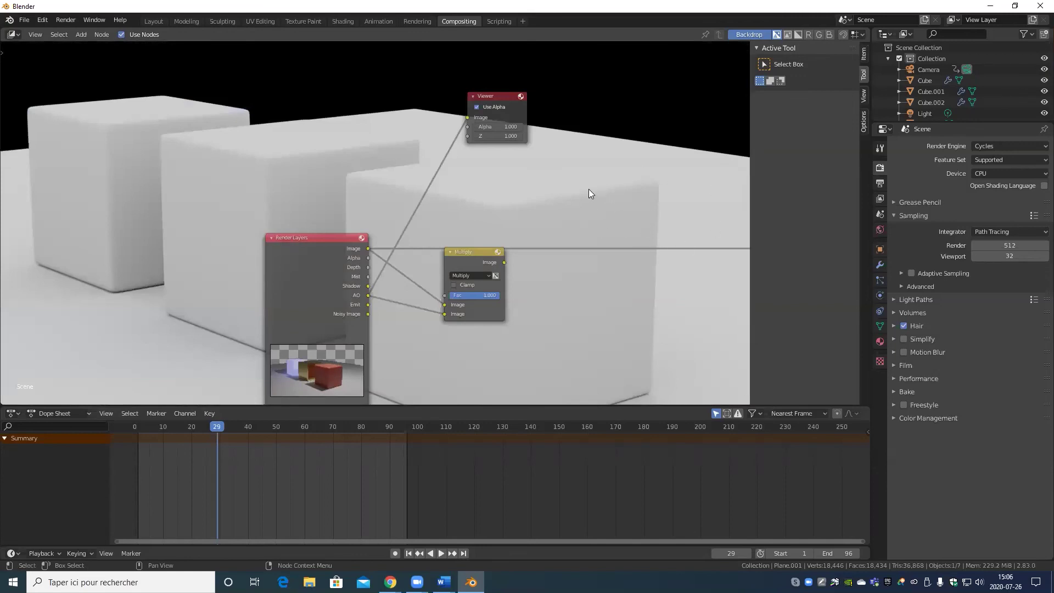
Step: Insert an RGB Curves node on the link between the AO pass and the Viewer
click(83, 34)
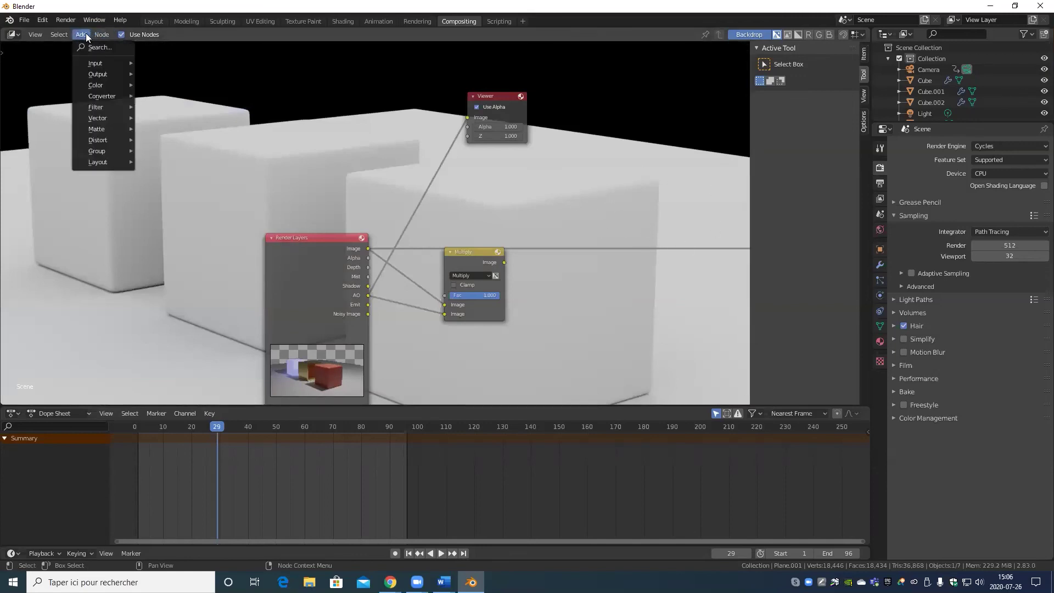
mouse_move(102, 87)
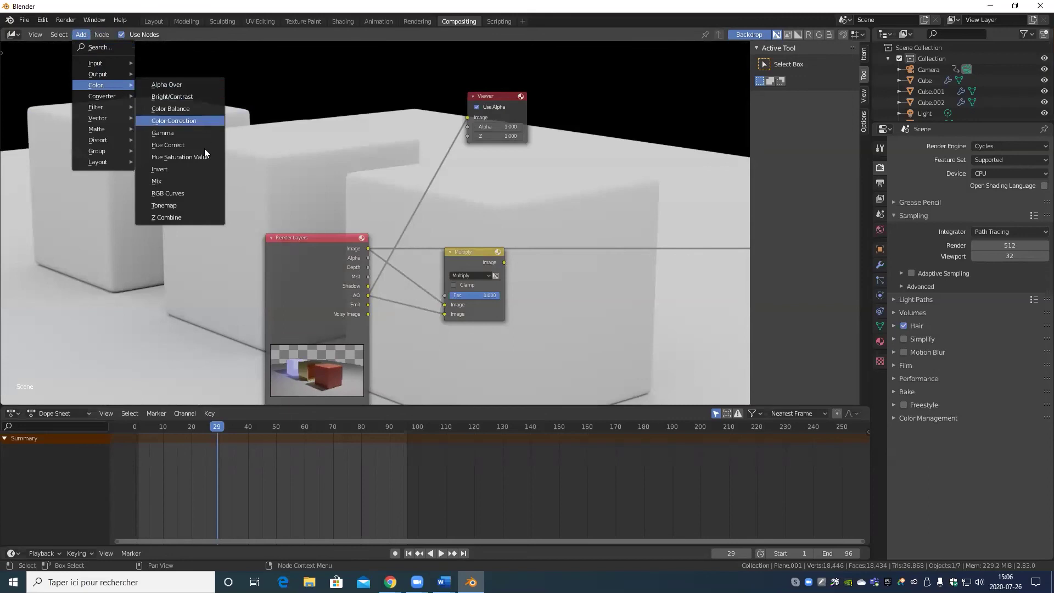
click(198, 195)
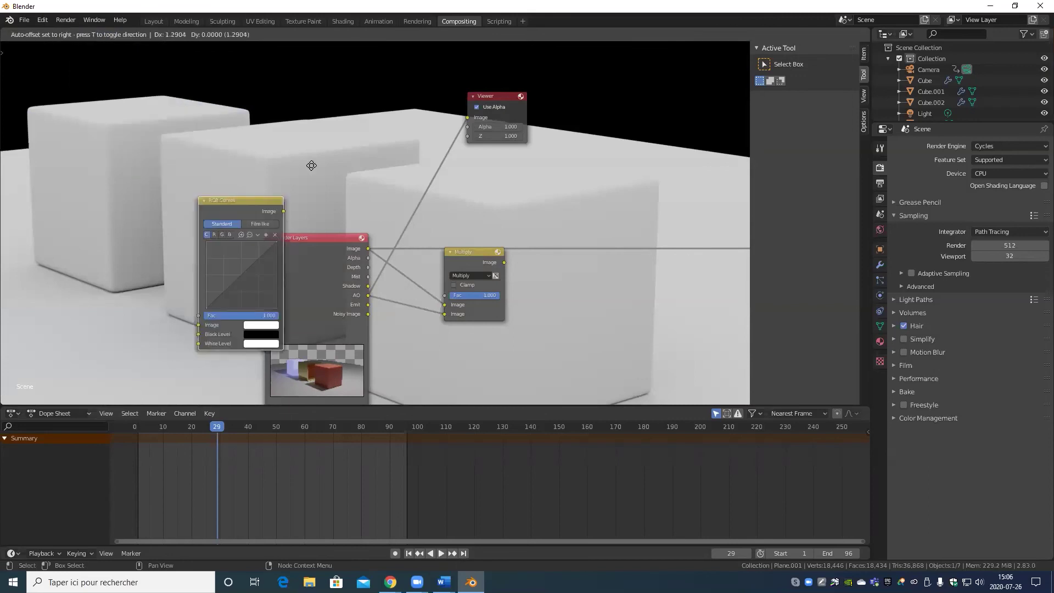
click(371, 101)
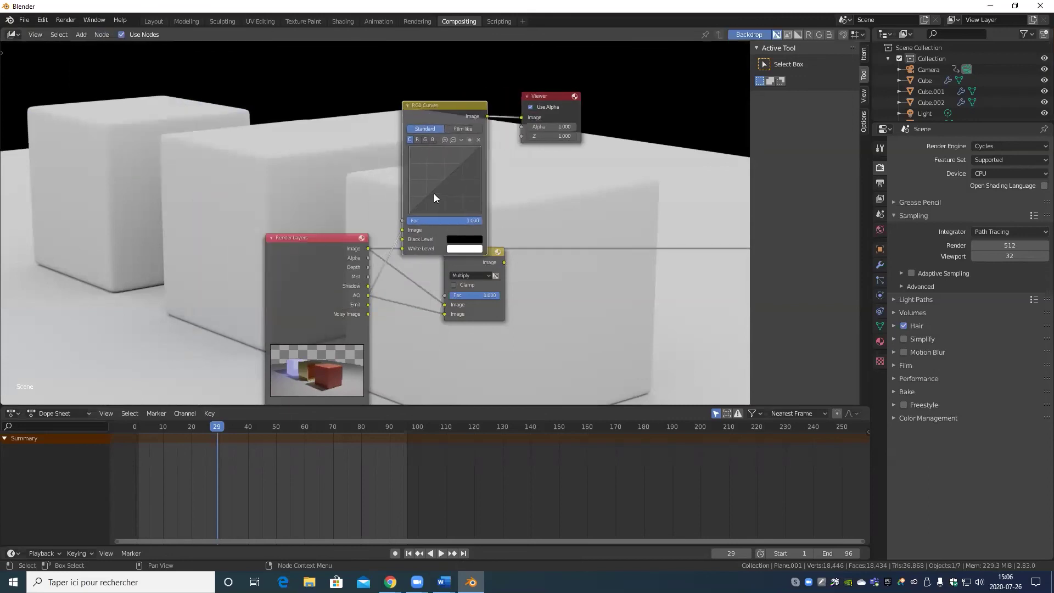
Step: Shape the RGB curve into a steep S with its low point at about X 0.256, Y 0.069, and move the Viewer farther away
drag(430, 190, 455, 152)
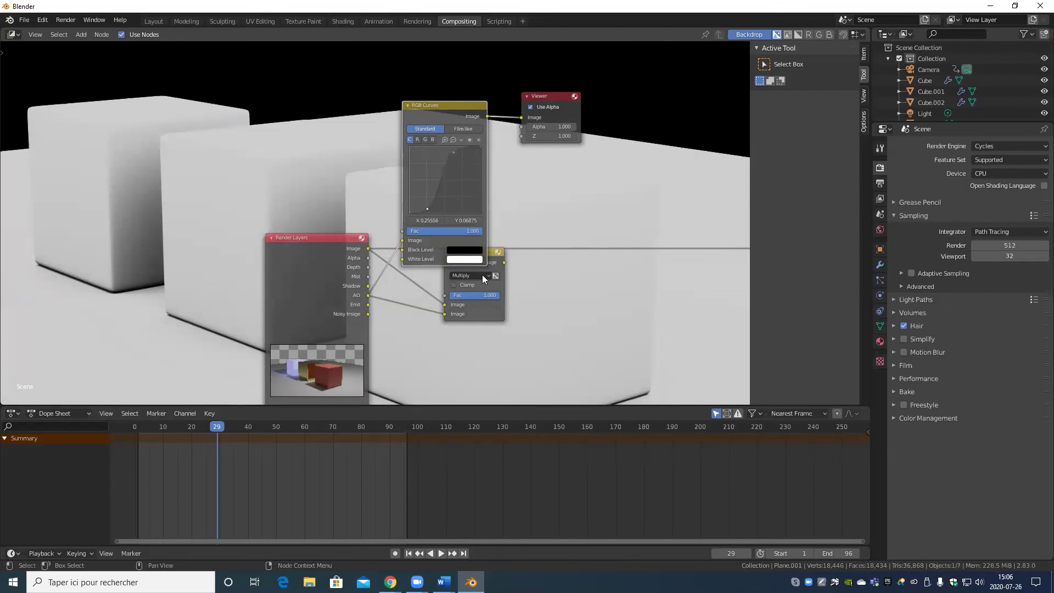
middle_drag(500, 276, 423, 316)
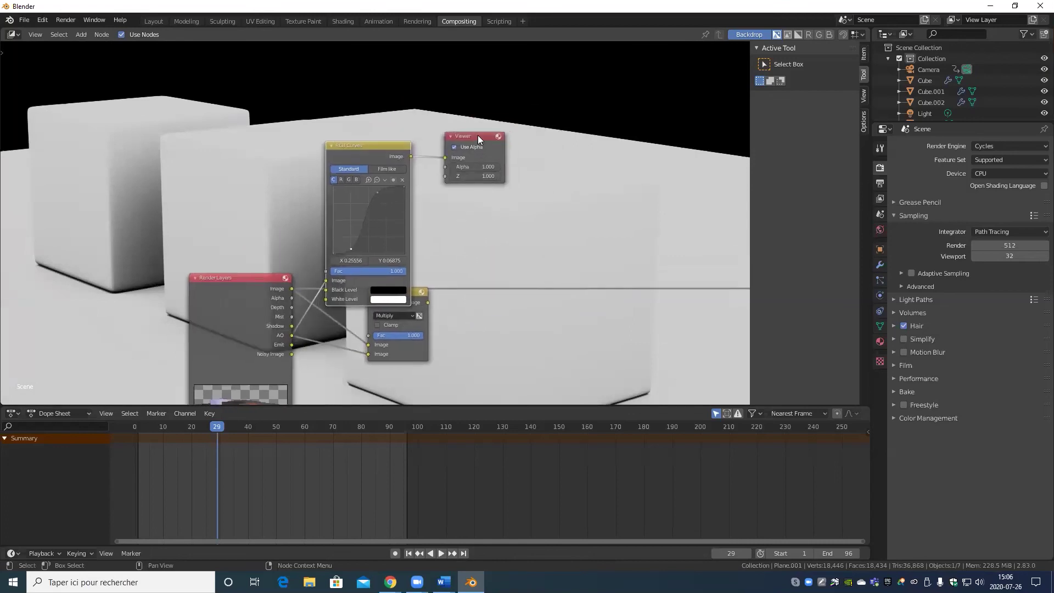
drag(477, 135, 606, 114)
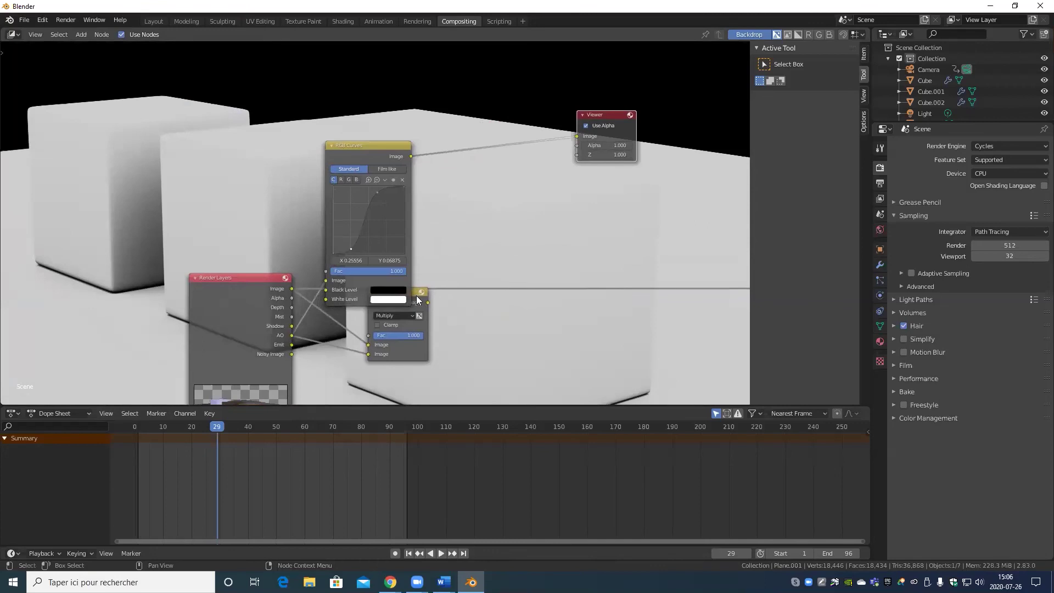
Step: Move the Multiply node clear of the RGB Curves node and insert a Mix node between RGB Curves and the Viewer
drag(416, 295, 551, 347)
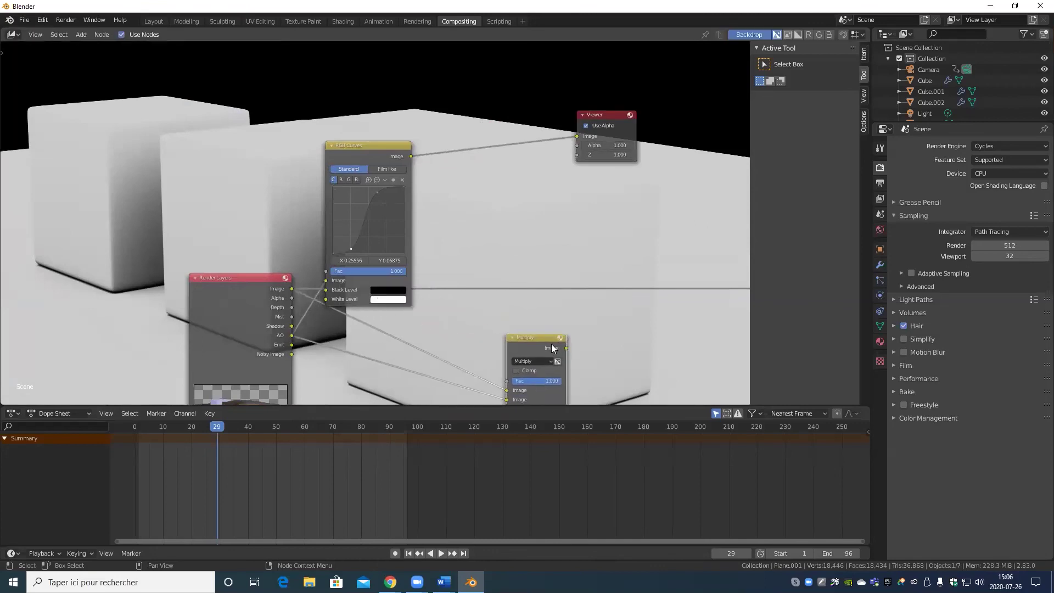
click(82, 35)
mouse_move(99, 65)
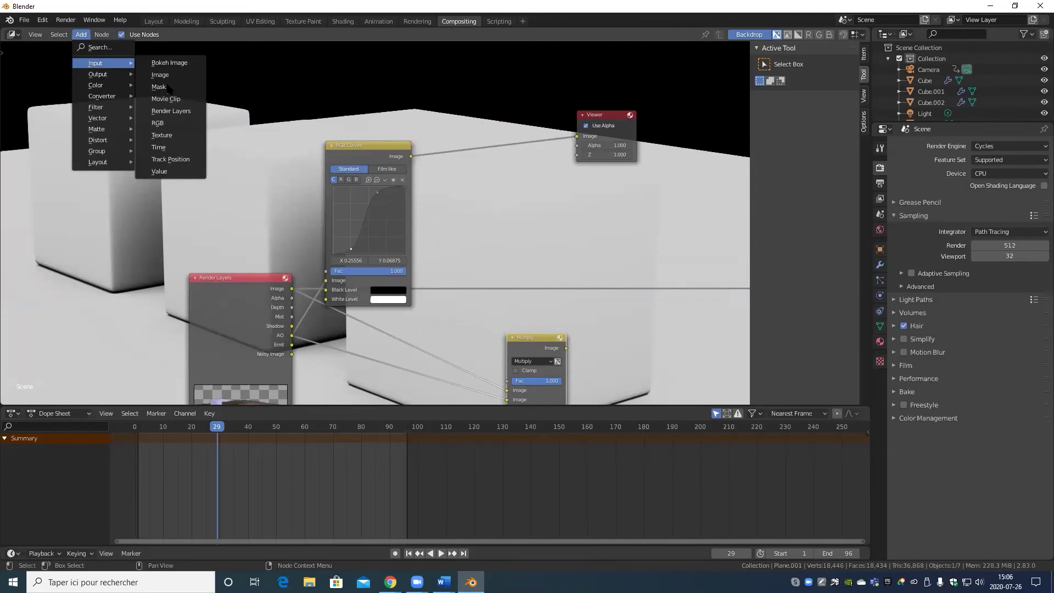
mouse_move(92, 83)
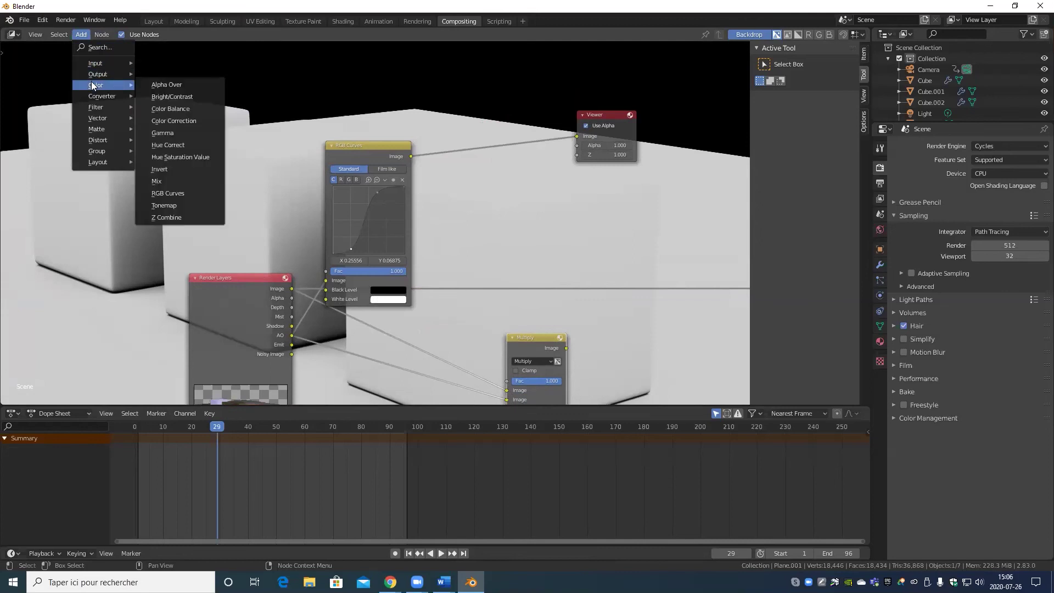
click(165, 181)
click(472, 137)
Step: Connect the RGB Curves Image output to the Mix node's second Image input and enable Clamp on it
scroll(467, 170, up, 2)
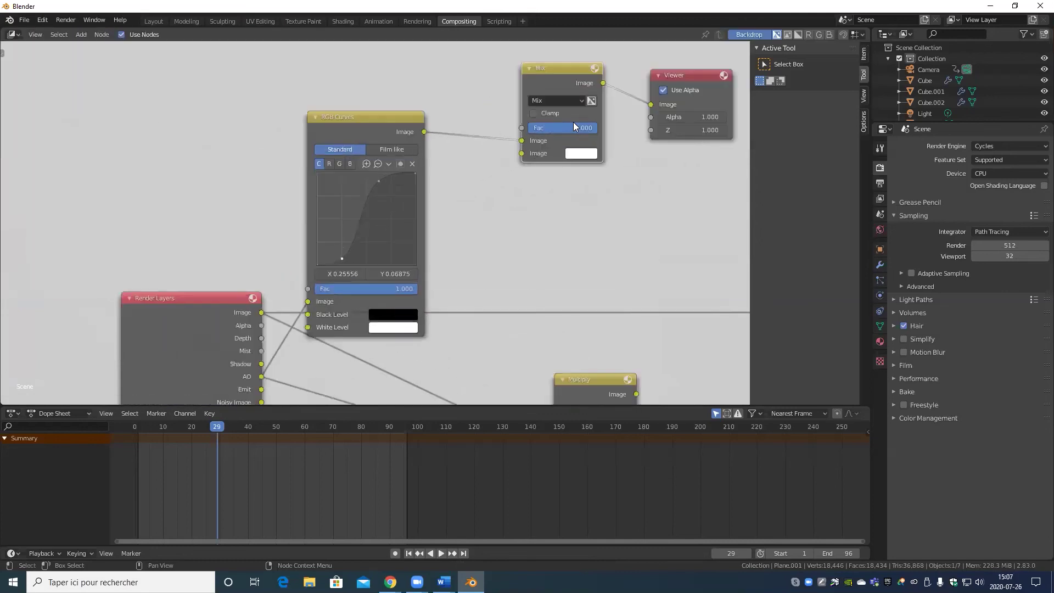
drag(425, 133, 522, 153)
click(533, 114)
scroll(551, 204, down, 2)
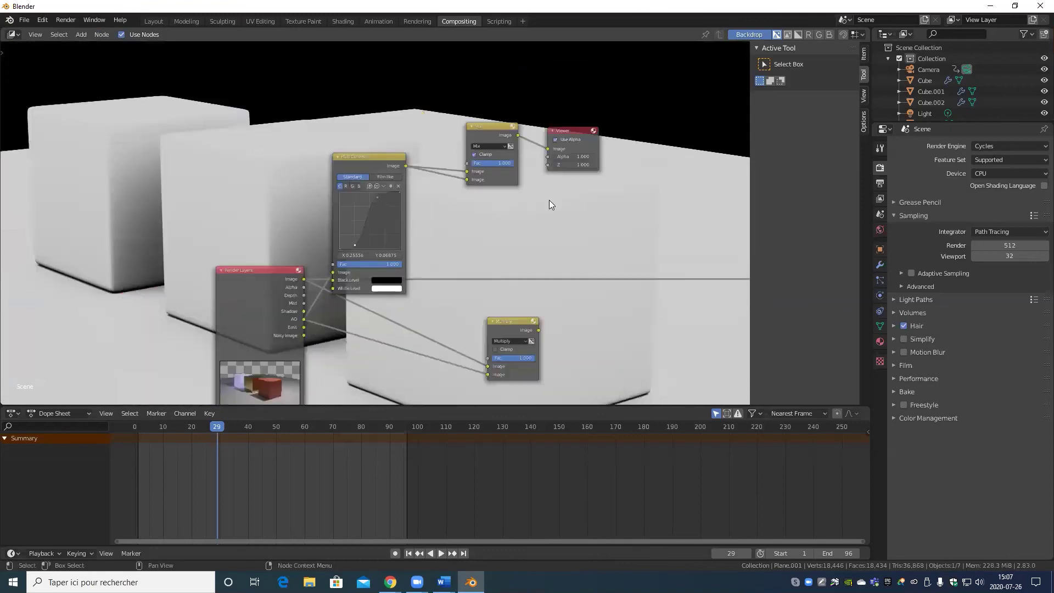
Step: Connect the Mix output to Multiply's second Image input and the Multiply output to the Viewer, repositioning Multiply and the Viewer for clear links
scroll(473, 221, down, 6)
middle_drag(456, 283, 371, 260)
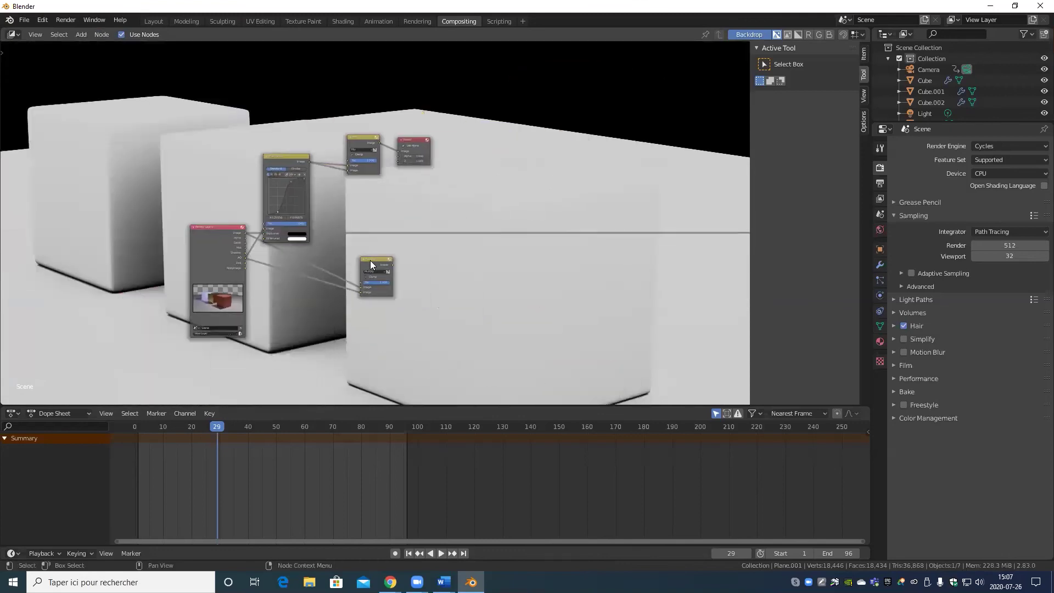
scroll(370, 260, up, 4)
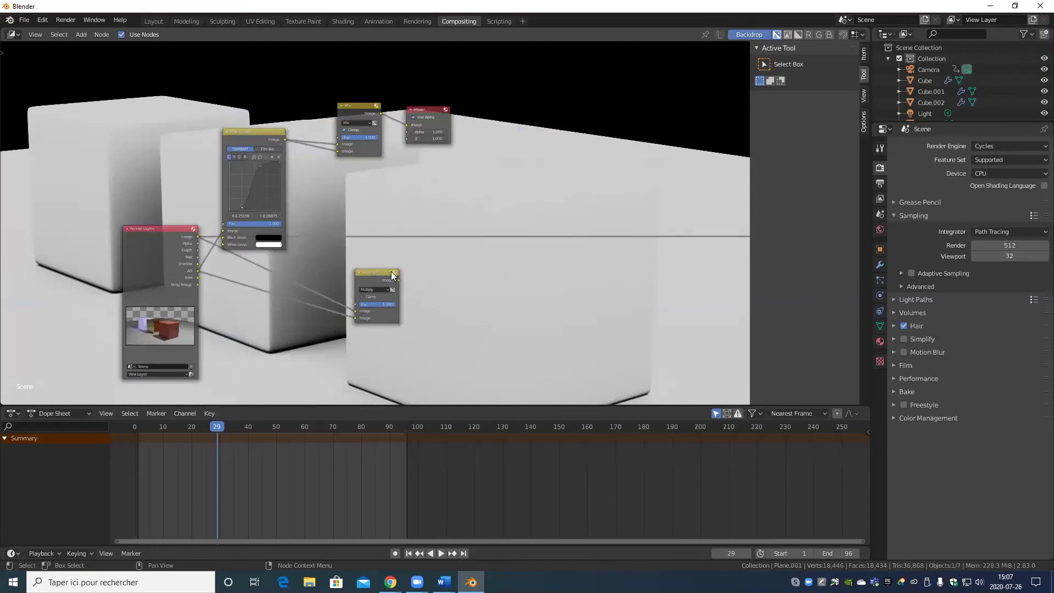
drag(391, 271, 539, 136)
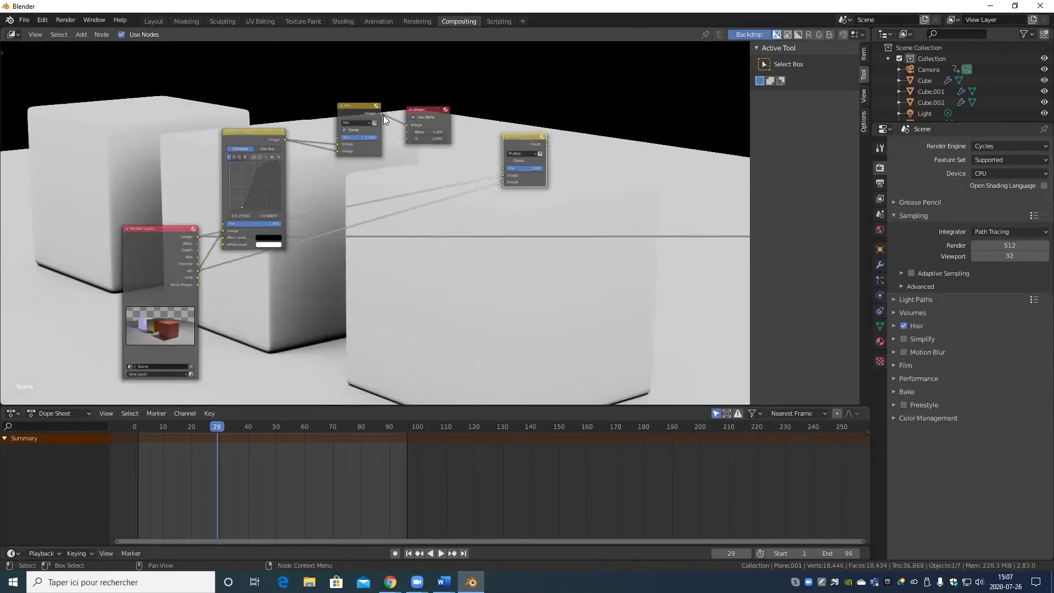
drag(382, 114, 503, 182)
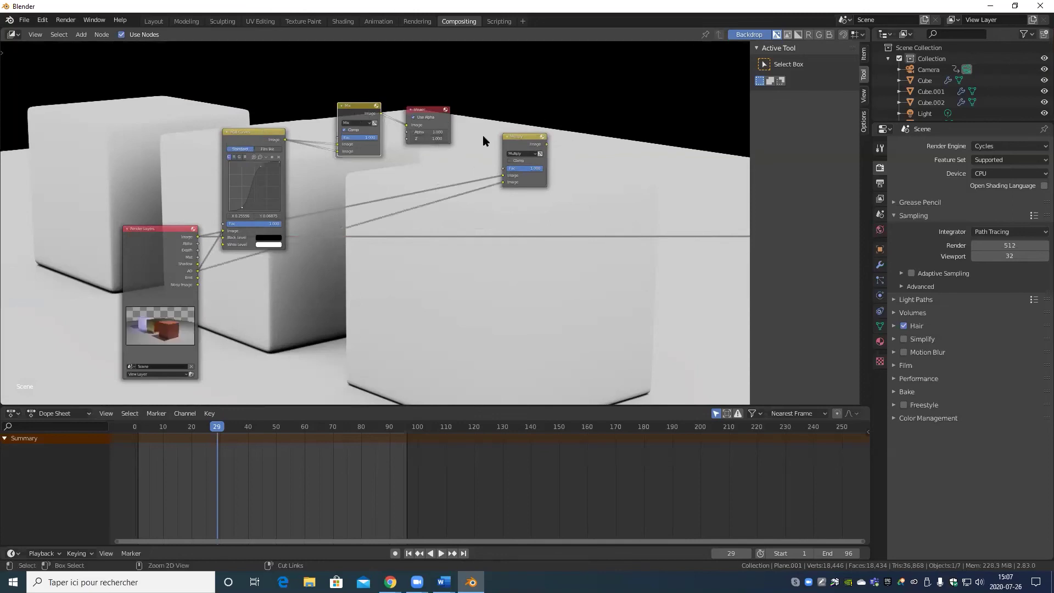
drag(430, 110, 622, 101)
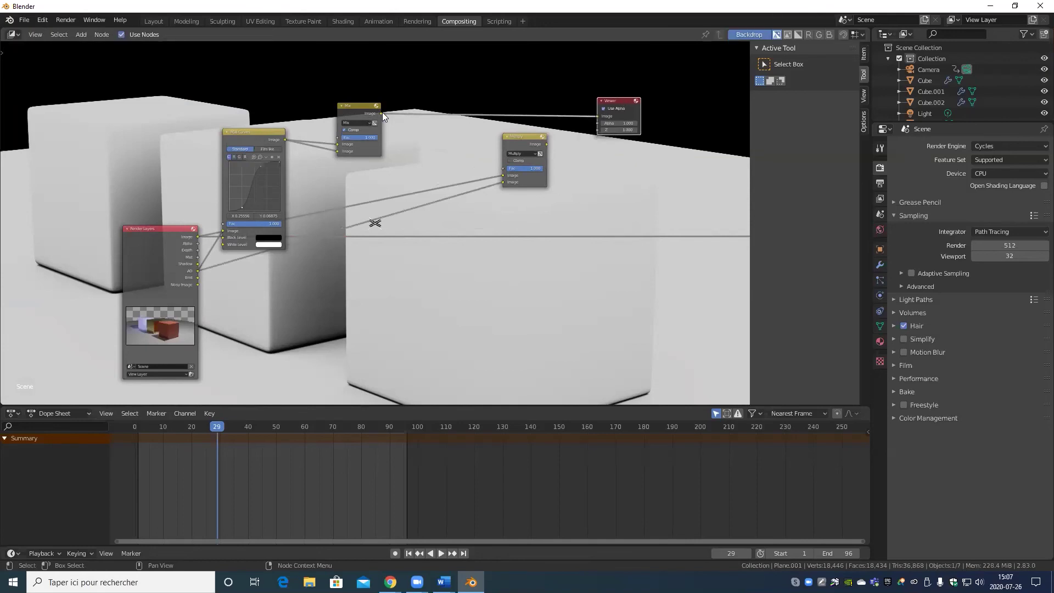
drag(383, 114, 503, 181)
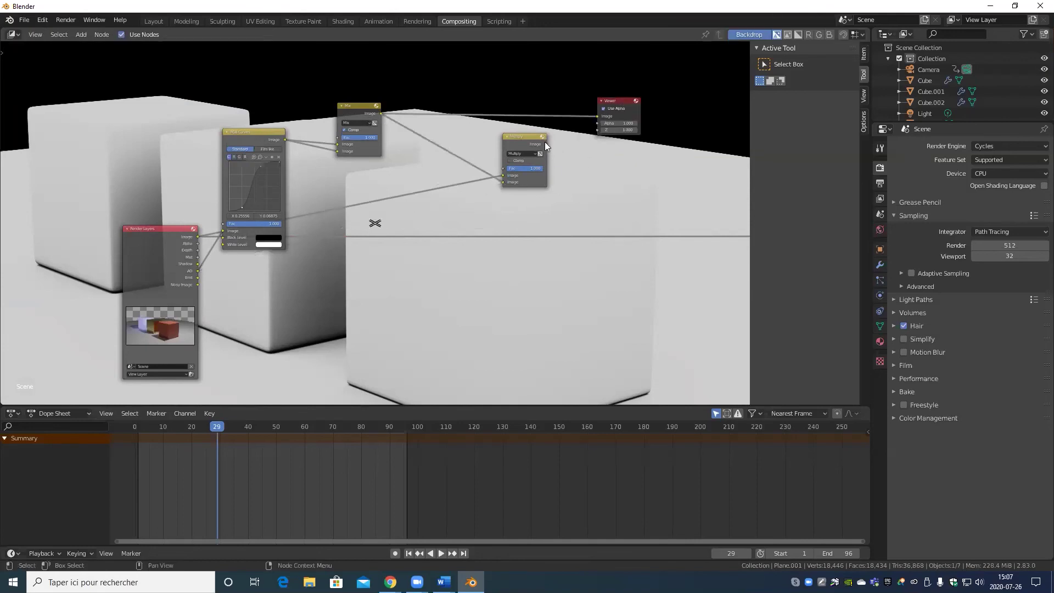
drag(546, 144, 599, 117)
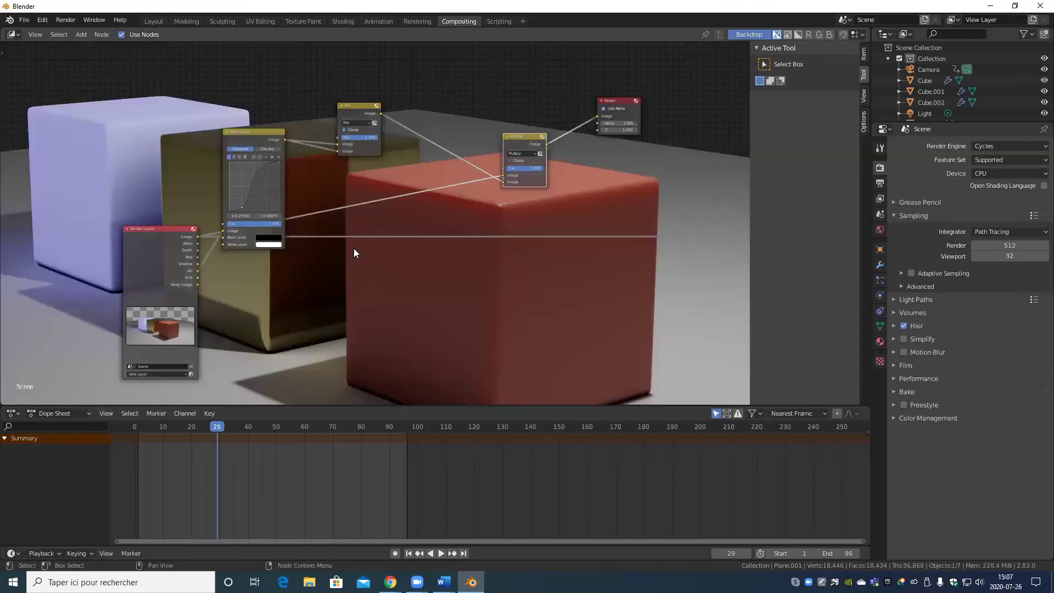
Step: Rearrange the compositing nodes so the links between RGB Curves, Mix, Multiply and the Viewer are easy to follow
middle_drag(353, 248, 463, 187)
drag(379, 76, 394, 223)
drag(470, 51, 512, 188)
drag(643, 96, 609, 119)
middle_drag(588, 153, 378, 192)
drag(534, 88, 564, 134)
middle_drag(478, 183, 518, 253)
Step: Try a Fac of -1.000 on the RGB Curves node to compare the effect, and restore it to 1.000
scroll(470, 280, up, 3)
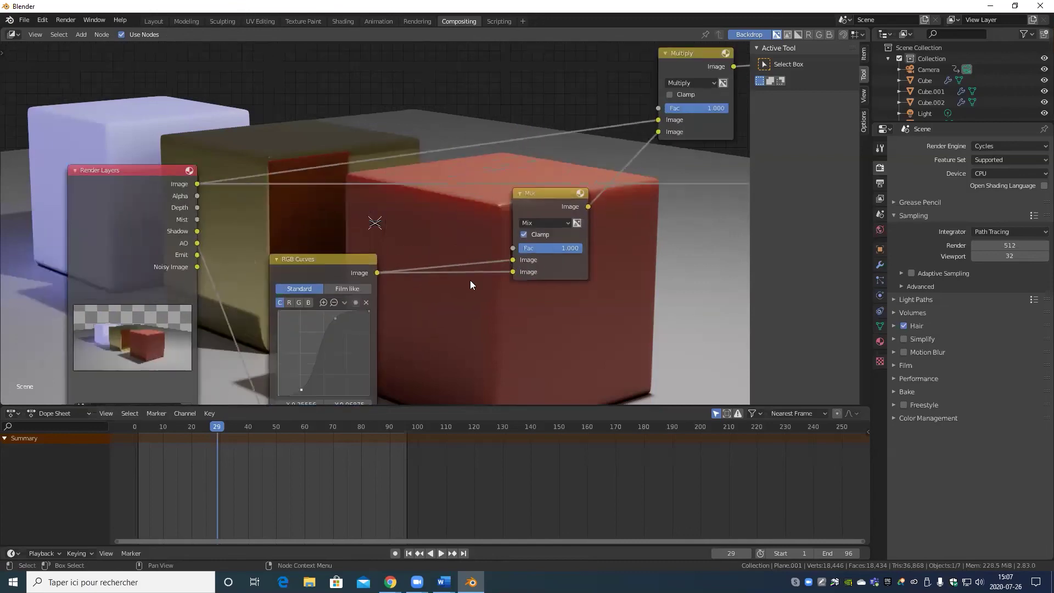
middle_drag(477, 281, 561, 217)
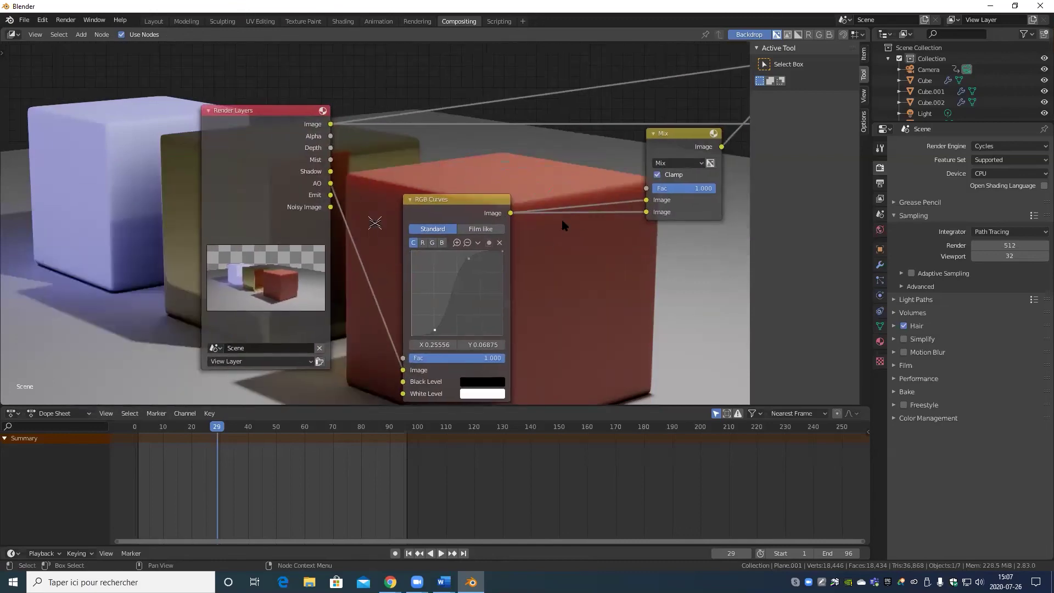
middle_drag(537, 349, 644, 314)
key(minus)
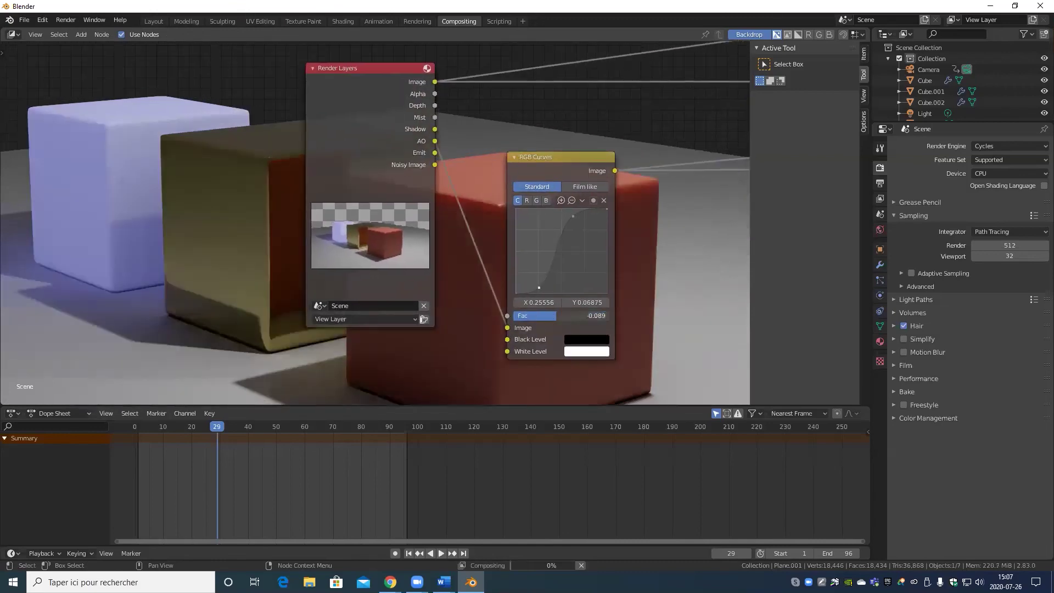
key(minus)
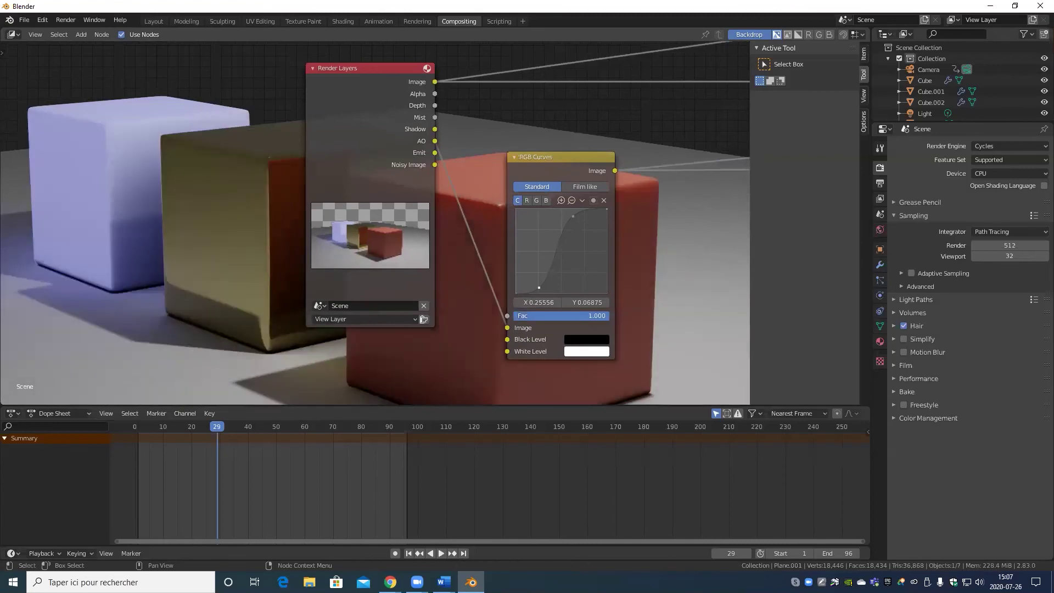
key(minus)
key(minus)
key(minus)
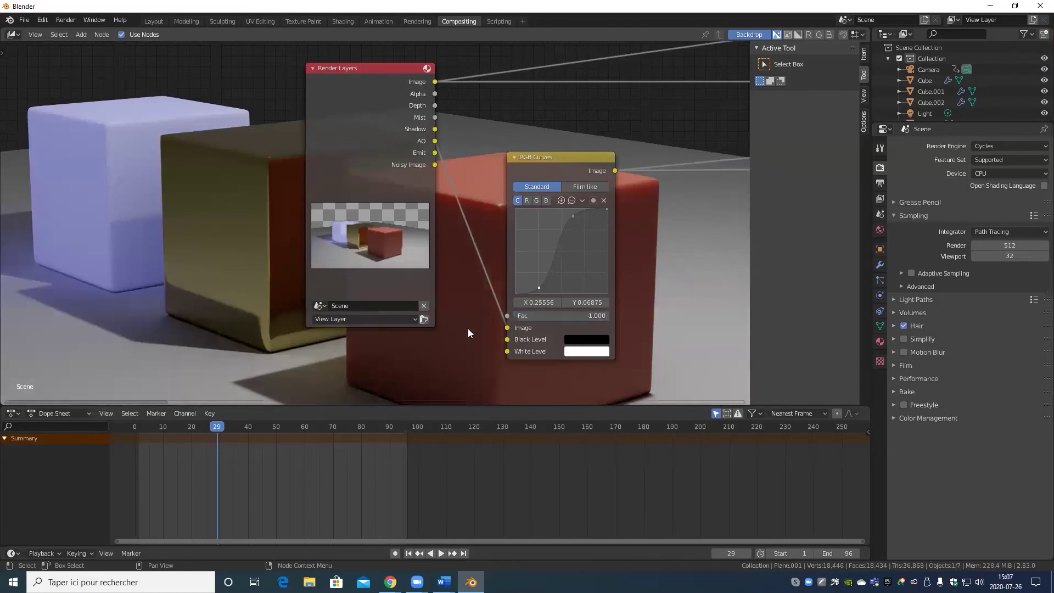
drag(535, 316, 609, 316)
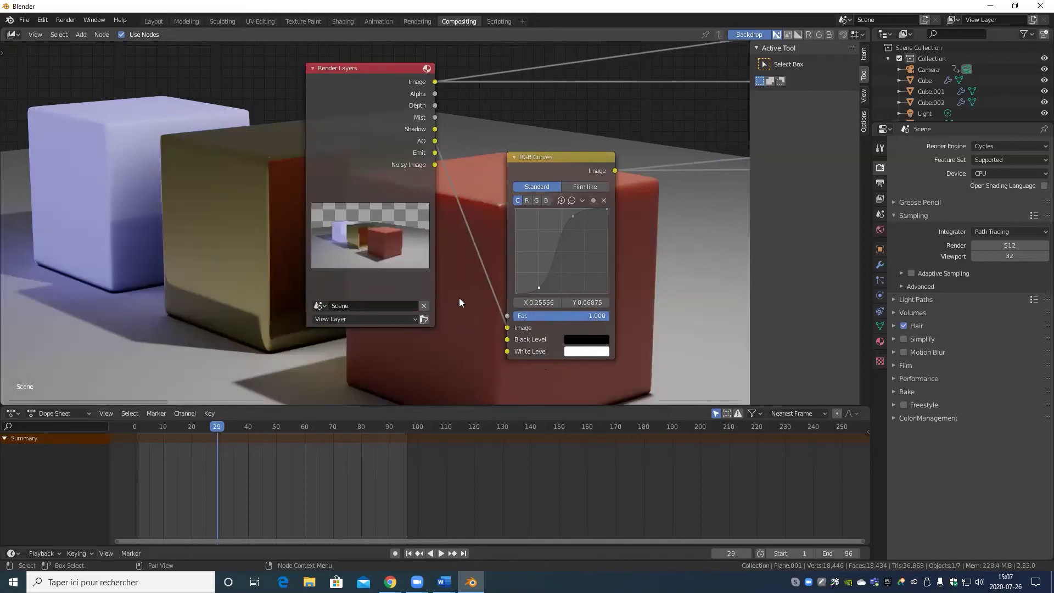
Step: Test a different Fac on the Mix node, restore it to 1.000, and set the Multiply node's Fac to 0.958
scroll(634, 286, down, 2)
middle_drag(634, 286, 622, 240)
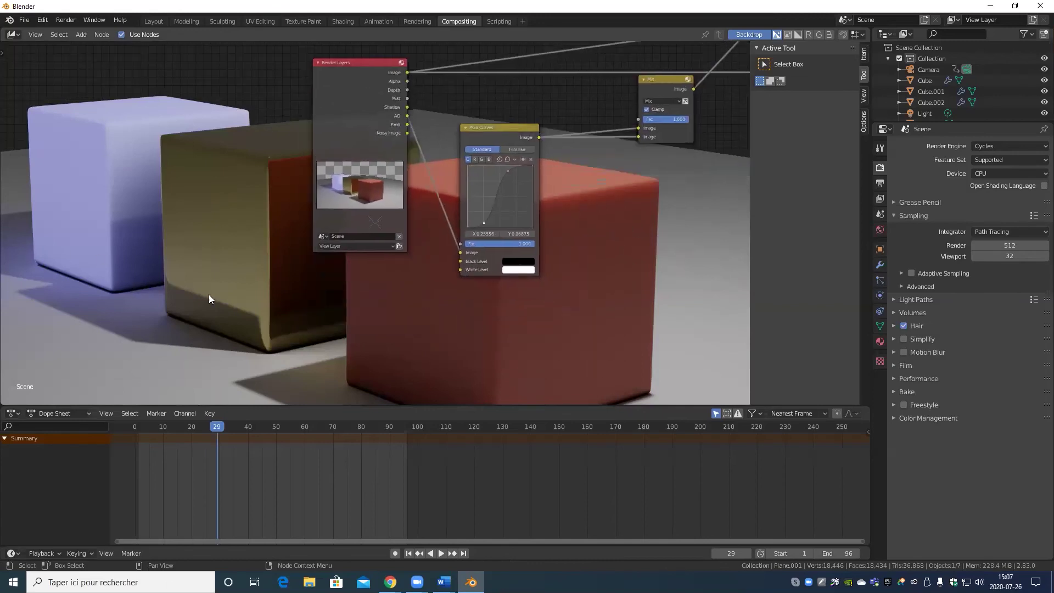
middle_drag(632, 194, 408, 307)
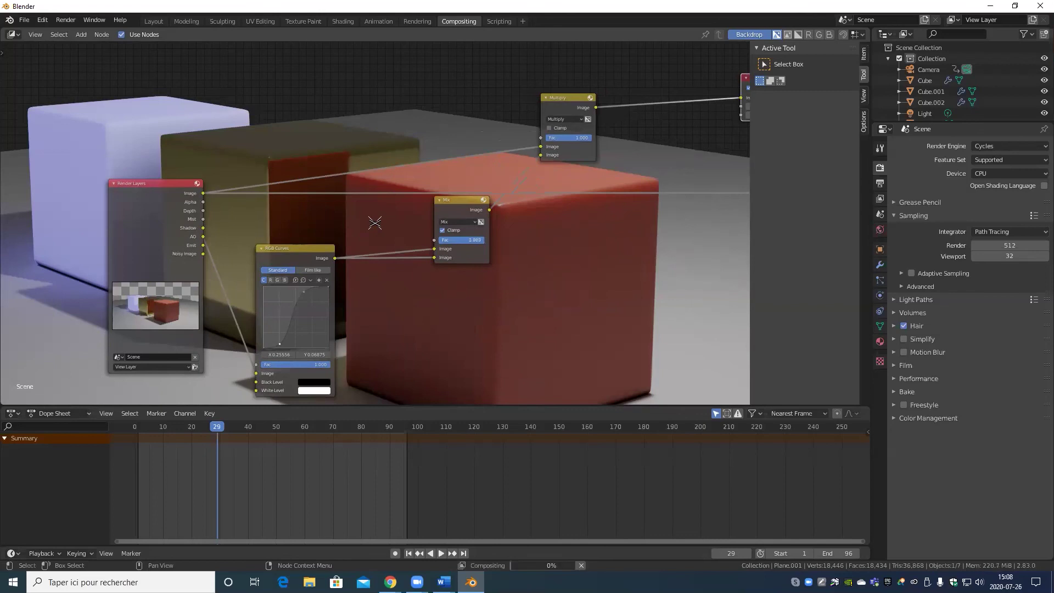
drag(467, 240, 515, 166)
drag(585, 139, 592, 138)
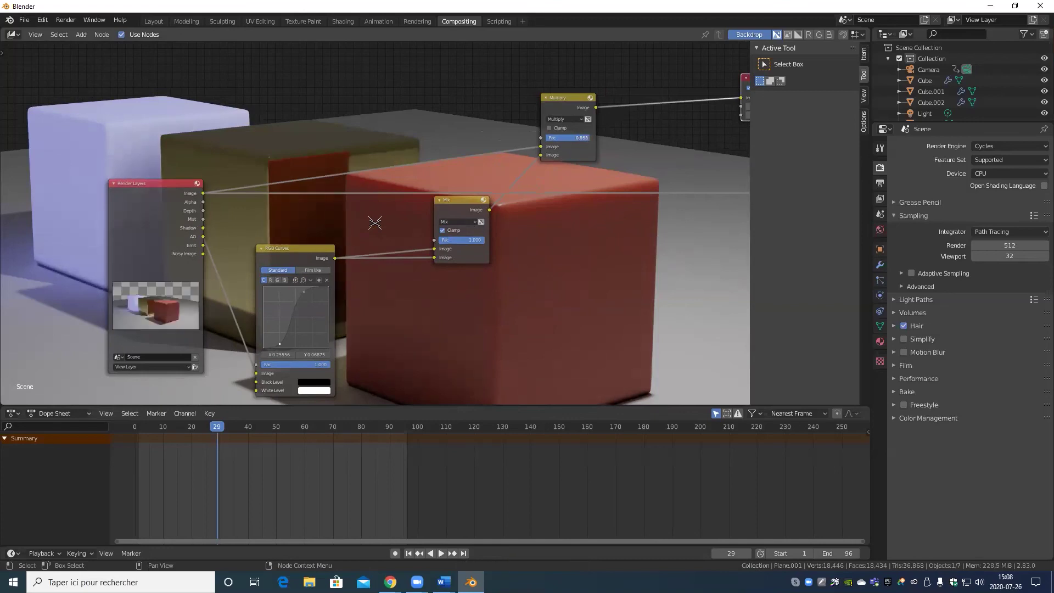
Step: Connect the Emit output of the Render Layers node to the Viewer's Image input to preview the emission pass
middle_drag(175, 194, 315, 165)
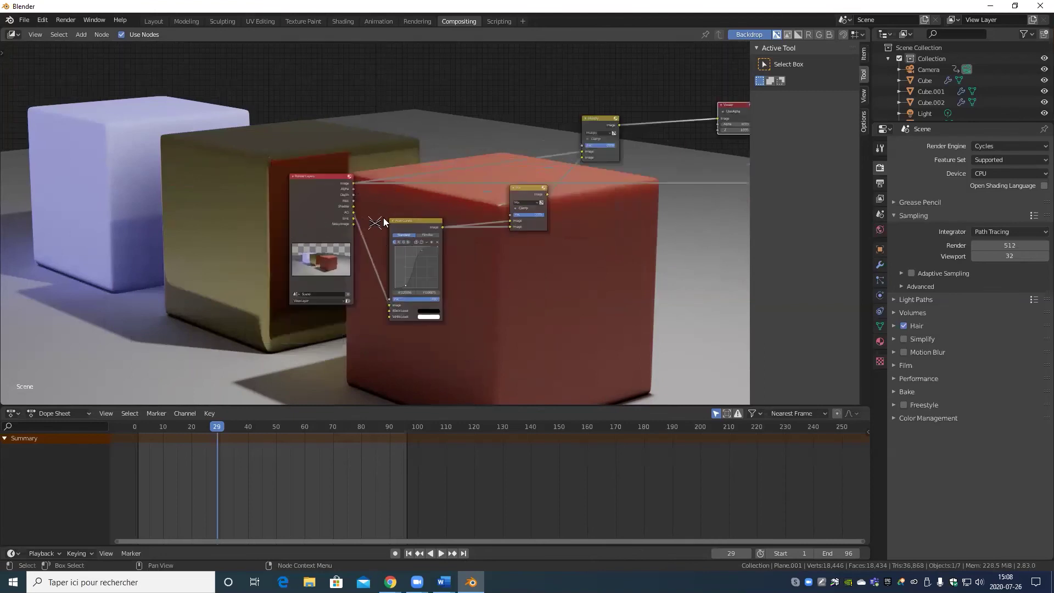
scroll(362, 229, up, 1)
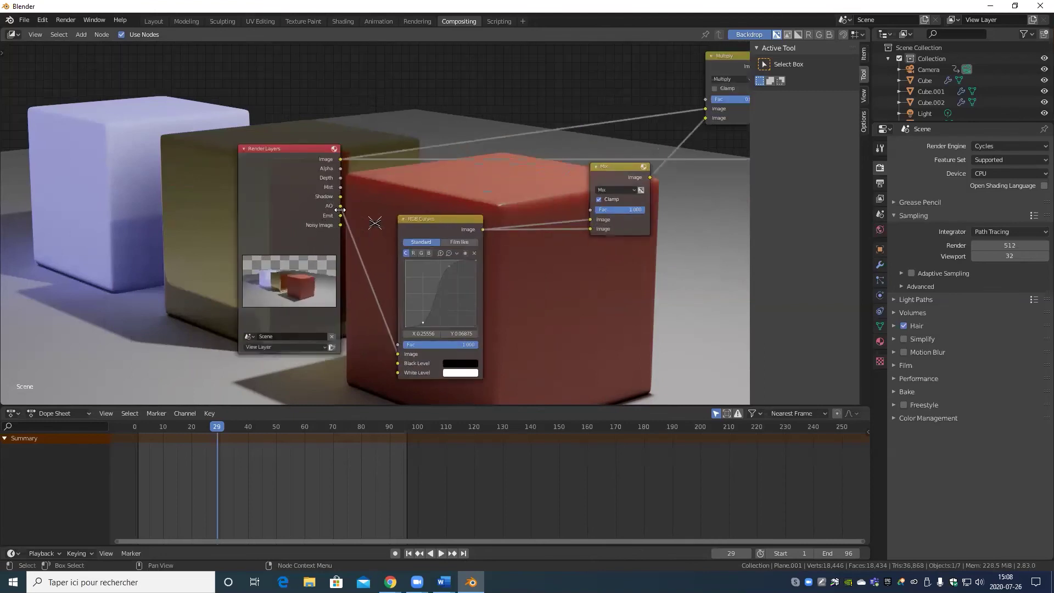
scroll(417, 183, down, 3)
middle_drag(417, 183, 262, 291)
scroll(262, 291, up, 3)
scroll(189, 283, up, 1)
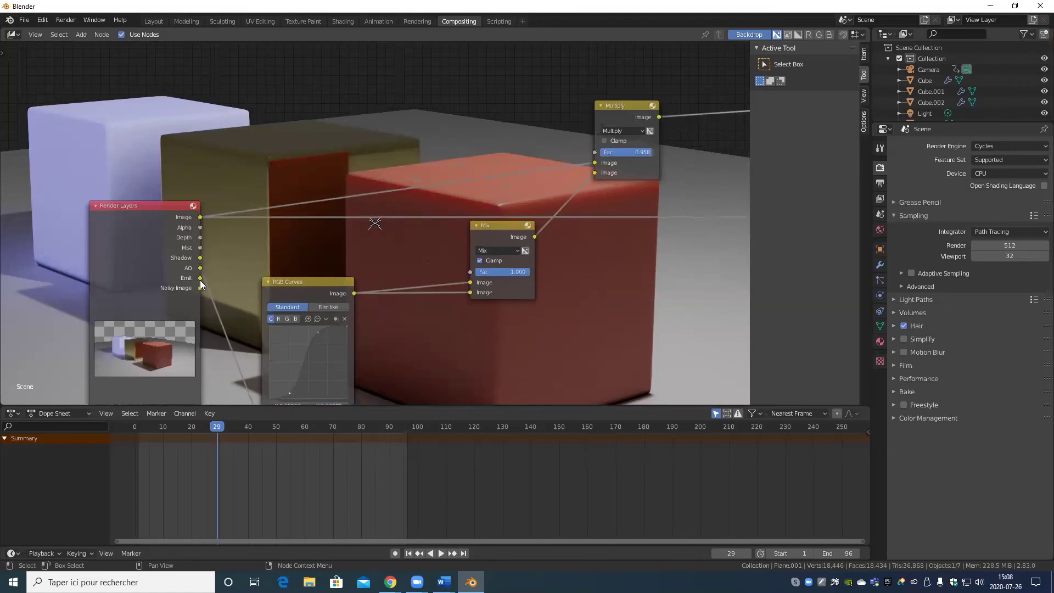
drag(200, 278, 278, 163)
scroll(366, 139, down, 2)
middle_drag(366, 140, 261, 150)
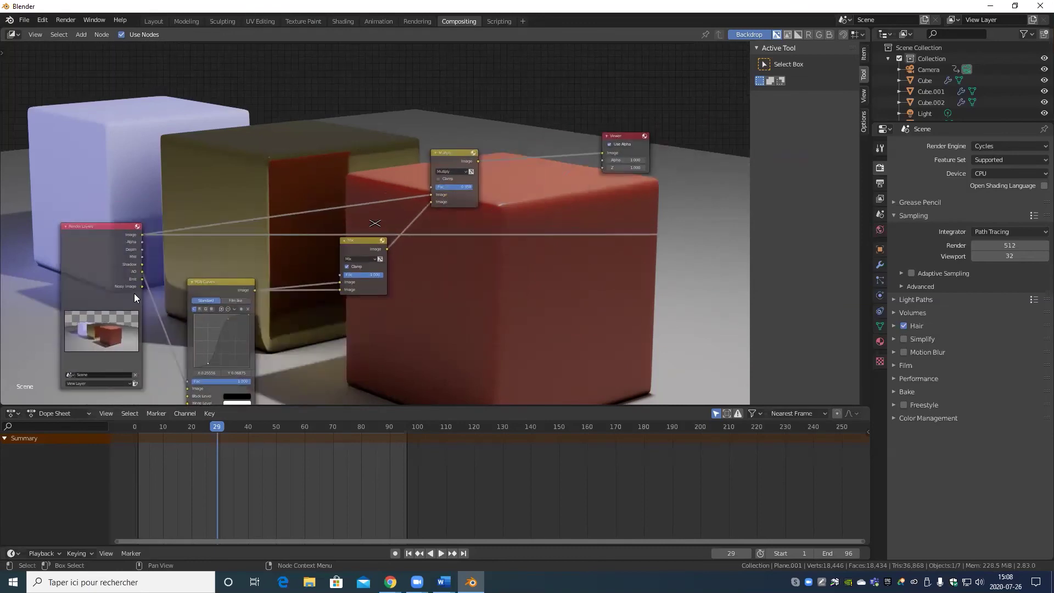
drag(141, 276, 604, 154)
middle_drag(604, 154, 75, 186)
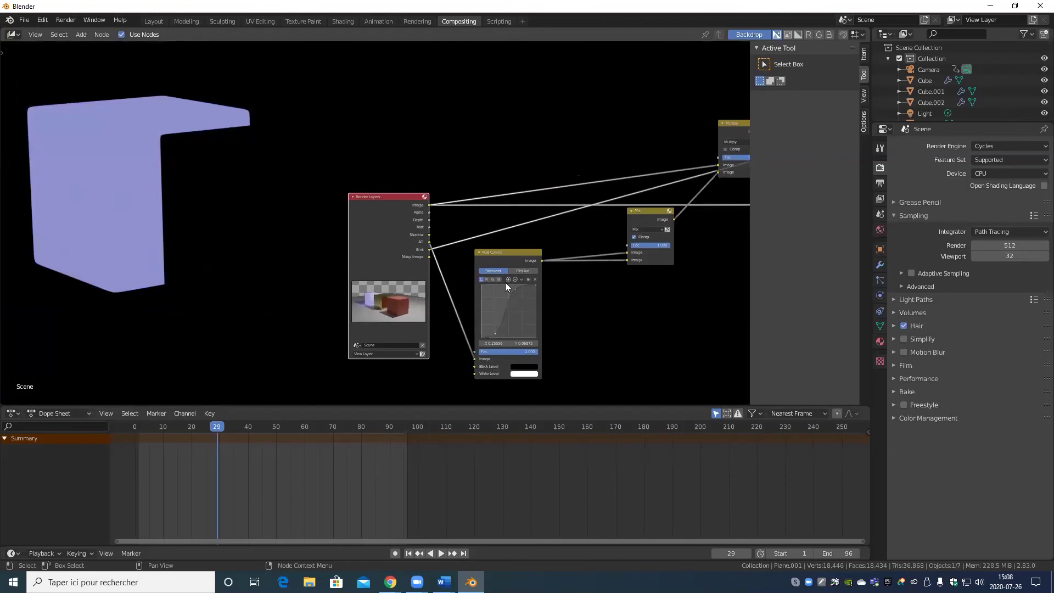
Step: Add a Separate RGBA node in the empty area below the Multiply node
scroll(549, 286, down, 2)
middle_drag(578, 289, 356, 340)
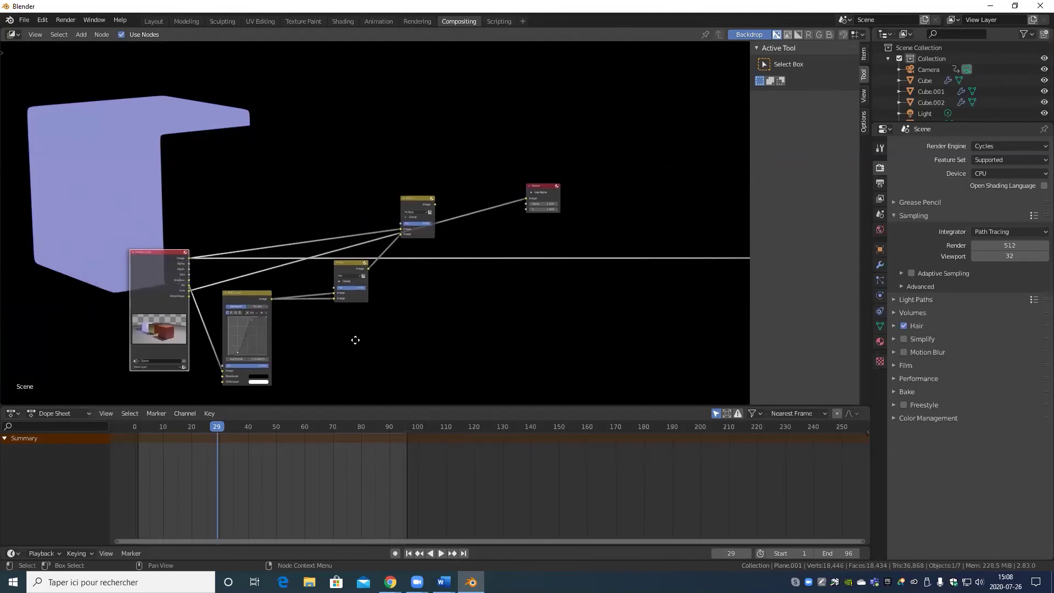
scroll(265, 351, up, 2)
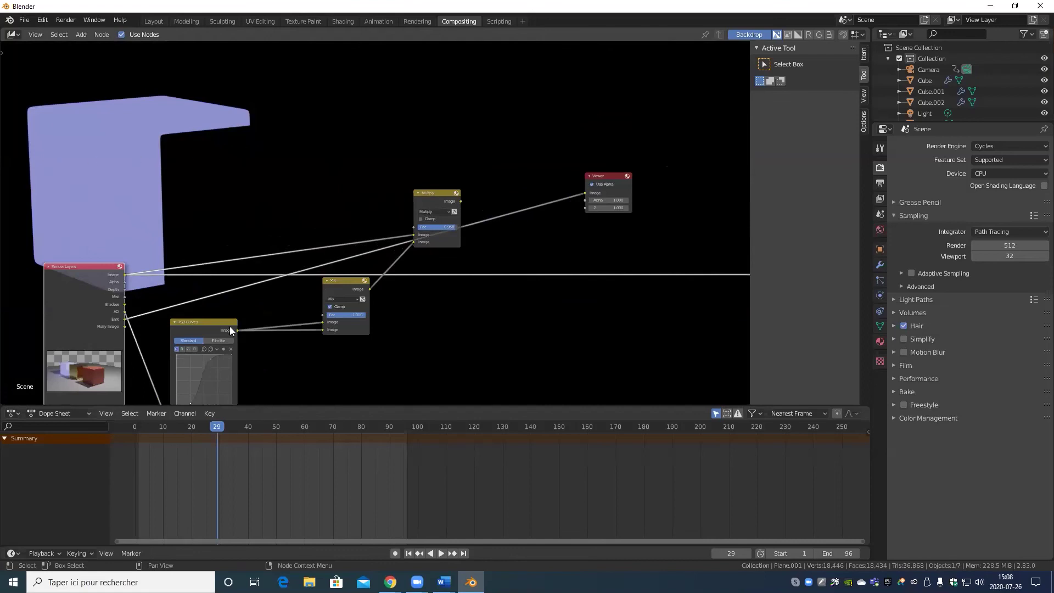
click(214, 321)
click(81, 35)
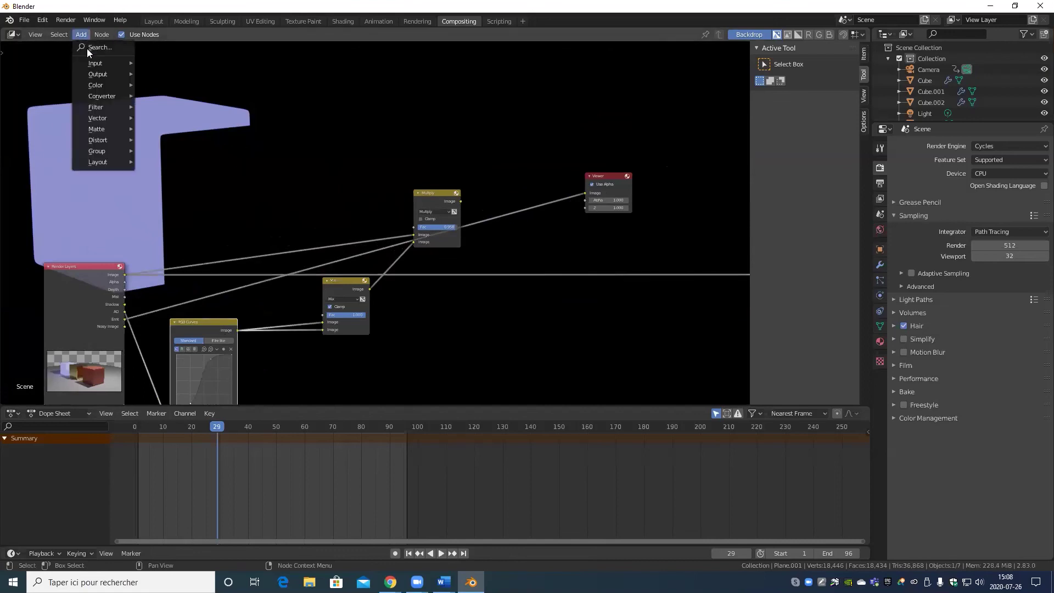
mouse_move(106, 87)
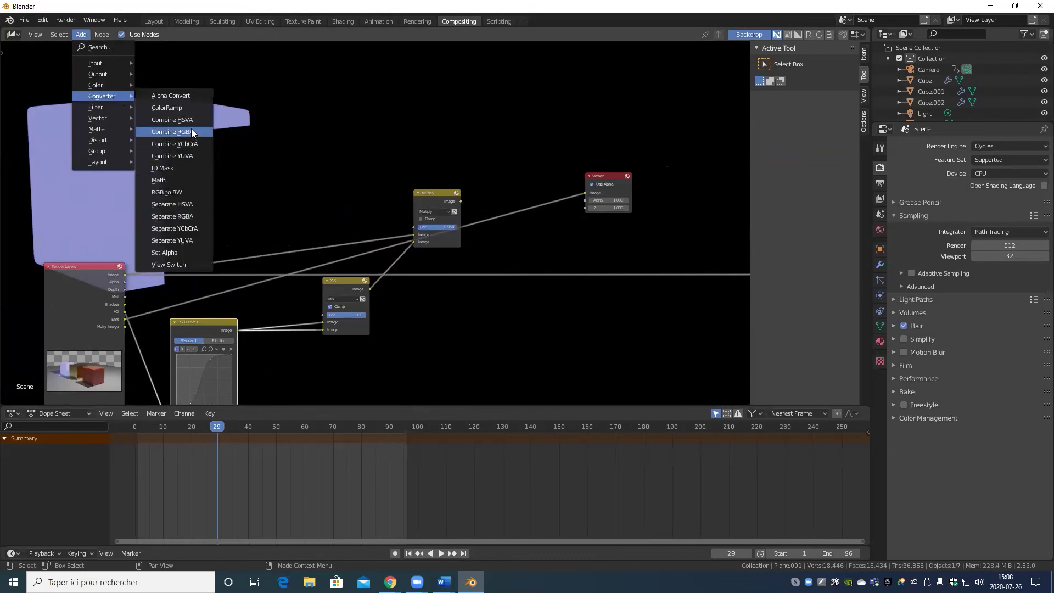
click(190, 215)
click(444, 320)
Step: Connect the Render Layers Emit output to Separate RGBA's Image input and its R output to the Viewer's Image input
scroll(236, 322, up, 2)
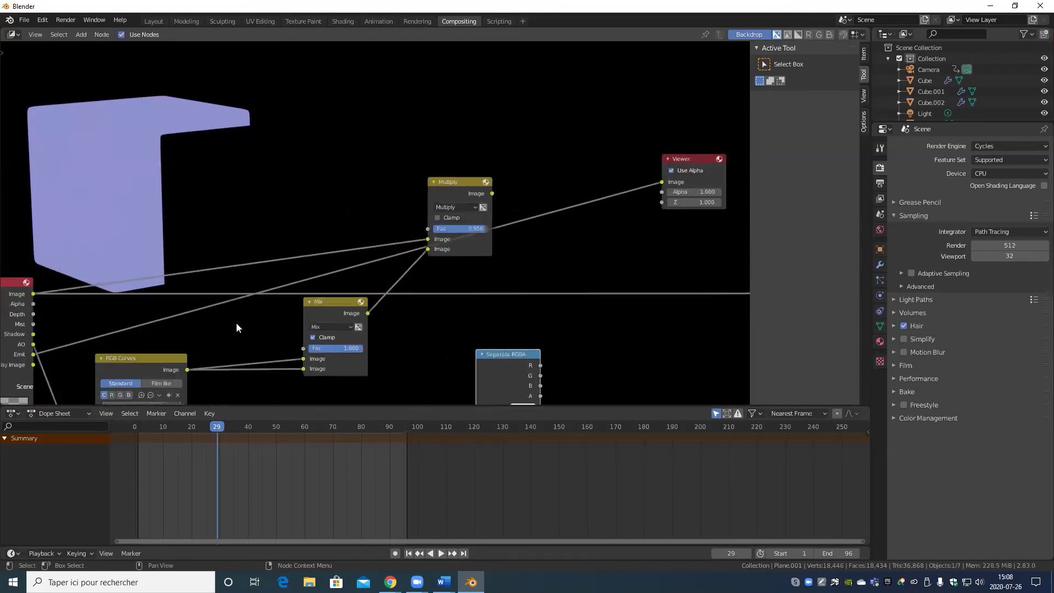
middle_drag(30, 366, 86, 314)
drag(87, 303, 532, 356)
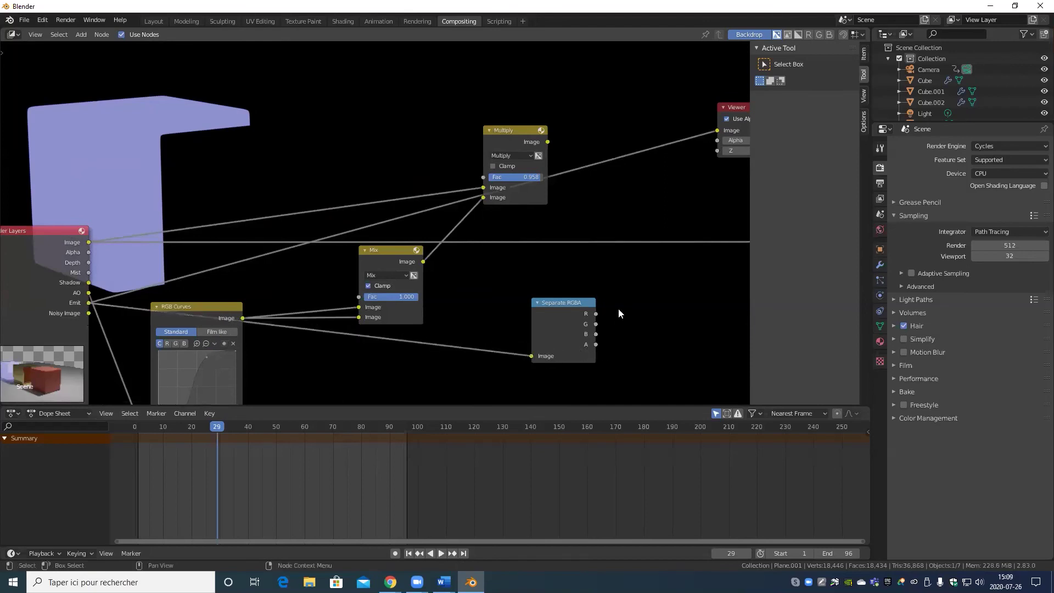
scroll(618, 308, down, 1)
middle_drag(619, 324, 467, 327)
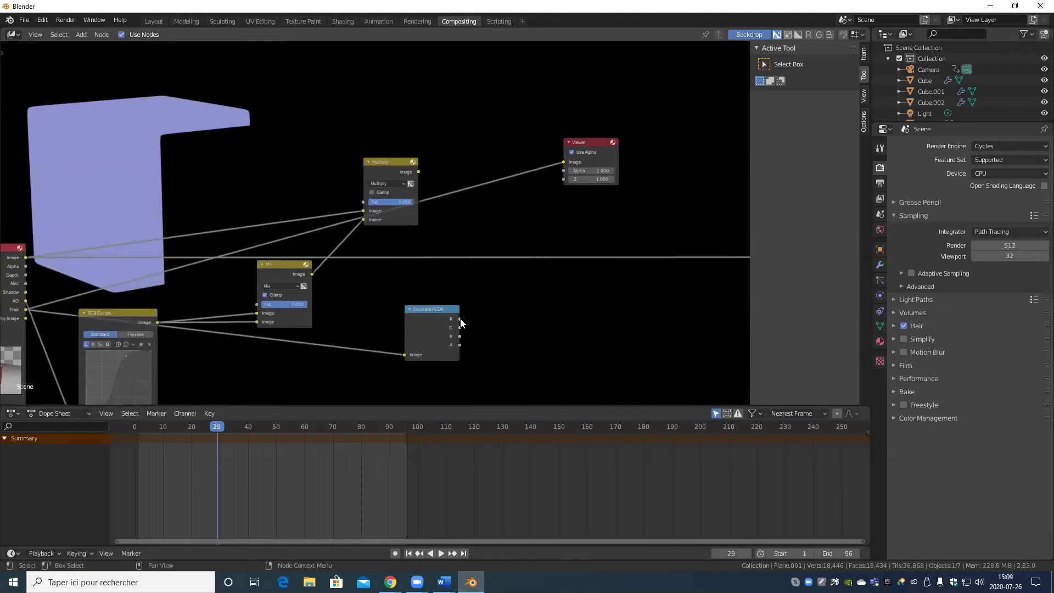
drag(461, 320, 565, 165)
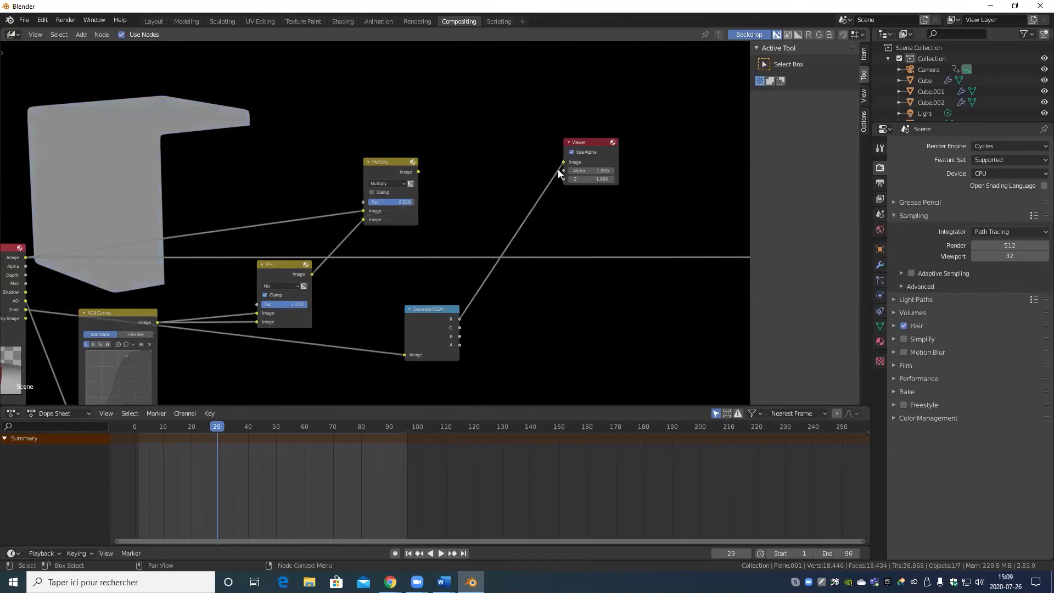
scroll(467, 239, down, 2)
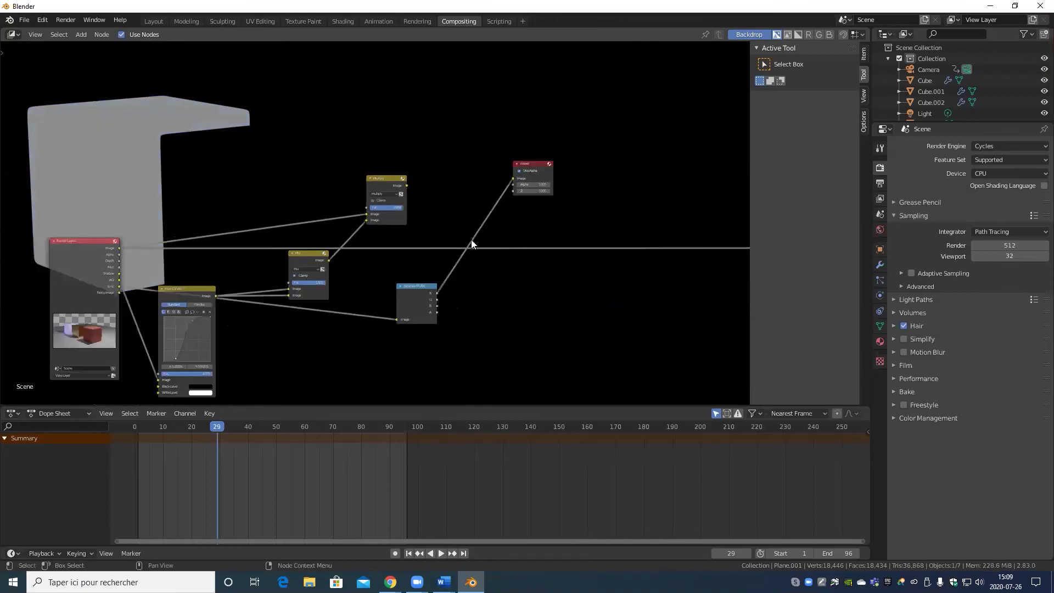
Step: Add an RGB Curves node in the empty area beside the Separate RGBA node
middle_drag(234, 318, 301, 288)
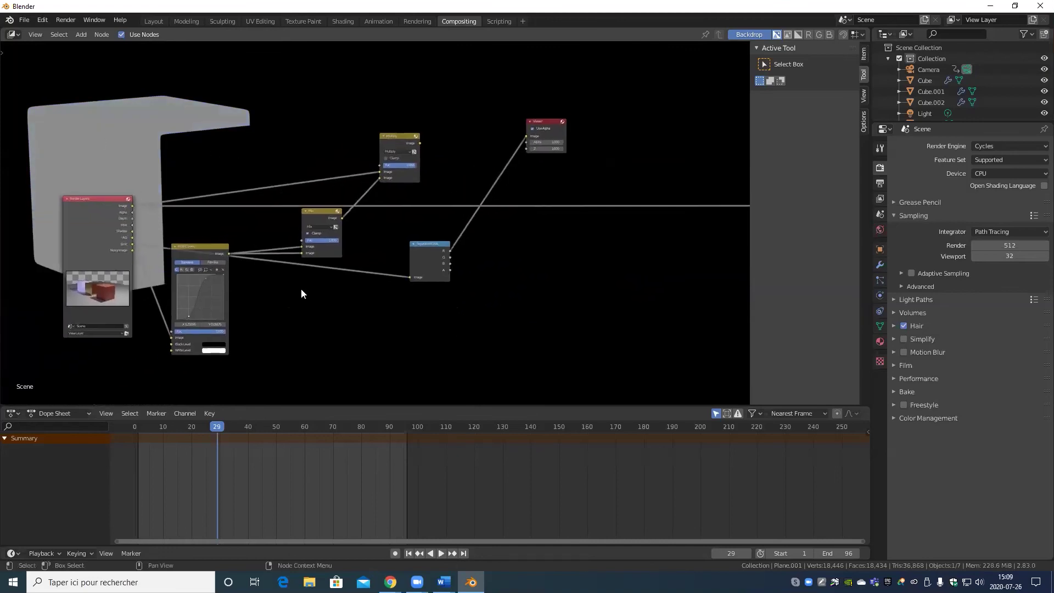
click(78, 34)
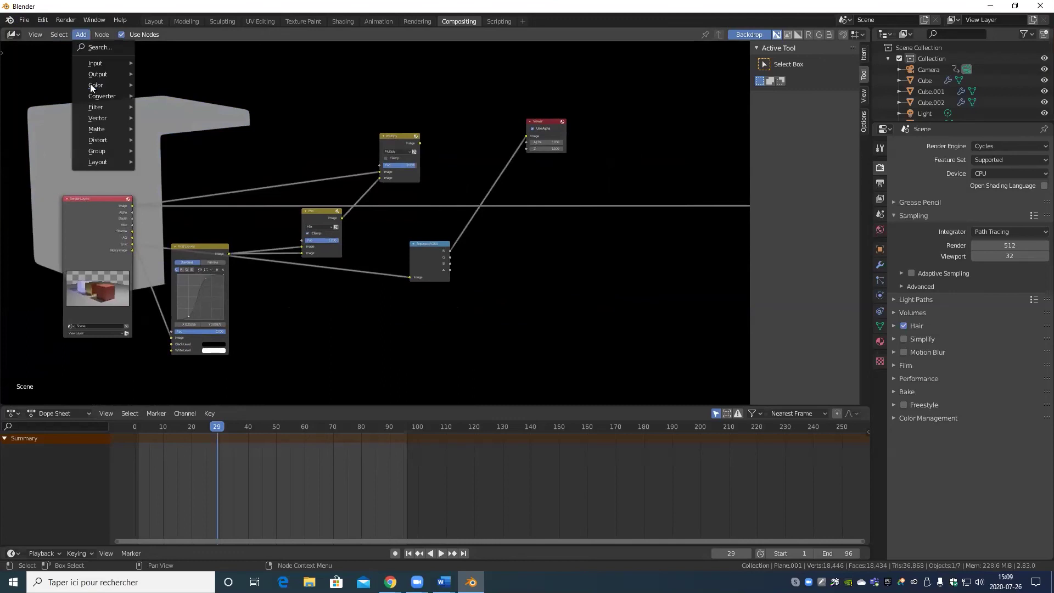
click(81, 33)
click(83, 34)
mouse_move(104, 85)
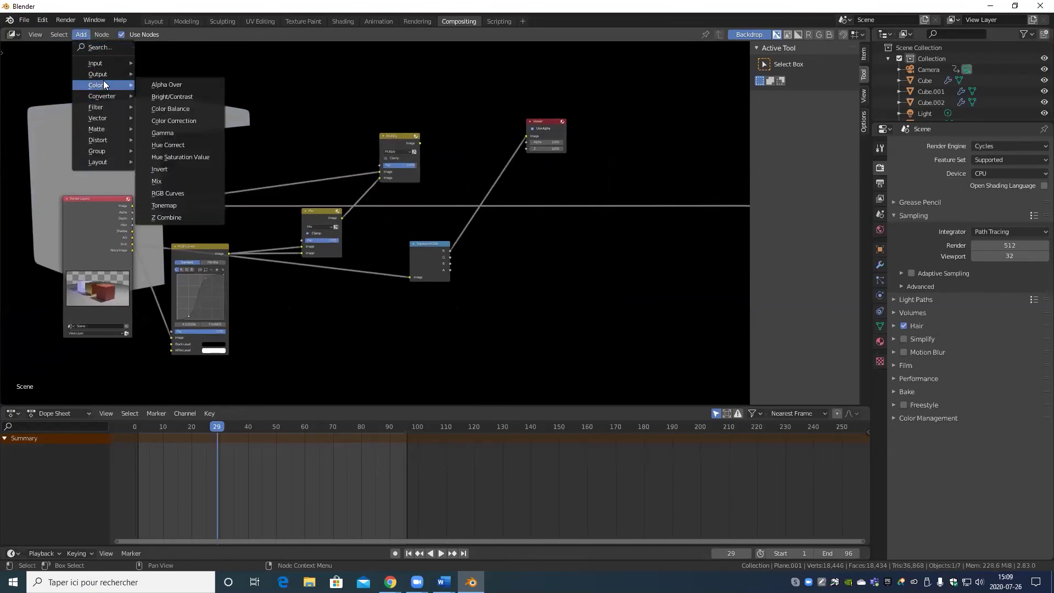
click(163, 195)
click(467, 302)
scroll(468, 283, up, 2)
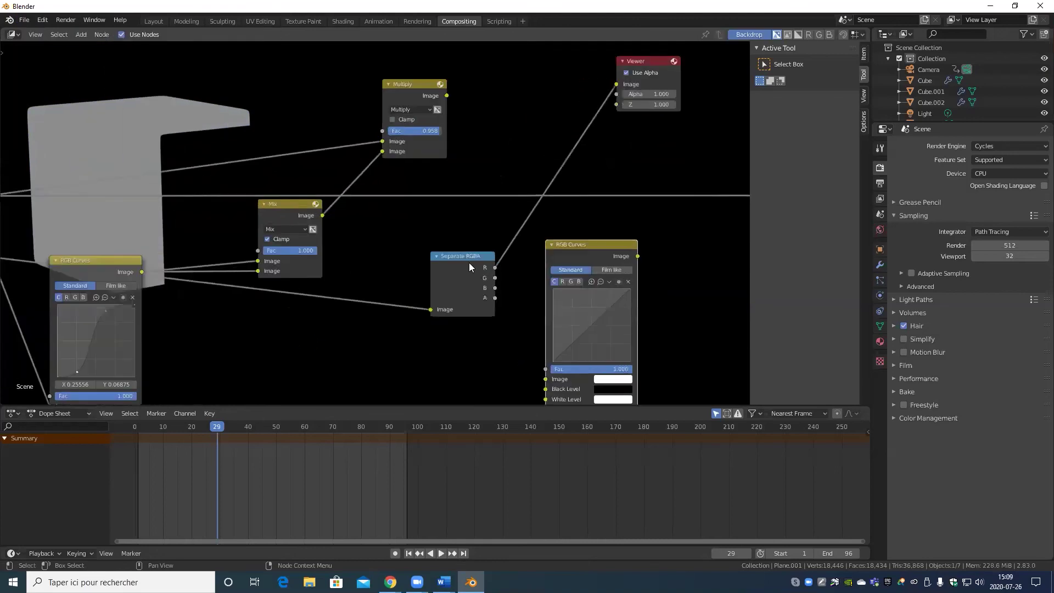
Step: Connect Separate RGBA's R output to the new RGB Curves node's Image input and the curves output to the Viewer's Image input
middle_drag(469, 267, 326, 224)
drag(352, 228, 406, 341)
scroll(507, 248, down, 2)
middle_drag(506, 249, 430, 252)
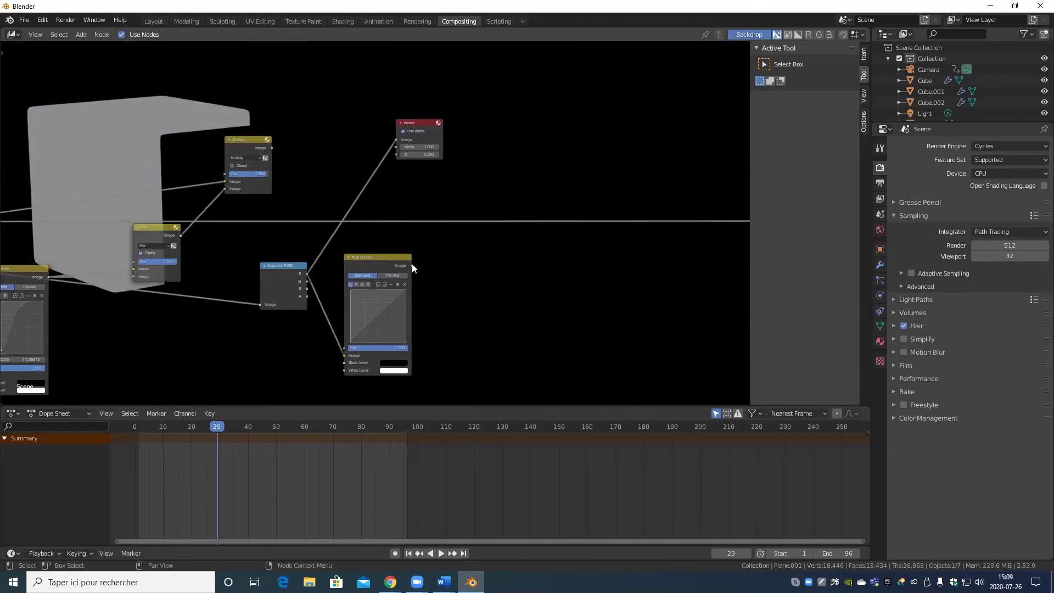
drag(412, 265, 590, 165)
Step: Steepen the emission RGB Curves by moving its upper curve point to about X 0.128, Y 1.000 to brighten the mask
scroll(591, 165, up, 3)
middle_drag(438, 317, 565, 118)
drag(501, 162, 478, 123)
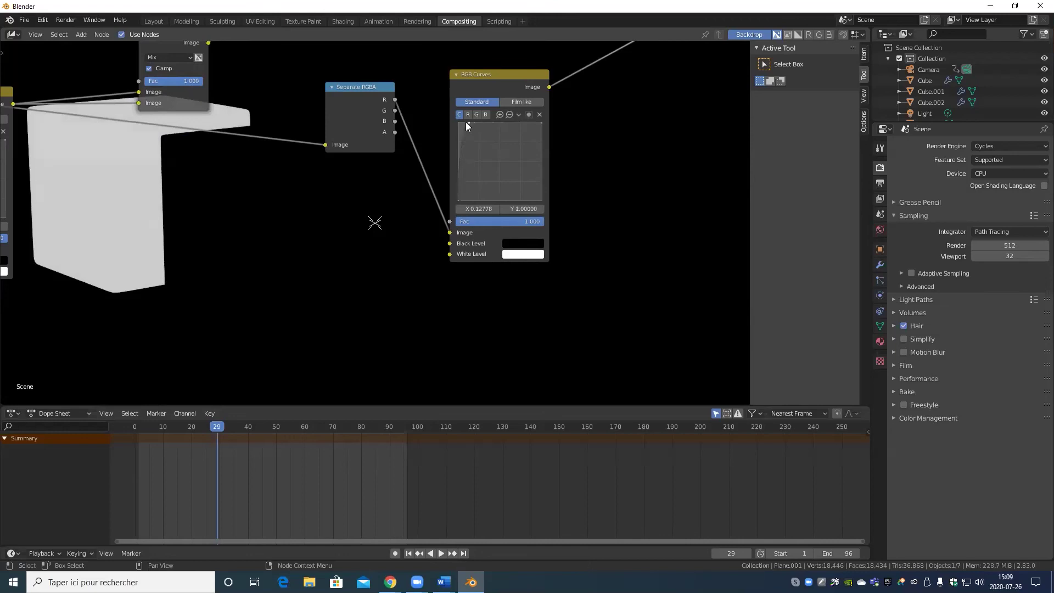
Step: Duplicate the clamped Mix node between the emission RGB Curves and the Viewer, and feed the curves output into both its Image inputs
scroll(407, 72, down, 2)
middle_drag(407, 73, 357, 154)
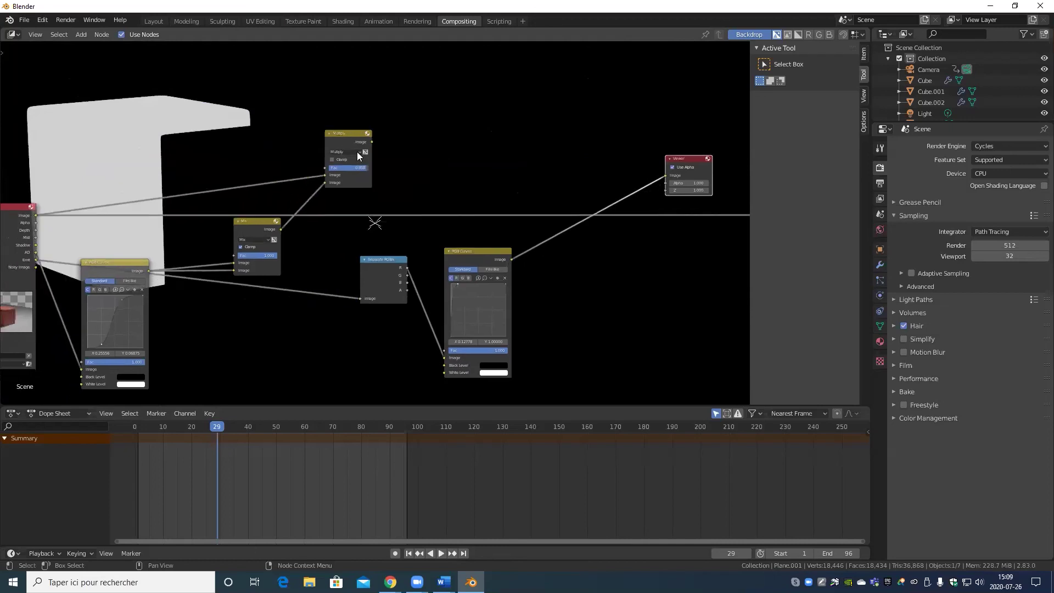
click(269, 221)
key(ctrl+c)
middle_drag(583, 273, 434, 268)
key(ctrl+v)
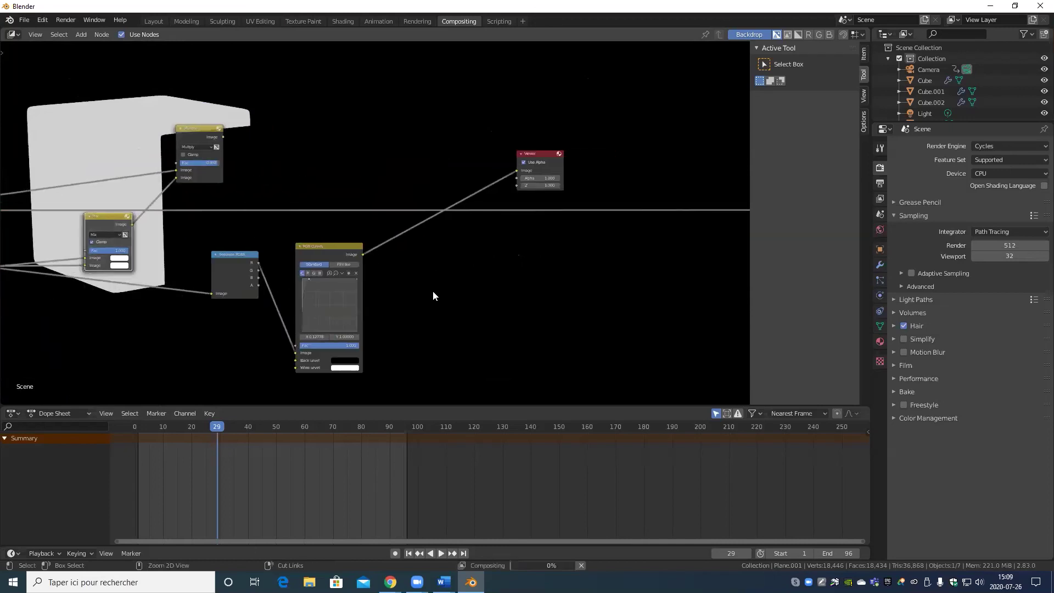
drag(129, 263, 433, 268)
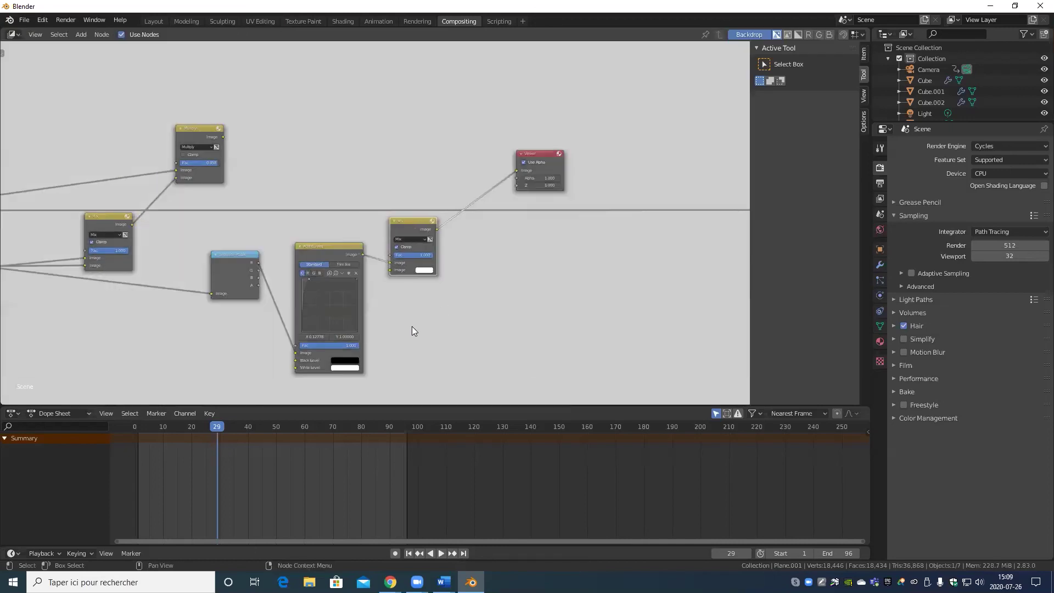
scroll(411, 326, up, 2)
drag(358, 266, 400, 294)
Step: Move the Multiply node directly above the duplicated Mix node
scroll(502, 271, down, 3)
middle_drag(471, 290, 519, 346)
drag(240, 202, 453, 222)
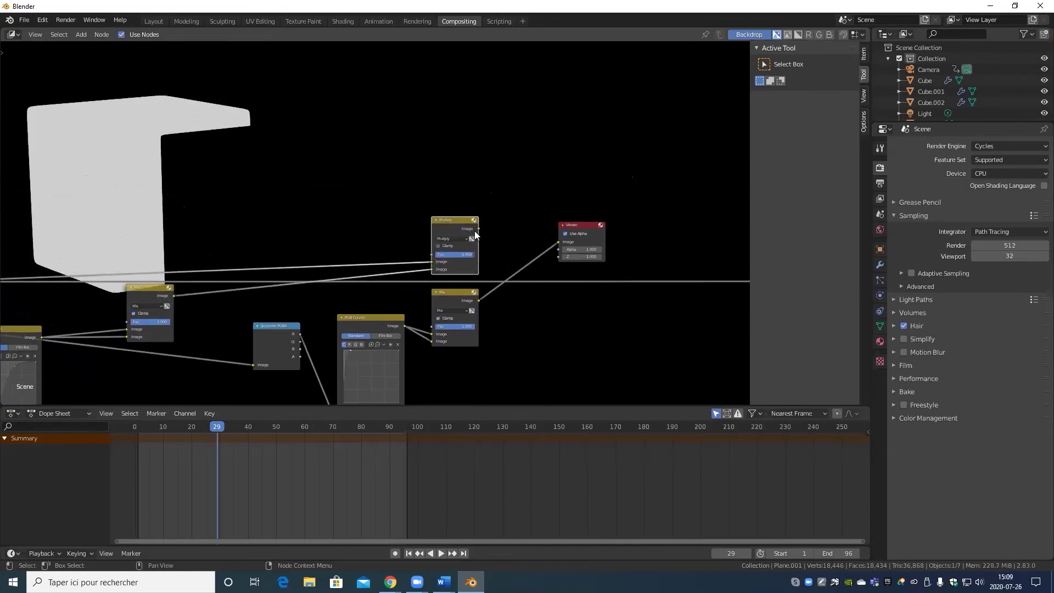
Step: Add a new Mix node in the empty area above and to the right of the Multiply node
scroll(533, 281, up, 2)
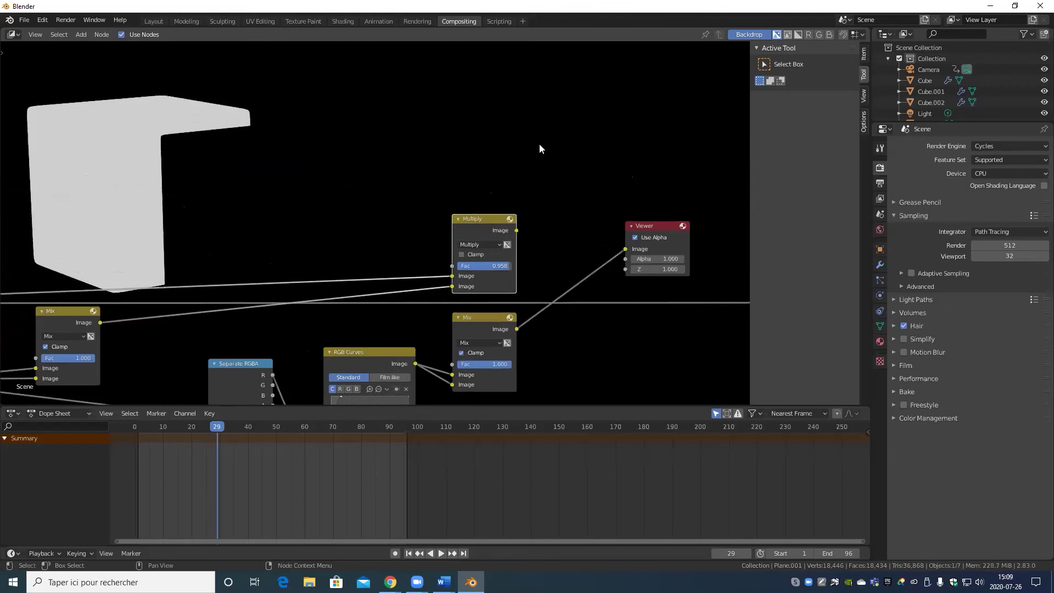
scroll(539, 149, down, 2)
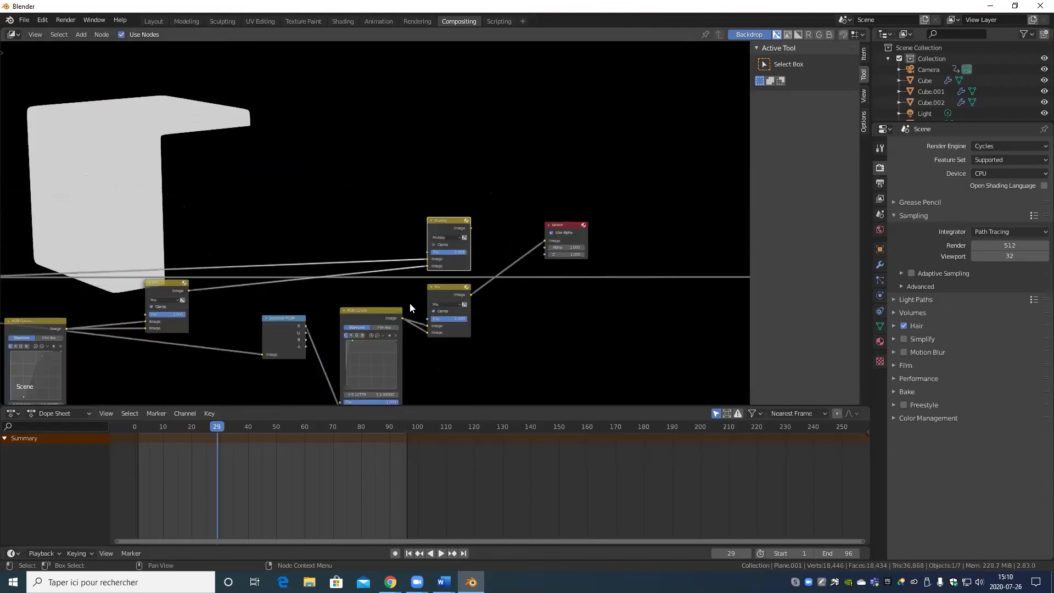
scroll(545, 238, up, 2)
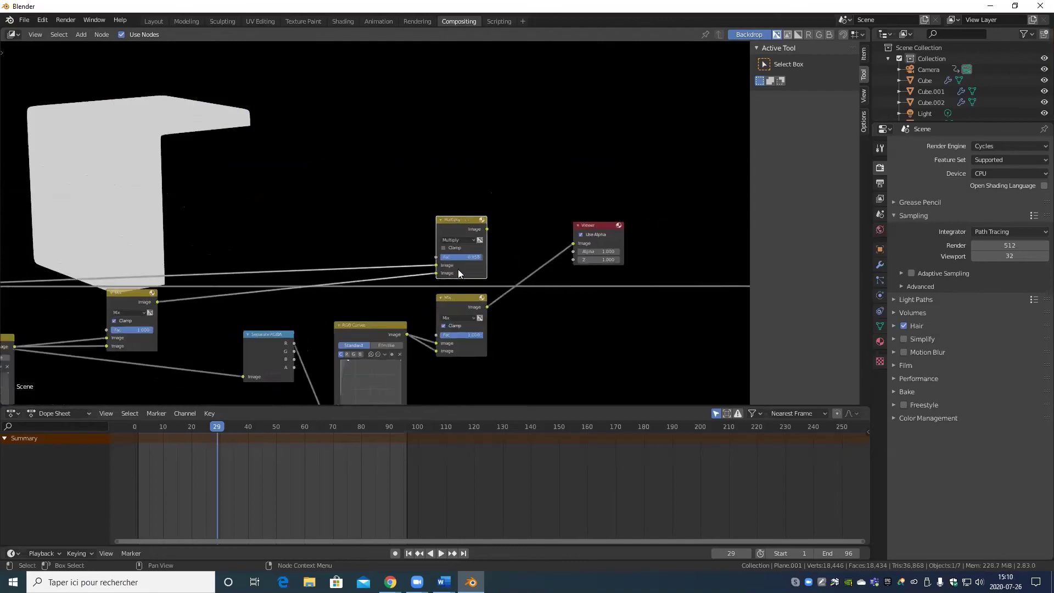
scroll(458, 273, down, 1)
click(80, 34)
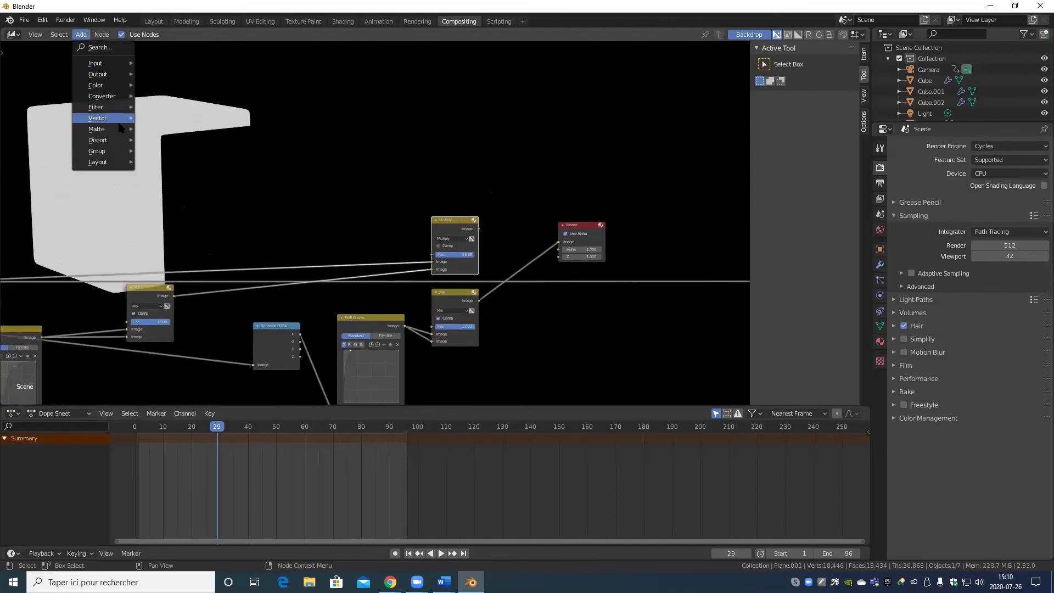
mouse_move(122, 87)
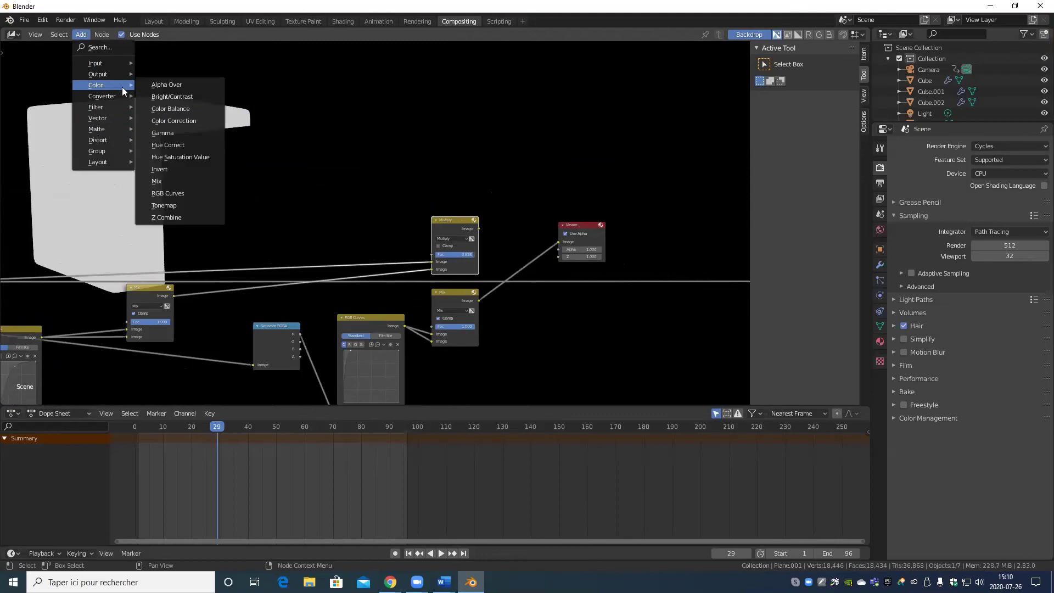
click(166, 182)
click(505, 175)
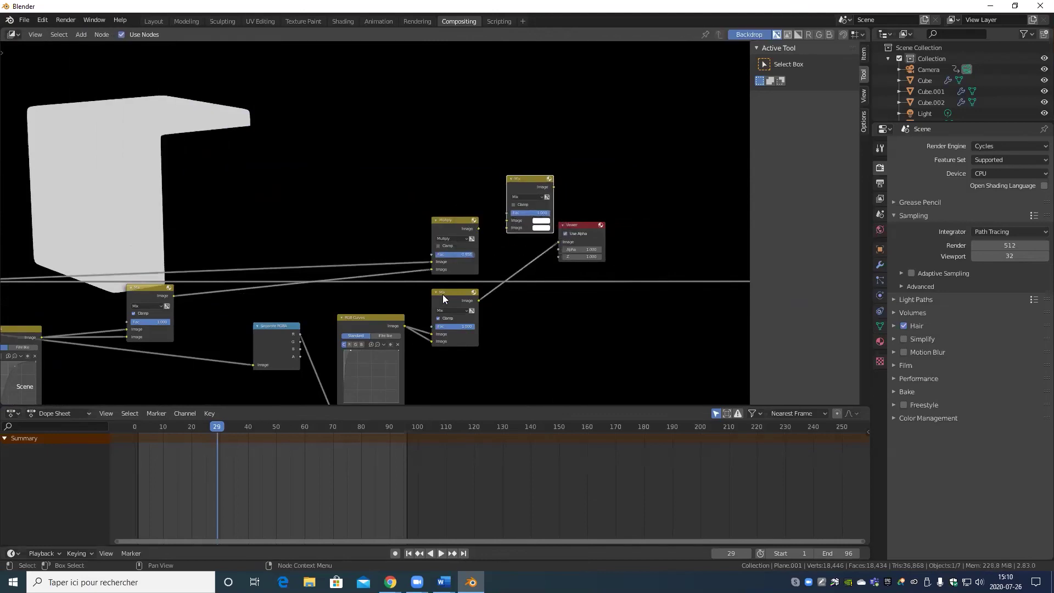
Step: Reposition Separate RGBA, the emission RGB Curves and its Mix node as a compact chain further left, below the ambient occlusion Mix
scroll(442, 294, up, 3)
middle_drag(428, 289, 455, 131)
scroll(415, 210, down, 2)
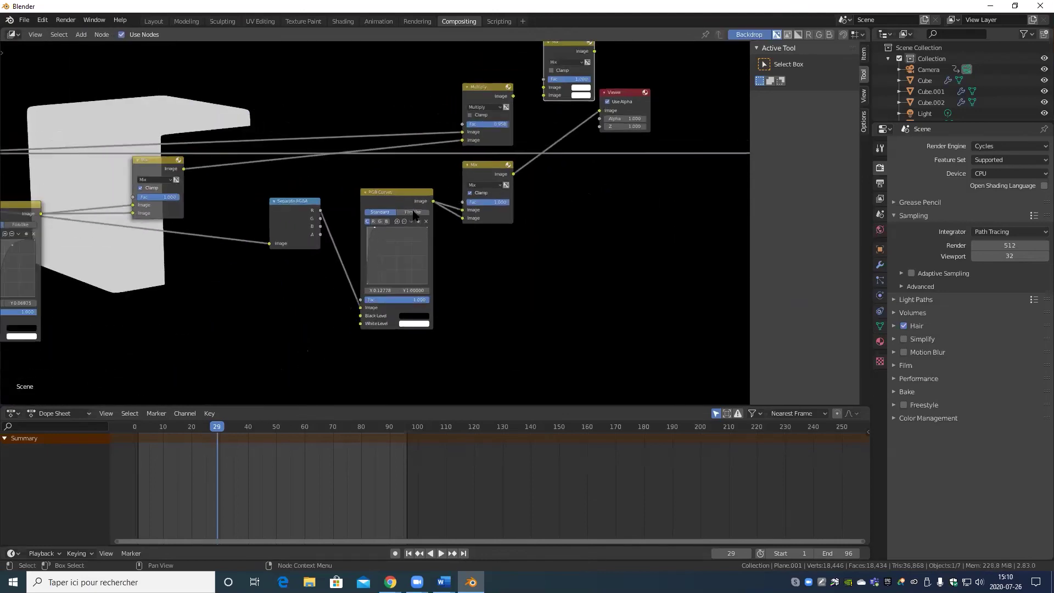
middle_drag(310, 202, 332, 217)
drag(317, 218, 159, 270)
drag(409, 208, 263, 244)
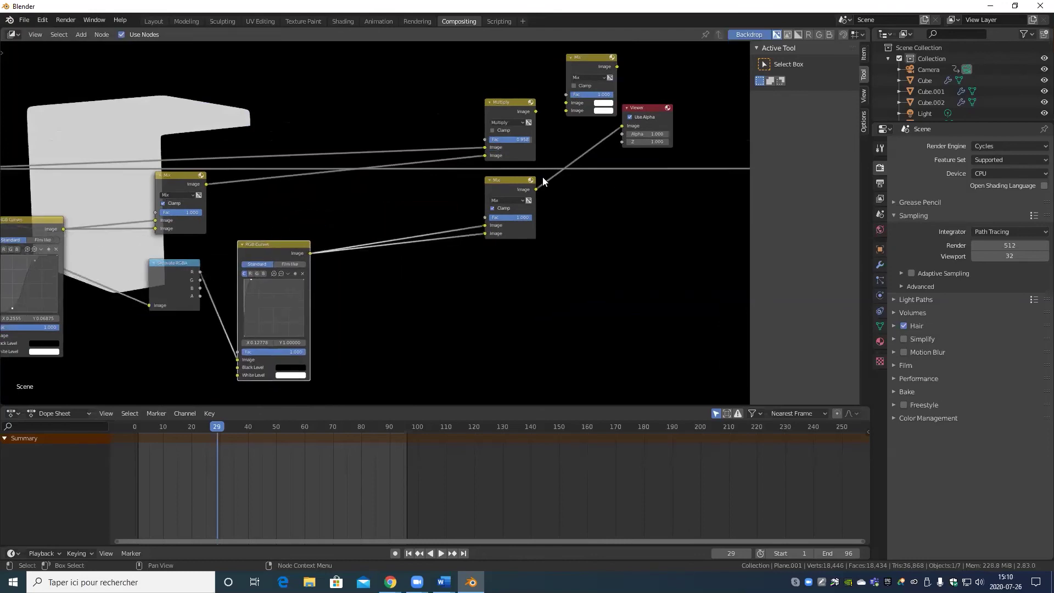
drag(521, 181, 392, 234)
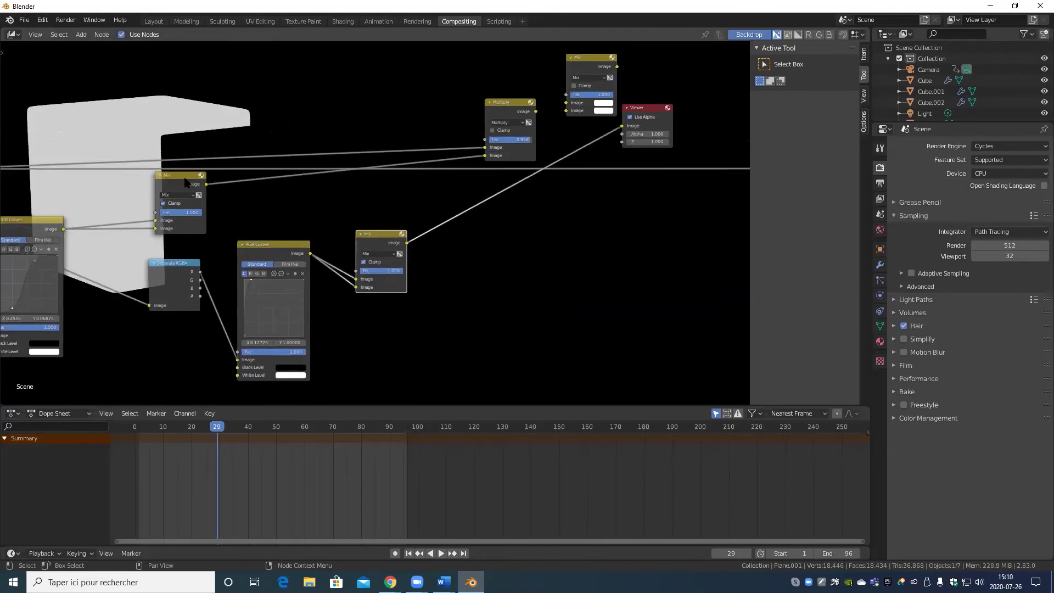
Step: Place the ambient occlusion Mix node directly above the emission Mix node, and shift both with the emission chain slightly down
drag(186, 182, 385, 169)
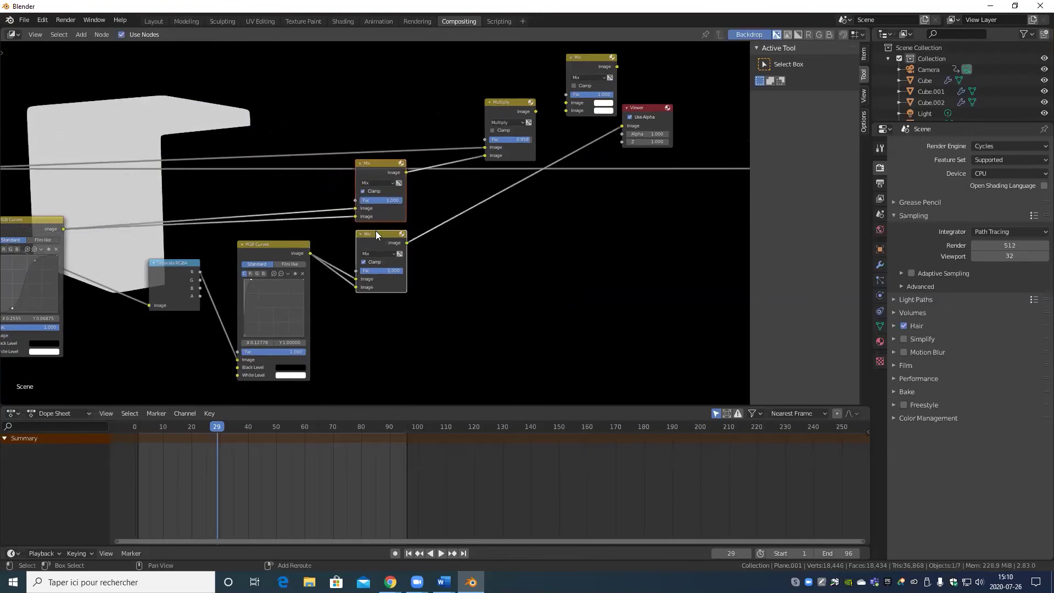
shift+click(263, 242)
shift+click(170, 266)
drag(384, 236, 377, 269)
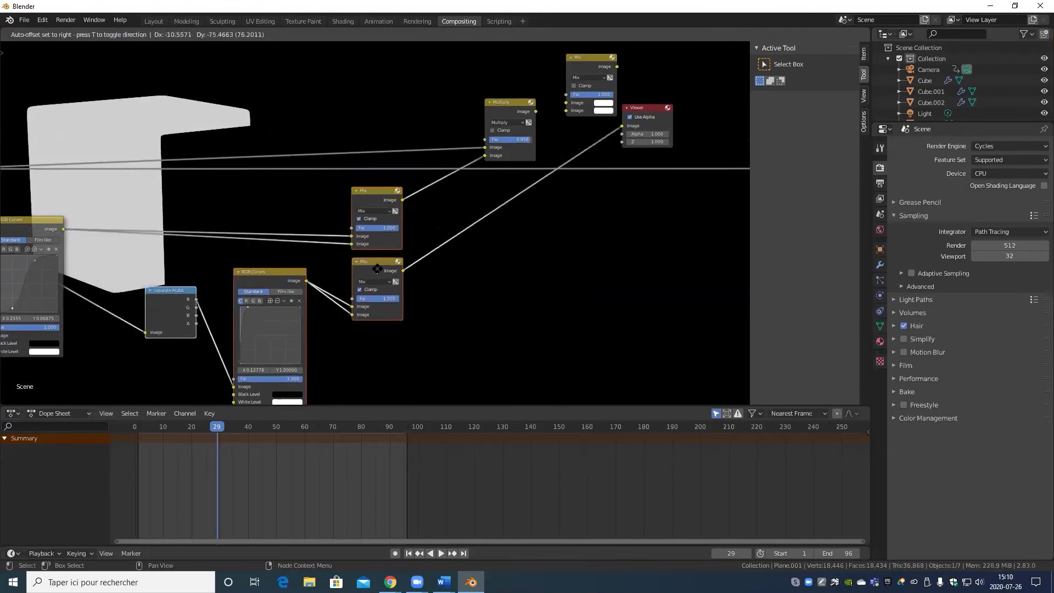
Step: Insert the unconnected Mix node before the Viewer, with the ambient occlusion Mix in its first Image input and the emission Mix in the second
scroll(499, 198, up, 1)
middle_drag(499, 198, 392, 175)
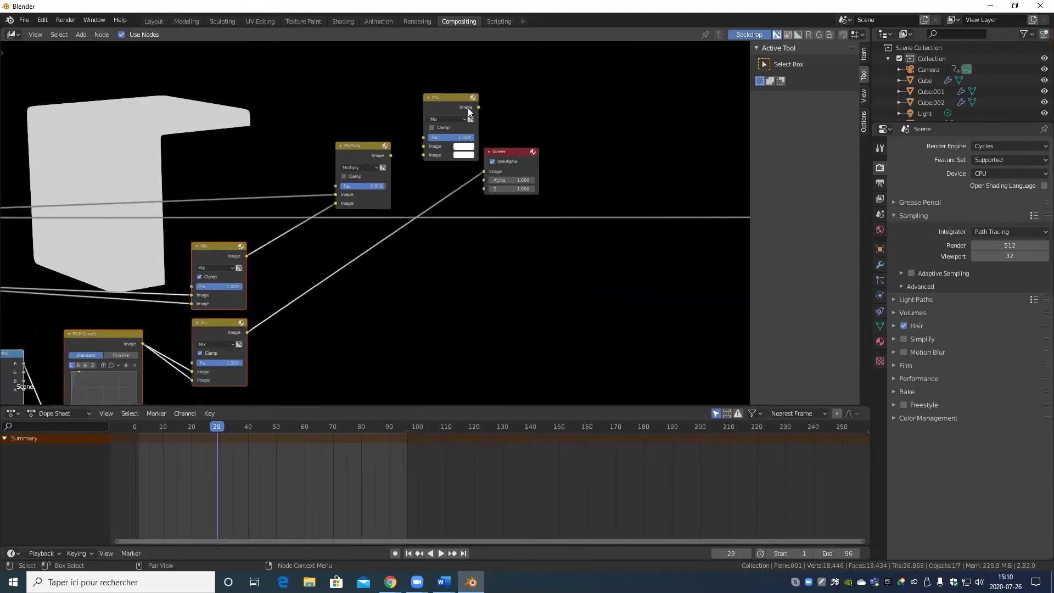
drag(460, 97, 327, 243)
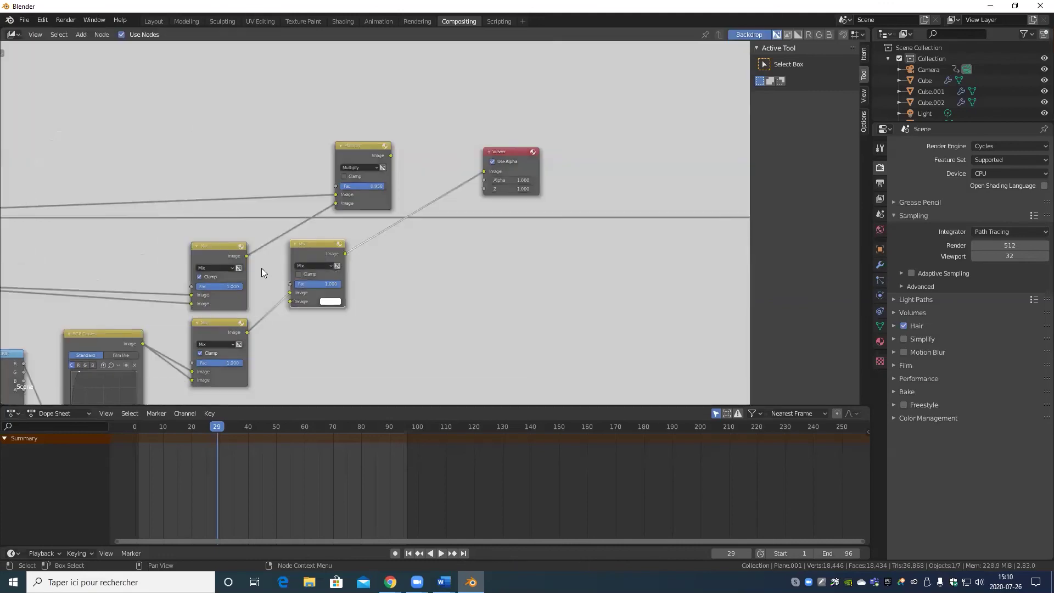
drag(248, 333, 291, 301)
drag(247, 256, 289, 294)
Step: Set the combining Mix node's blend mode to Add and enable Clamp
scroll(413, 304, up, 2)
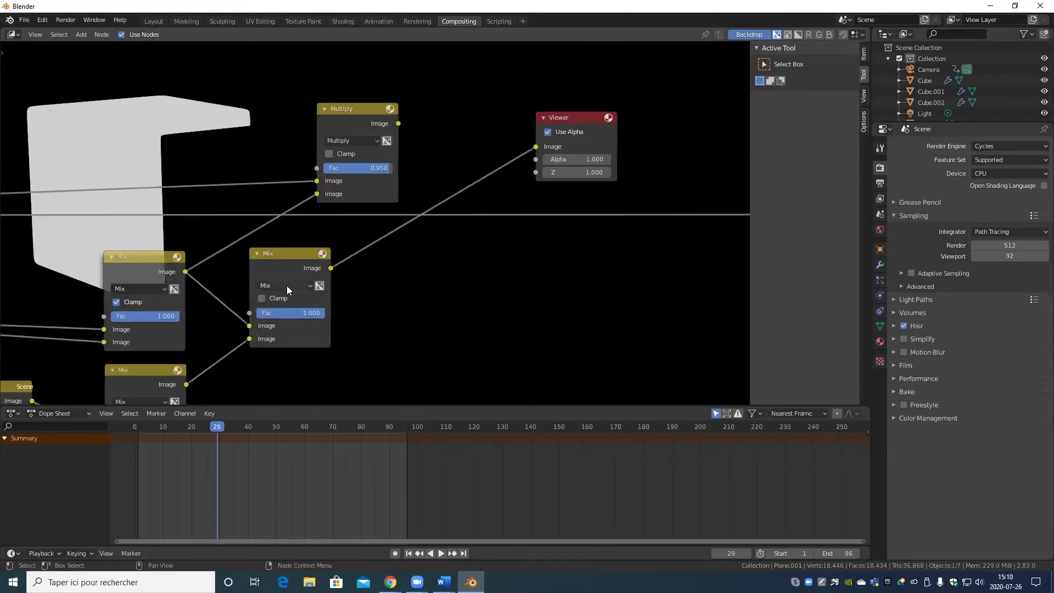
click(295, 287)
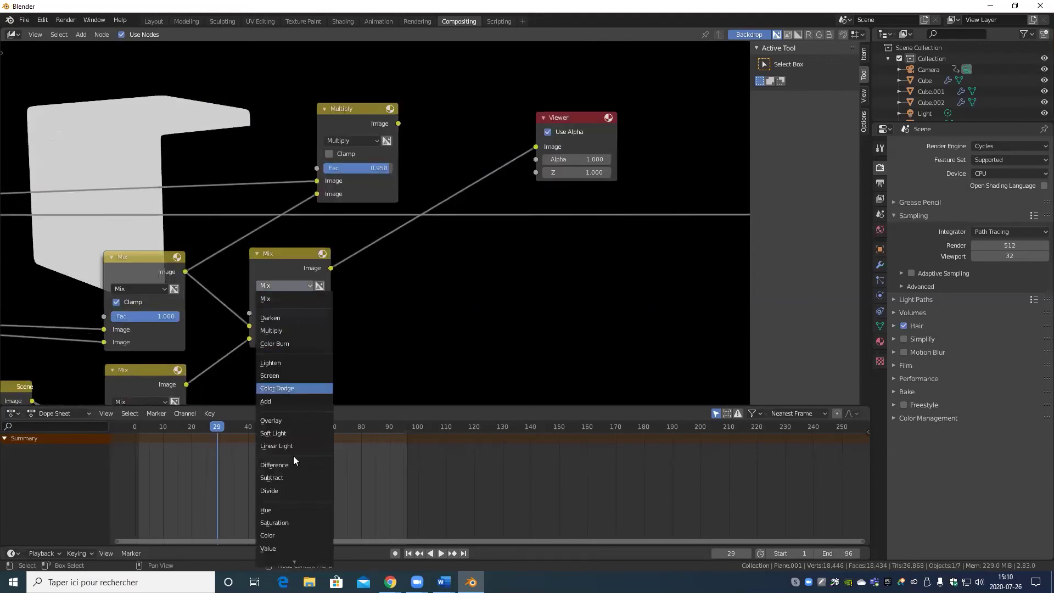
click(271, 402)
click(262, 299)
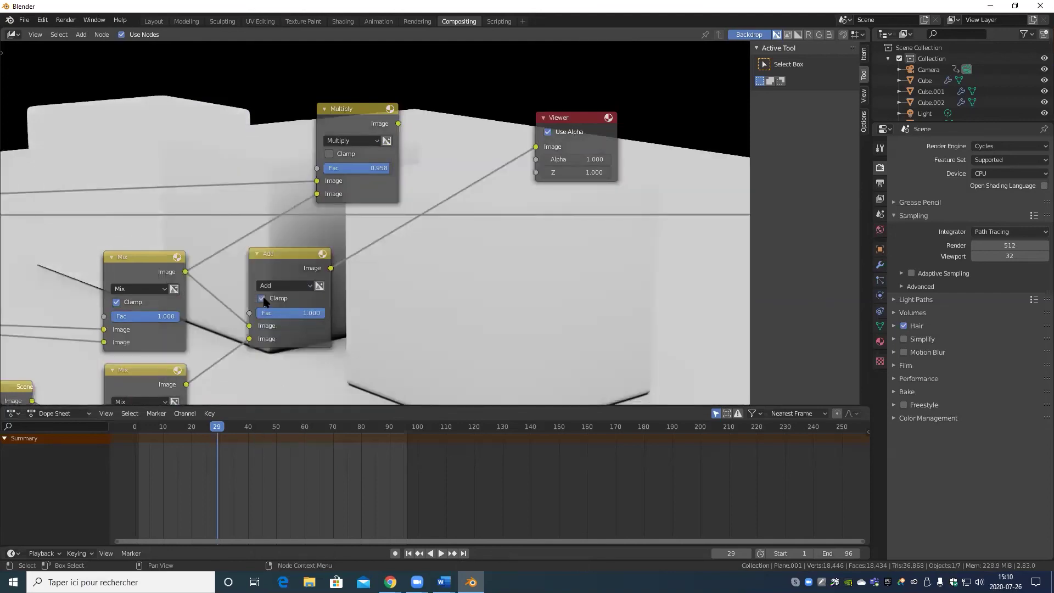
Step: Move the Multiply node up, then connect the Add output to its second Image input and its output to the Viewer
scroll(288, 330, down, 4)
middle_drag(328, 328, 502, 349)
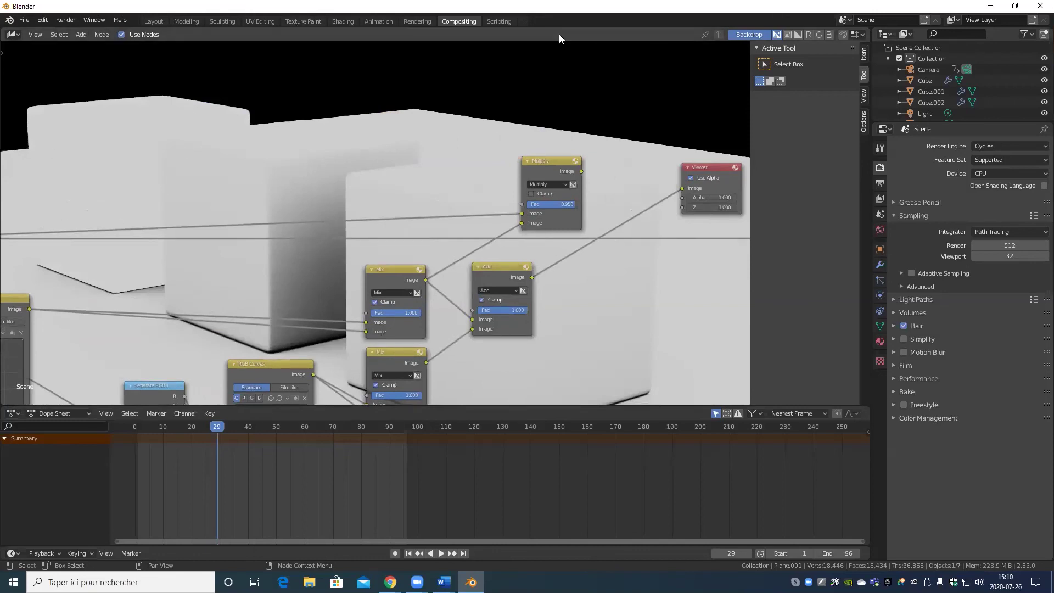
middle_drag(618, 236, 403, 248)
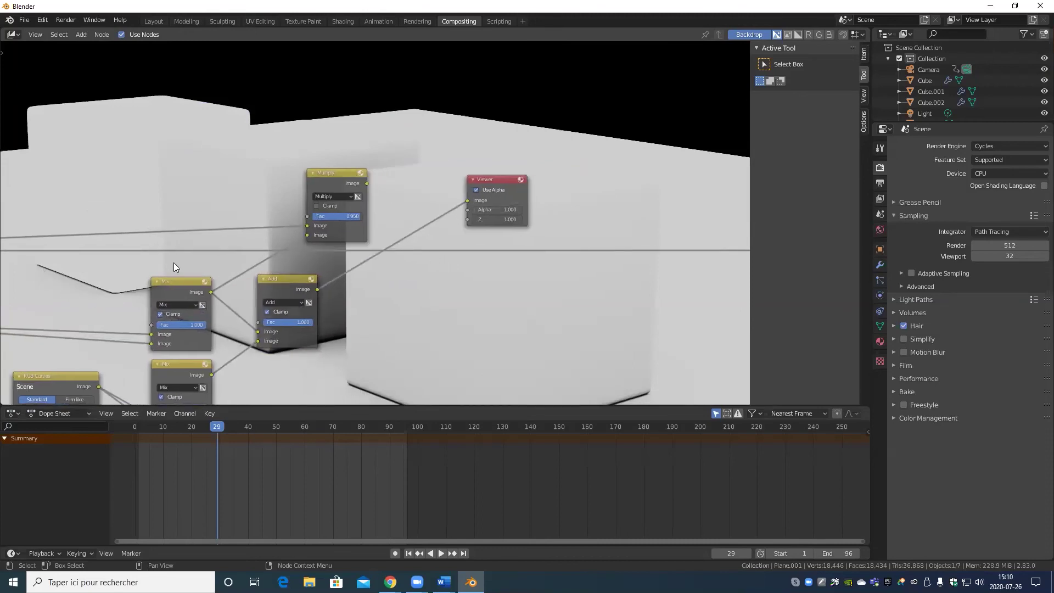
drag(342, 179, 410, 130)
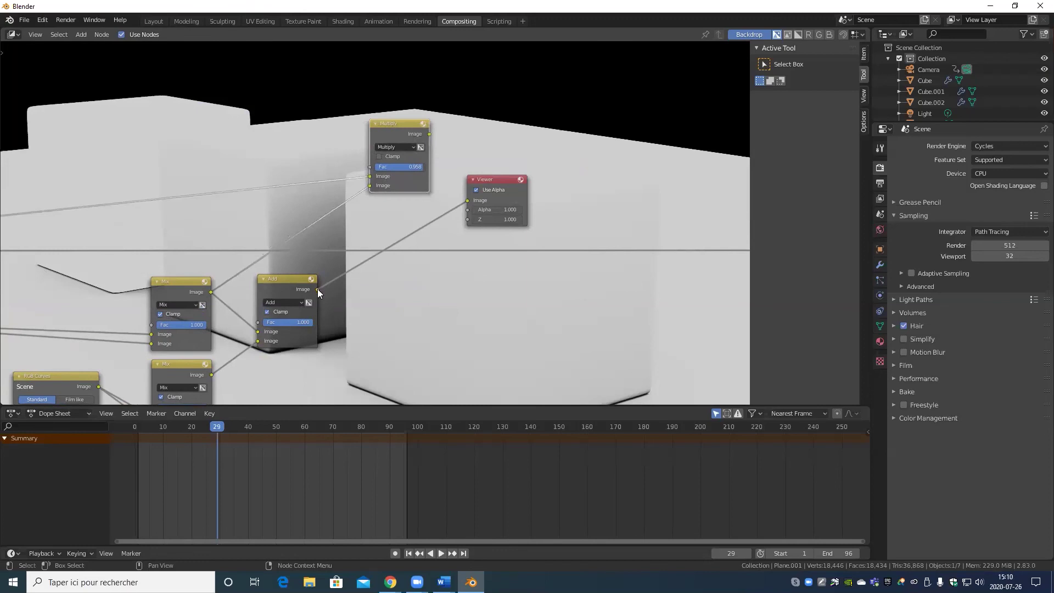
drag(318, 289, 370, 186)
drag(429, 134, 468, 201)
drag(428, 134, 468, 200)
Step: Move the Viewer node further right, away from the Multiply node
middle_drag(85, 247, 39, 252)
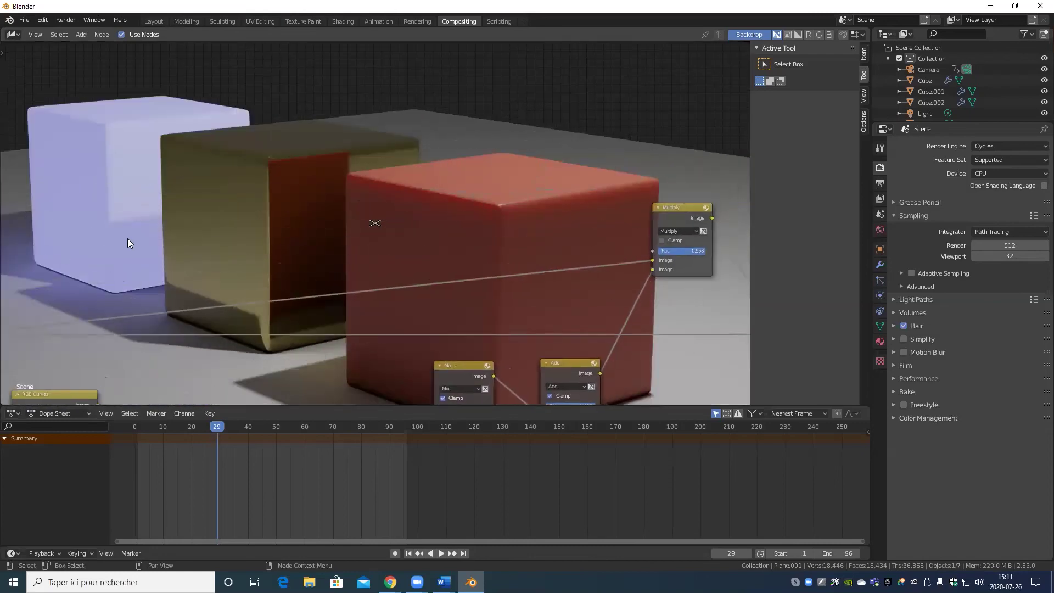
scroll(128, 242, down, 2)
middle_drag(247, 228, 106, 226)
scroll(106, 226, down, 1)
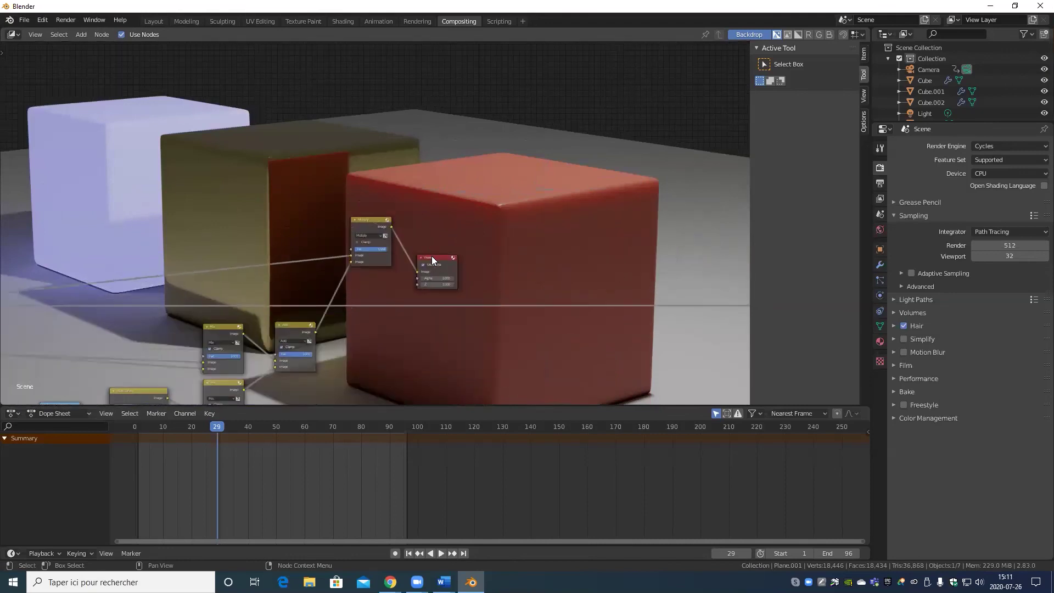
drag(432, 257, 556, 204)
Step: Examine the node tree from the Render Layers outputs through to the Viewer over the composited image
scroll(326, 265, down, 2)
middle_drag(52, 403, 141, 383)
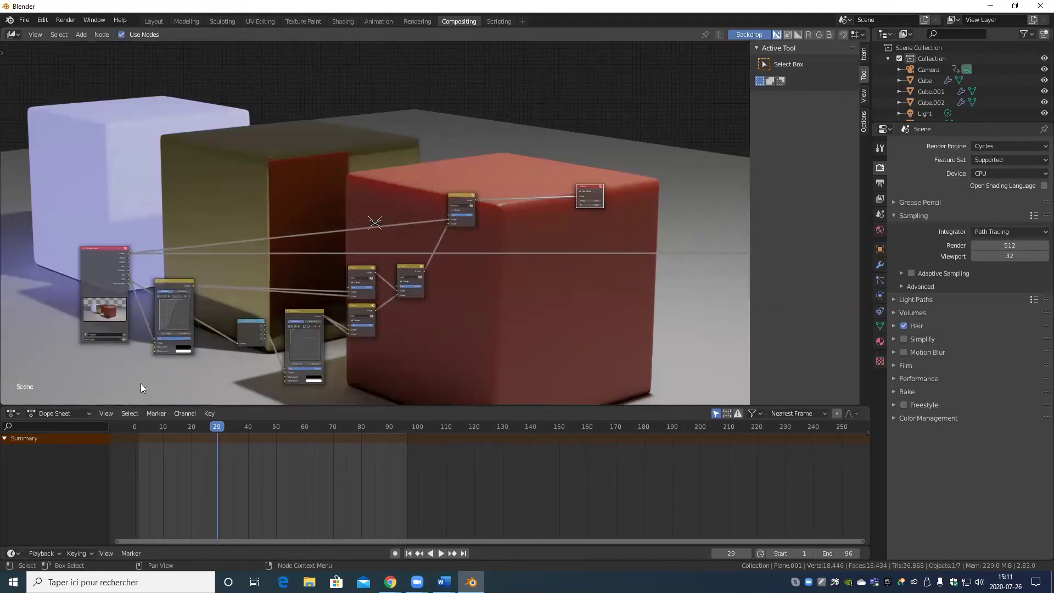
scroll(144, 343, up, 4)
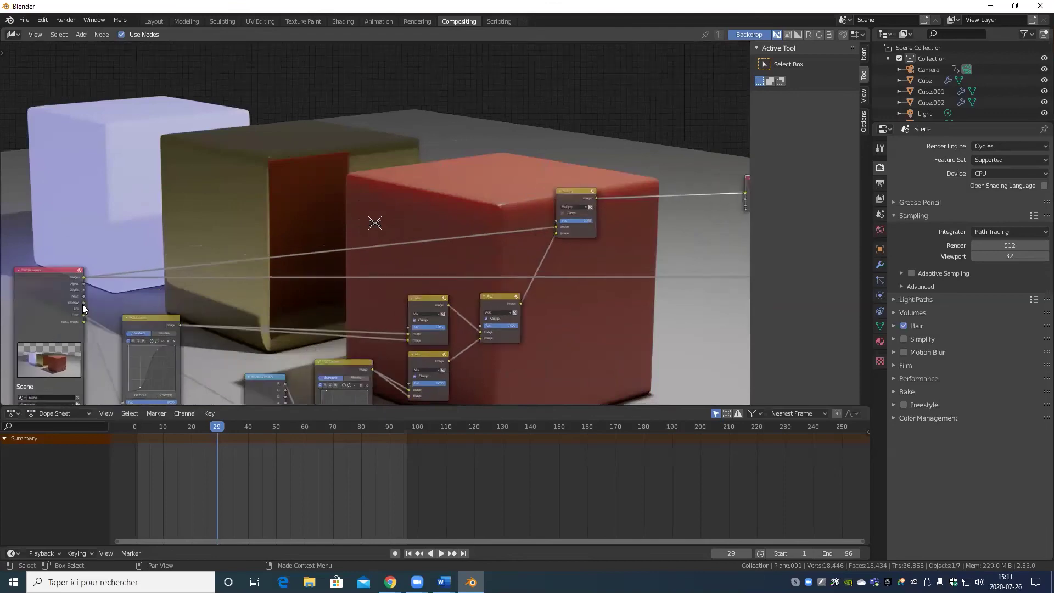
scroll(82, 304, up, 2)
middle_drag(94, 313, 189, 271)
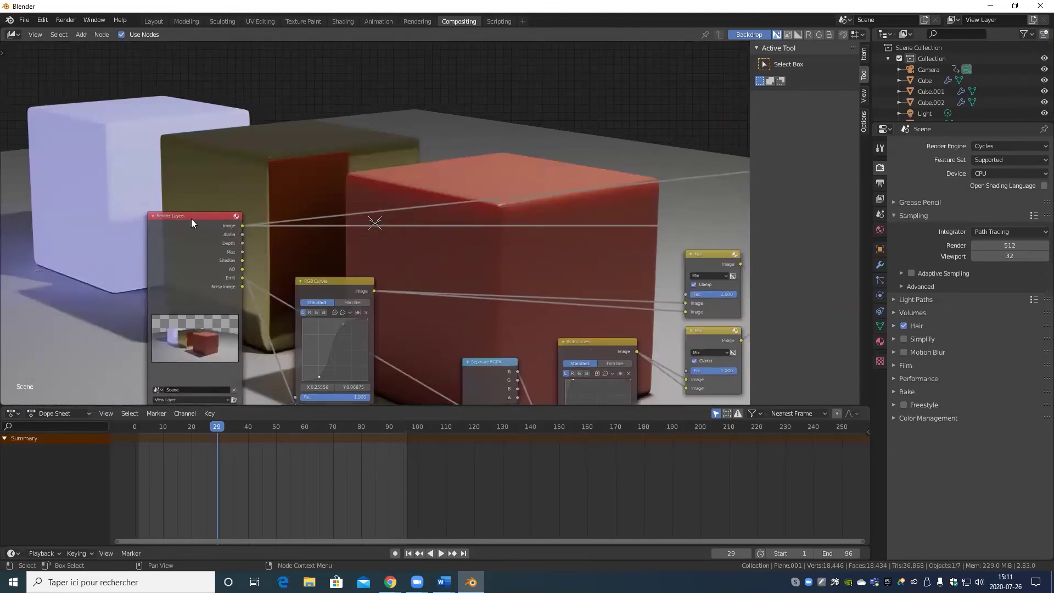
scroll(313, 276, down, 3)
middle_drag(313, 277, 73, 247)
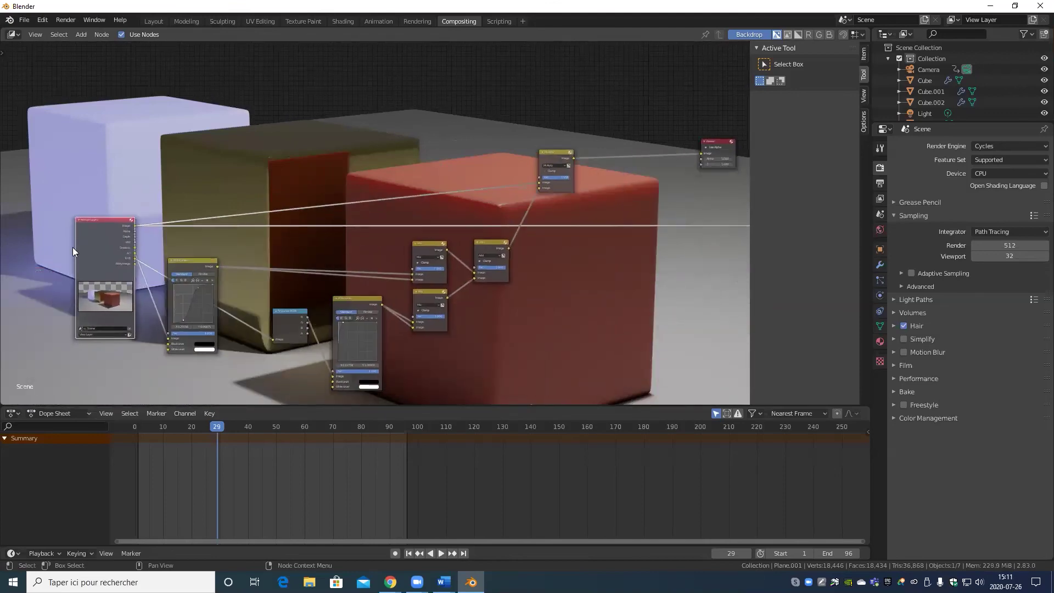
Step: Add a Blur node and connect the Render Layers Emit output to its Image input
click(76, 34)
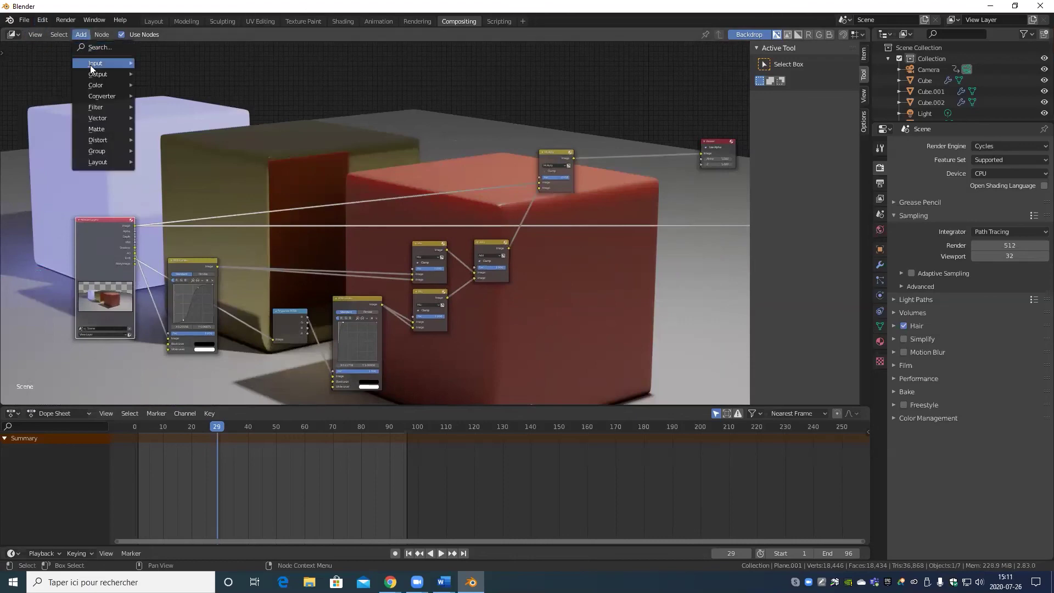
mouse_move(107, 83)
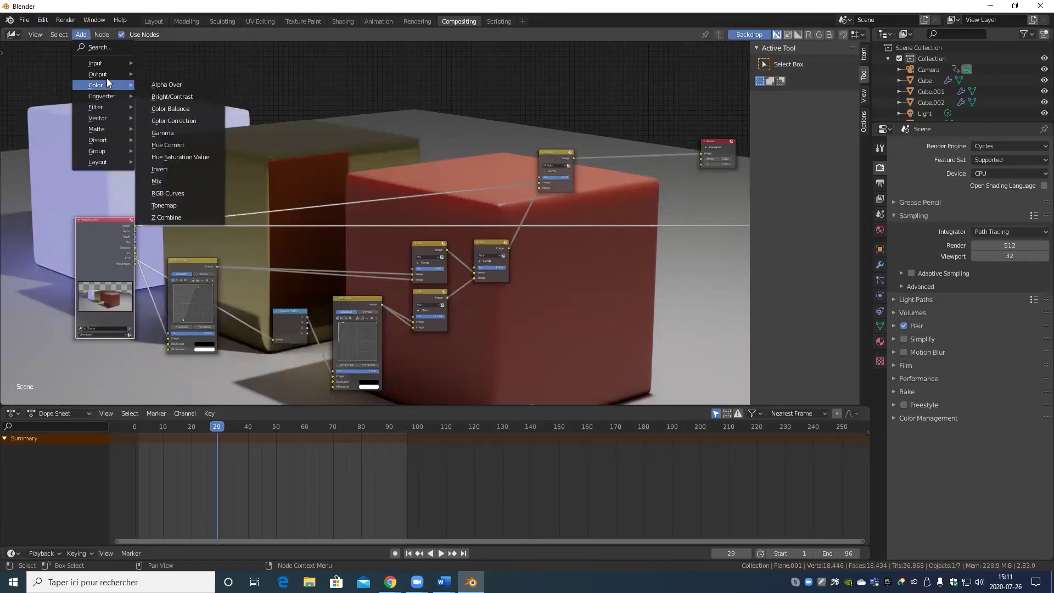
mouse_move(102, 107)
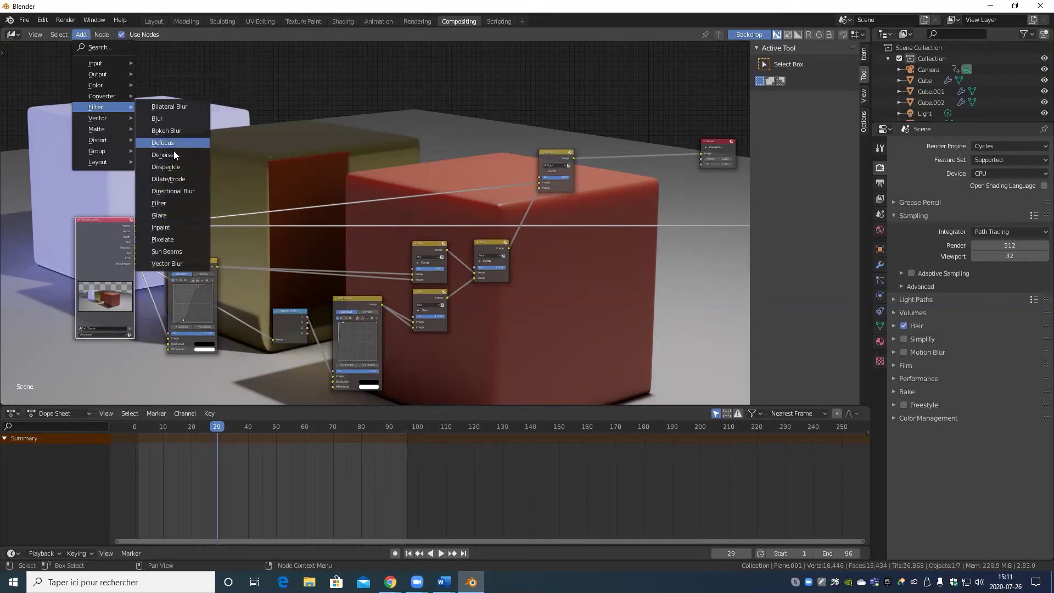
click(170, 119)
click(574, 252)
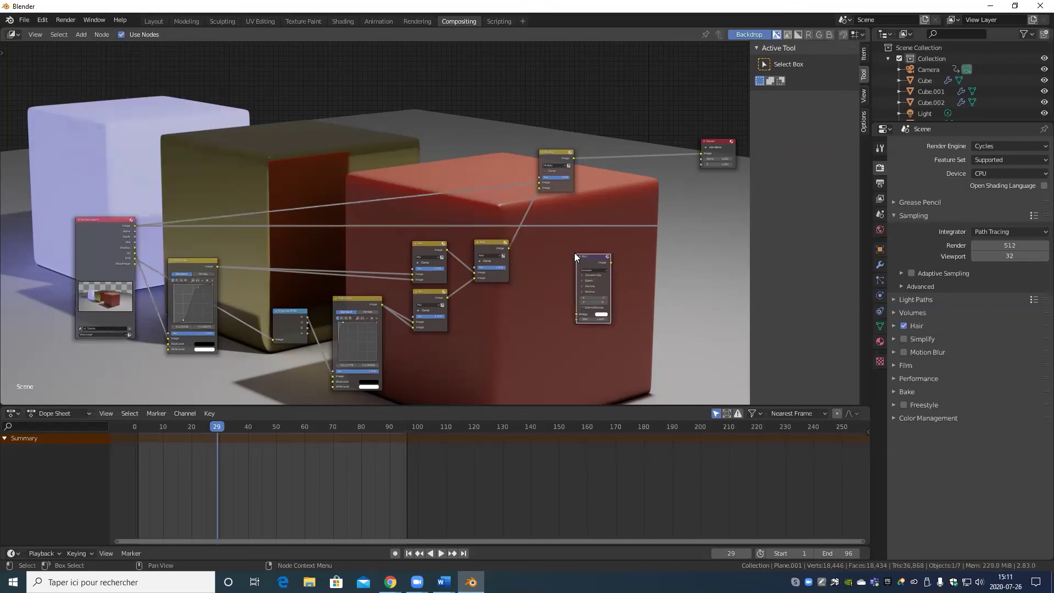
scroll(168, 317, up, 3)
middle_drag(186, 274, 204, 265)
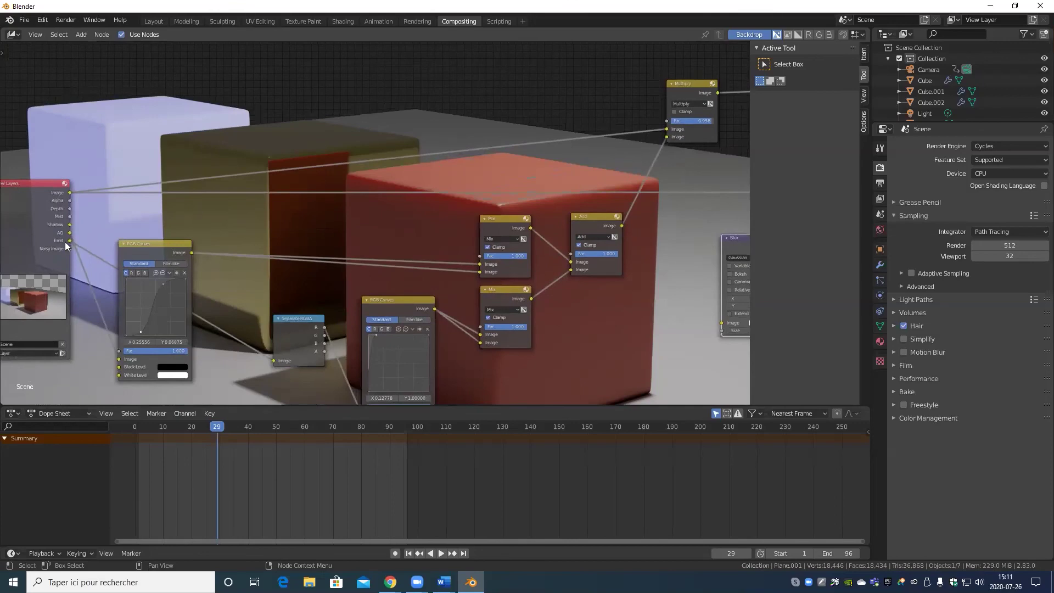
drag(70, 240, 722, 317)
Step: Move the Blur node below the first RGB Curves node, near the Render Layers node
scroll(454, 191, down, 4)
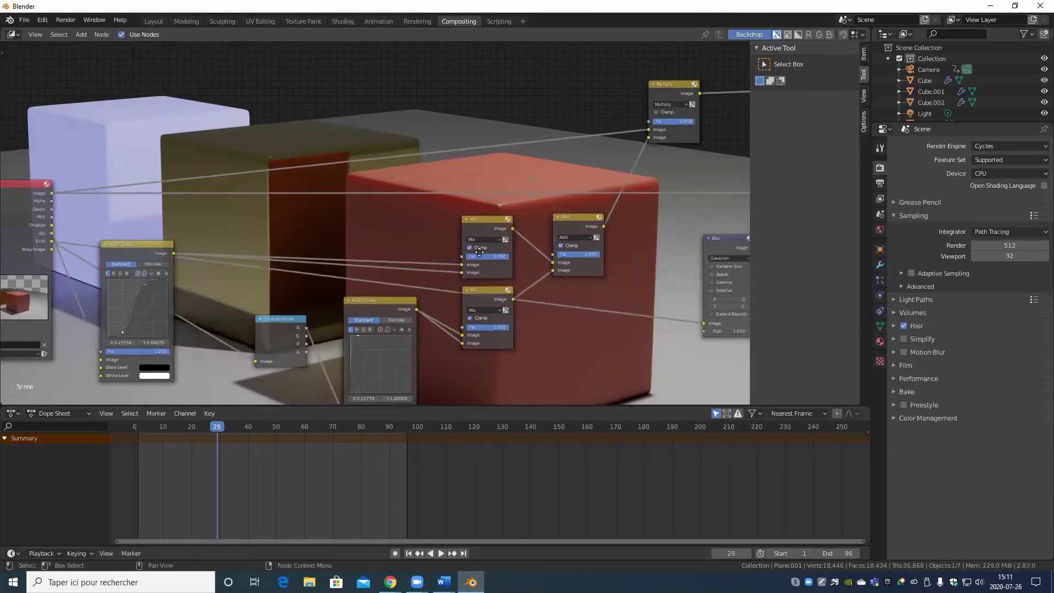
drag(467, 168, 45, 331)
scroll(483, 175, down, 3)
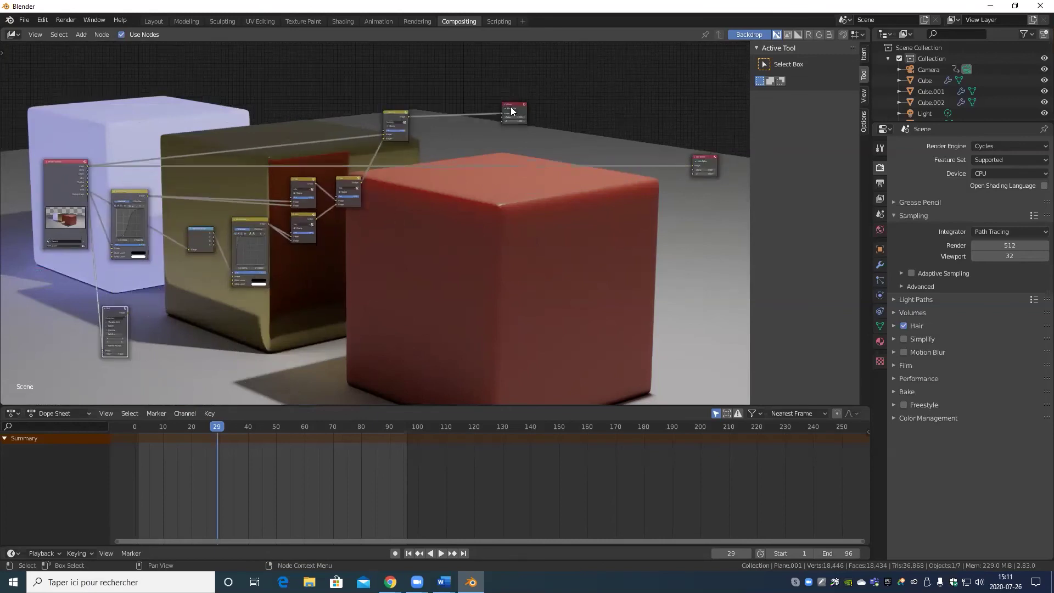
Step: Move the Viewer node down below the tree and connect the Blur output to its Image input
drag(511, 112, 492, 287)
scroll(492, 287, up, 2)
middle_drag(492, 287, 414, 175)
drag(115, 244, 650, 216)
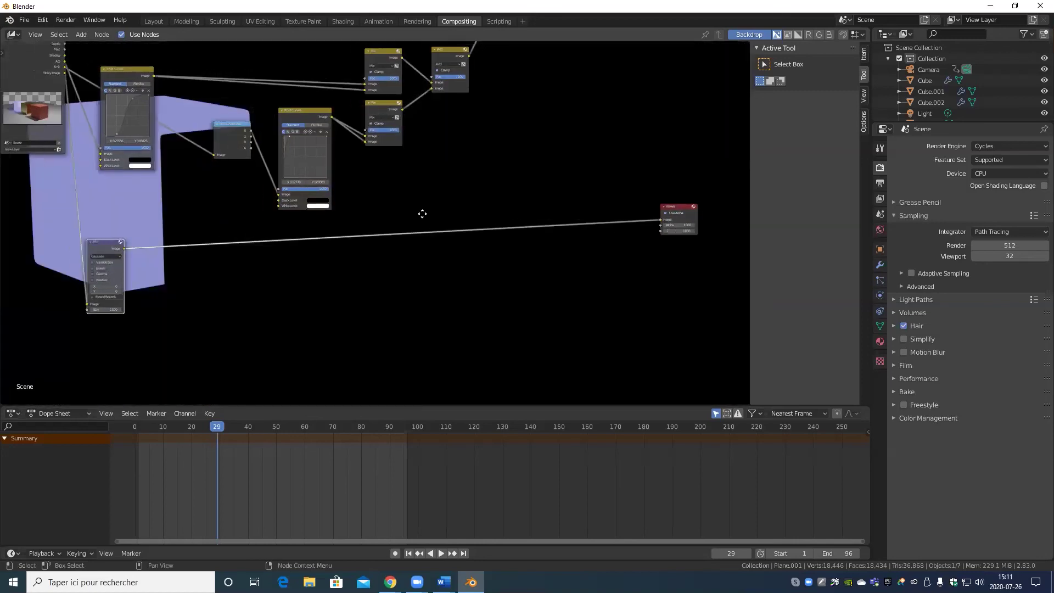
middle_drag(421, 217, 438, 193)
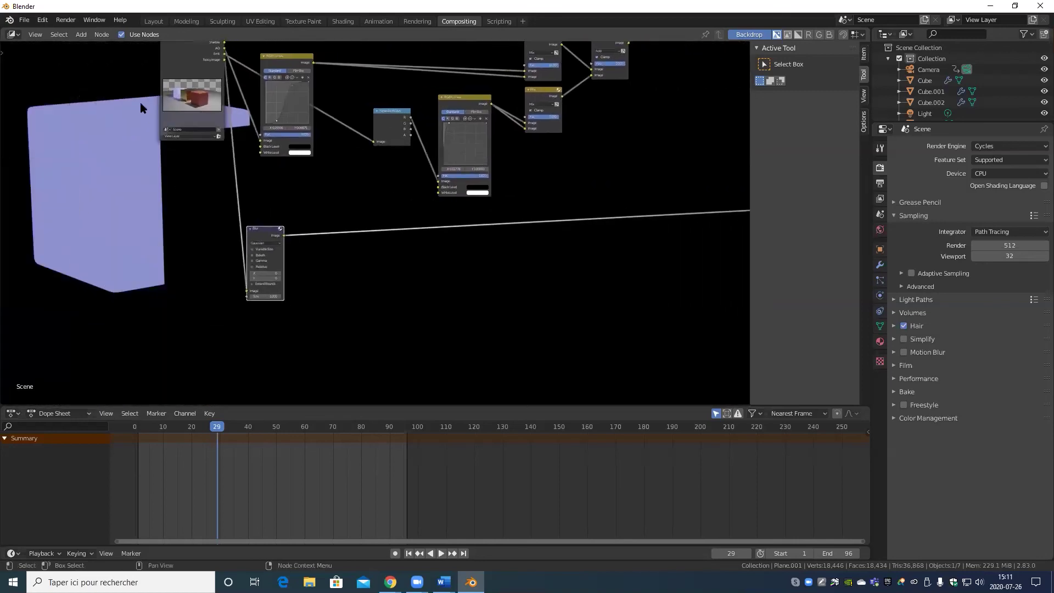
Step: Set the Blur node's X and Y sizes to 150
click(95, 34)
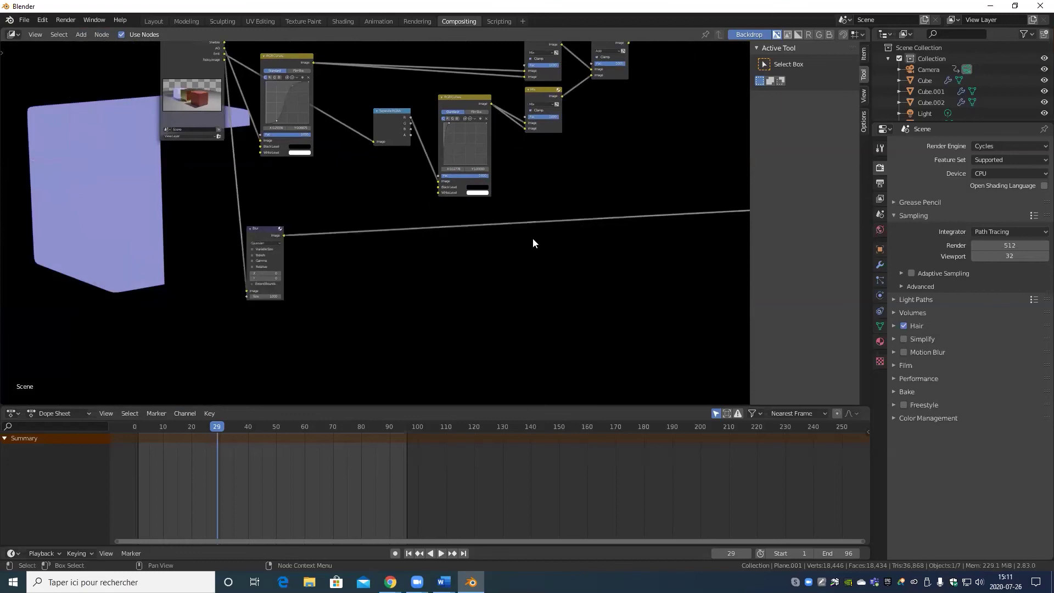
scroll(270, 268, up, 4)
middle_drag(240, 282, 494, 215)
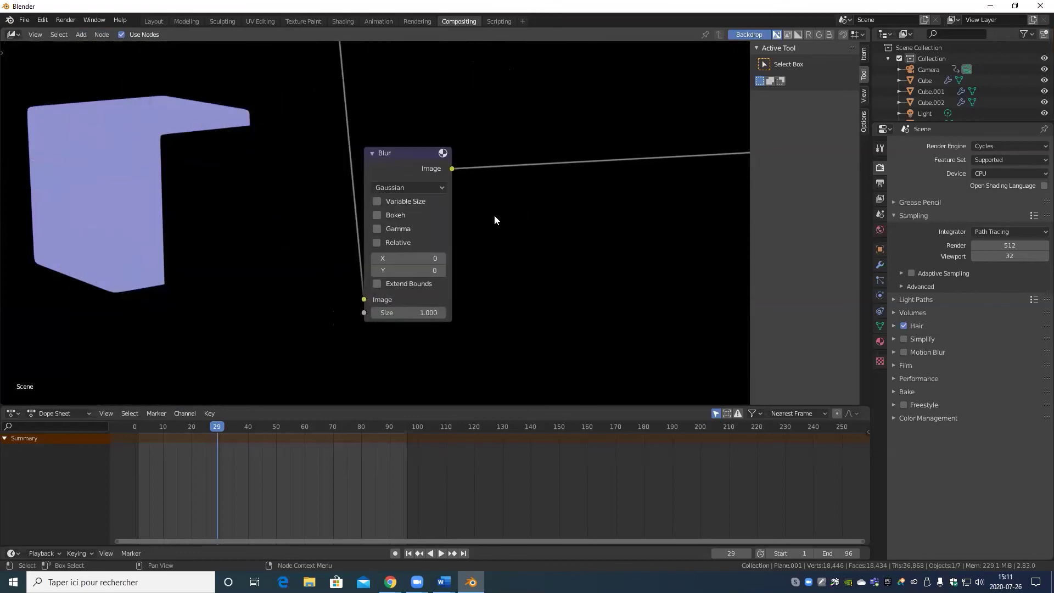
click(410, 256)
text(150)
key(Tab)
text(150)
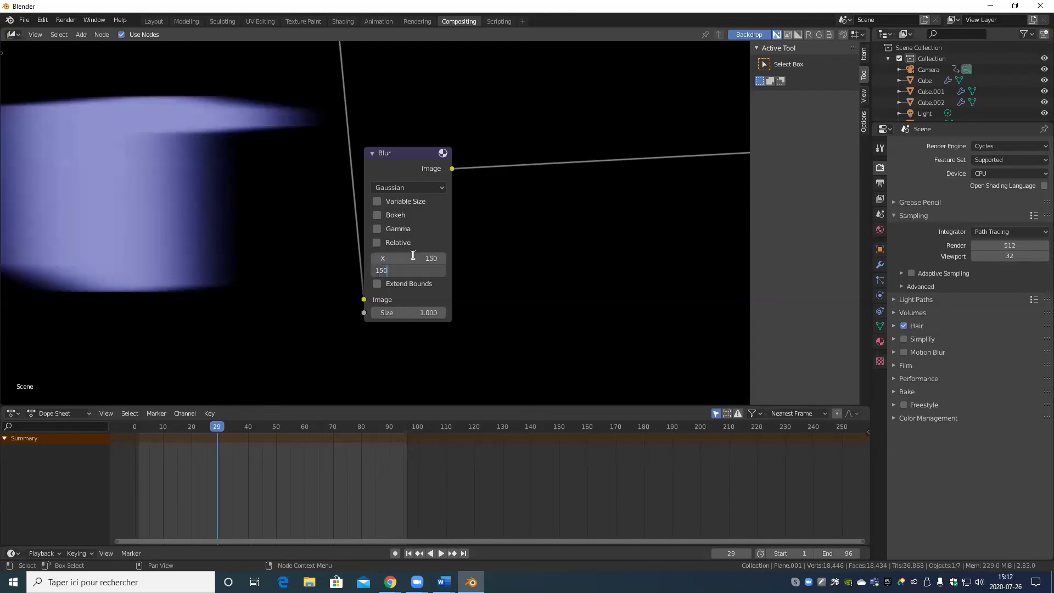
key(Tab)
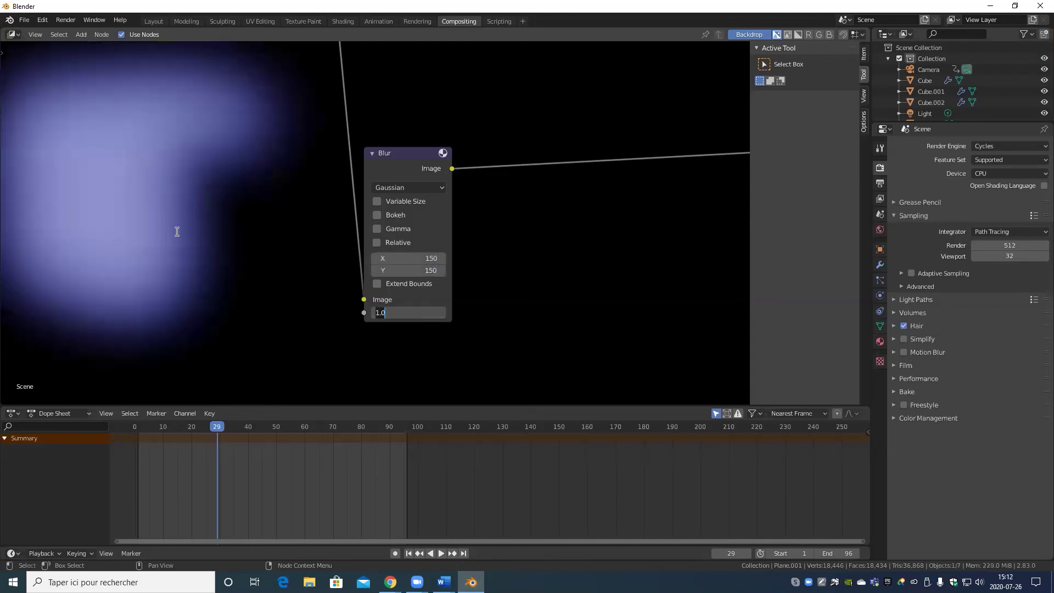
key(Return)
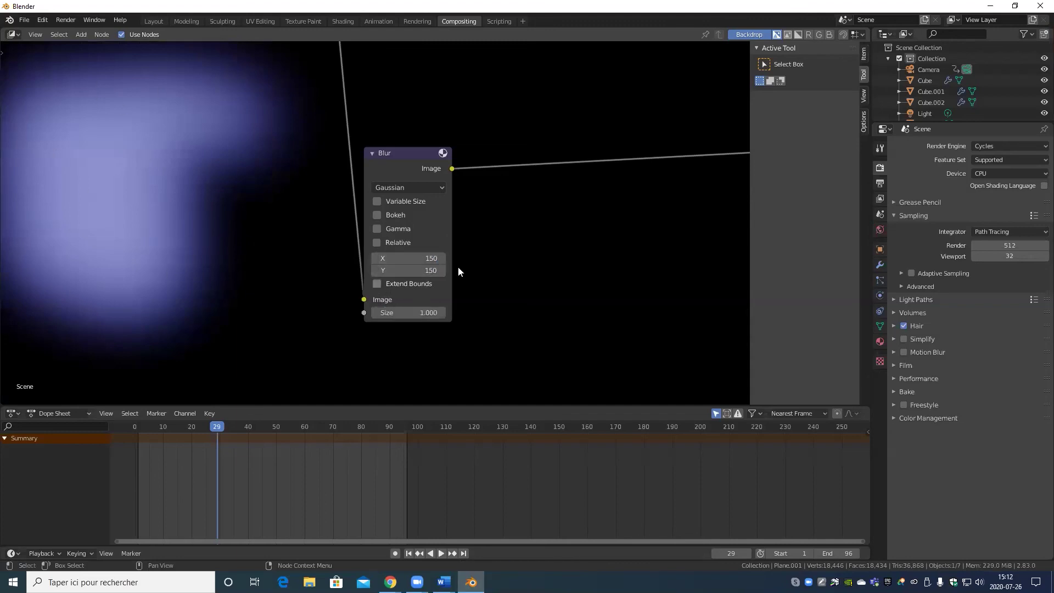
Step: Enable Extend Bounds on the Blur node and set its Y size to 50
click(377, 284)
click(429, 270)
text(50)
key(Return)
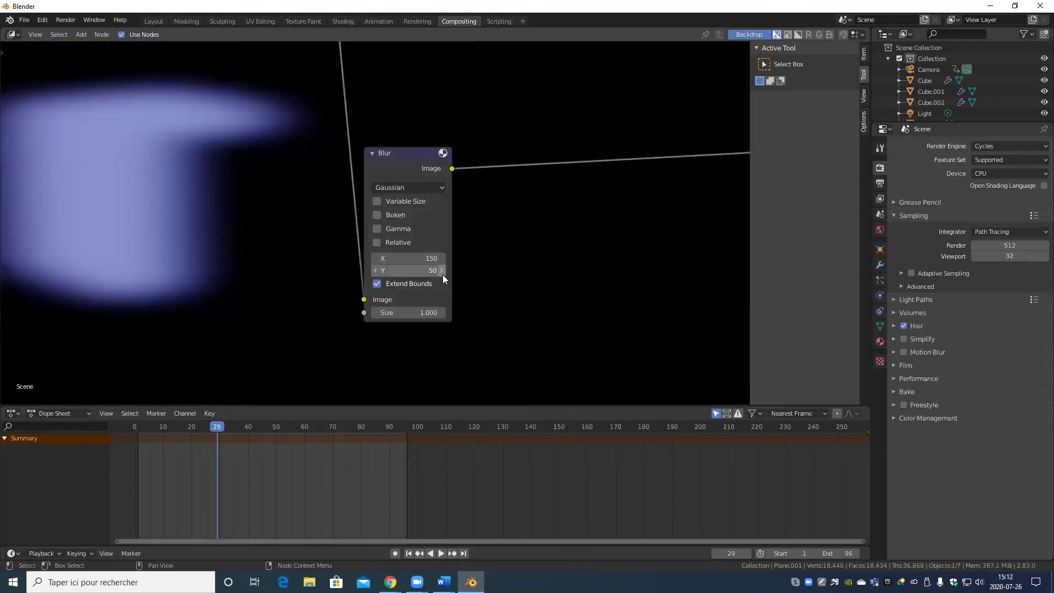
Step: Try Y sizes of 0 and 25 on the Blur node
click(423, 270)
text(0)
key(Return)
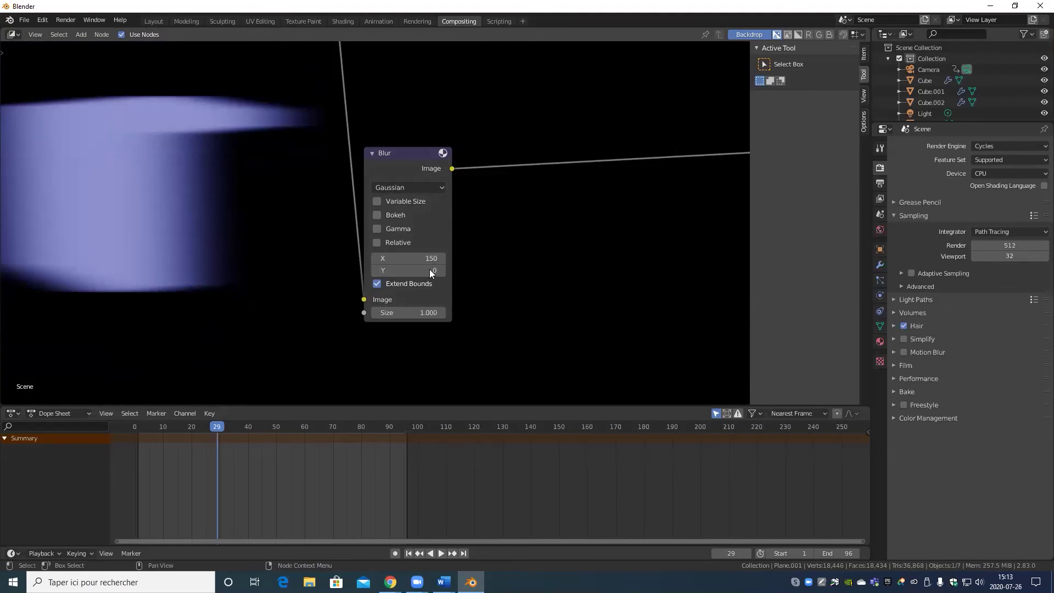
click(419, 267)
text(25)
Step: Set the Blur node's X size to 300 and its Y size to 50
click(421, 258)
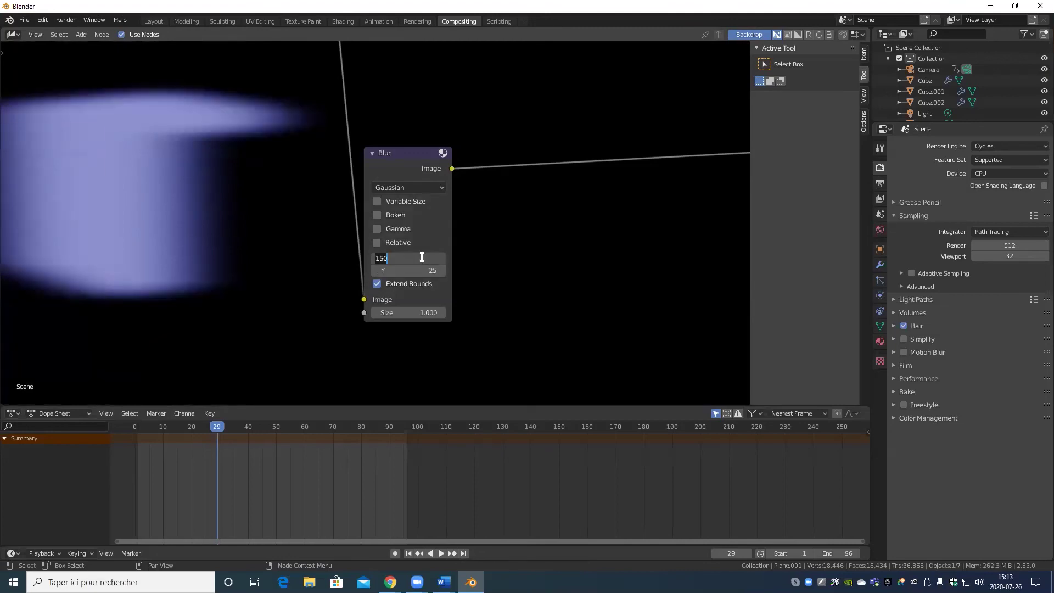
text(300)
key(Tab)
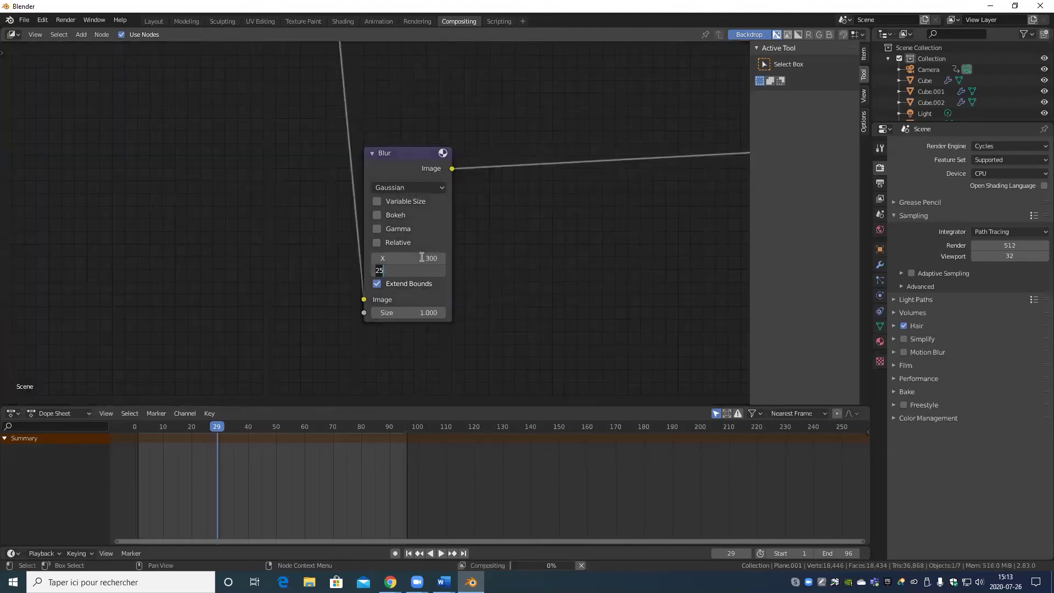
text(50)
key(Return)
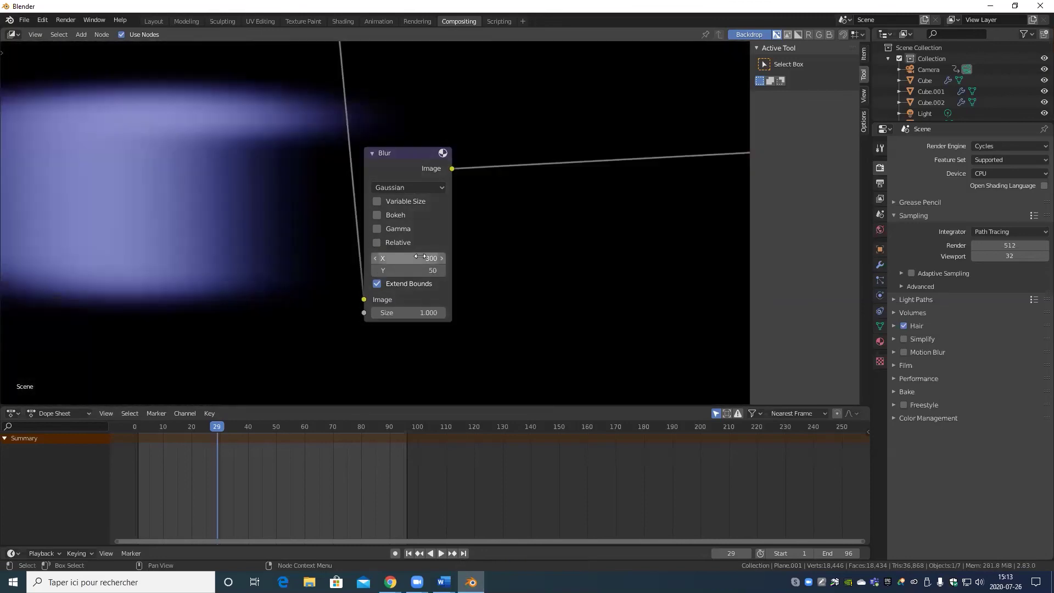
Step: Move the Blur node closer to the Viewer, below the Add node
key(Home)
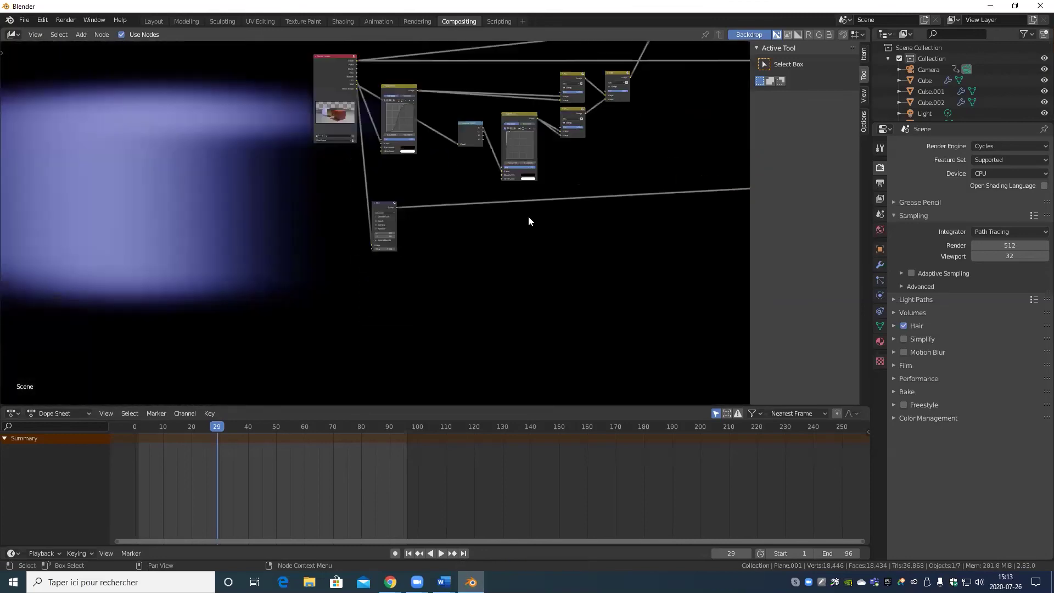
drag(210, 315, 452, 255)
middle_drag(452, 256, 298, 282)
scroll(322, 296, up, 4)
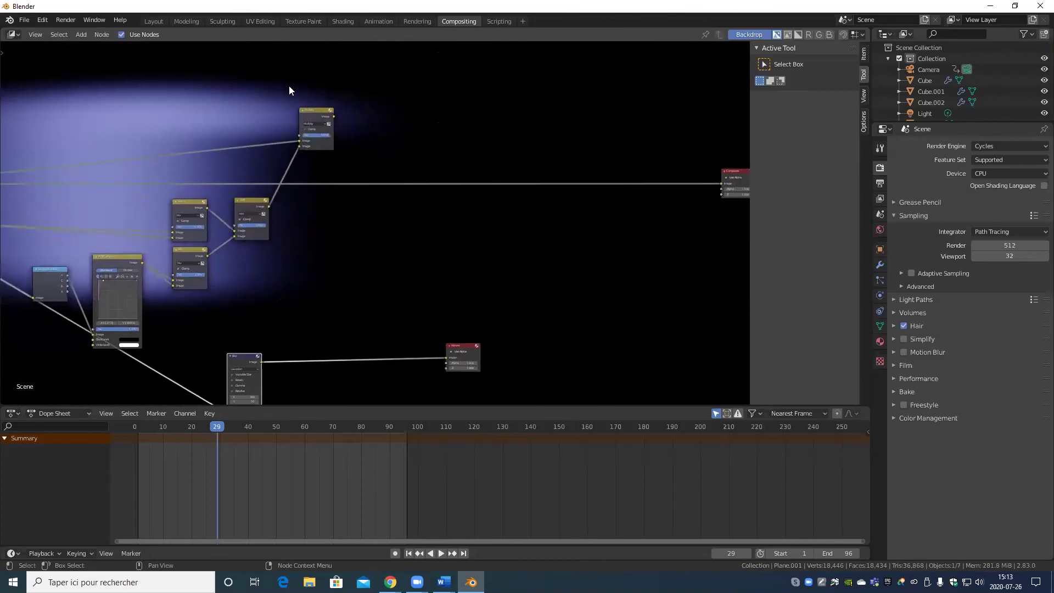
scroll(253, 208, up, 3)
Step: Duplicate the Add node and place the copy to the right of the original, above the Blur-to-Viewer link
click(211, 196)
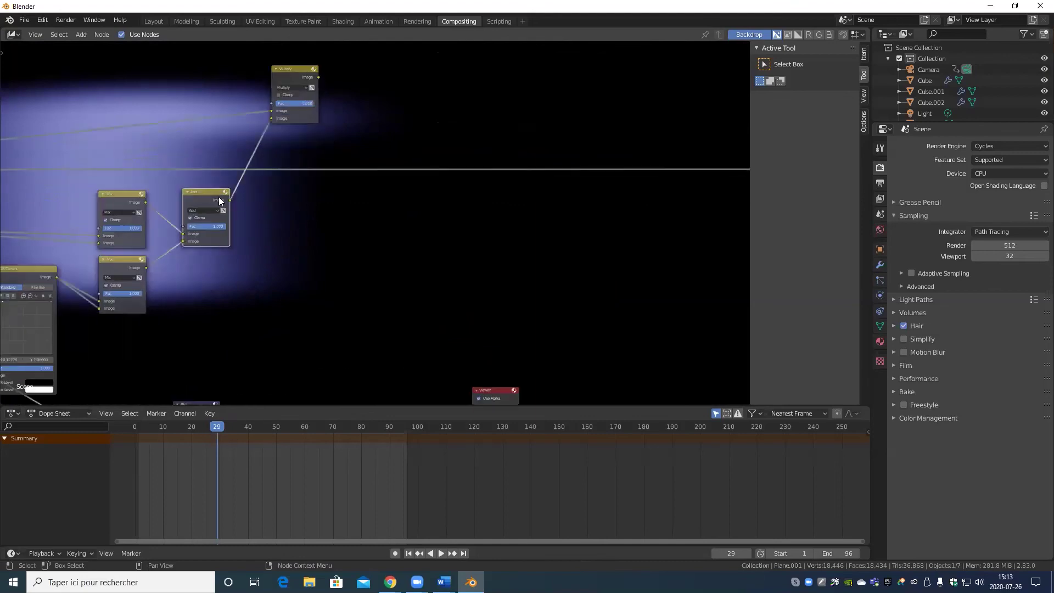
key(ctrl+c)
middle_drag(319, 301, 322, 257)
click(323, 251)
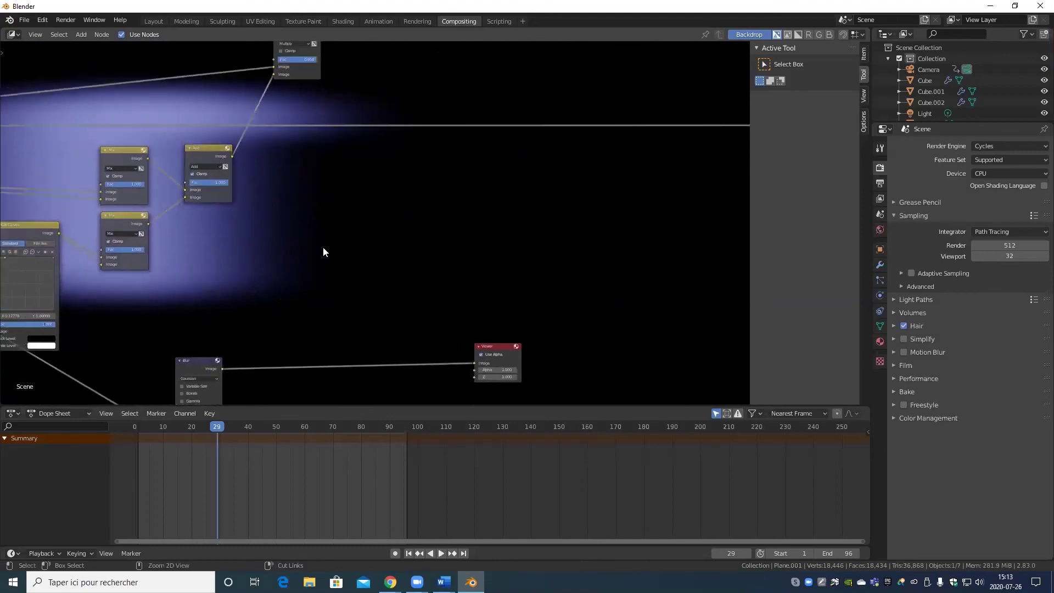
key(ctrl+v)
drag(209, 159, 359, 200)
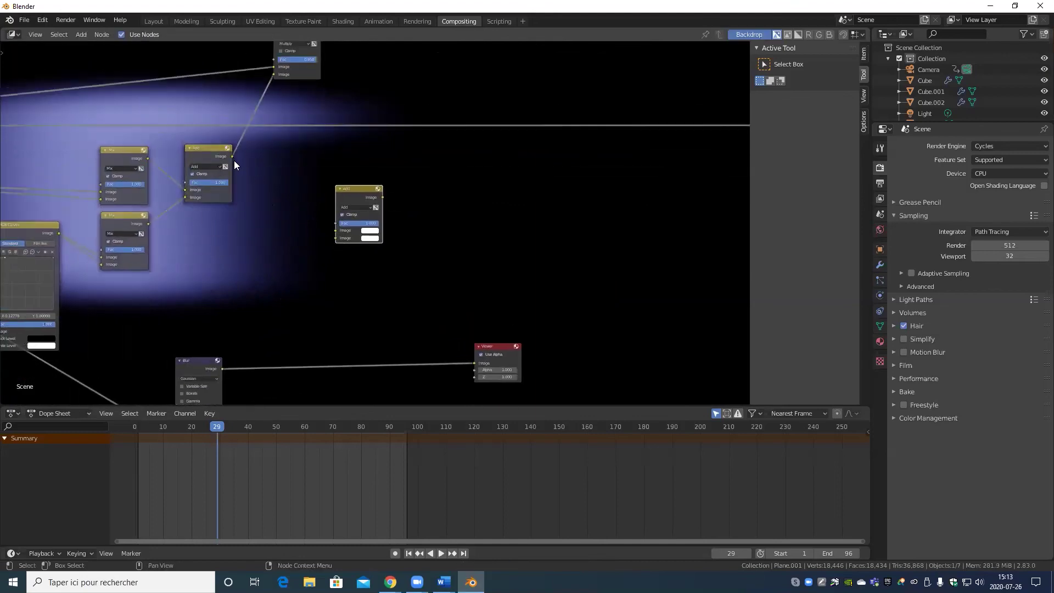
Step: Connect the original Add output to the copied Add node's first Image input and the Blur output to its second
drag(232, 156, 336, 231)
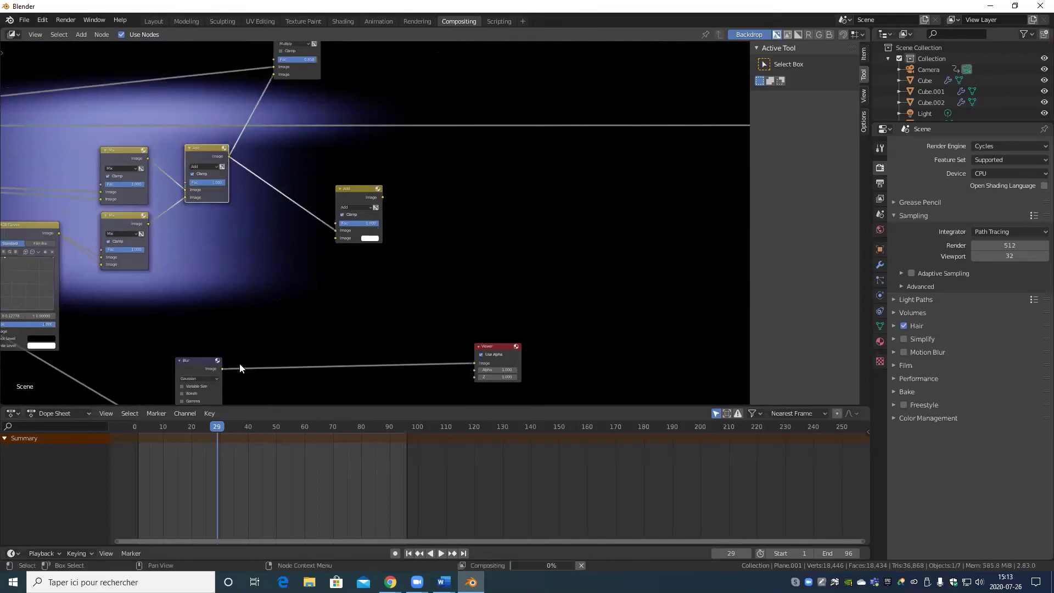
drag(222, 369, 337, 235)
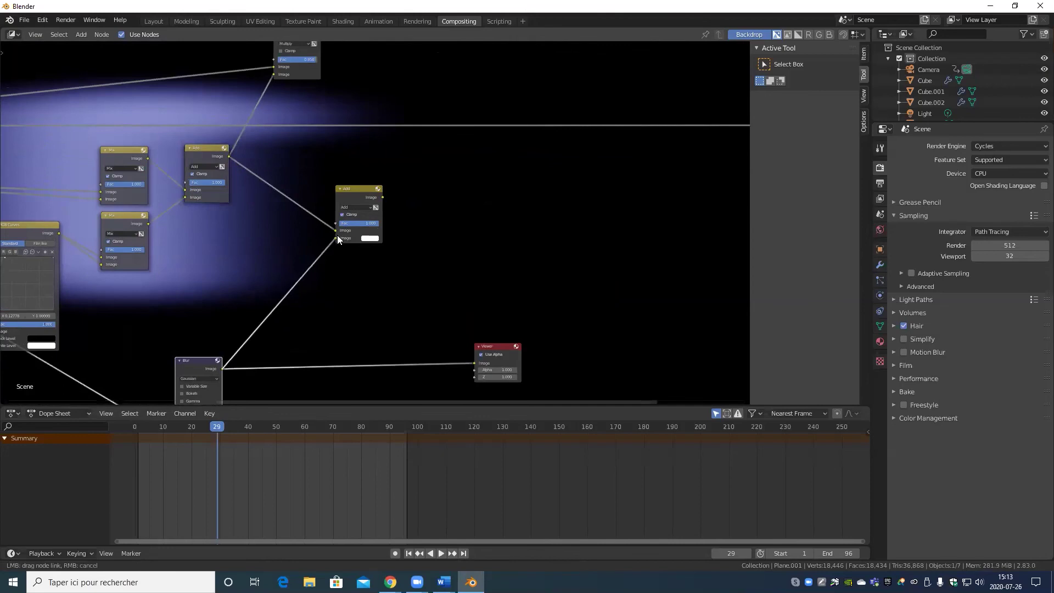
Step: Move the Viewer beside the copied Add node and link Multiply through that node's first Image input to the Viewer
middle_drag(410, 234, 272, 143)
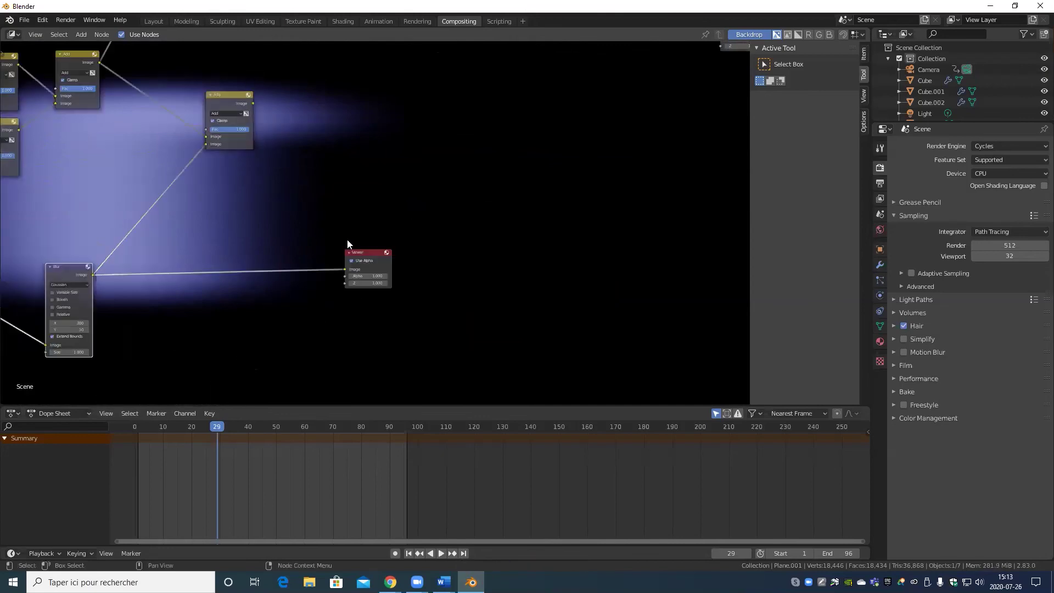
drag(362, 252, 374, 99)
middle_drag(268, 108, 308, 254)
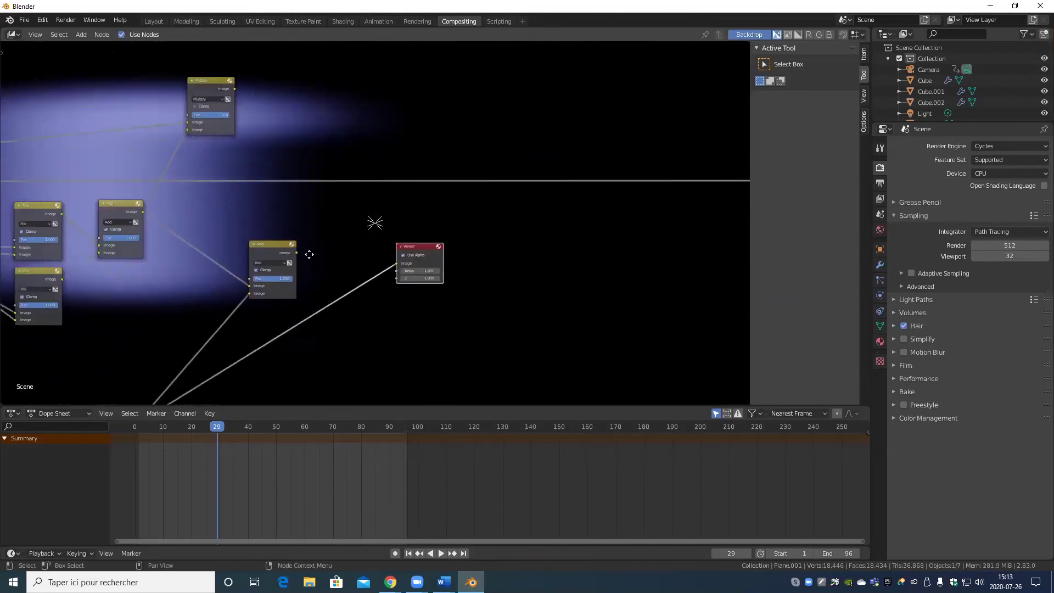
drag(235, 82, 403, 257)
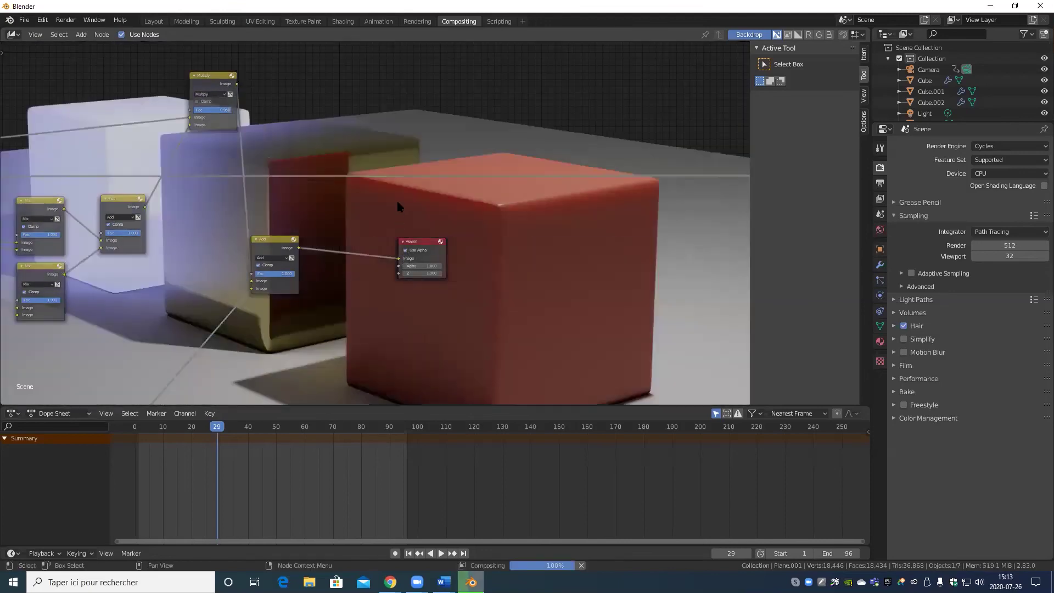
Step: Move the Viewer node further right, away from the new Add node
middle_drag(192, 211, 477, 268)
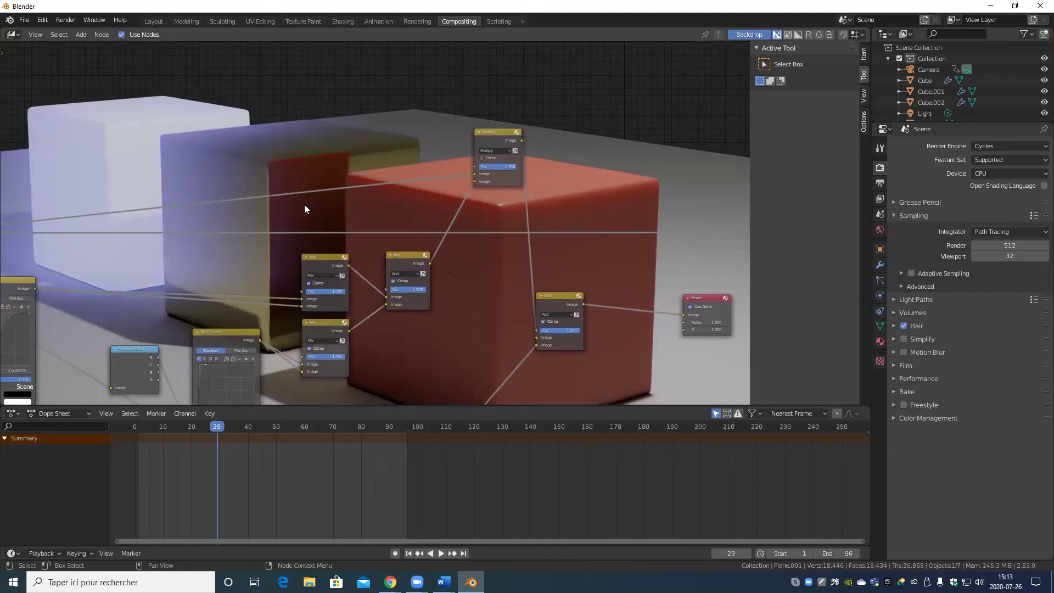
scroll(488, 283, down, 2)
middle_drag(488, 283, 350, 279)
drag(350, 279, 564, 268)
scroll(544, 313, up, 2)
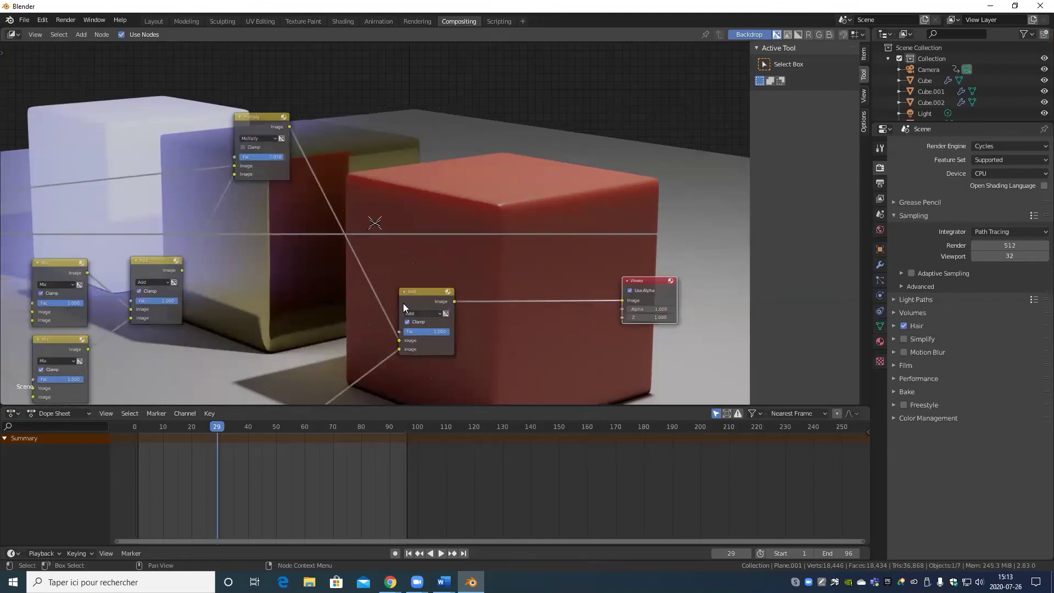
Step: Add an RGB input node and place it below the second Add node
scroll(181, 275, down, 4)
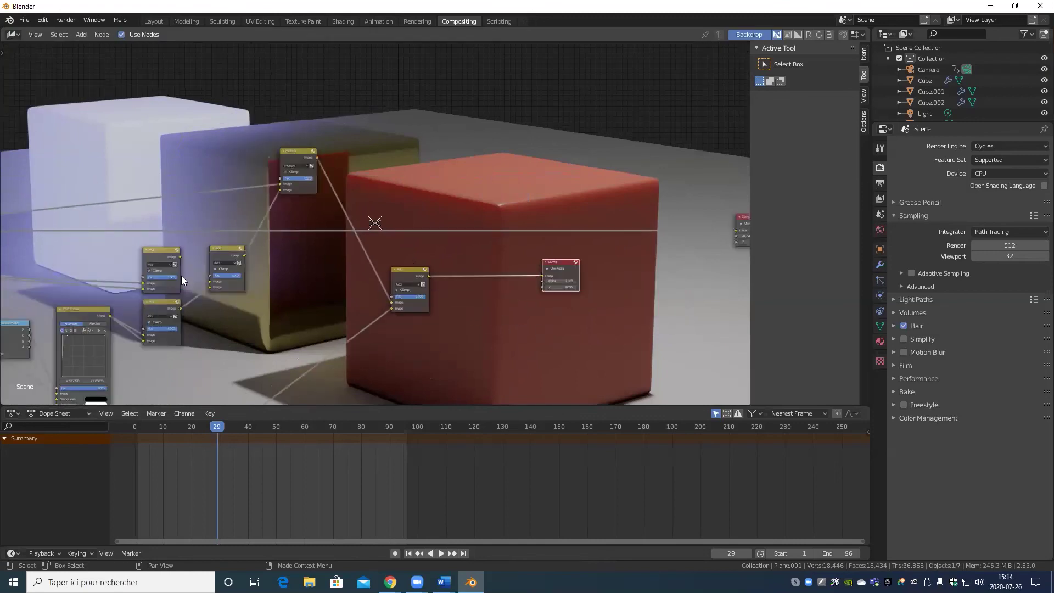
click(77, 36)
mouse_move(102, 84)
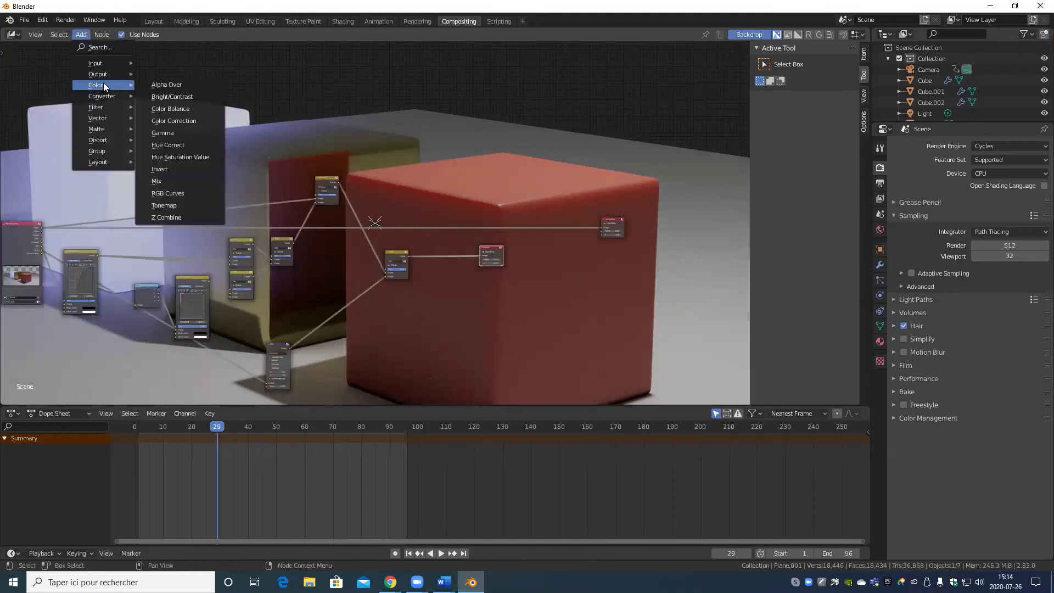
mouse_move(96, 64)
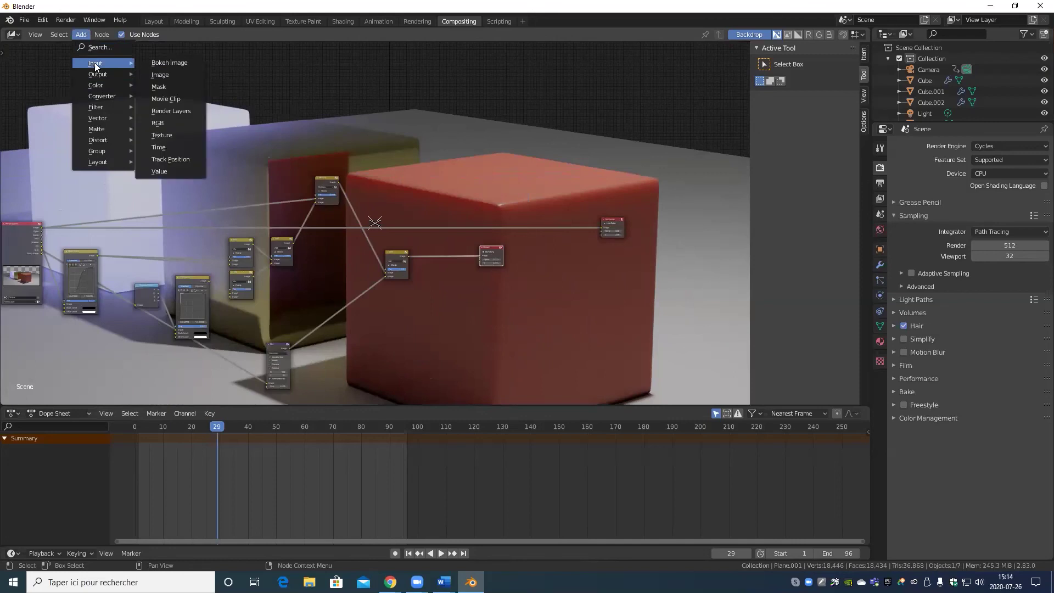
click(181, 122)
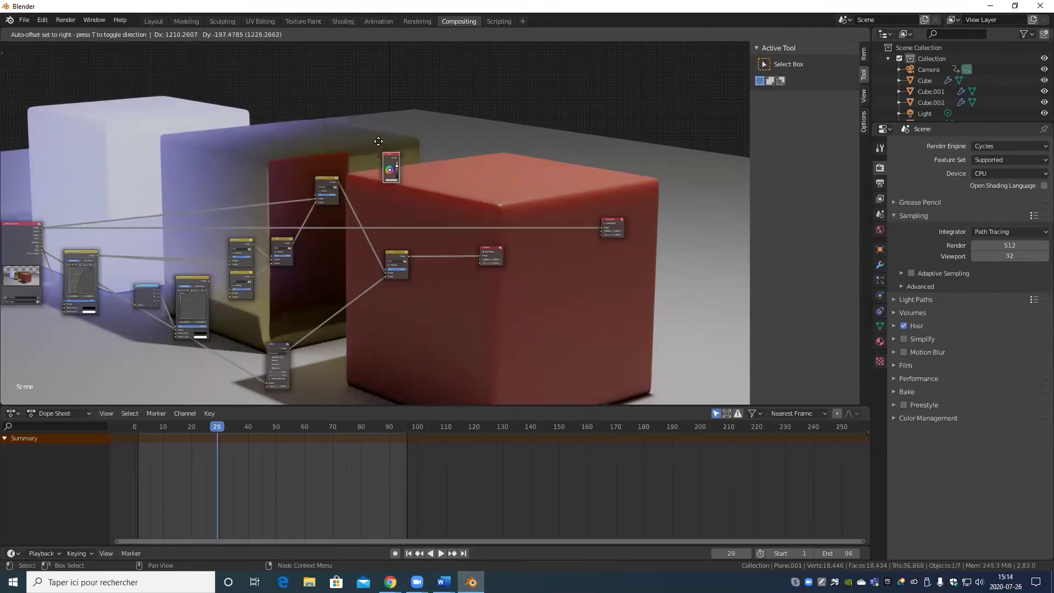
click(422, 293)
Step: Move the RGB node just above the Multiply node and set its colour to black
scroll(384, 307, up, 2)
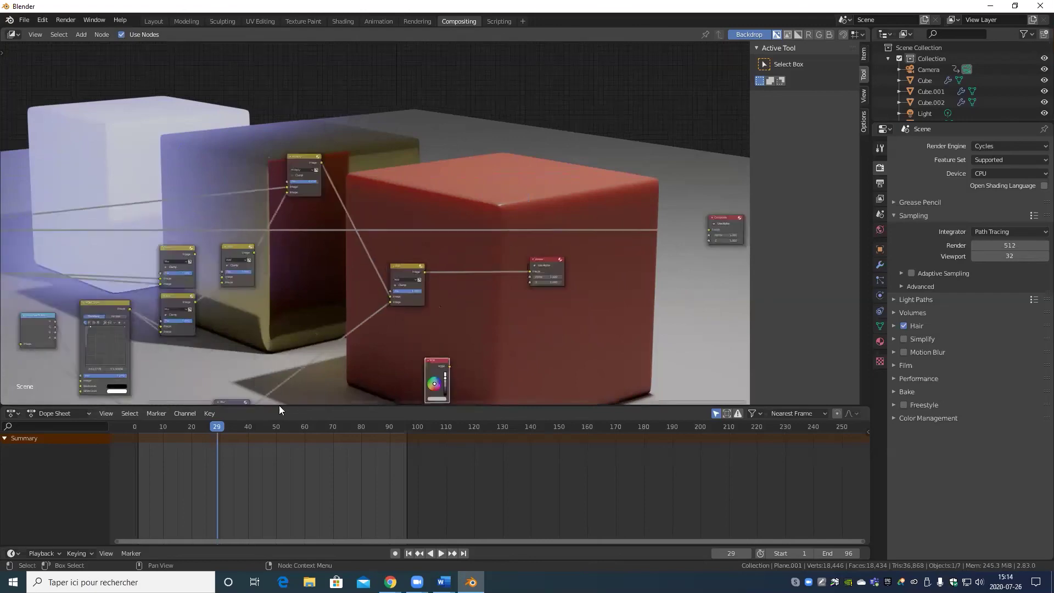
middle_drag(278, 405, 334, 293)
scroll(262, 319, up, 1)
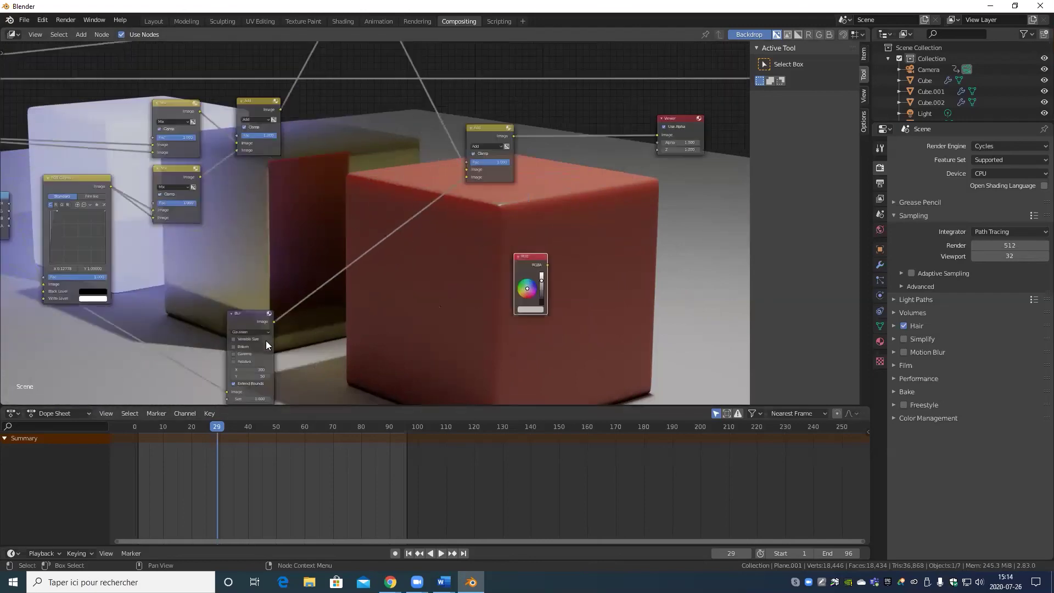
middle_drag(266, 340, 292, 241)
scroll(330, 231, down, 2)
middle_drag(489, 184, 461, 312)
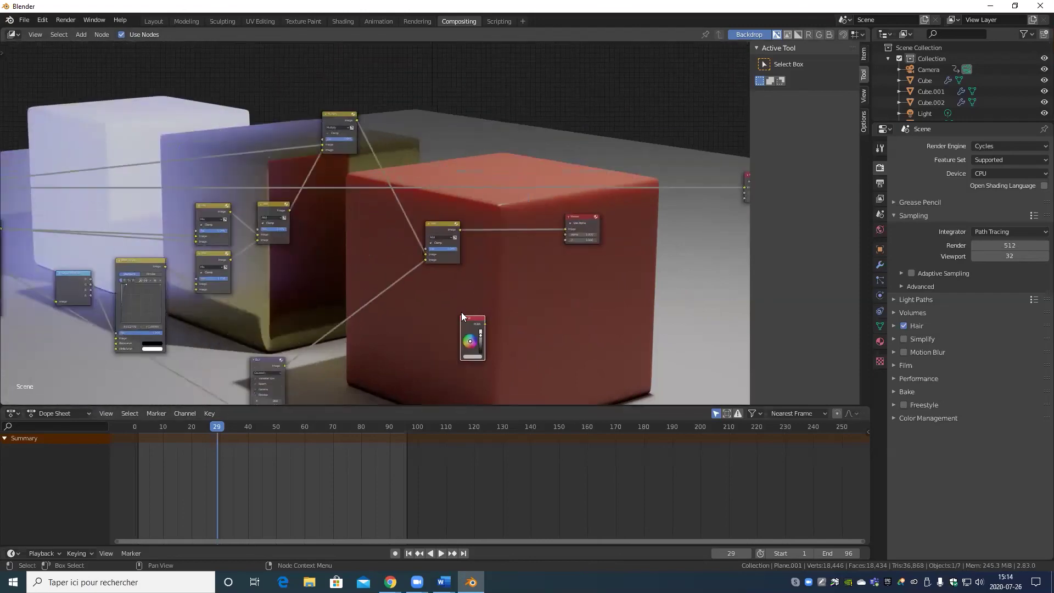
drag(461, 311, 341, 55)
middle_drag(402, 133, 441, 231)
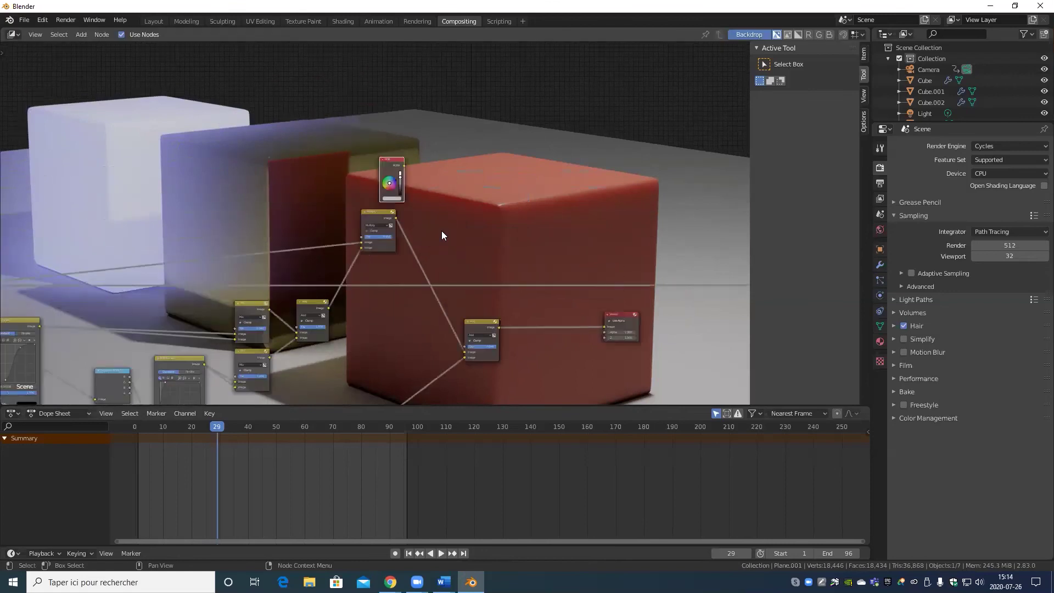
scroll(439, 232, up, 2)
drag(431, 206, 431, 231)
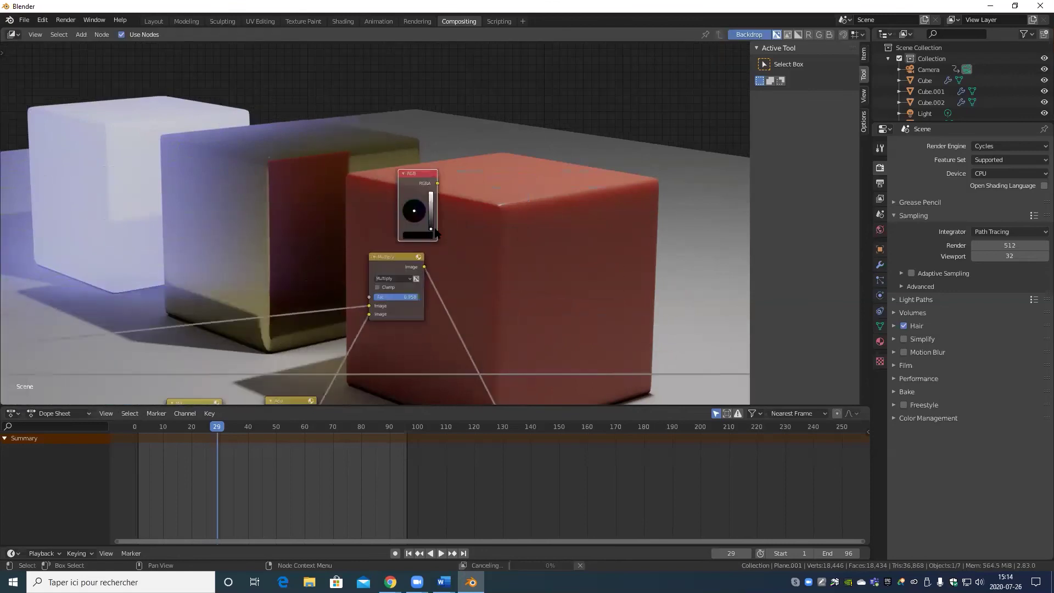
Step: Add a Mix colour node beside the RGB and Multiply nodes, leaving its blend mode on Mix
click(85, 33)
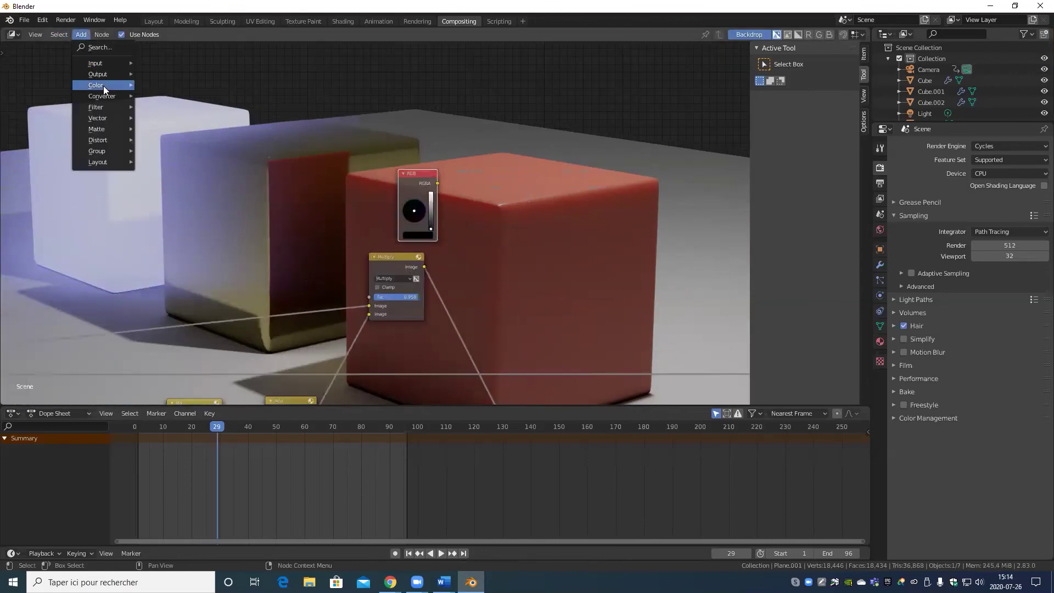
mouse_move(106, 129)
mouse_move(96, 86)
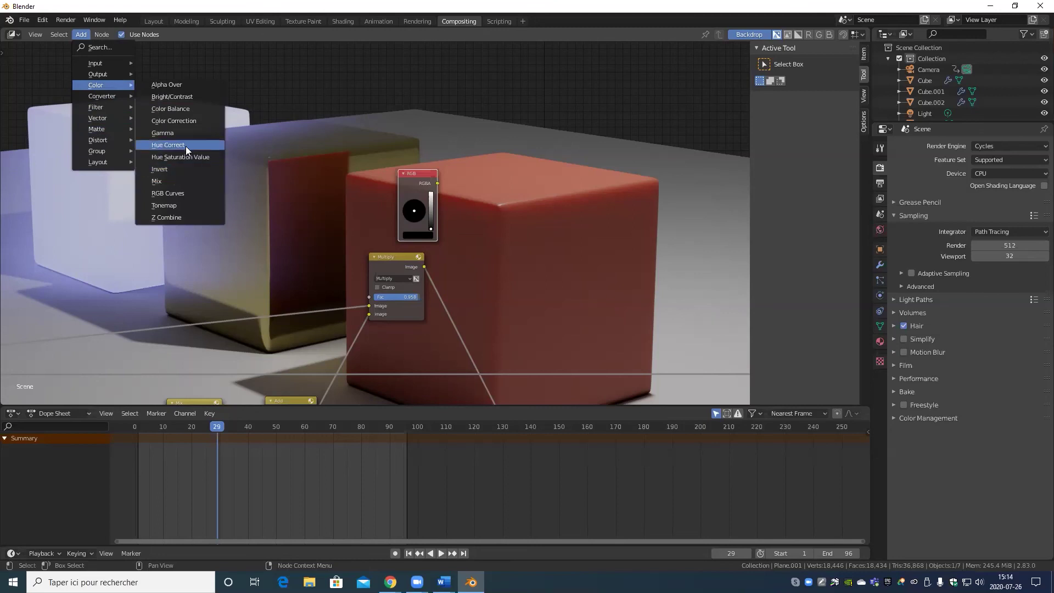
click(175, 180)
click(508, 216)
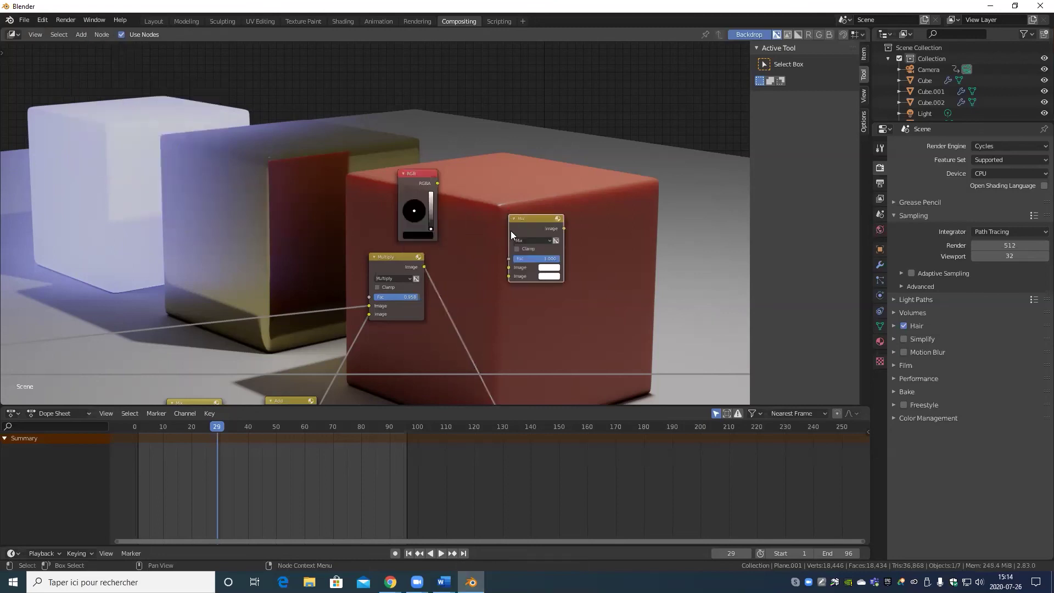
click(531, 240)
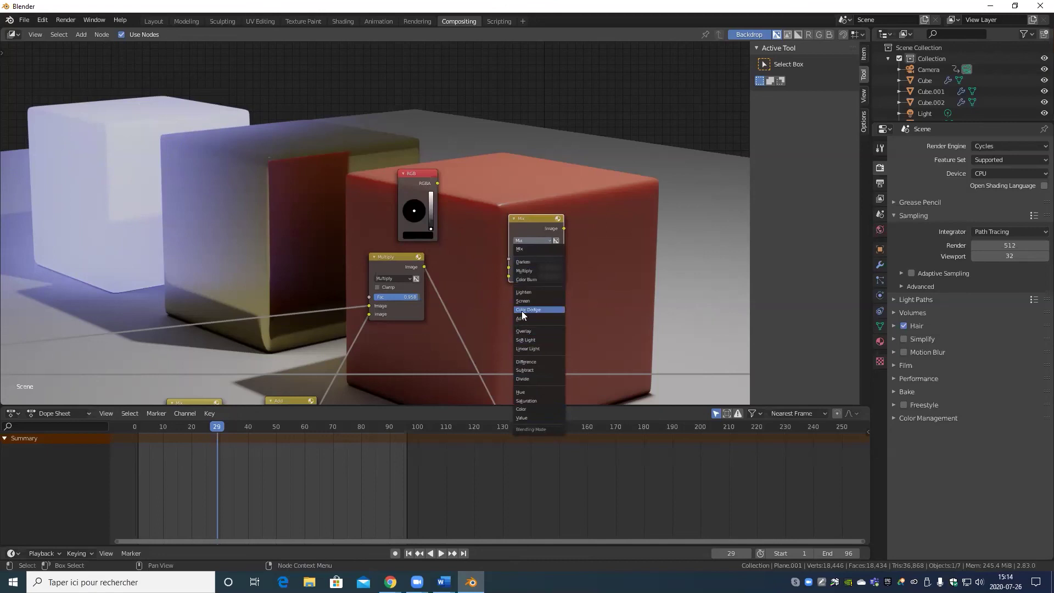
click(489, 297)
Step: Connect the Multiply output to the Mix node's first Image input and the RGB output to its second
scroll(521, 304, up, 2)
drag(454, 293, 588, 308)
drag(476, 160, 589, 294)
drag(472, 161, 589, 306)
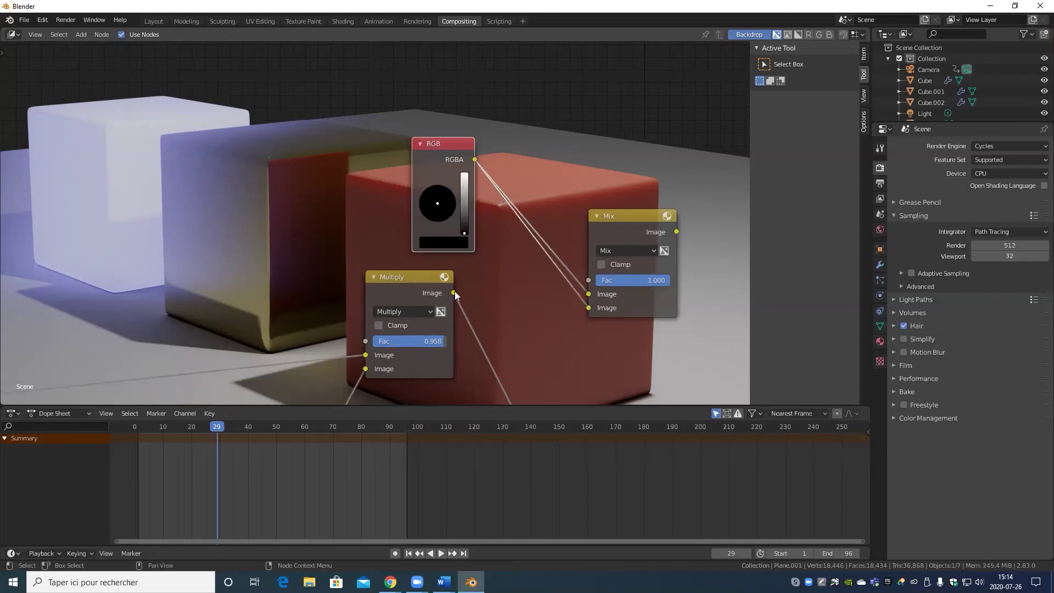
drag(453, 293, 599, 290)
scroll(590, 288, down, 4)
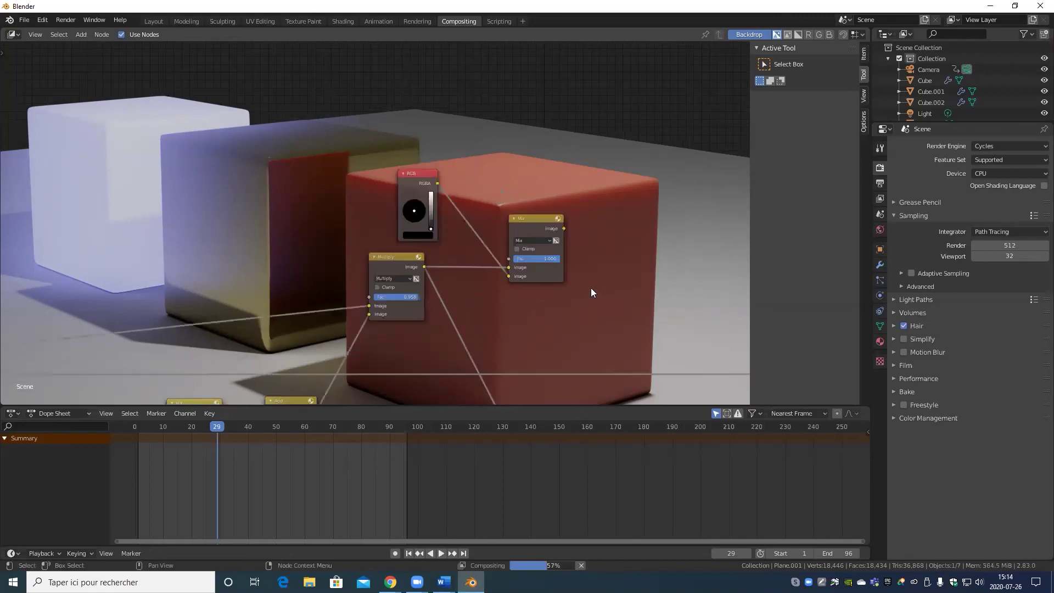
Step: Place the Mix node above the second Add node and RGB below Multiply, and link the Mix output to the Viewer
key(g)
drag(450, 238, 585, 277)
scroll(590, 350, up, 2)
middle_drag(473, 218, 469, 167)
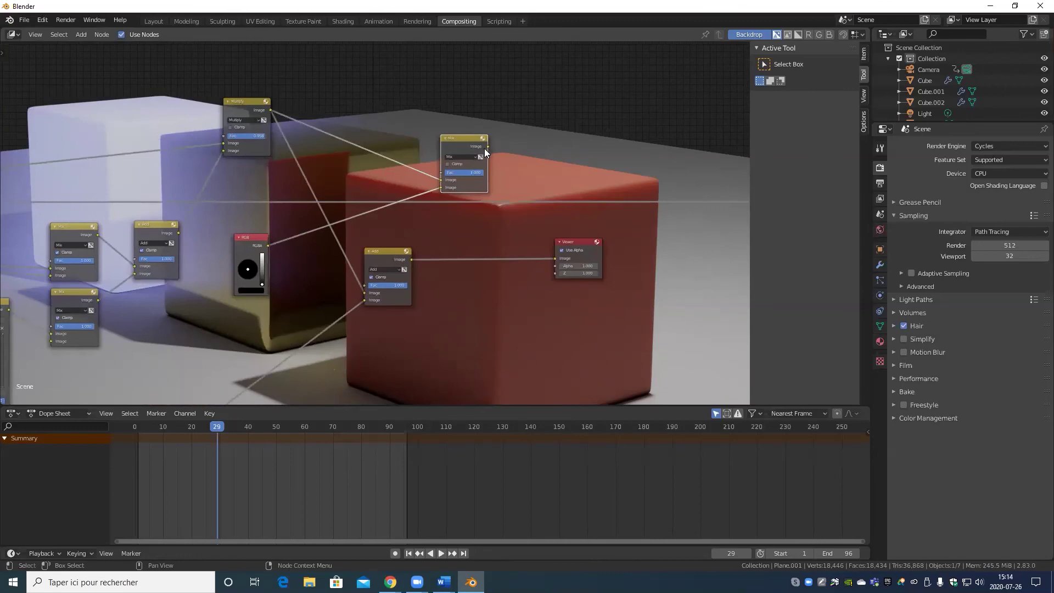
drag(488, 147, 556, 258)
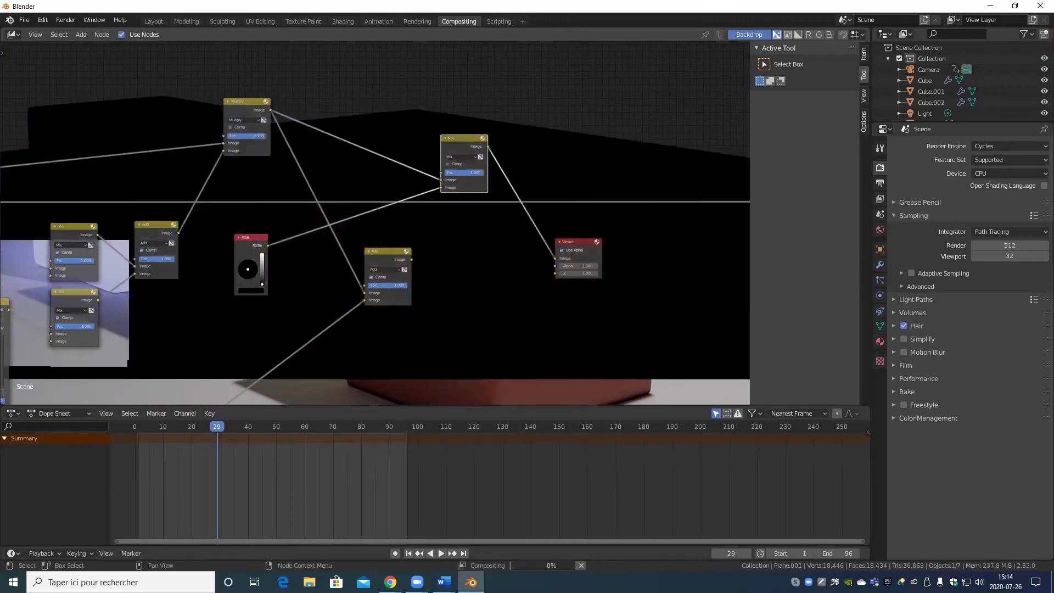
Step: Swap the Mix node's links so RGB feeds the first Image input and Multiply the second, with Fac at 1.000
scroll(510, 269, up, 3)
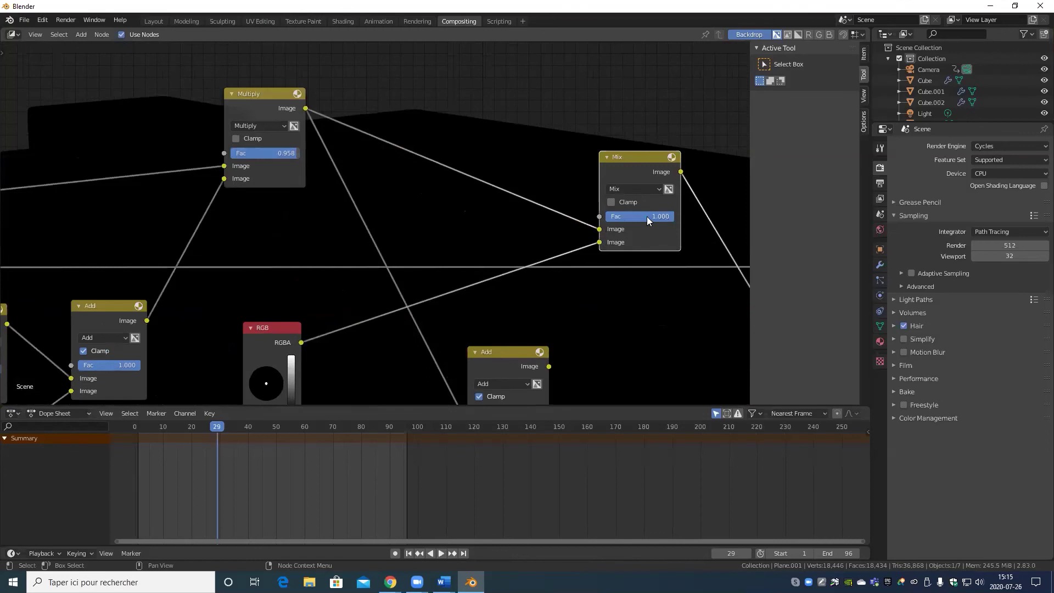
drag(658, 217, 603, 227)
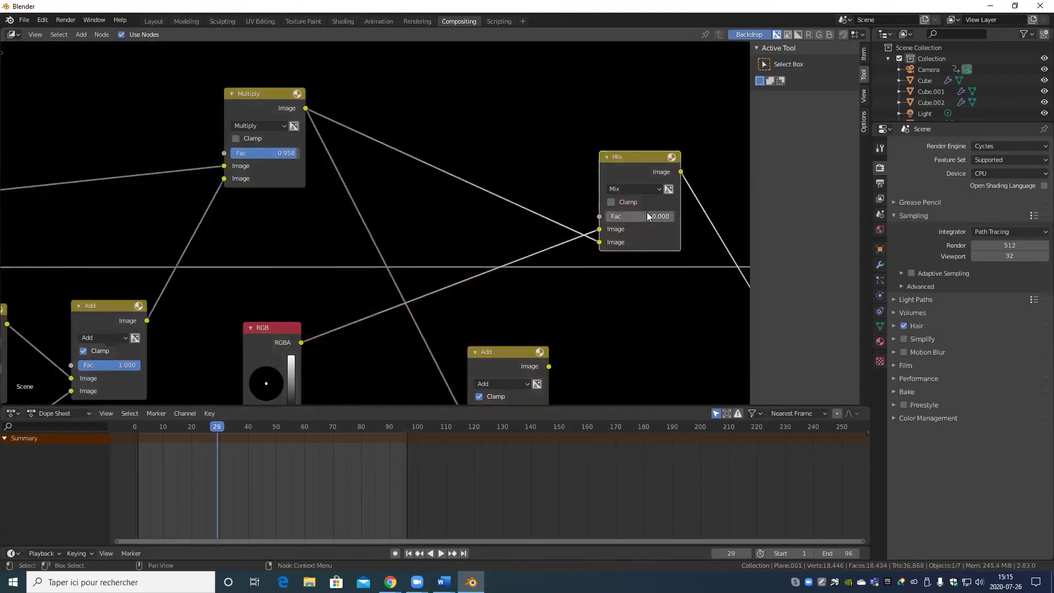
click(631, 217)
drag(638, 217, 681, 216)
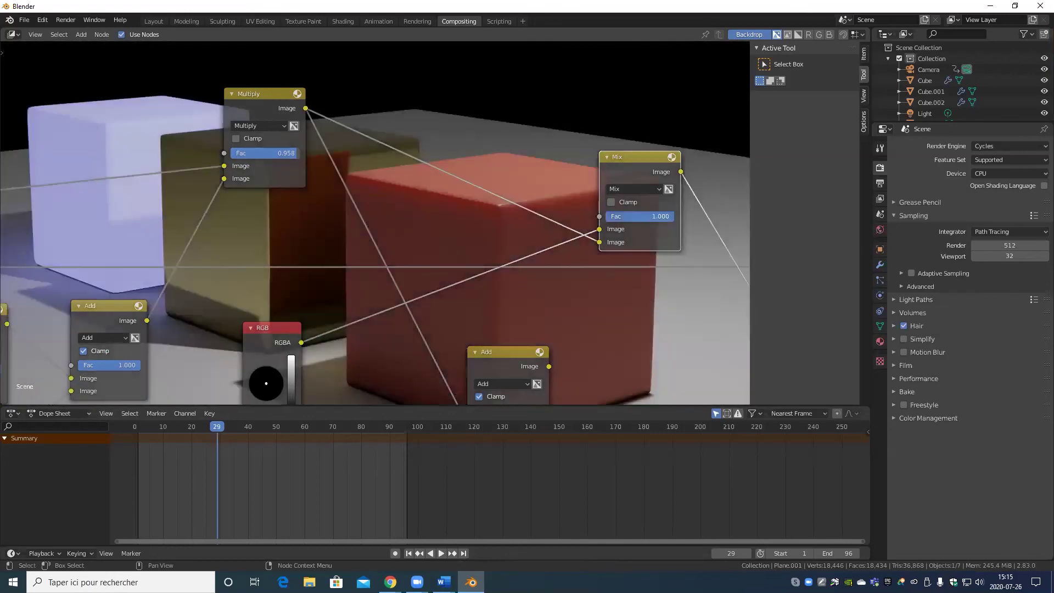
Step: Move the second Add node closer to the Viewer, feed Mix into its first Image input and link its output to the Viewer
scroll(550, 245, down, 3)
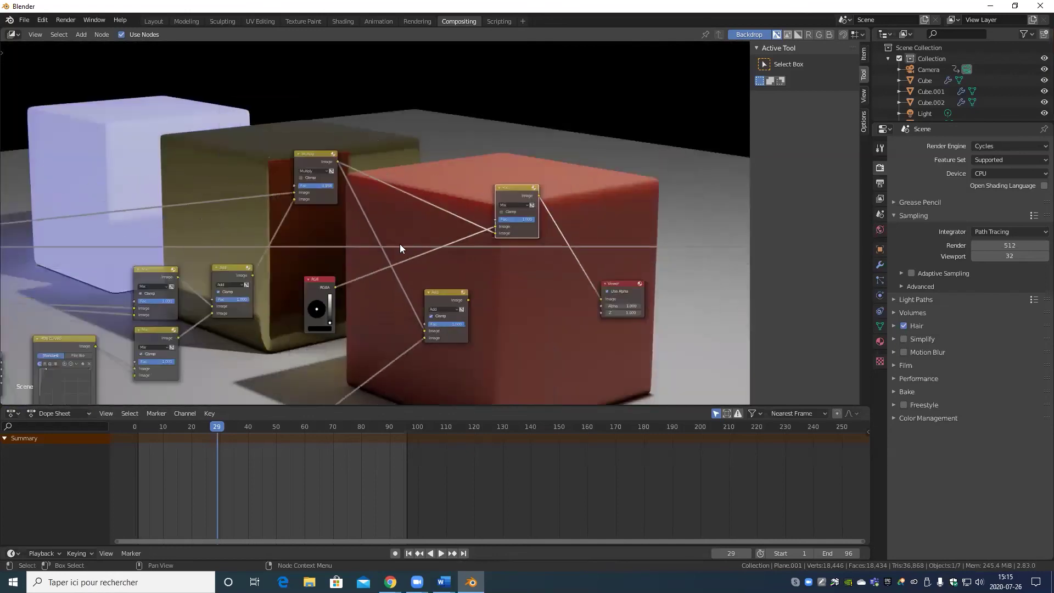
scroll(400, 257, down, 5)
scroll(423, 273, up, 6)
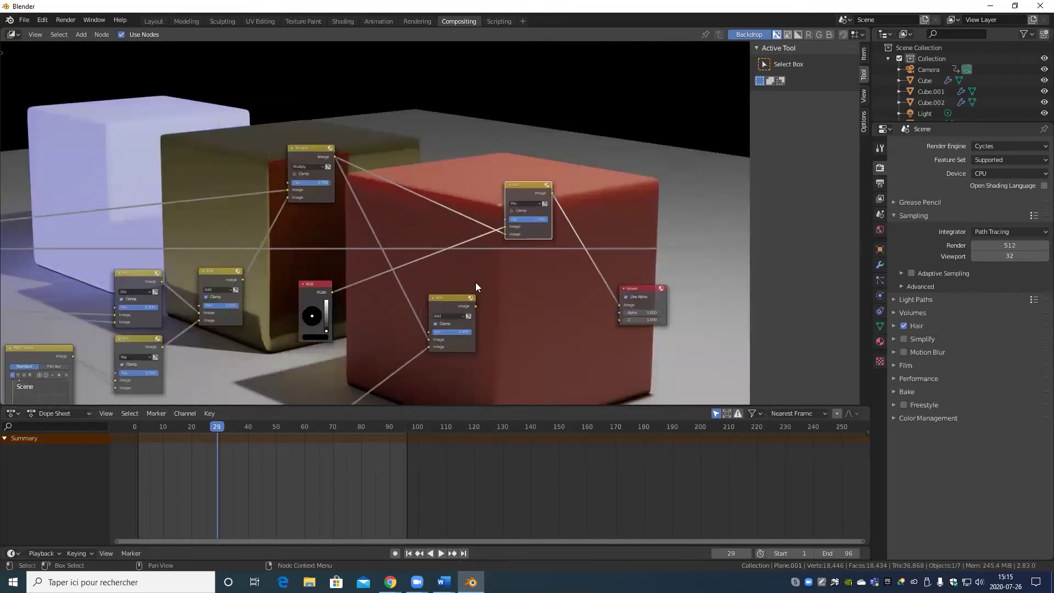
middle_drag(478, 272, 378, 246)
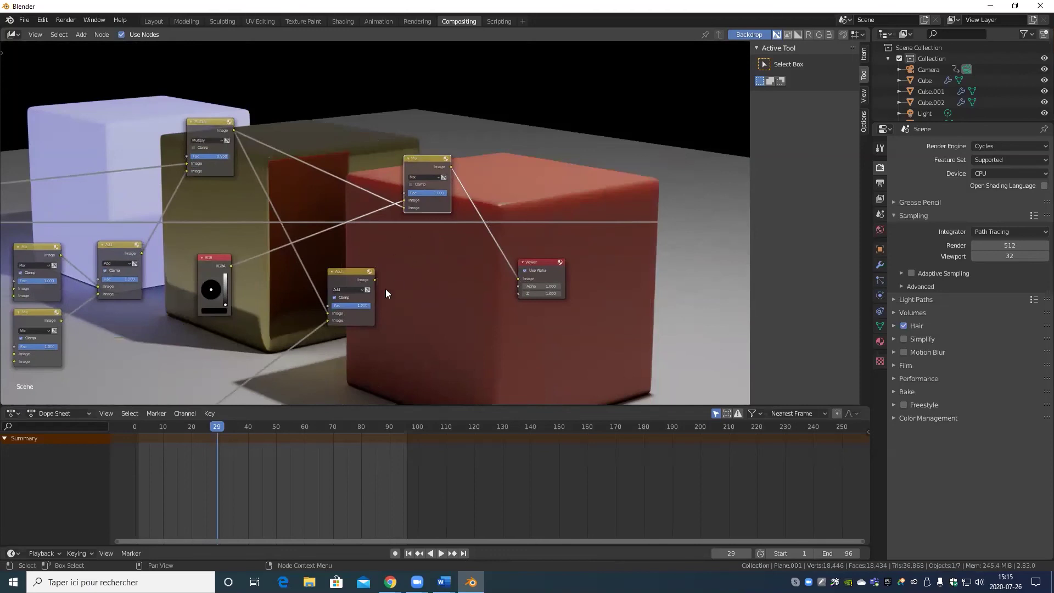
drag(357, 276, 457, 277)
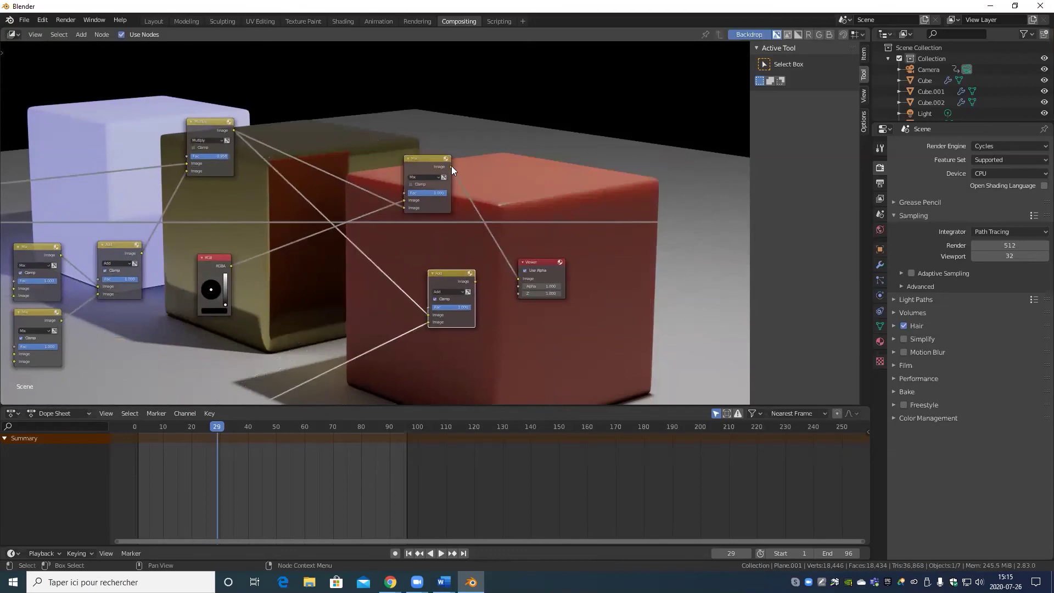
drag(451, 166, 428, 315)
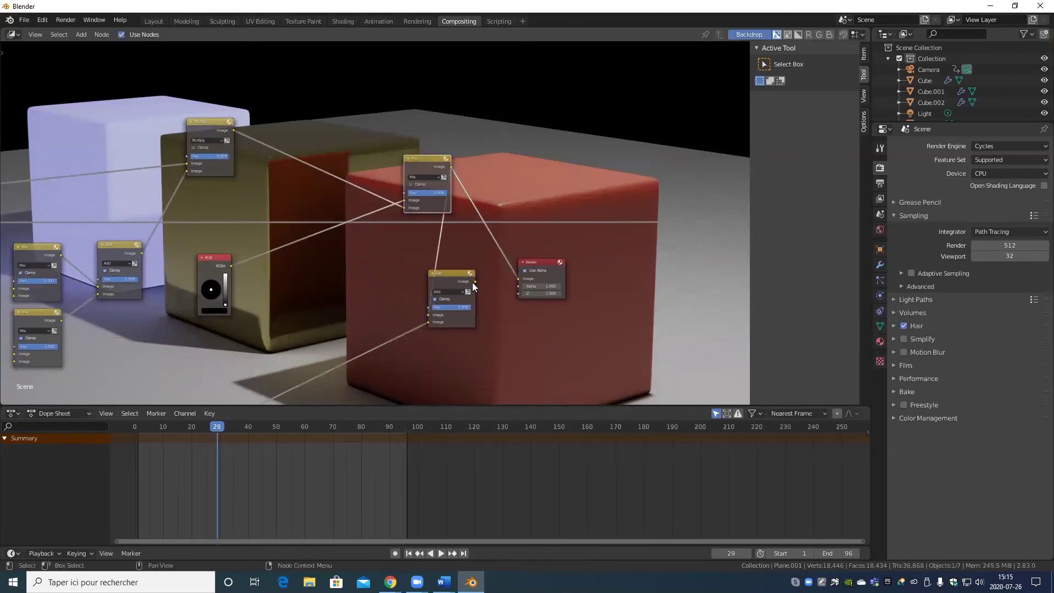
drag(475, 281, 524, 279)
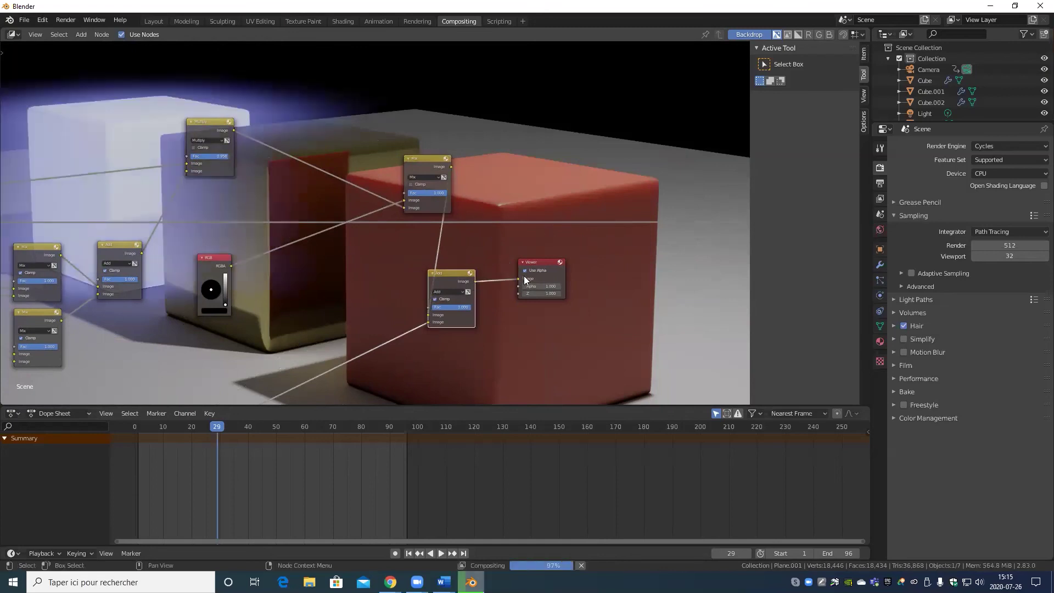
Step: Lower the second Add node's Fac to below half and set the Blur node's size to X 150 and Y 25
middle_drag(241, 104, 251, 124)
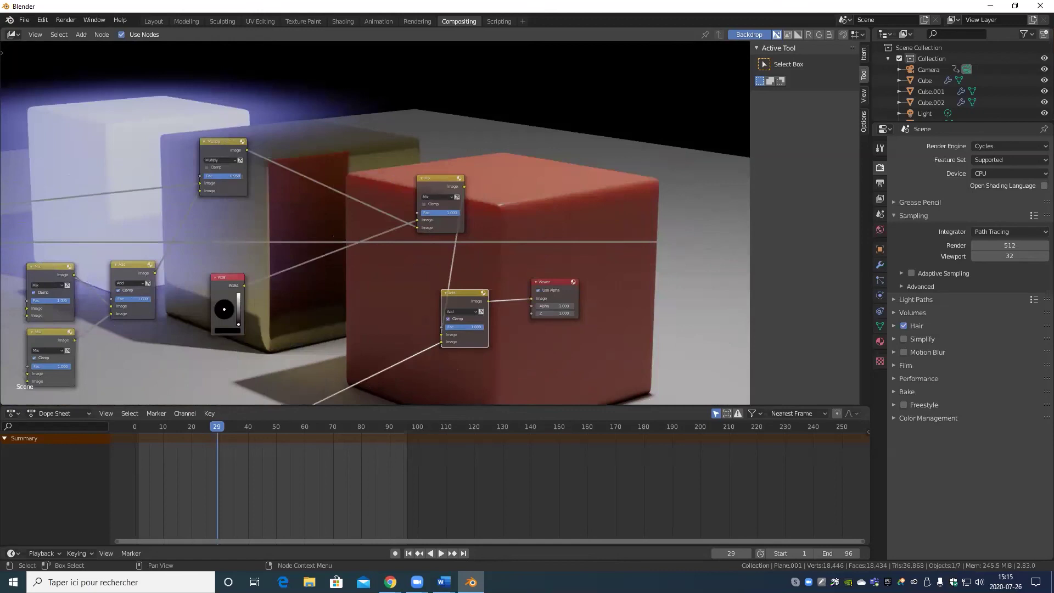
drag(472, 327, 457, 326)
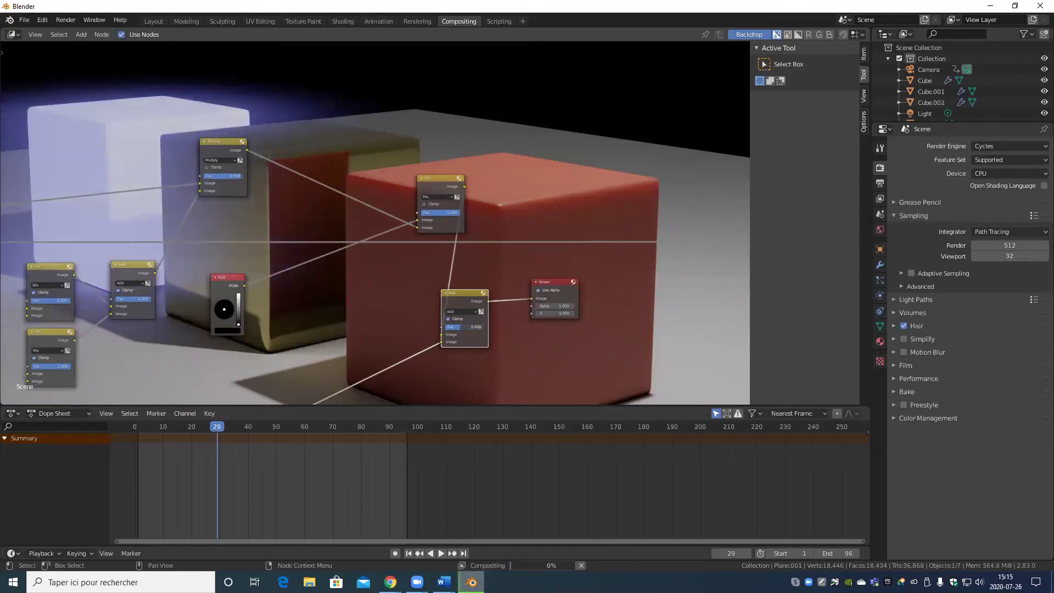
middle_drag(423, 262, 603, 98)
scroll(435, 298, up, 3)
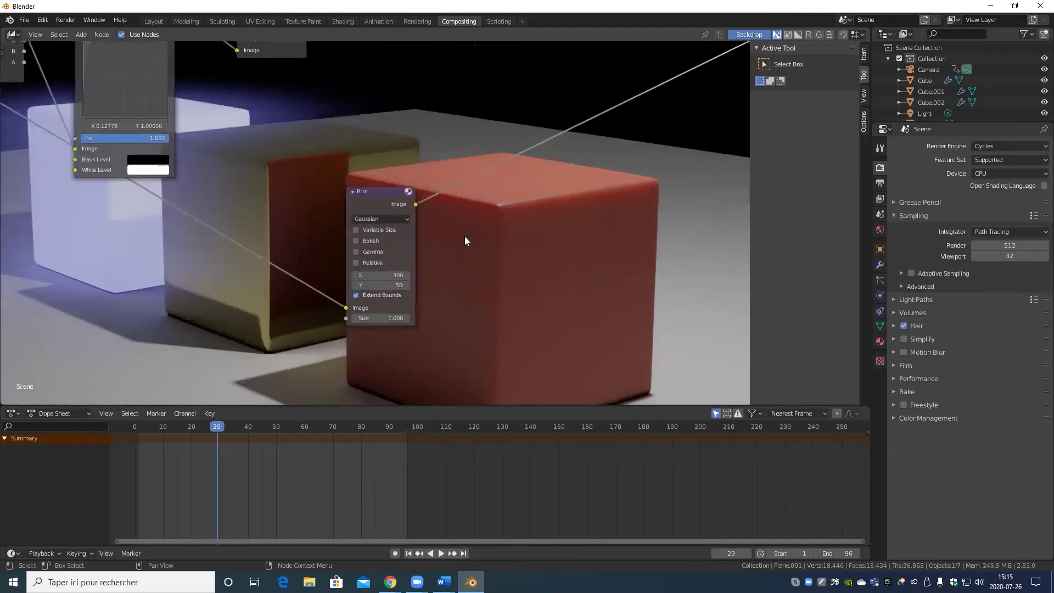
double_click(387, 300)
text(150)
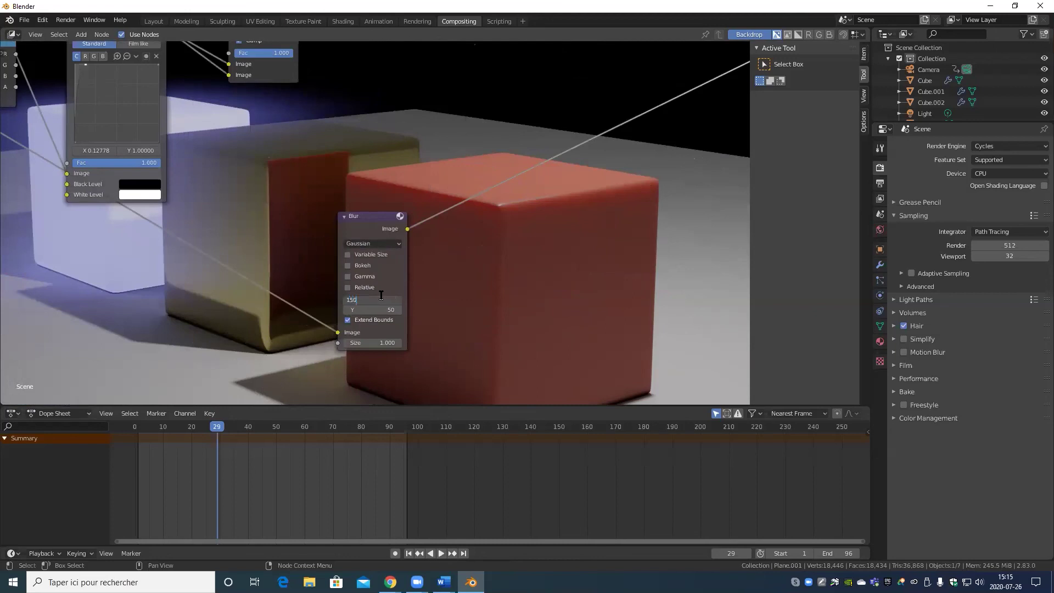
key(Tab)
text(25)
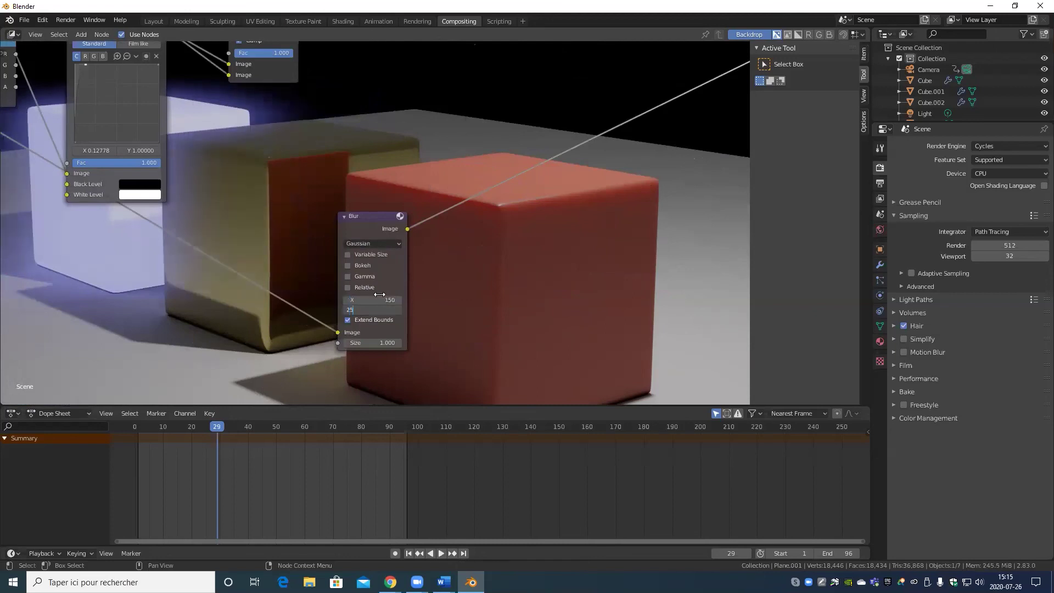
key(Return)
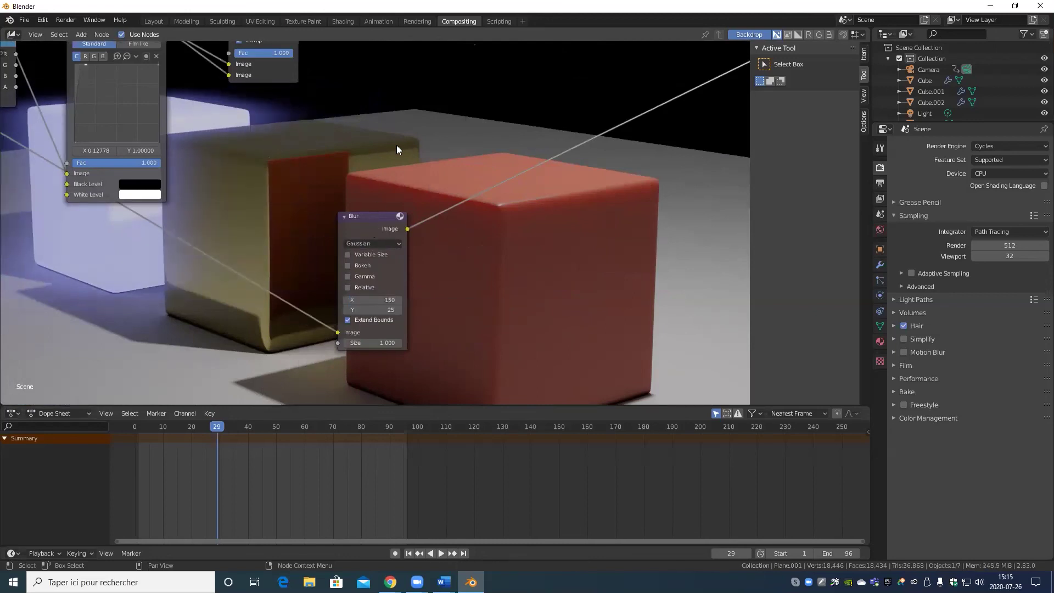
Step: Link the Render Layers Image output directly to the Viewer to show the unprocessed render
scroll(397, 145, down, 5)
middle_drag(307, 116, 379, 245)
scroll(451, 269, up, 2)
middle_drag(450, 269, 515, 214)
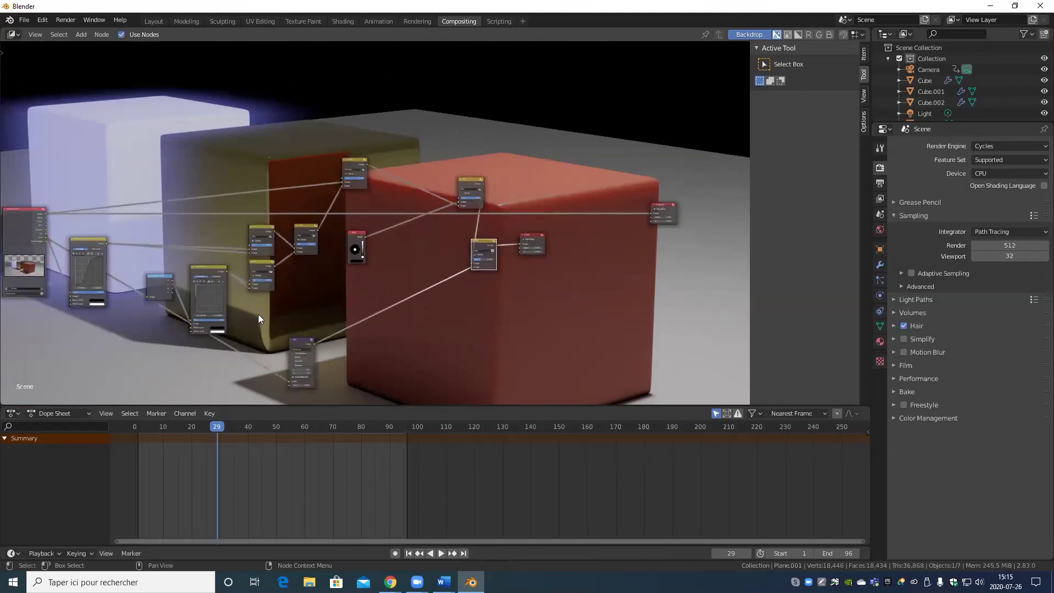
middle_drag(46, 254, 94, 241)
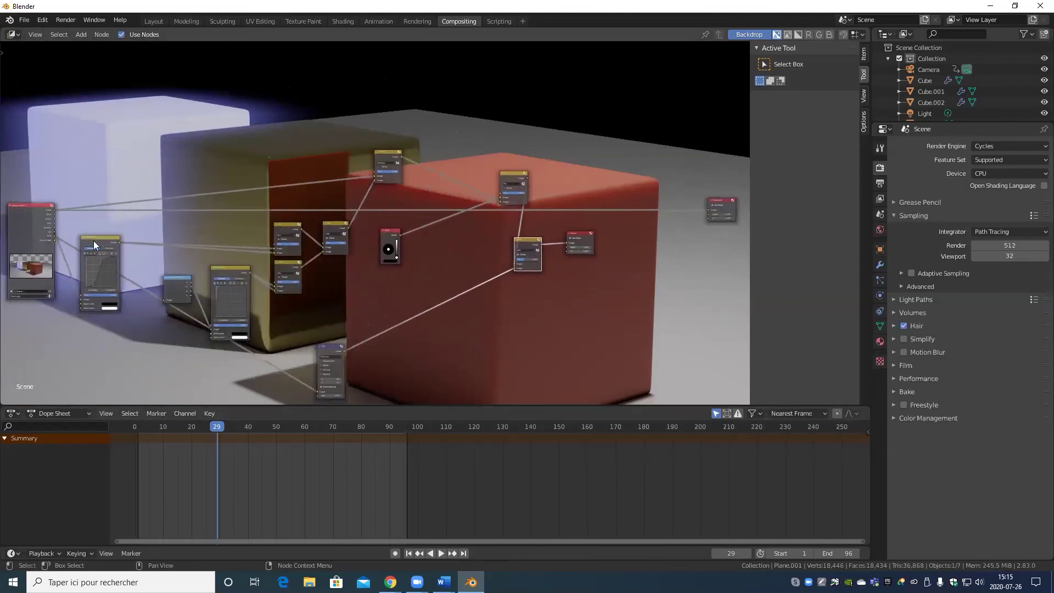
drag(54, 209, 566, 242)
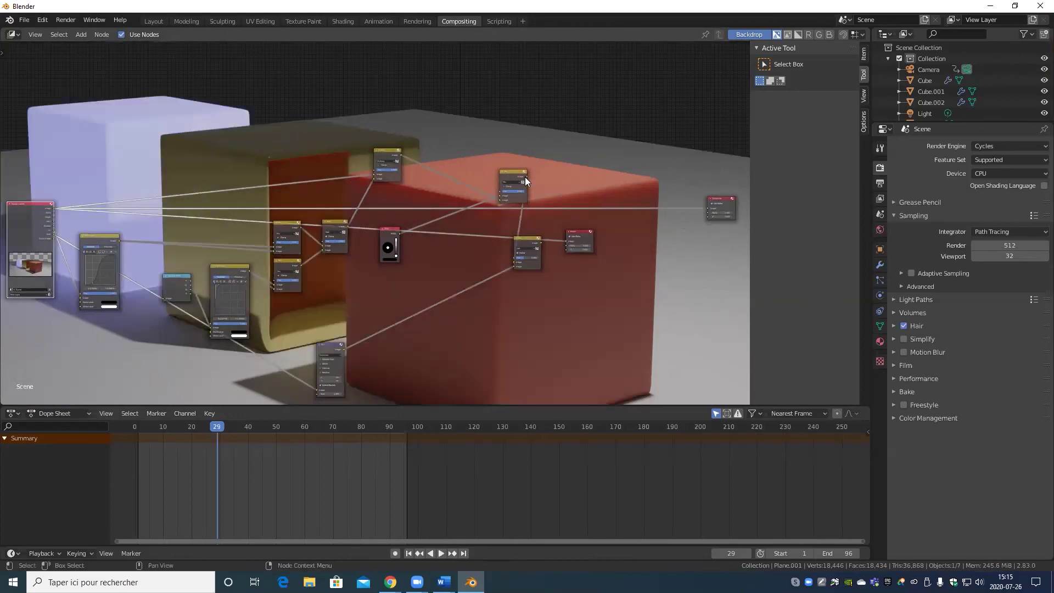
Step: Link the Mix output to the Viewer, move the Viewer farther away, and insert an RGB Curves node between them
drag(525, 177, 568, 241)
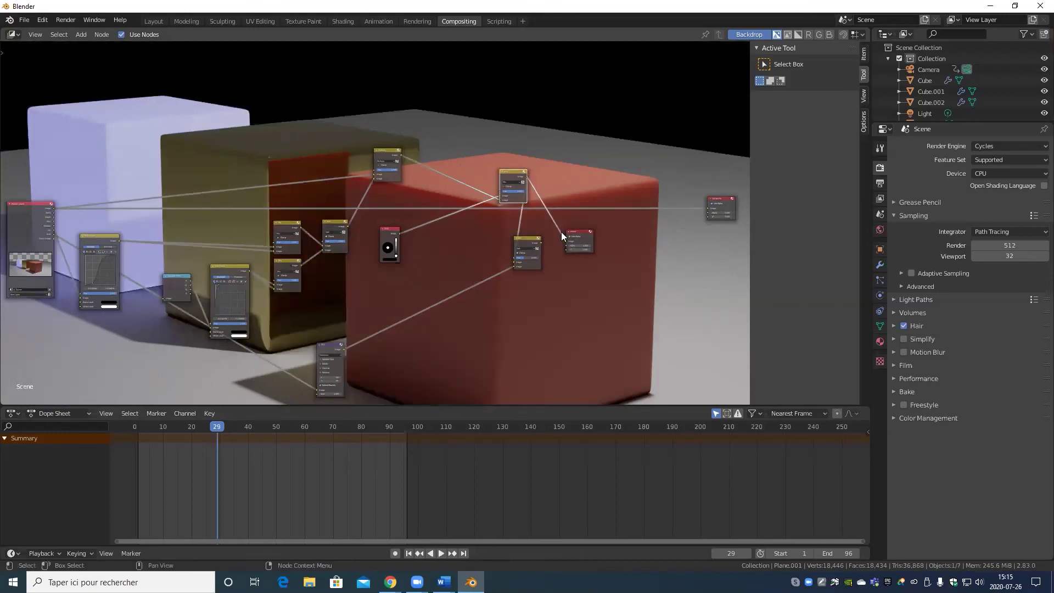
drag(581, 236, 673, 244)
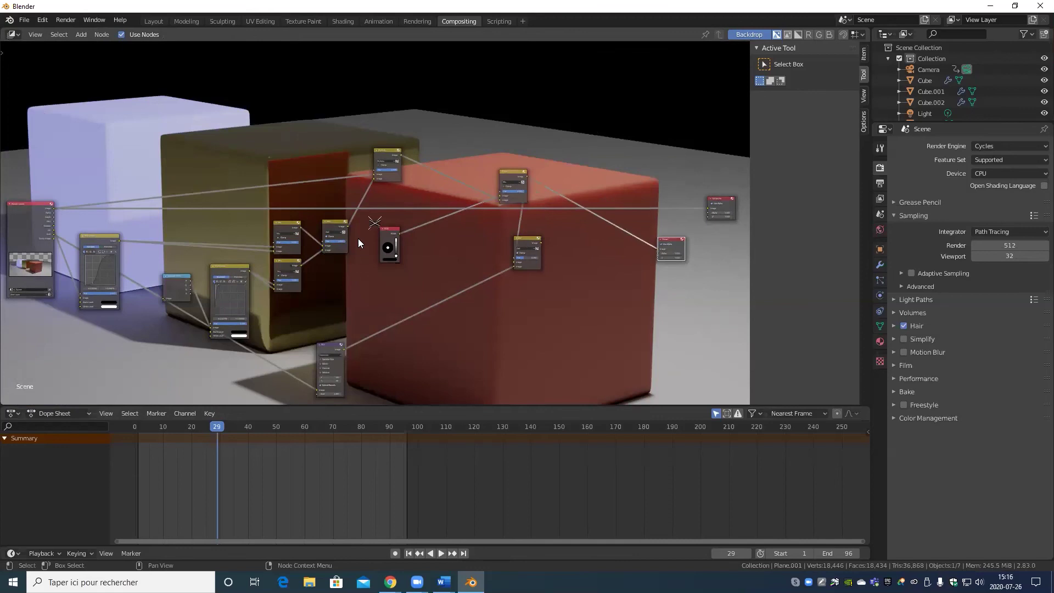
click(87, 34)
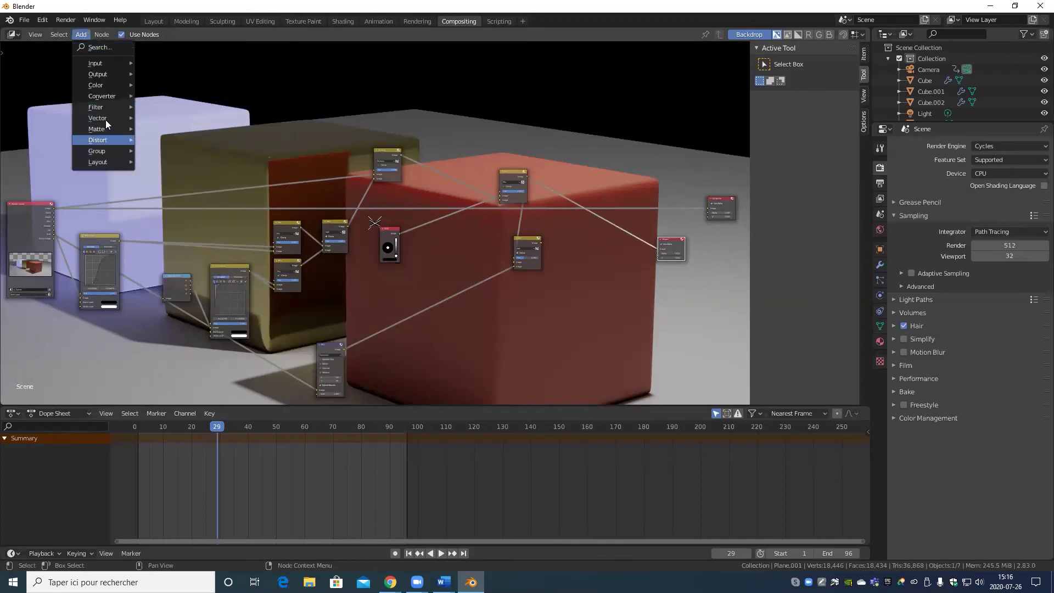
mouse_move(100, 81)
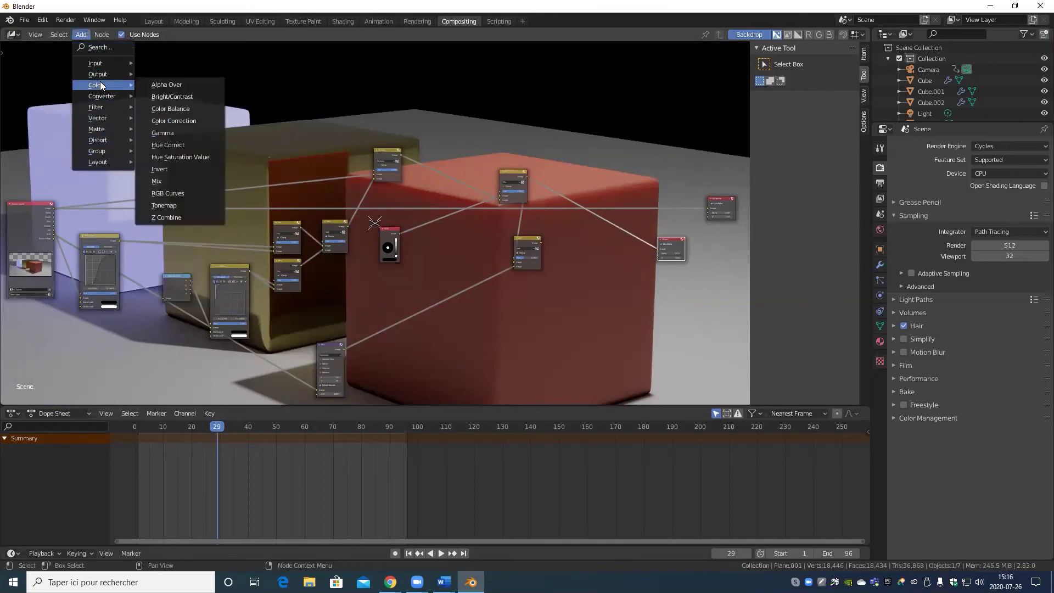
click(172, 194)
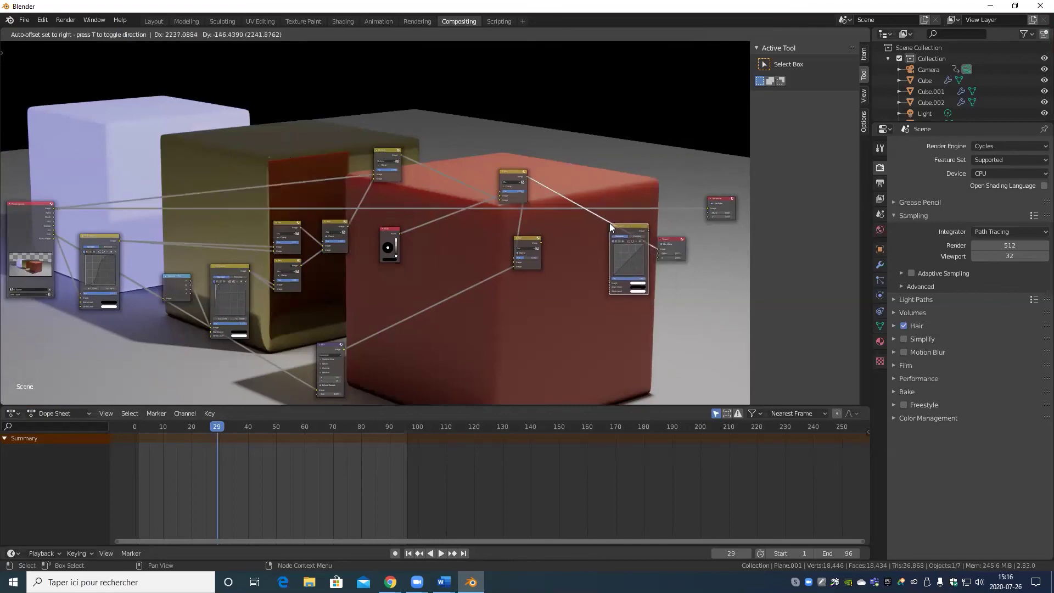
click(609, 222)
Step: Tint the image in RGB Curves by slightly raising the blue curve's midpoint and lowering the red and green midpoints
scroll(658, 277, up, 3)
scroll(520, 256, up, 2)
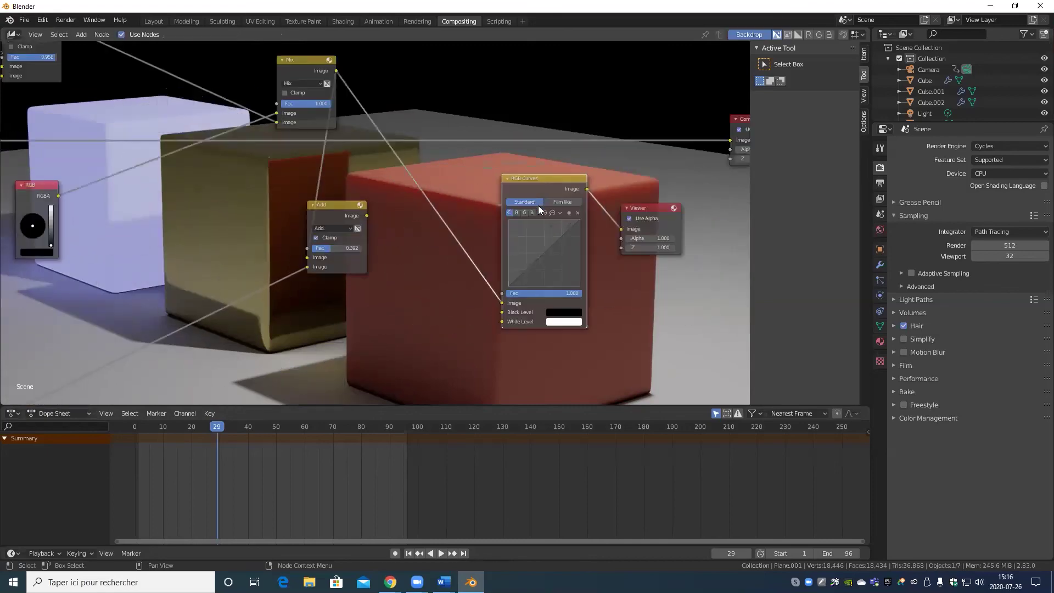
click(531, 213)
drag(537, 255, 542, 249)
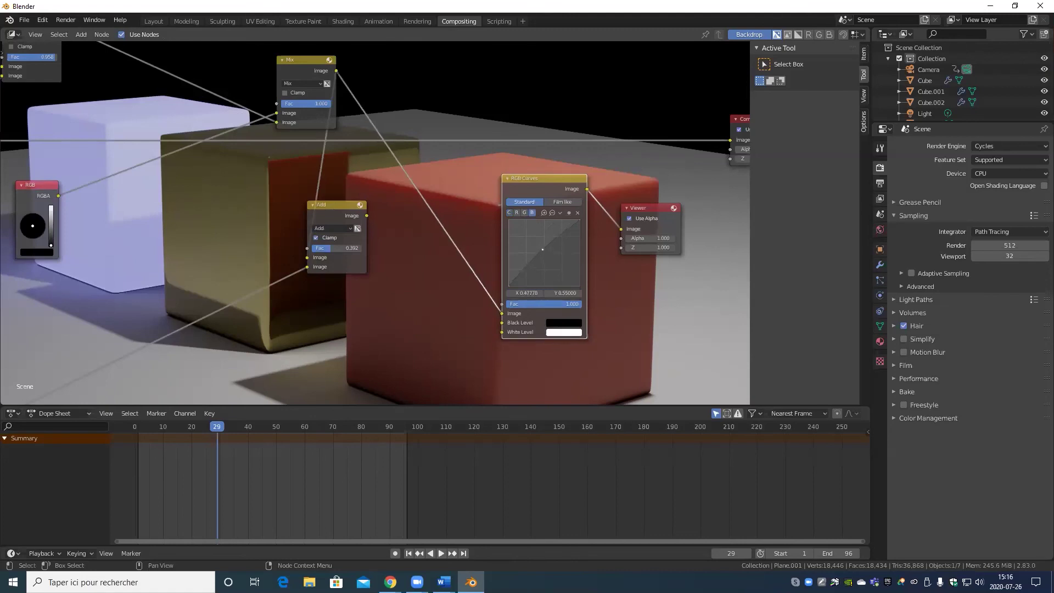
click(520, 212)
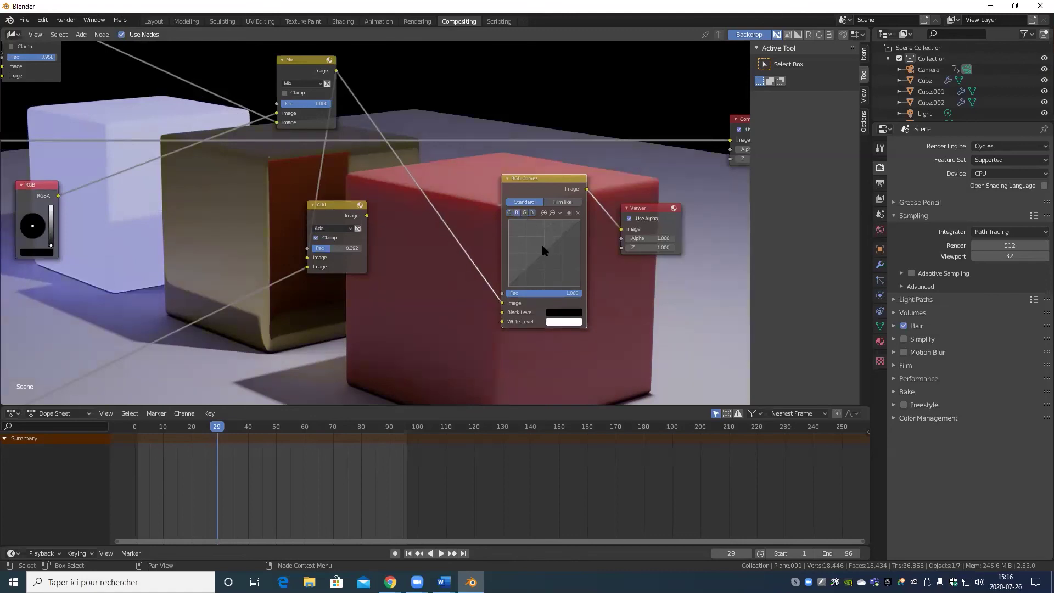
drag(543, 249, 548, 259)
click(526, 213)
drag(544, 248, 546, 253)
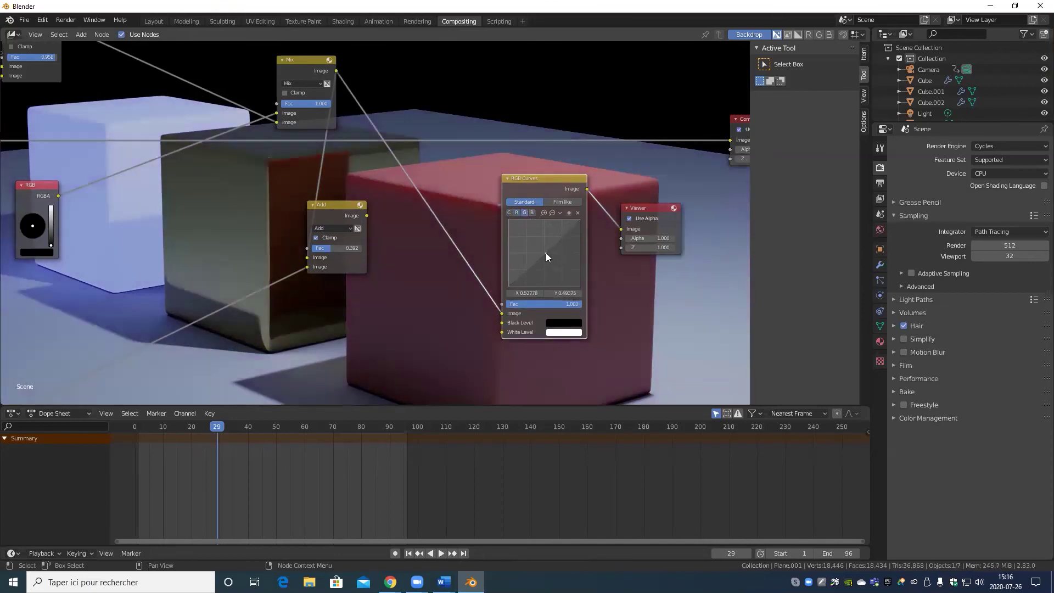
Step: Shape the combined C curve into a contrast S-curve with its upper point at about X 0.71, Y 0.81
click(510, 212)
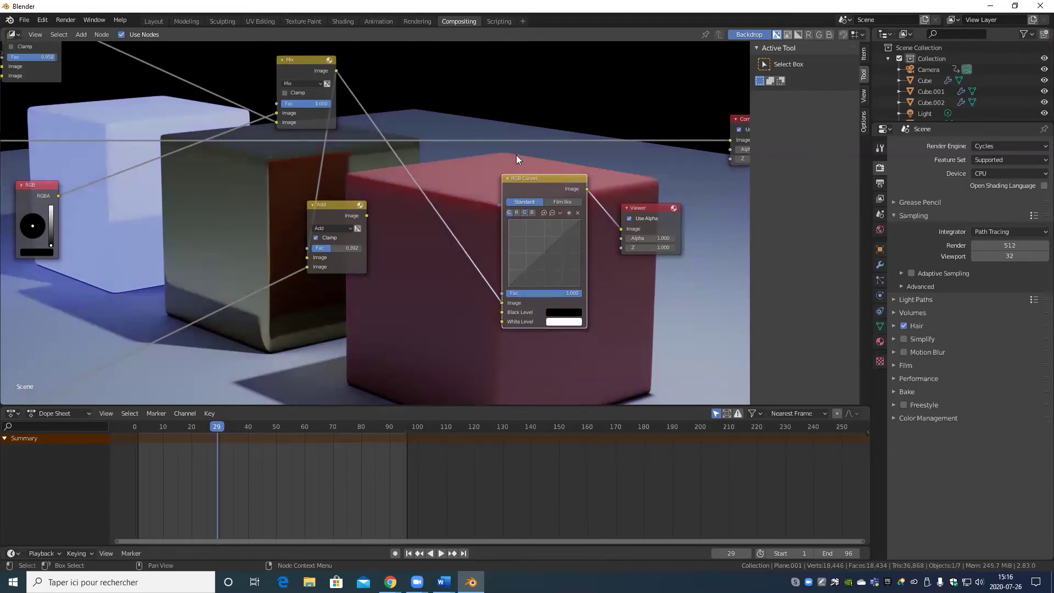
drag(531, 265, 559, 233)
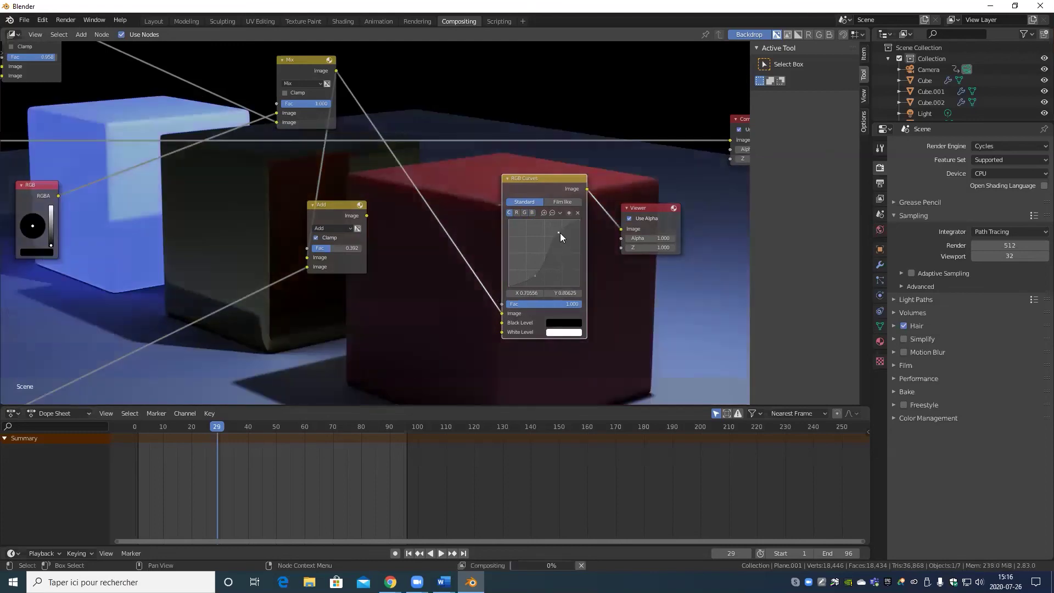
Step: Link the Mix output directly to the Viewer to compare the image without the curve adjustments
scroll(461, 240, down, 2)
middle_drag(478, 239, 510, 283)
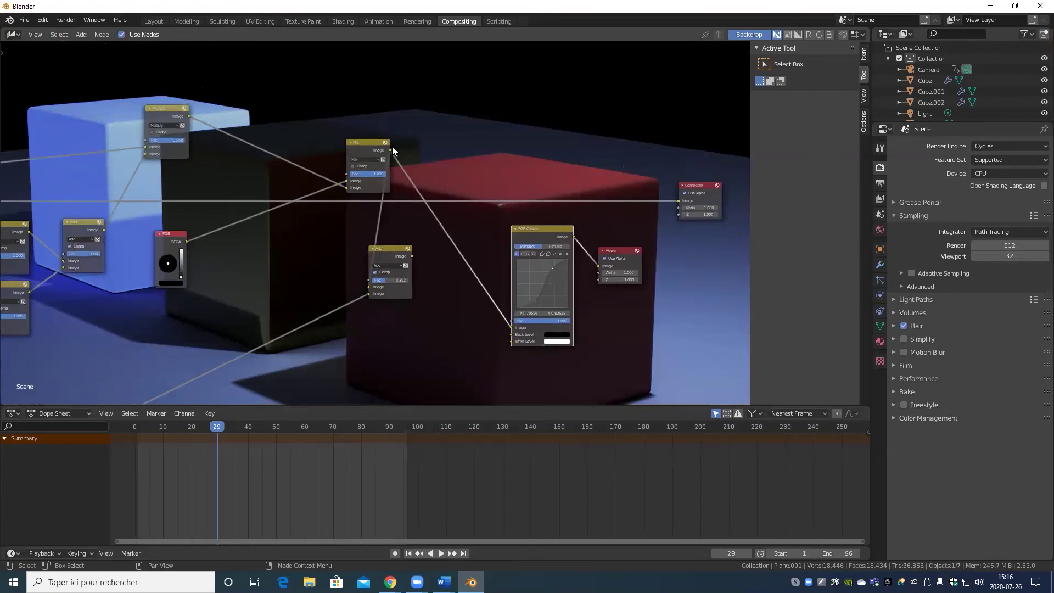
drag(389, 150, 598, 265)
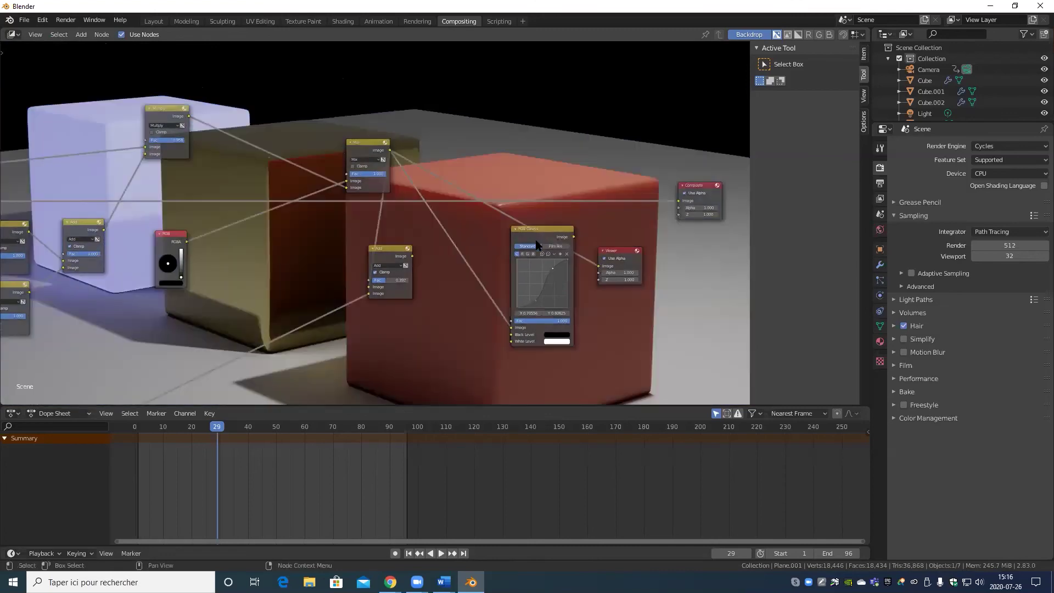
Step: Feed the second Add node into the RGB Curves Image input and link the RGB Curves output to the Viewer
scroll(448, 251, up, 2)
middle_drag(475, 244, 339, 261)
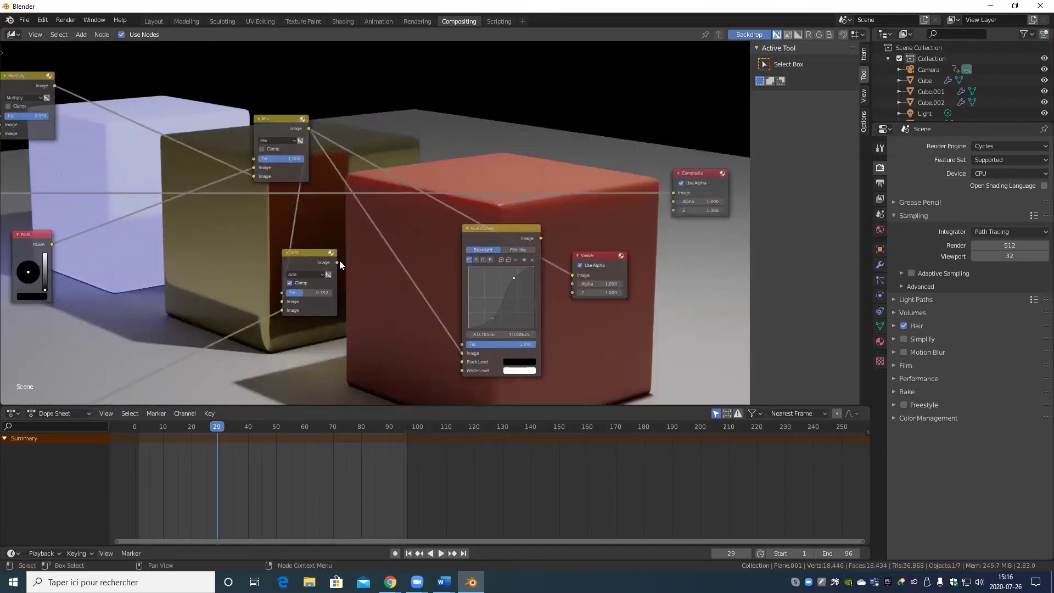
drag(339, 263, 463, 352)
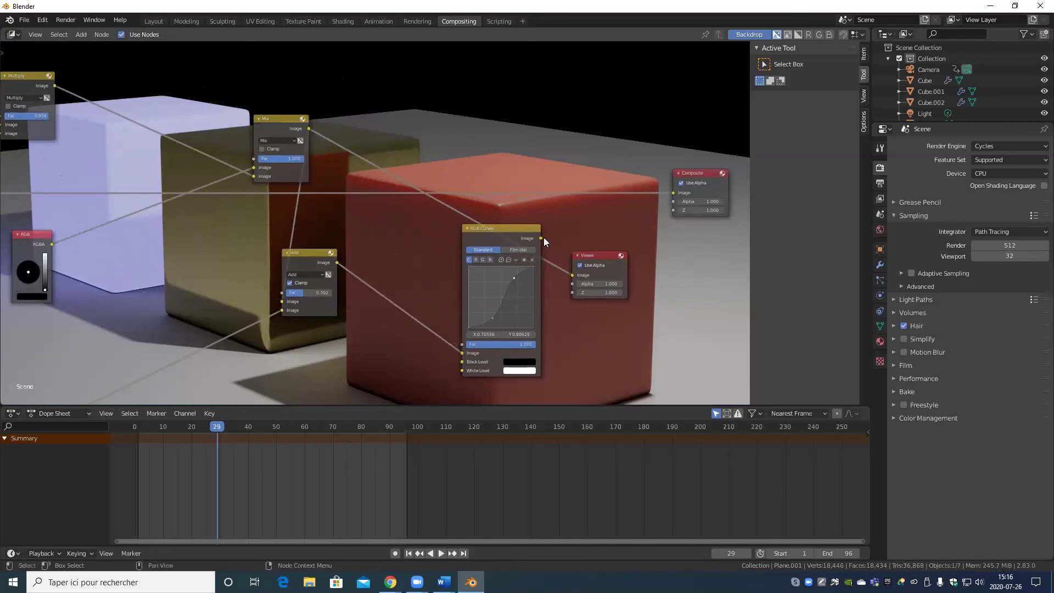
drag(541, 238, 573, 276)
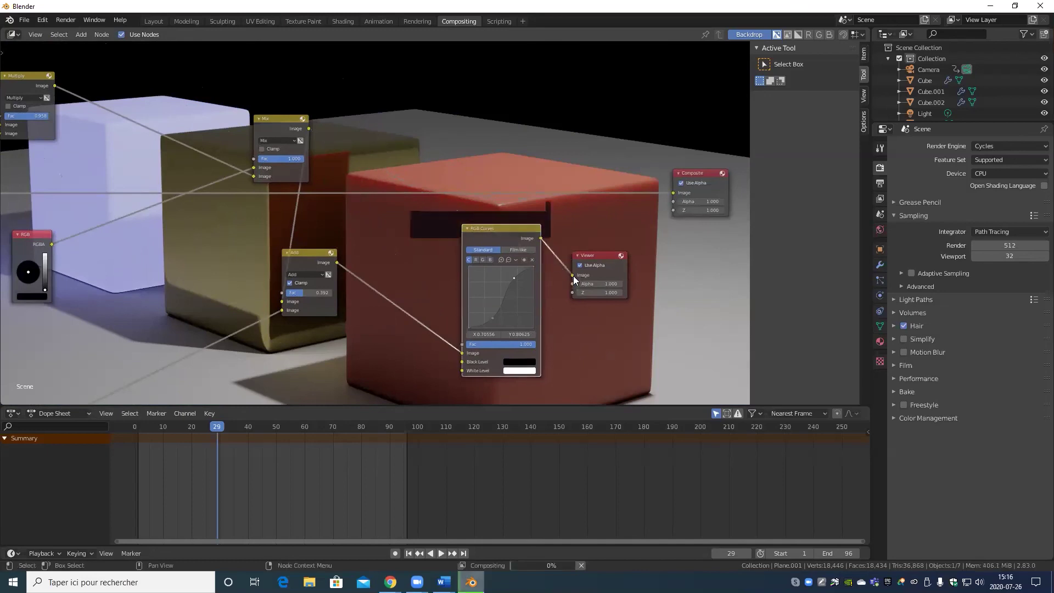
Step: Compare the original with the graded result by feeding the Viewer from Render Layers, then from RGB Curves again
scroll(236, 233, down, 4)
middle_drag(214, 242, 431, 323)
scroll(395, 199, down, 3)
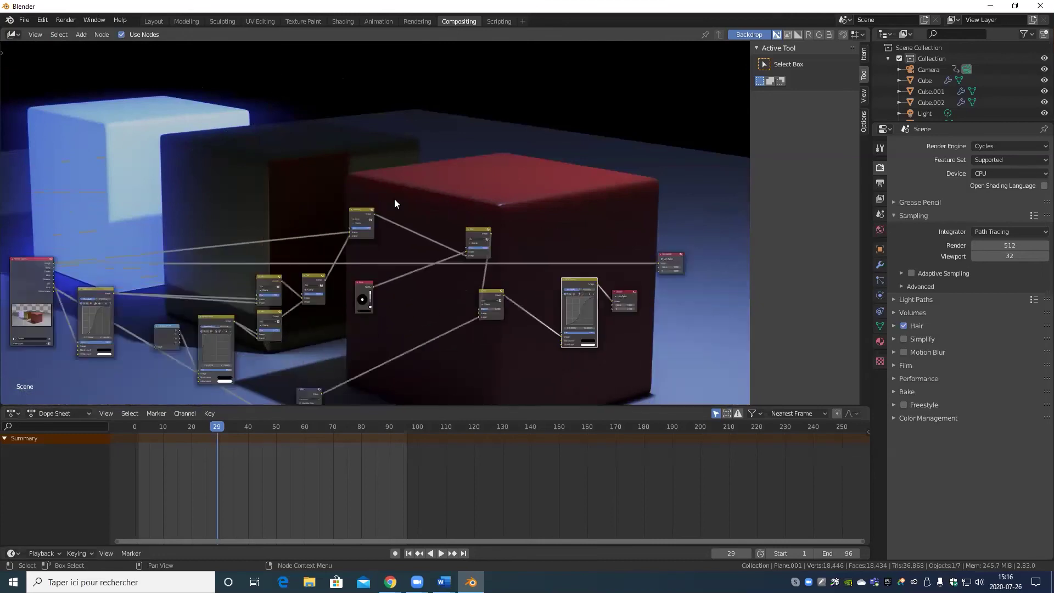
middle_drag(313, 203, 313, 184)
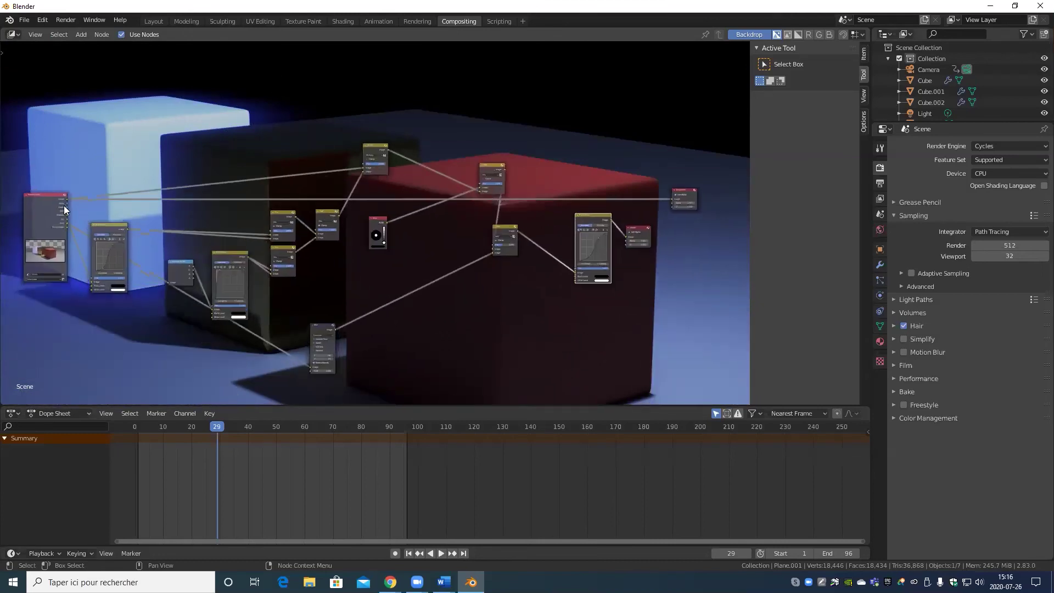
drag(67, 199, 626, 240)
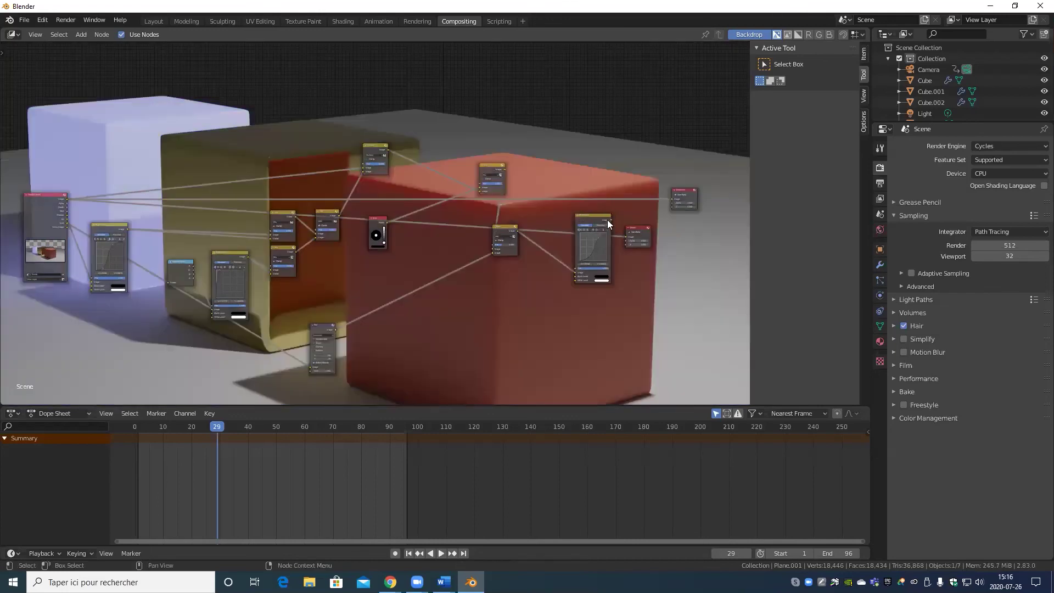
drag(609, 220, 628, 238)
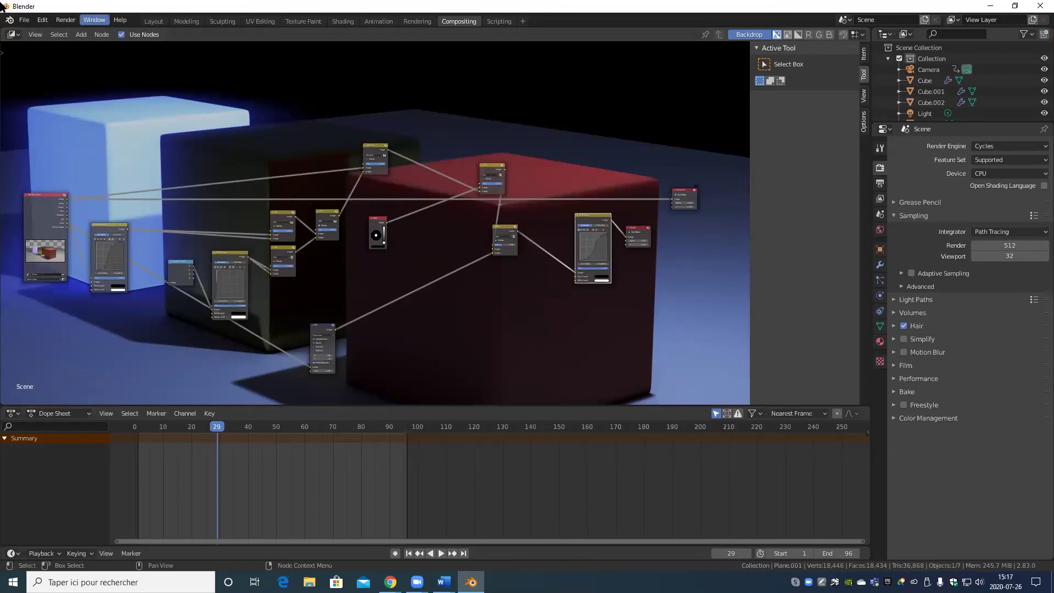
Step: Add a File Output node below the Viewer and link the RGB Curves Image output to its Image input
click(90, 33)
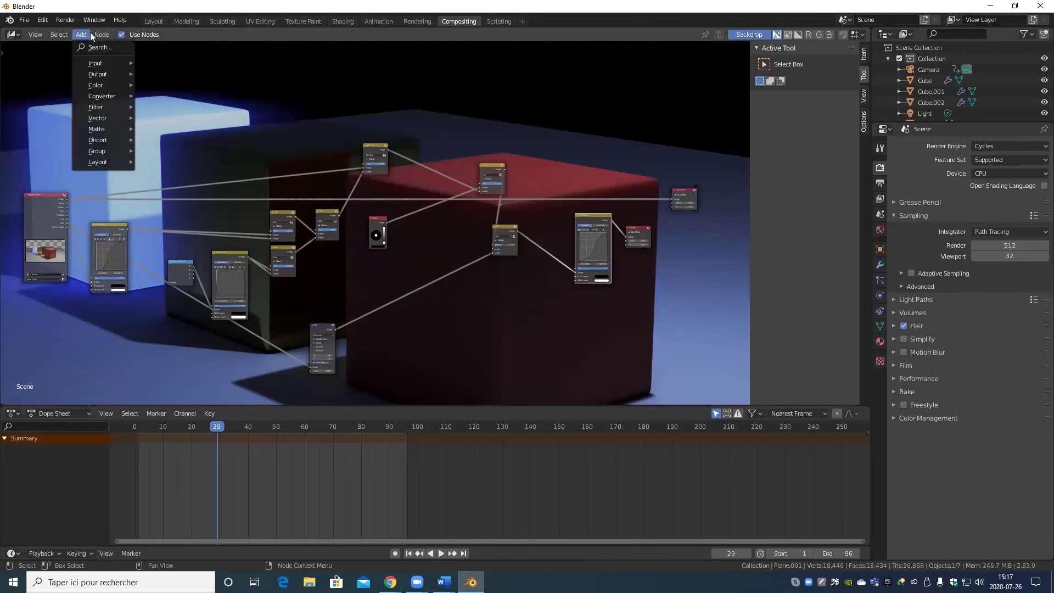
mouse_move(106, 82)
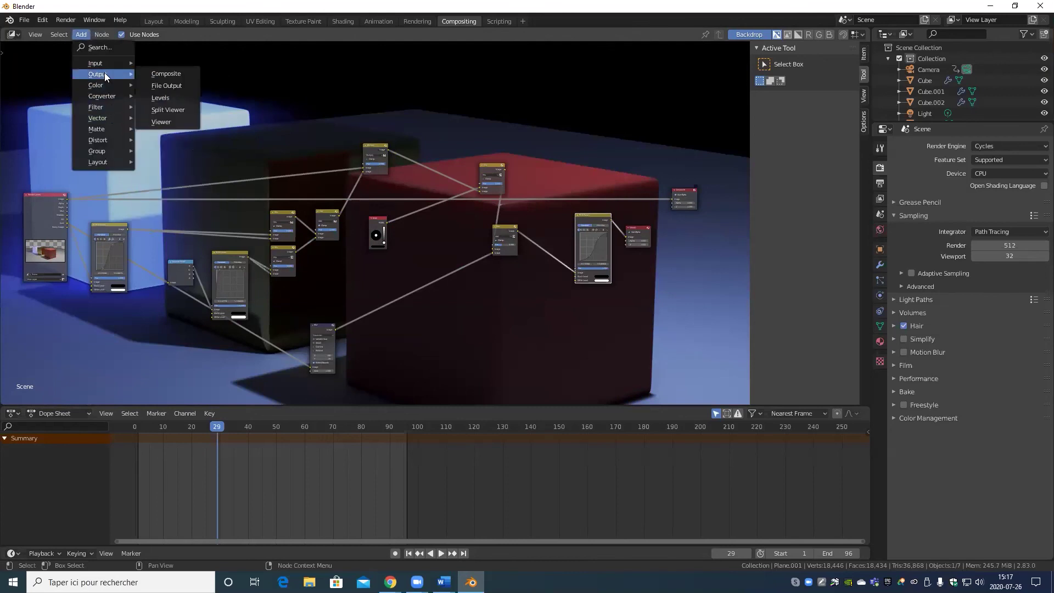
click(180, 87)
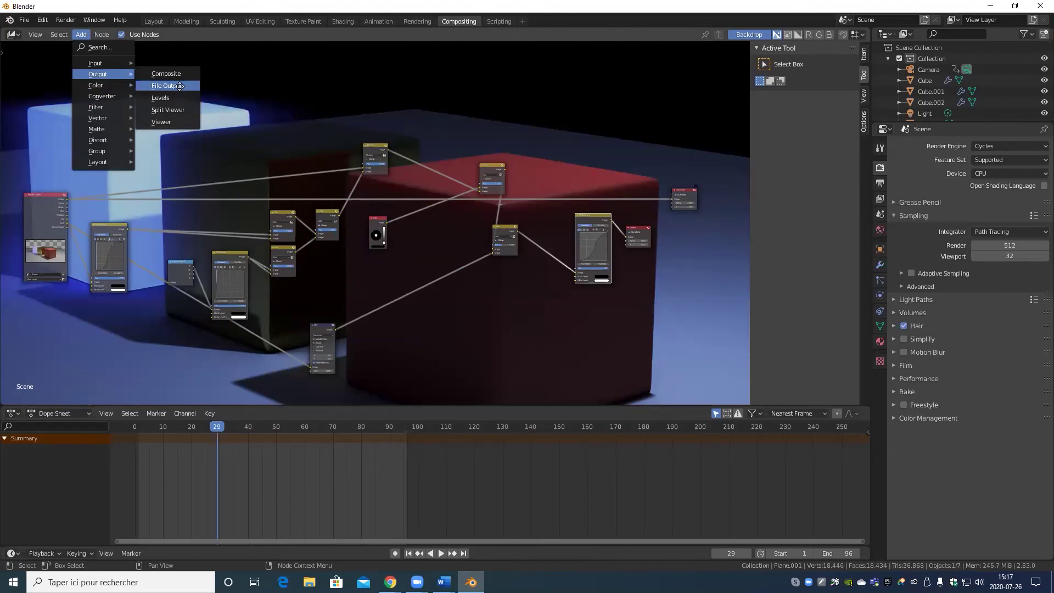
click(652, 260)
scroll(652, 260, up, 6)
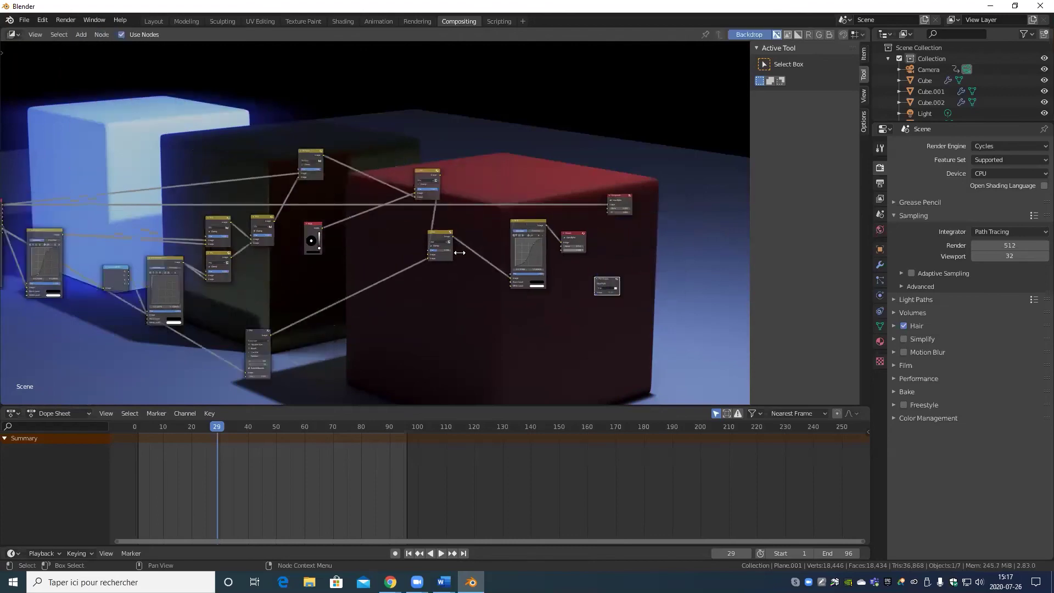
middle_drag(451, 273, 326, 166)
drag(327, 163, 539, 150)
drag(249, 135, 435, 384)
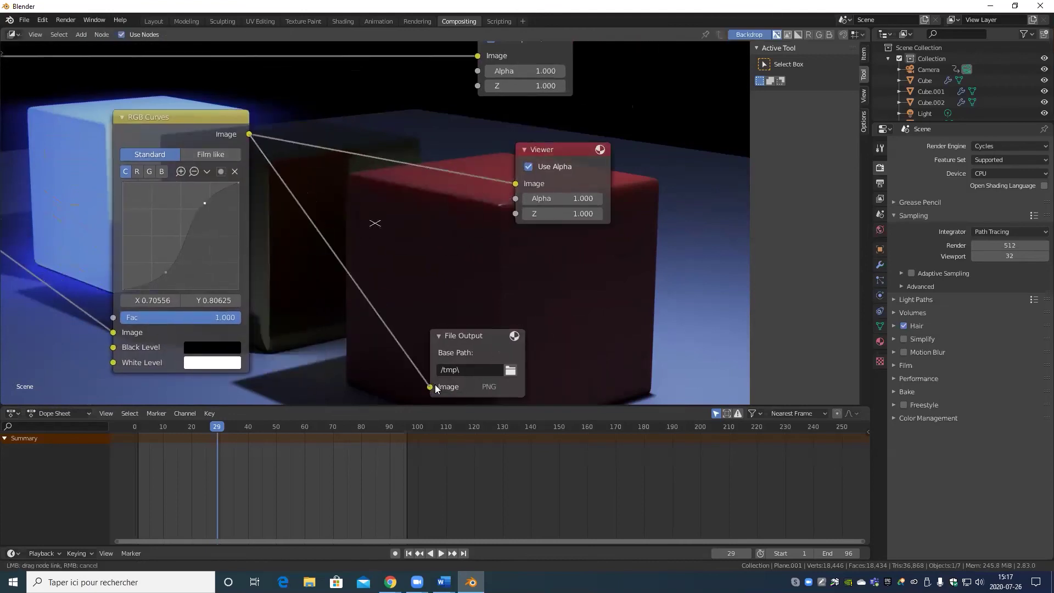
Step: Browse for the File Output base path on the Desktop and create and open a folder named RenderTuto
middle_drag(501, 340, 479, 328)
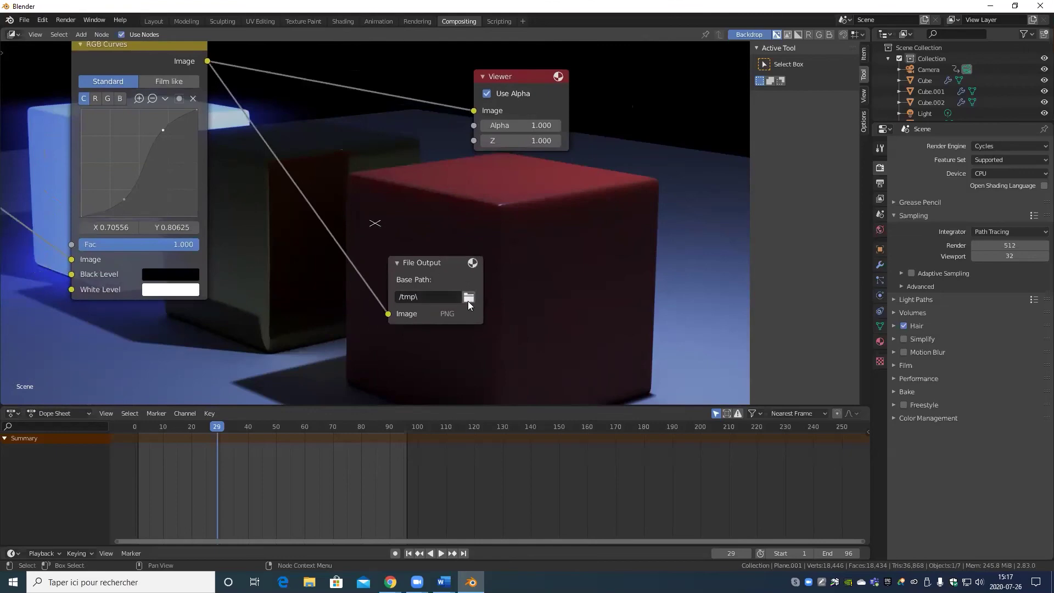
click(467, 297)
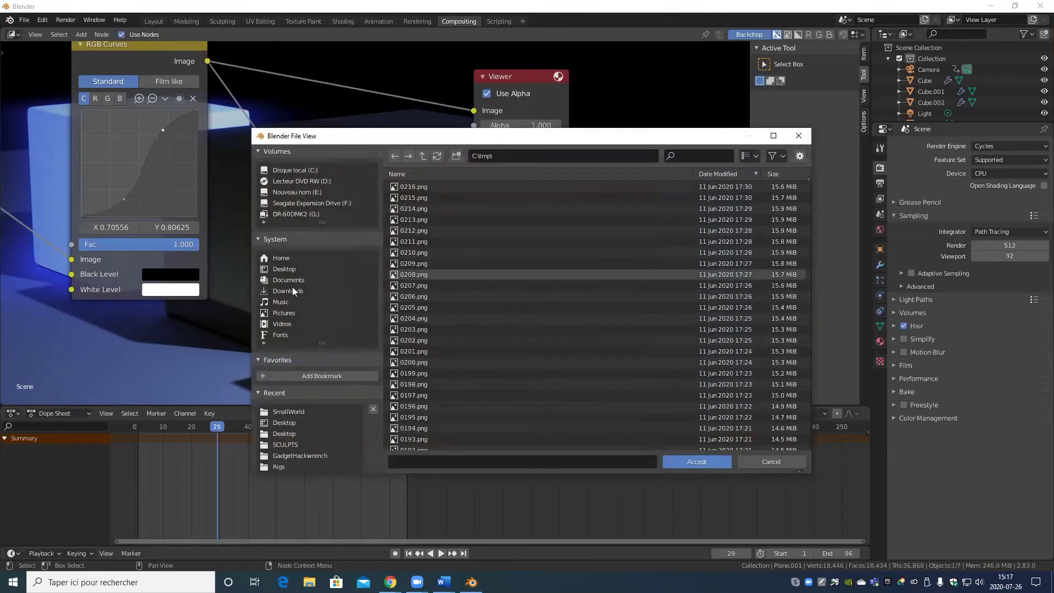
click(281, 268)
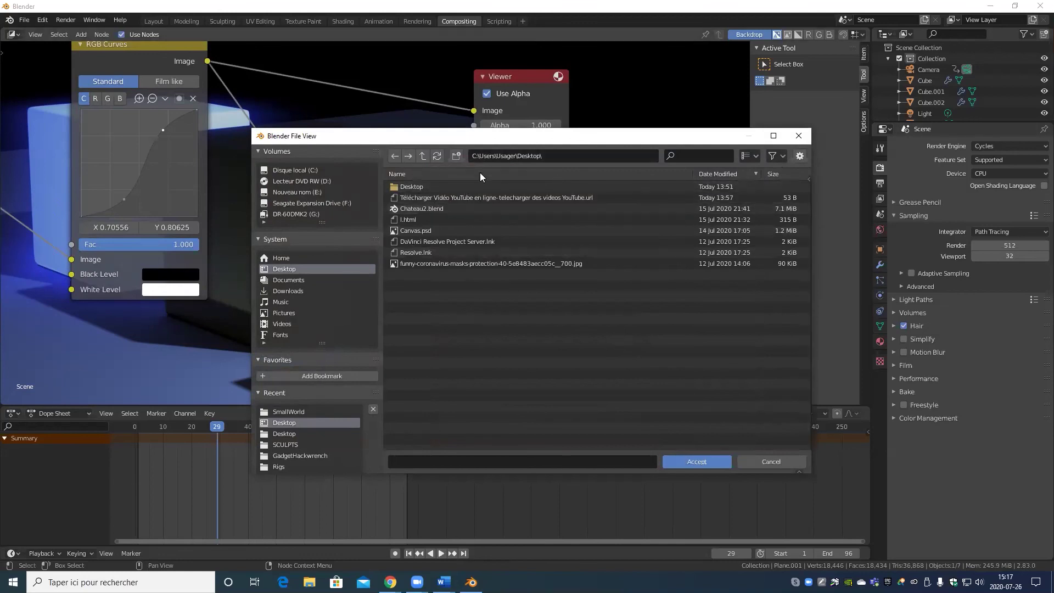
click(456, 156)
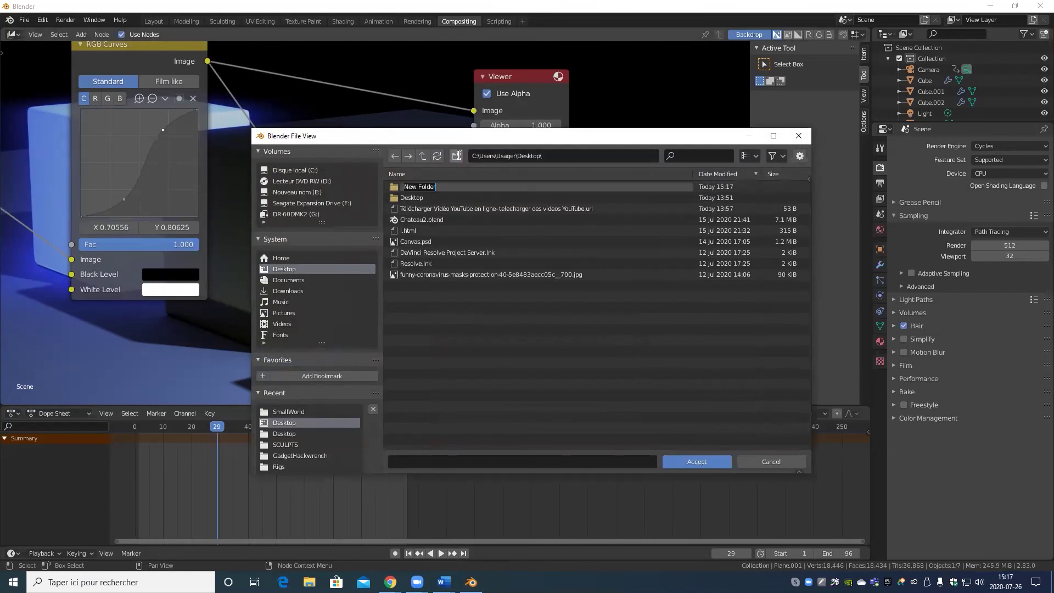
text(RenderTuto)
key(Return)
double_click(445, 187)
Step: Create a CompOut subfolder inside RenderTuto and accept it as the File Output base path
click(459, 156)
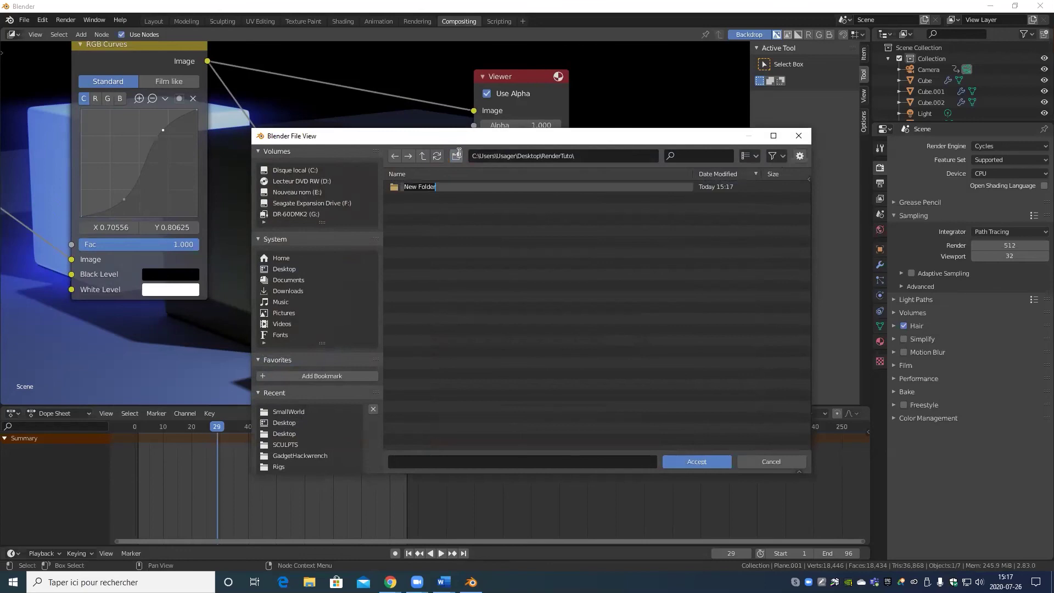
text(CompOut)
key(Return)
double_click(390, 188)
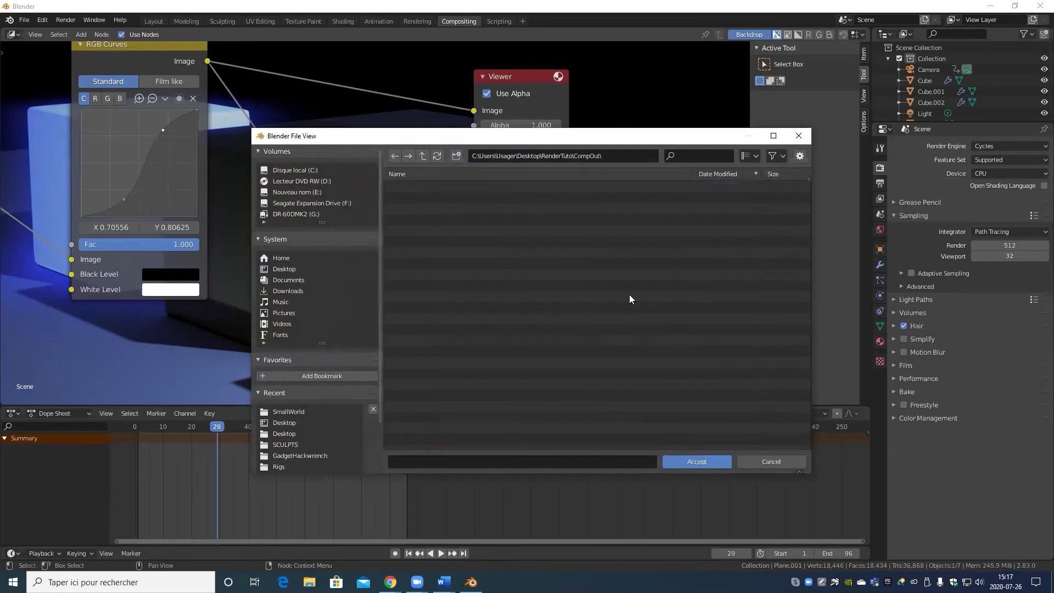
click(690, 465)
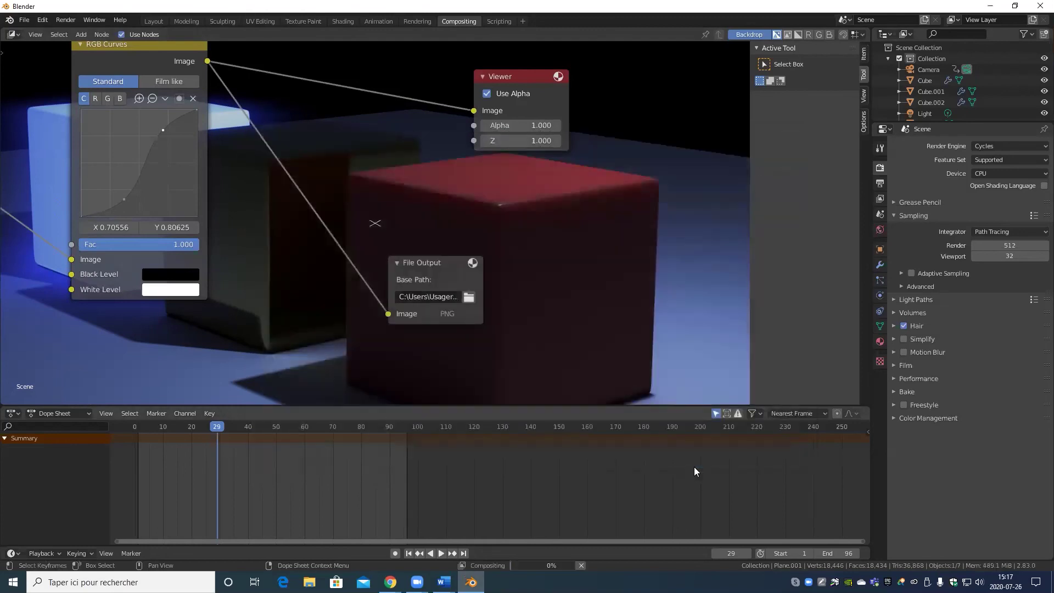
Step: Select the File Output node and display its properties, including file format and inputs
click(415, 280)
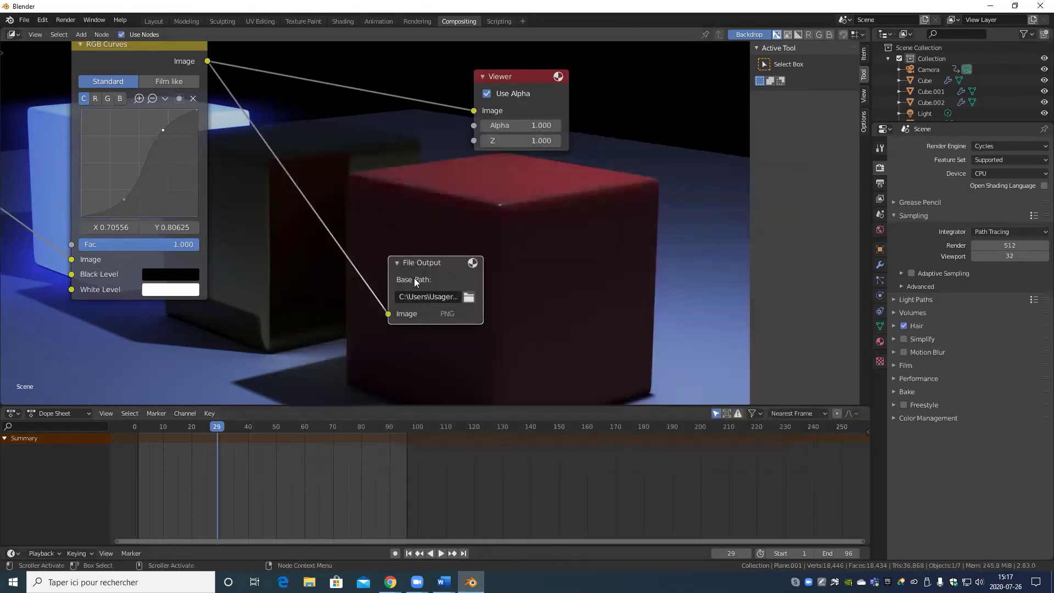
click(864, 54)
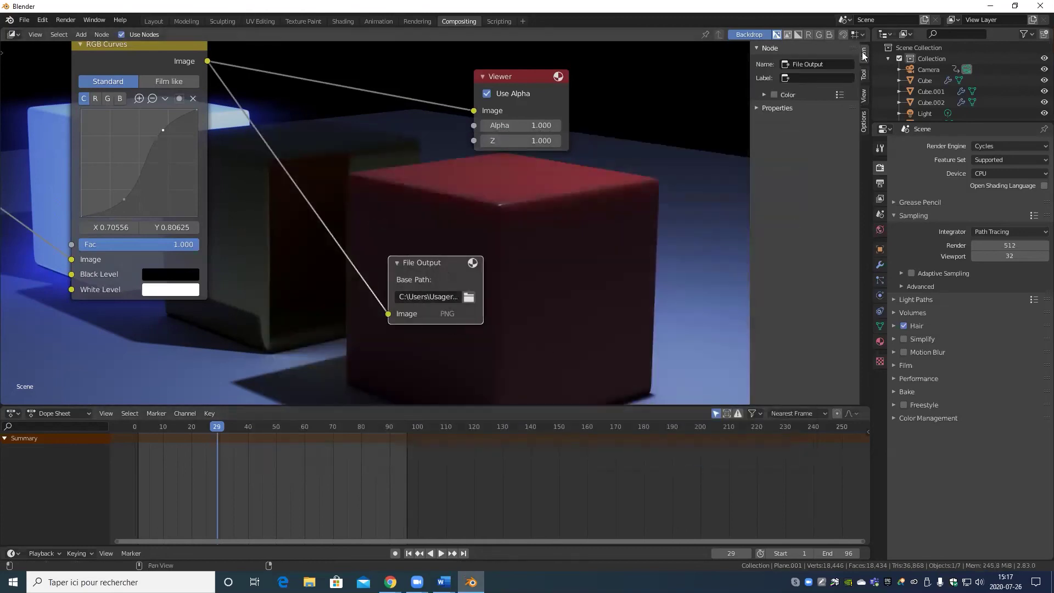
click(799, 106)
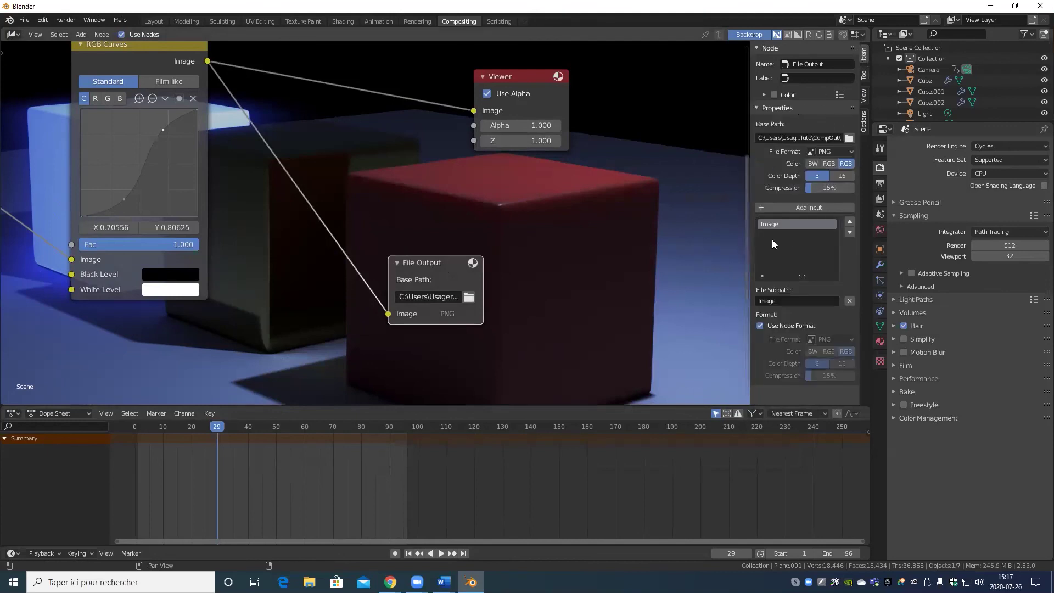
Step: Widen the node properties area and set the File Output input's file subpath to CompOut
drag(750, 238, 579, 238)
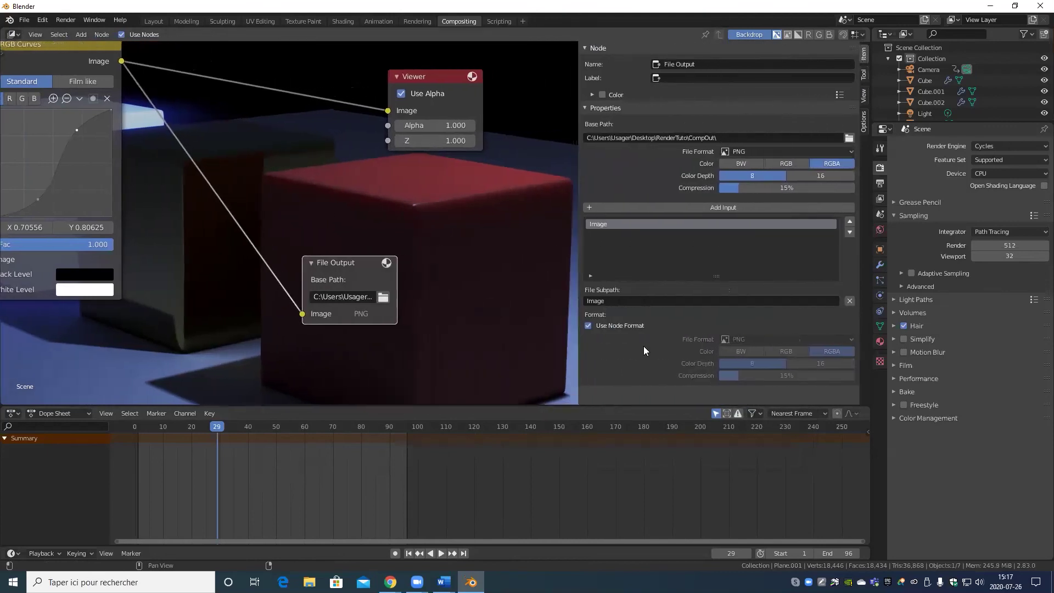
click(619, 300)
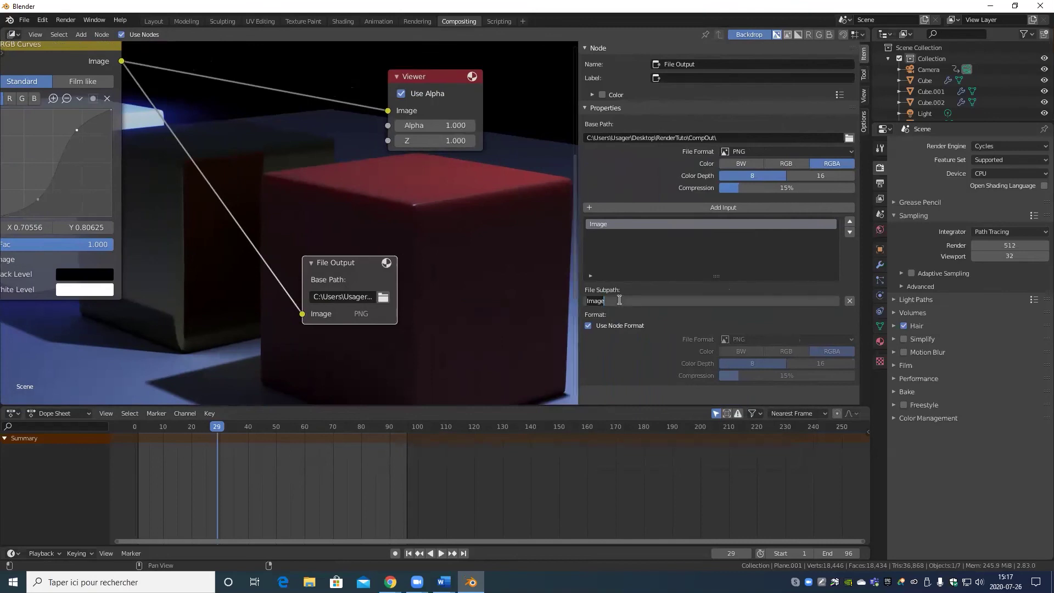
text(CompOut)
key(Return)
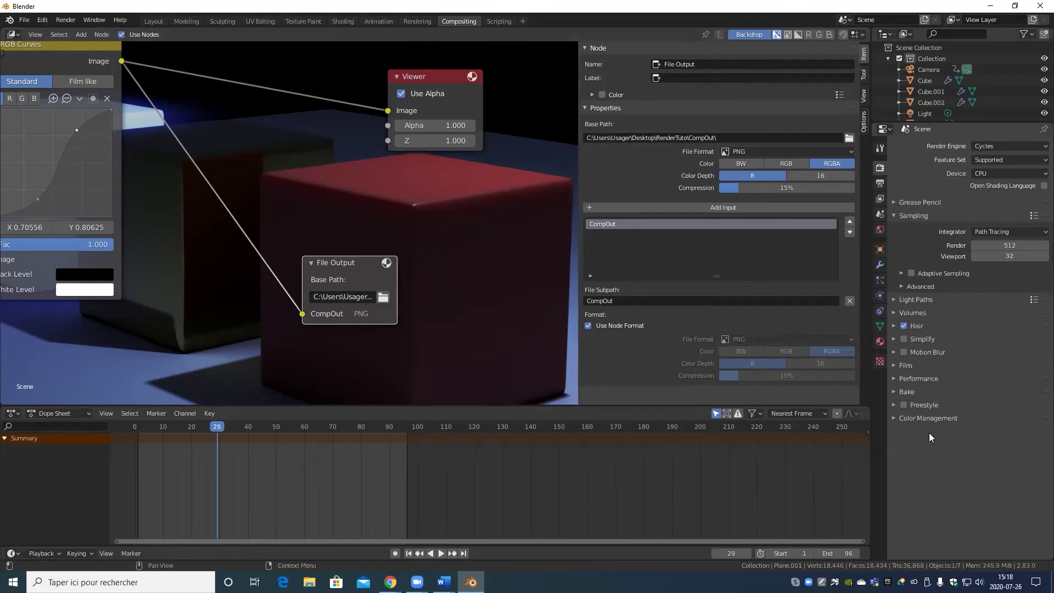
Step: Display the scene's output settings, then disable Use Node Format for the CompOut input and set its color to RGB
click(880, 183)
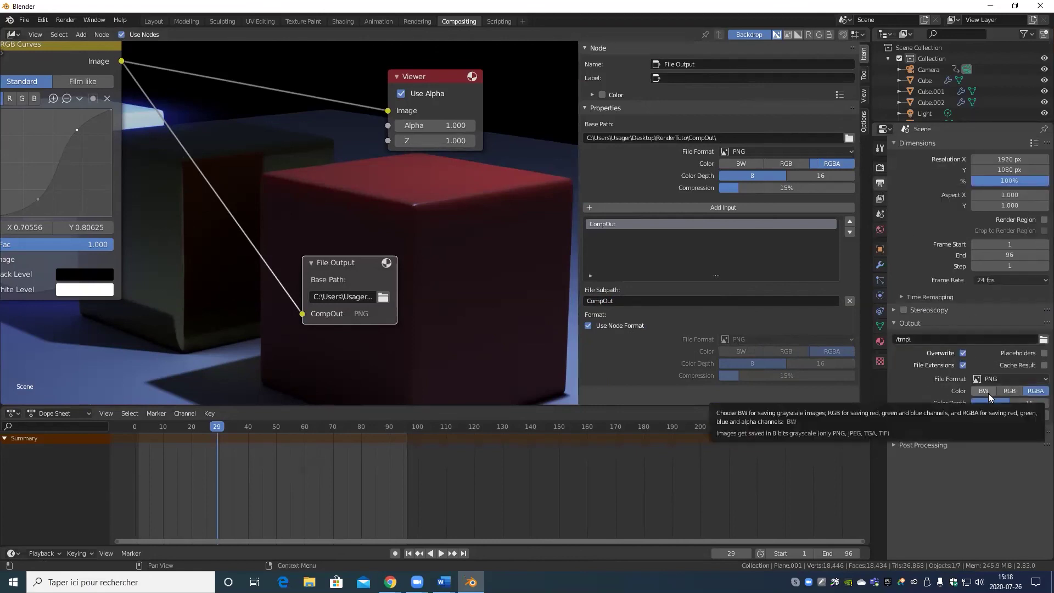
click(587, 325)
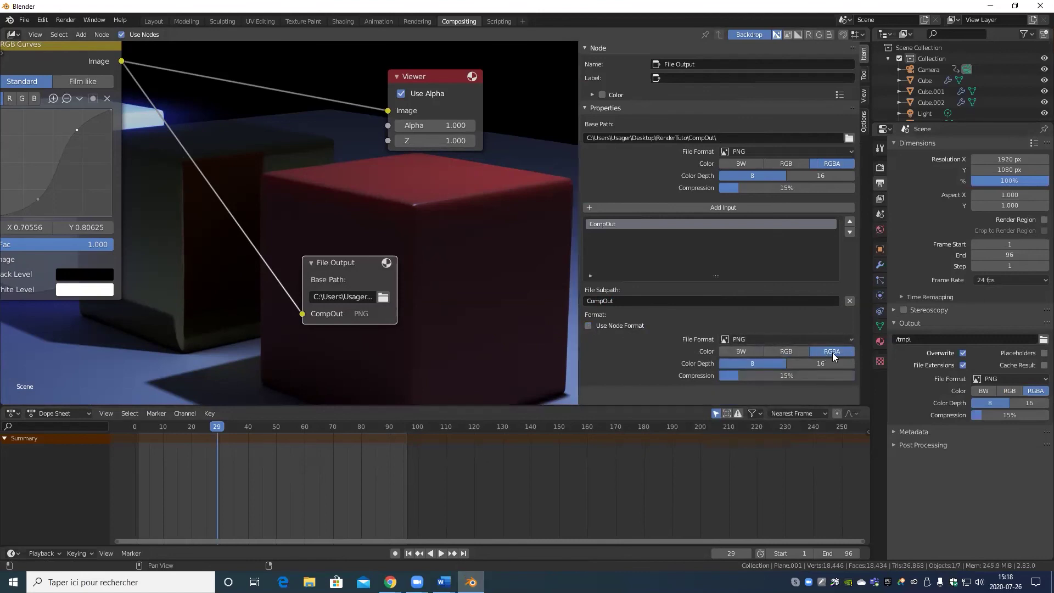
click(796, 351)
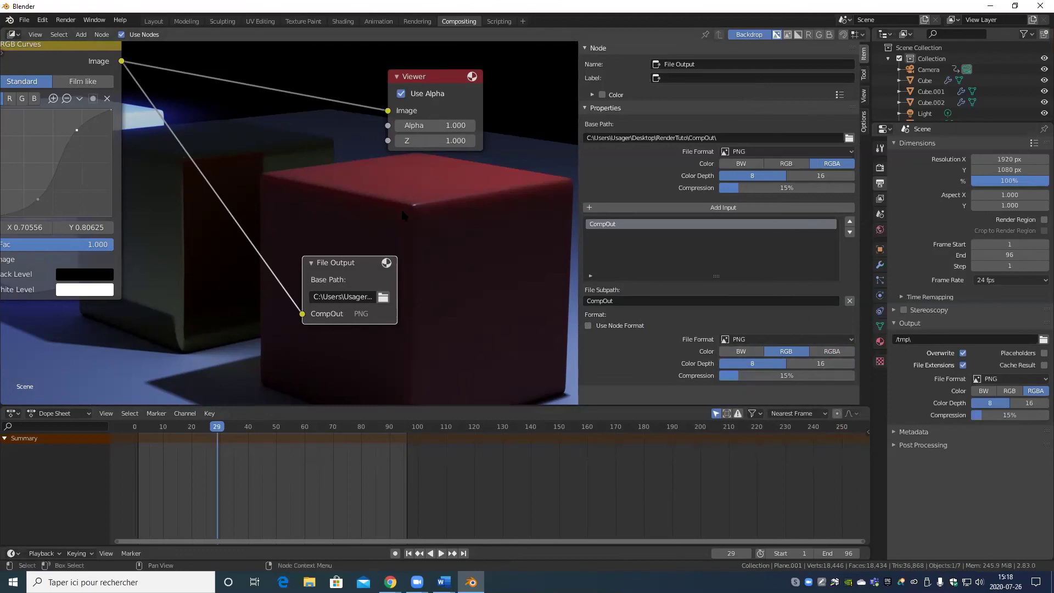
Step: Duplicate the File Output node and place the copy below the RGB Curves node next to Render Layers
scroll(421, 235, down, 4)
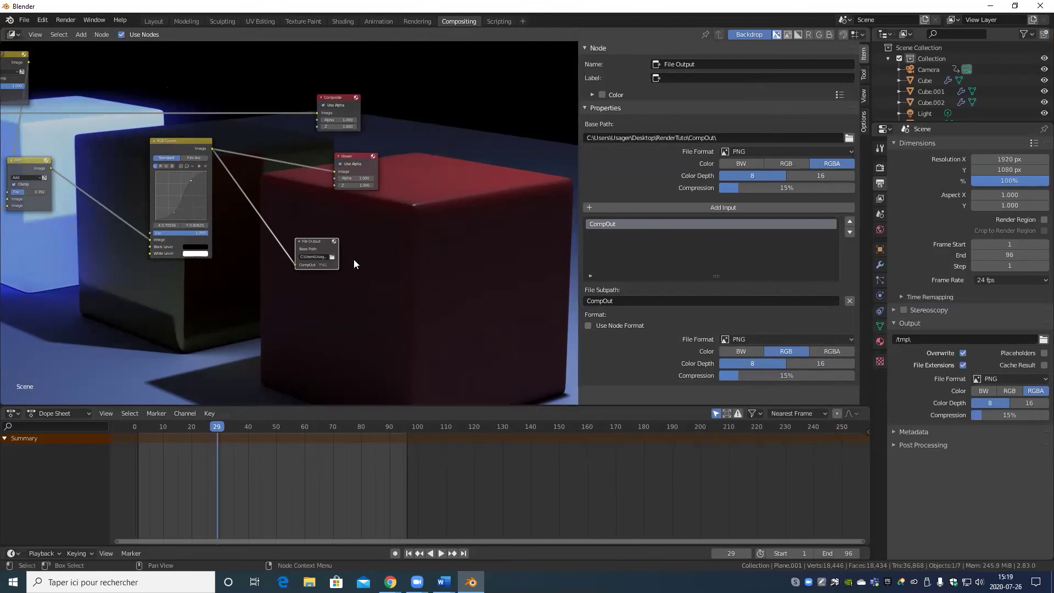
scroll(247, 266, down, 3)
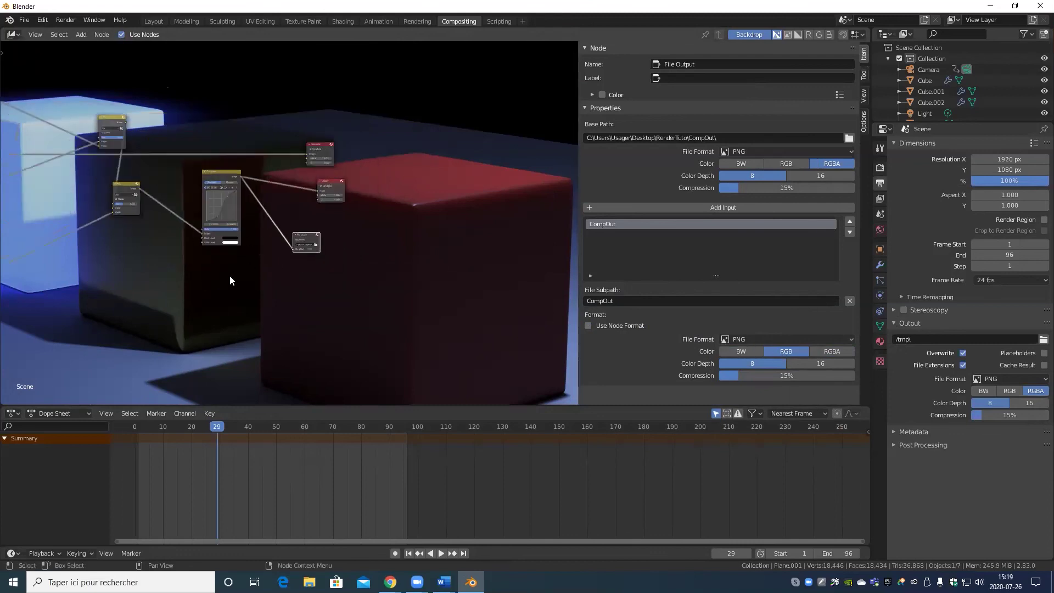
middle_drag(229, 276, 316, 257)
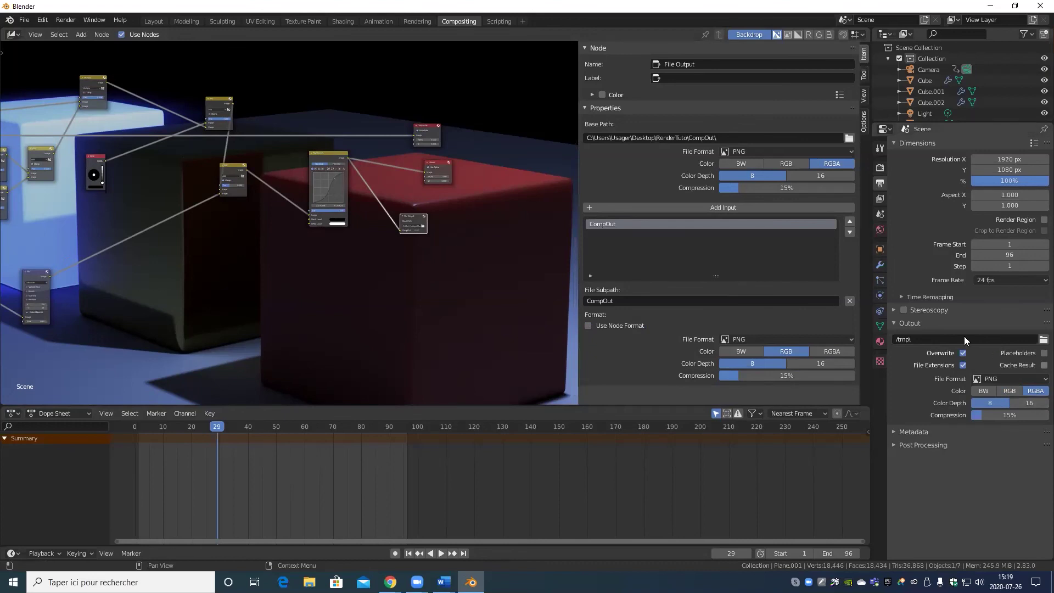
scroll(440, 272, up, 3)
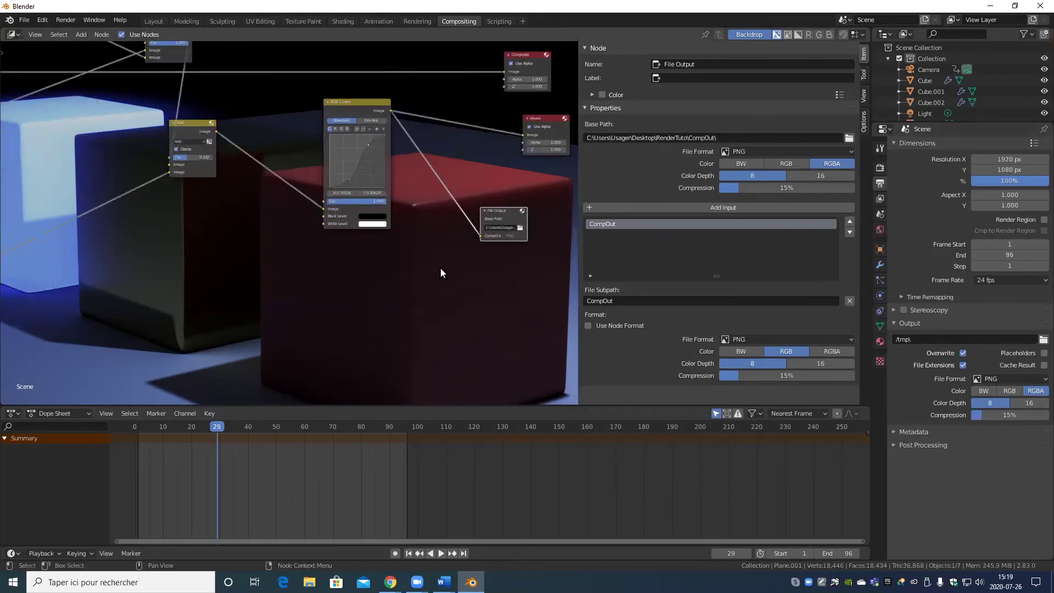
middle_drag(441, 272, 341, 287)
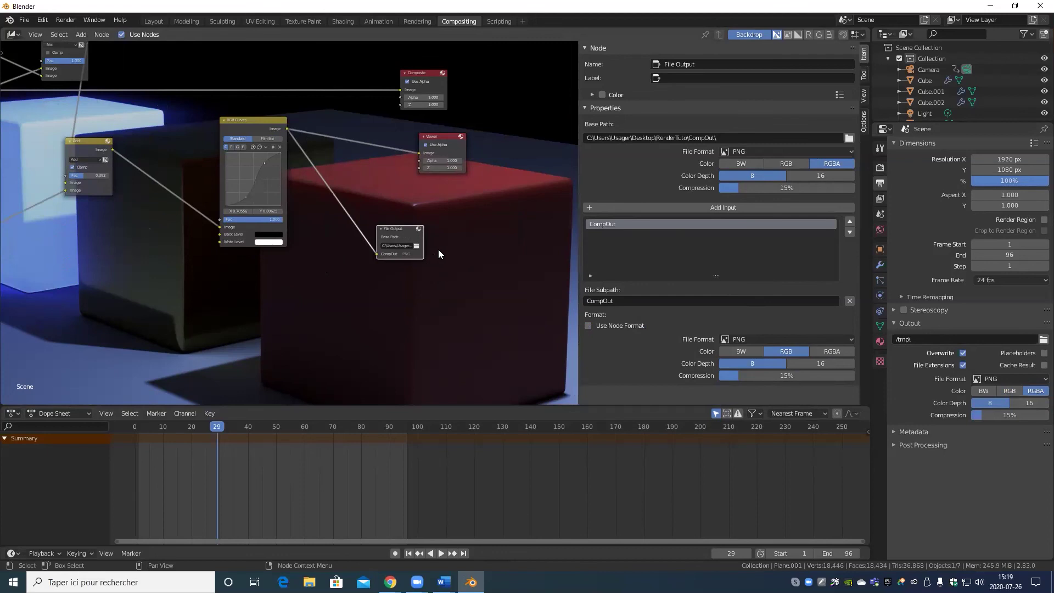
key(ctrl)
scroll(388, 314, down, 5)
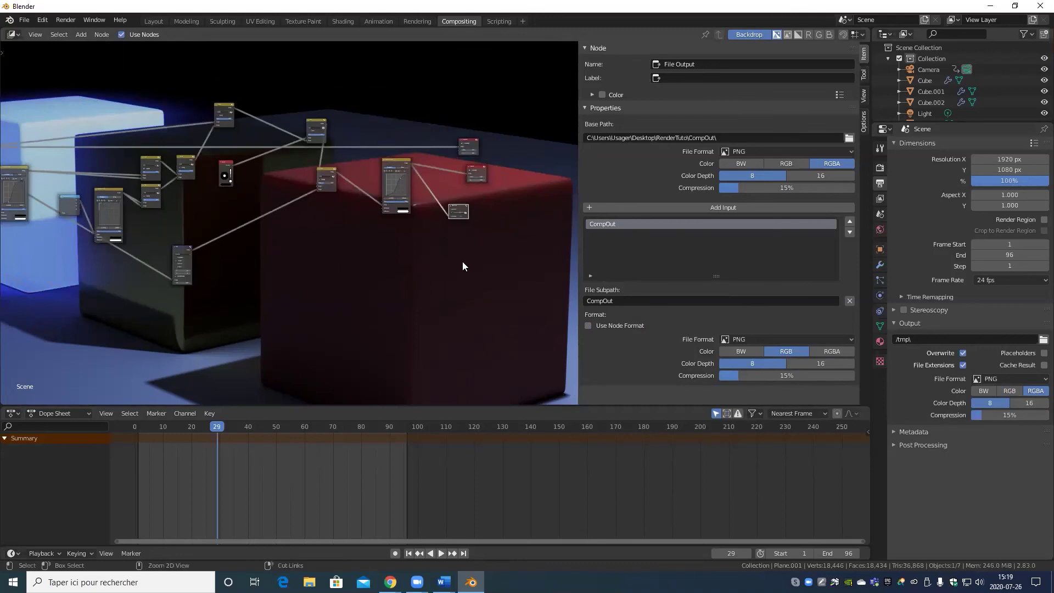
key(g)
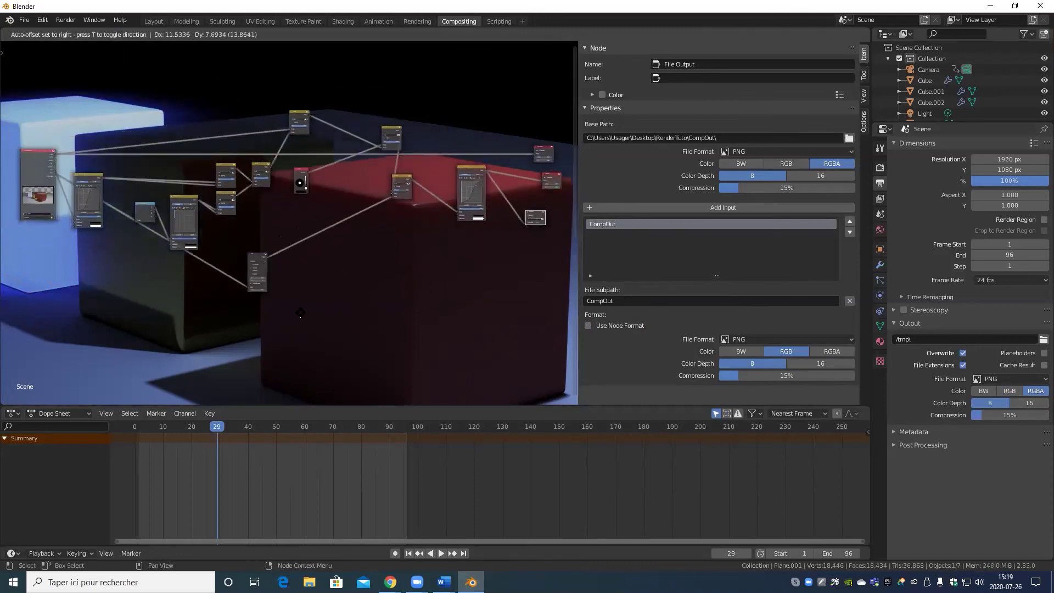
click(75, 262)
middle_drag(125, 269, 262, 288)
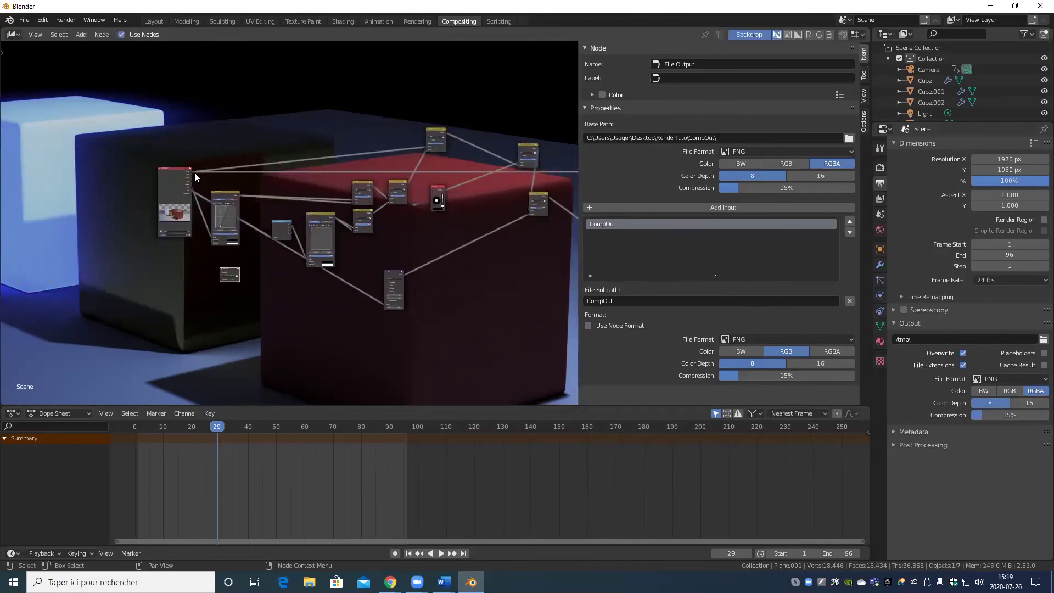
Step: Move the Render Layers node farther left, away from the first RGB Curves node
drag(179, 171, 119, 175)
scroll(246, 317, up, 11)
middle_drag(312, 244, 443, 333)
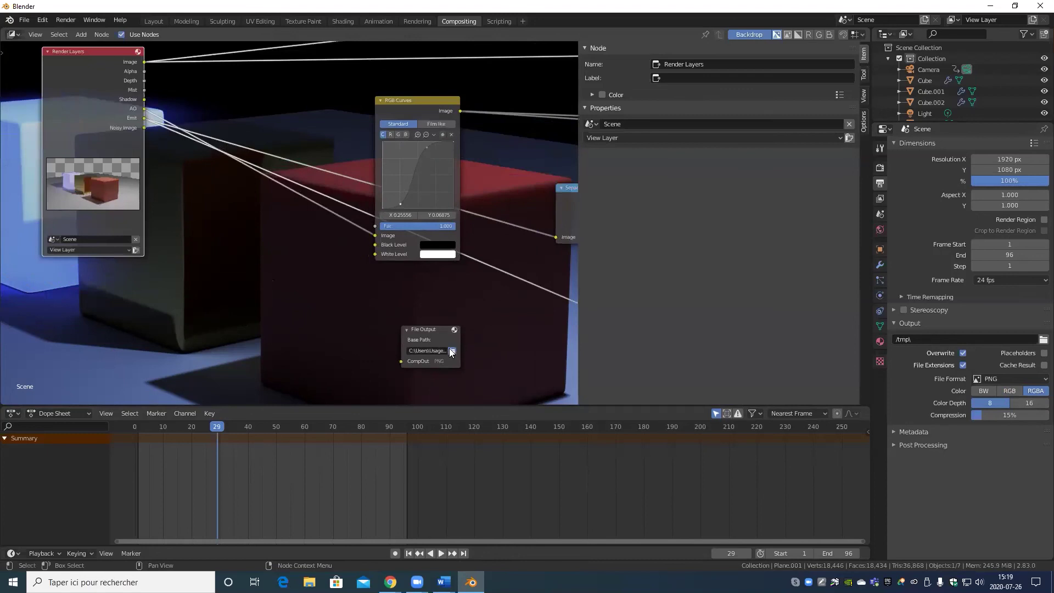
Step: Browse for the copied File Output node's base path, go up to RenderTuto and create a folder named Beauty
click(450, 351)
click(423, 156)
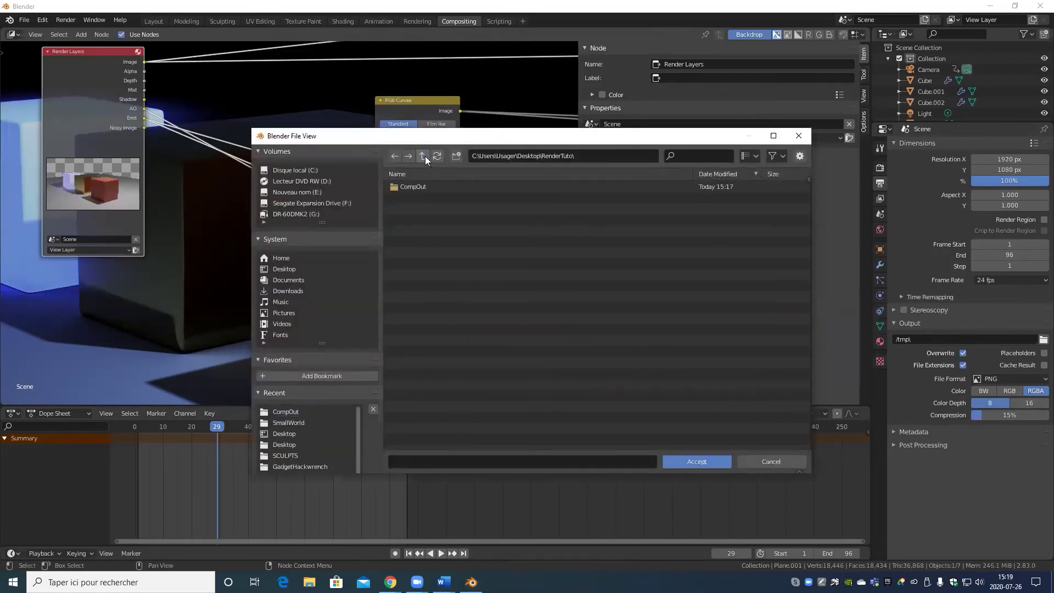
click(456, 156)
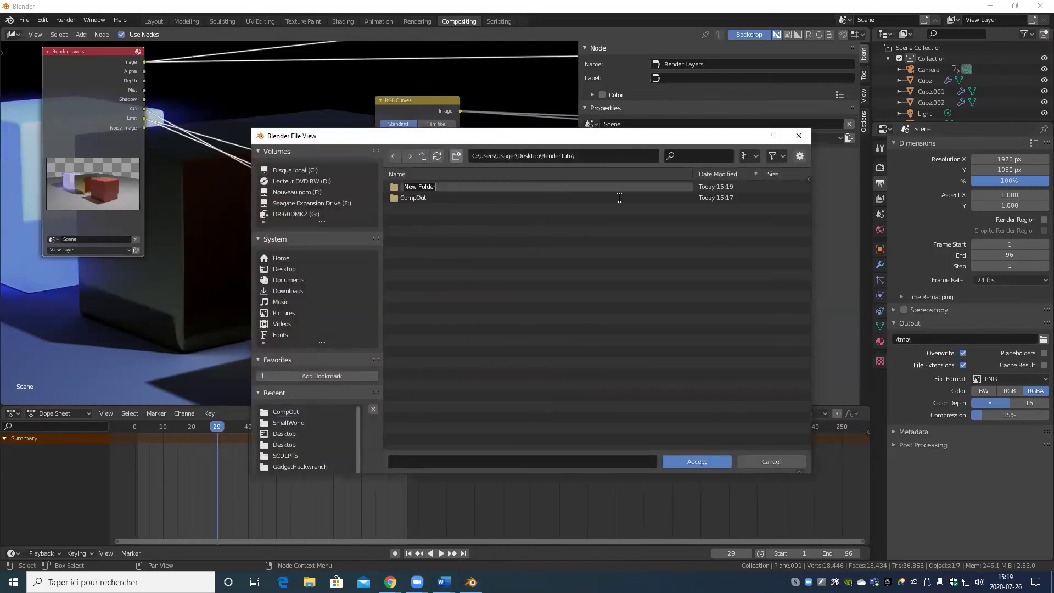
text(Beauty)
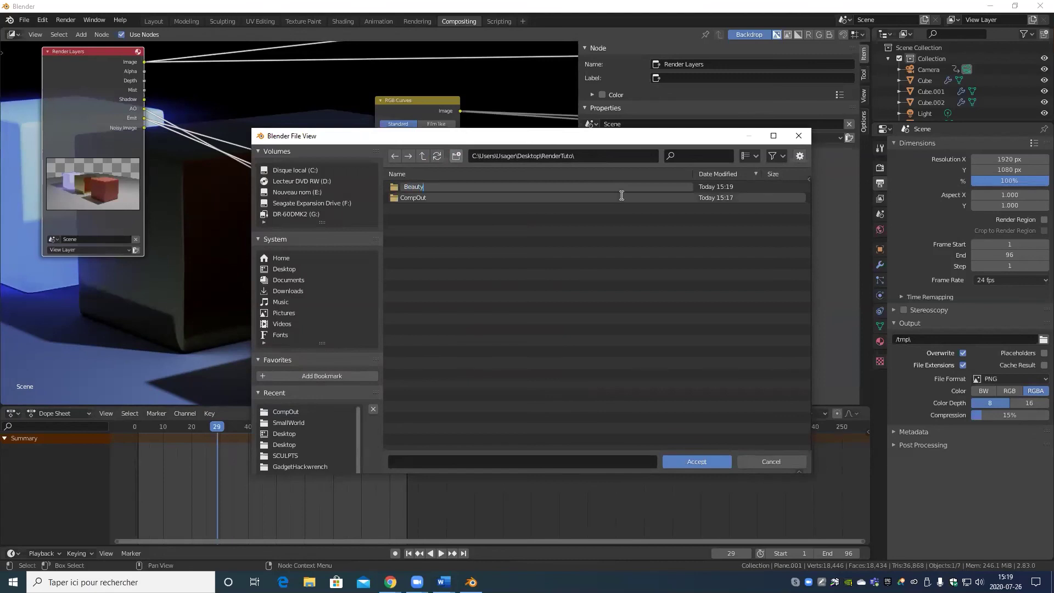
click(715, 465)
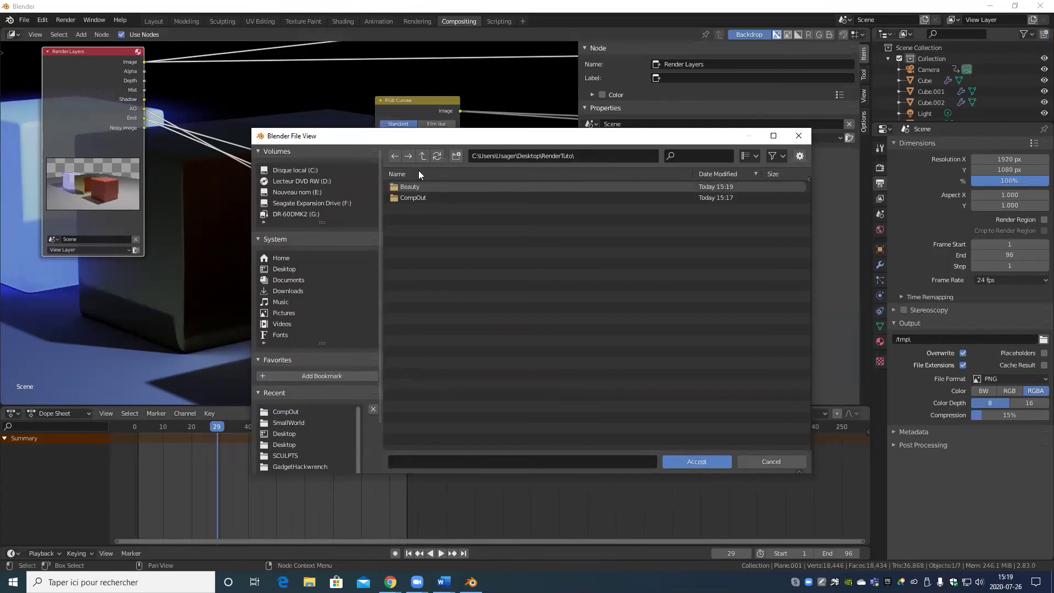
Step: Create folders named NoisyImage and Depth inside RenderTuto
click(455, 156)
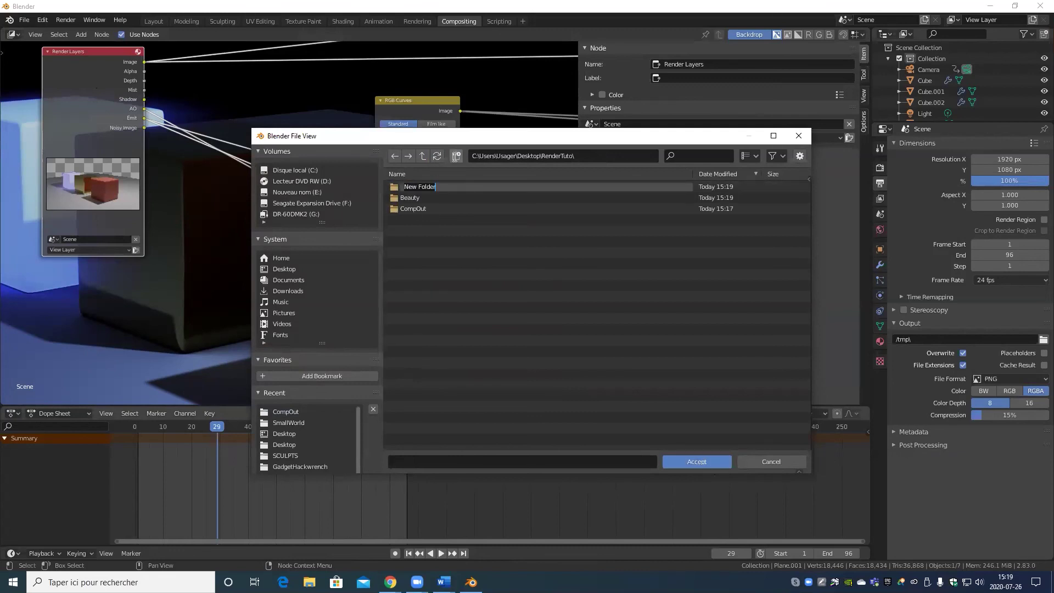
text(NoisyImage)
key(Return)
click(456, 156)
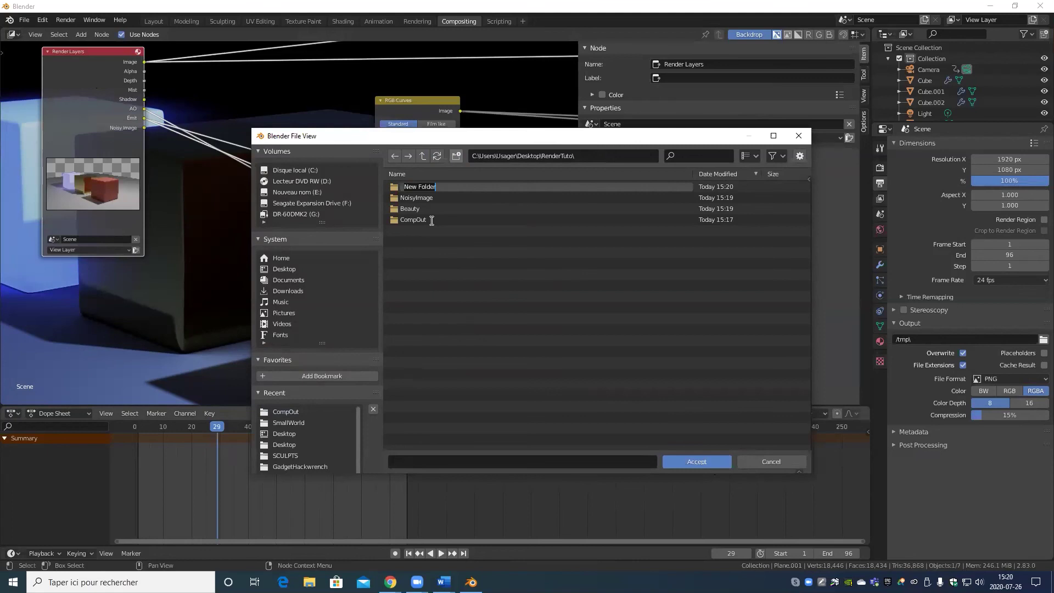
text(Depth)
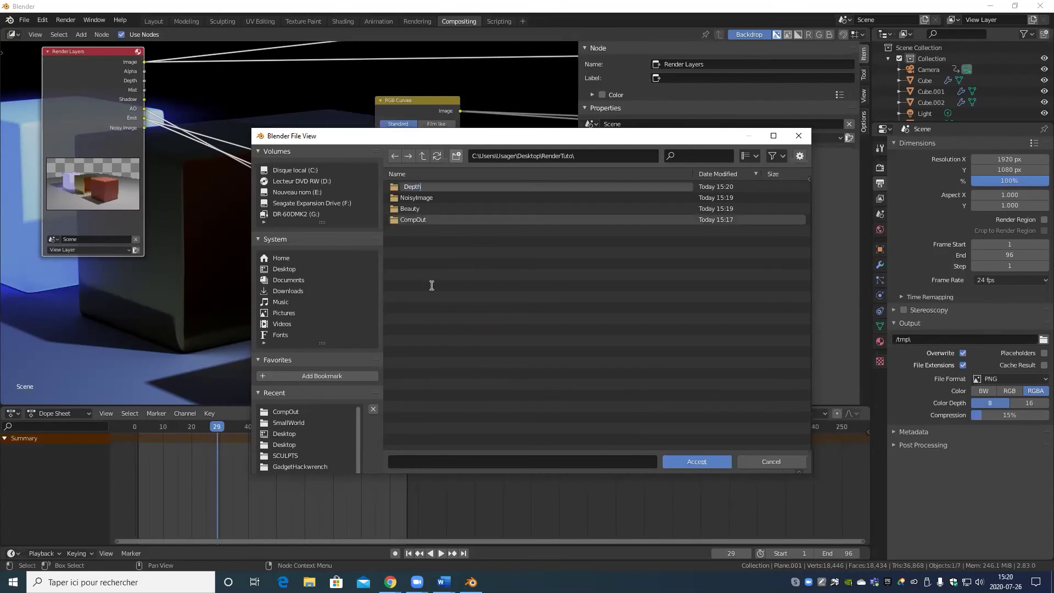
key(Return)
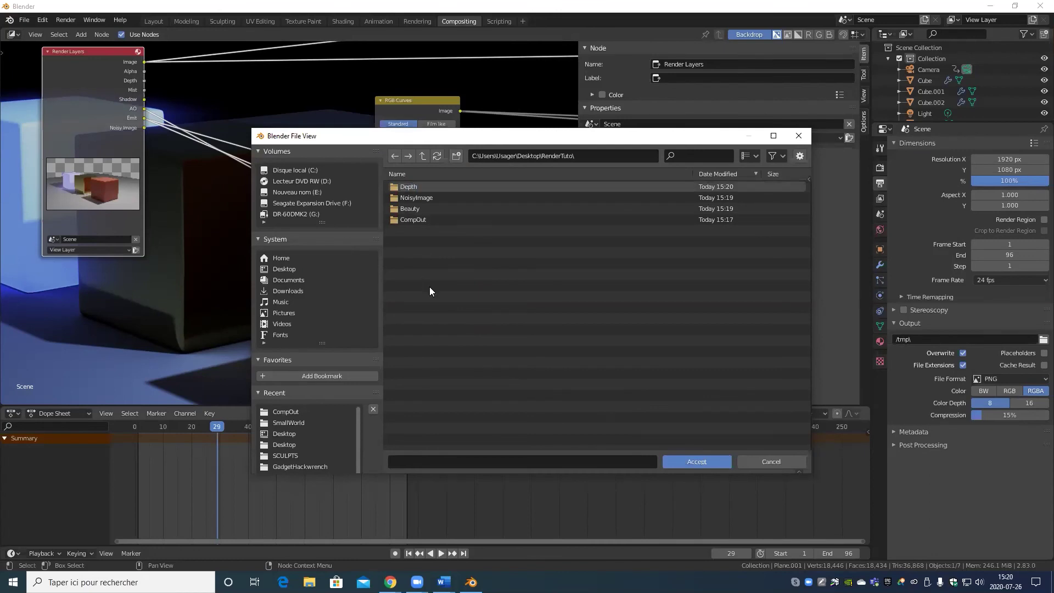
Step: Create folders named Mist and Shaddow inside RenderTuto
click(456, 157)
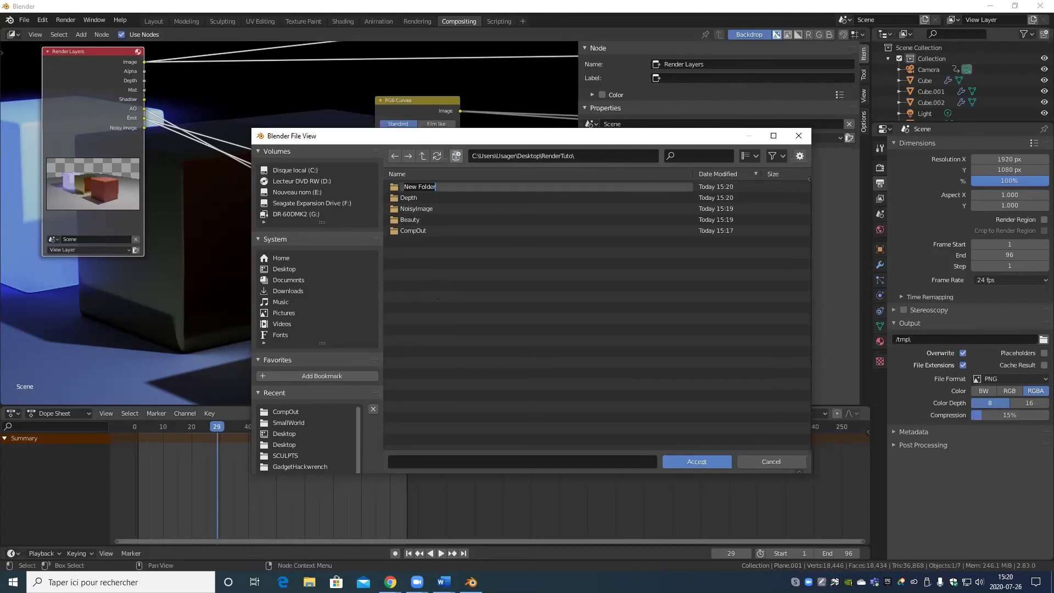
text(Mist)
key(Return)
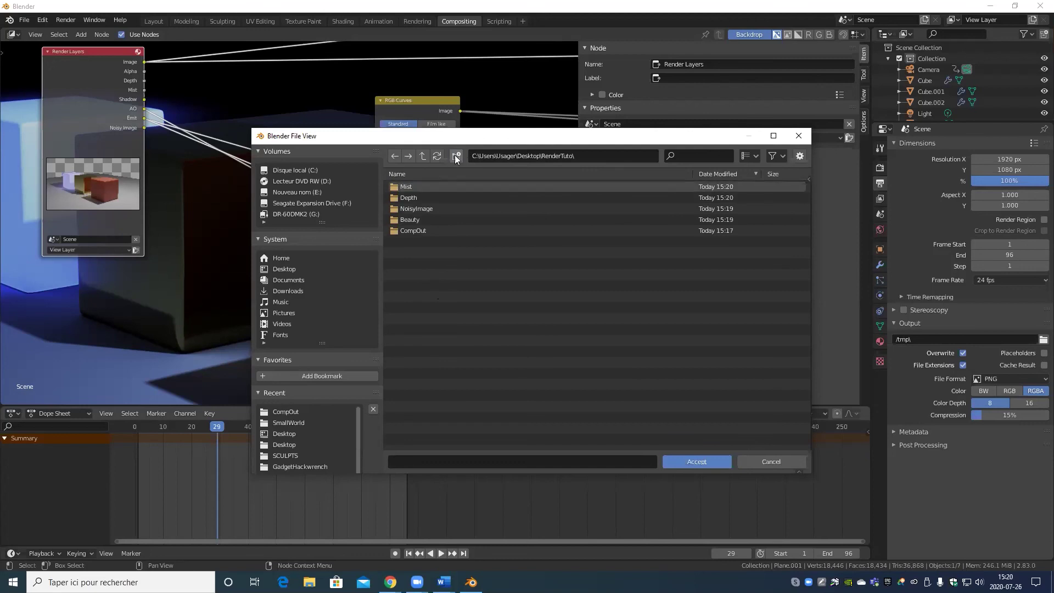
click(456, 156)
text(S)
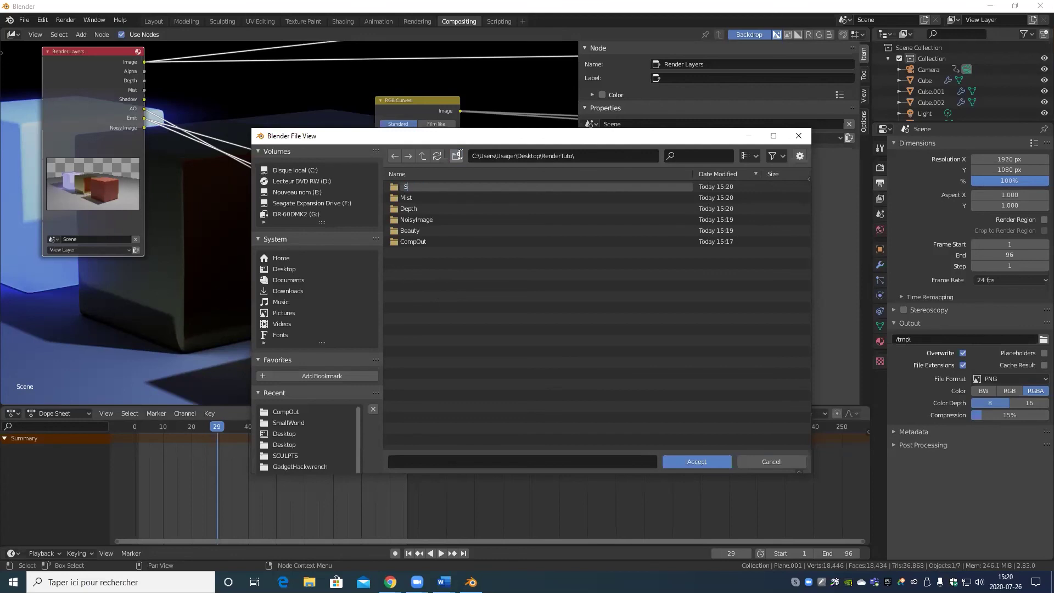
text(haddow)
key(Return)
Step: Create folders named AO and Emit inside RenderTuto
click(456, 156)
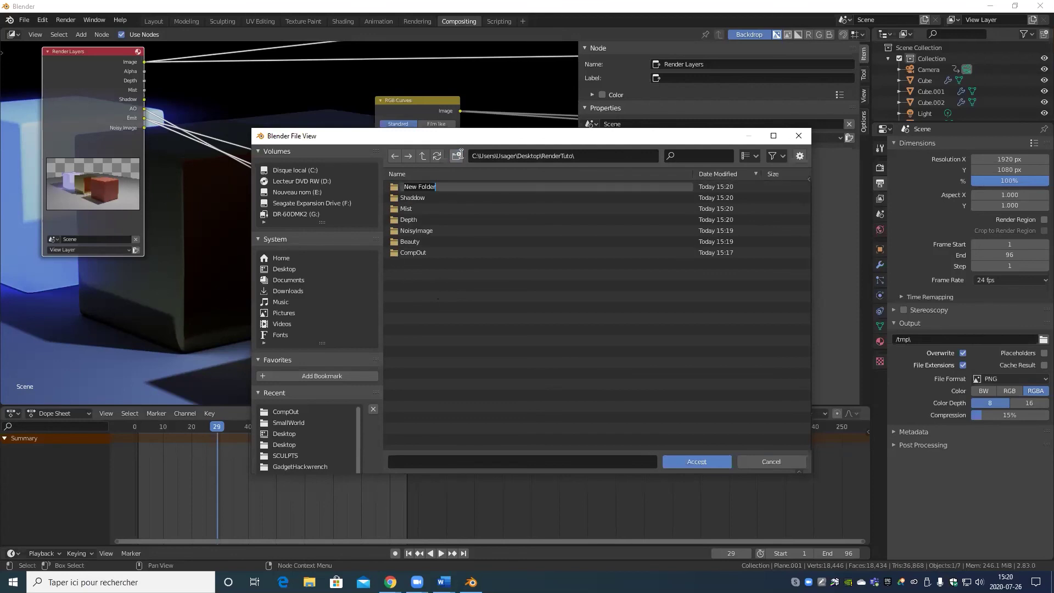
text(AO)
key(Return)
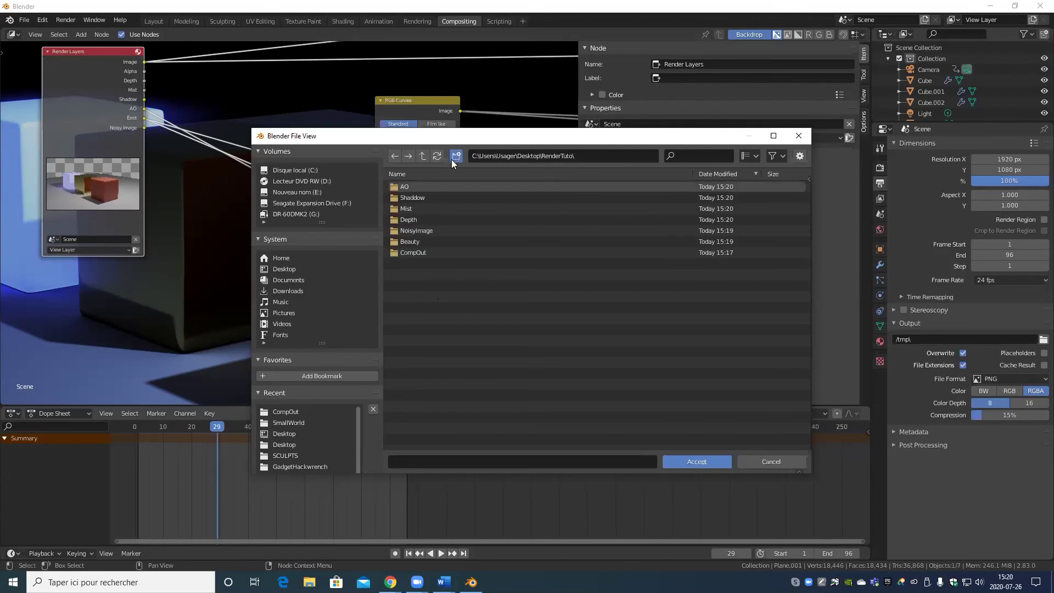
click(451, 159)
text(Emit)
key(Return)
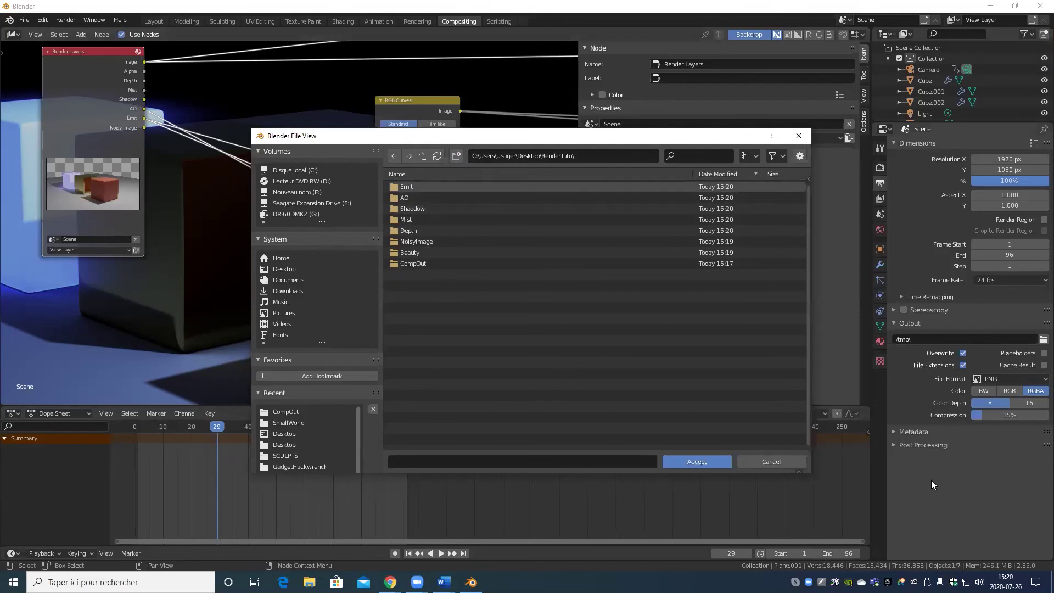
Step: Open the Beauty folder and accept it as the copied File Output node's base path
click(419, 252)
click(697, 461)
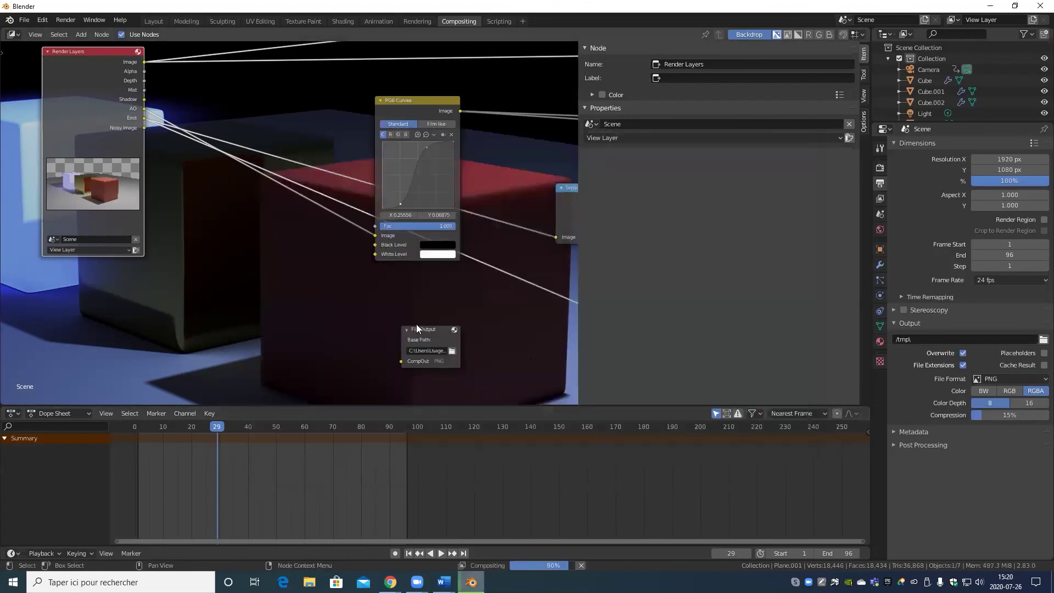
Step: Set the copied File Output node's file subpath to Beauty and link the Render Layers Image output to that input
click(424, 336)
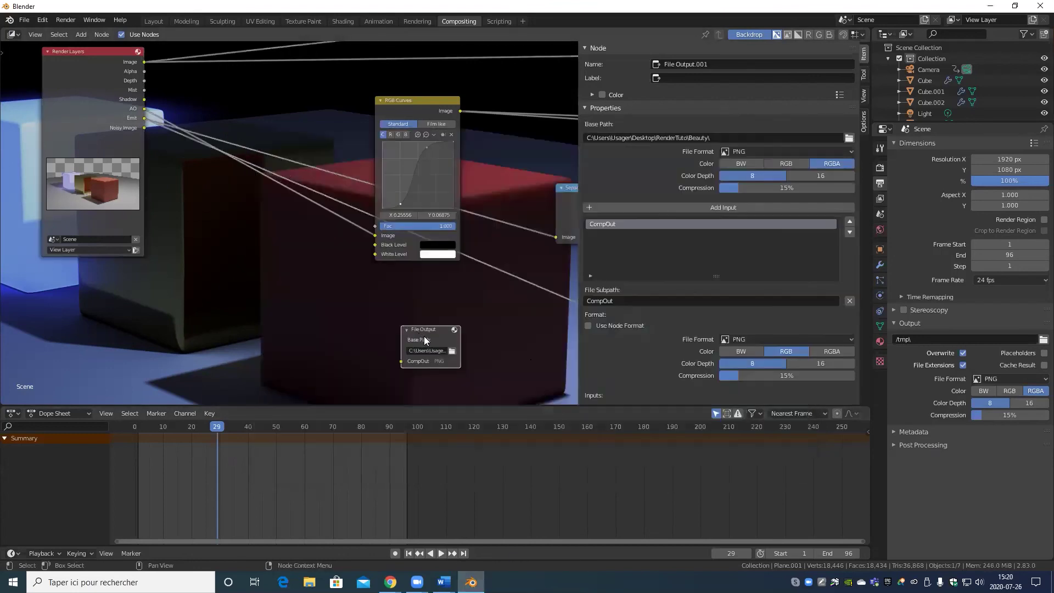
click(630, 300)
text(Beauty)
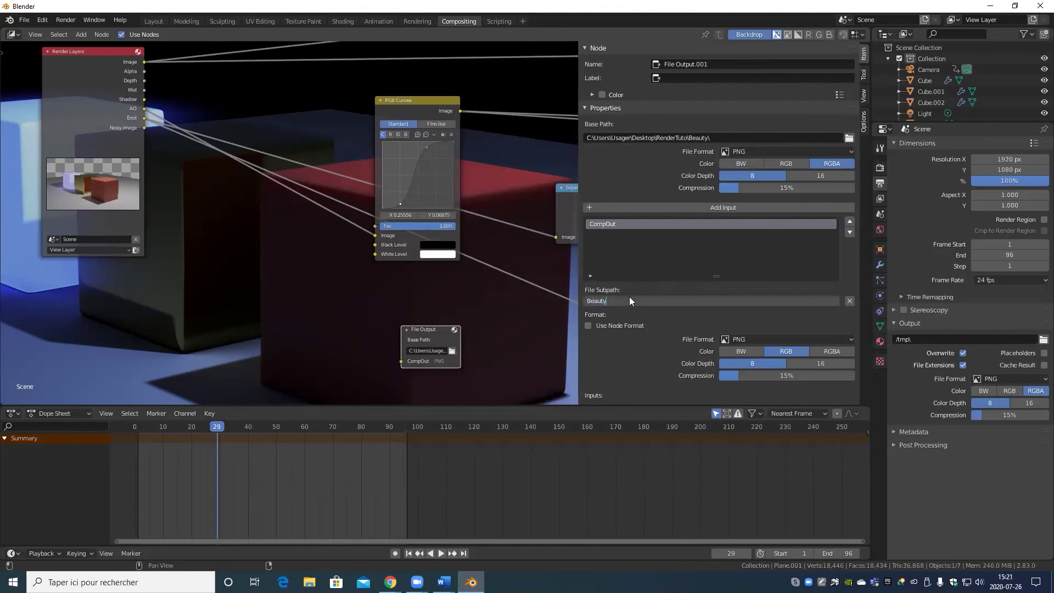
key(Return)
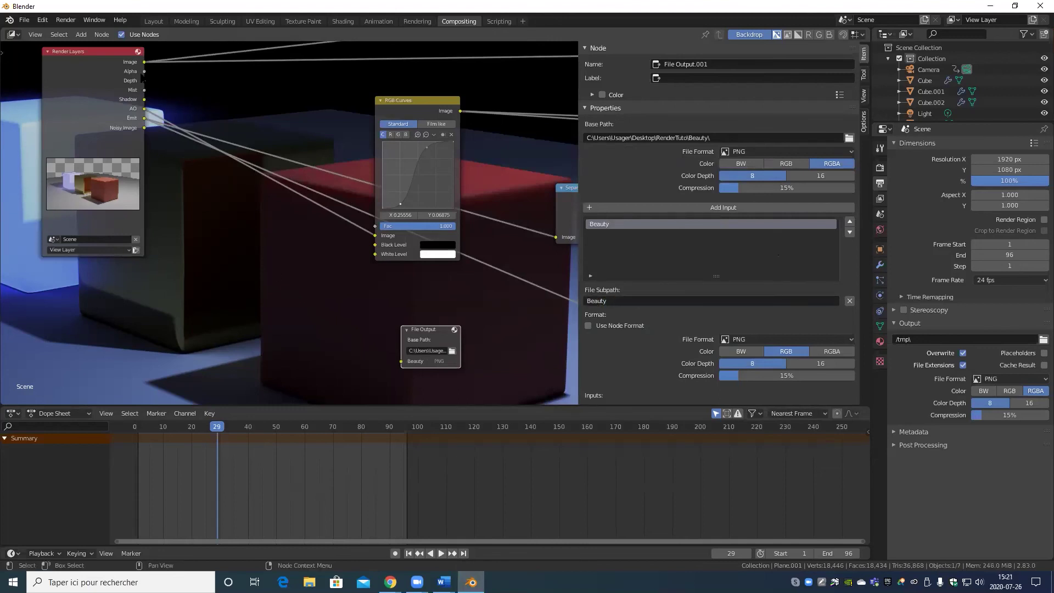
drag(143, 62, 406, 361)
Step: Duplicate the Beauty File Output node, place the copy beside it, and accept the AO folder as its base path
click(434, 341)
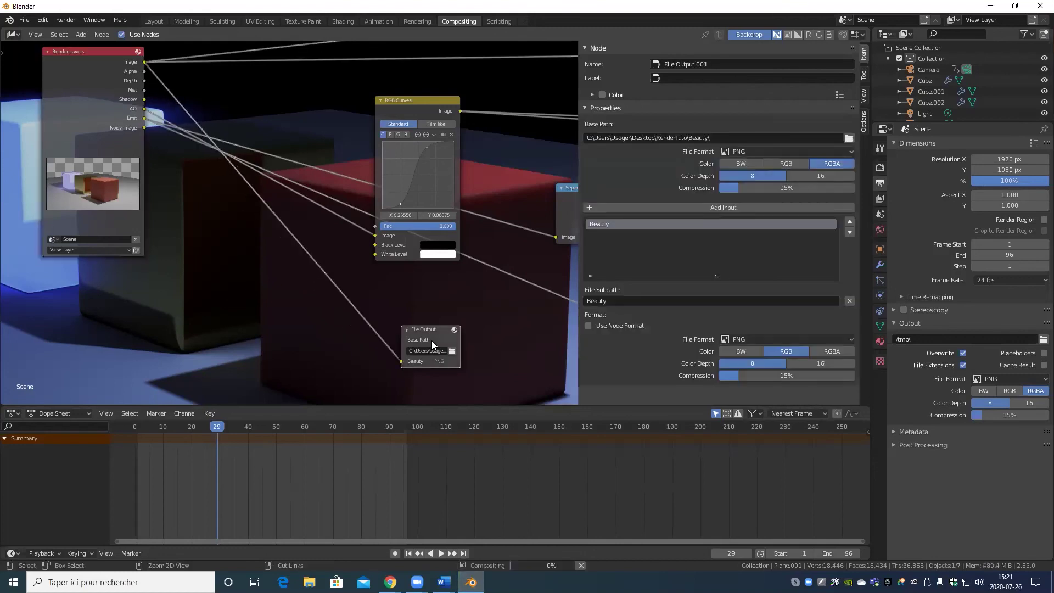
key(shift+d)
click(268, 320)
click(291, 343)
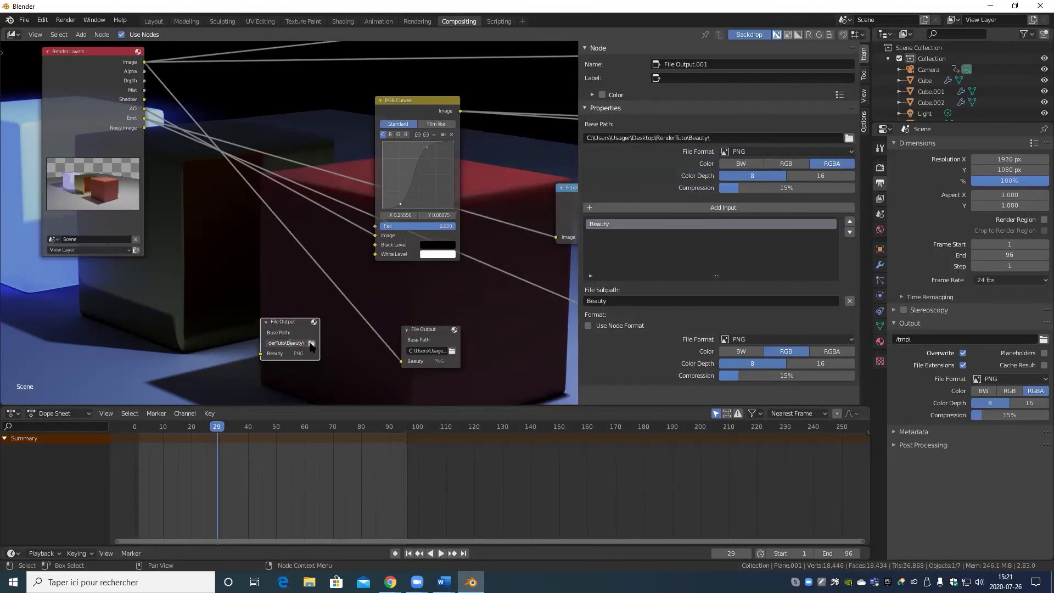
click(312, 344)
click(312, 343)
click(423, 156)
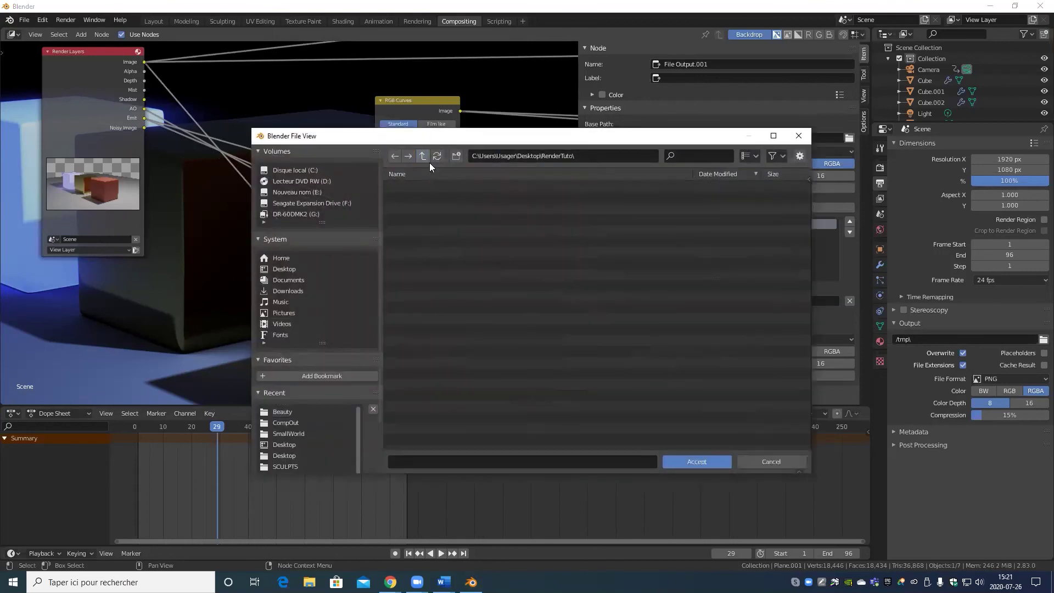
double_click(421, 197)
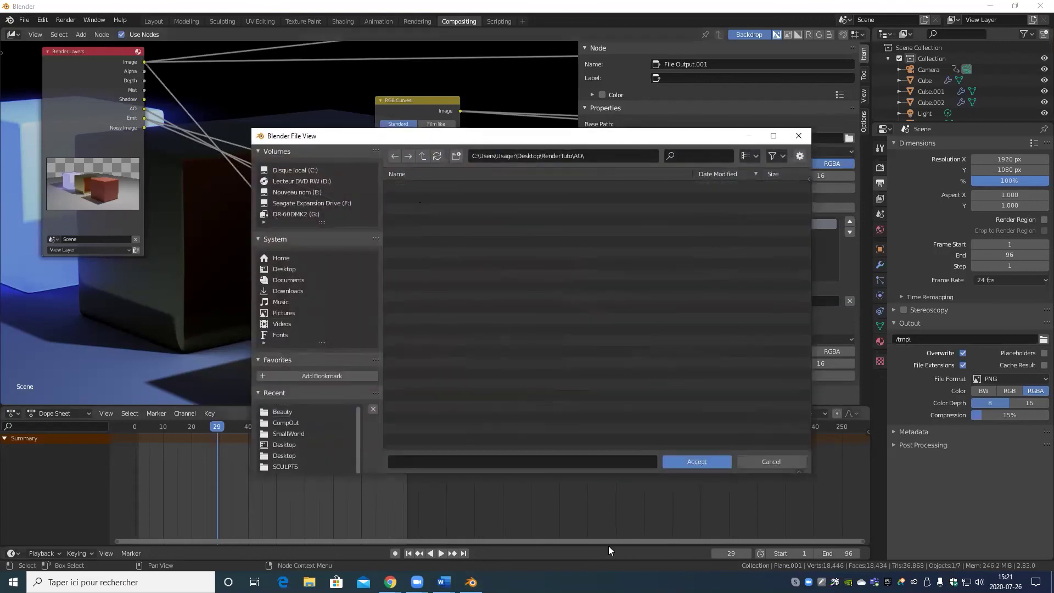
click(691, 462)
Step: Set the displayed file subpath to AO and link the Render Layers AO output to the copied File Output node
click(654, 301)
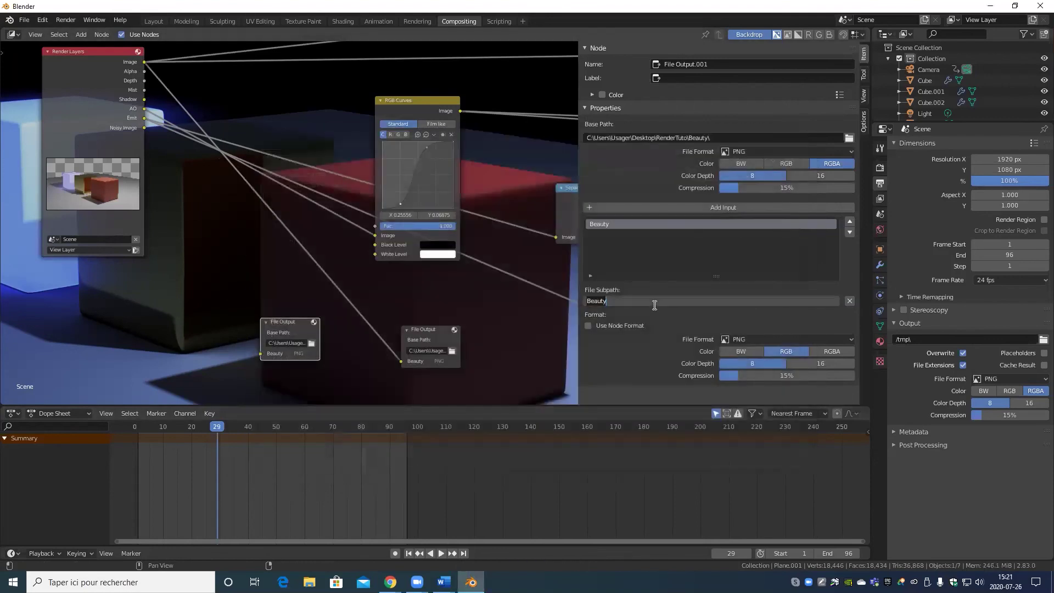
text(AO)
key(Return)
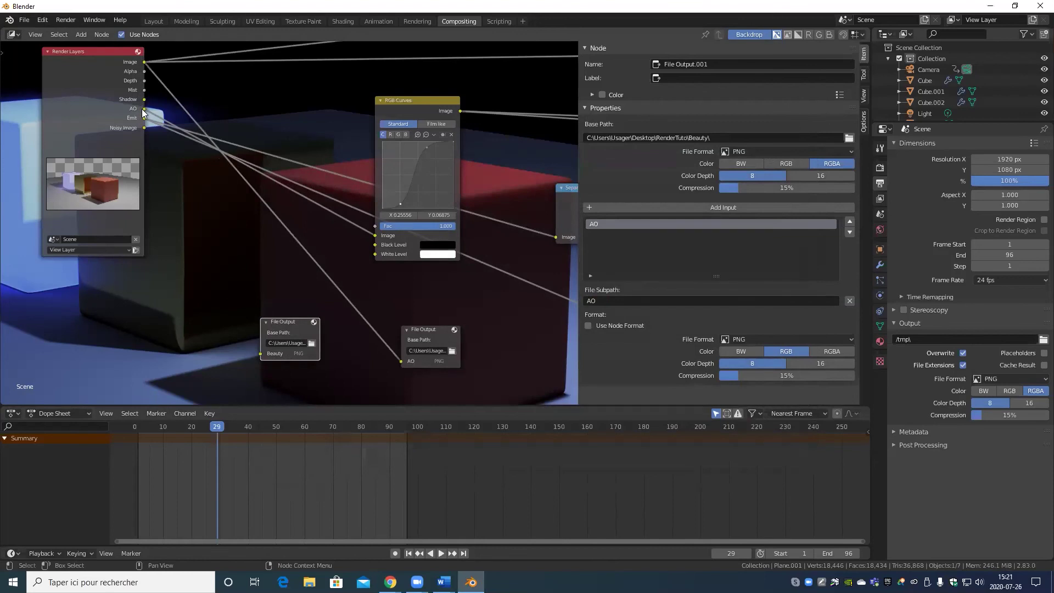
drag(144, 108, 261, 352)
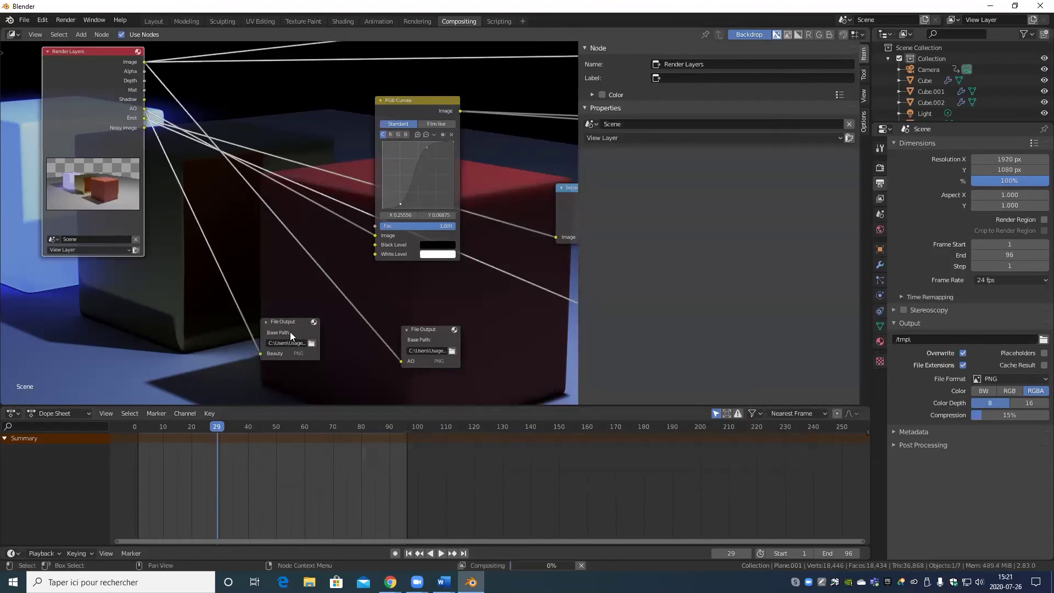
Step: Duplicate the File Output node linked to AO and accept the Shaddow folder as the copy's base path
click(290, 331)
key(shift+d)
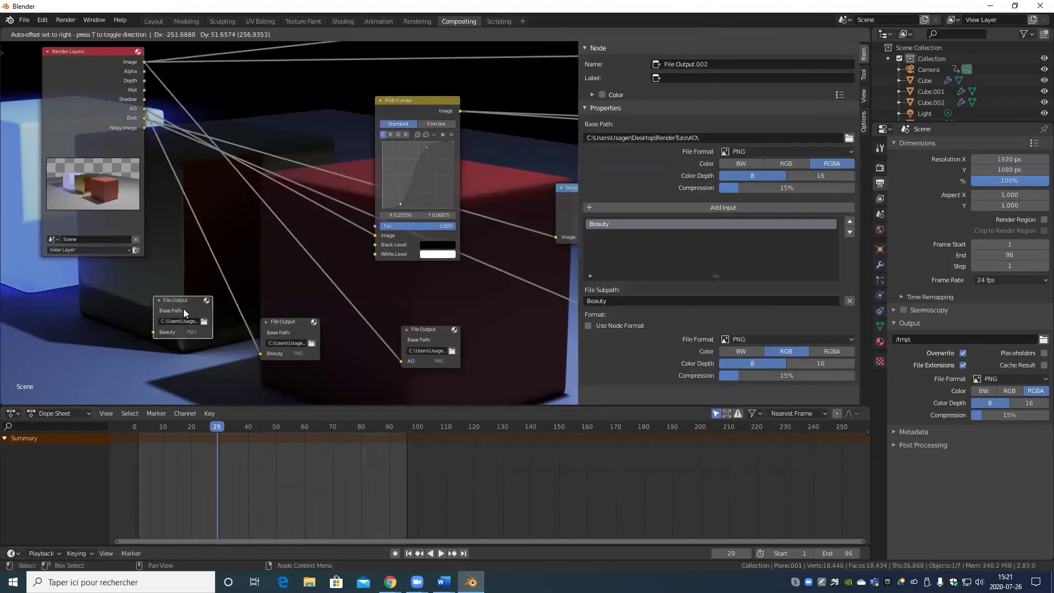
click(183, 311)
click(204, 322)
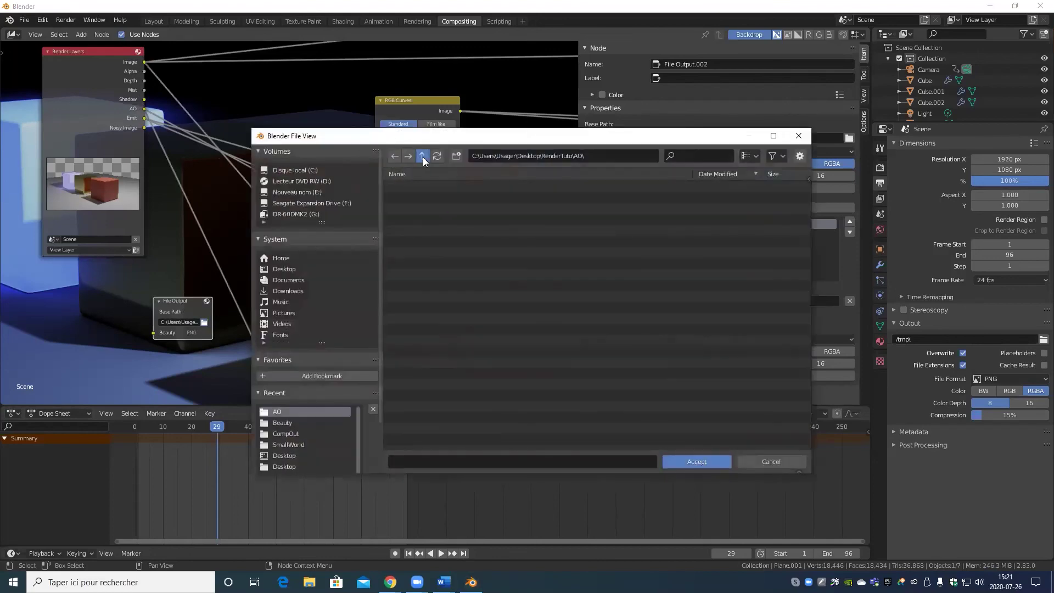
click(422, 156)
click(416, 209)
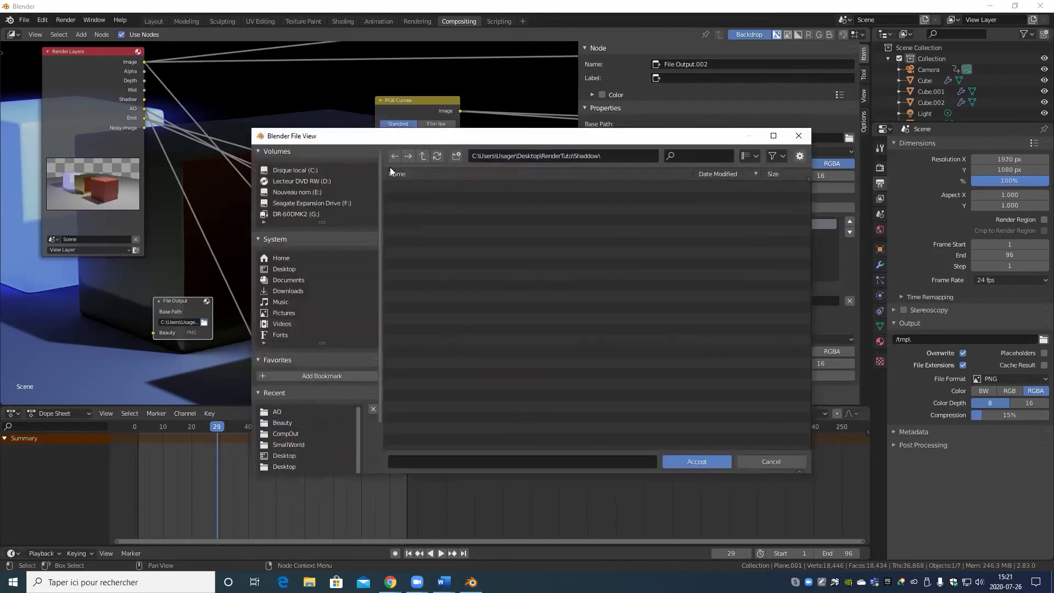
click(713, 466)
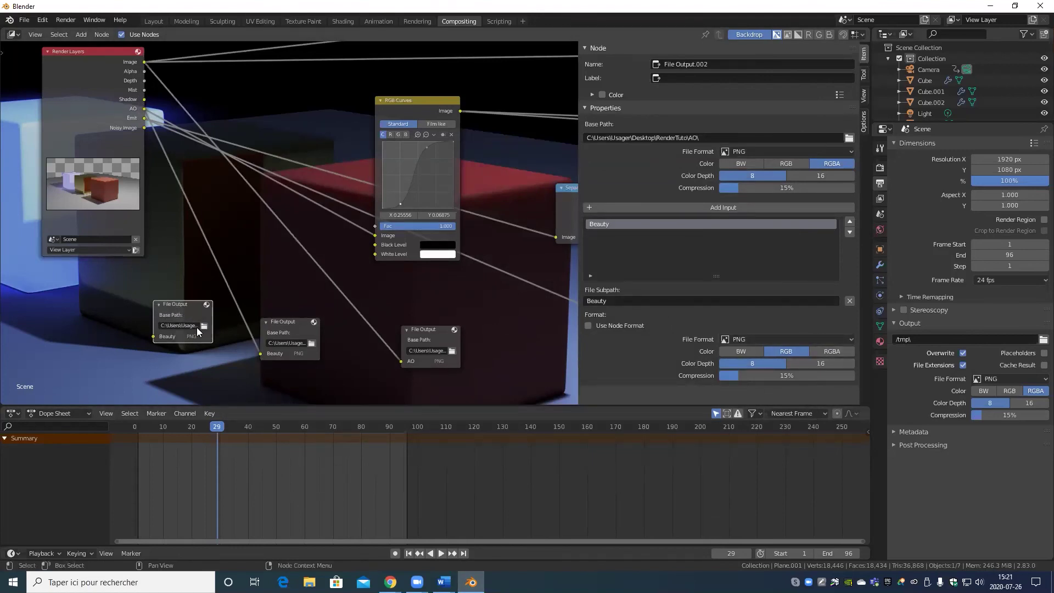
Step: Set the displayed file subpath to Shadow
click(653, 302)
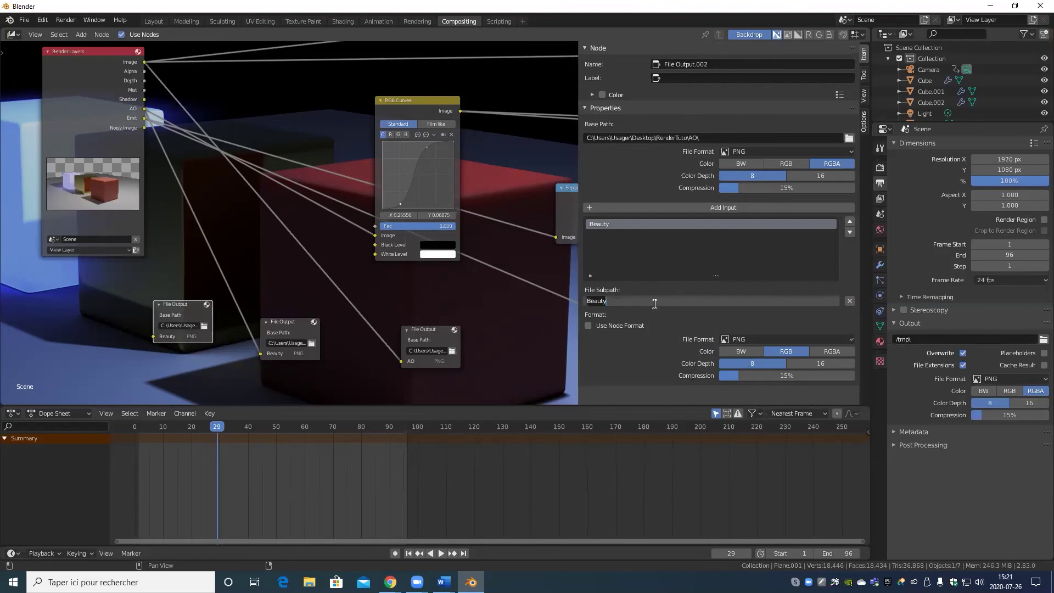
text(Shadow)
key(Return)
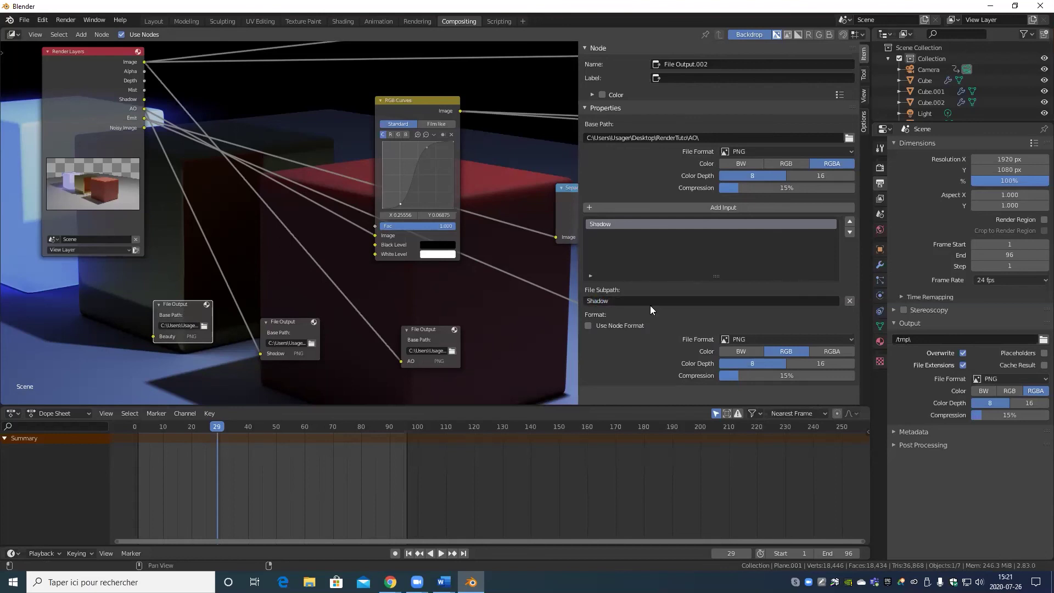
Step: Rename the Shaddow folder in RenderTuto to Shadow and accept it as the newest File Output node's base path
click(204, 326)
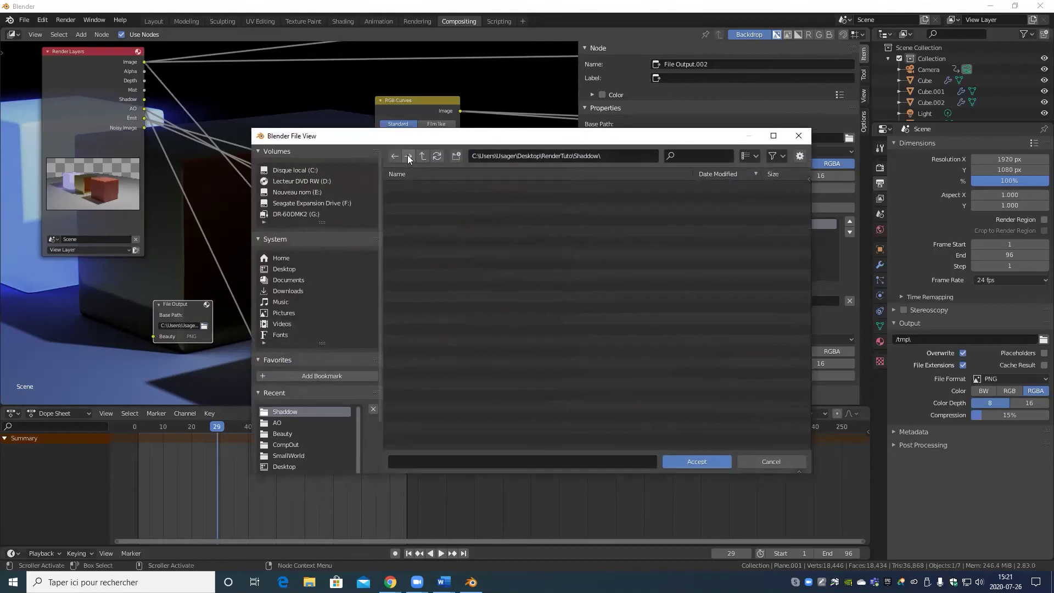
click(422, 155)
click(417, 208)
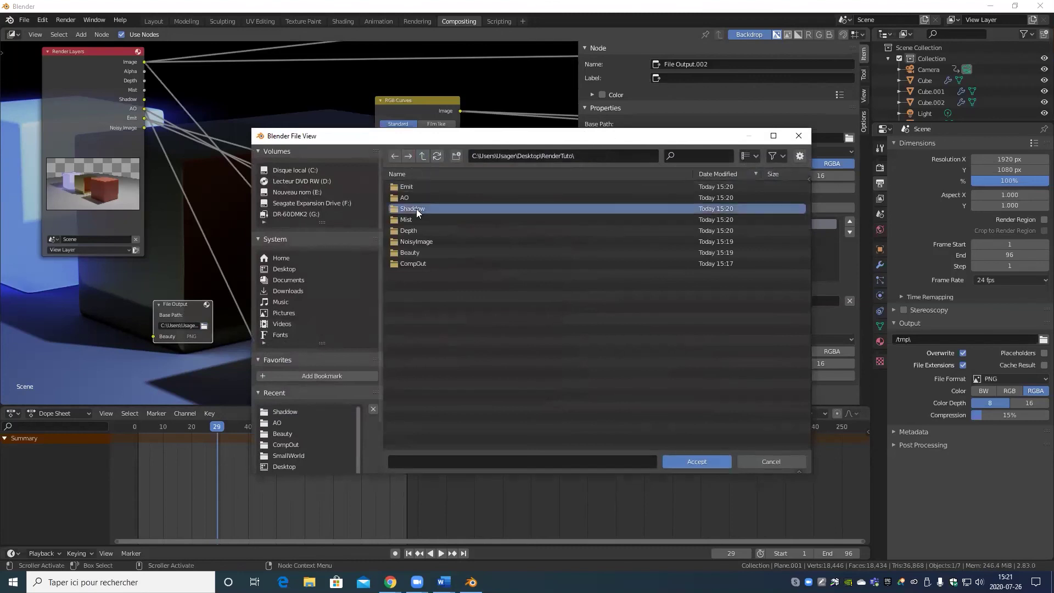
right_click(417, 208)
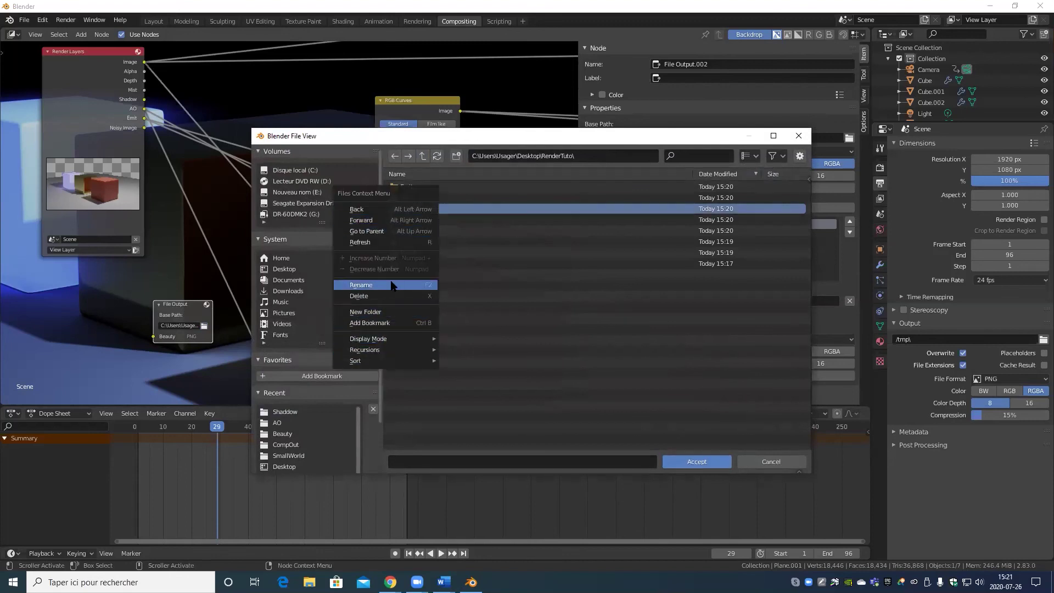
click(392, 285)
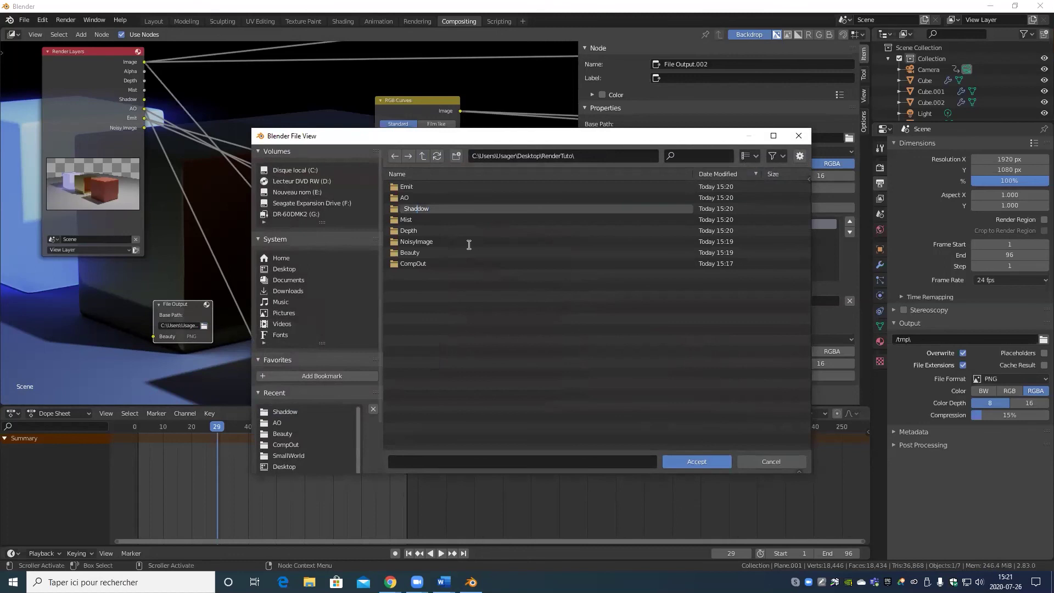
key(Return)
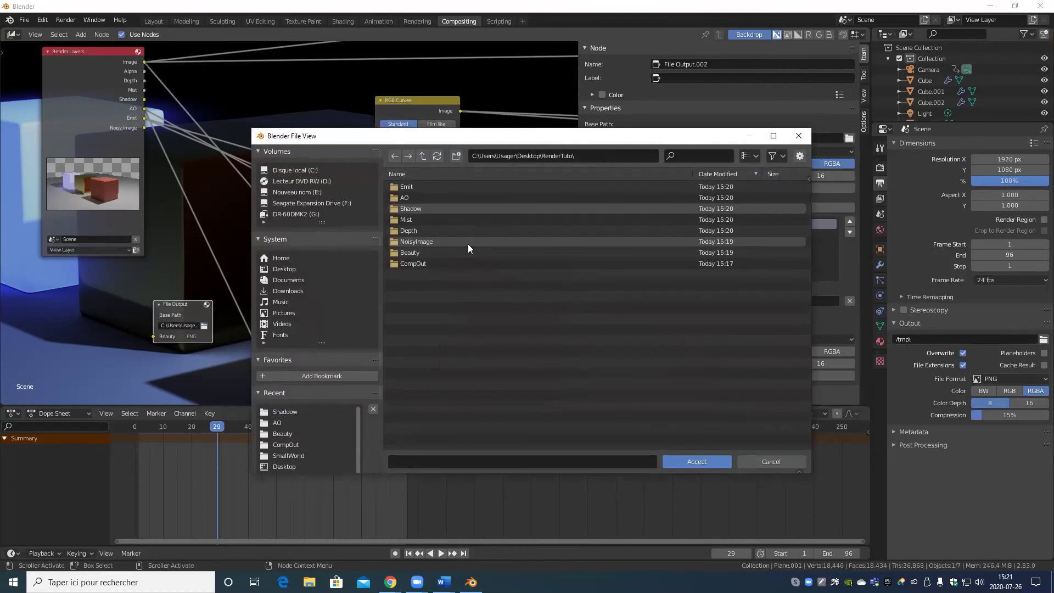
double_click(497, 210)
click(710, 460)
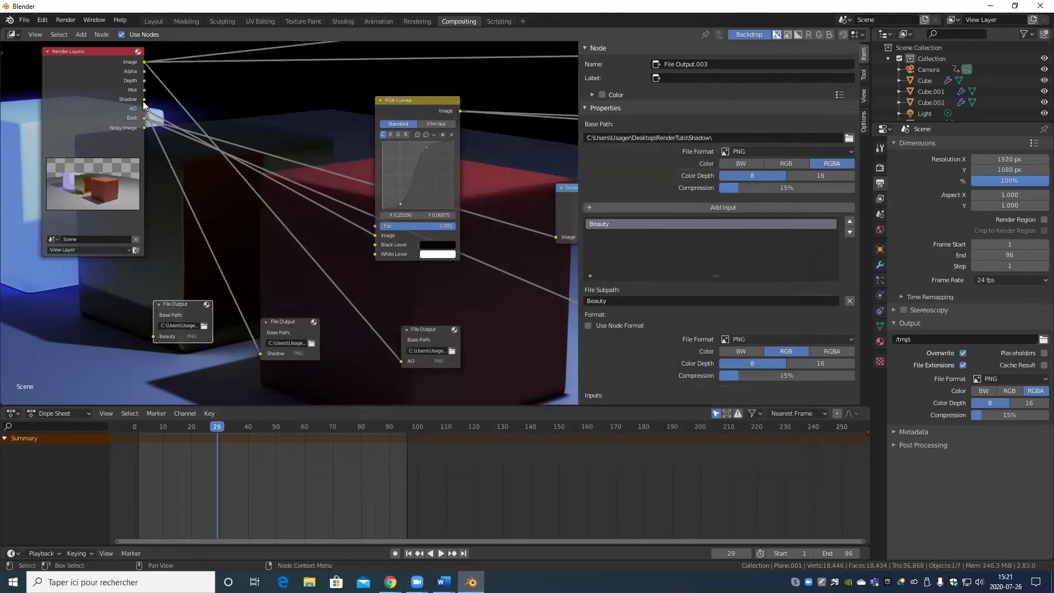
Step: Link the Render Layers Shadow output to the newest File Output node and stack the three pass File Output nodes in a column
drag(143, 101, 155, 334)
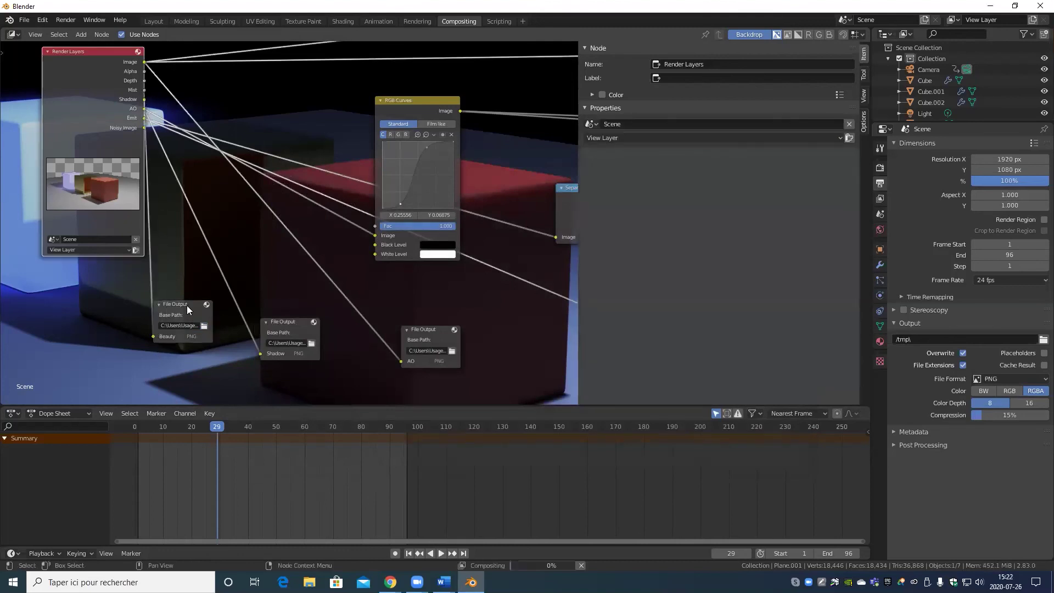
ctrl+right_drag(213, 314, 344, 315)
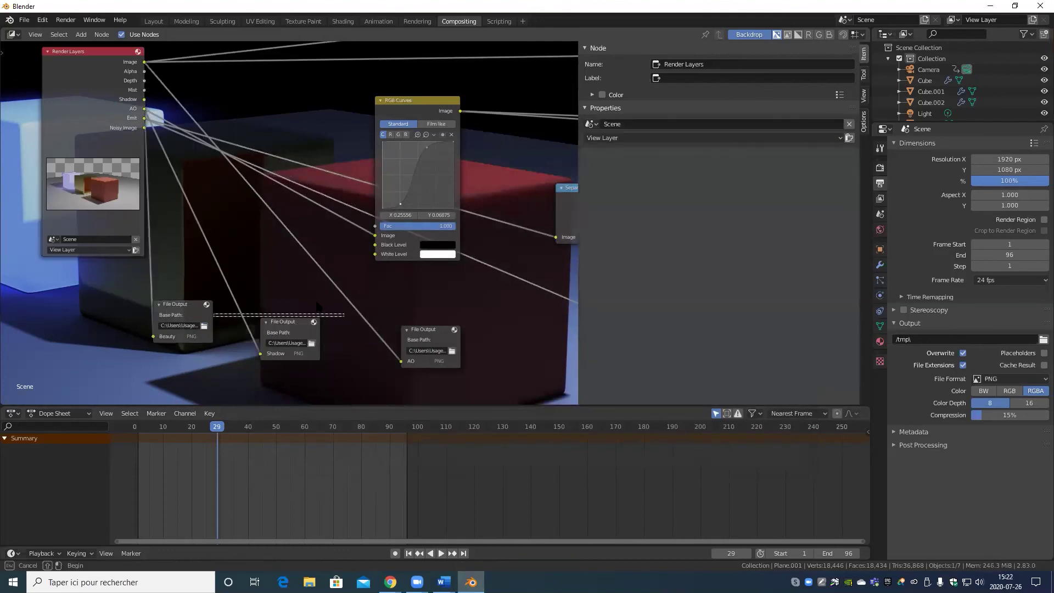
drag(189, 304, 296, 273)
drag(409, 328, 284, 219)
Step: Duplicate the middle File Output node and place the copy at the foot of the node column
click(297, 270)
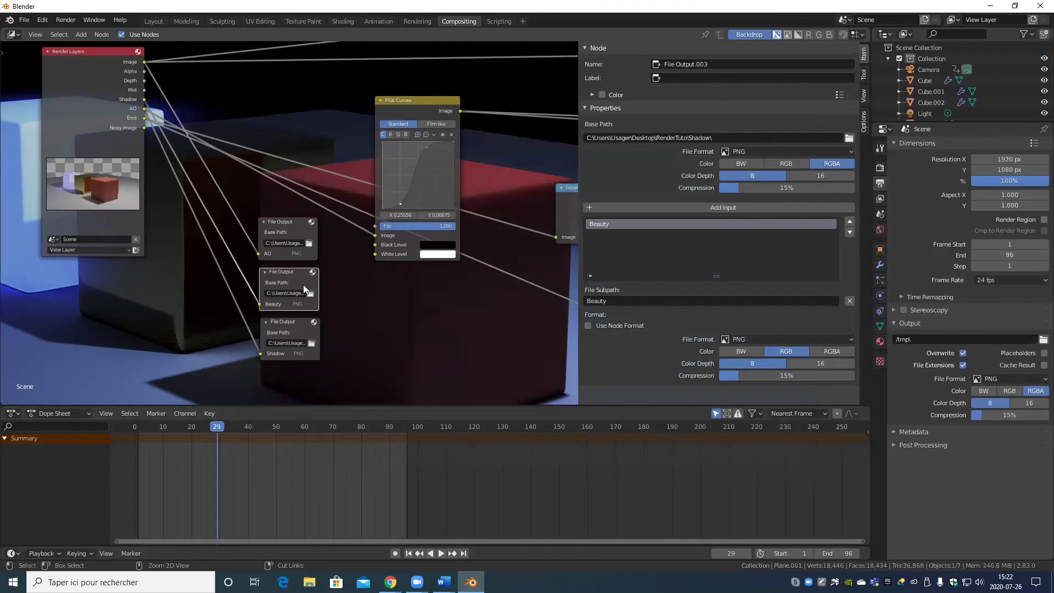
key(shift+d)
click(193, 309)
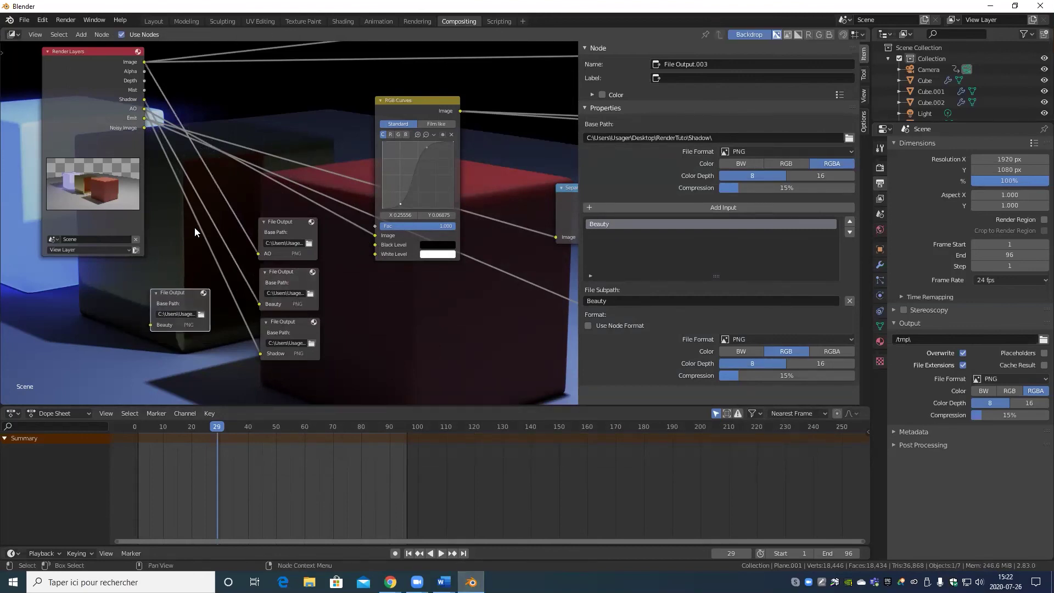
middle_drag(190, 356, 252, 311)
drag(232, 250, 345, 332)
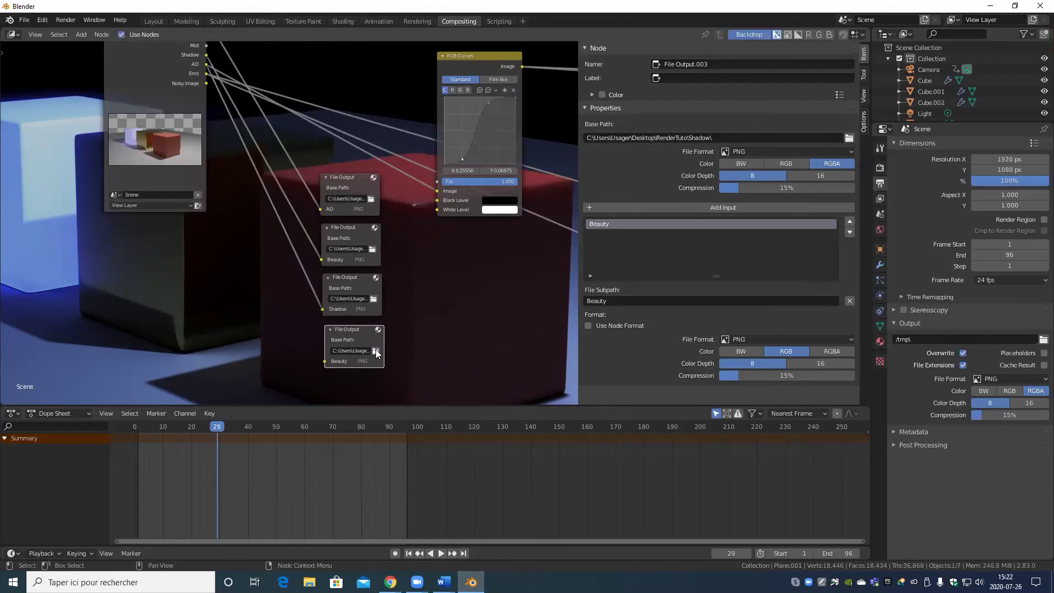
Step: Accept the NoisyImage folder as the new File Output node's base path and link the Render Layers Noisy Image output to it
click(376, 351)
click(421, 157)
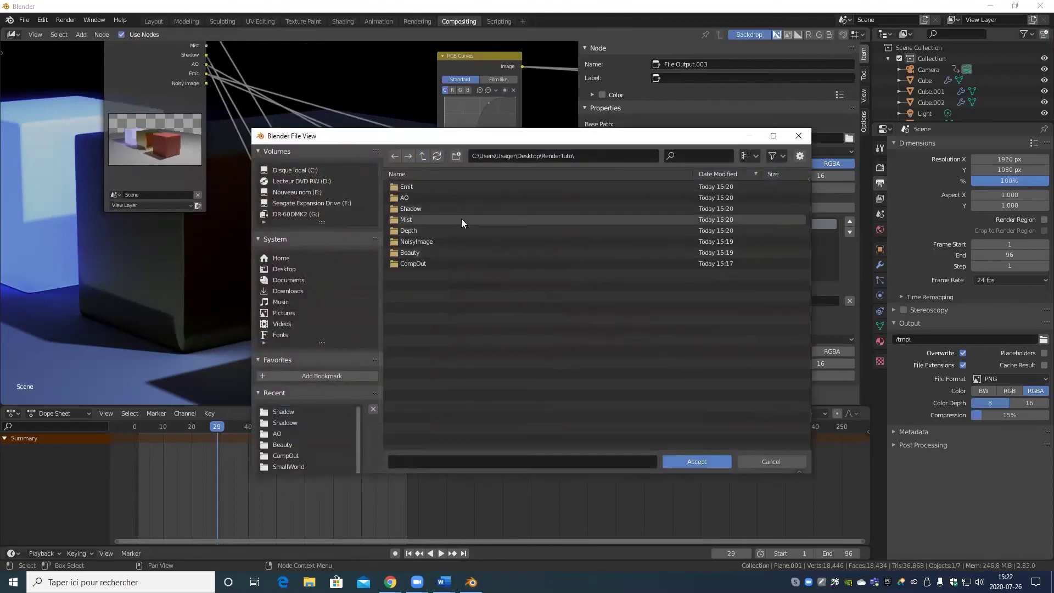
click(423, 238)
click(702, 464)
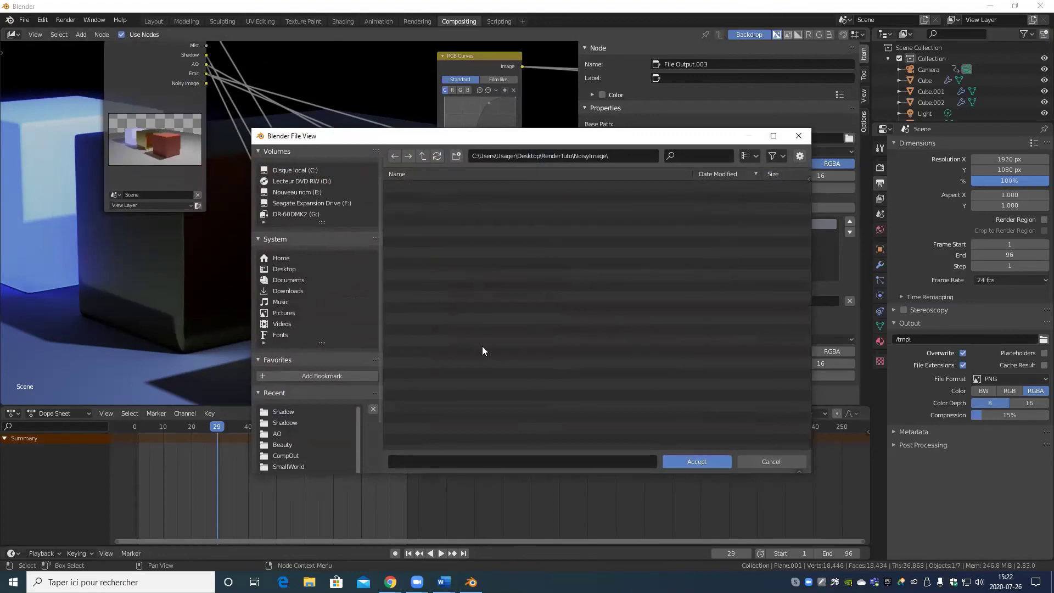
key(Escape)
shift+scroll(262, 183, up, 2)
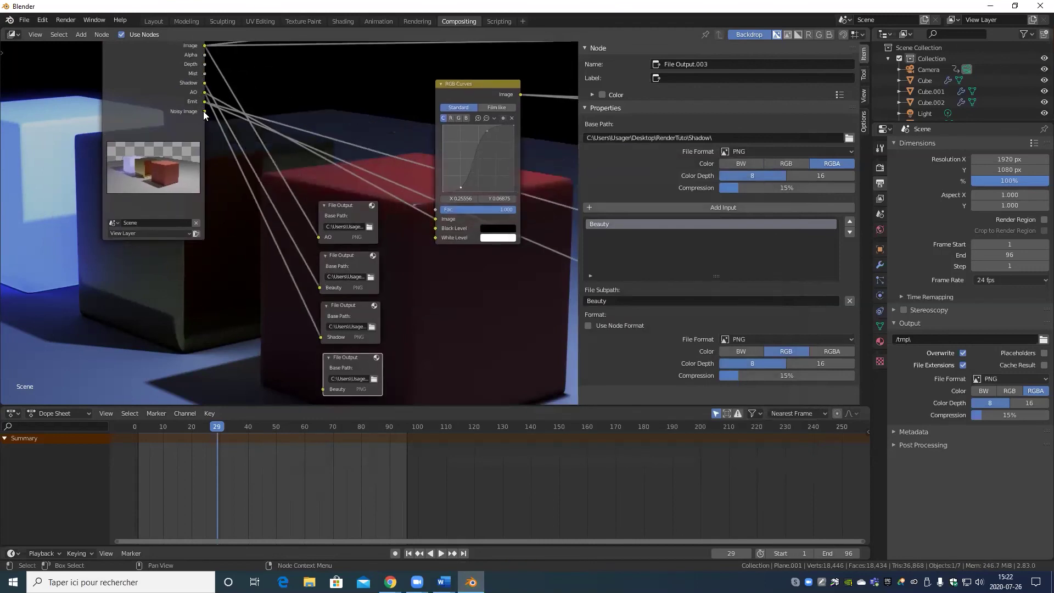
drag(204, 111, 322, 389)
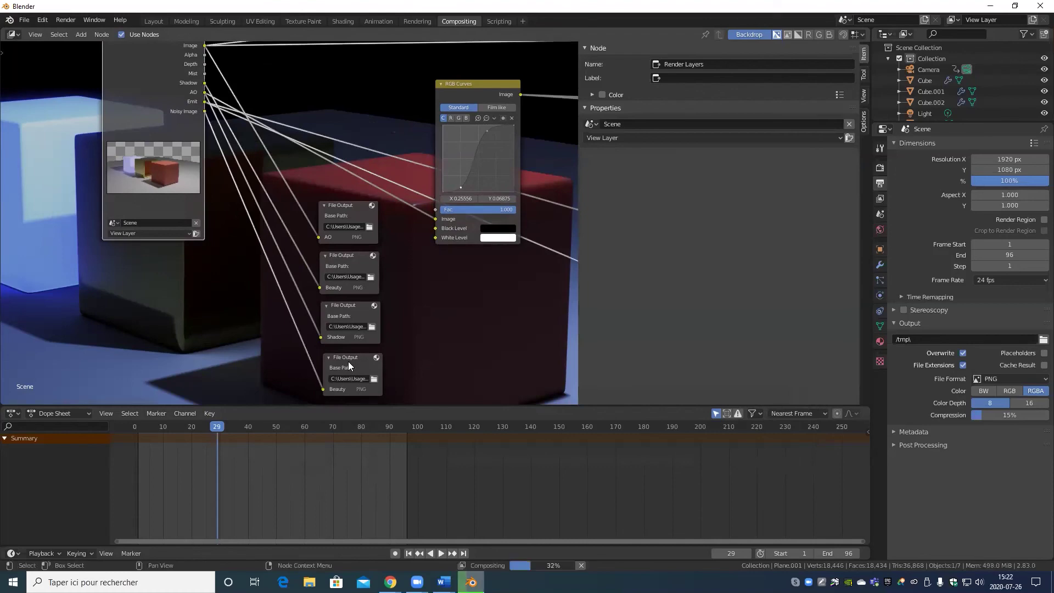
Step: Duplicate the Noisy Image File Output node and accept the Mist folder as the copy's base path
click(349, 362)
key(shift+d)
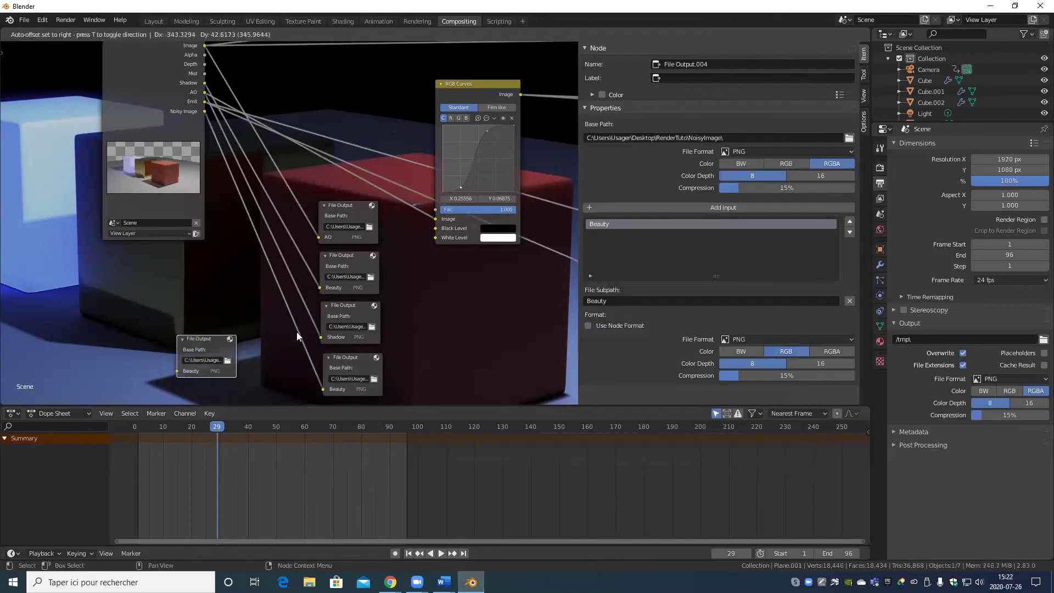
click(260, 330)
click(228, 361)
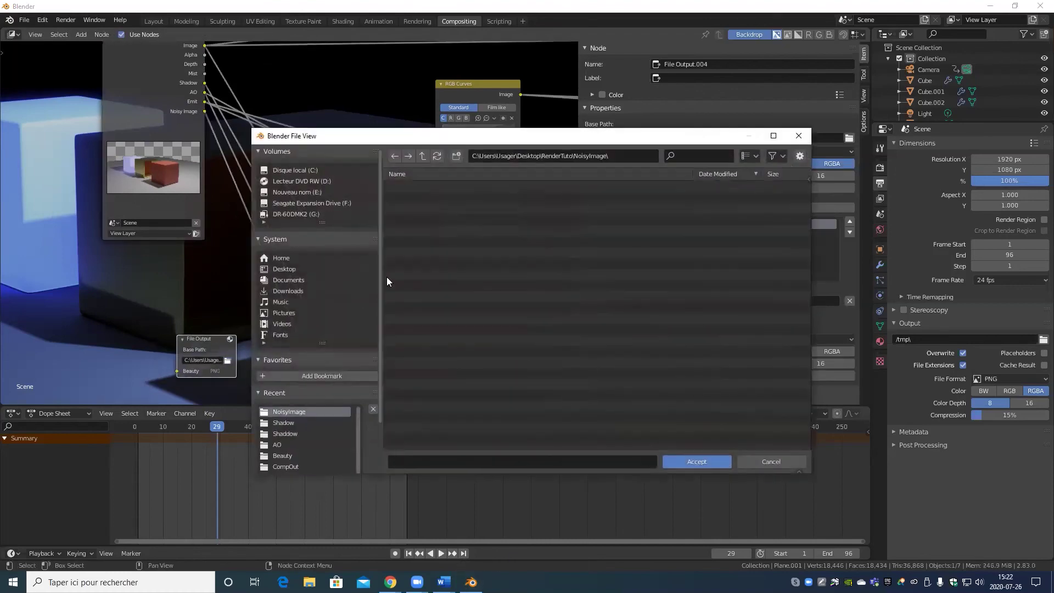
click(423, 156)
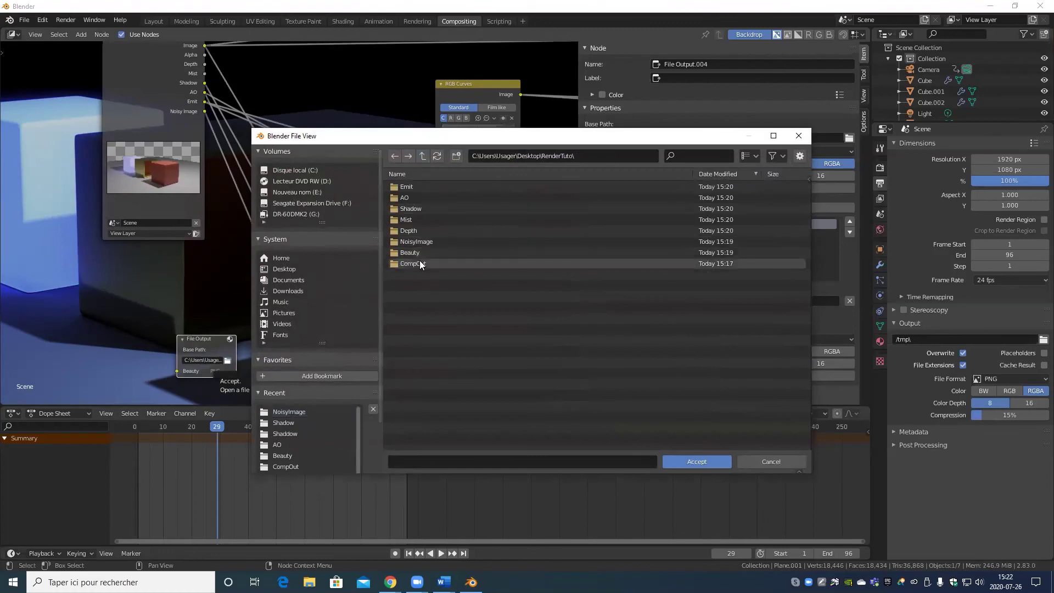
double_click(415, 220)
click(696, 462)
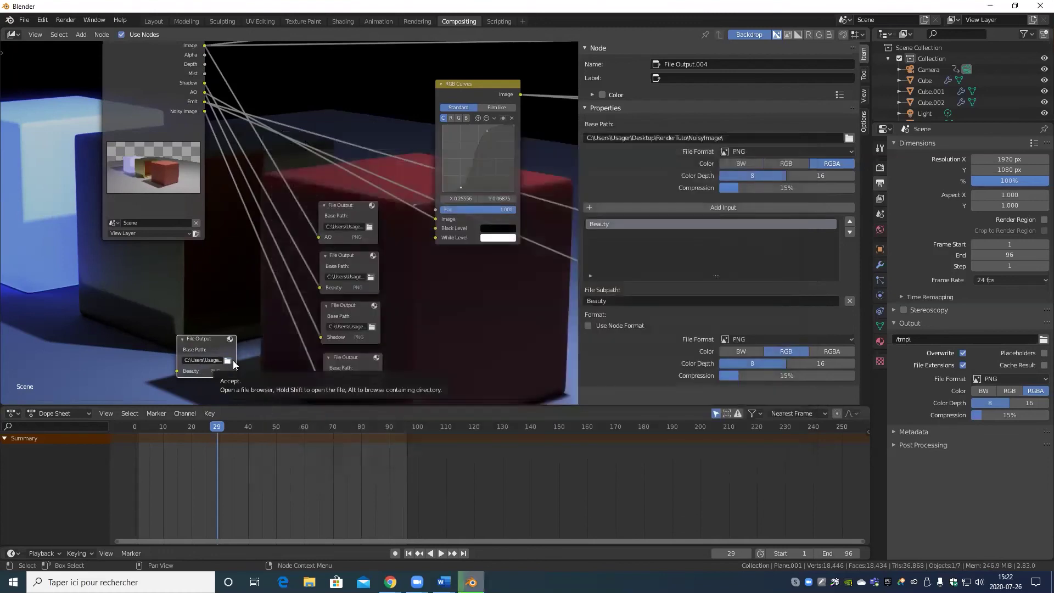
Step: Set the displayed file subpath to Mist and link the Render Layers Mist output to the newest File Output node
click(592, 302)
text(Mist)
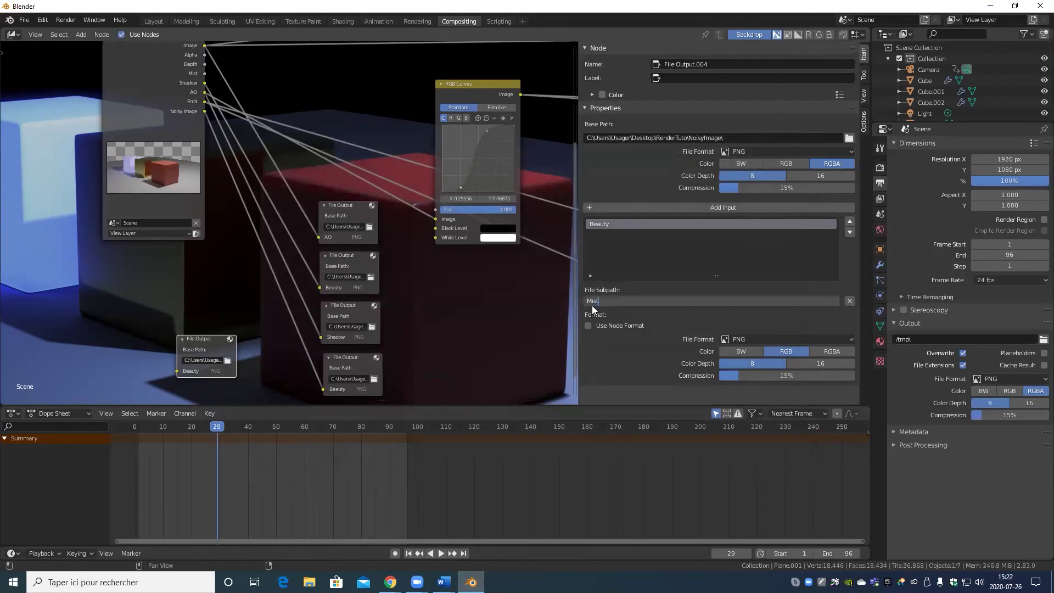
key(Return)
drag(205, 73, 190, 371)
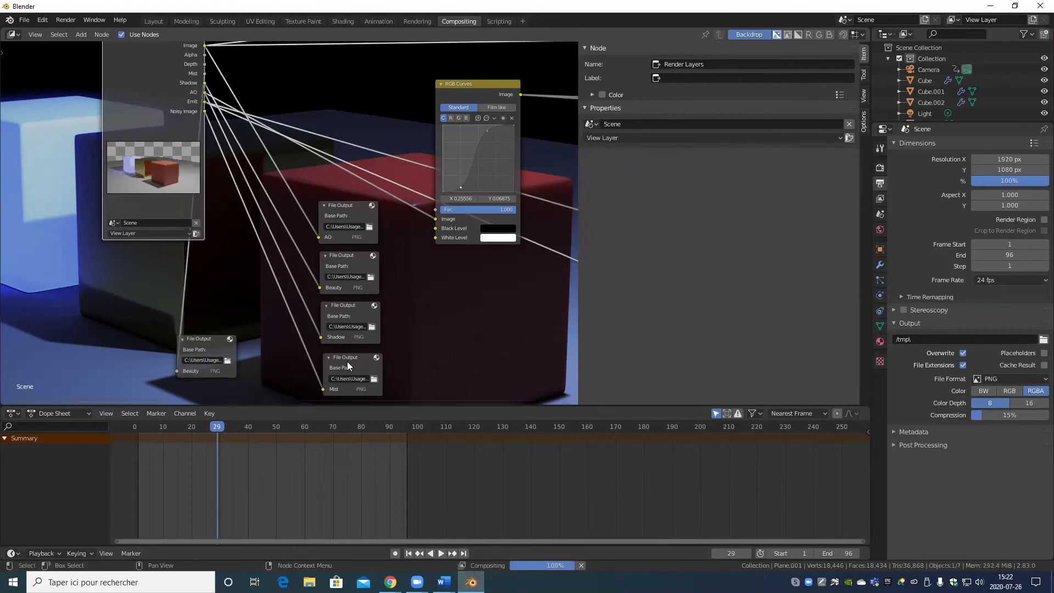
click(347, 359)
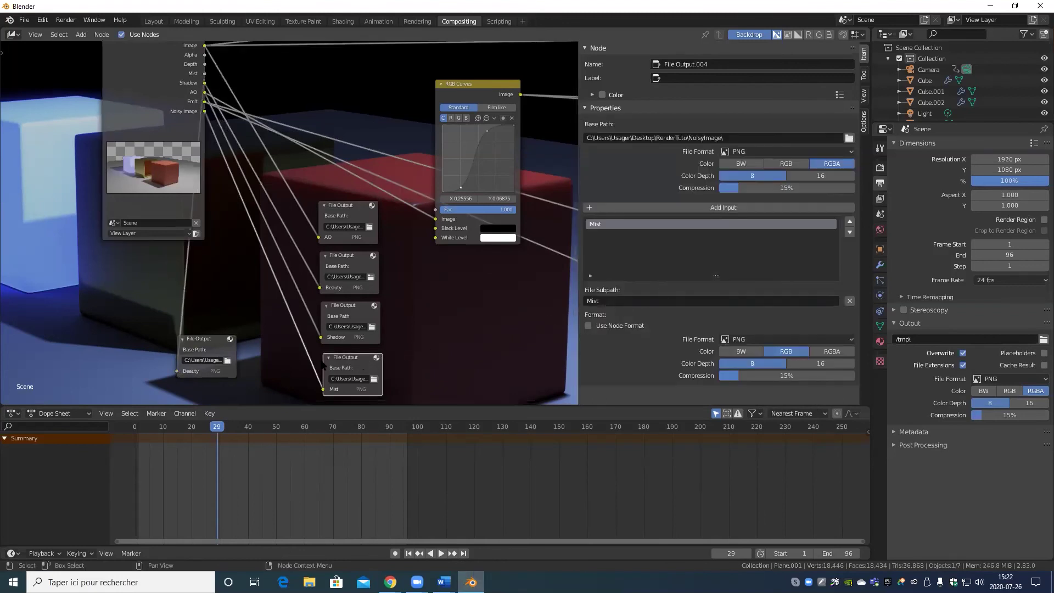
Step: Move the File Output node with the Mist base path above the column and the node with the Mist subpath to its foot
drag(356, 367, 473, 362)
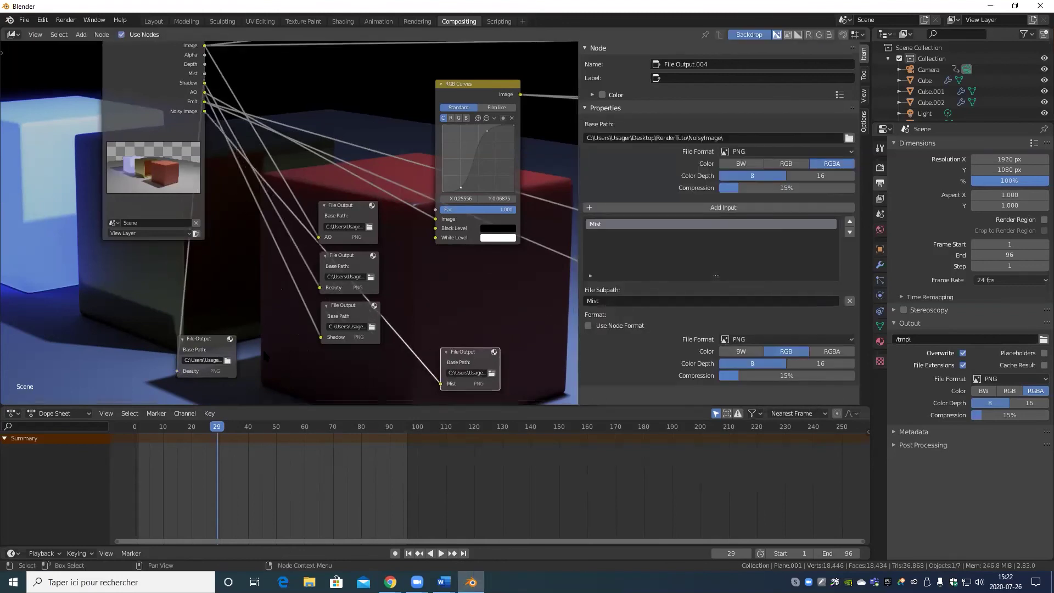
click(210, 341)
drag(209, 341, 337, 66)
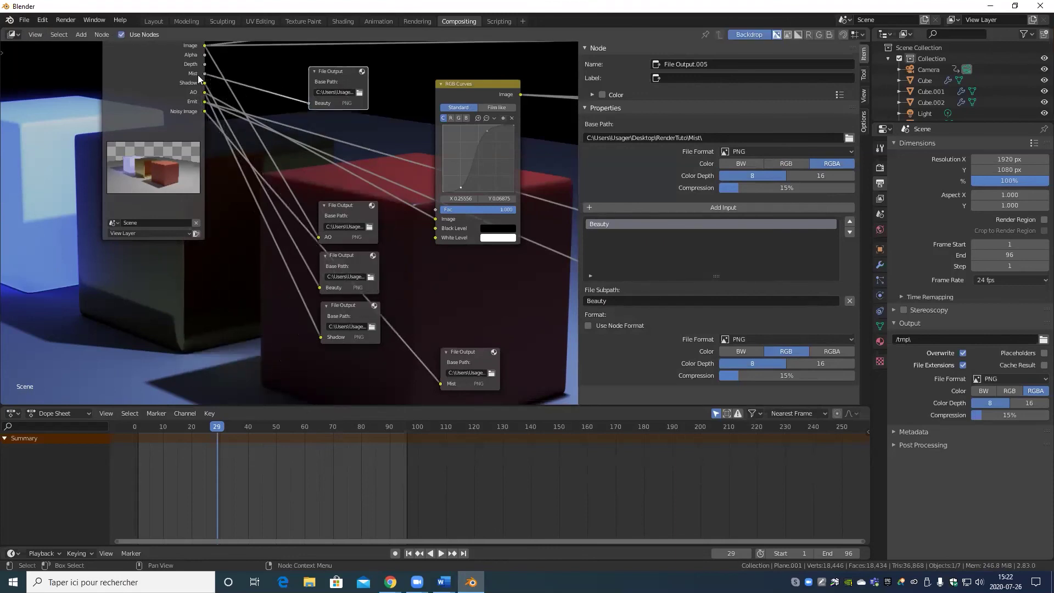
drag(204, 74, 475, 389)
drag(448, 390, 260, 337)
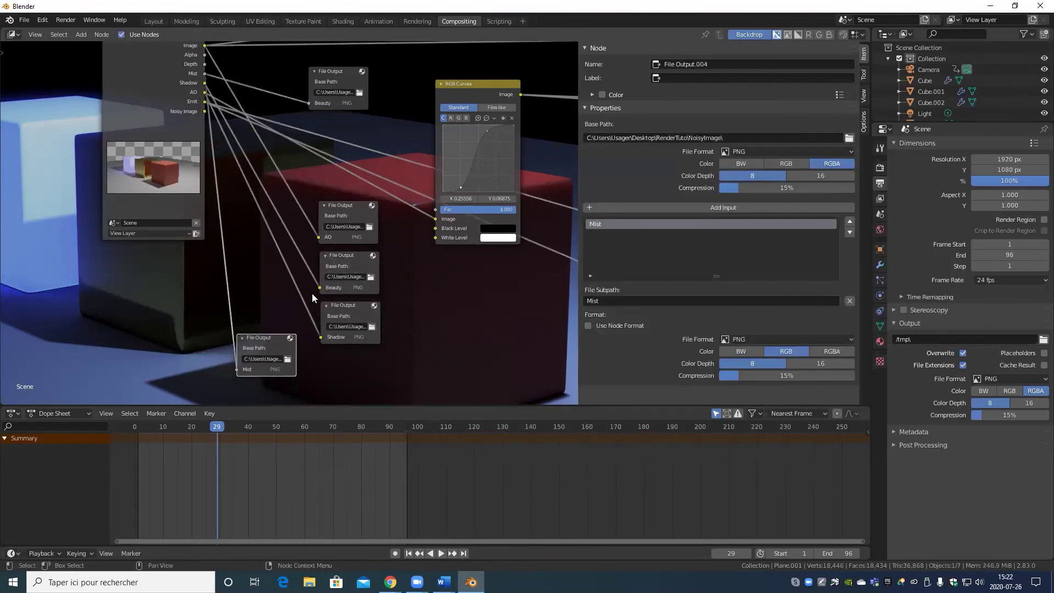
Step: Move the File Output node with the AO base path above the Mist subpath node and set its file subpath to AO
drag(333, 305, 278, 269)
click(299, 301)
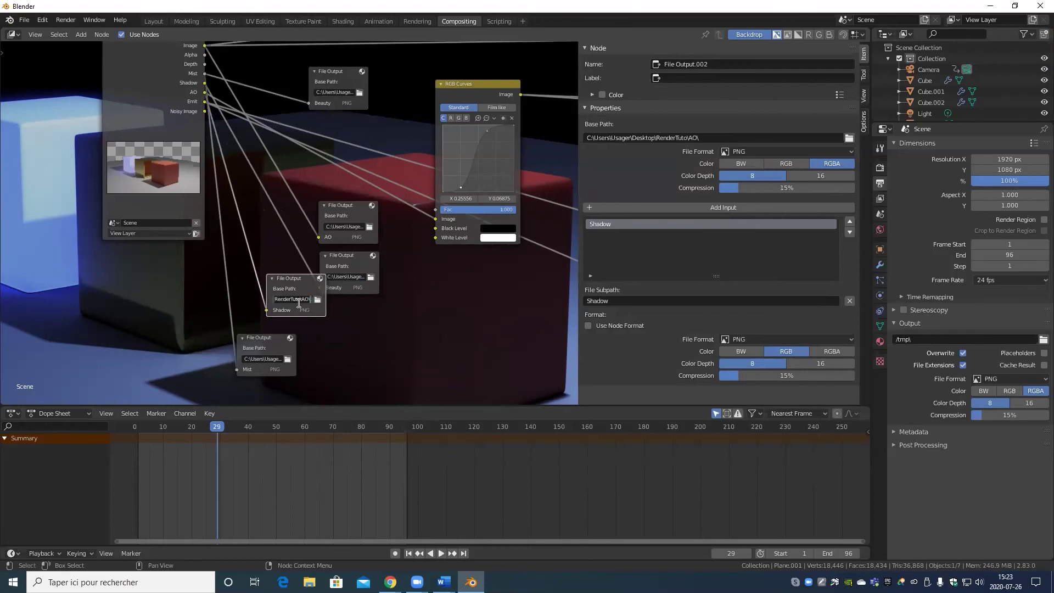
click(613, 303)
click(611, 302)
text(AO)
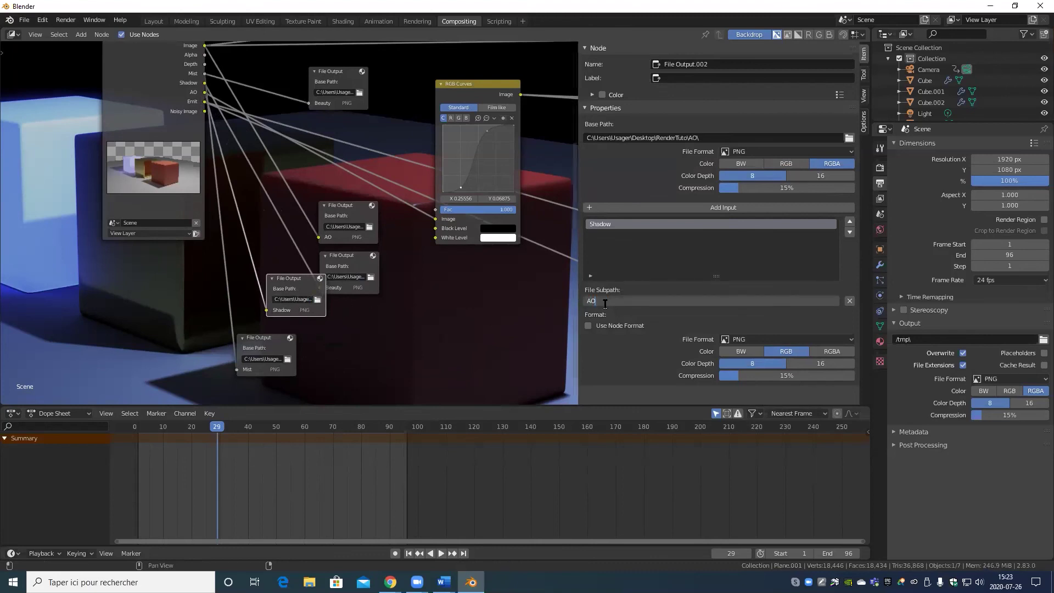
key(Return)
drag(300, 278, 272, 280)
Step: Move the File Output node with the Shadow base path above the AO node and set its file subpath to Shadow
click(350, 254)
drag(353, 253, 280, 231)
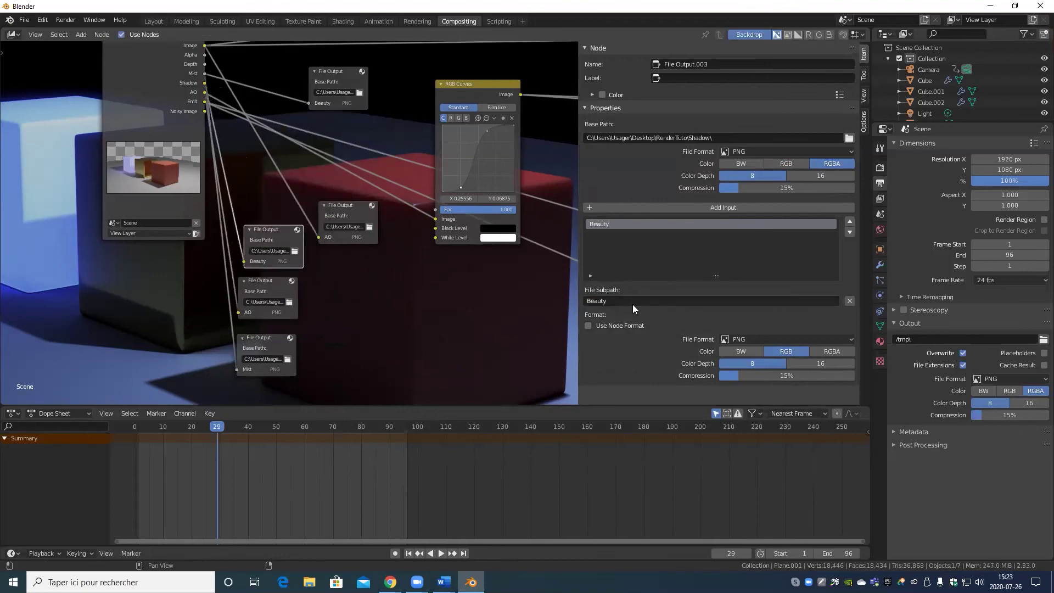
click(629, 301)
text(S)
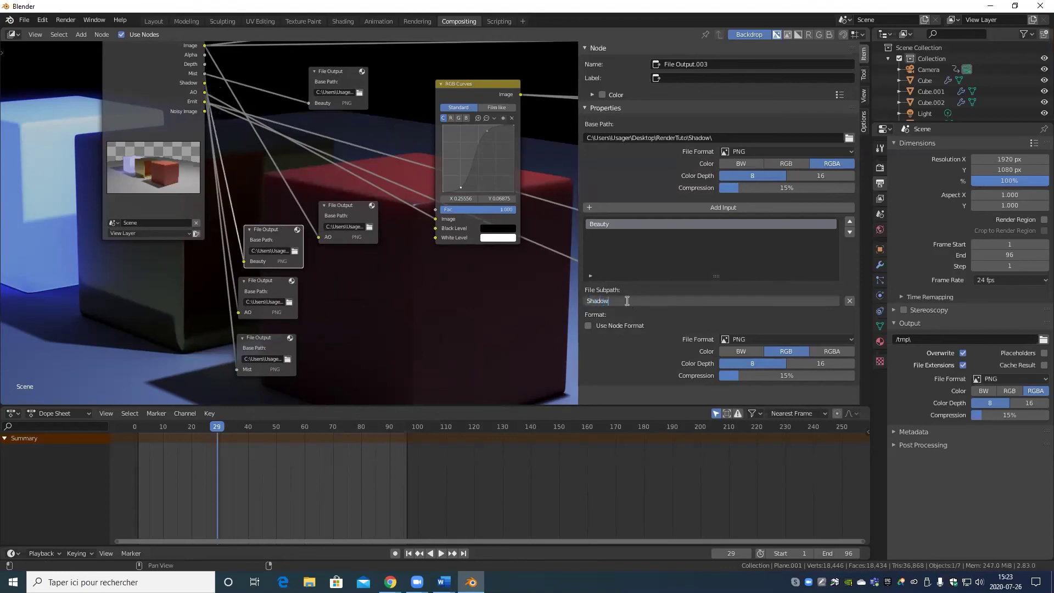
text(hadow)
key(Return)
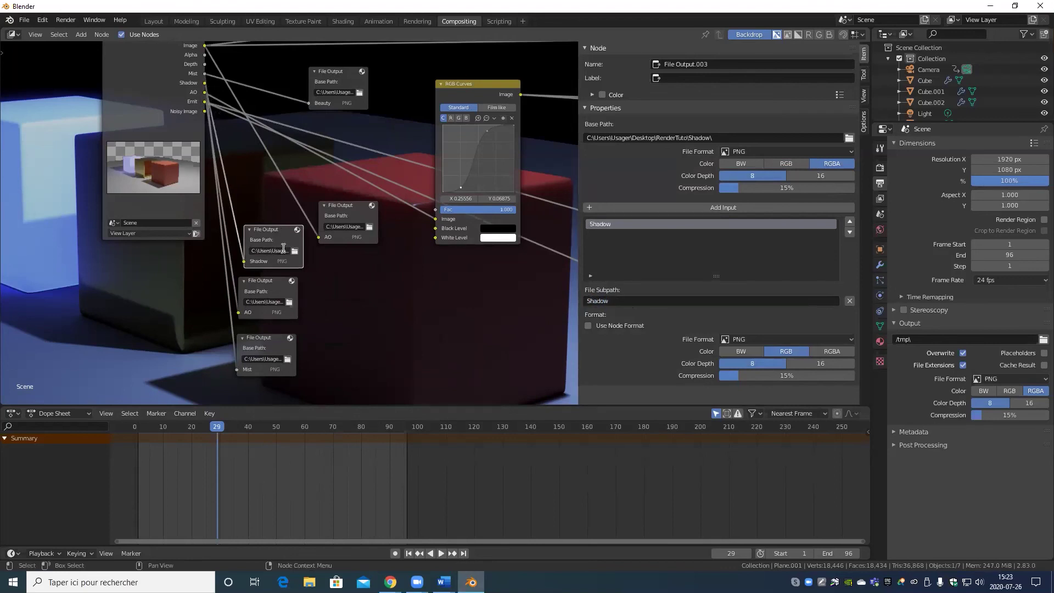
click(283, 251)
Step: Move the File Output node with the Beauty base path above the Shadow node and set its file subpath to Beauty
drag(352, 206, 305, 175)
middle_drag(344, 202, 361, 270)
click(313, 265)
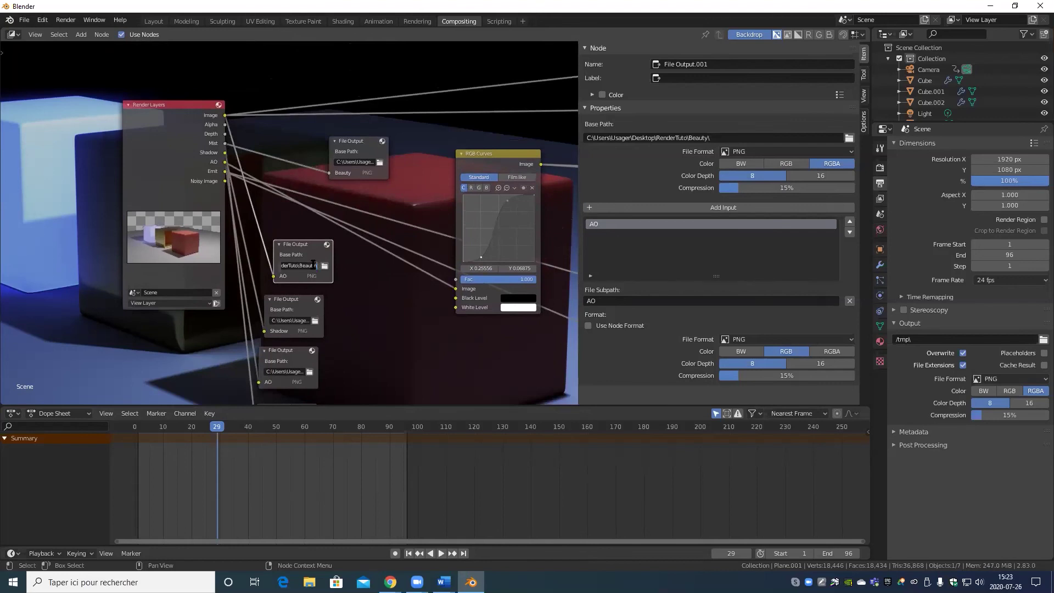
click(601, 299)
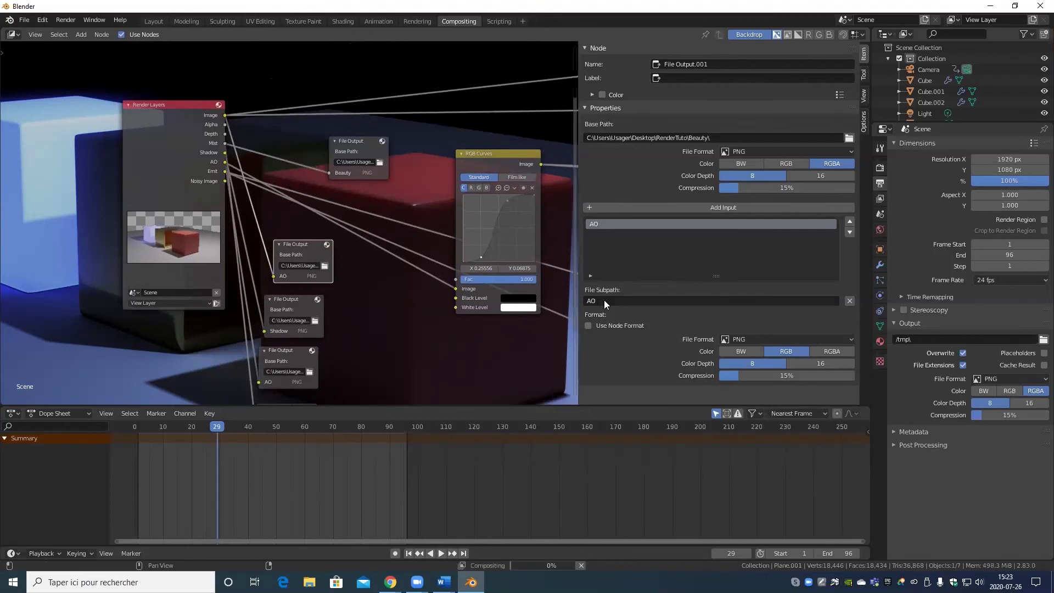
click(603, 300)
text(B)
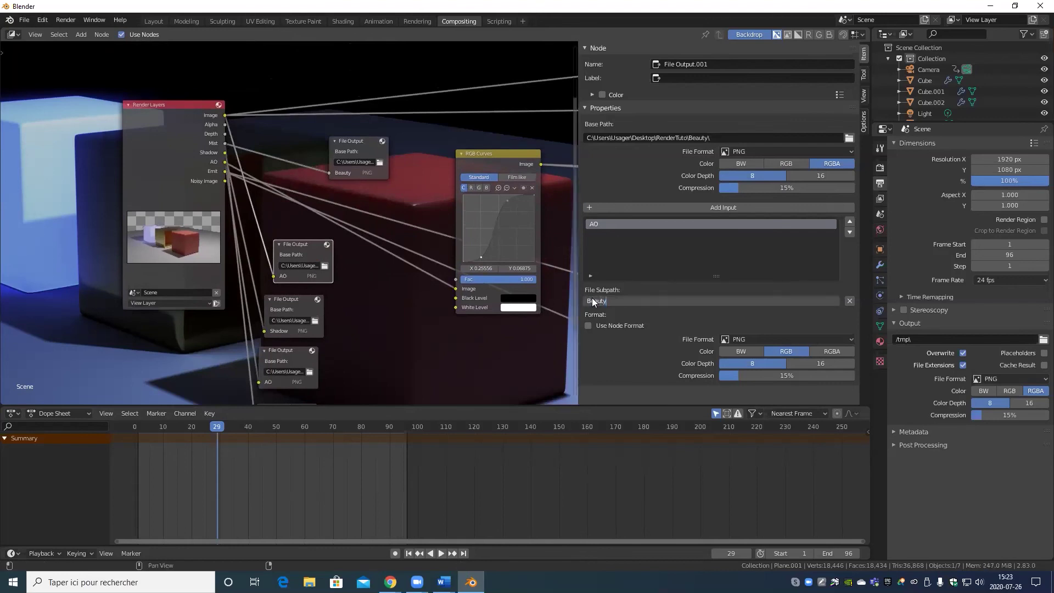
text(eauty)
key(Return)
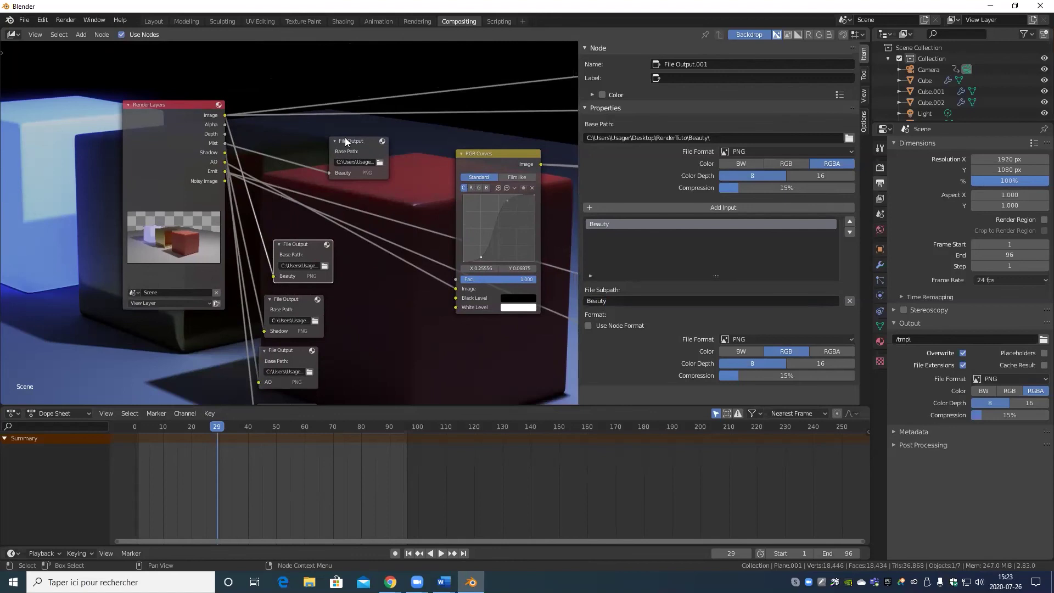
Step: Set the file subpath of the File Output node with the Mist base path to Depth
click(363, 142)
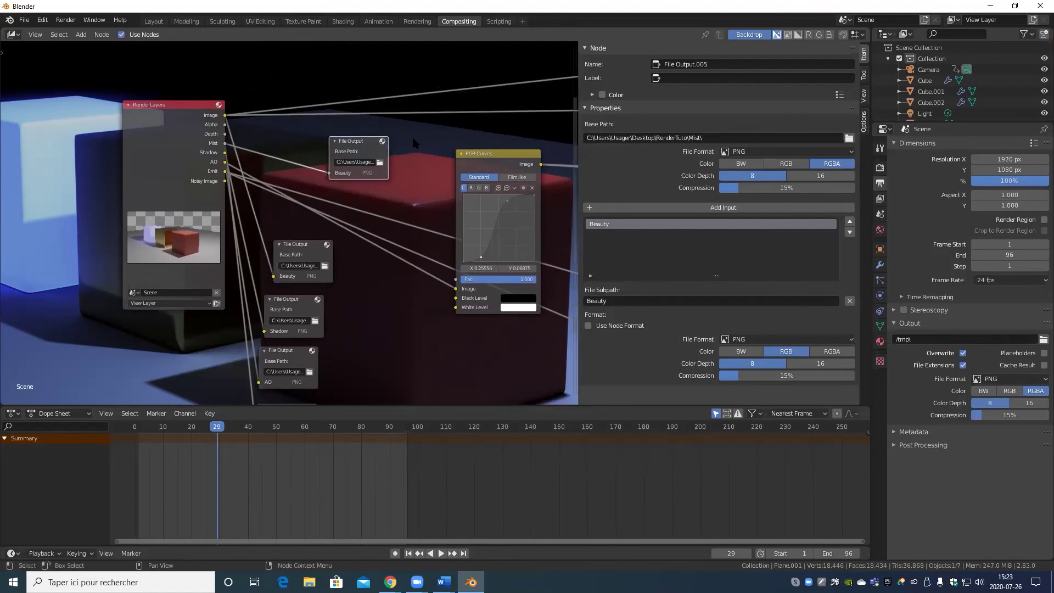
click(364, 162)
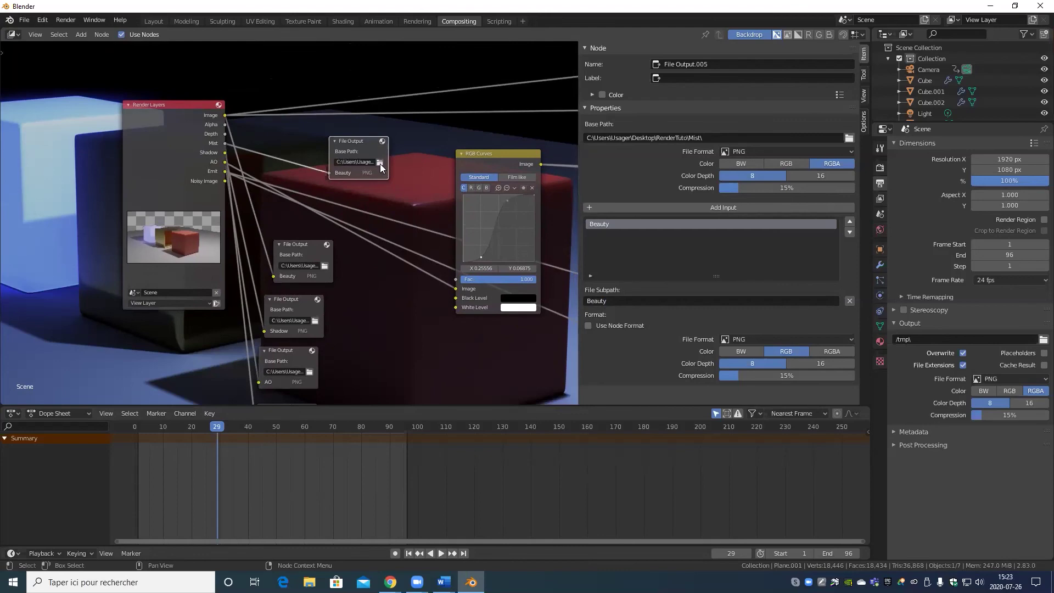
click(380, 163)
click(786, 463)
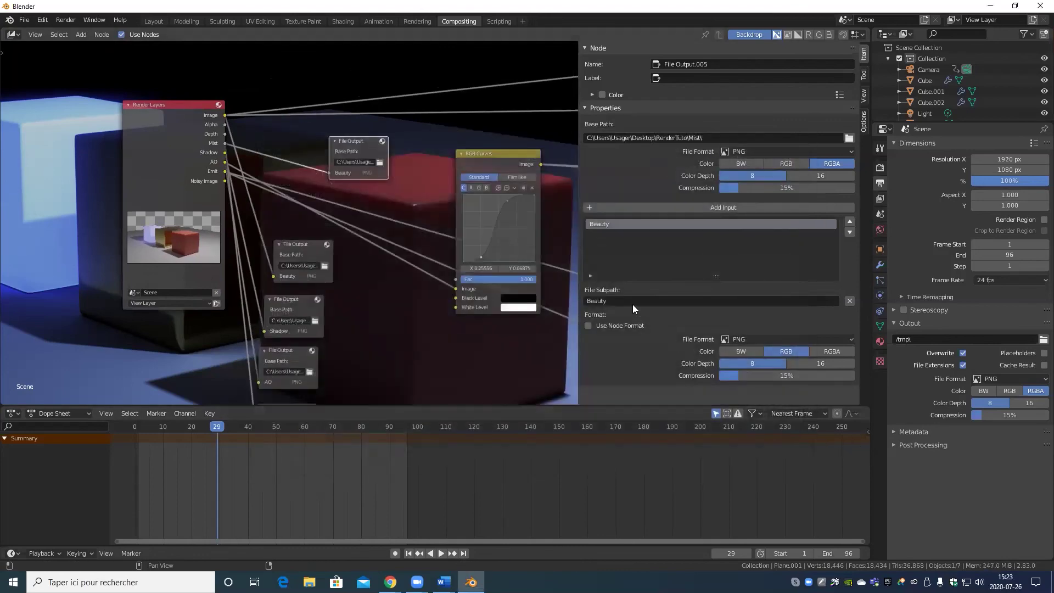
click(631, 305)
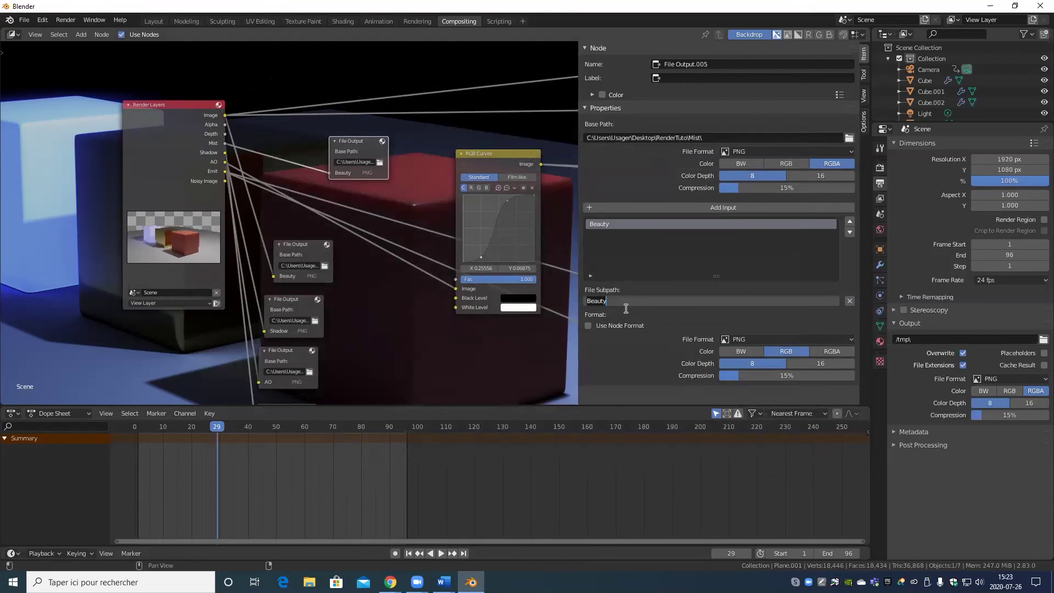
text(Depth)
key(Return)
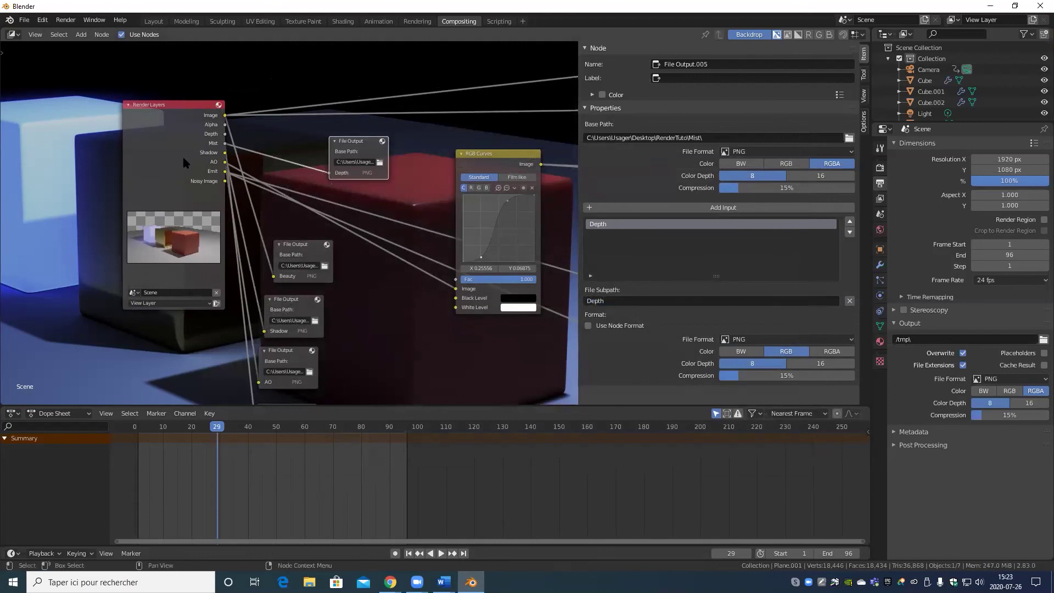
Step: Accept the Depth folder as that File Output node's base path and link the Render Layers Depth output to it
click(381, 164)
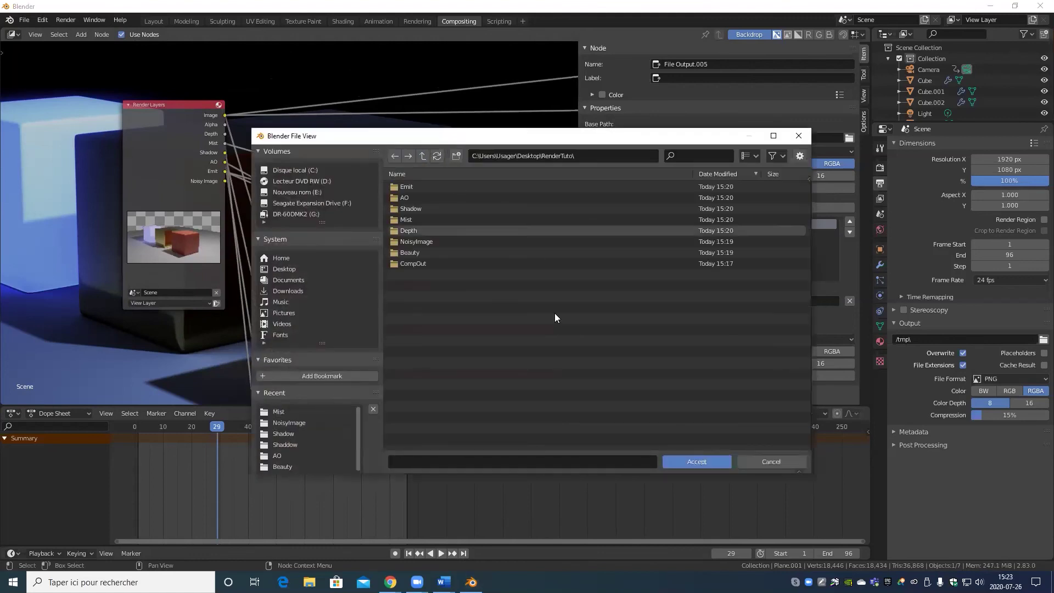
click(418, 230)
click(713, 466)
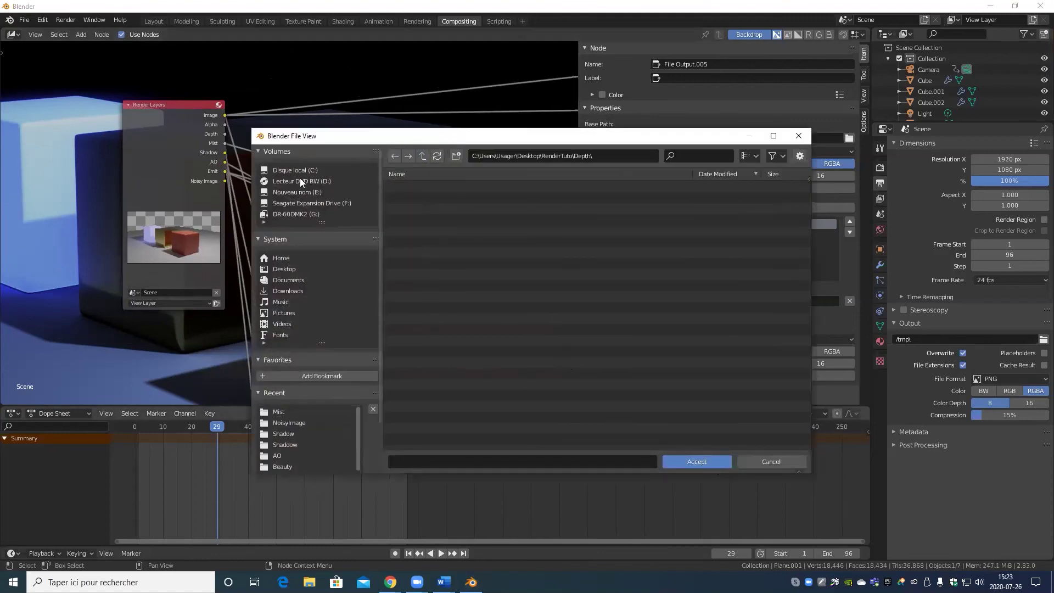
click(697, 461)
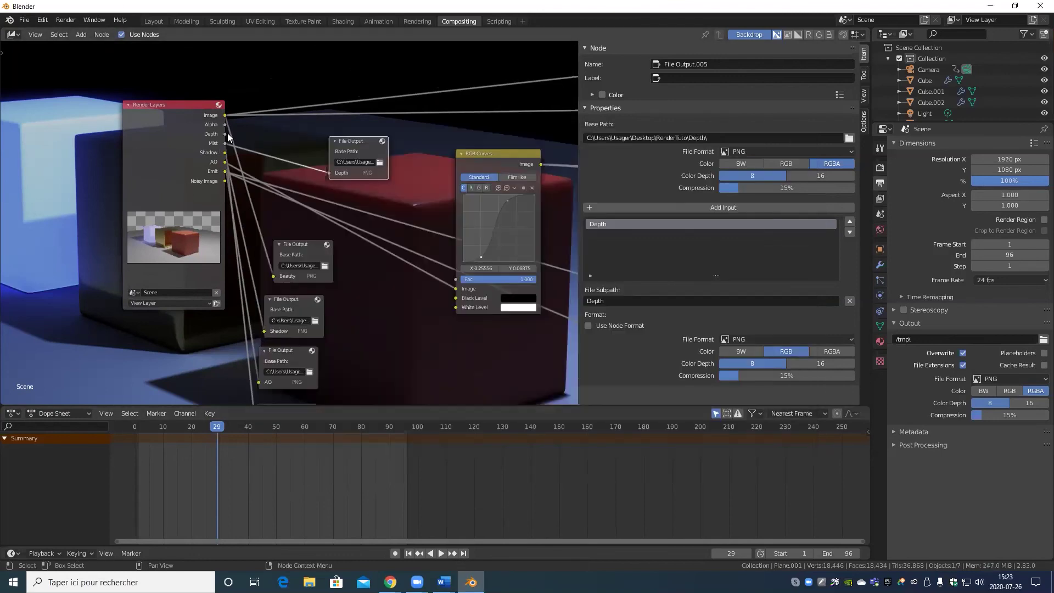
drag(233, 138, 328, 173)
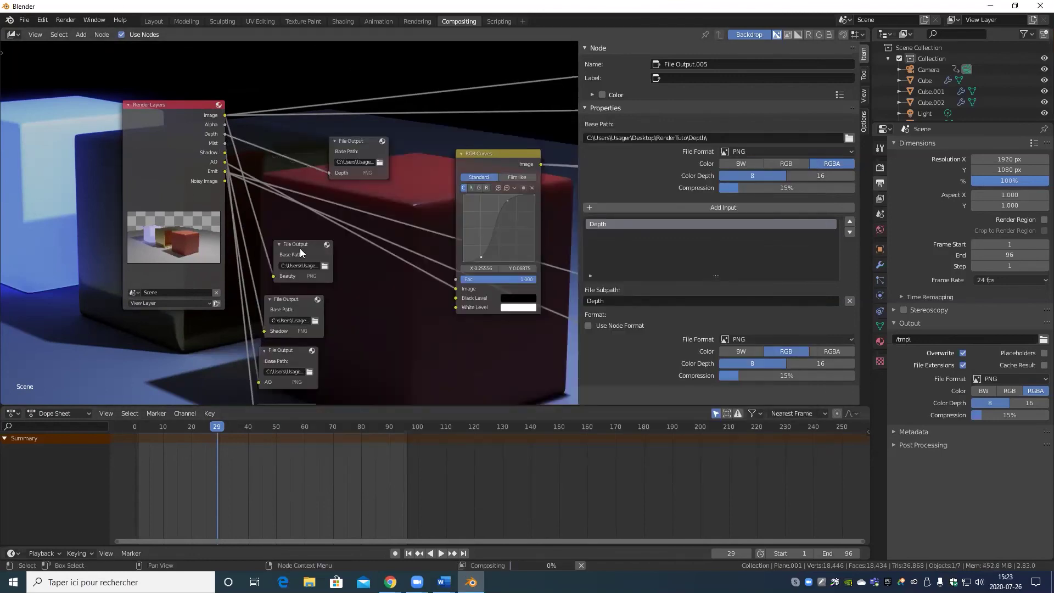
Step: Nudge the Depth File Output node and move the Beauty File Output node above it
middle_drag(301, 244, 290, 233)
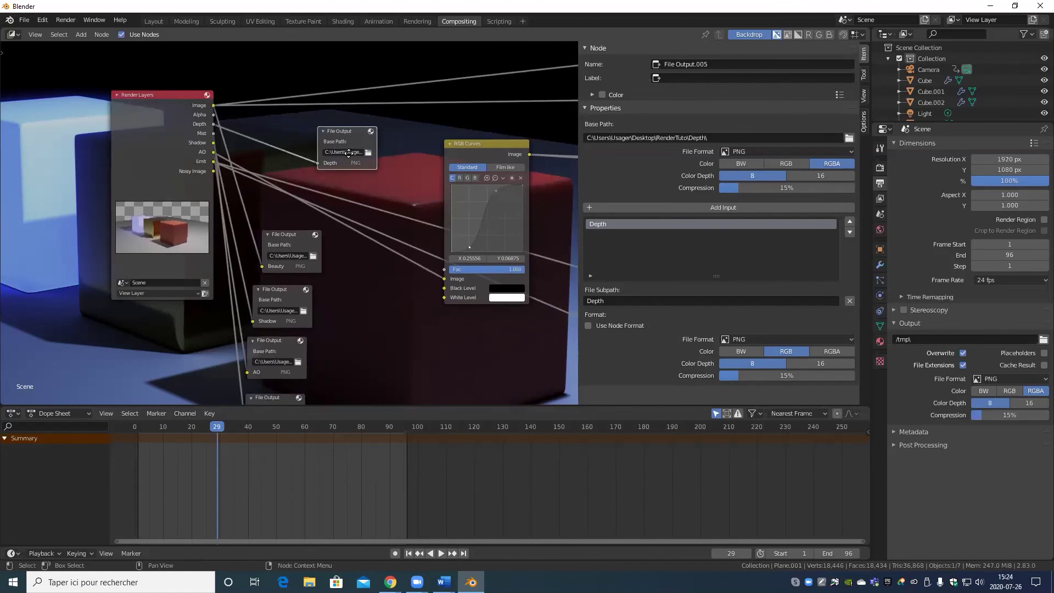
key(g)
key(Escape)
click(296, 232)
key(g)
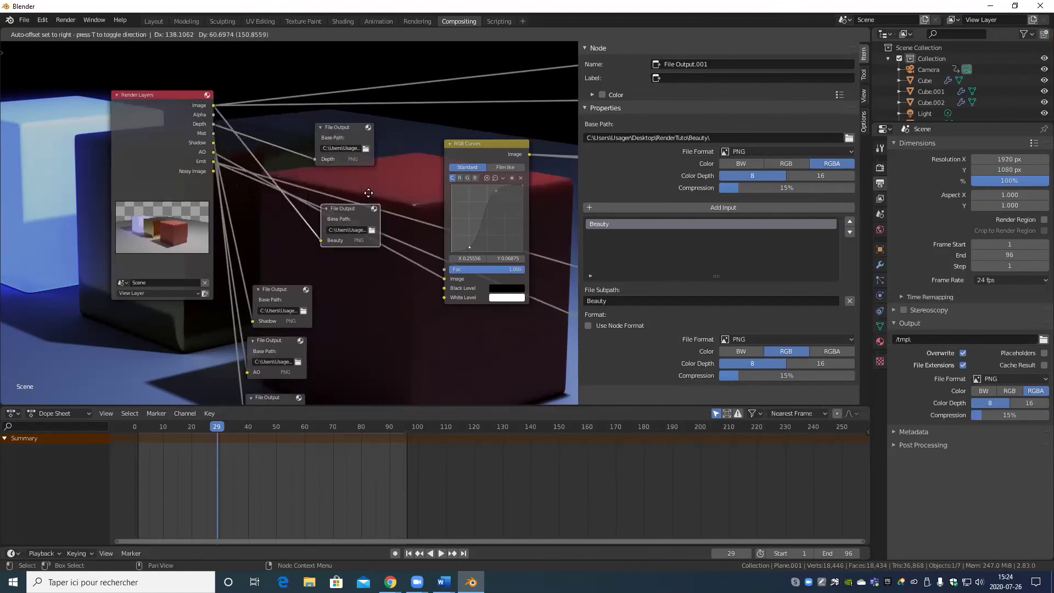
click(447, 493)
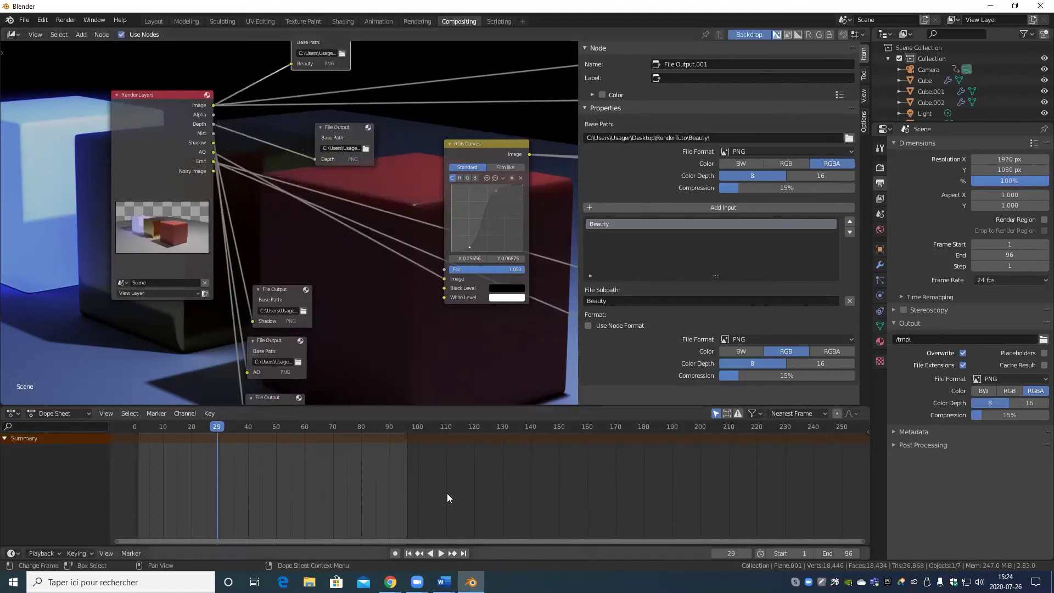
Step: Move the Shadow File Output node below the first RGB Curves node and the AO node up beneath Depth
click(284, 293)
key(g)
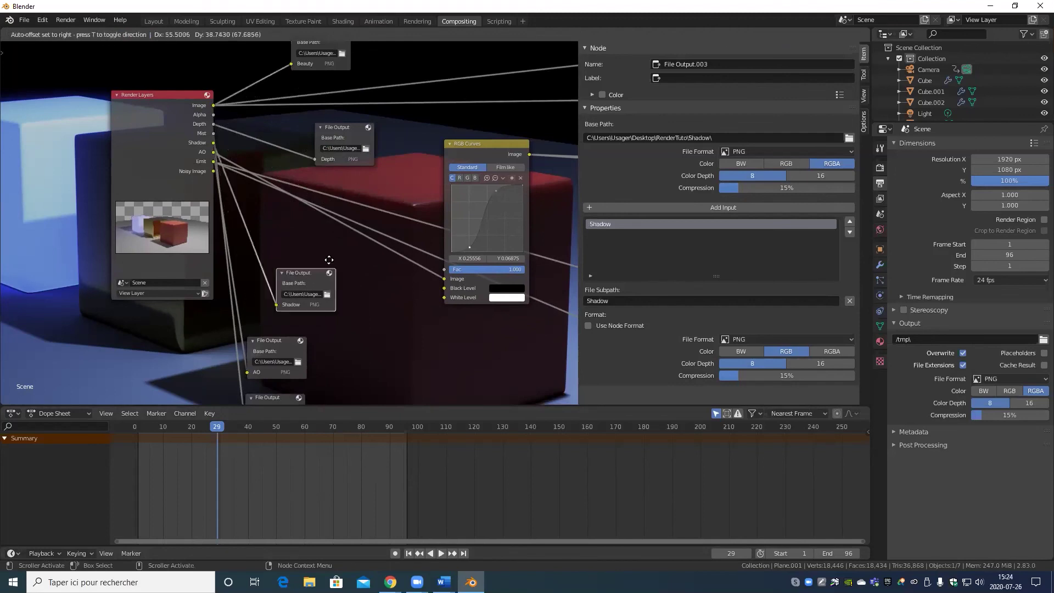
click(395, 337)
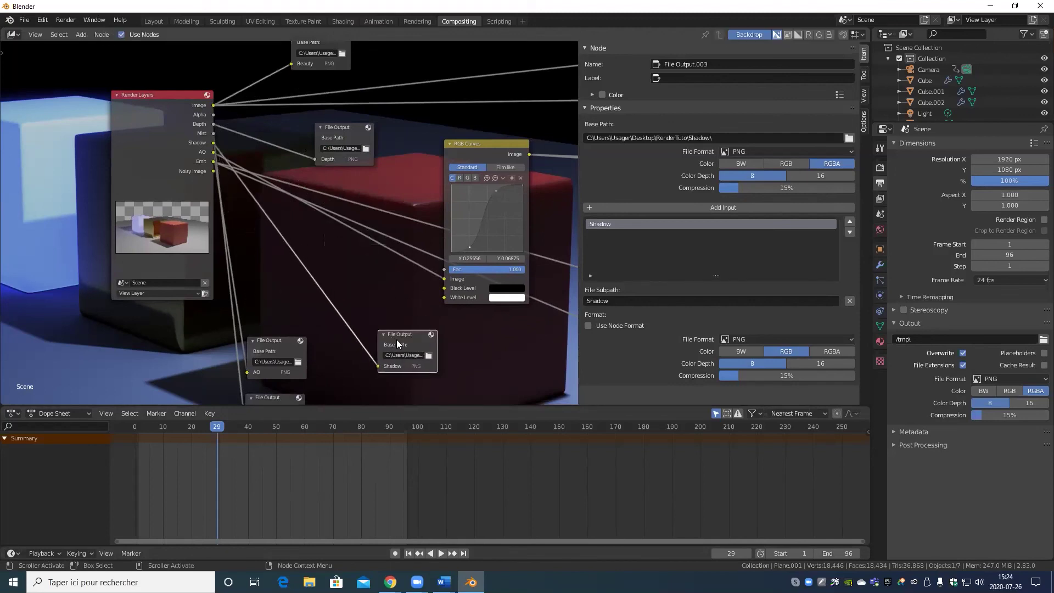
click(293, 347)
key(g)
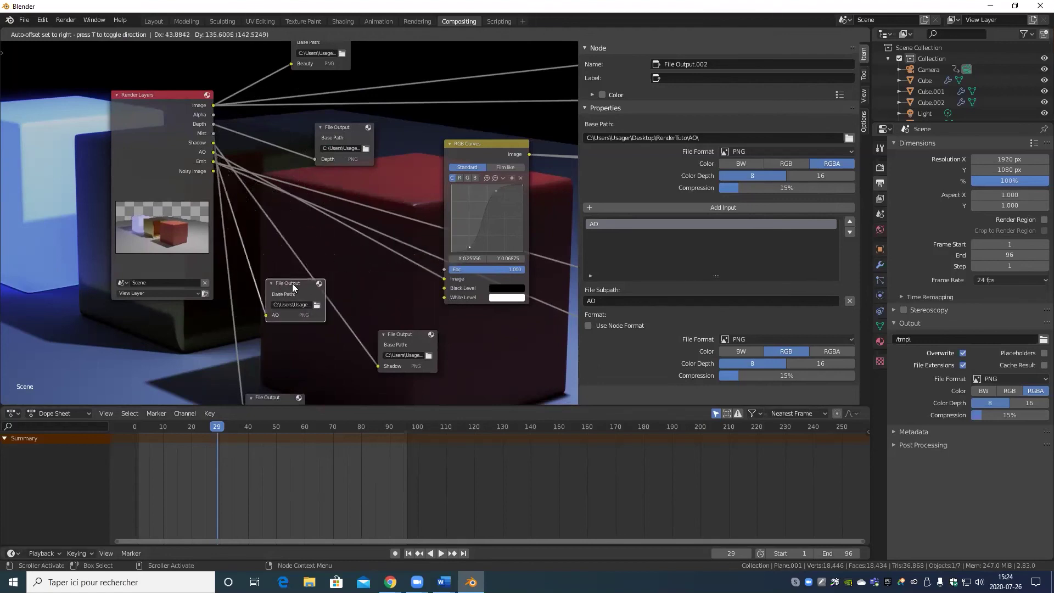
click(352, 283)
Step: Move the Mist File Output node up, just below the AO File Output node
scroll(309, 312, down, 5)
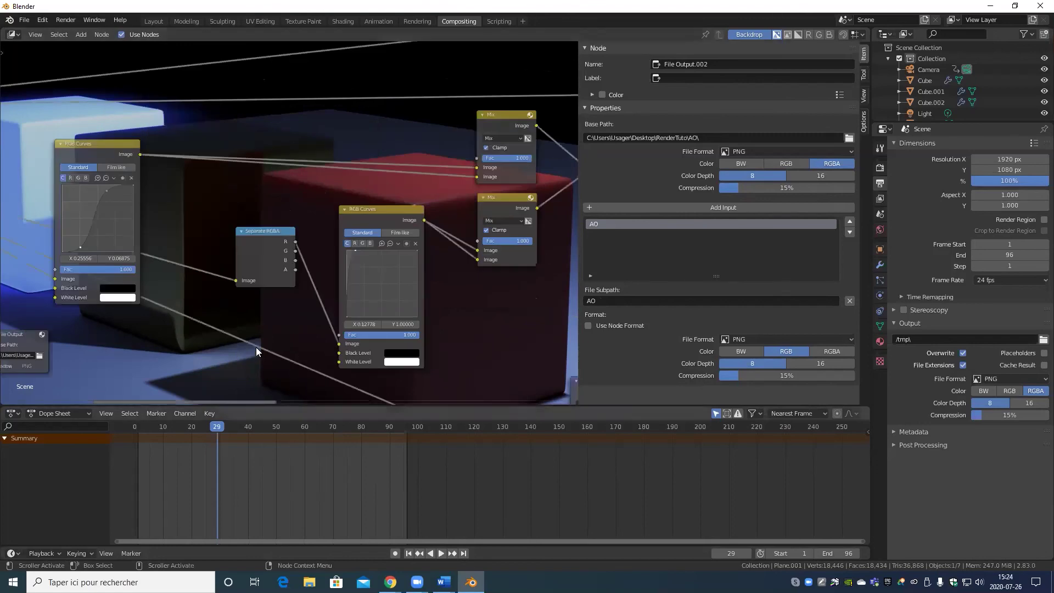
middle_drag(283, 382, 269, 389)
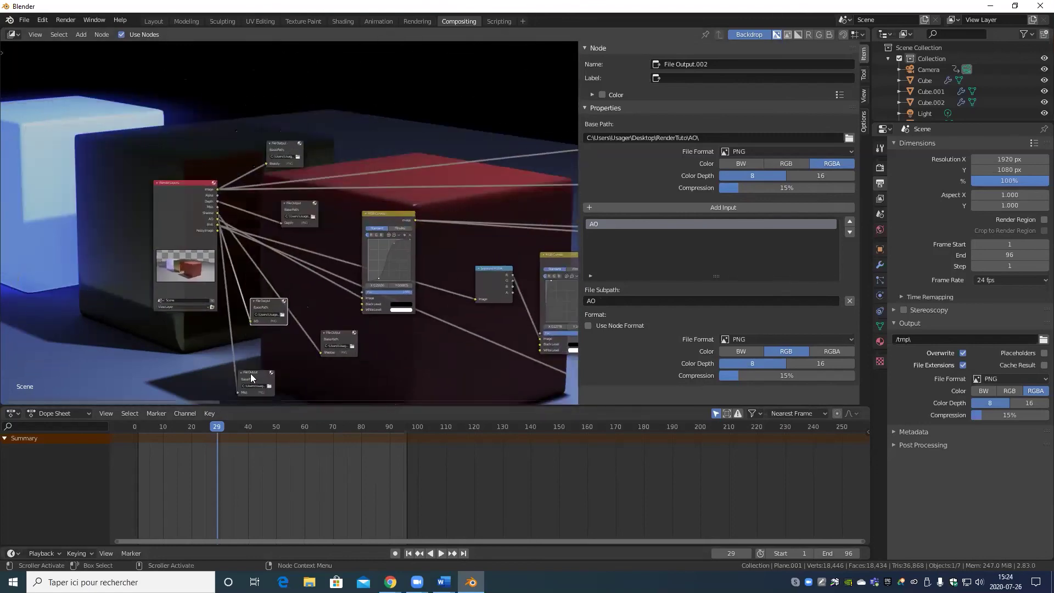
click(254, 379)
key(g)
click(269, 360)
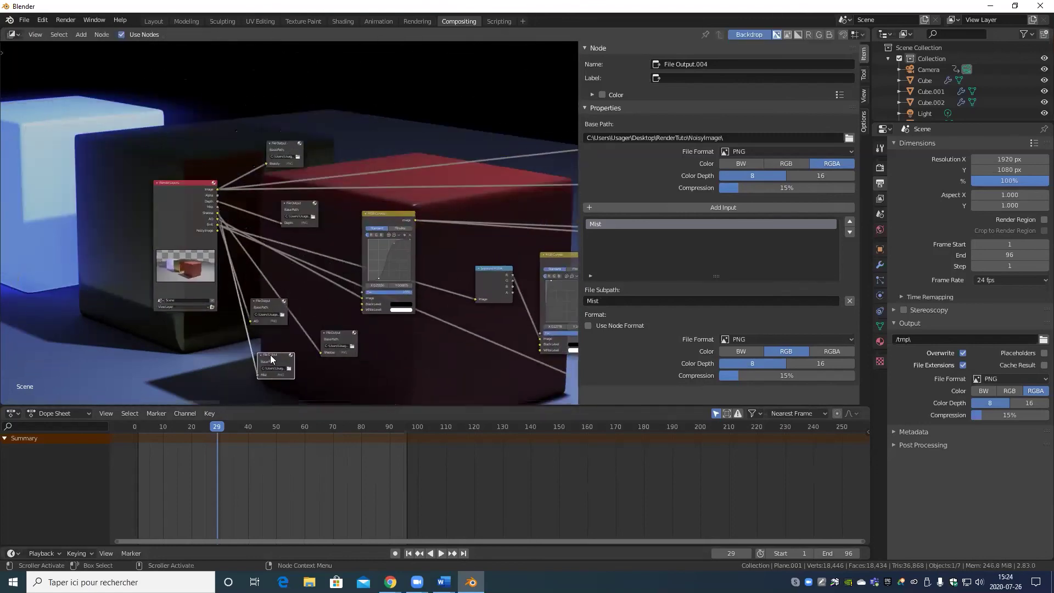
Step: Duplicate the Mist File Output node and place the copy below the Render Layers node
scroll(272, 342, up, 4)
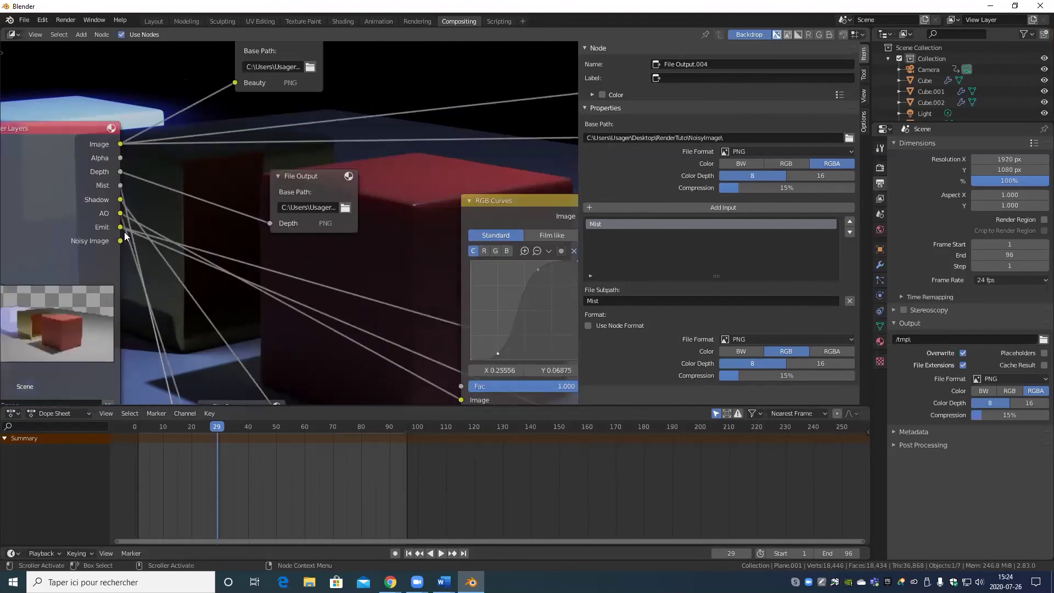
scroll(148, 269, down, 3)
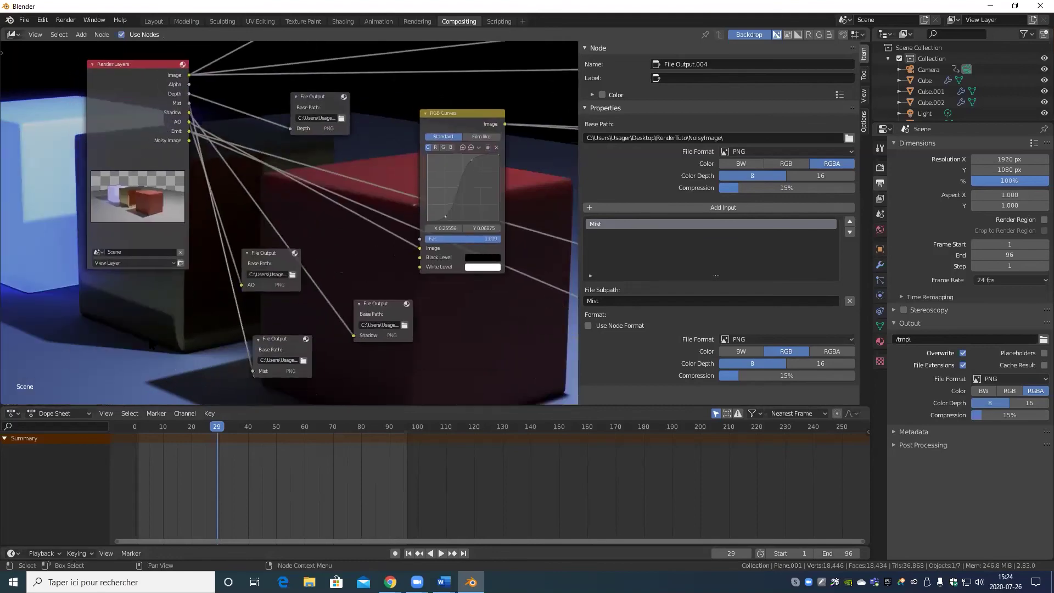
key(shift+d)
click(174, 340)
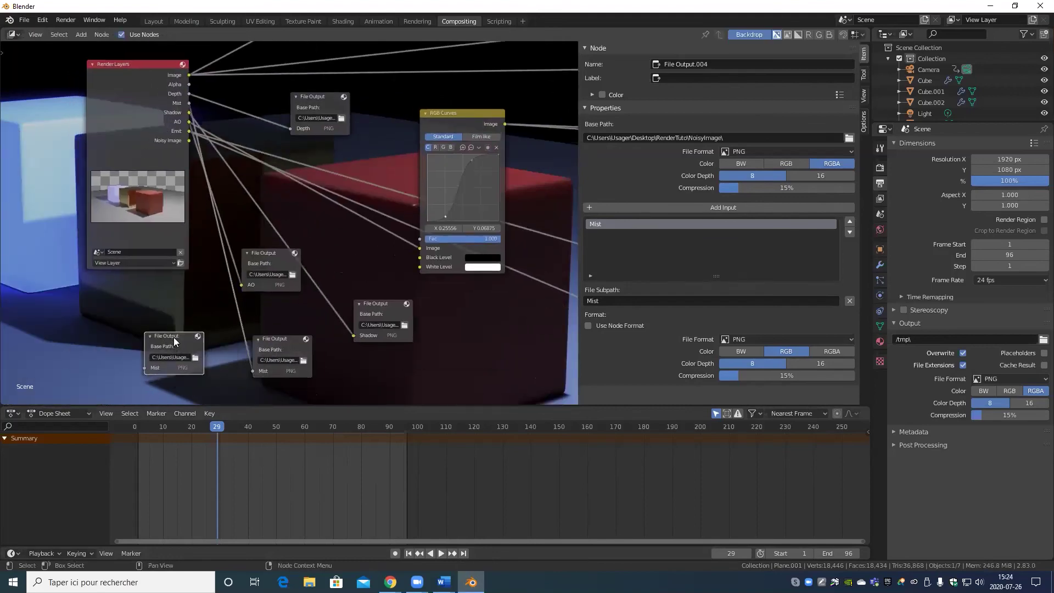
Step: Rename the duplicated Mist File Output node's file subpath to NoisyImage
click(636, 302)
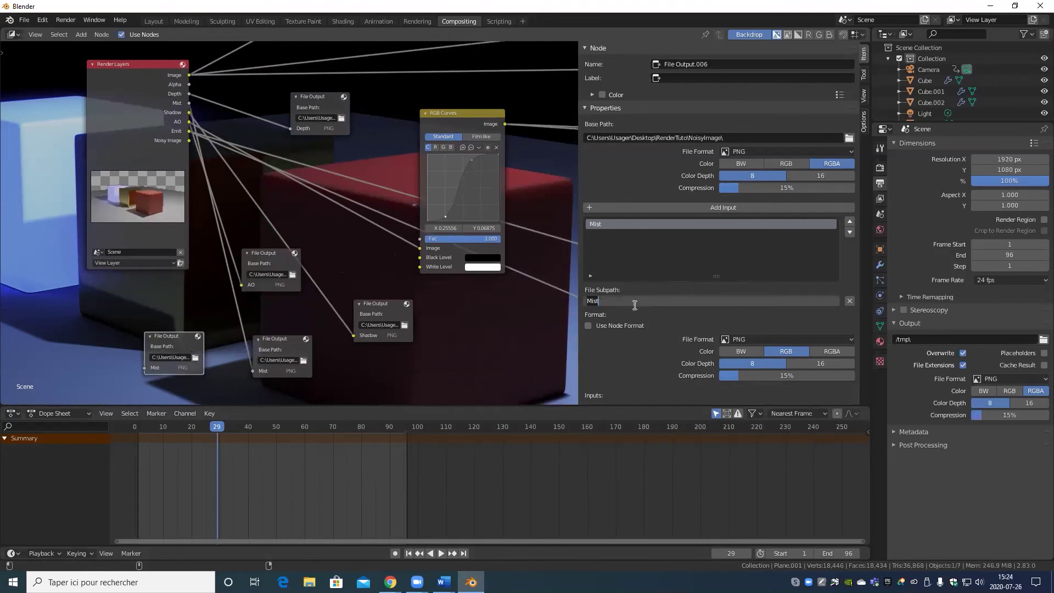
text(NoisyImage)
key(Return)
Step: Set the new File Output node's base path to the RenderTuto\NoisyImage folder and link the Noisy Image pass to it, placing it below RGB Curves
click(195, 357)
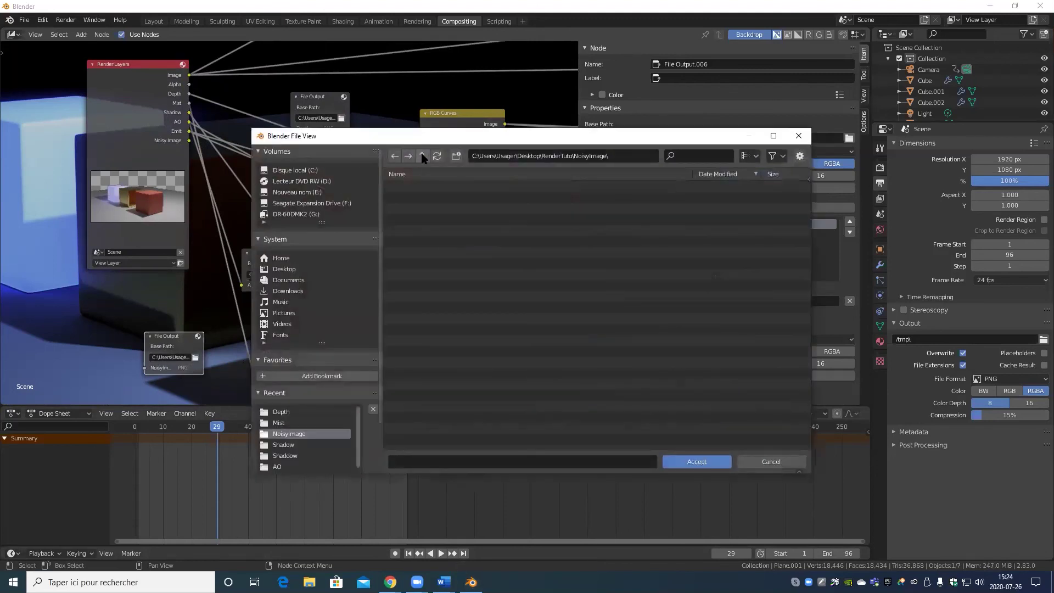
click(423, 156)
click(418, 242)
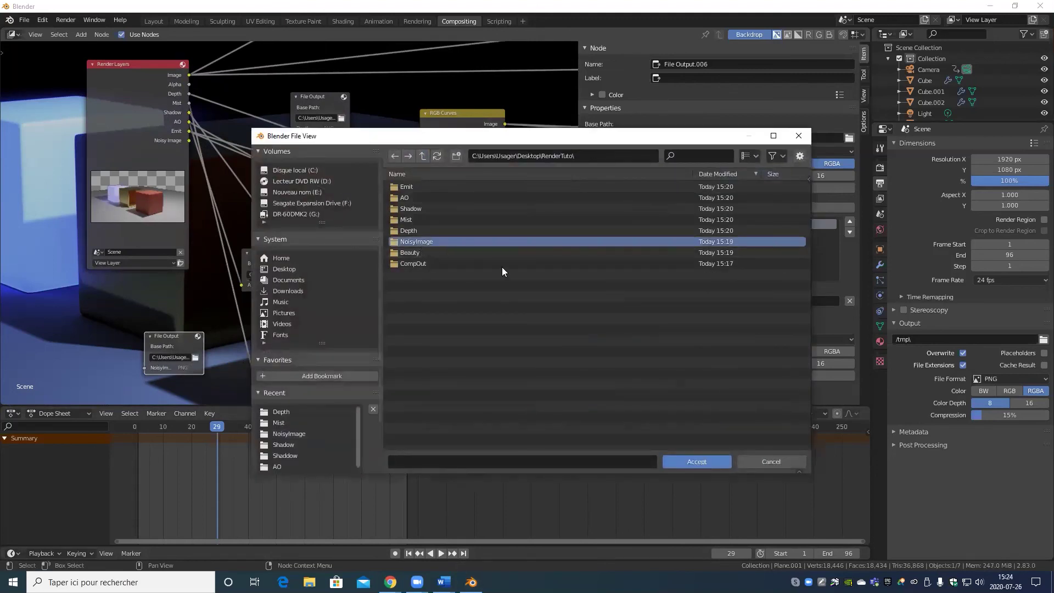
click(708, 463)
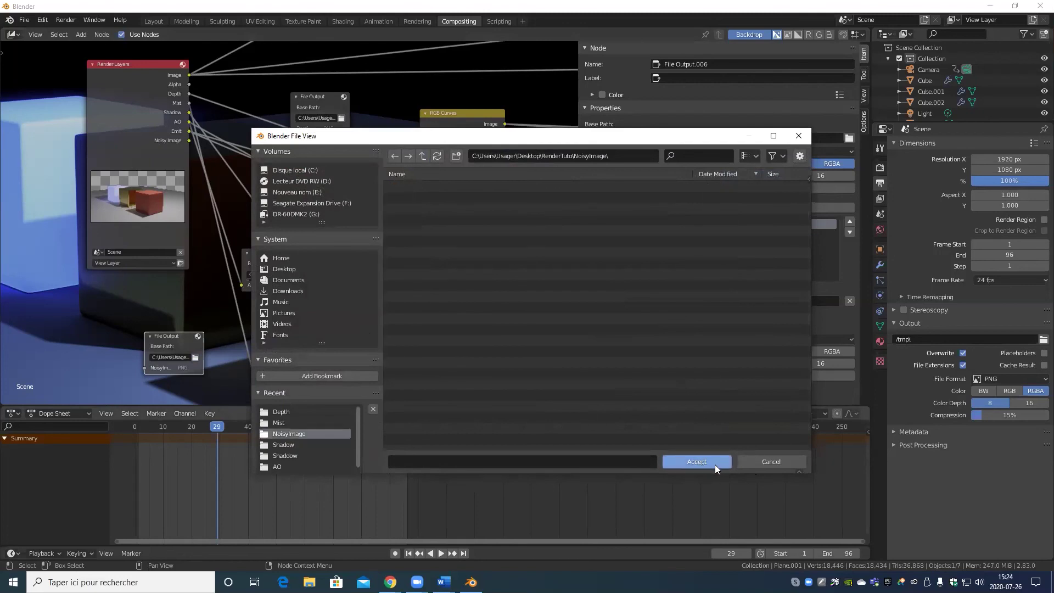
click(715, 465)
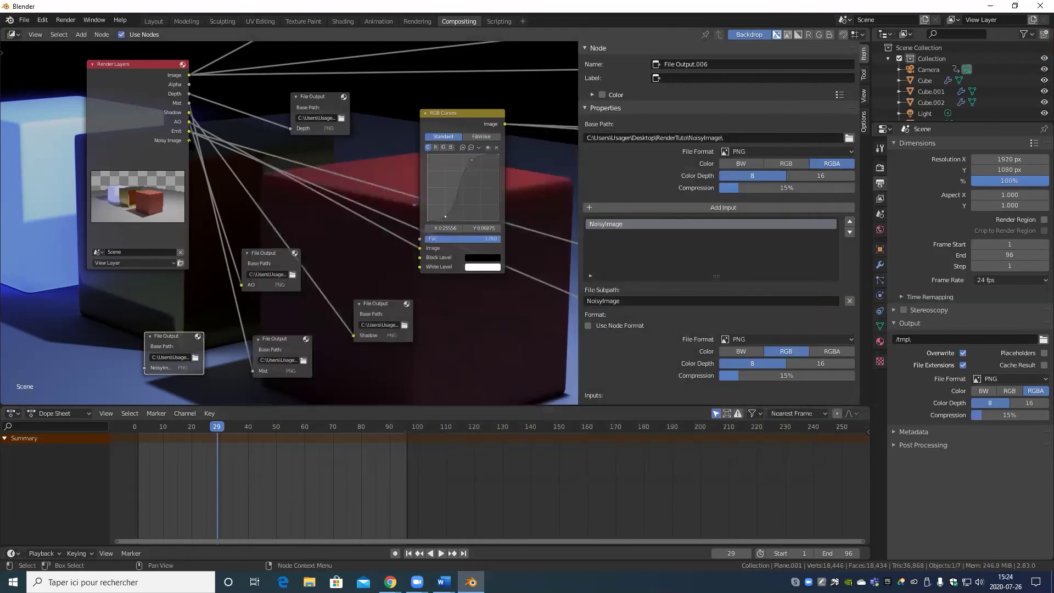
drag(189, 140, 482, 297)
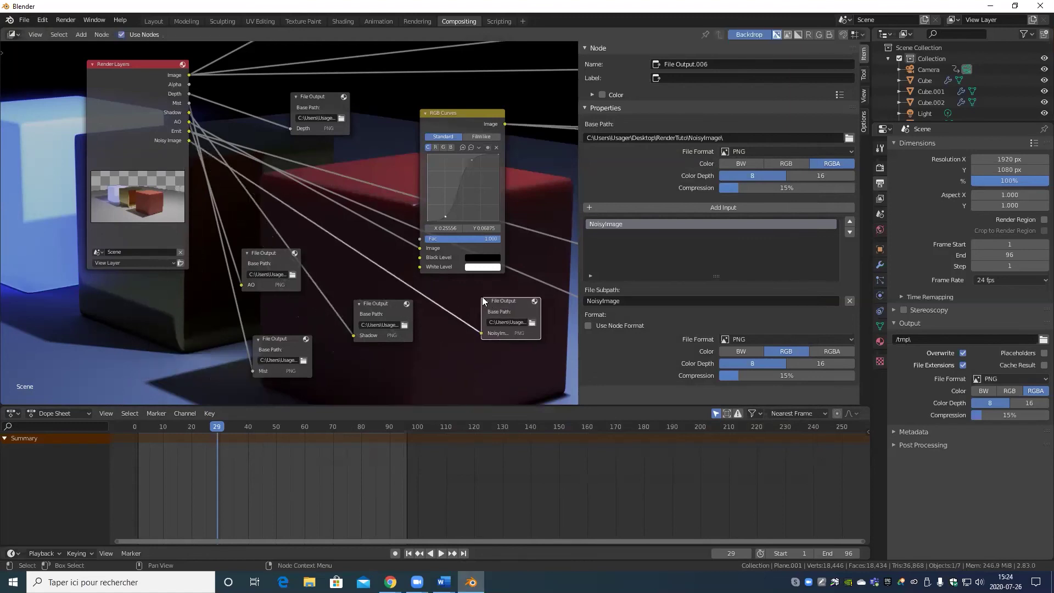
Step: Review the whole compositing node tree, from the pass File Output nodes to the Viewer, Composite and final File Output nodes
scroll(446, 329, down, 4)
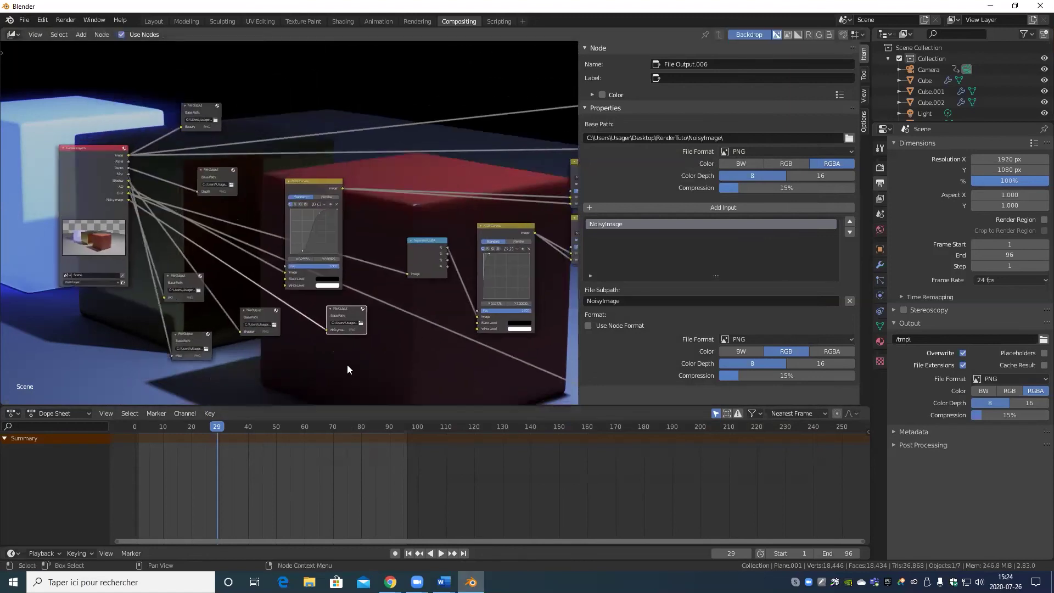
ctrl+scroll(294, 358, down, 5)
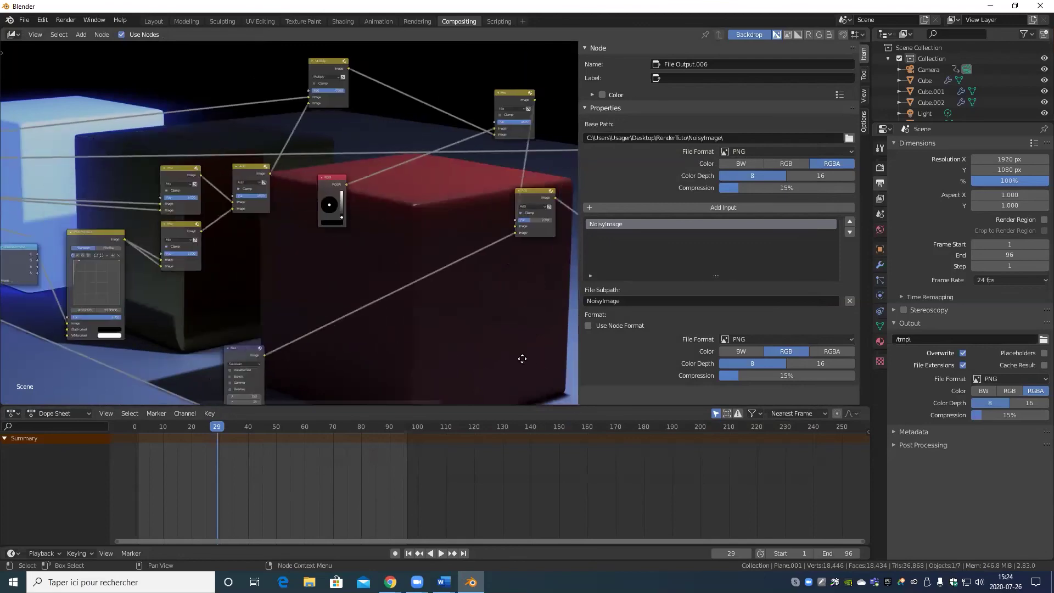
ctrl+scroll(270, 234, down, 6)
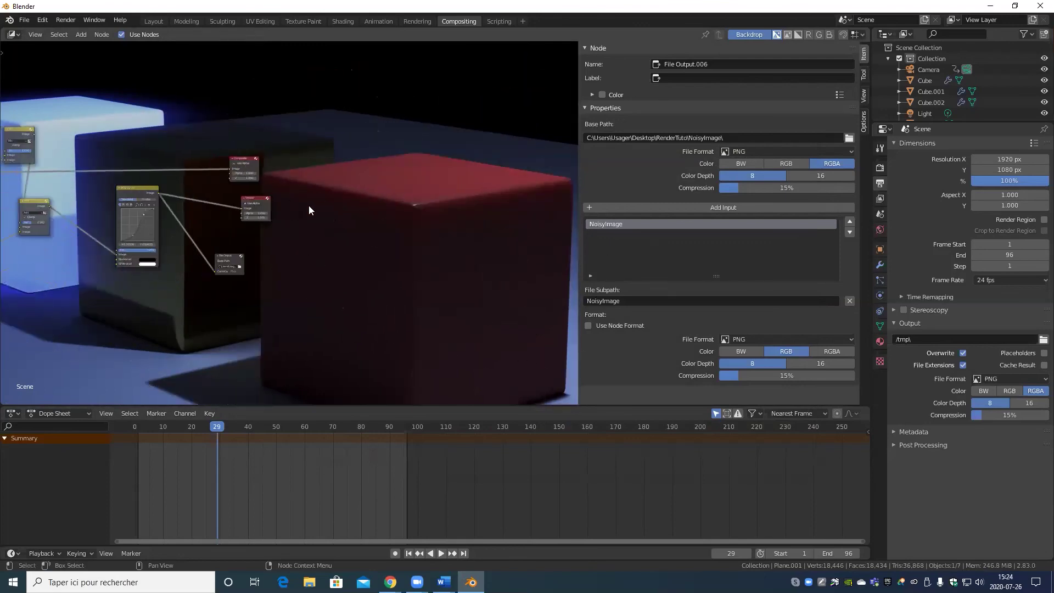
scroll(268, 235, up, 3)
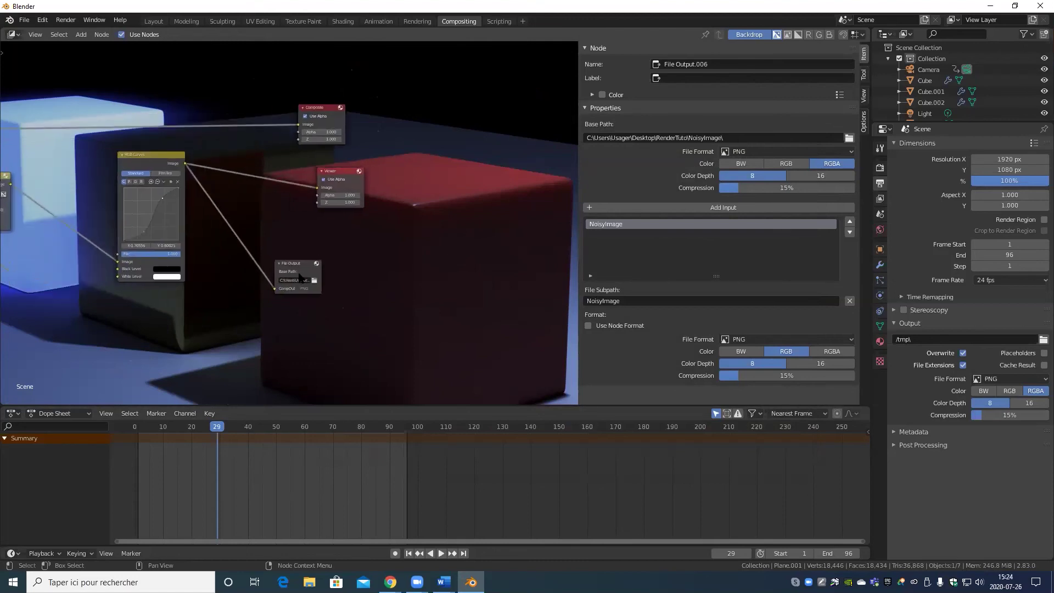
click(327, 181)
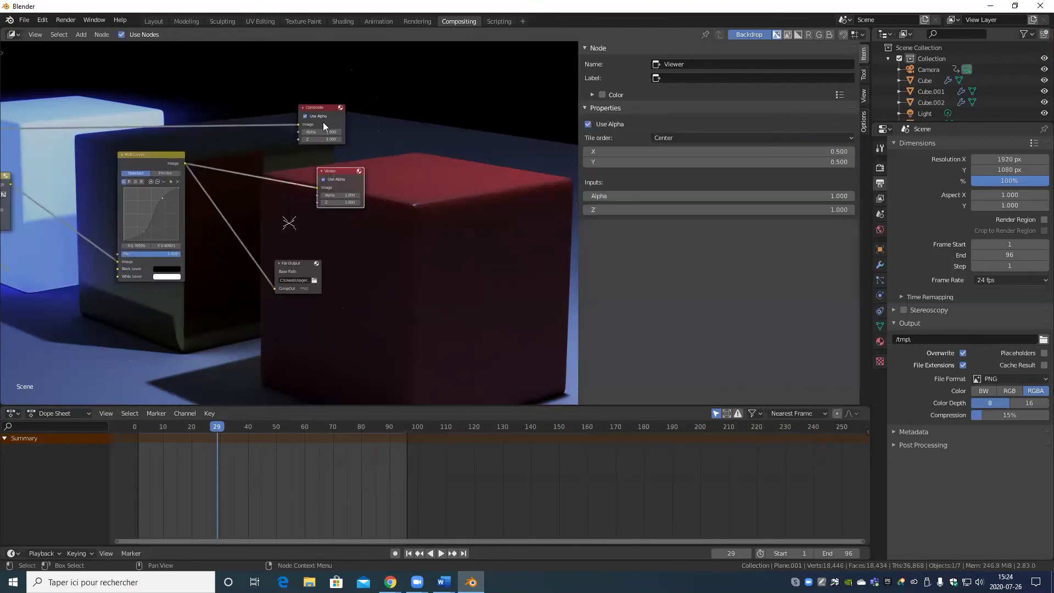
click(321, 107)
scroll(344, 248, down, 2)
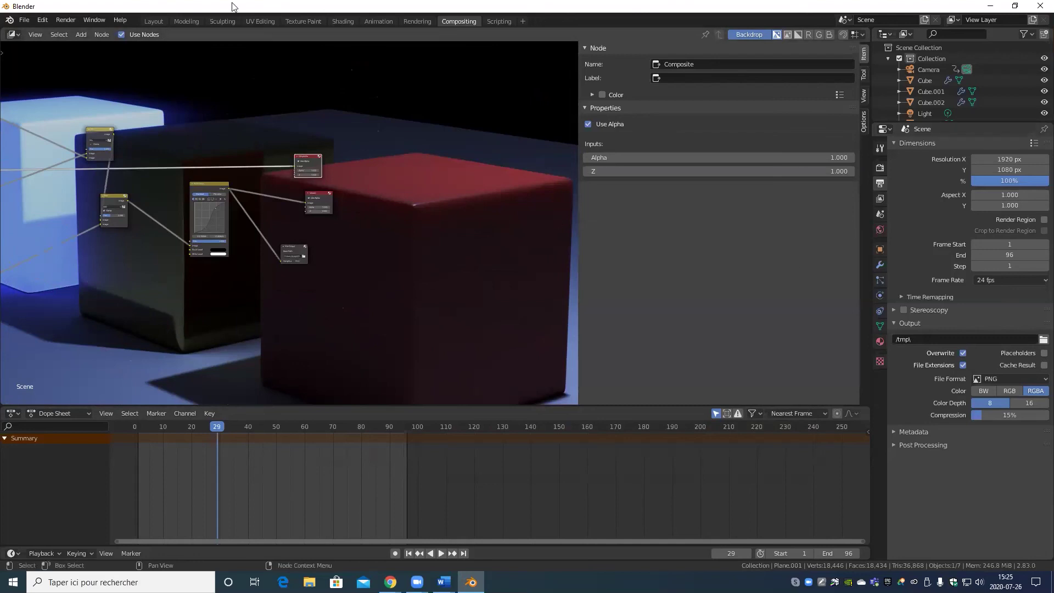
scroll(269, 151, down, 6)
middle_drag(158, 232, 473, 253)
scroll(204, 233, up, 2)
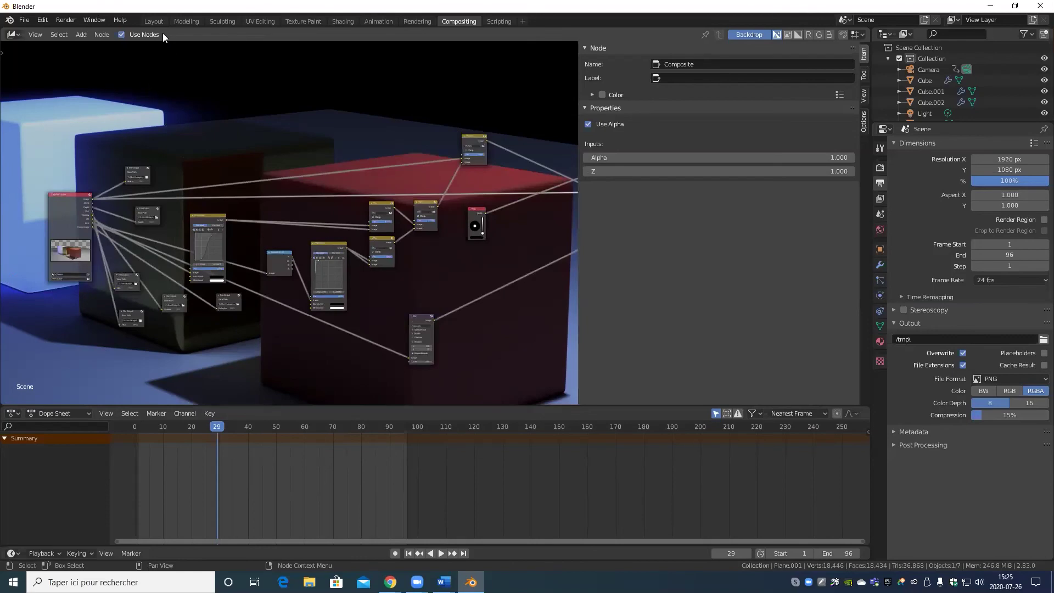
Step: Preview the camera animation in the Layout workspace, stopping at frame 58 to check the background behind the cubes
click(149, 21)
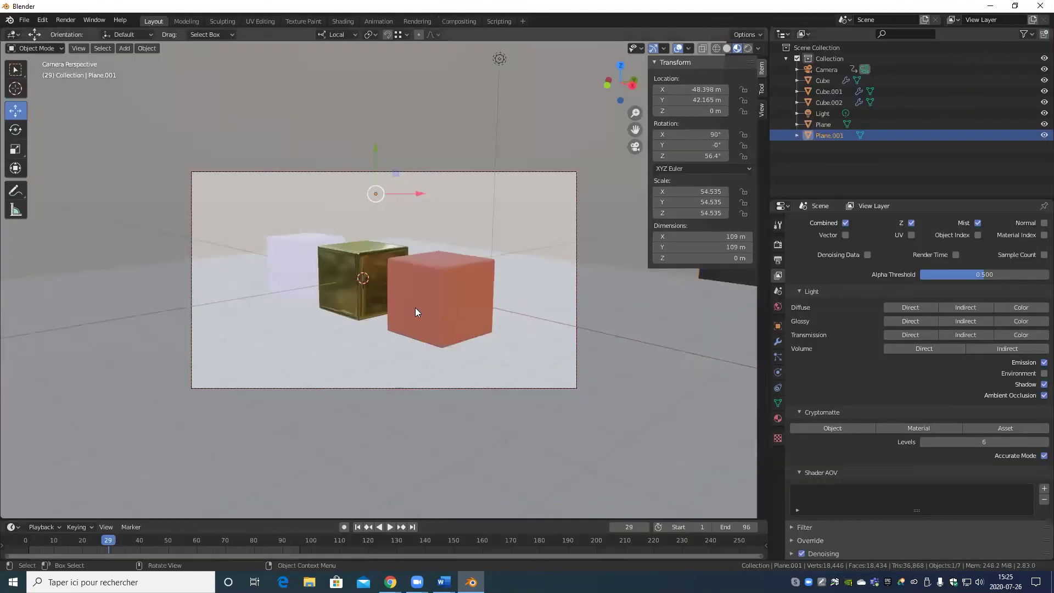
drag(156, 544, 296, 540)
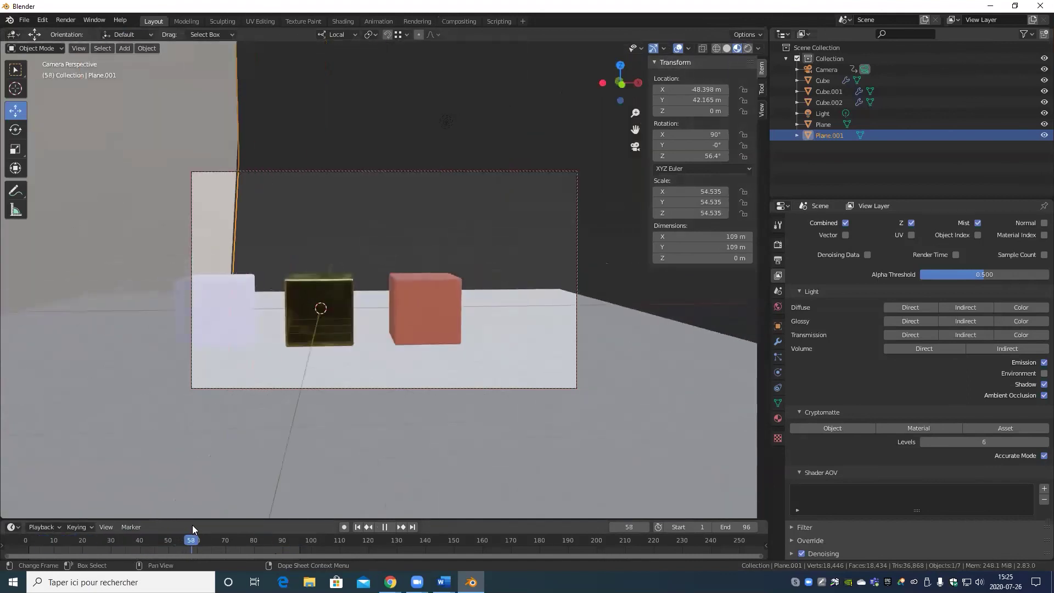
key(space)
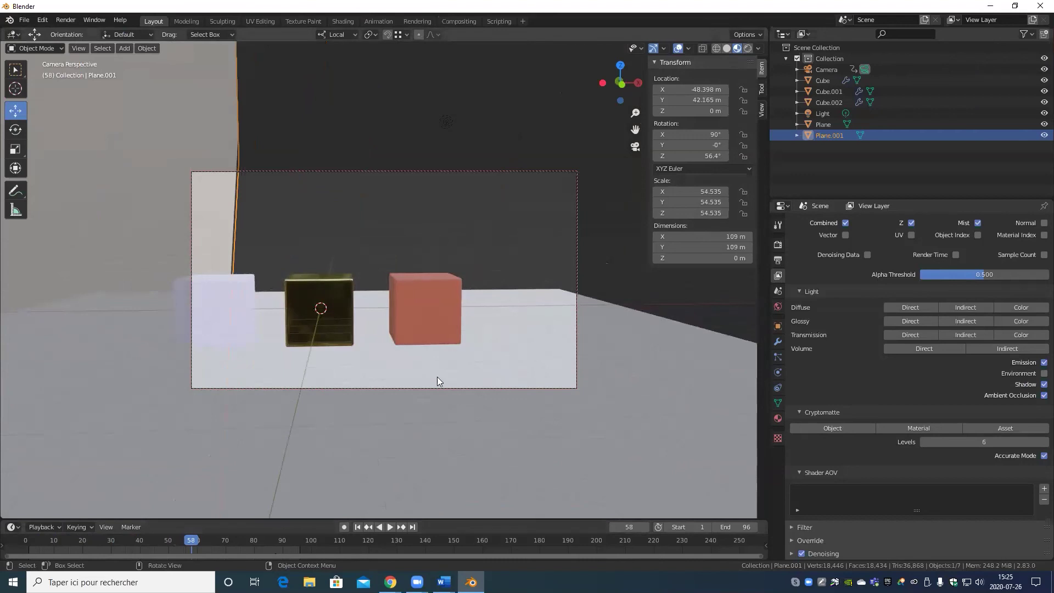
Step: Duplicate the upright backdrop plane and move the copy about 119 m along X and 68 m along Y
key(KP_0)
middle_drag(437, 377, 396, 162)
key(shift+d)
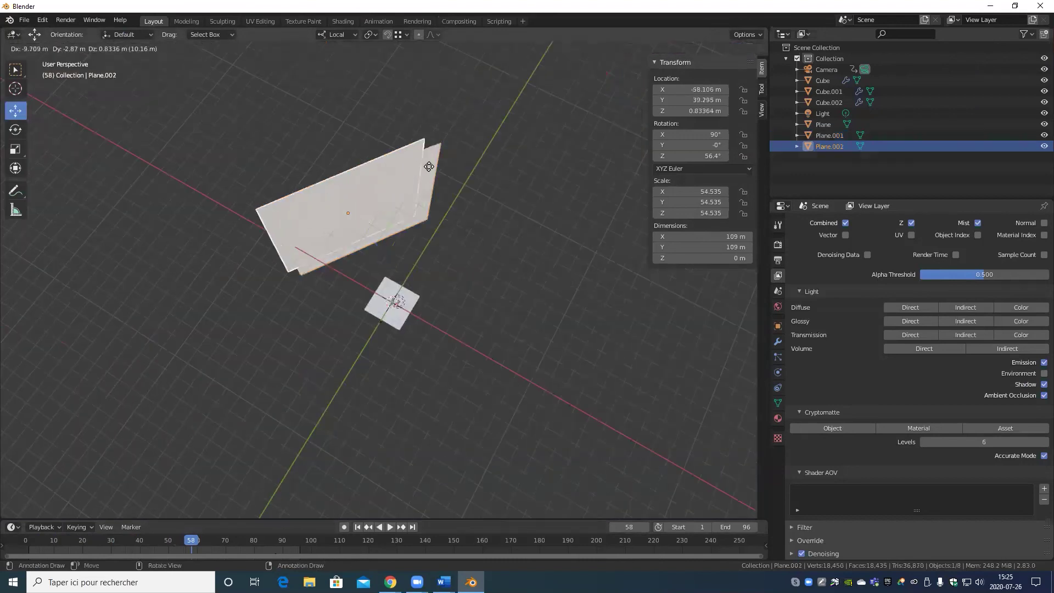
click(612, 193)
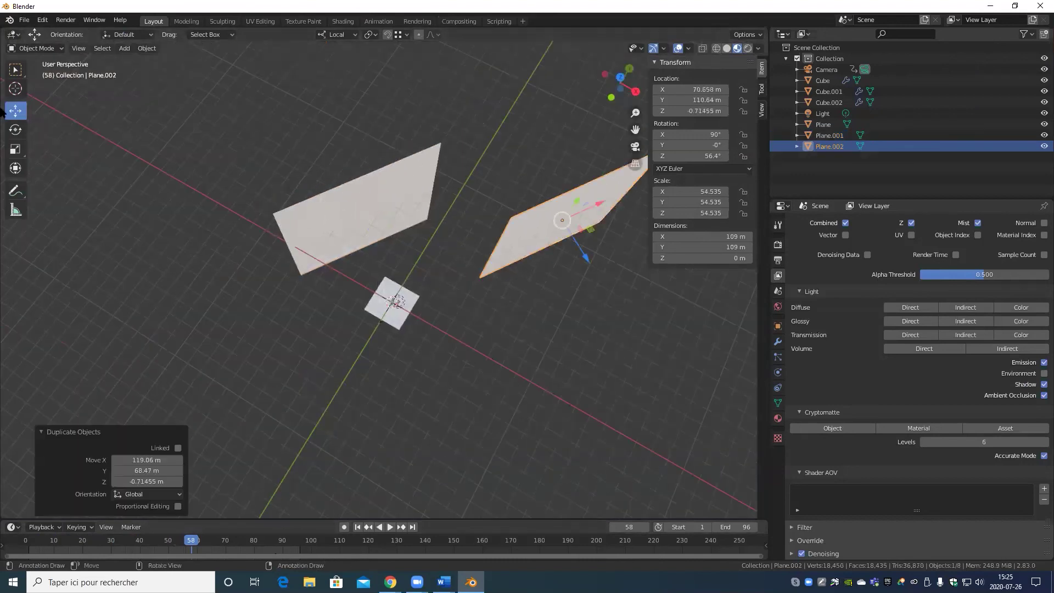
Step: Rotate the copied backdrop plane about -92.6° around its local Y axis and scale it up about 3.975 times
key(shift+space)
key(r)
drag(561, 260, 505, 213)
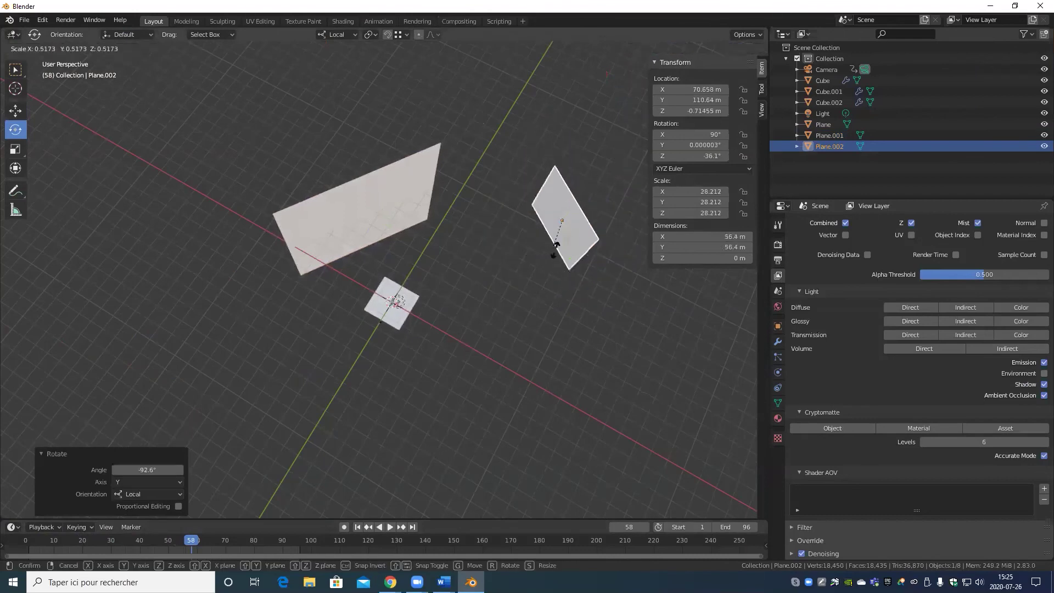
key(s)
click(439, 490)
Step: Check the enlarged backdrop through the camera at frames 41 and 68 and from above for gaps in its coverage
key(KP_0)
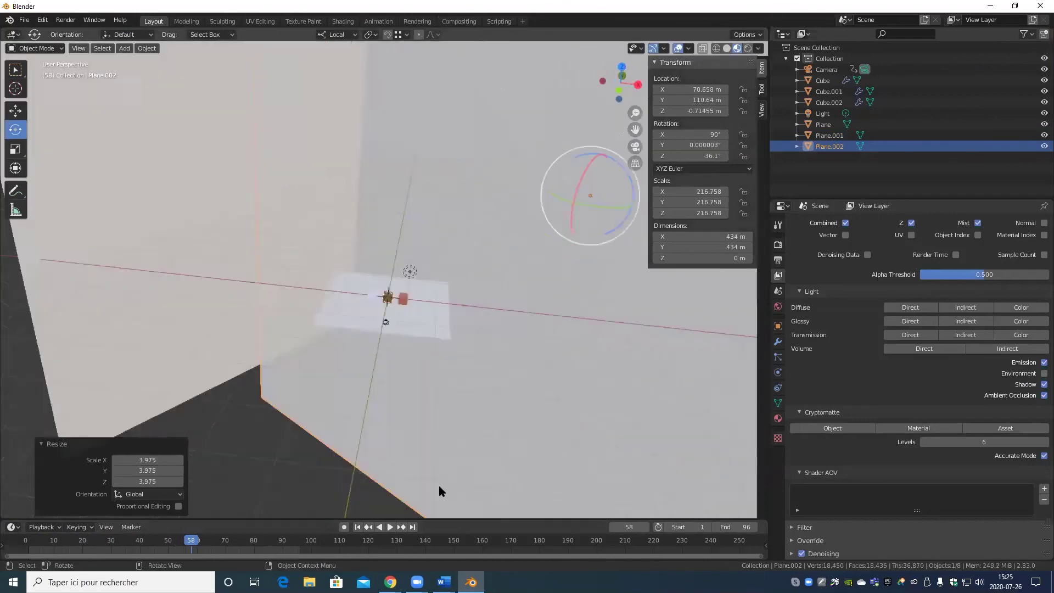
scroll(333, 313, down, 5)
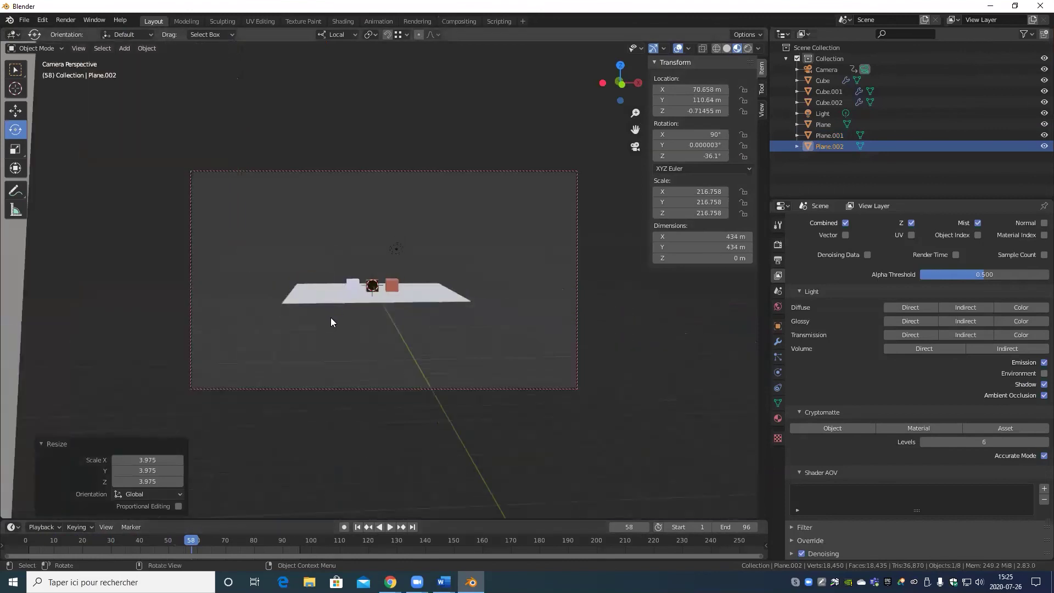
click(143, 543)
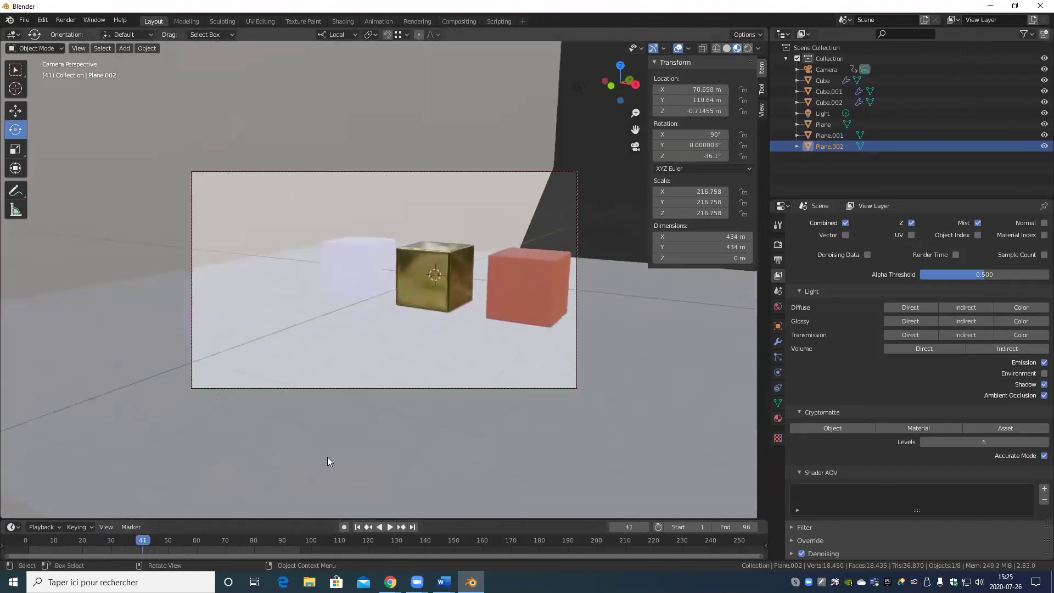
scroll(341, 456, up, 3)
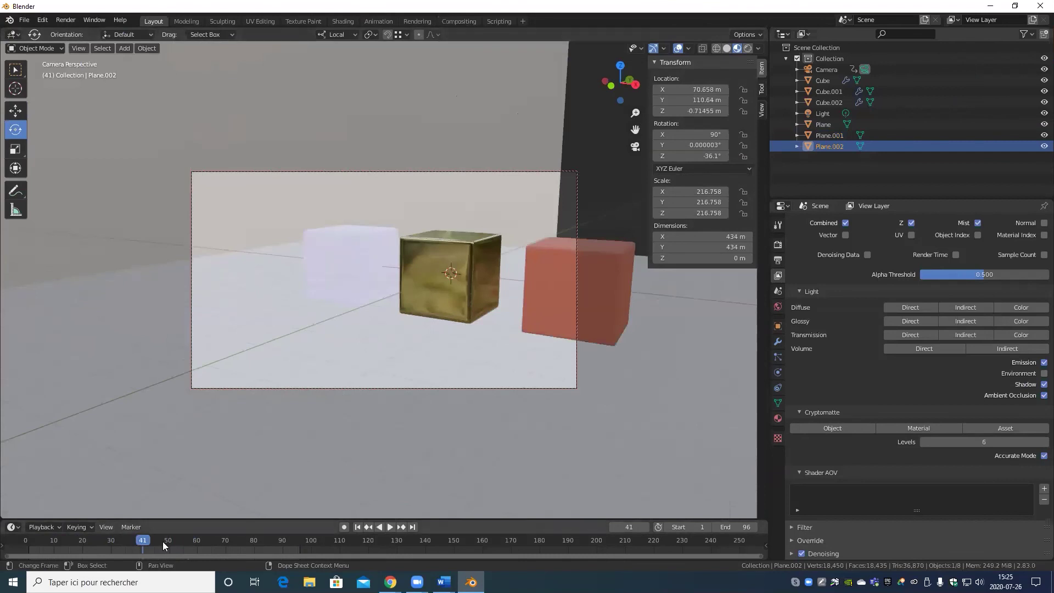
drag(154, 542, 219, 542)
key(KP_Decimal)
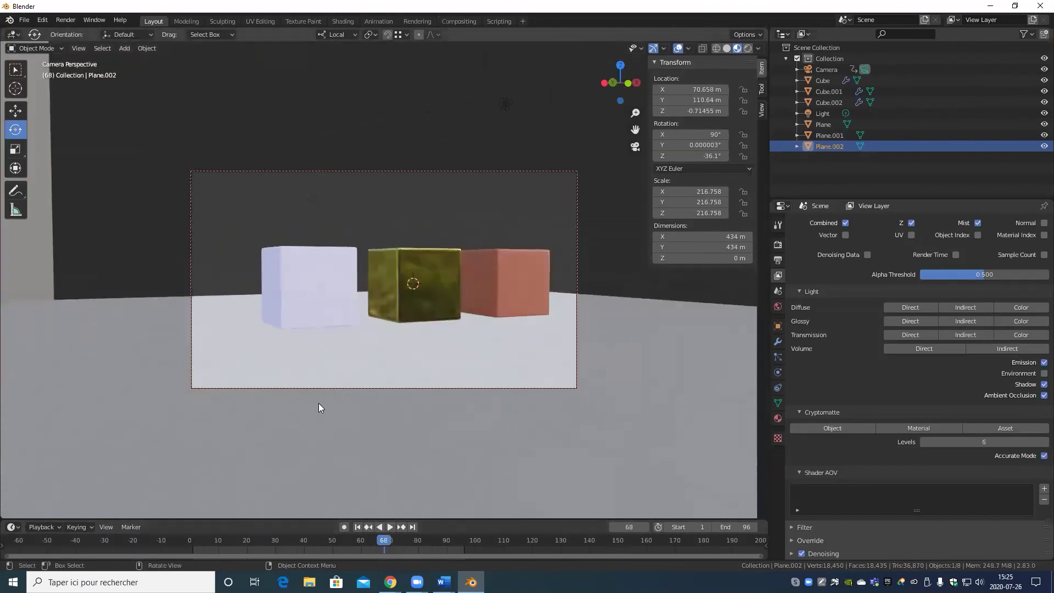
middle_drag(319, 406, 515, 245)
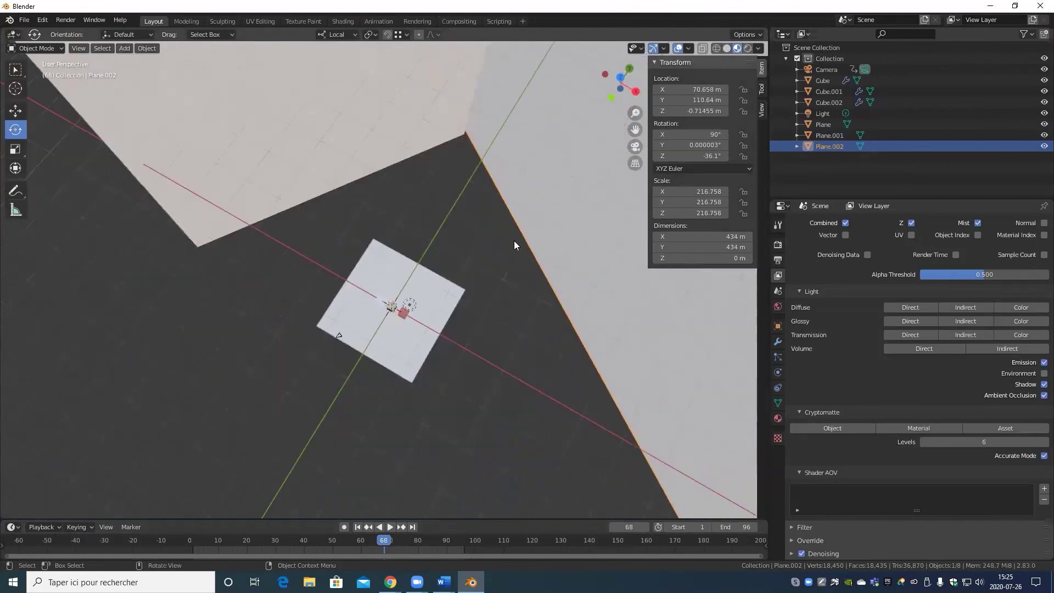
middle_drag(454, 384, 490, 244)
key(KP_0)
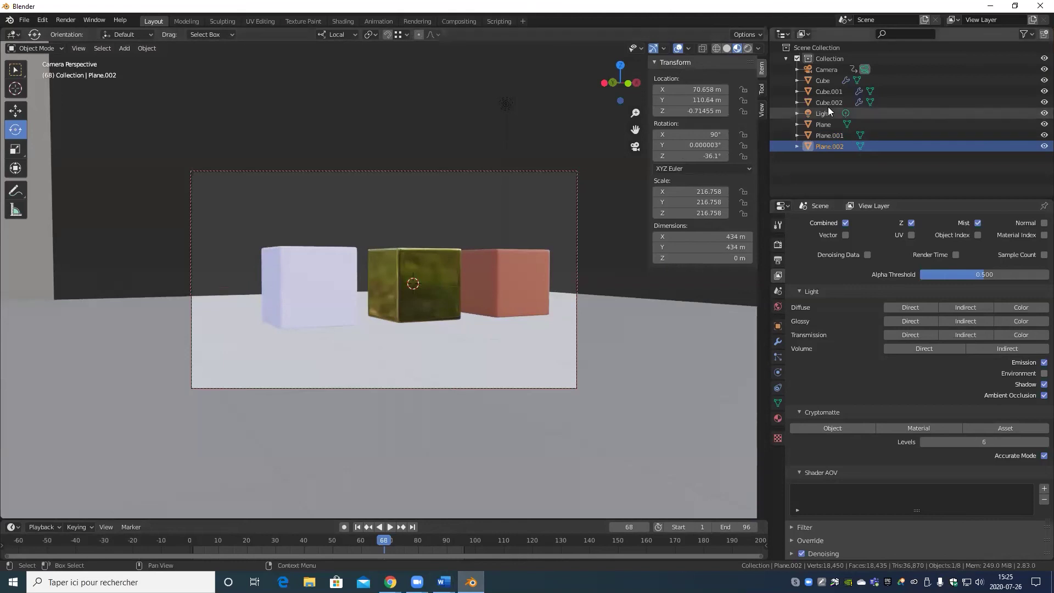
Step: Set the camera's clip end distance to 1000 m
click(826, 69)
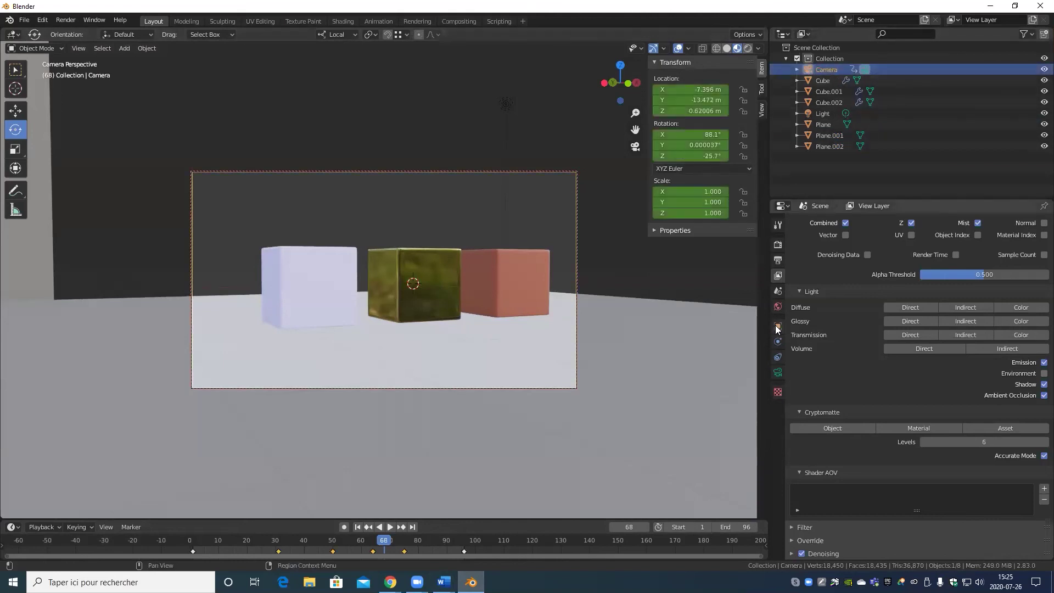
click(778, 372)
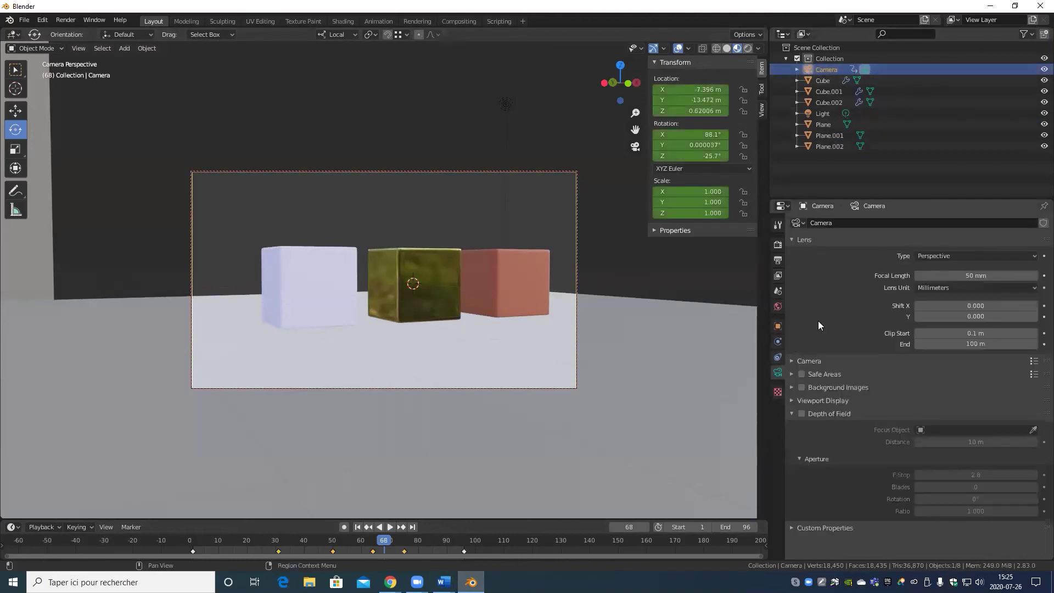
click(975, 344)
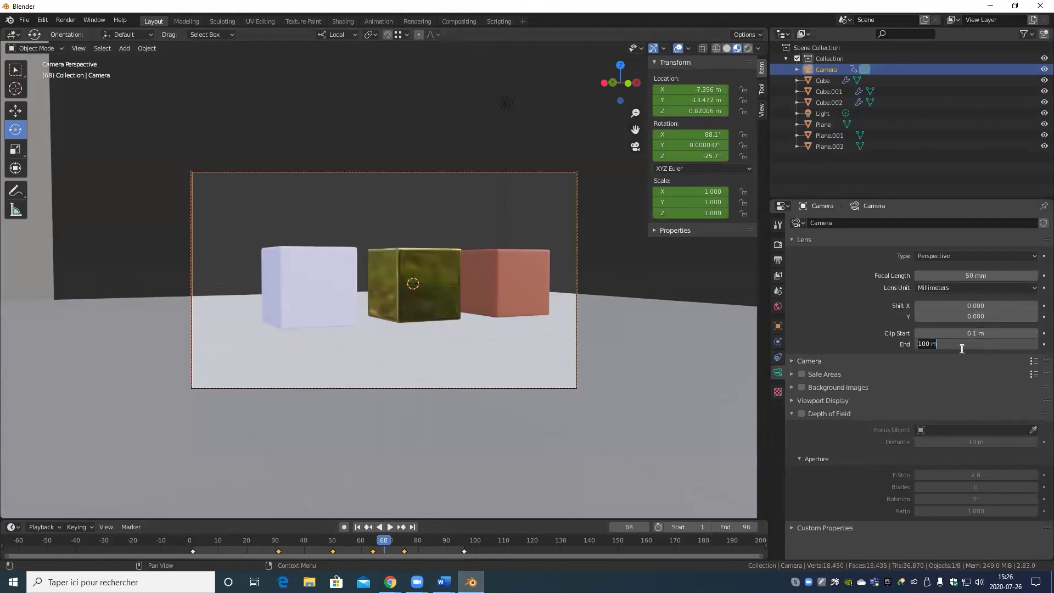
click(927, 344)
text(0)
key(Return)
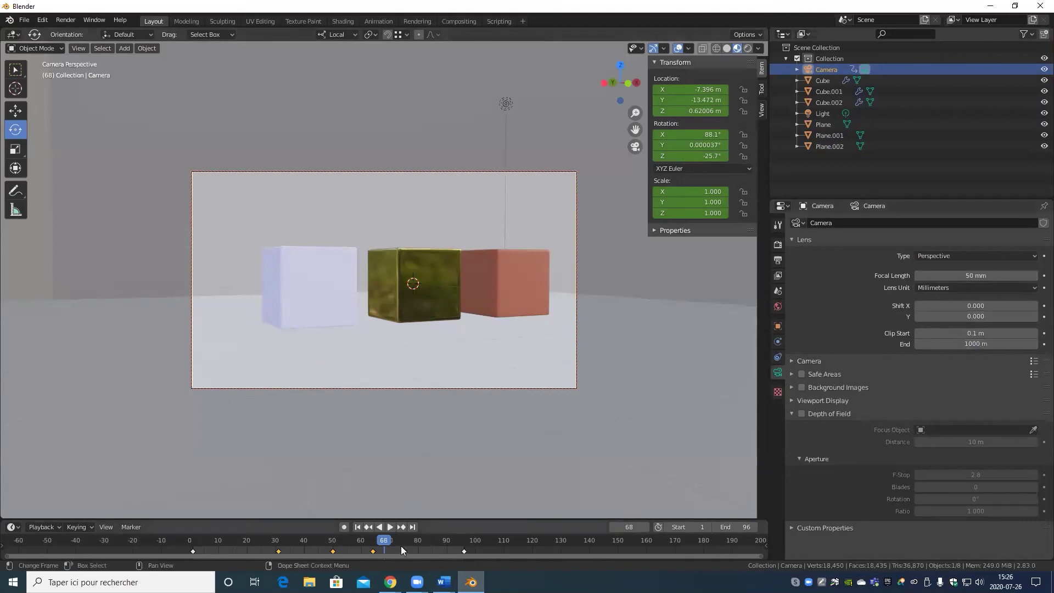
Step: Scrub the camera animation to frame 81, and check the scene's output settings and enabled view layer passes
drag(337, 543, 422, 557)
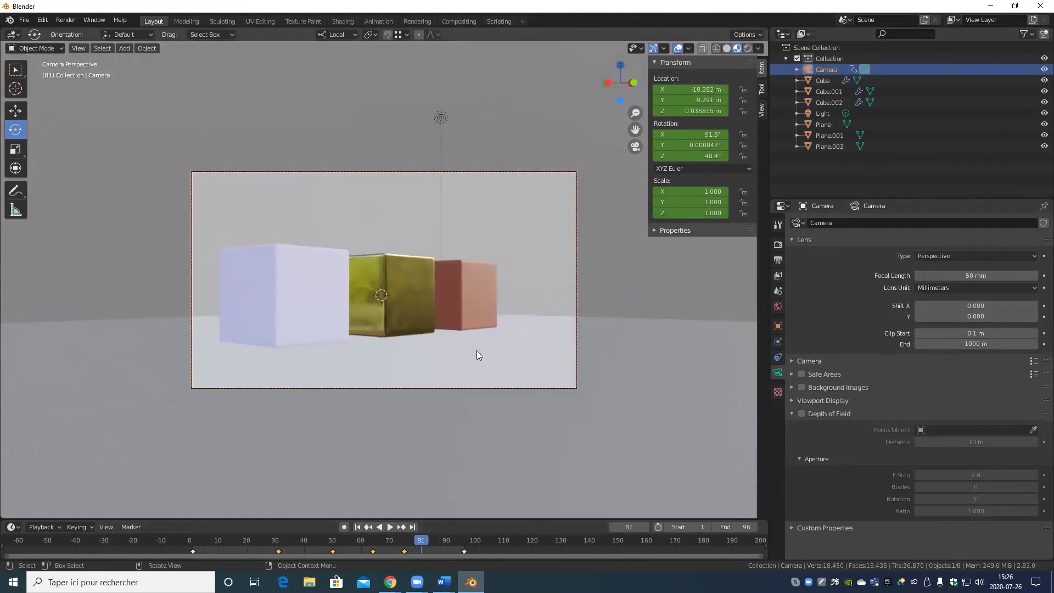
click(778, 260)
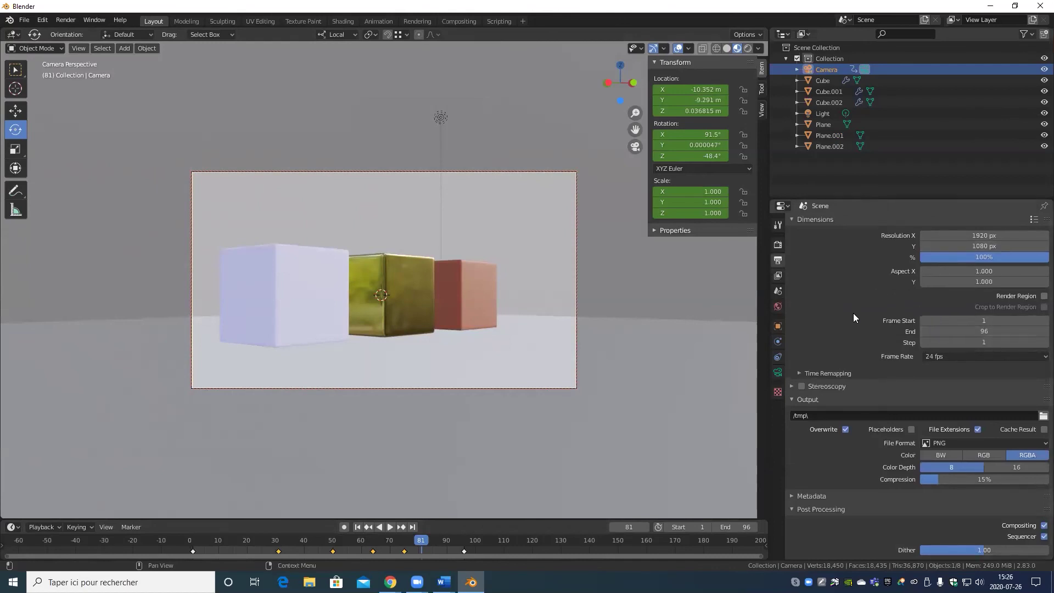
click(780, 276)
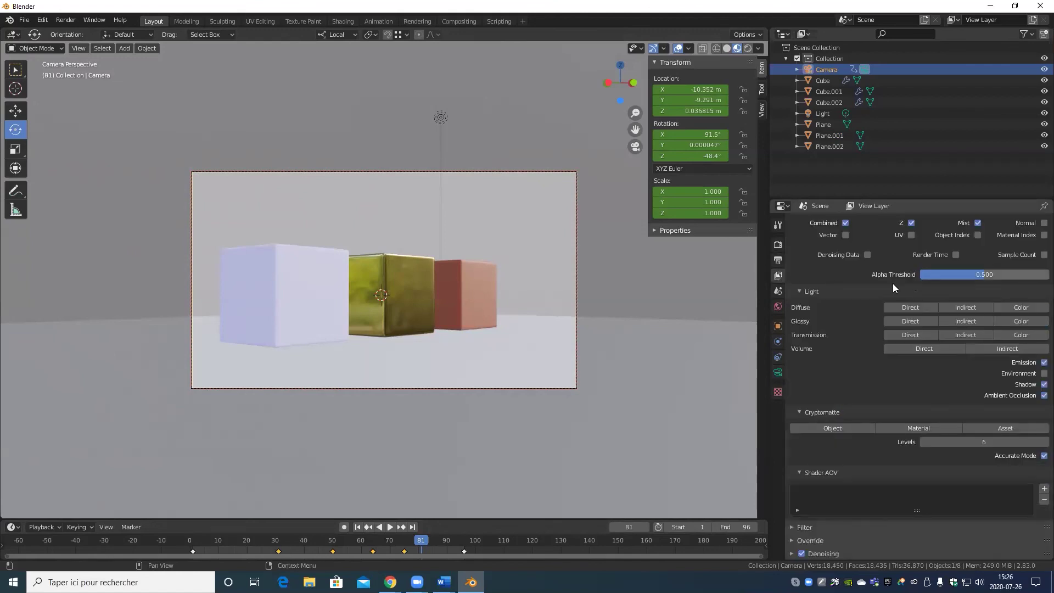
Step: Set the render samples to 128 and render the current frame as a still image
click(778, 261)
click(778, 244)
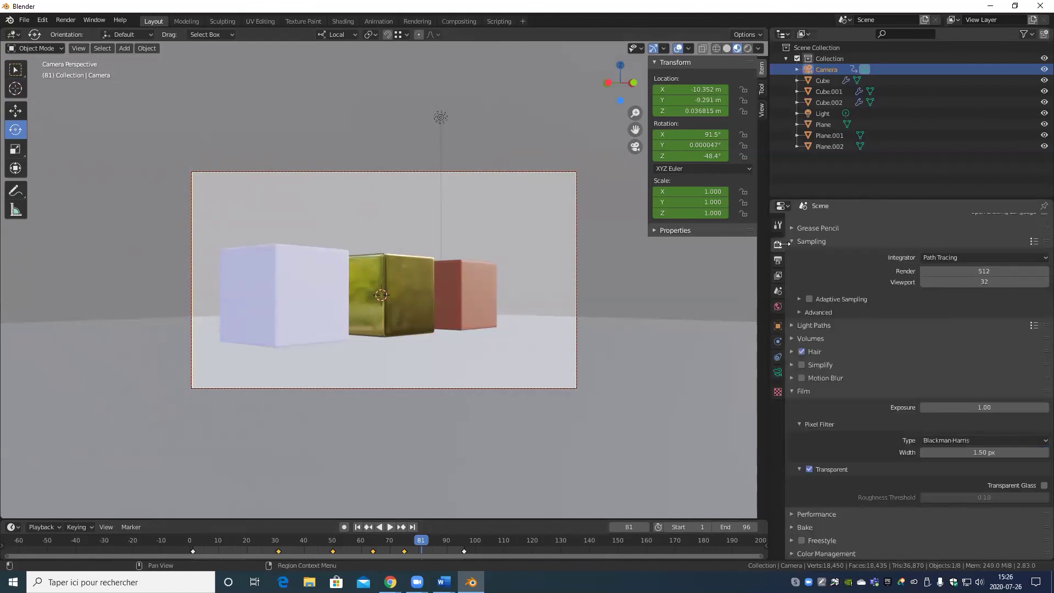
click(997, 270)
text(128)
key(Return)
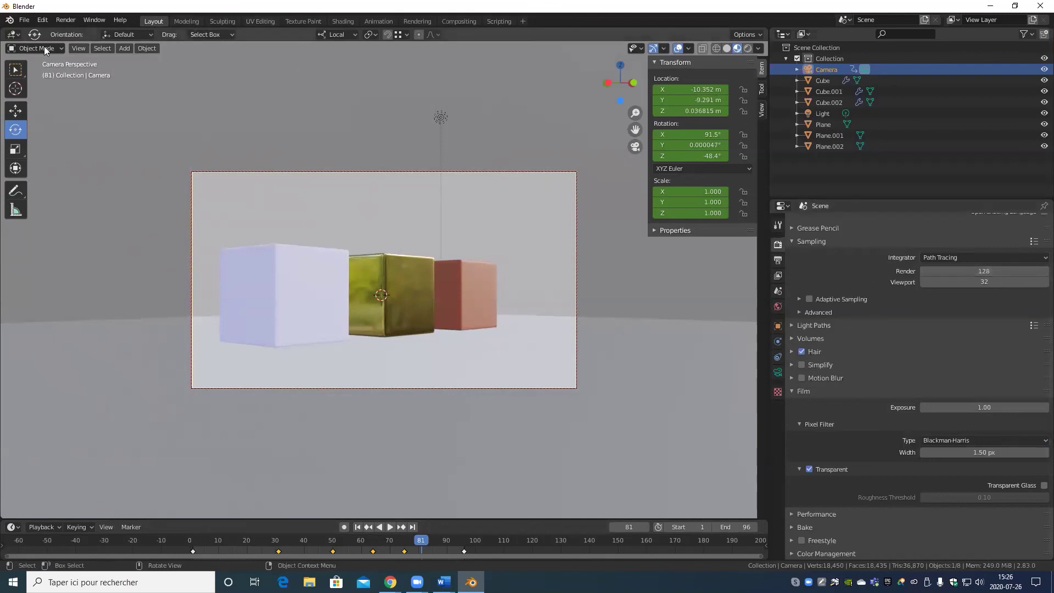
click(76, 19)
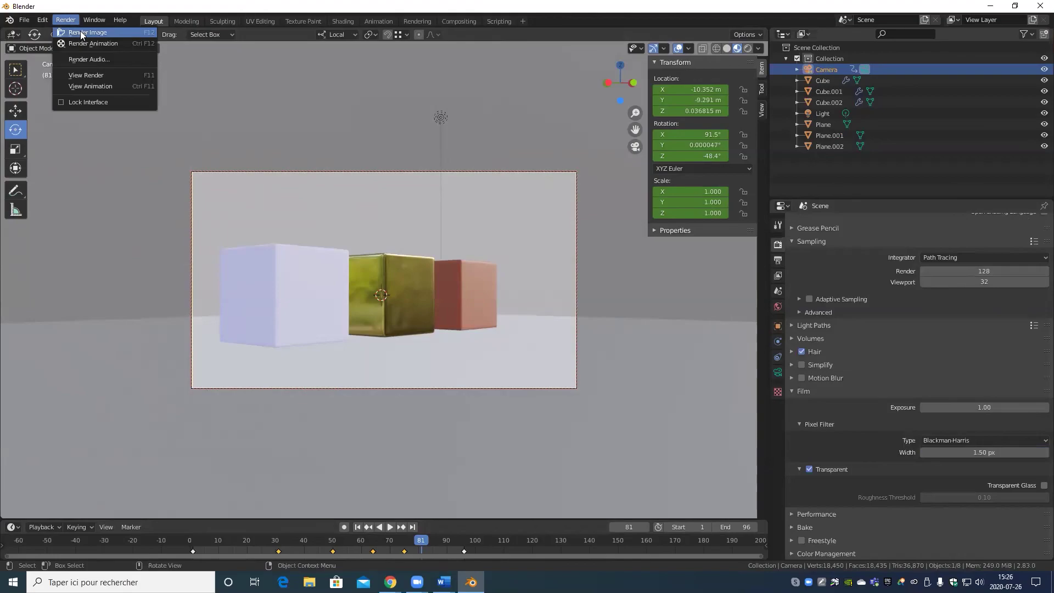
click(80, 33)
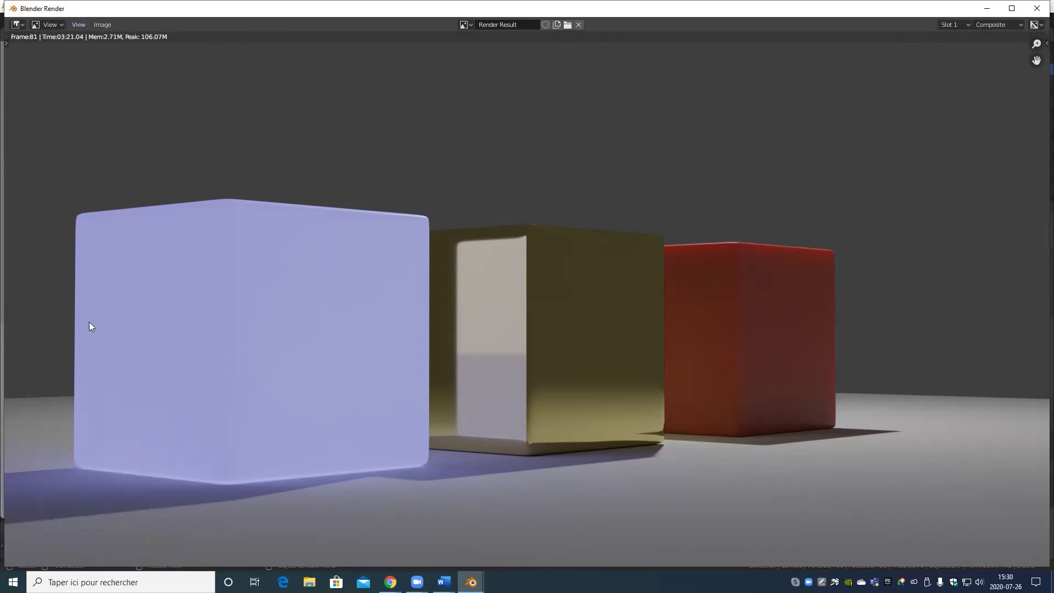
Step: Examine the layer and display channel options available for the finished render
click(988, 25)
click(965, 23)
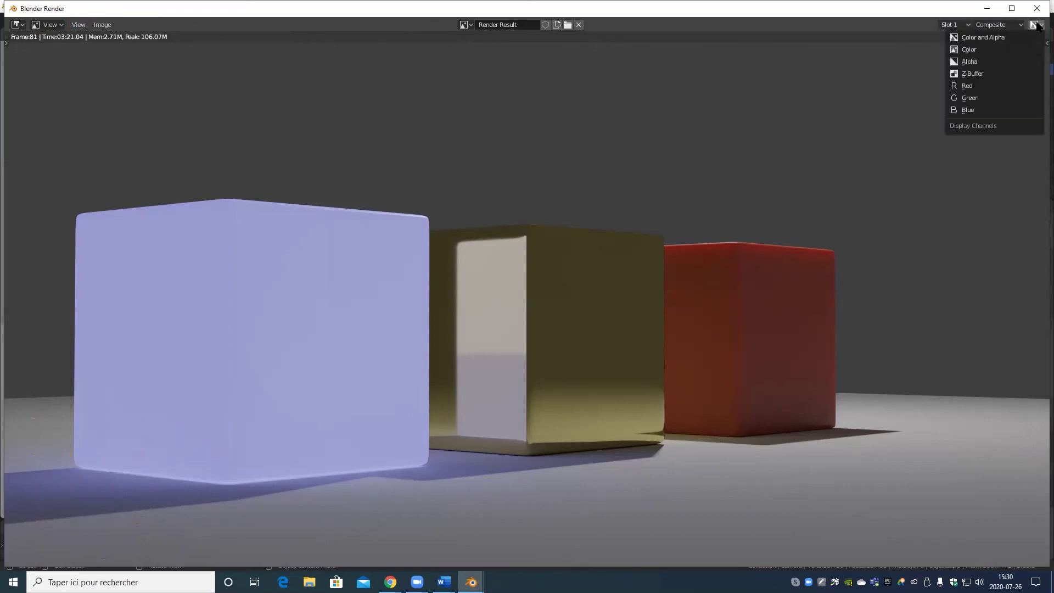
mouse_move(1036, 27)
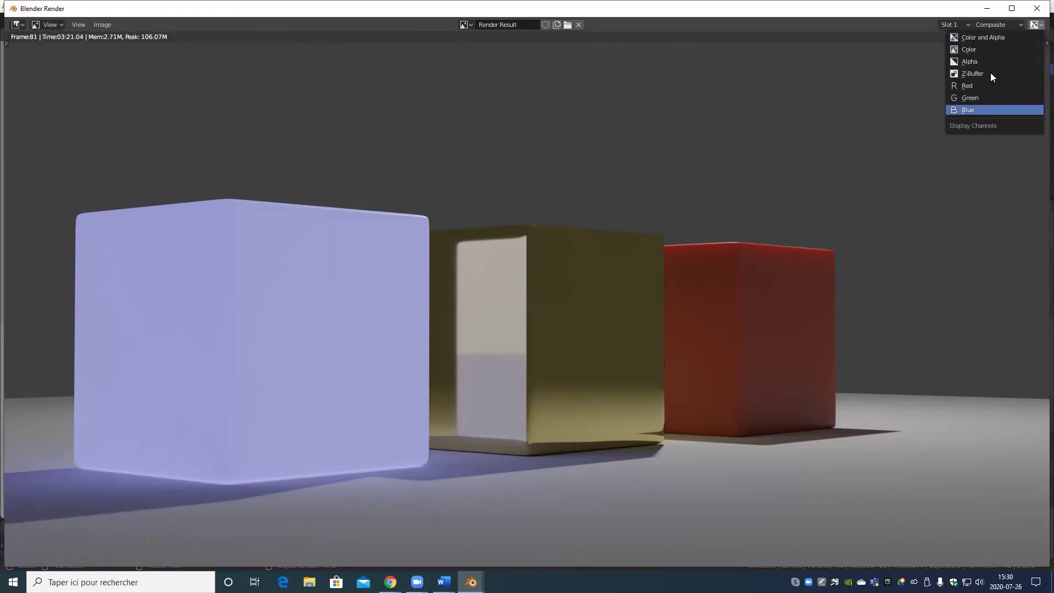
click(996, 24)
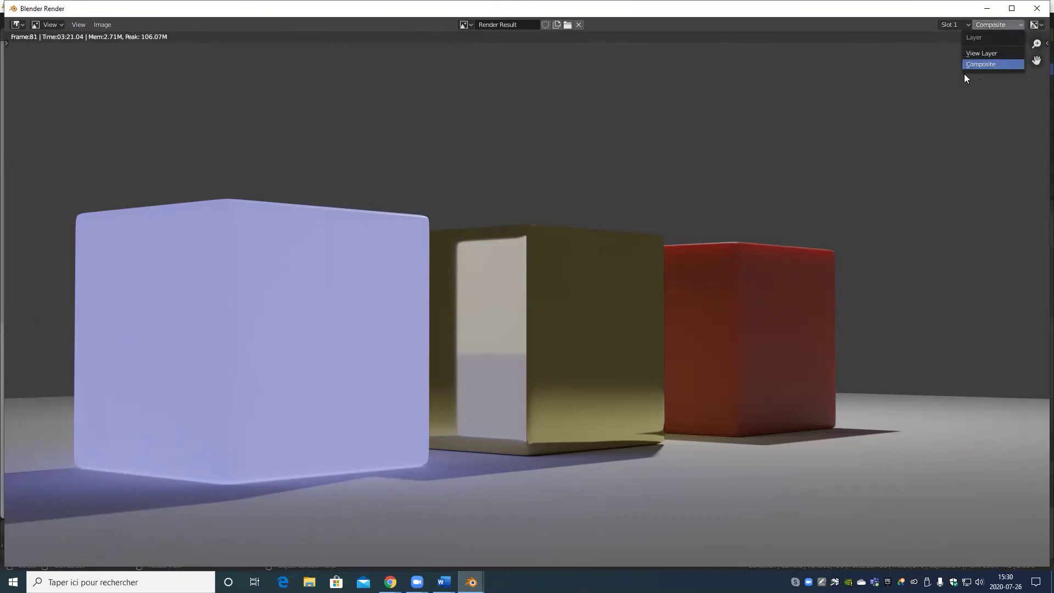
click(914, 108)
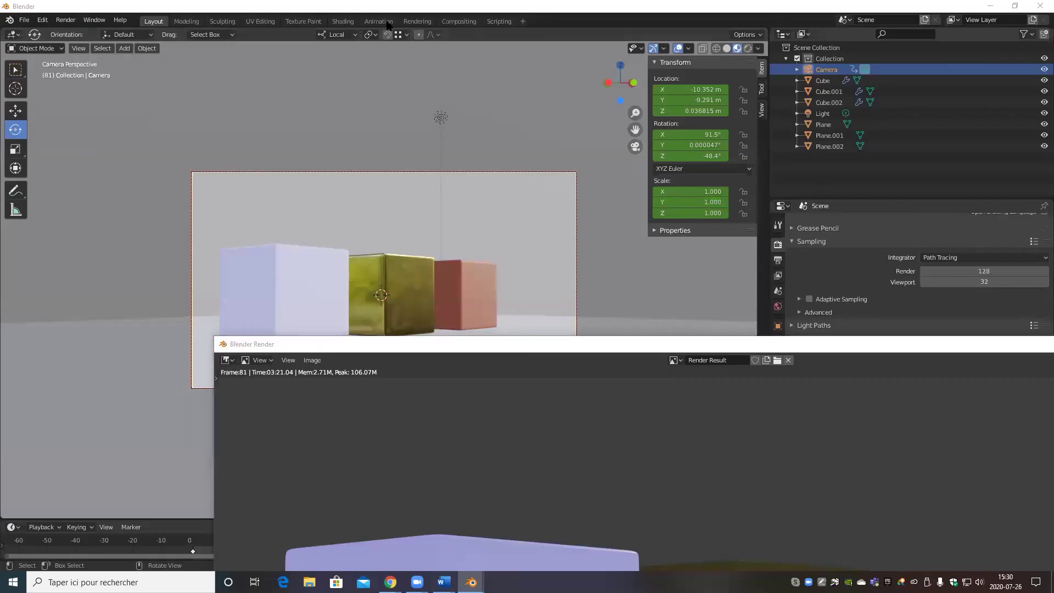
Step: In the Compositing workspace, connect the image output of the final RGB Curves node to the Composite node's Image input
click(459, 21)
middle_drag(321, 350, 385, 270)
scroll(385, 271, up, 6)
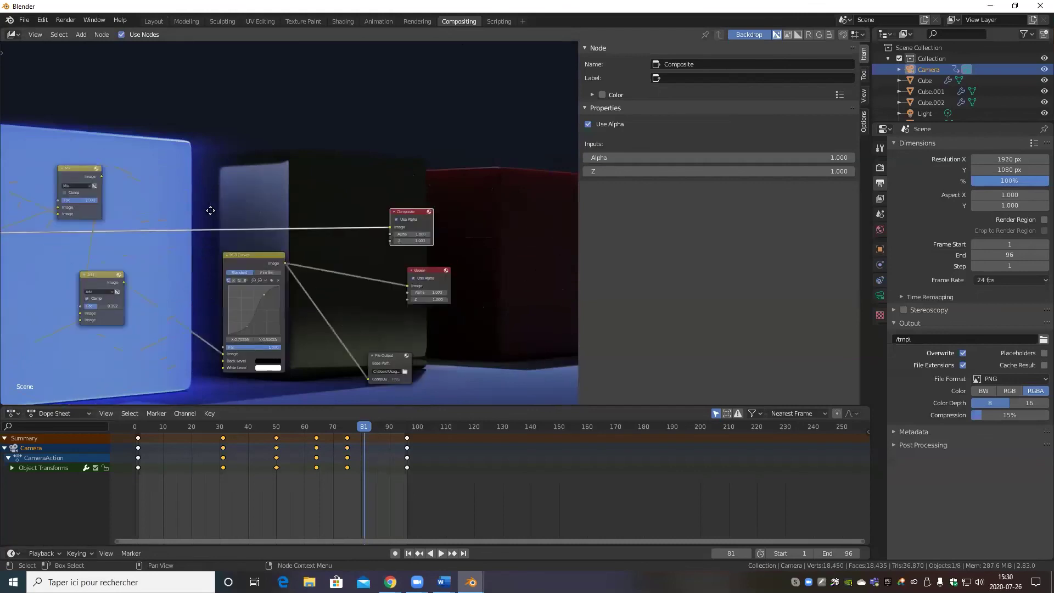
scroll(258, 235, down, 4)
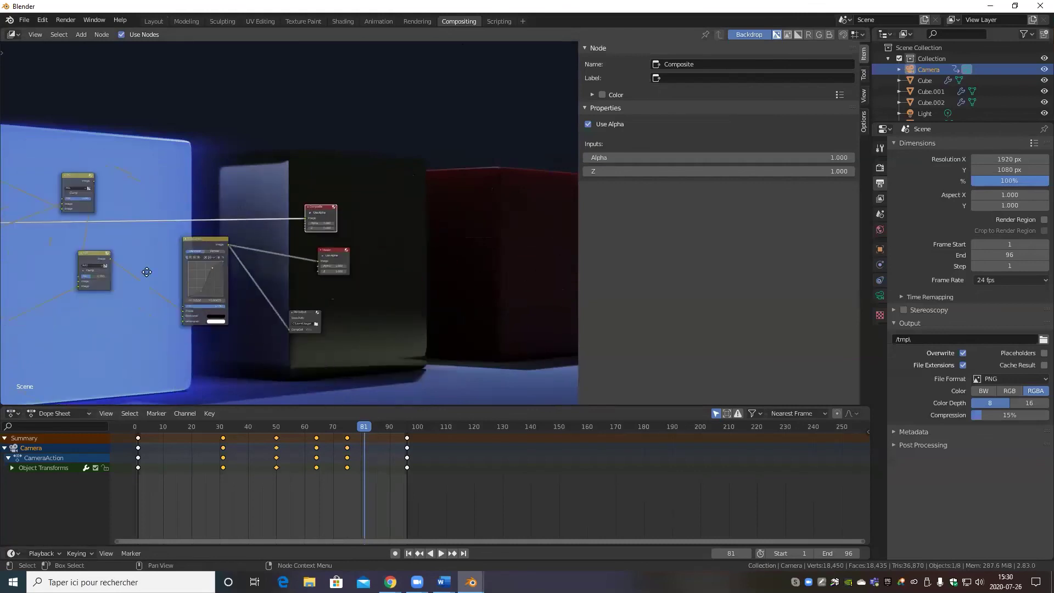
scroll(165, 253, up, 3)
middle_drag(170, 252, 38, 250)
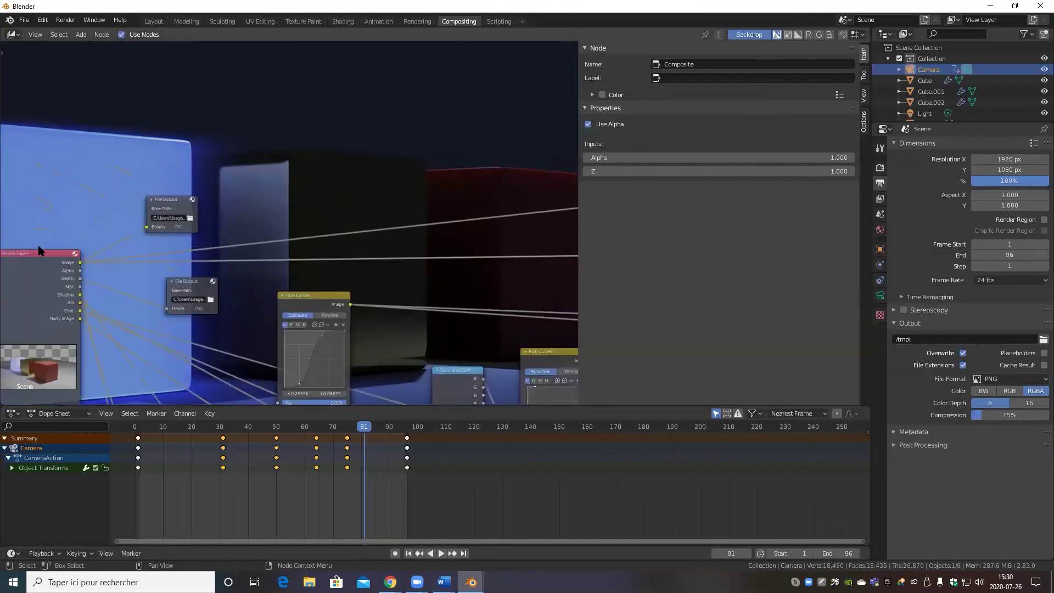
scroll(201, 250, down, 5)
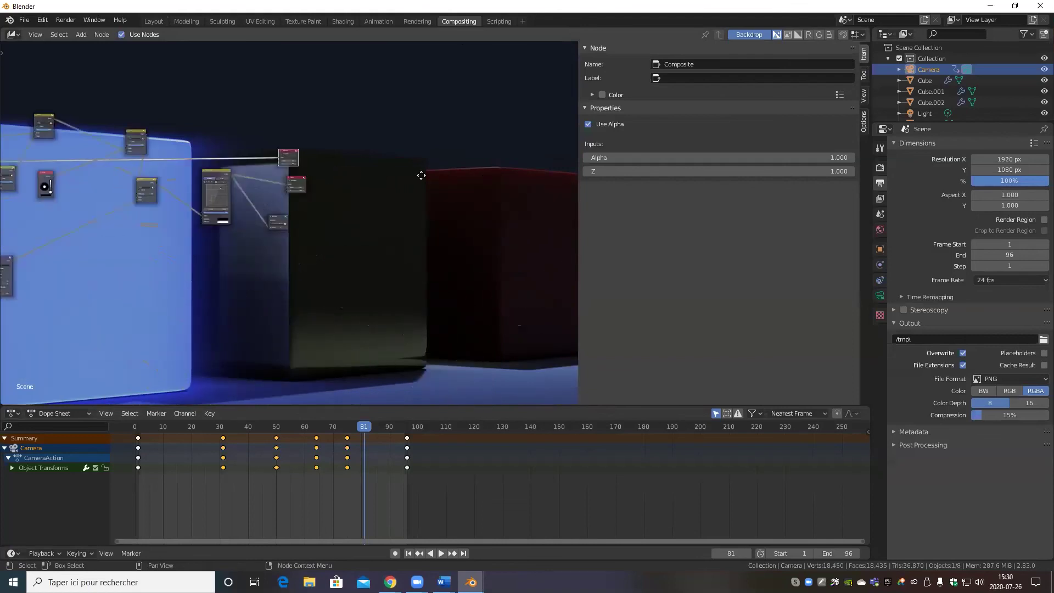
middle_drag(421, 174, 427, 244)
scroll(273, 254, up, 5)
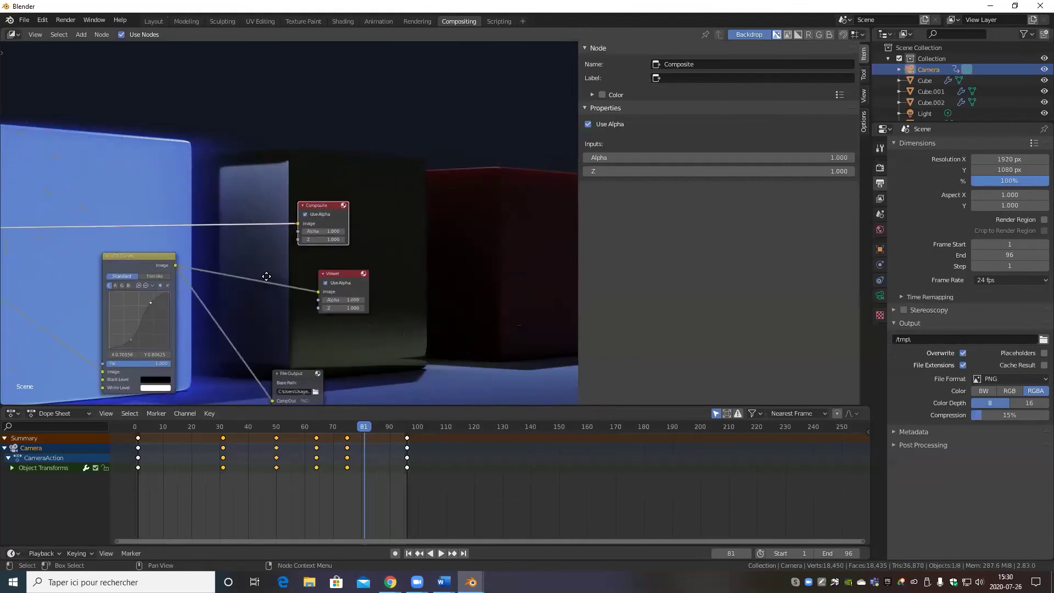
drag(188, 252, 311, 212)
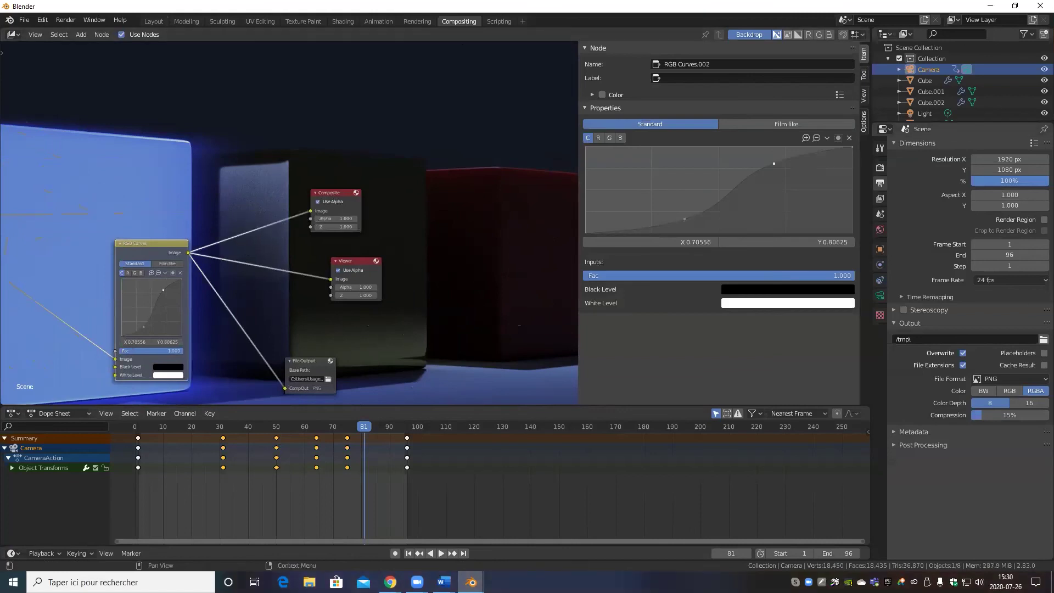
Step: View the composited render result and inspect the glow and colours on the three cubes
key(F11)
scroll(539, 244, down, 5)
scroll(520, 373, up, 5)
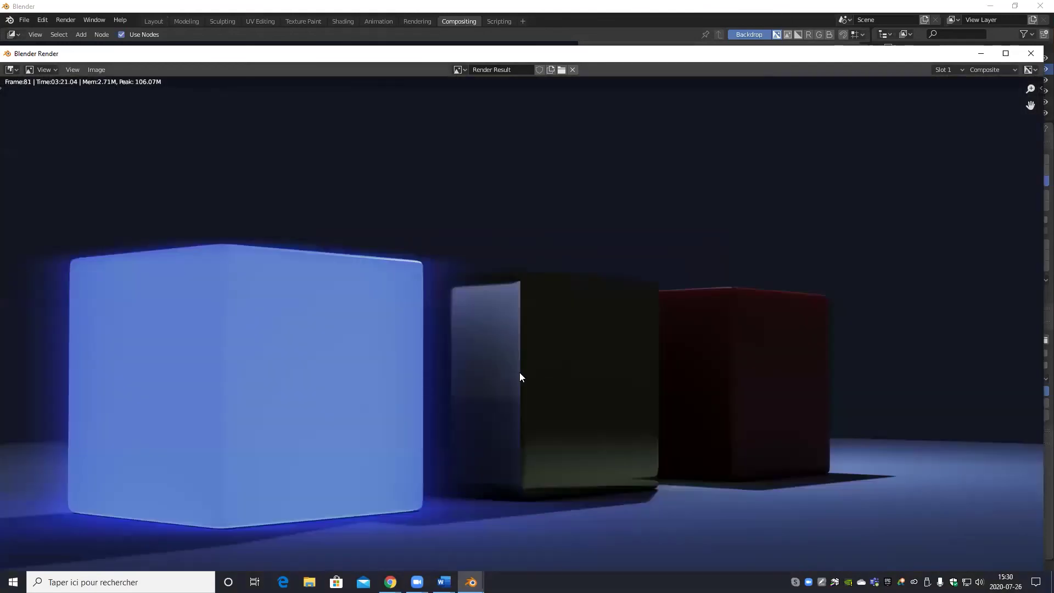
middle_drag(519, 372, 550, 296)
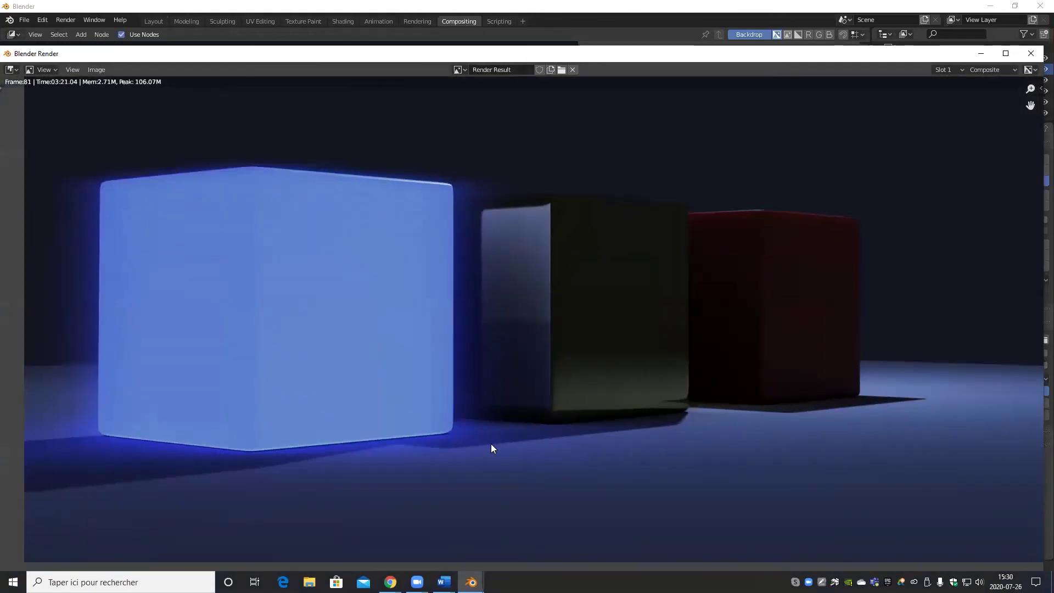
Step: Switch to File Explorer and check the exported images in the AO and CompOut folders of RenderTuto on the desktop
click(309, 582)
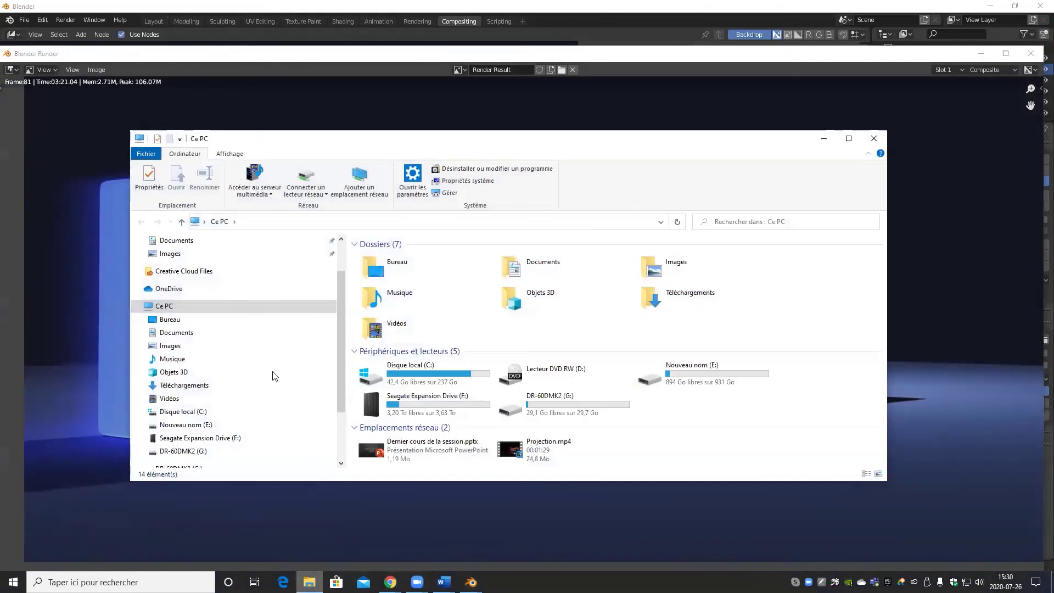
click(202, 325)
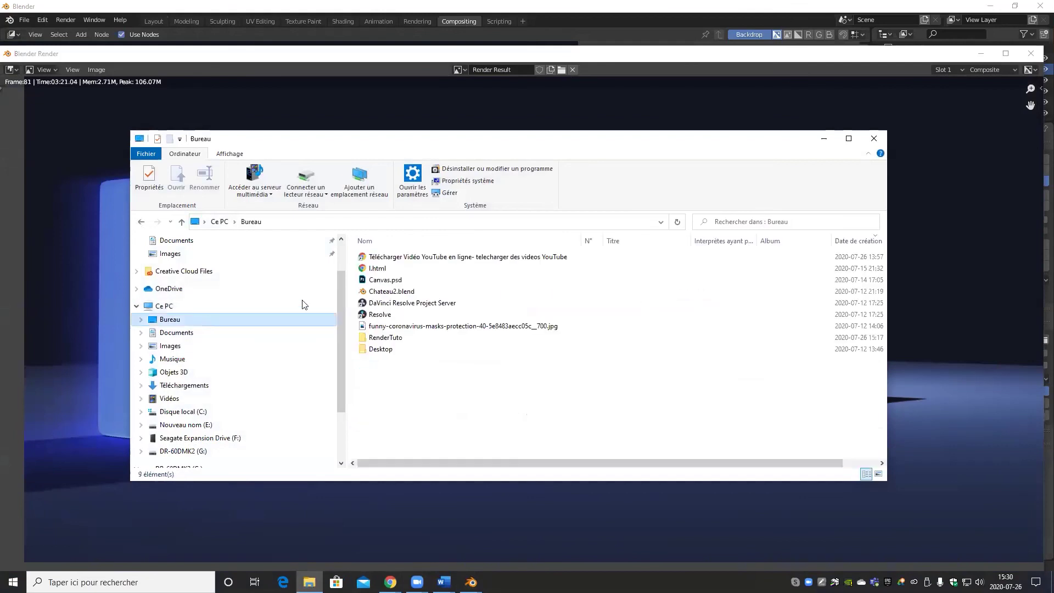
double_click(393, 341)
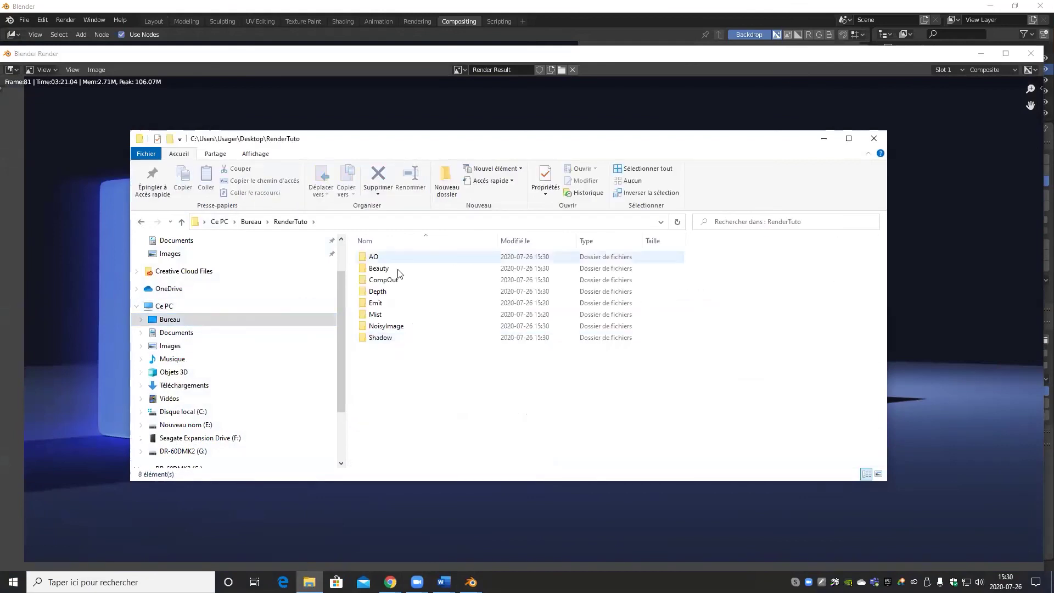
double_click(387, 262)
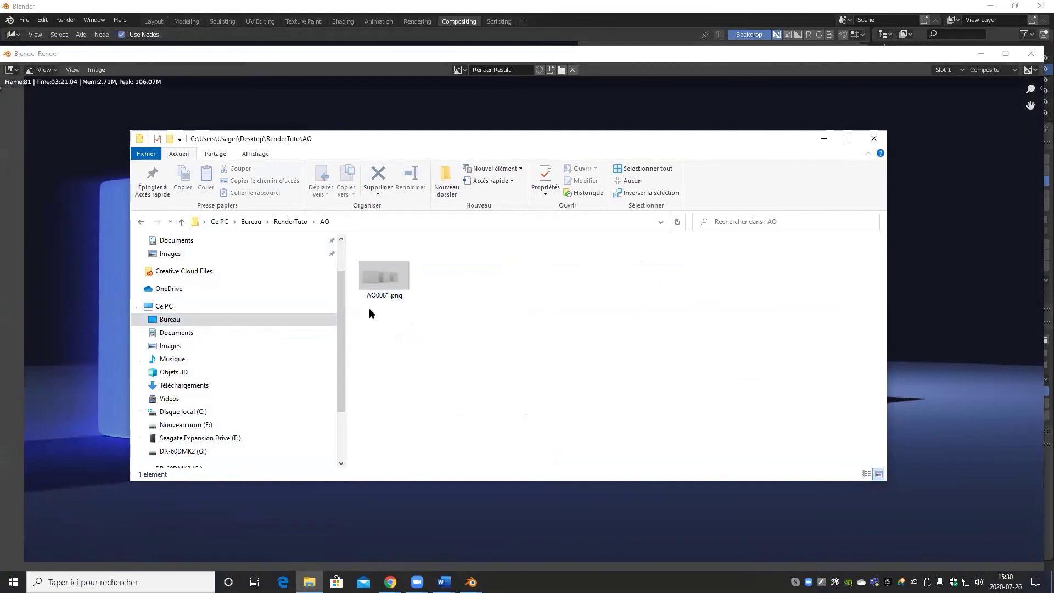
click(141, 222)
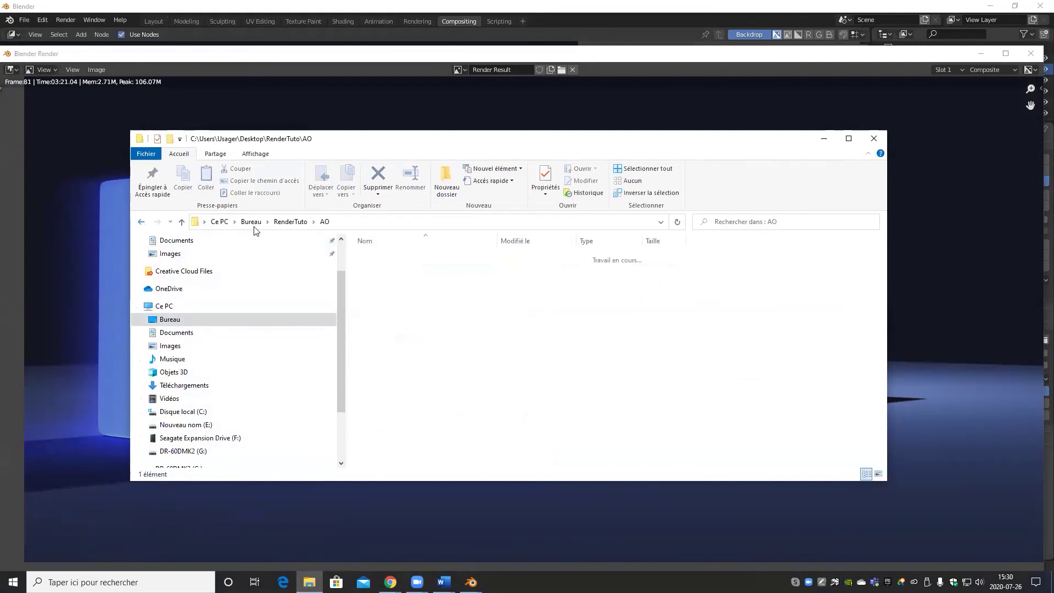
double_click(385, 280)
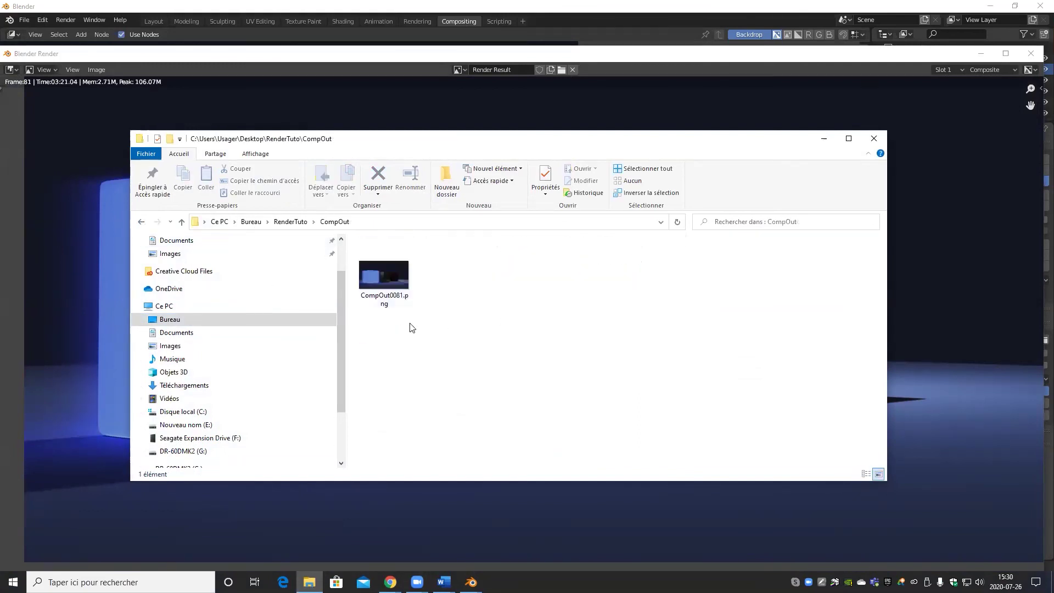
click(384, 277)
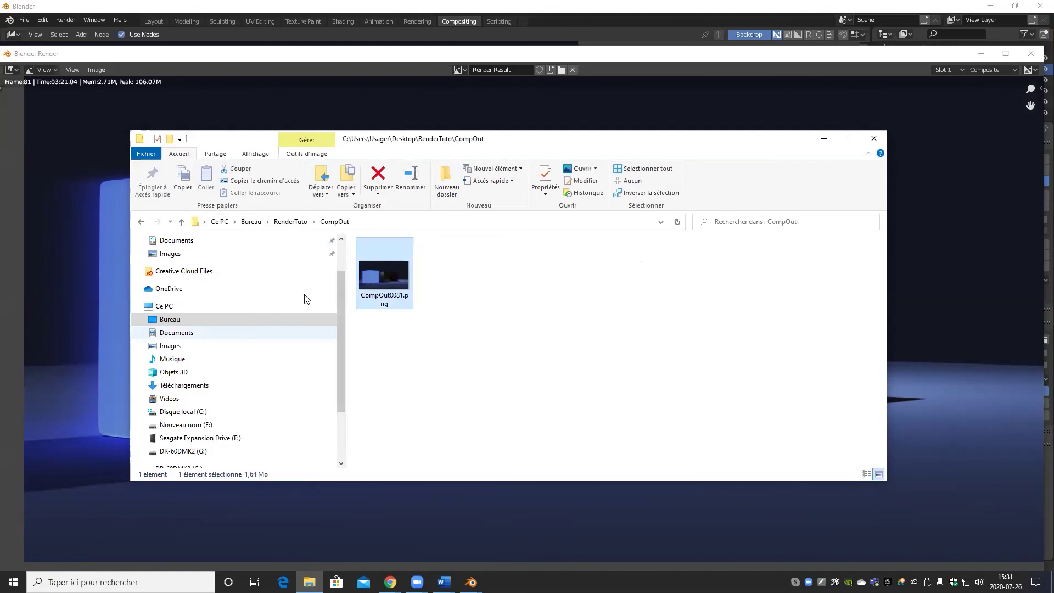
Step: Rename the exported image in RenderTuto's Depth folder to Depth.0081.png
click(141, 221)
double_click(391, 294)
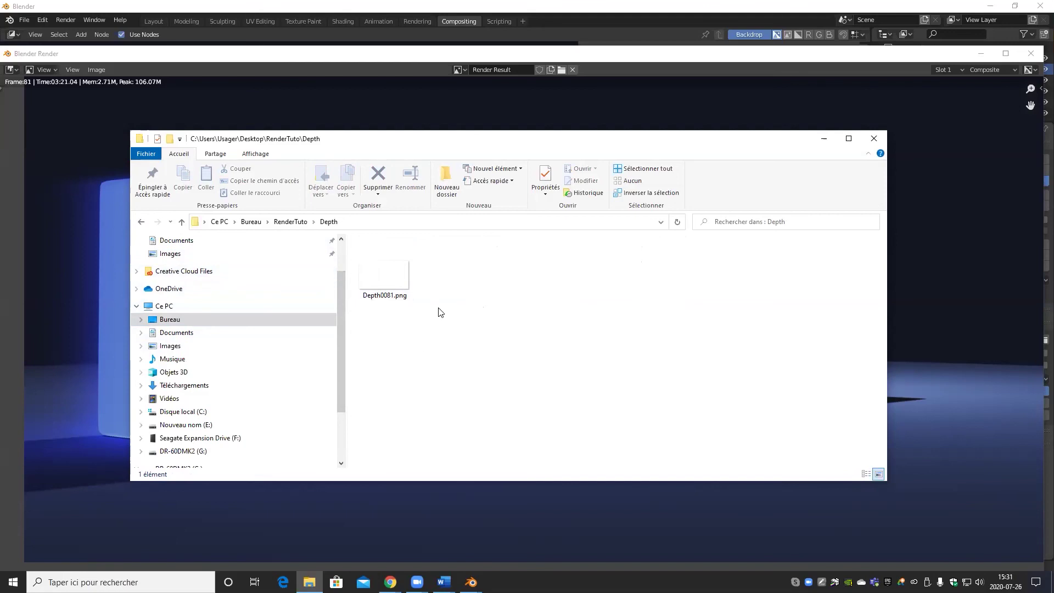
click(384, 301)
click(382, 297)
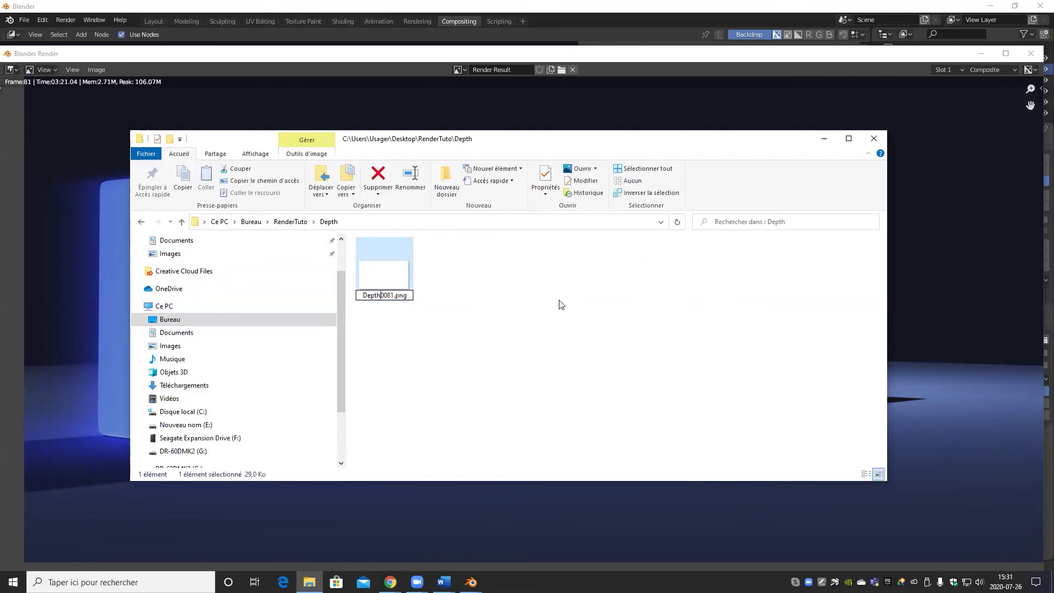
text(.)
key(Return)
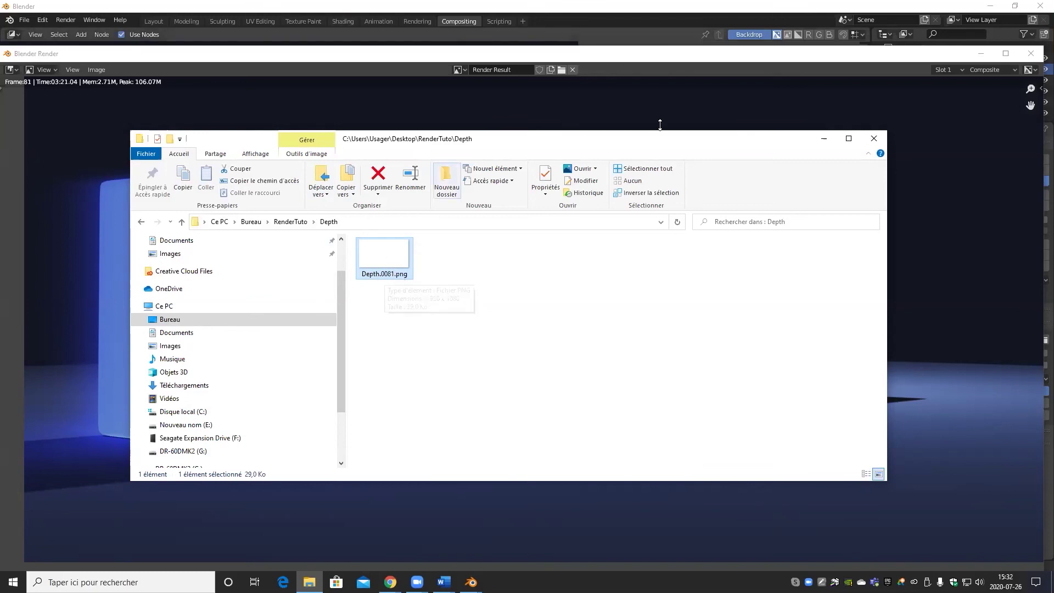
Step: Minimize the file explorer and bring Blender's main window with the compositing nodes back in front of the render window
click(520, 92)
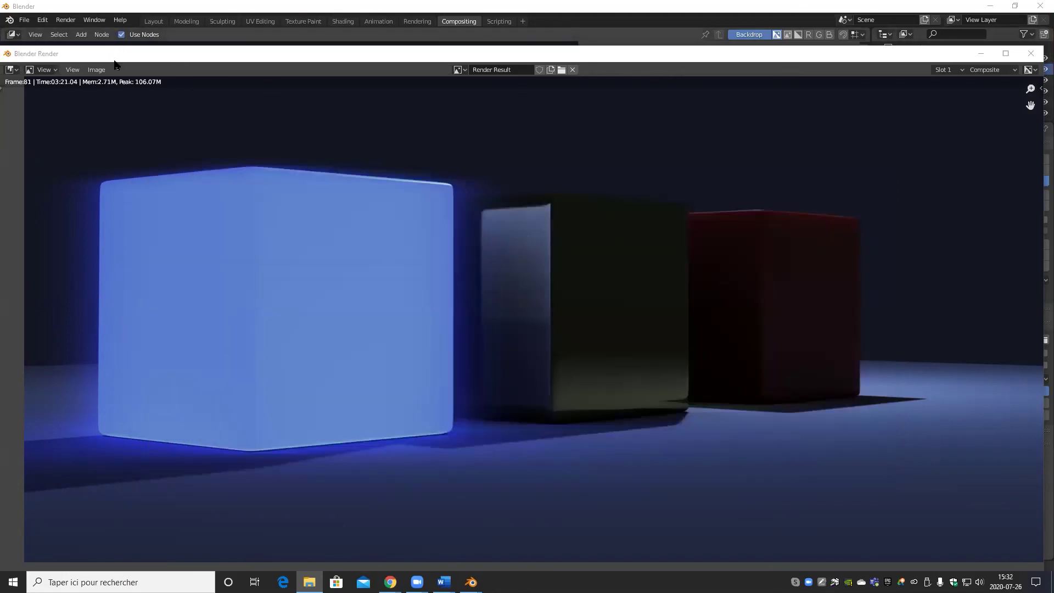
drag(115, 61, 1013, 120)
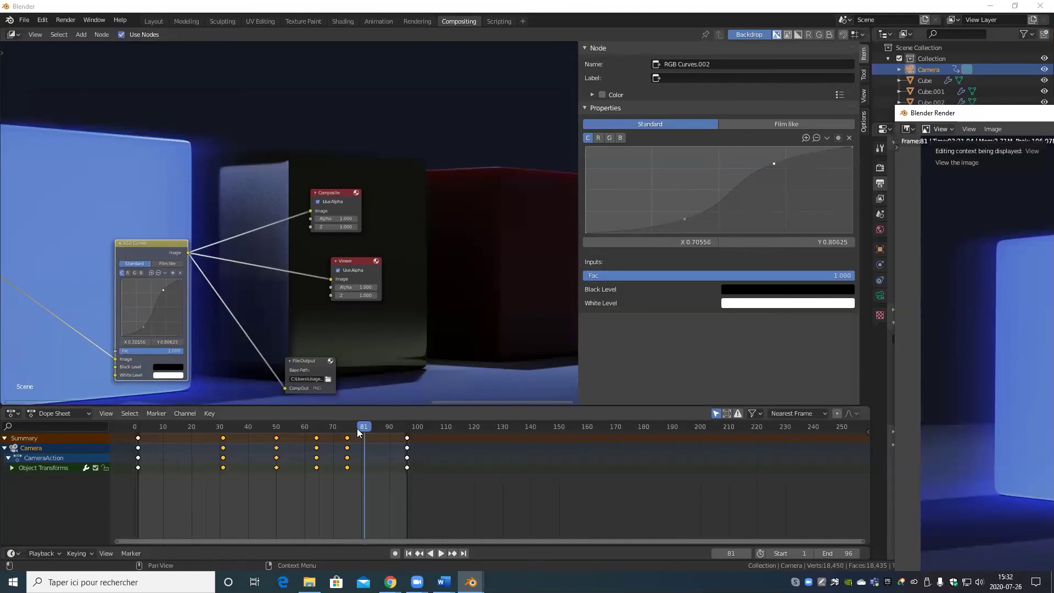
key(F11)
key(alt+Tab)
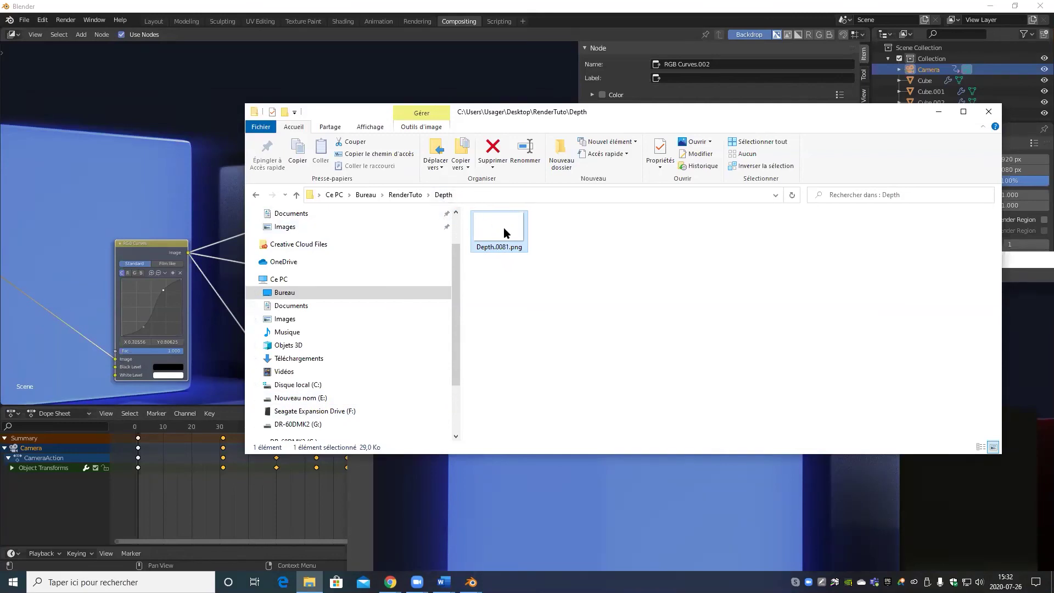
mouse_move(505, 234)
click(939, 112)
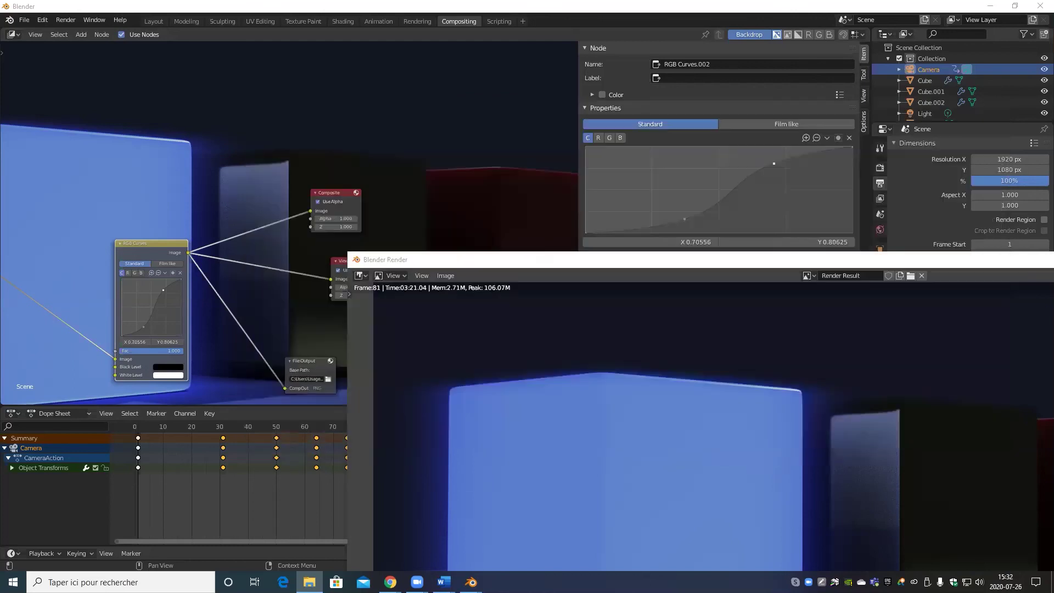
click(188, 3)
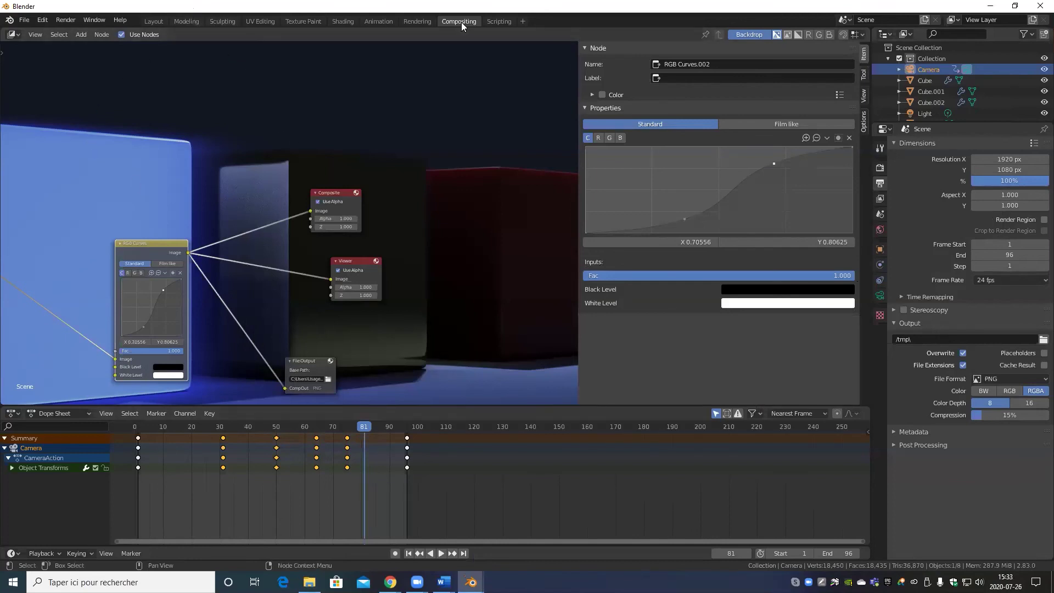
Step: Set the color depth to 16 for the Depth File Output node's input and for the scene's PNG output
scroll(303, 270, down, 6)
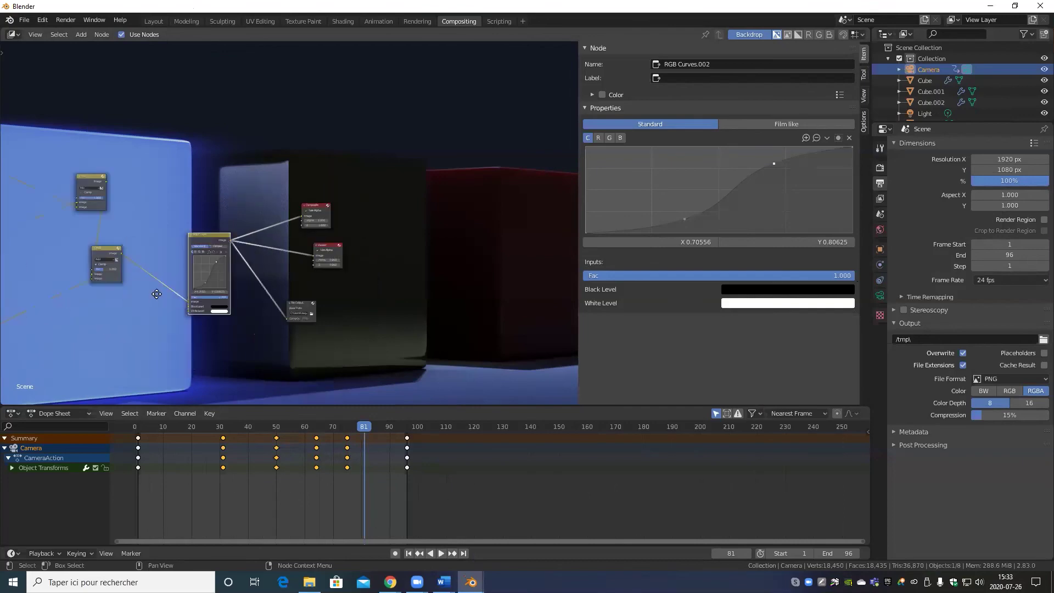
middle_drag(363, 267, 237, 327)
scroll(238, 328, up, 5)
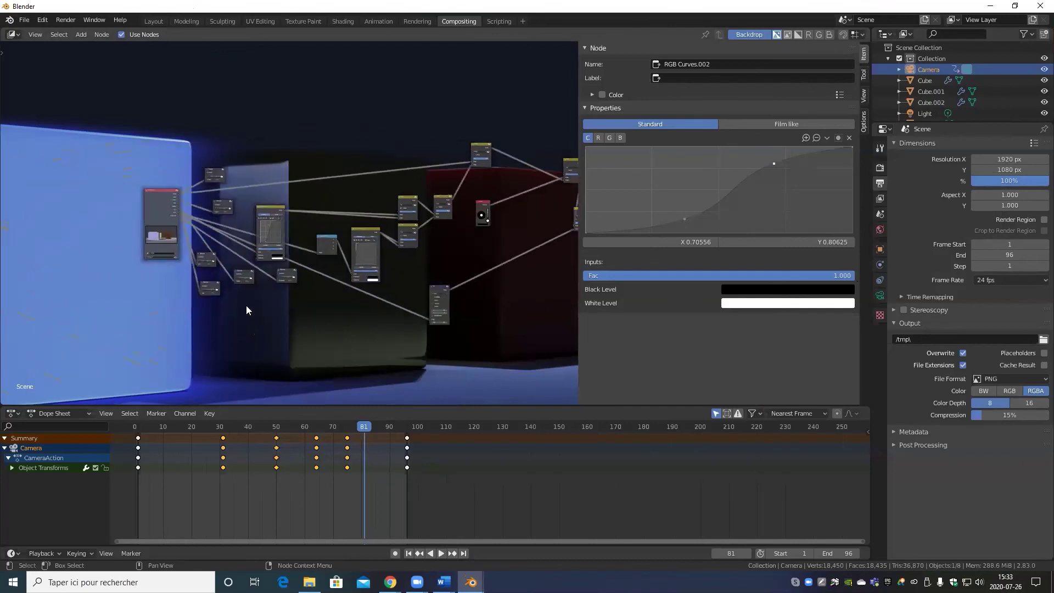
scroll(240, 259, up, 2)
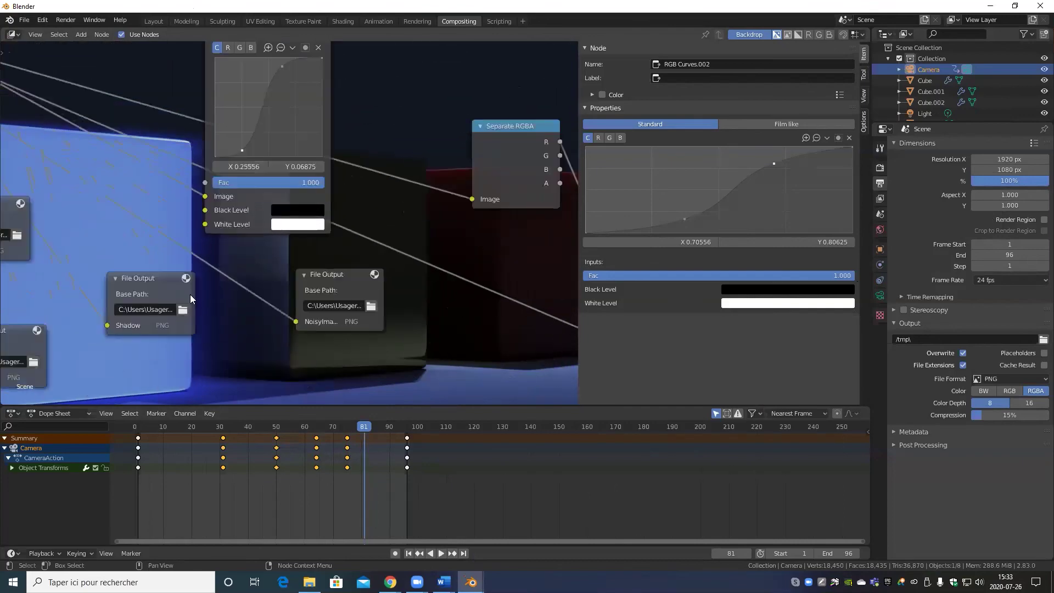
middle_drag(217, 299, 519, 398)
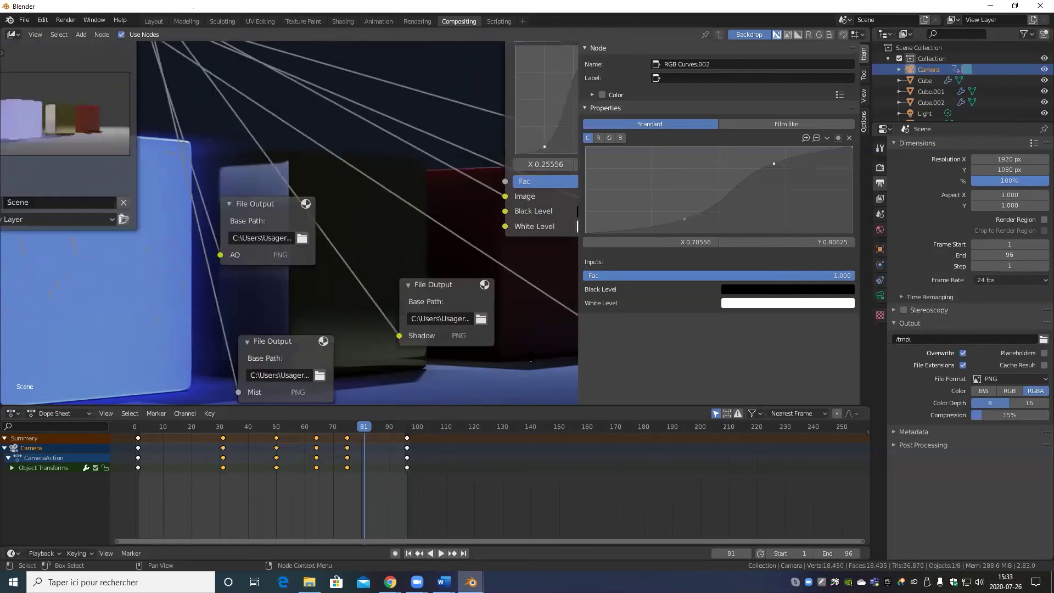
middle_drag(238, 144, 328, 234)
middle_drag(252, 84, 218, 169)
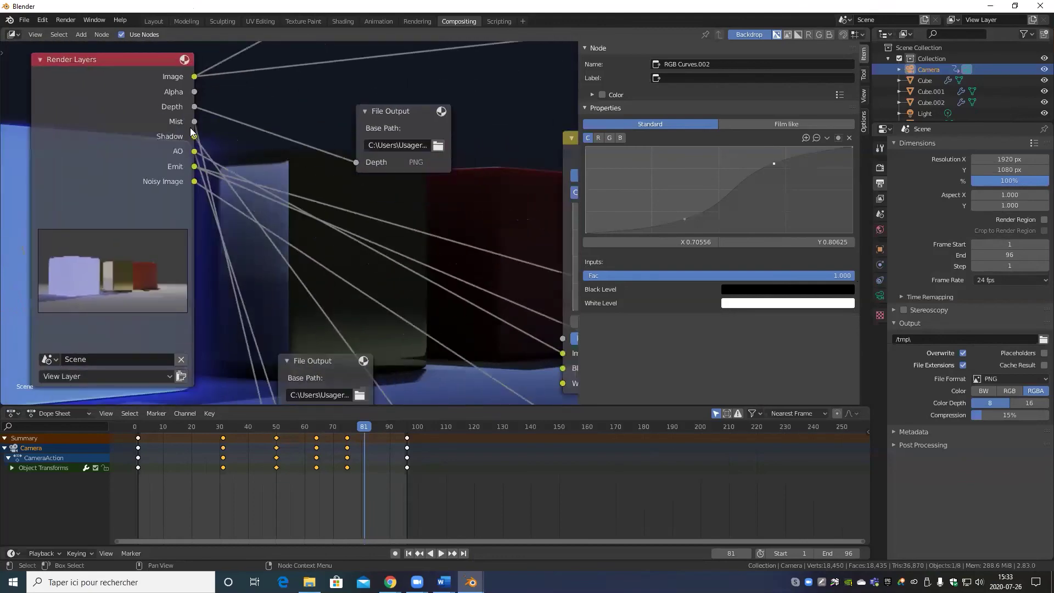
middle_drag(421, 163, 322, 163)
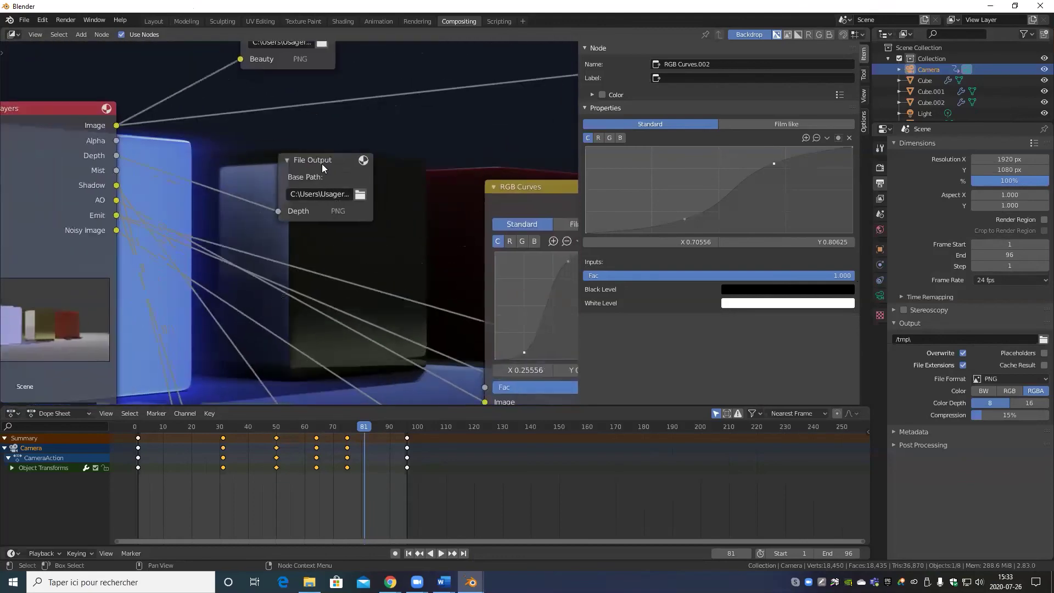
click(329, 160)
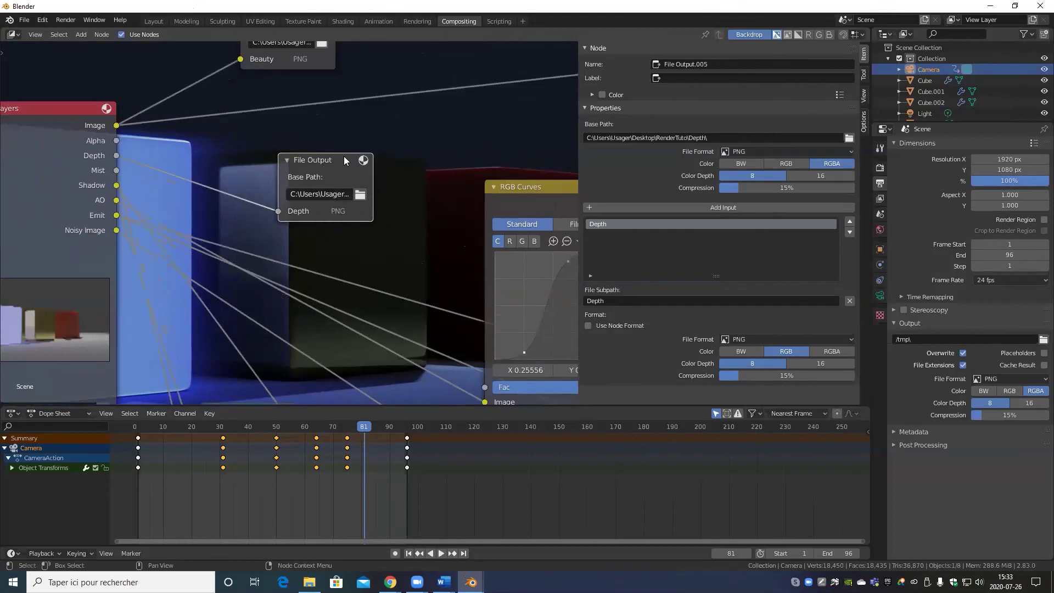
click(806, 363)
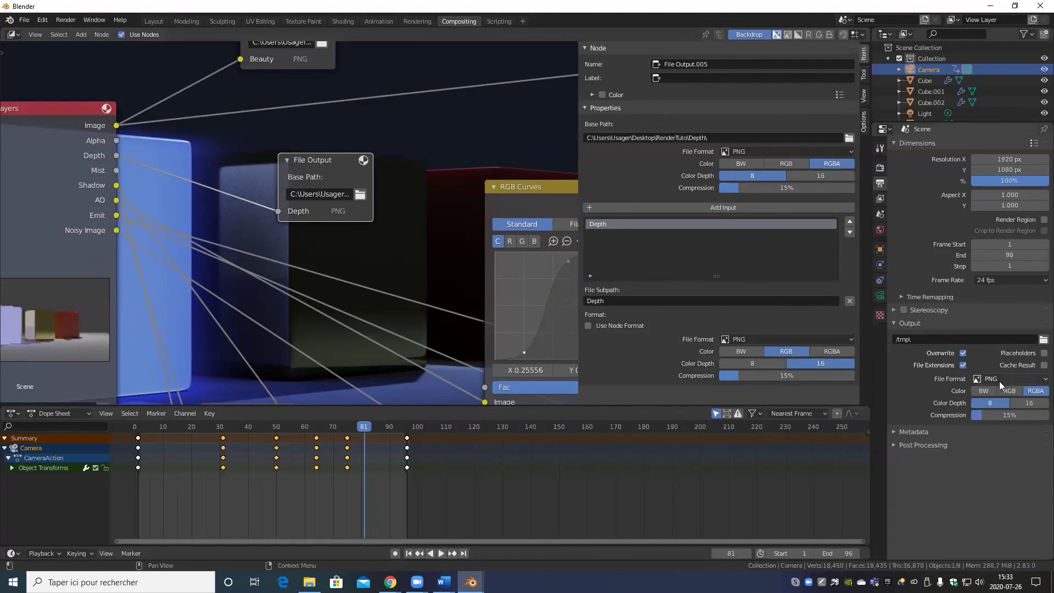
click(1022, 405)
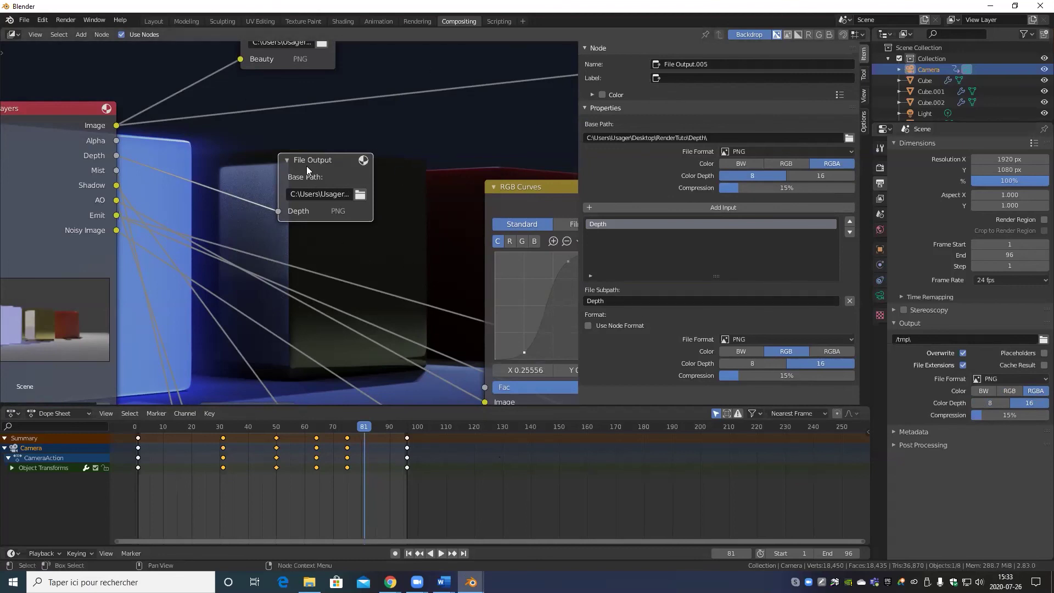
Step: Switch to File Explorer and check the exported Depth.0081.png in RenderTuto's Depth folder
middle_drag(377, 242, 416, 288)
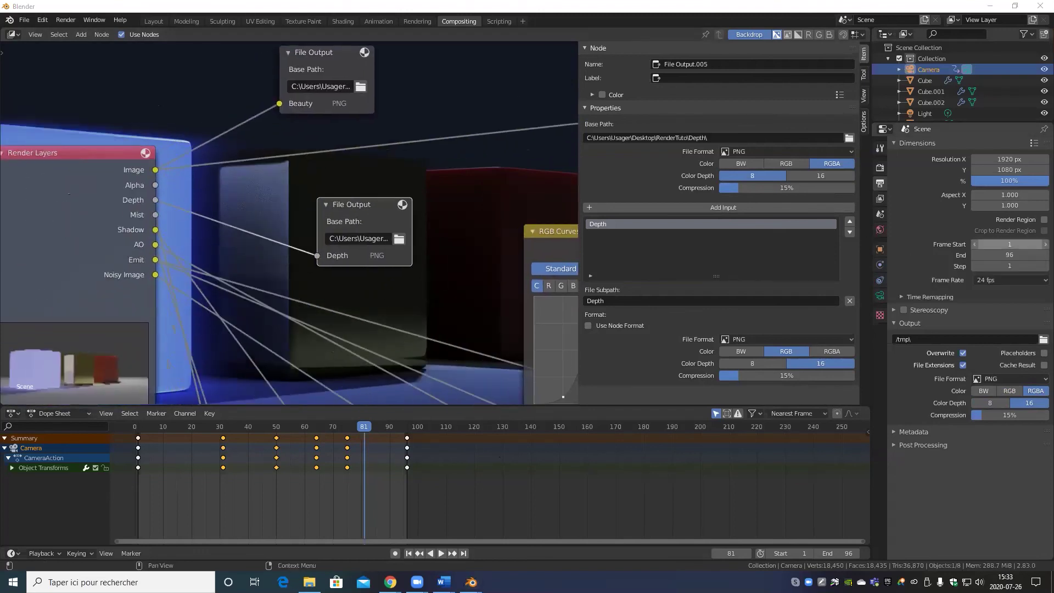
click(310, 582)
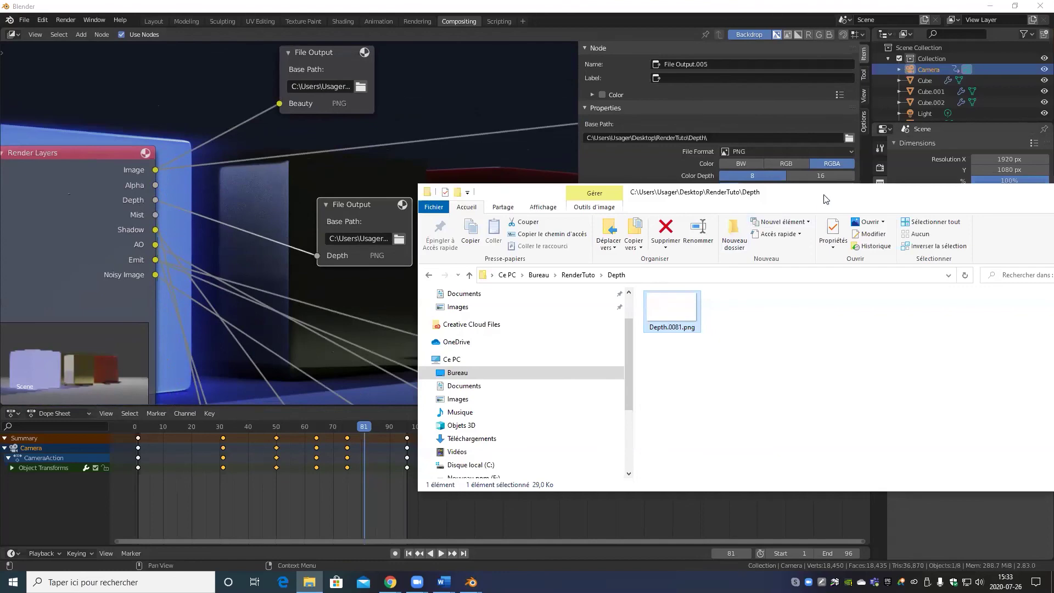
drag(823, 195, 938, 192)
Step: Back in Blender's compositor, move the Viewer node from the end of the node tree to beside the Depth File Output node
scroll(367, 293, down, 6)
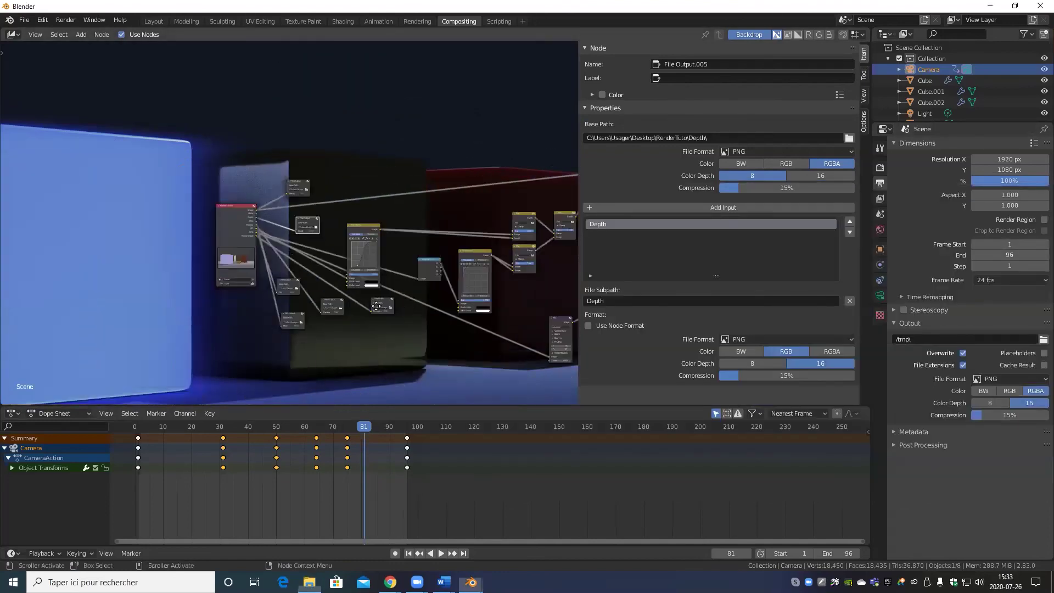
scroll(176, 335, down, 2)
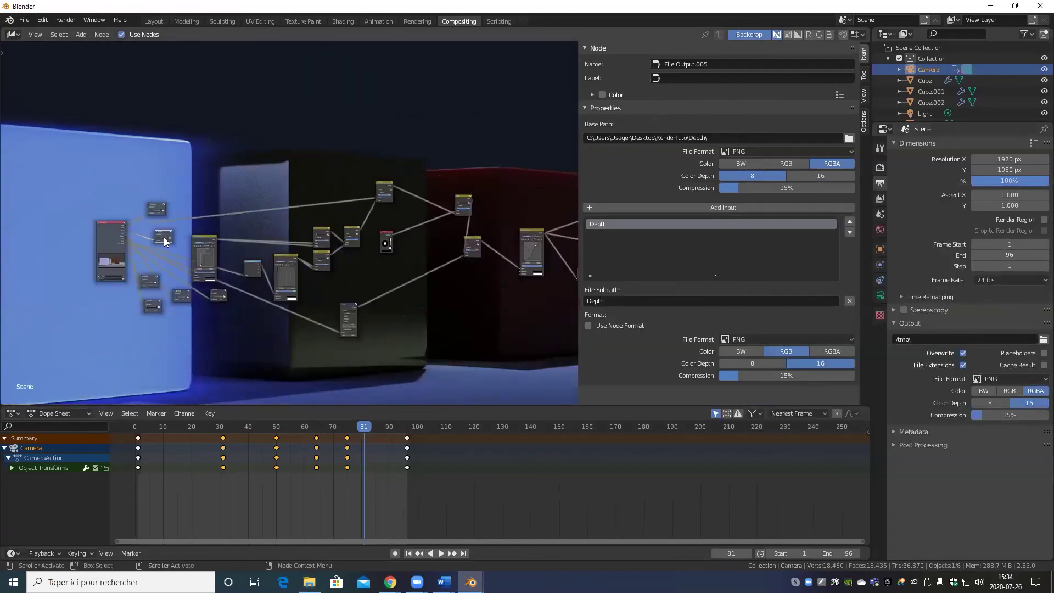
scroll(277, 244, up, 4)
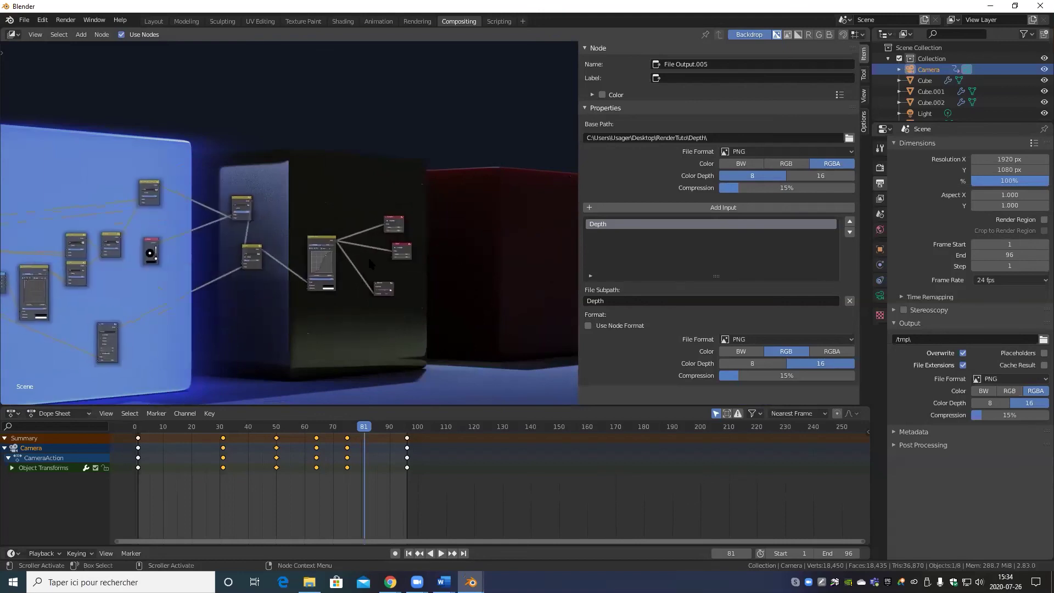
scroll(403, 272, up, 3)
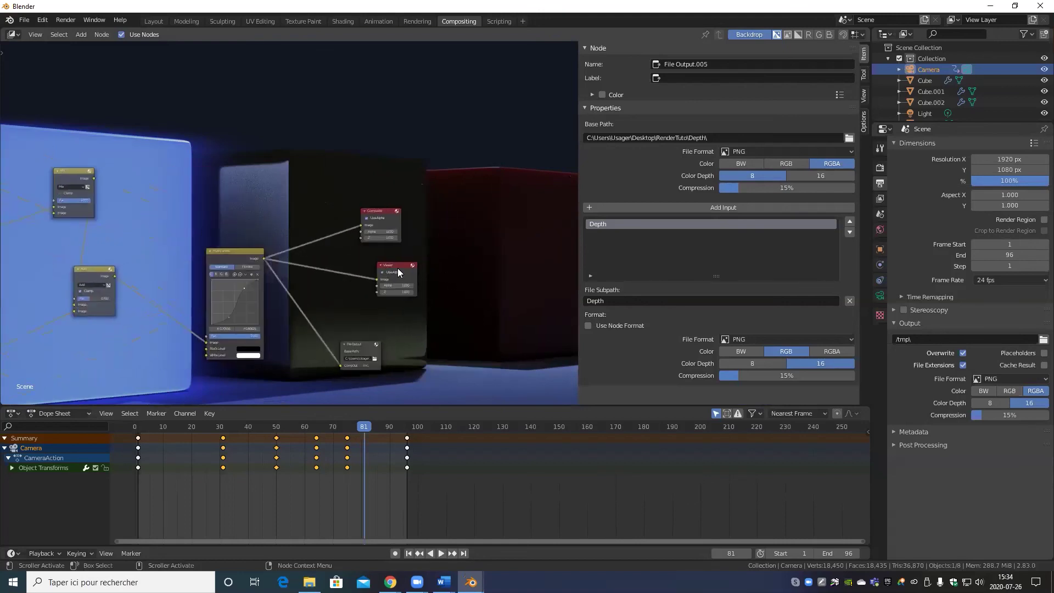
click(397, 273)
scroll(424, 290, down, 2)
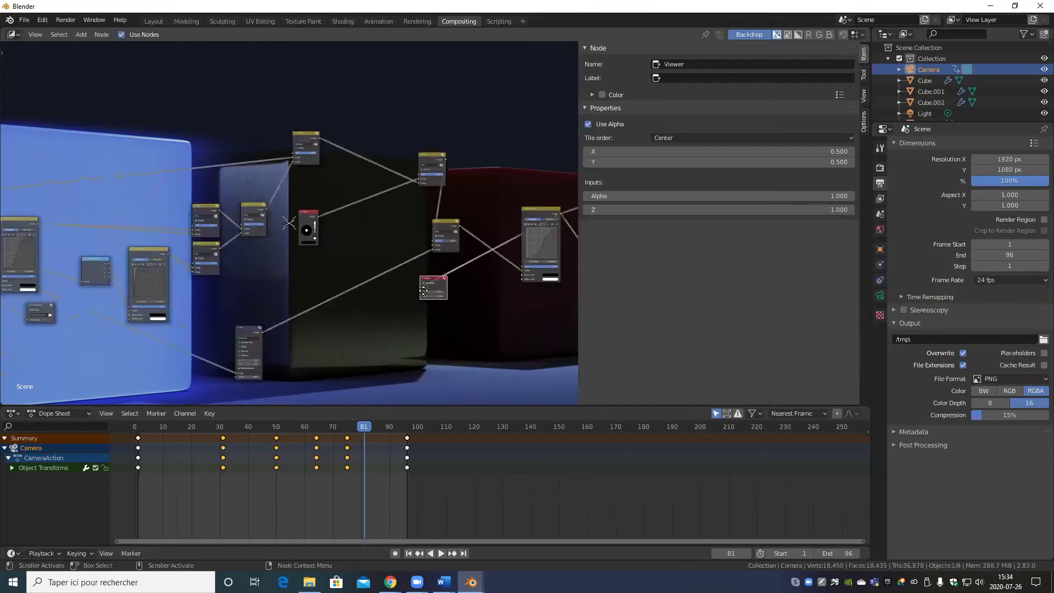
middle_drag(424, 289, 502, 285)
drag(508, 279, 82, 225)
Step: Add a Normalize vector node and place it between the Depth File Output node and the Viewer node
scroll(293, 244, up, 5)
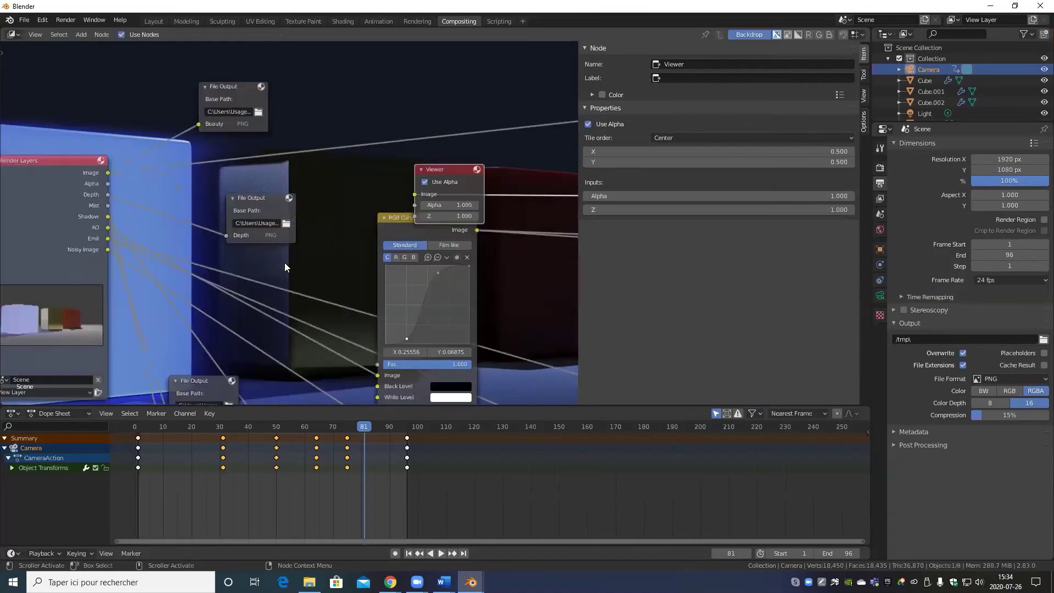
scroll(137, 190, up, 3)
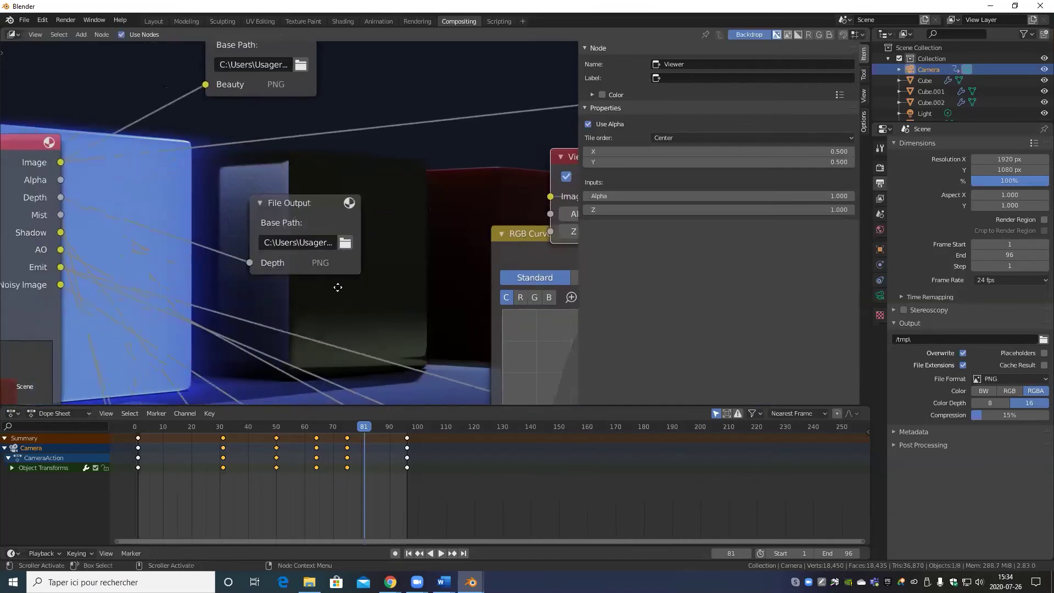
click(87, 35)
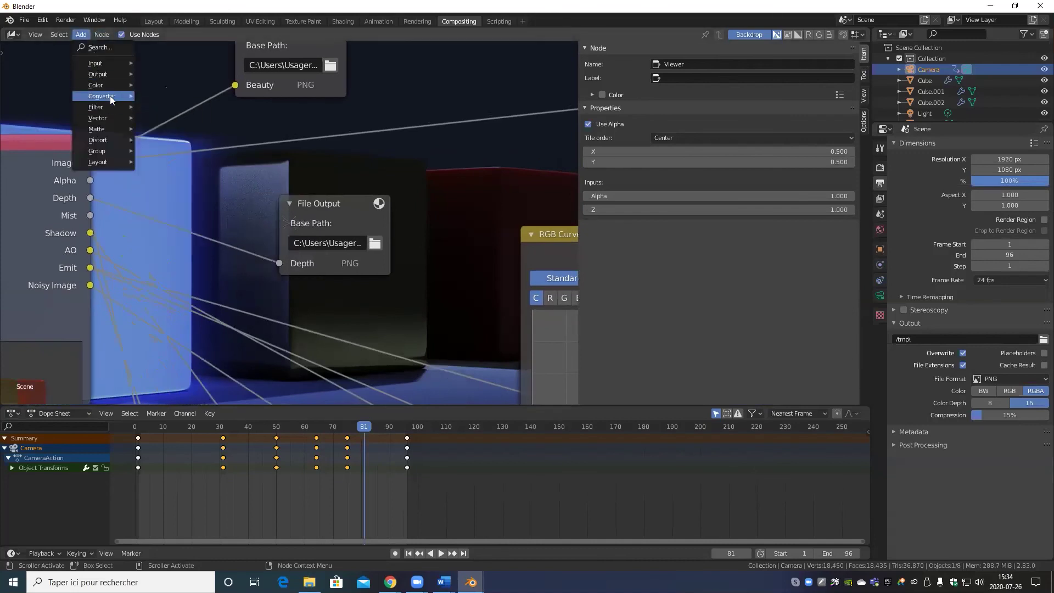
mouse_move(110, 96)
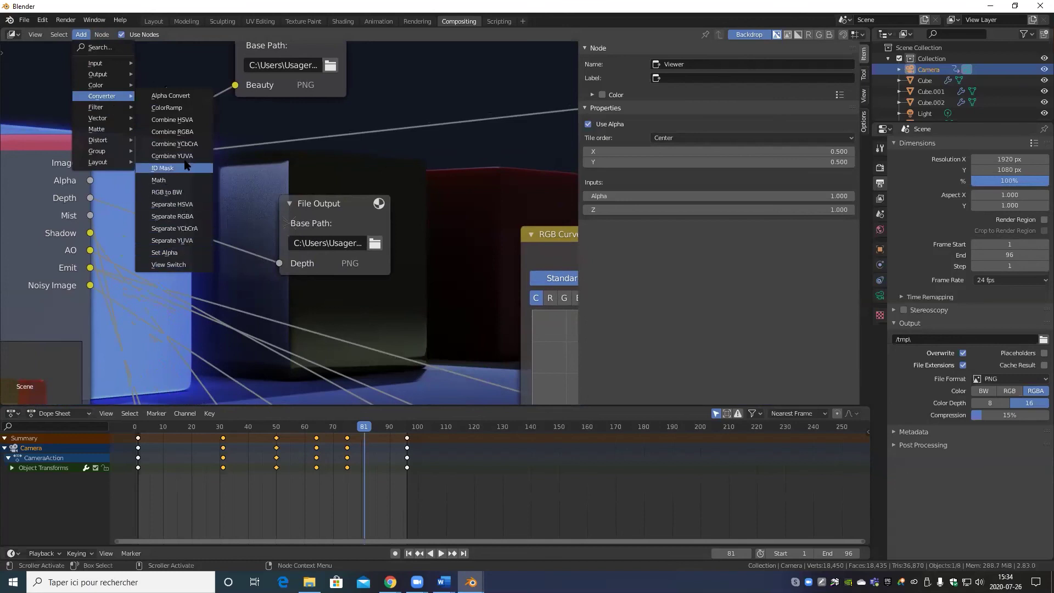
mouse_move(101, 120)
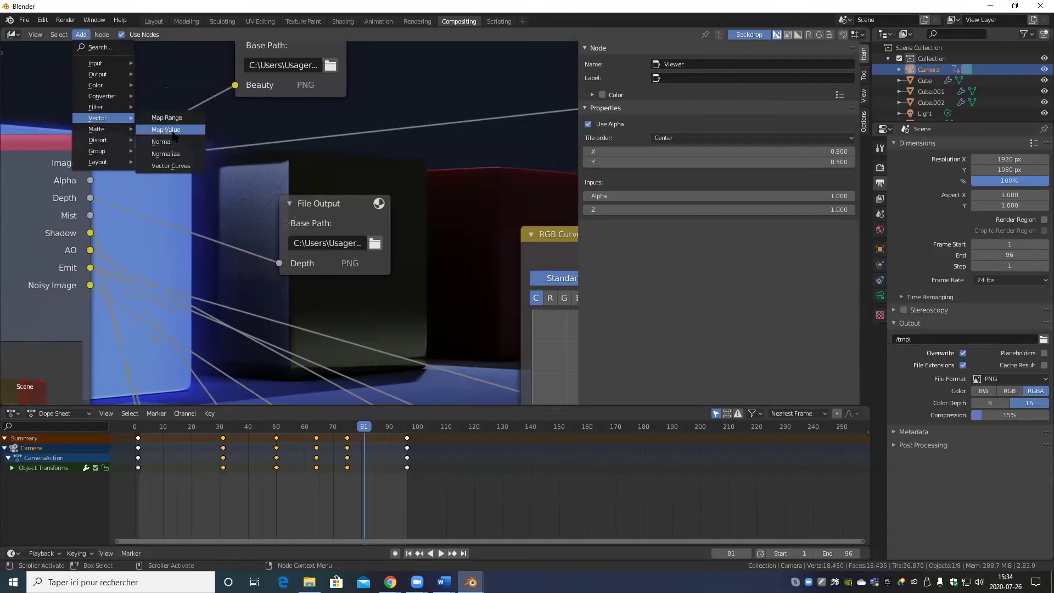
click(177, 154)
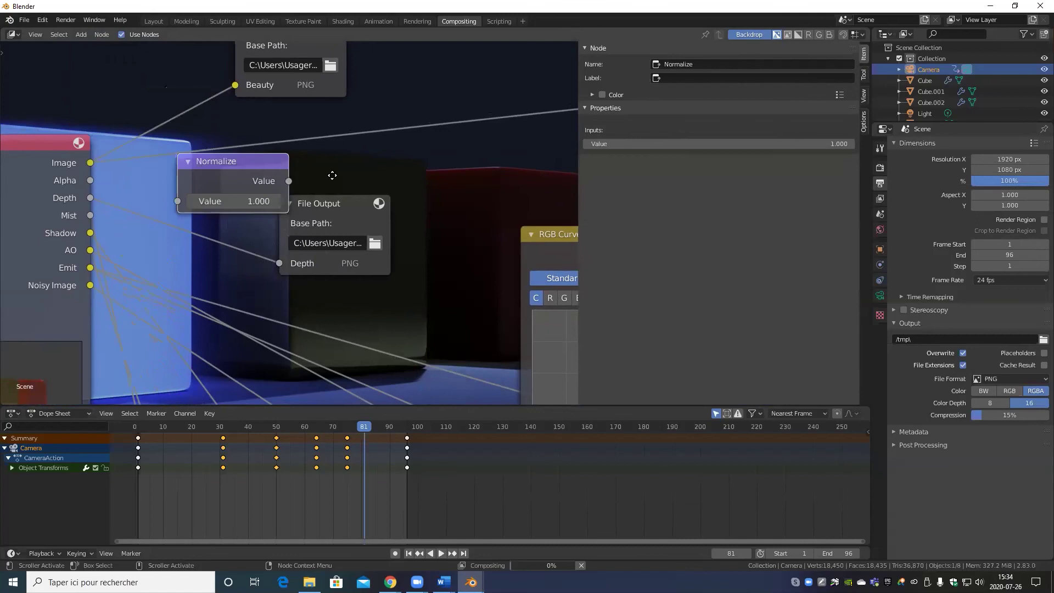
click(428, 173)
Step: Connect the Render Layers Depth output to the Normalize node, and the Normalize value to the Viewer's Image input
scroll(369, 172, down, 1)
scroll(99, 234, down, 3)
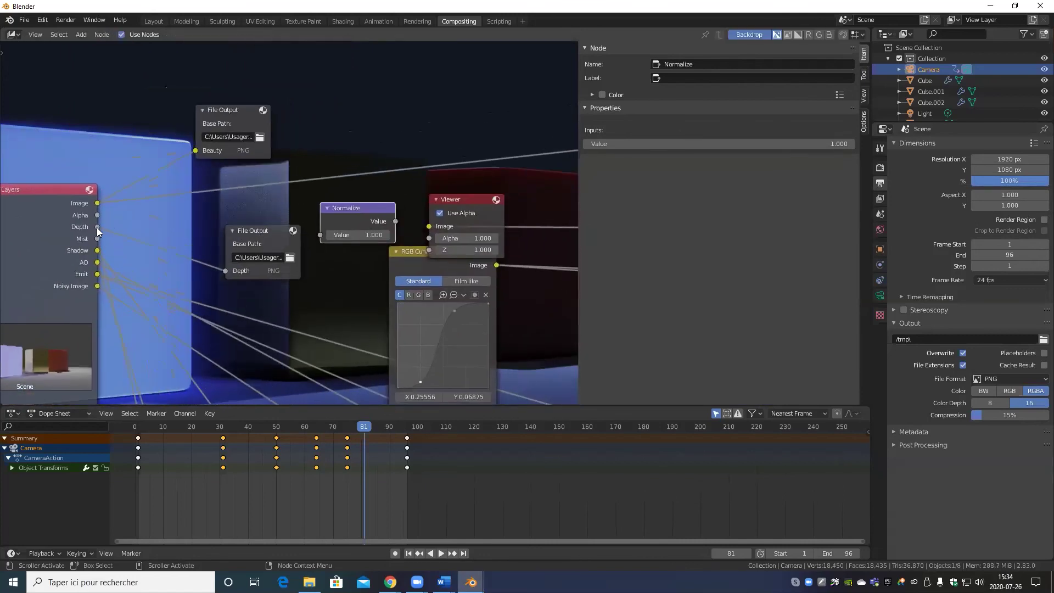
drag(97, 227, 323, 231)
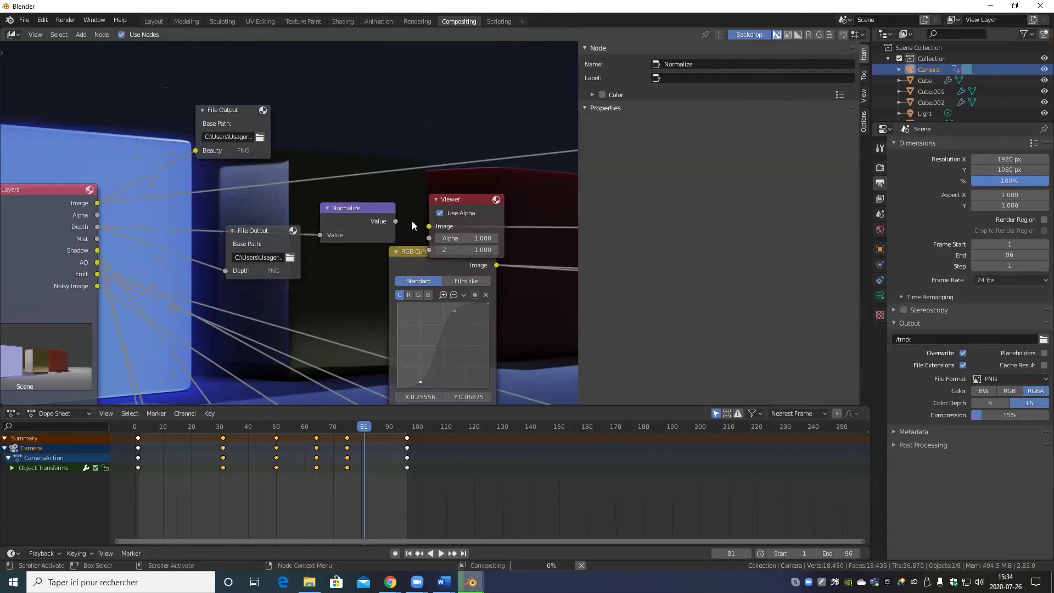
scroll(392, 233, up, 2)
scroll(404, 211, up, 2)
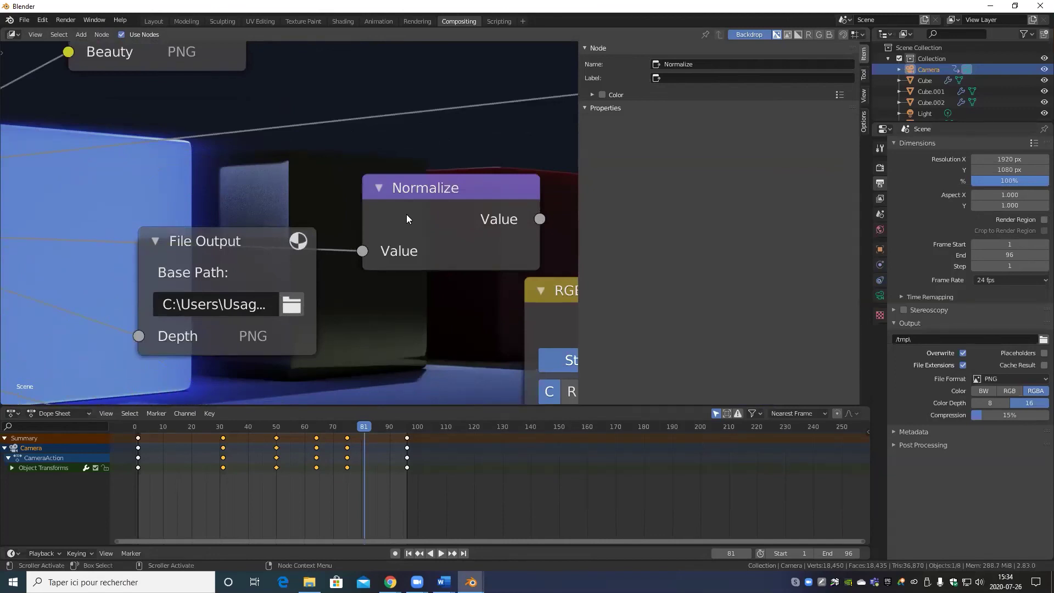
scroll(406, 218, down, 4)
middle_drag(298, 232, 288, 251)
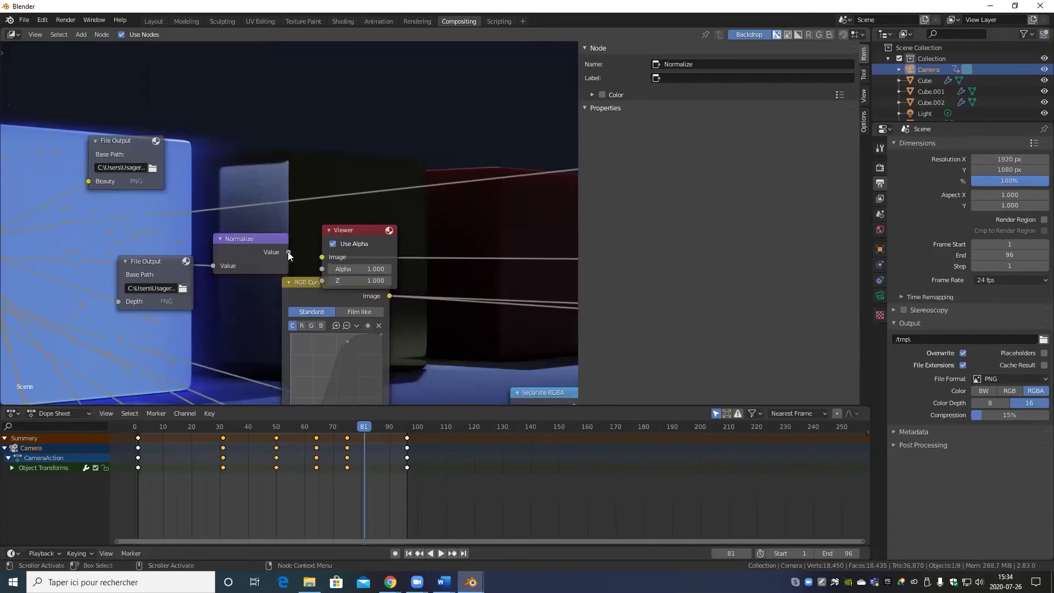
drag(289, 252, 323, 257)
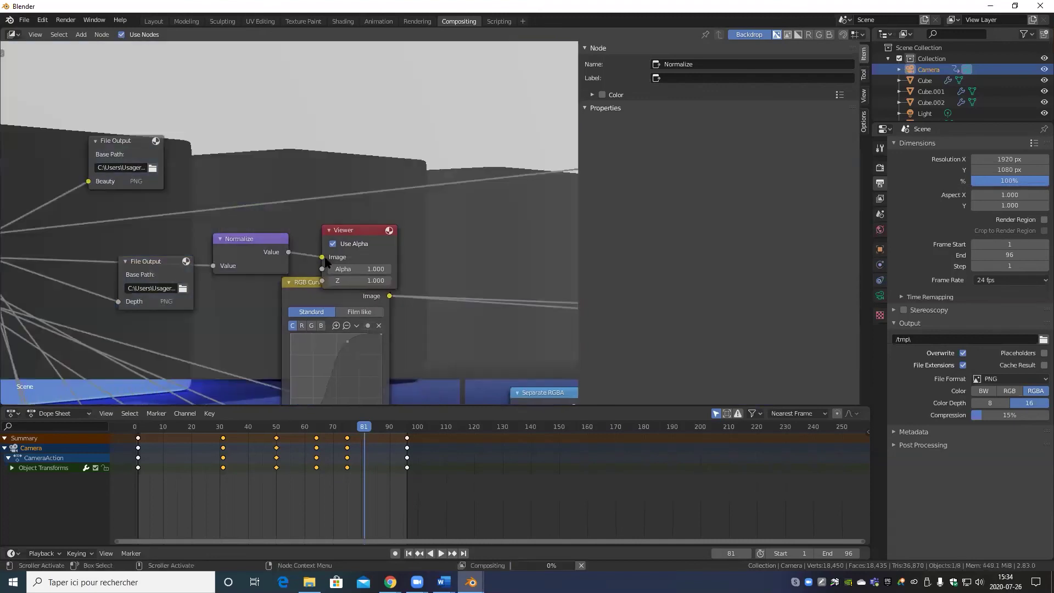
Step: Move the Viewer node clear of the RGB Curves node and shift the backdrop to inspect the normalized depth image
scroll(387, 145, down, 6)
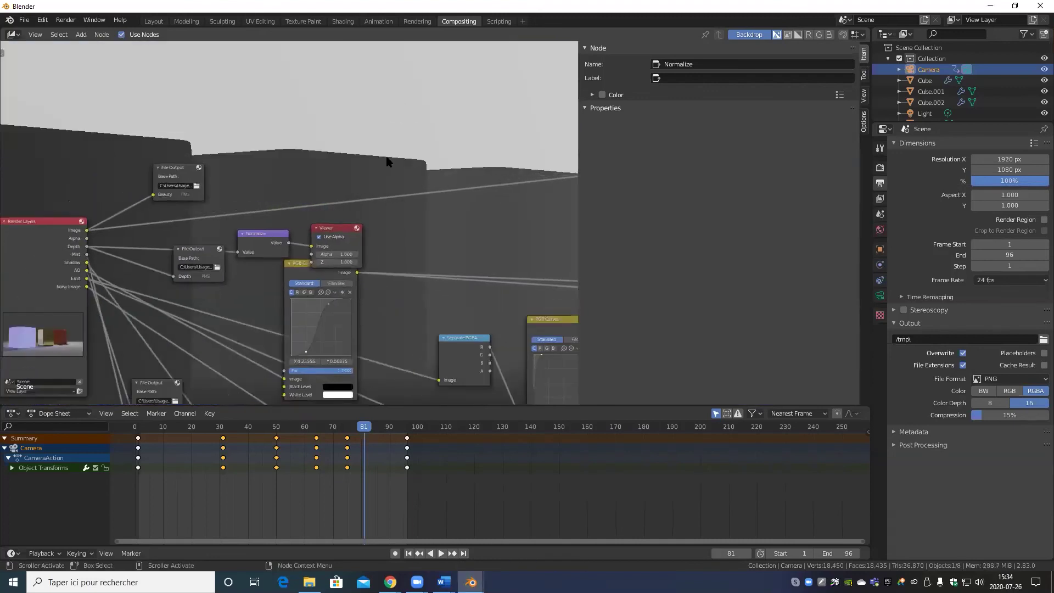
scroll(388, 167, up, 6)
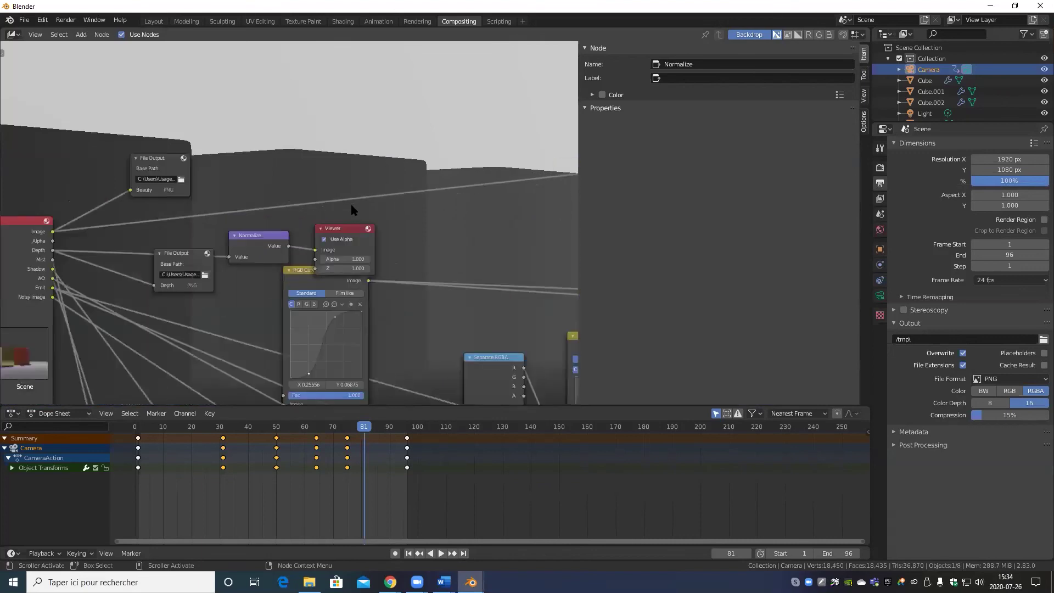
click(355, 234)
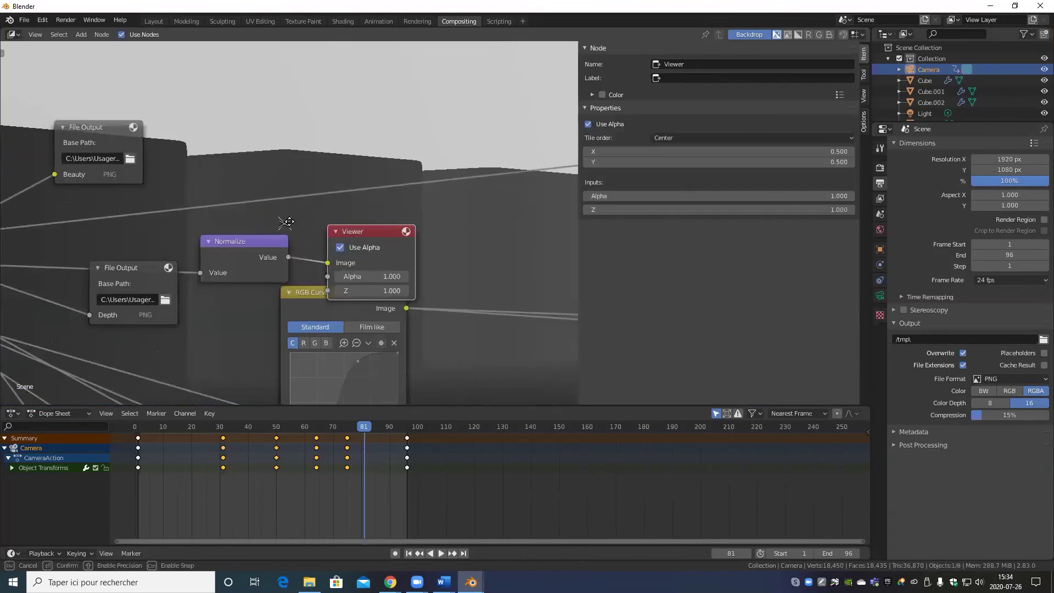
drag(289, 222, 347, 184)
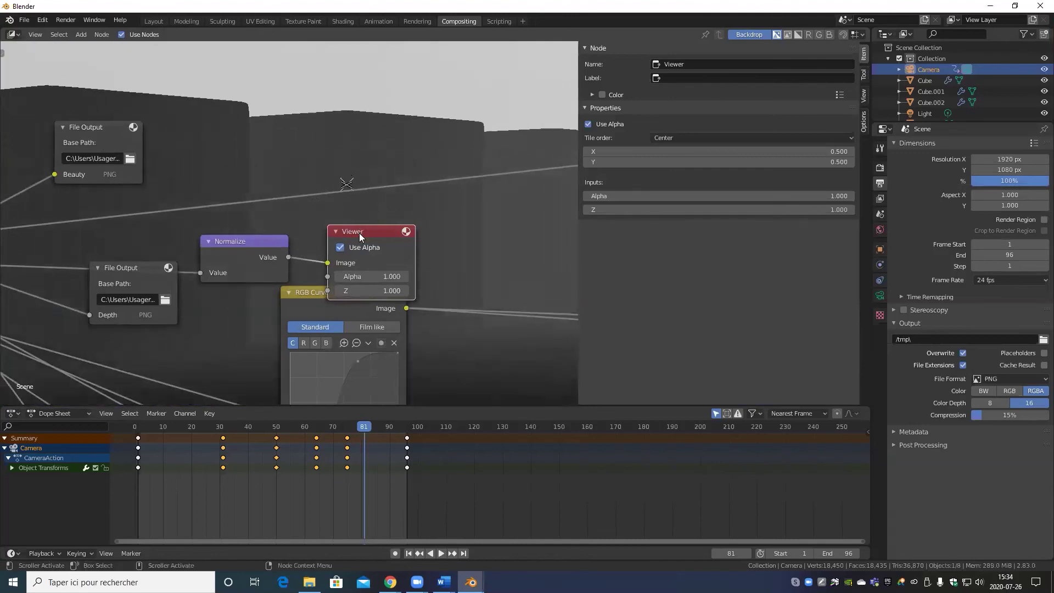
drag(394, 228, 481, 220)
drag(346, 184, 242, 146)
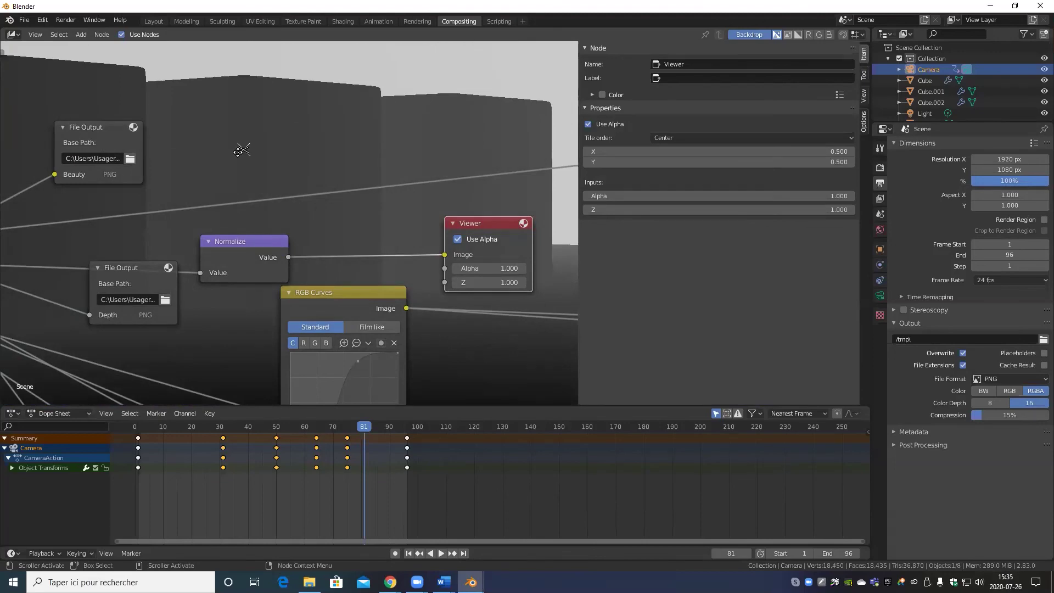
Step: Connect the Render Layers Mist output to the Viewer's Image input and move the Normalize node above the other nodes
scroll(197, 214, down, 4)
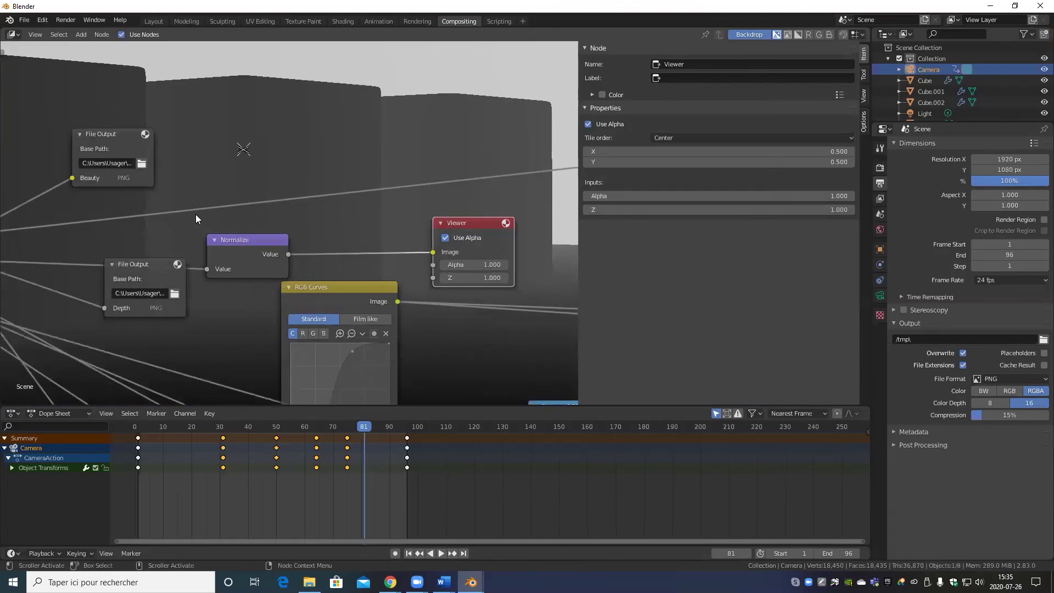
middle_drag(232, 217, 205, 146)
scroll(214, 293, up, 4)
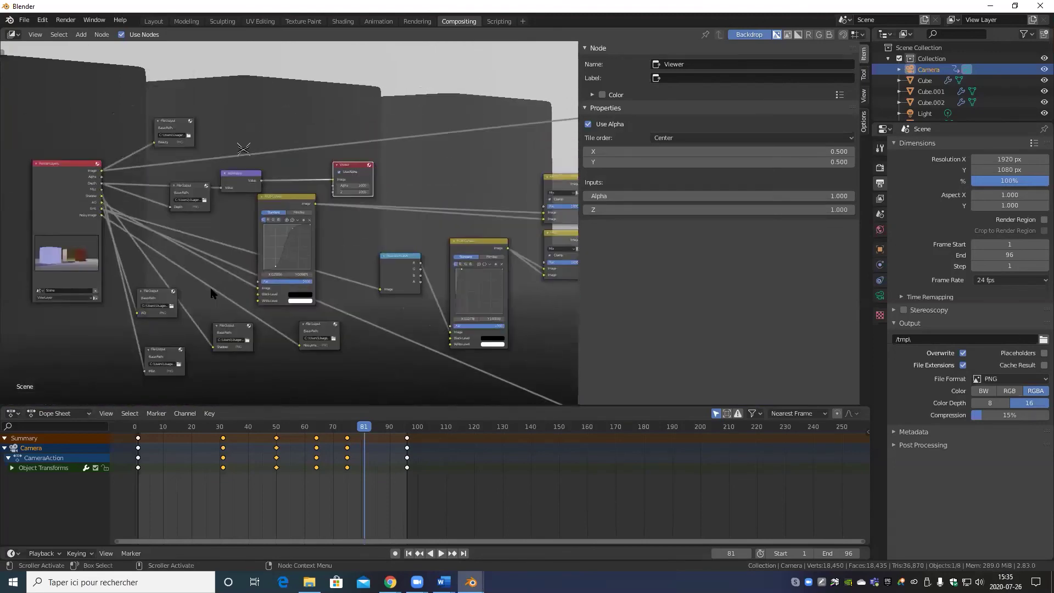
middle_drag(100, 131, 108, 231)
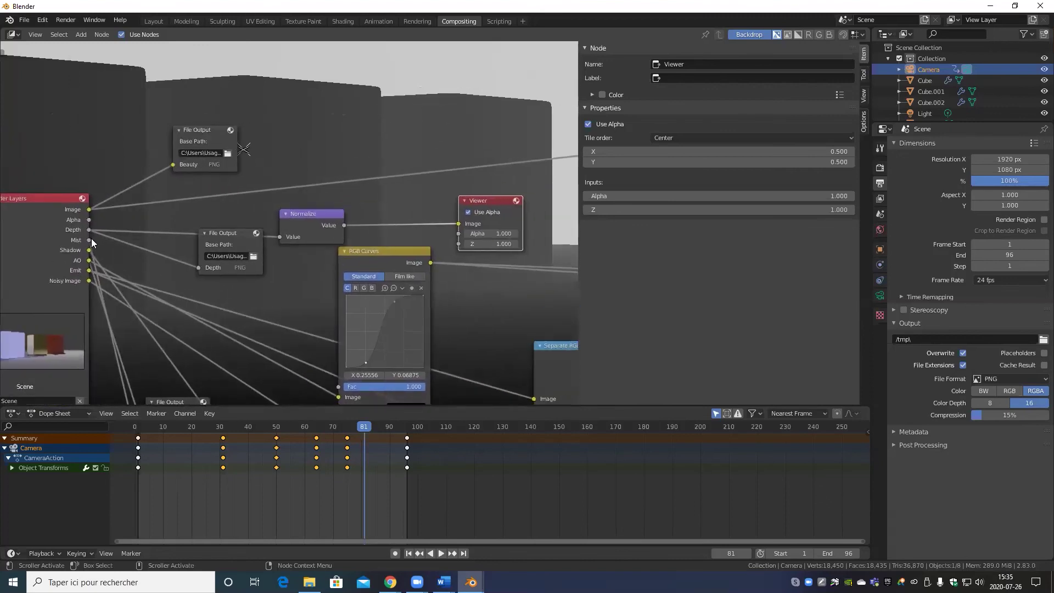
drag(88, 240, 460, 225)
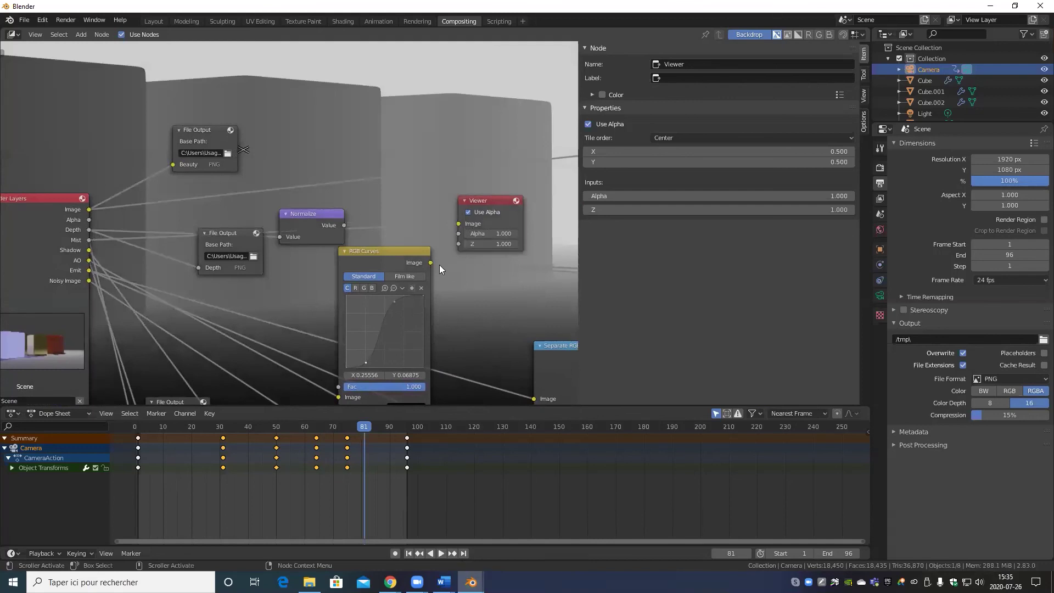
drag(328, 213, 370, 75)
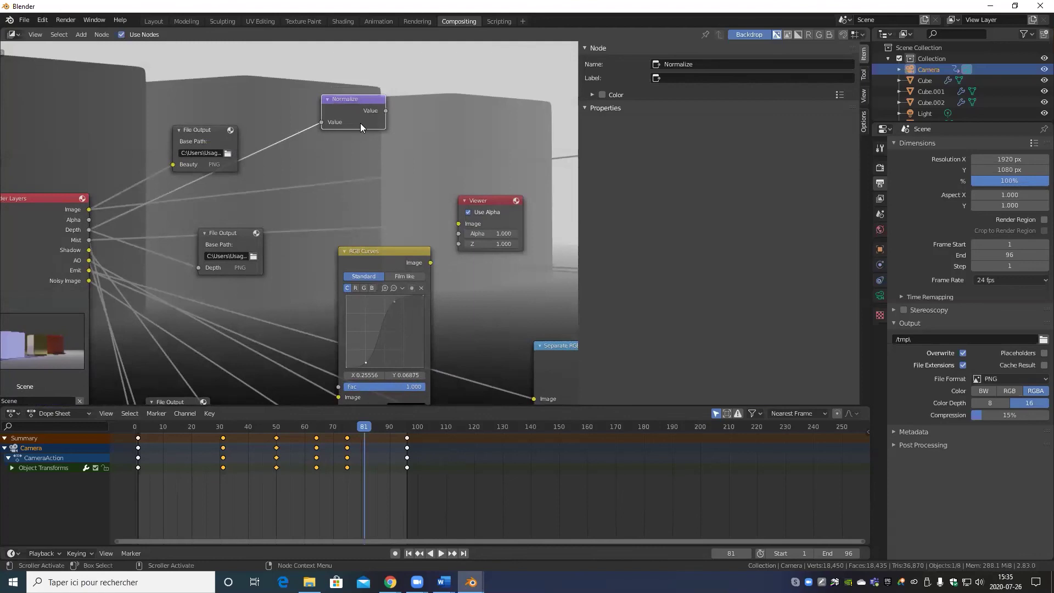
middle_drag(254, 139, 282, 189)
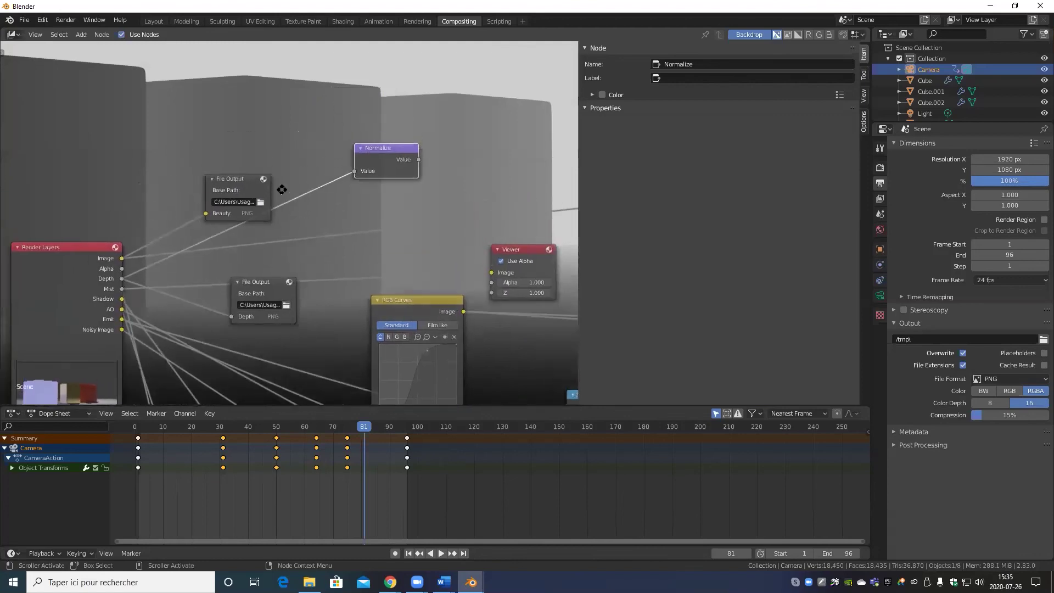
Step: Select the Viewer node and shift the backdrop to inspect the mist pass image
click(515, 250)
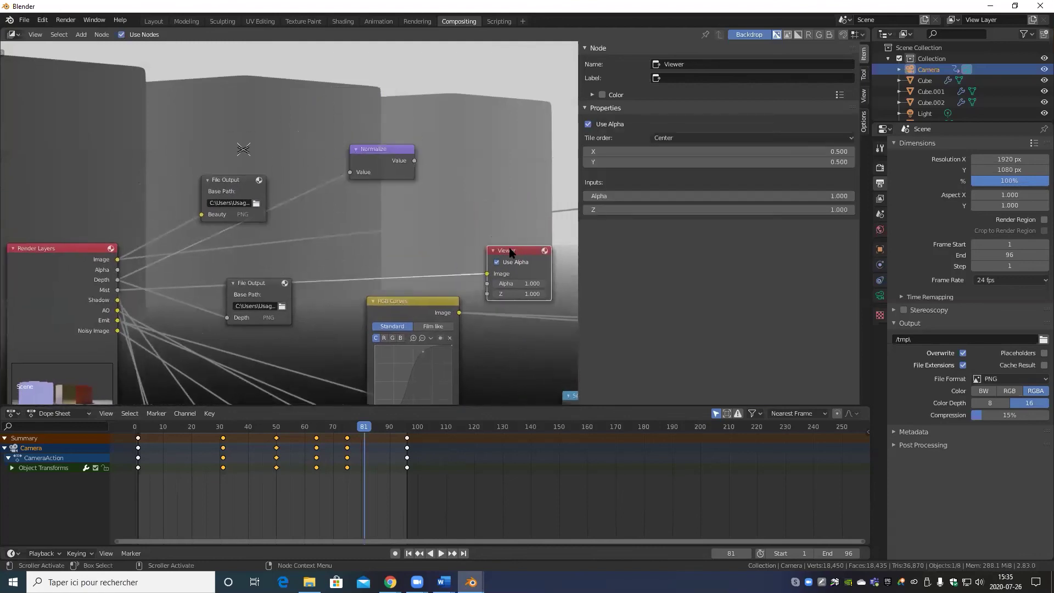
drag(268, 158, 250, 153)
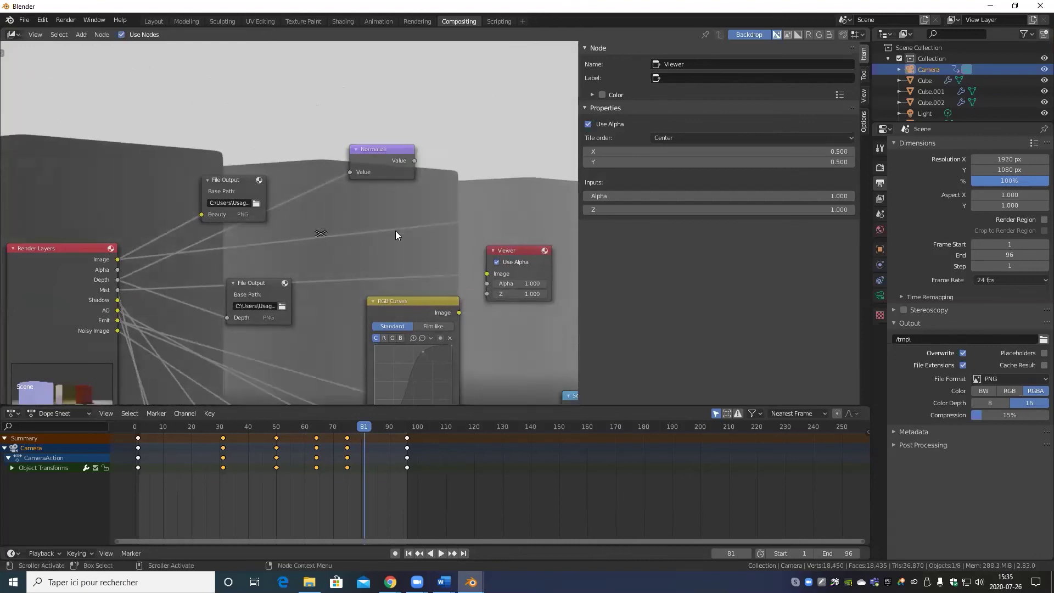
click(505, 251)
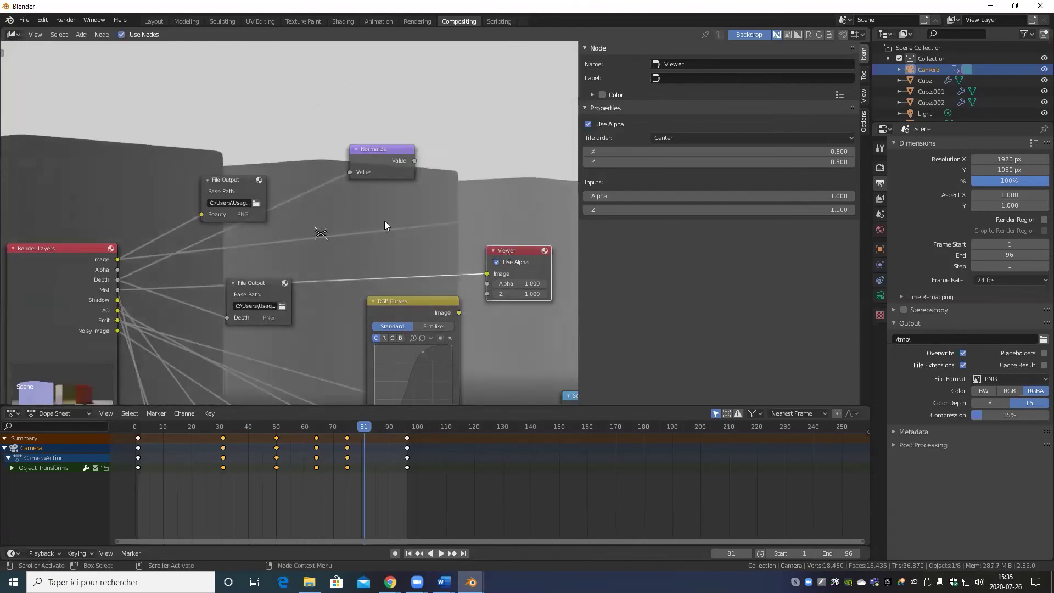
click(323, 229)
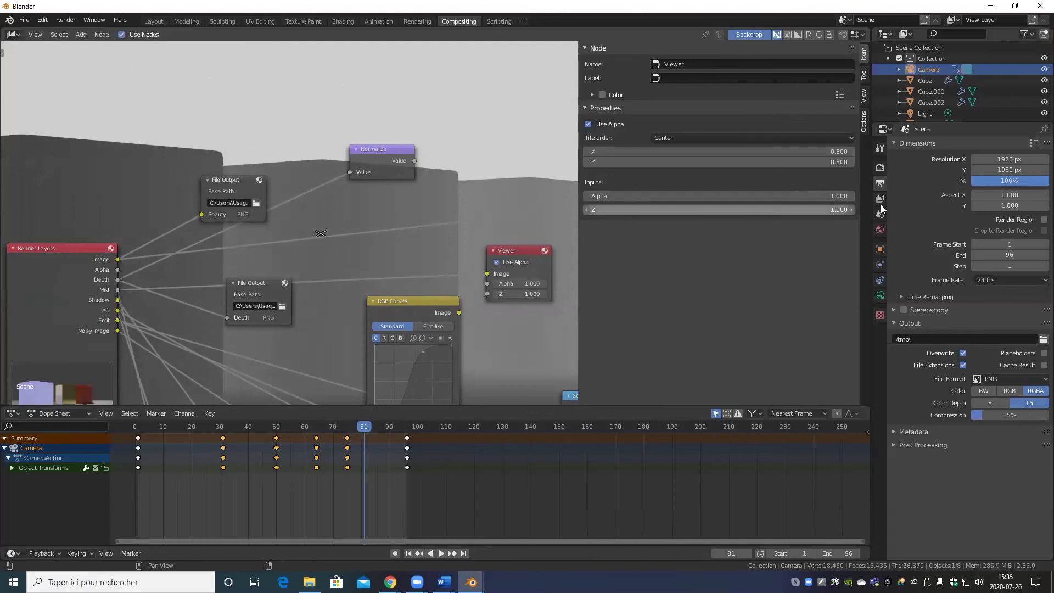
drag(320, 230, 351, 250)
scroll(324, 235, up, 2)
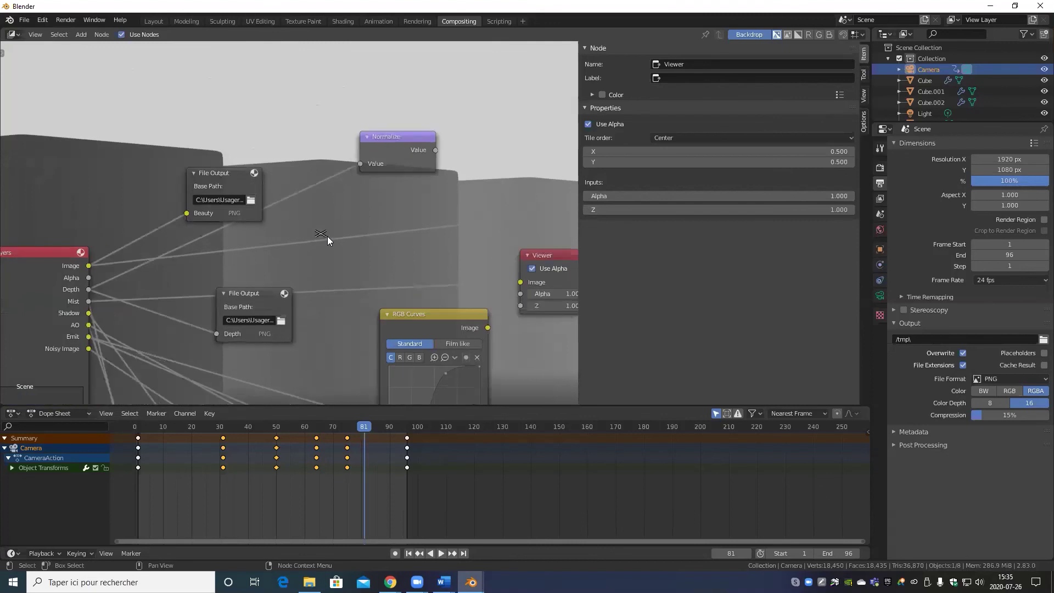
drag(346, 233, 366, 231)
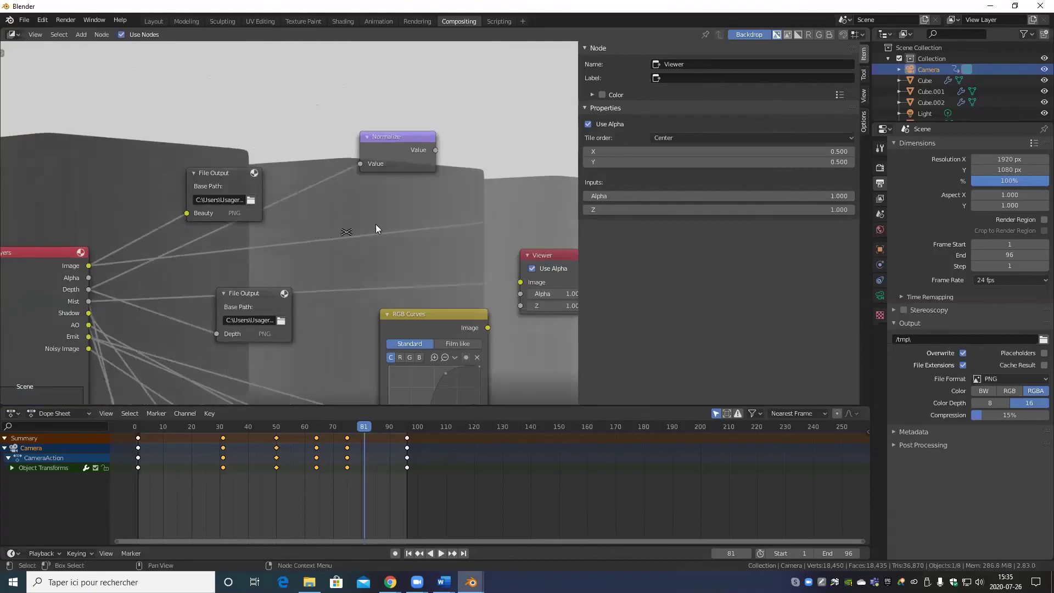
click(552, 254)
key(s)
click(549, 228)
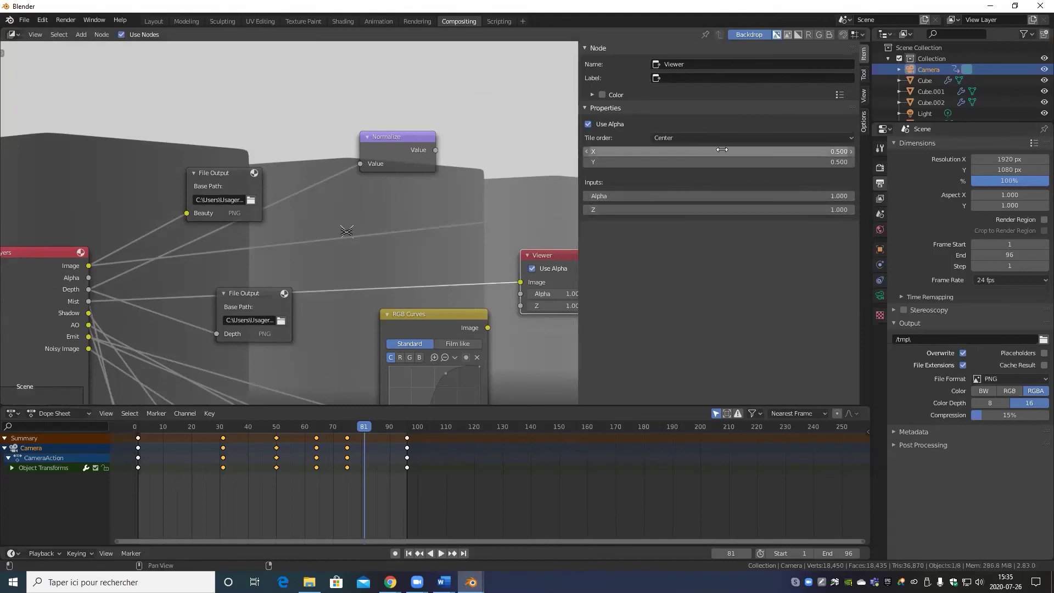
drag(785, 152, 851, 152)
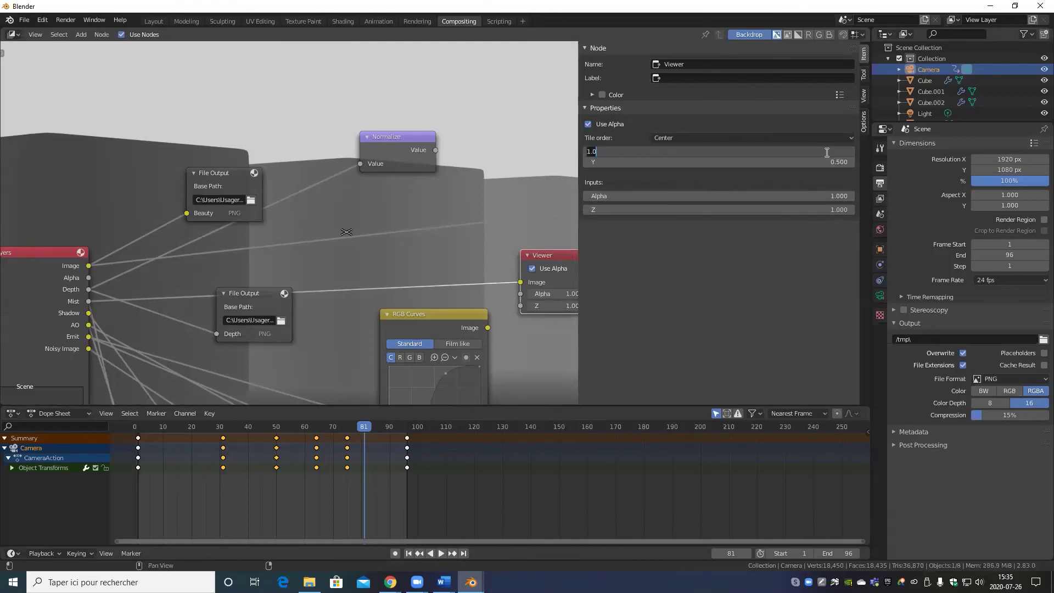
key(ctrl+z)
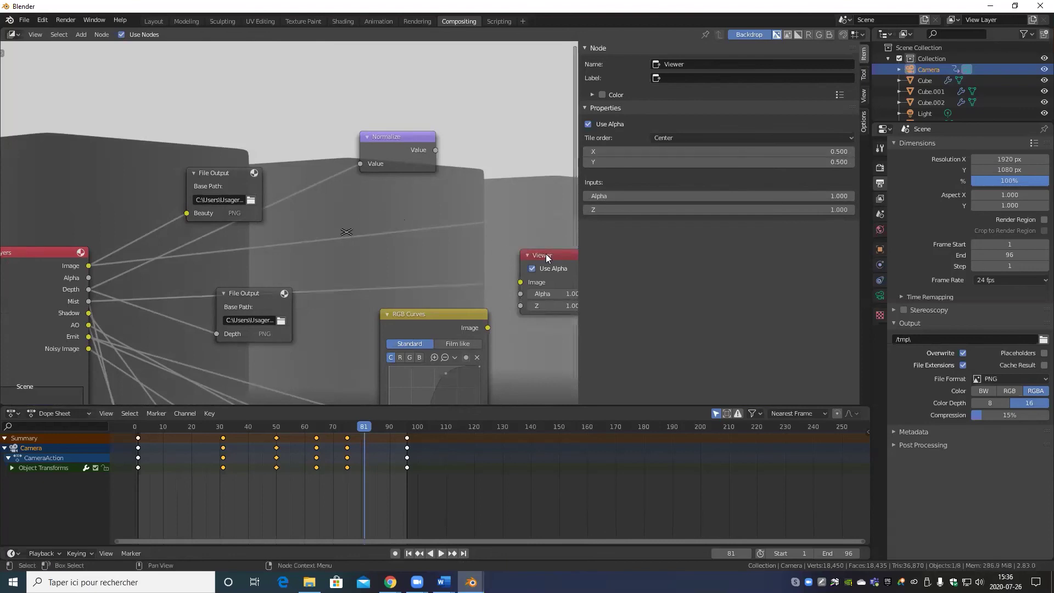
Step: Shift the backdrop again and check the current render result in its separate window
drag(347, 231, 438, 259)
key(F11)
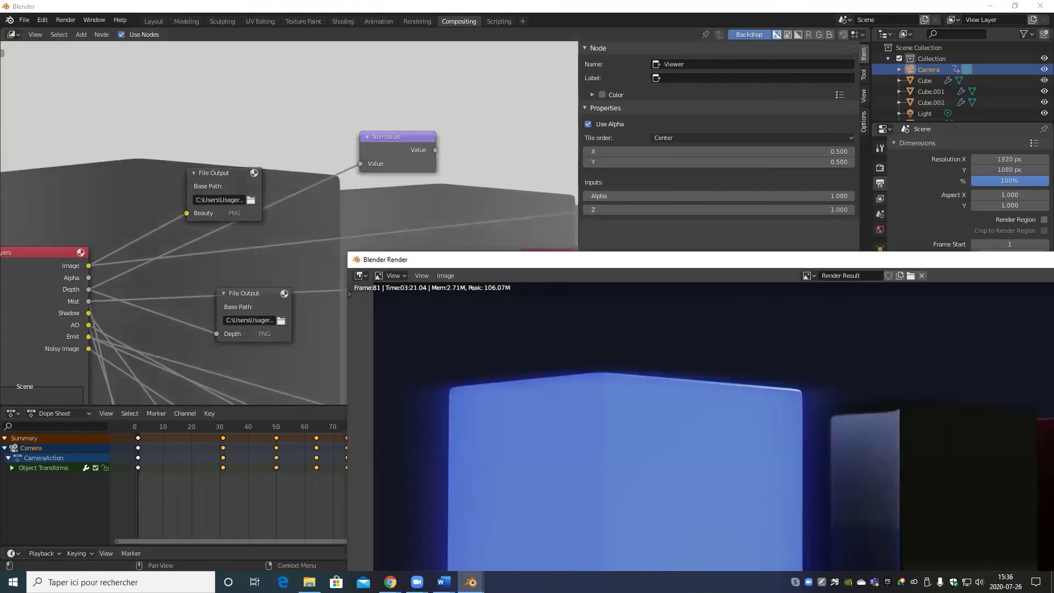
key(F11)
Step: Move the Composite node from the end of the node tree to beside the Viewer node
scroll(425, 213, down, 5)
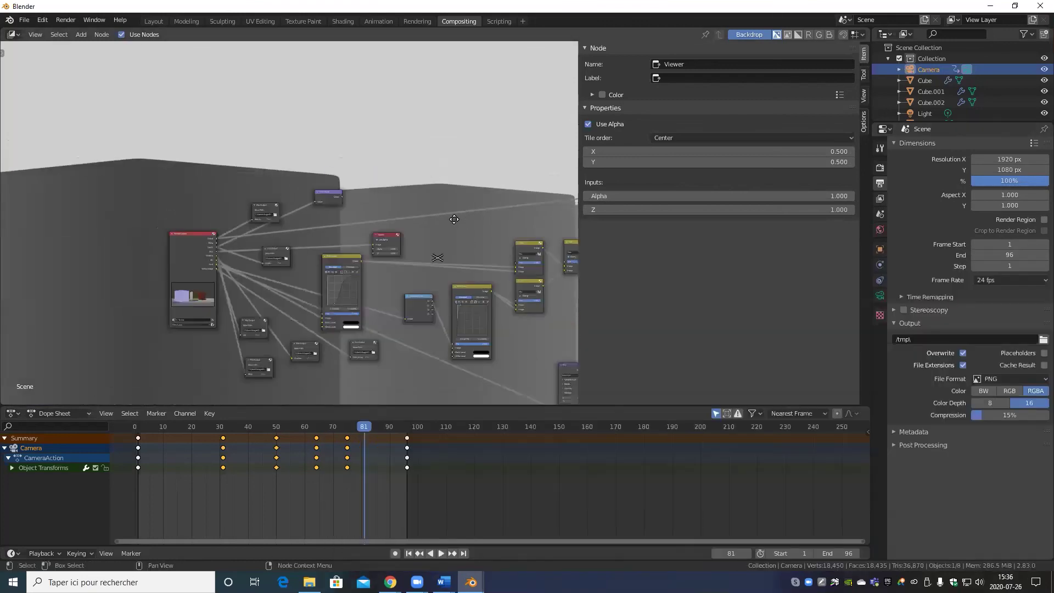
scroll(311, 218, down, 2)
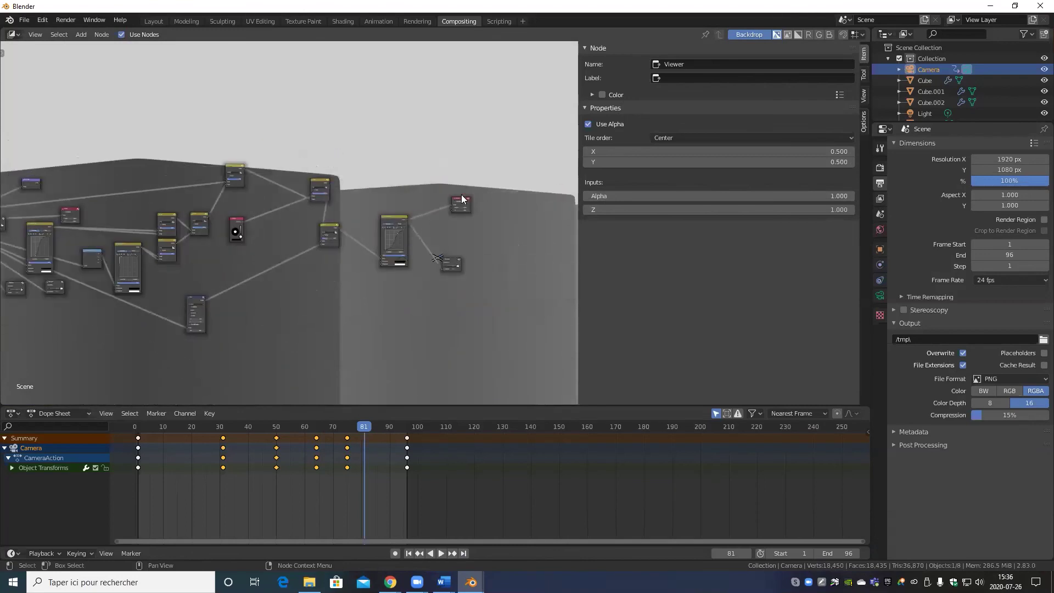
drag(461, 200, 105, 199)
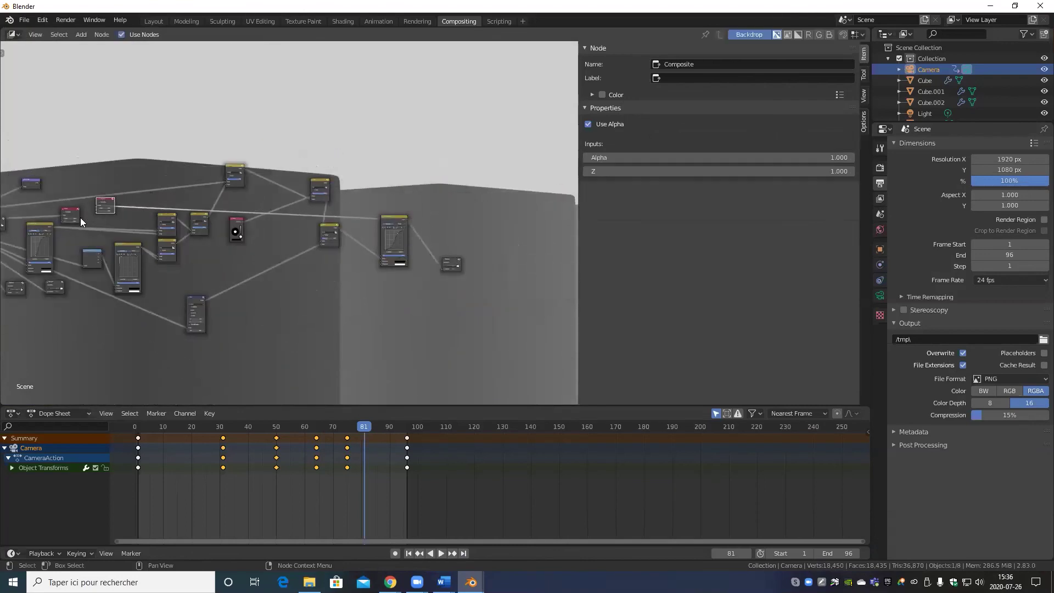
Step: Connect the Render Layers Mist output to the Composite node's Image input
scroll(272, 250, up, 2)
middle_drag(273, 250, 504, 266)
scroll(390, 248, up, 5)
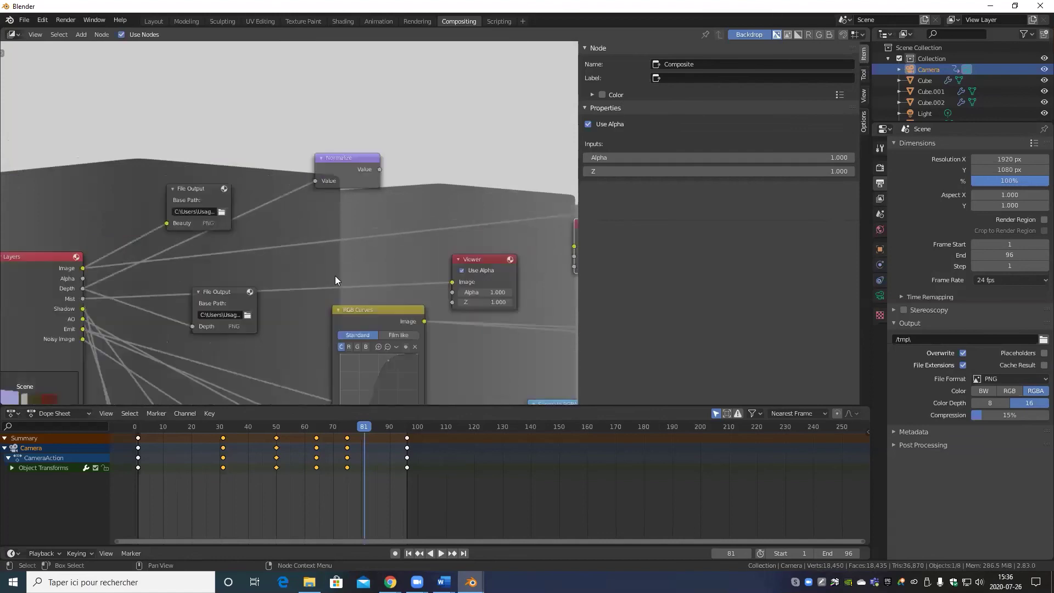
middle_drag(268, 232, 312, 228)
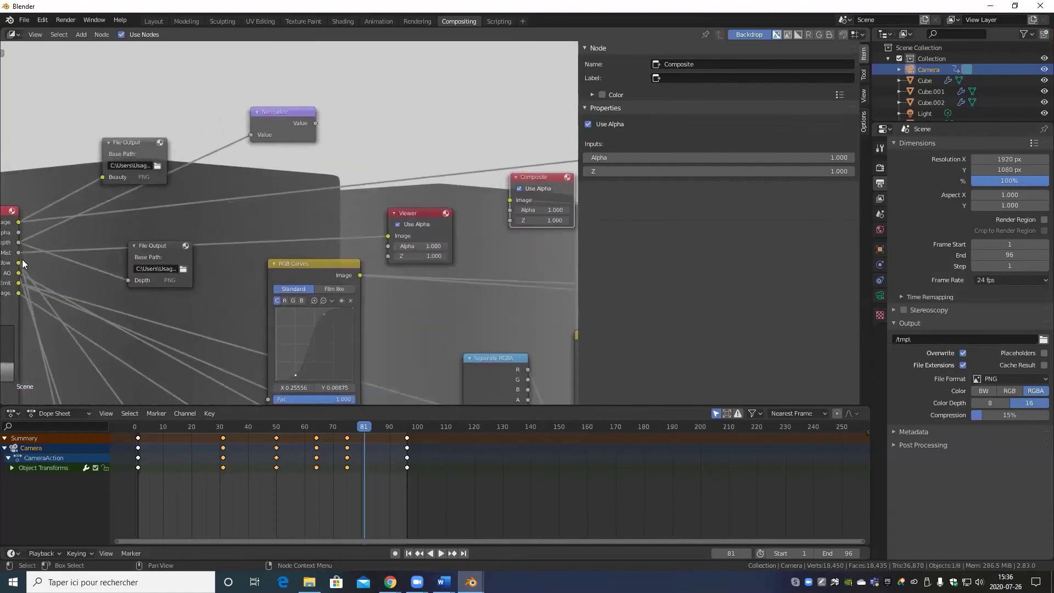
drag(20, 254, 512, 199)
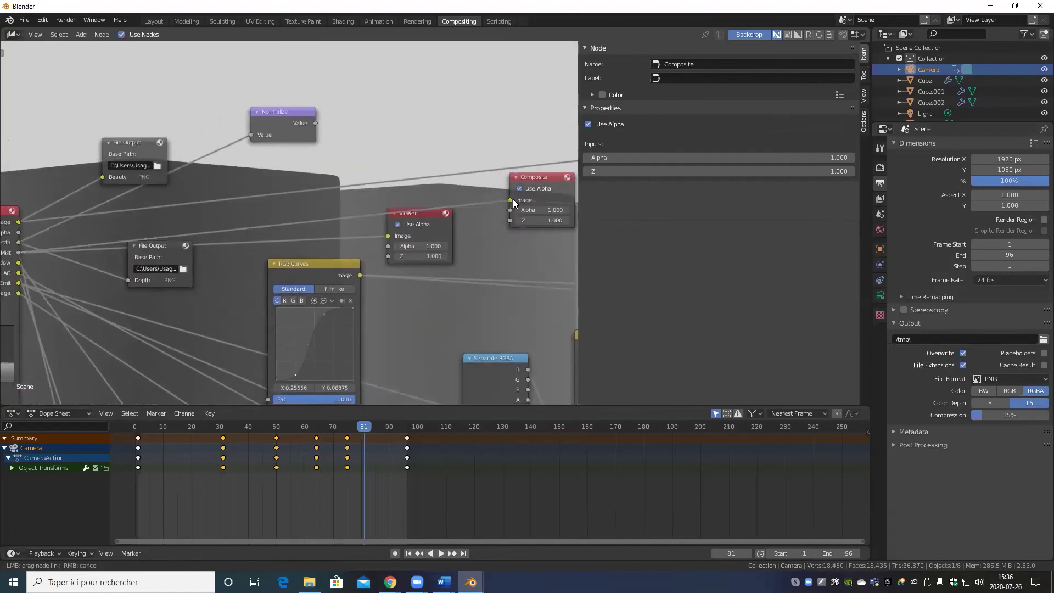
Step: Show the render result and examine the mist pass's edge smoothness close up at a cube's corner
key(F11)
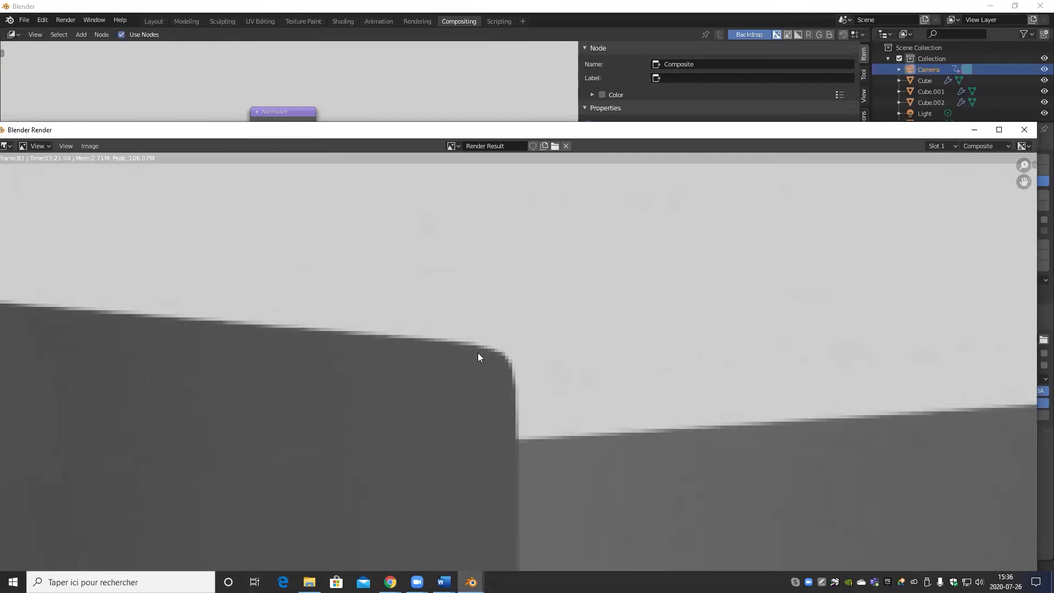
scroll(506, 367, up, 3)
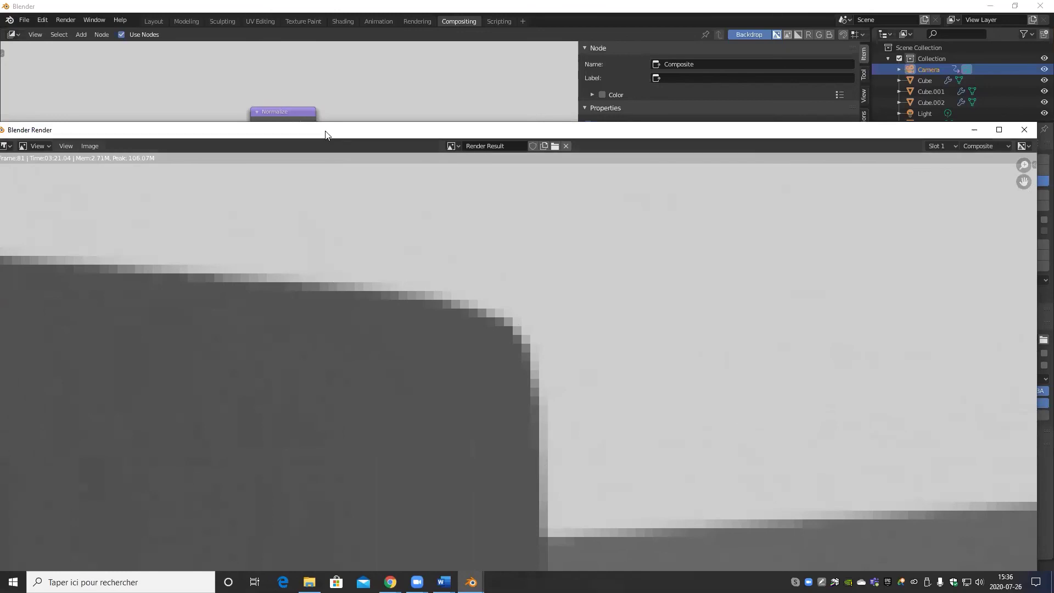
drag(325, 135, 637, 118)
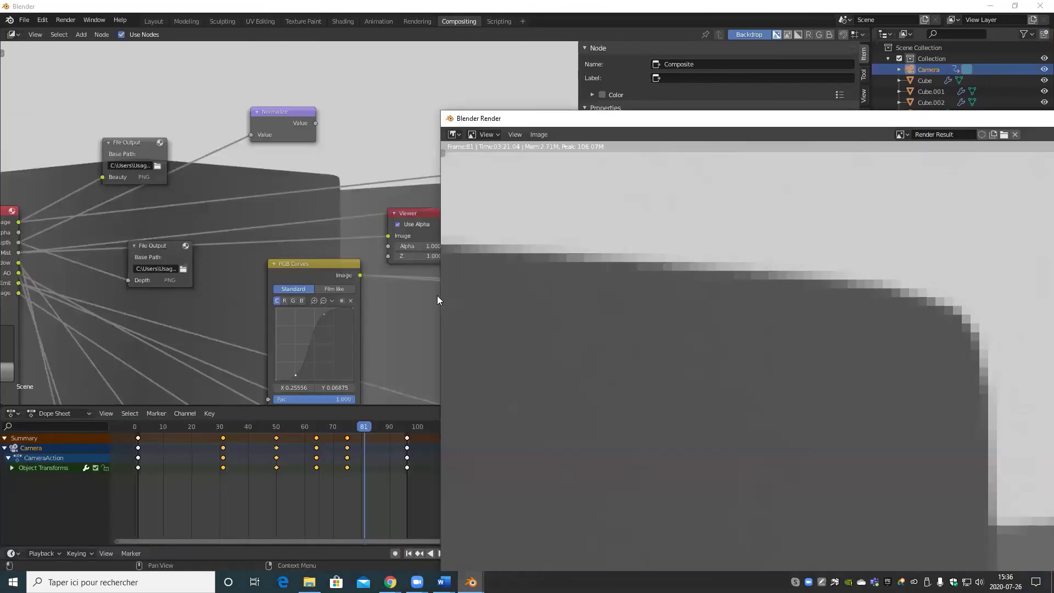
Step: Connect the Normalize value to the Composite's Image input and examine the normalized depth's cube edges in the render result
click(280, 145)
scroll(117, 242, down, 1)
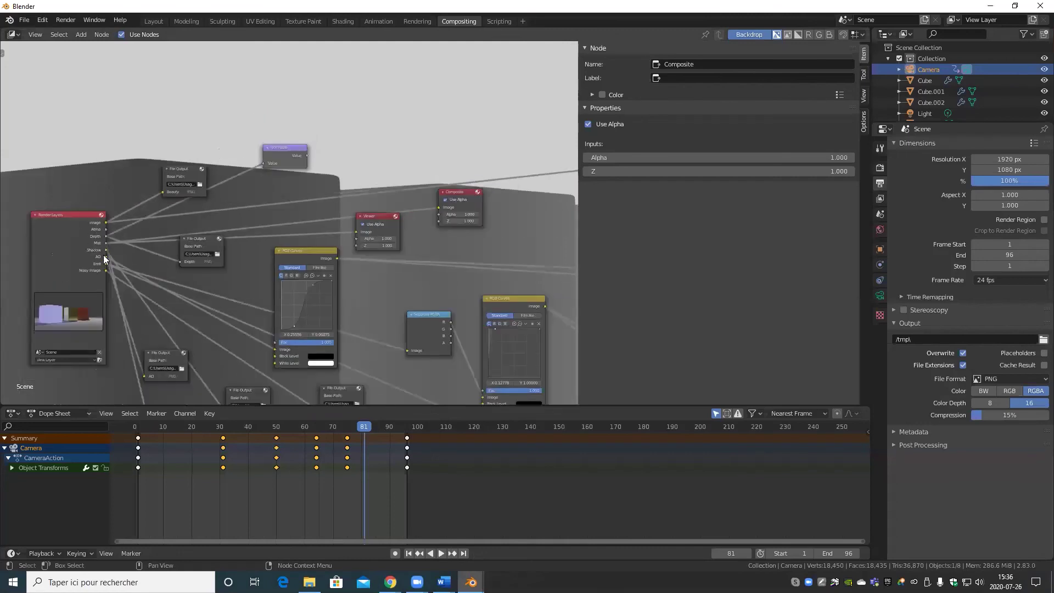
scroll(103, 255, up, 2)
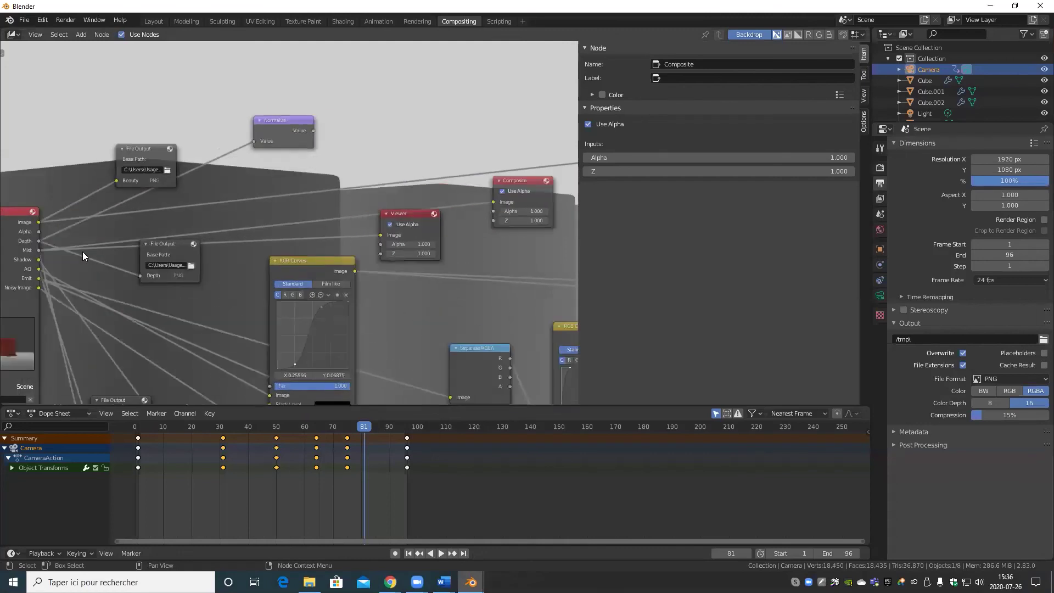
click(38, 240)
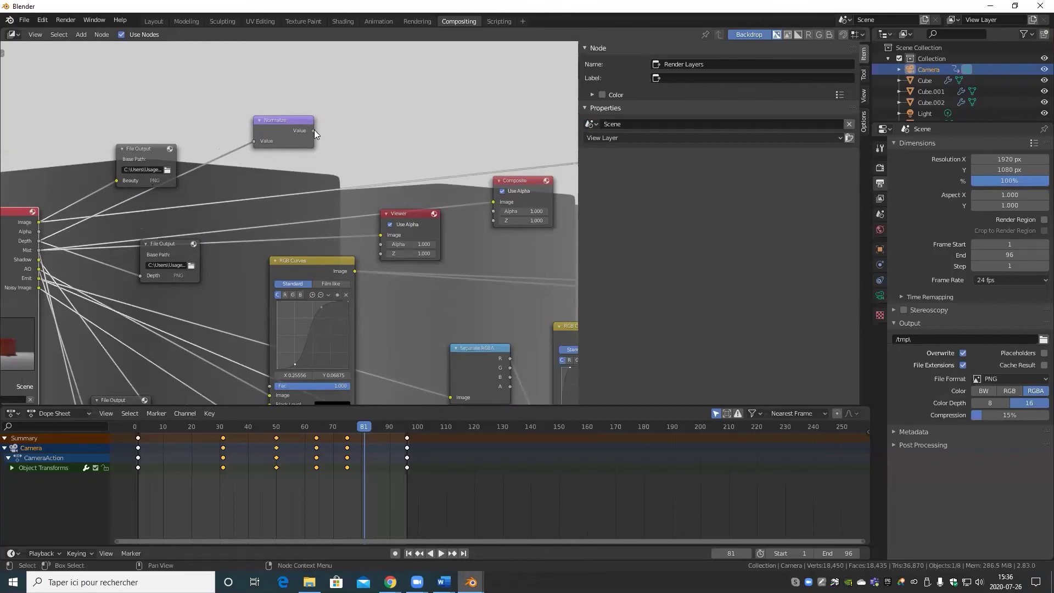
drag(313, 130, 493, 202)
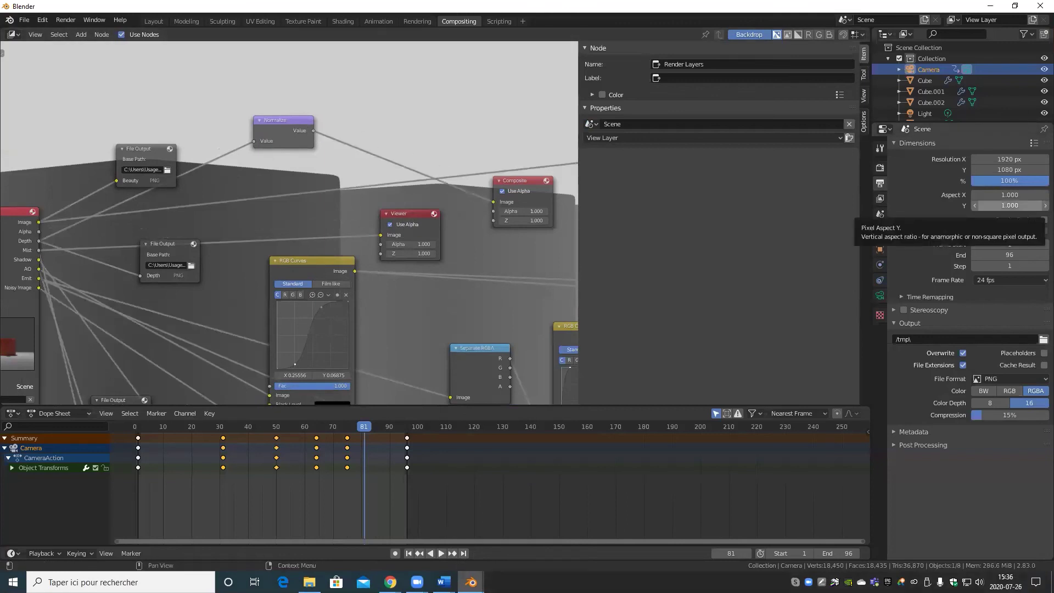
key(F12)
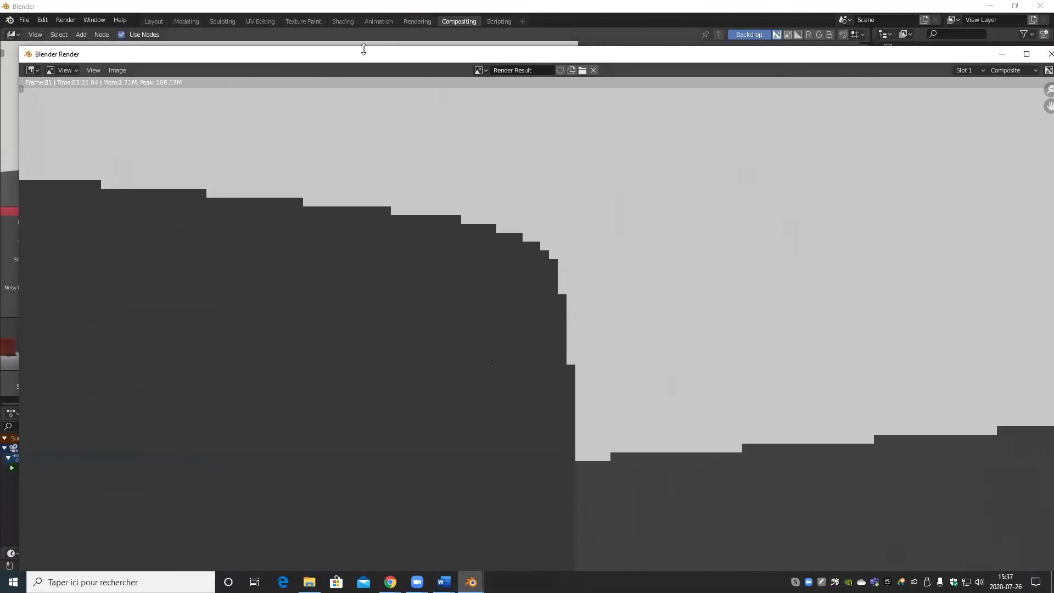
drag(365, 59, 1053, 175)
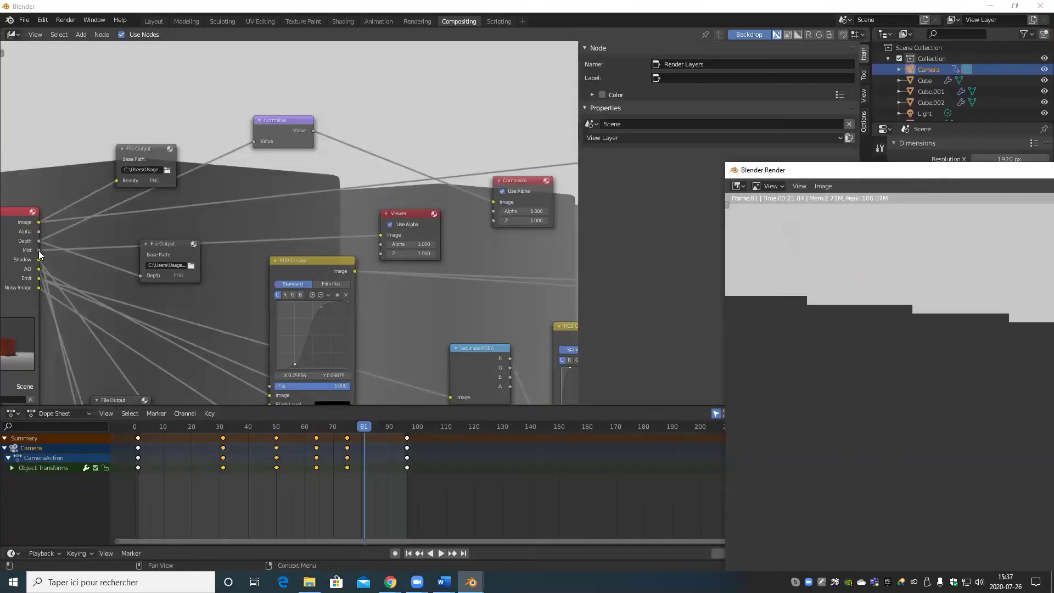
Step: Reconnect the Render Layers Mist output to the Composite's Image input and examine the cube edges in the render result
drag(39, 250, 522, 202)
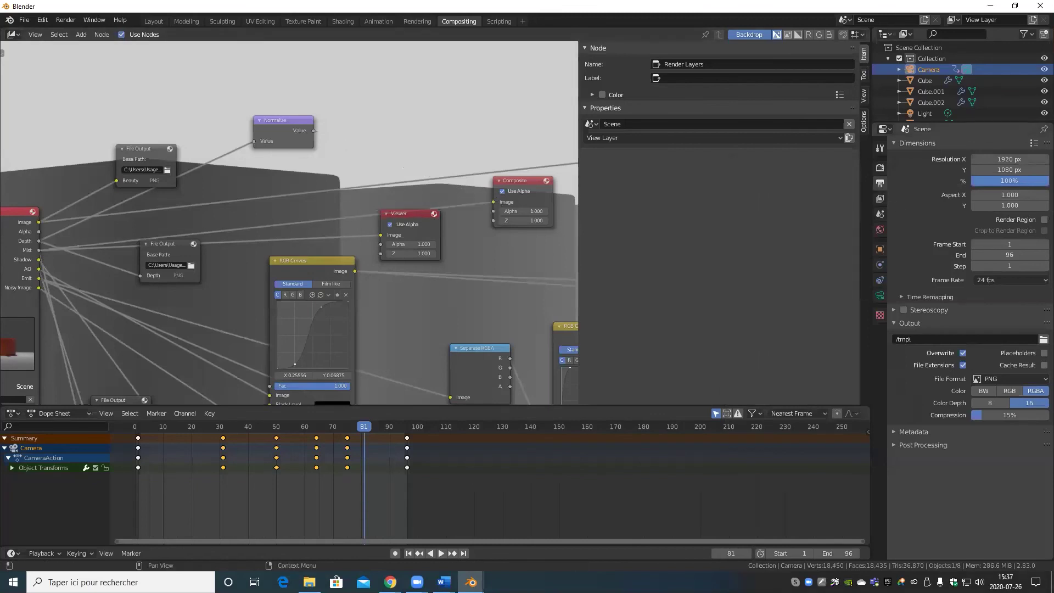
key(F11)
drag(726, 163, 76, 102)
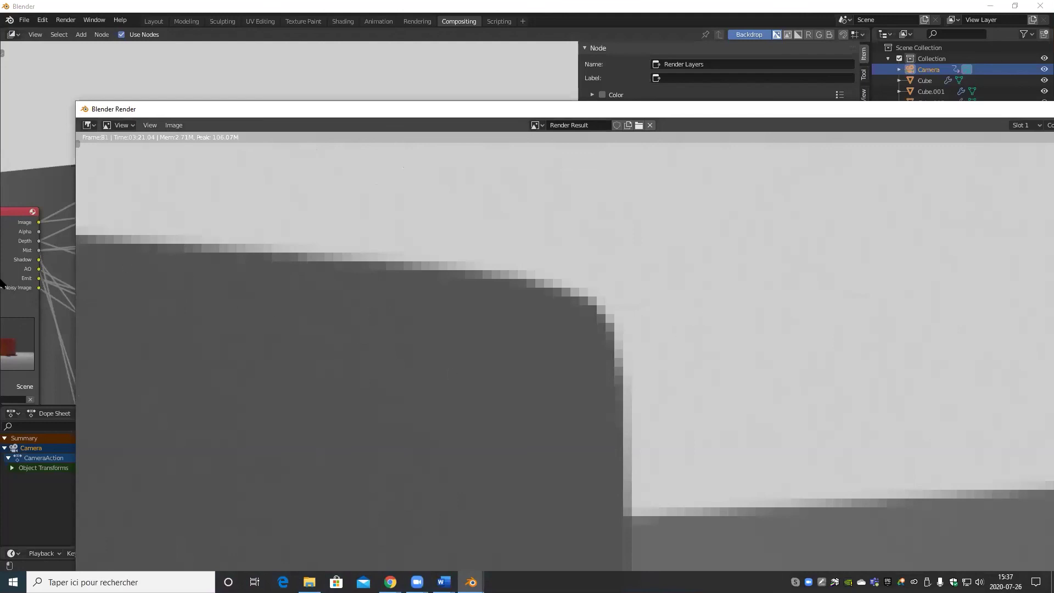
drag(230, 110, 463, 120)
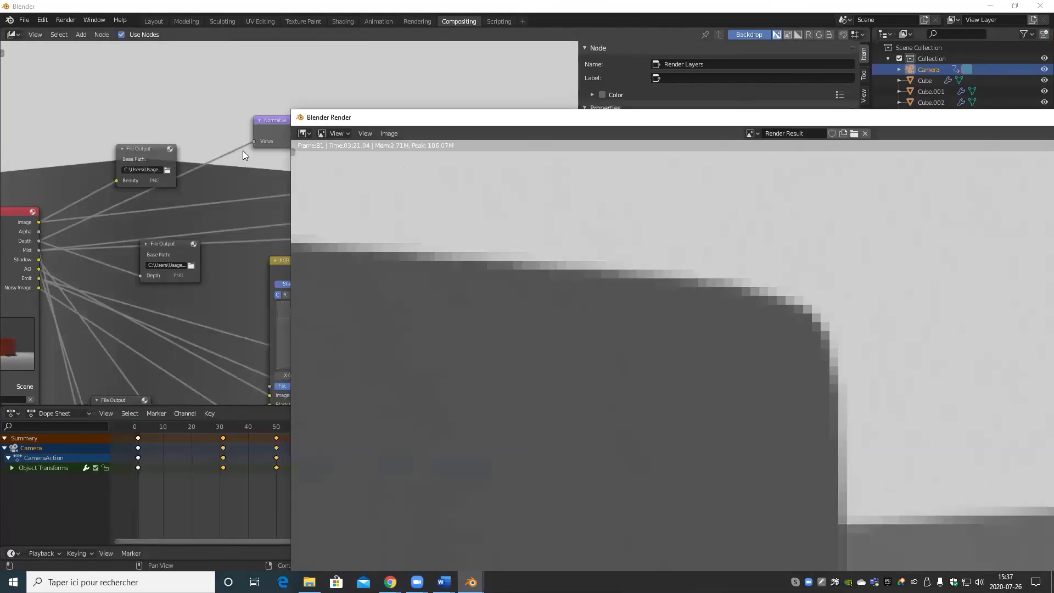
drag(346, 117, 780, 135)
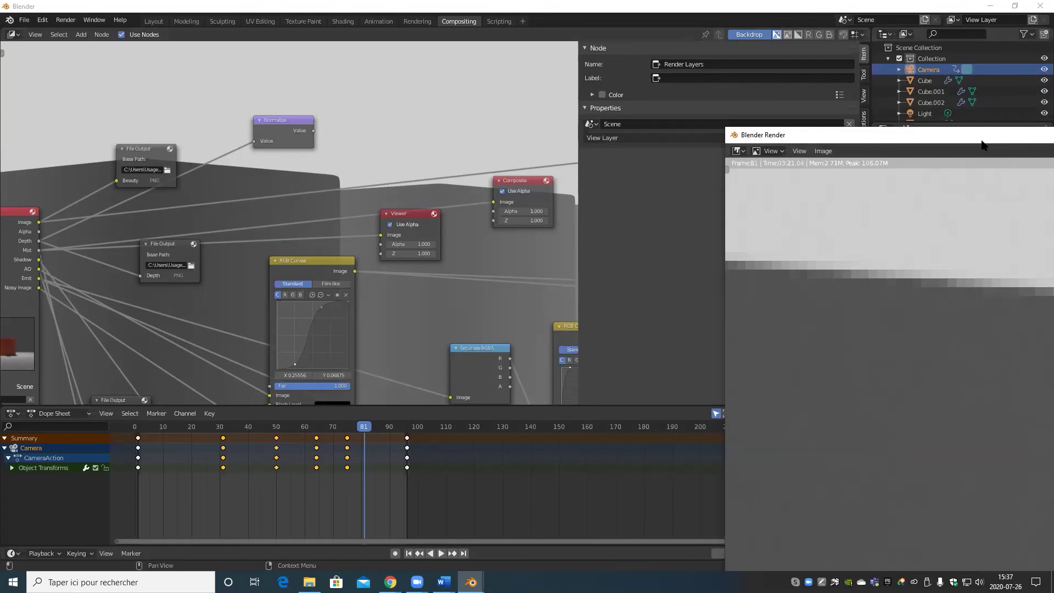
Step: Close the render result window and switch from the compositor to the Layout workspace
drag(946, 145, 967, 141)
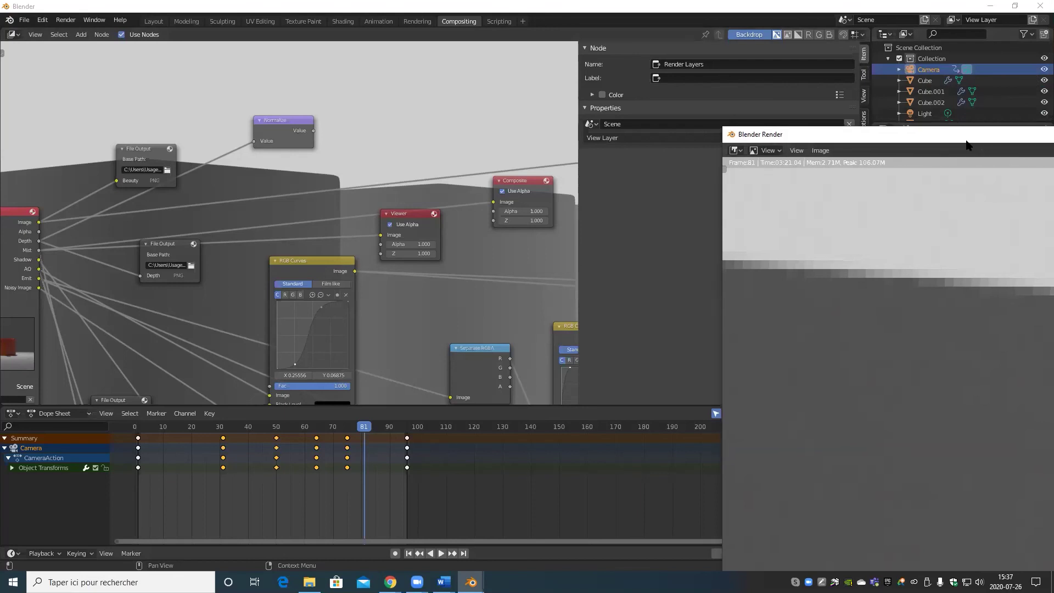
double_click(967, 144)
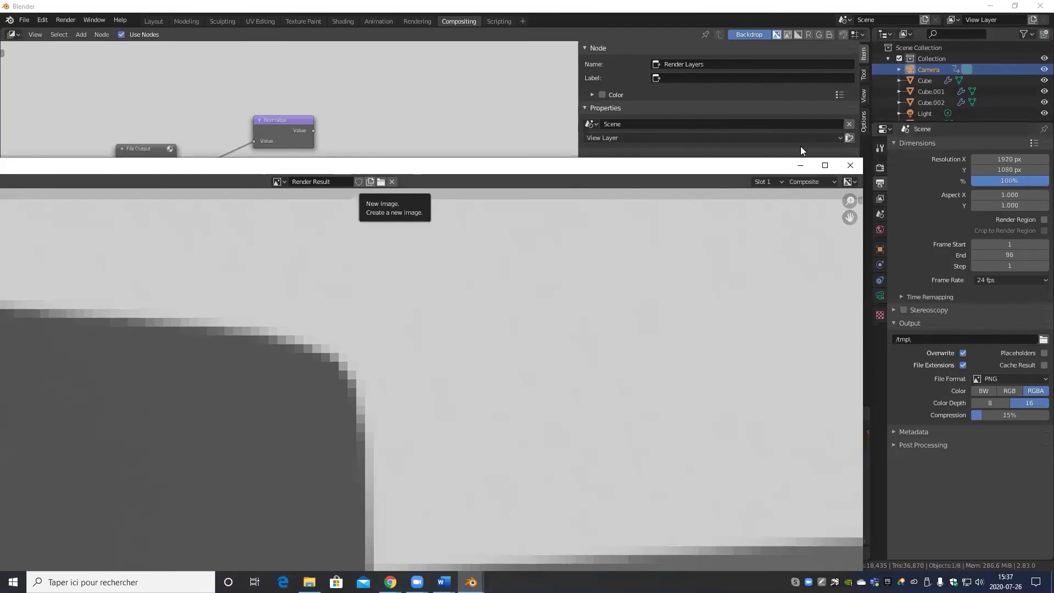
click(850, 165)
scroll(368, 254, down, 1)
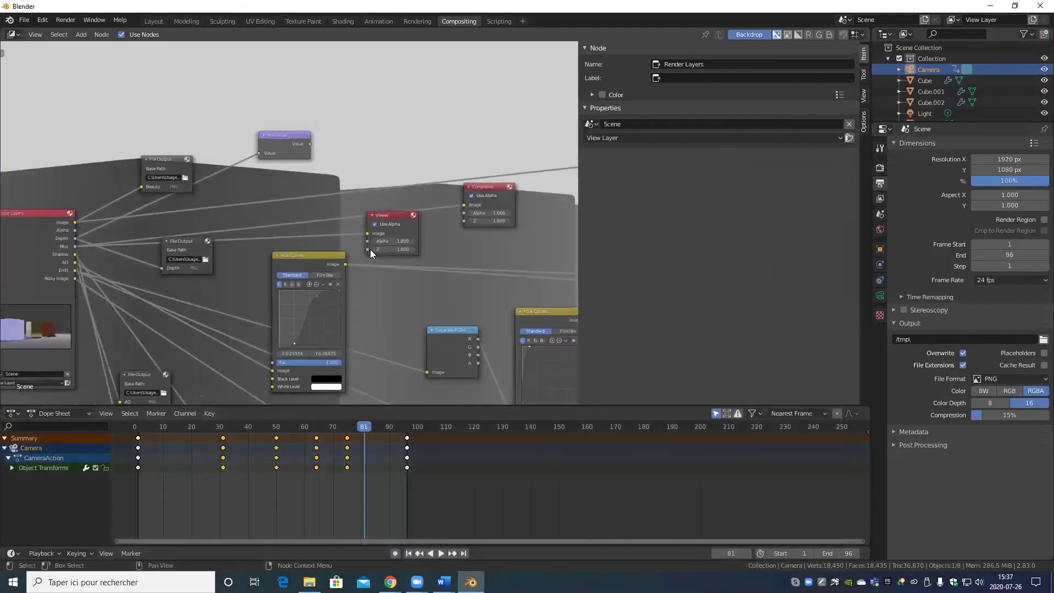
scroll(370, 249, down, 4)
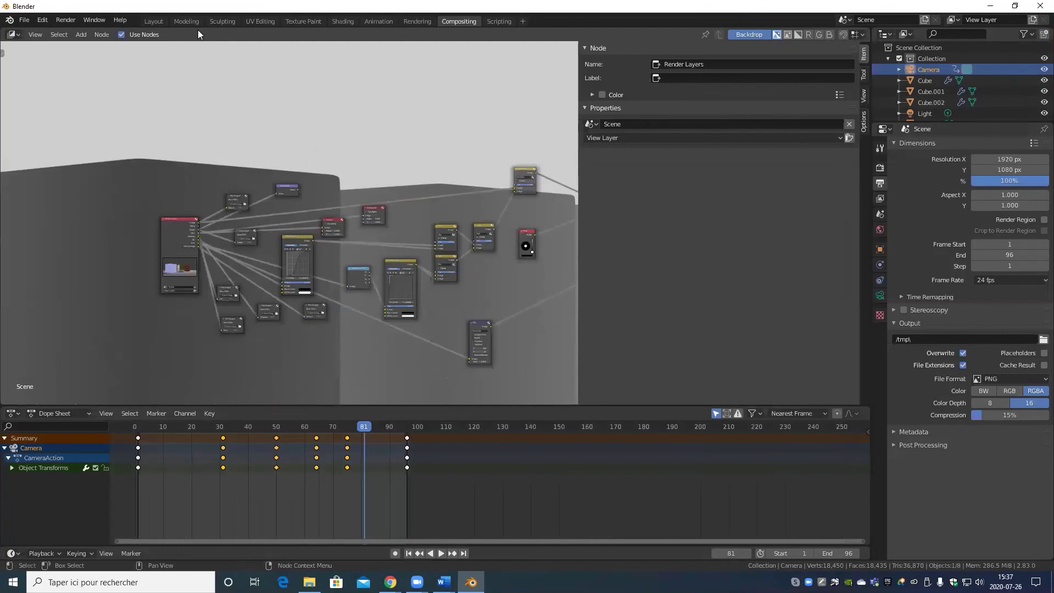
click(156, 21)
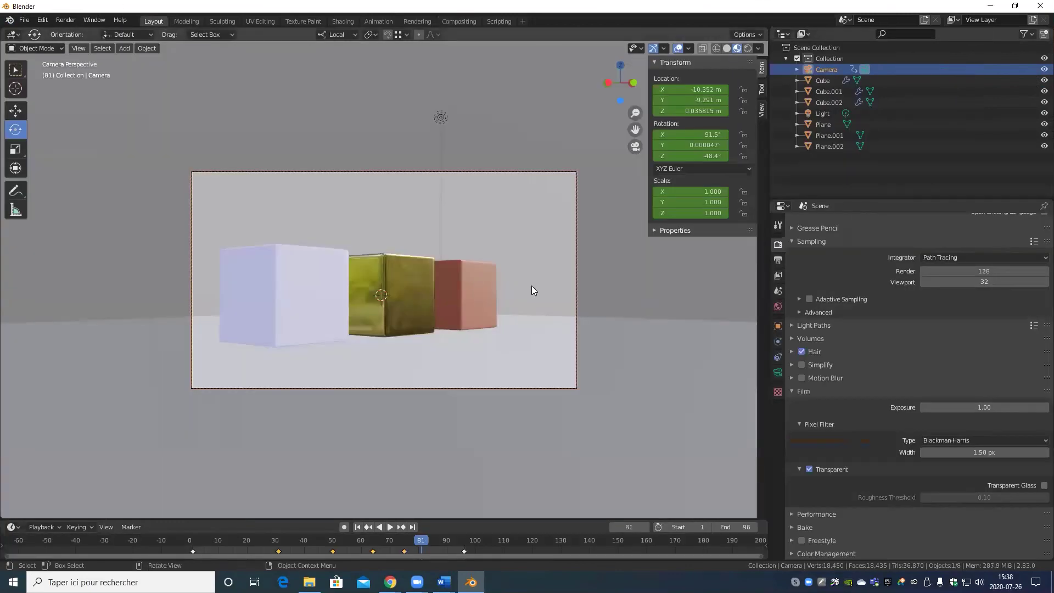
Step: Delete the two large upright planes, Plane.001 and Plane.002, that stand as walls behind the cubes
middle_drag(532, 286, 313, 237)
click(313, 237)
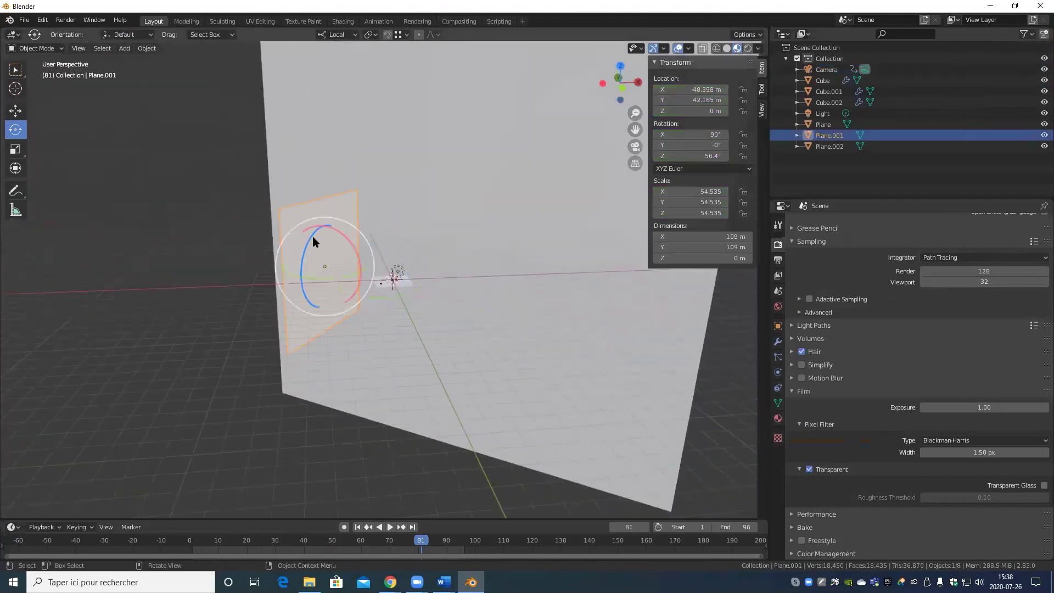
key(Delete)
click(428, 187)
key(Delete)
Step: Show the three cubes in Rendered viewport shading and disable the Transparent film option
scroll(424, 367, up, 12)
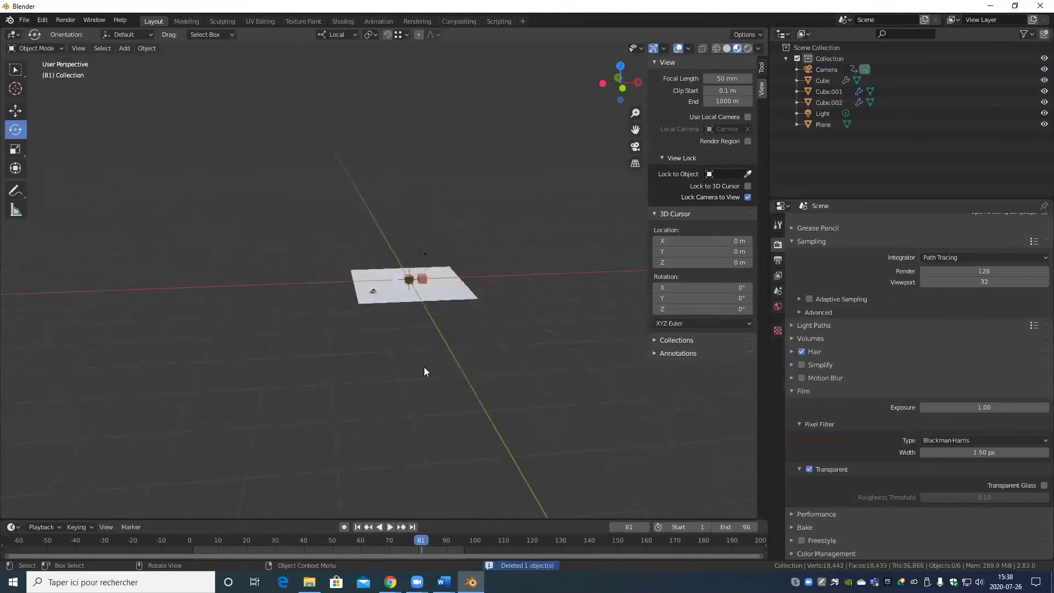
mouse_move(433, 376)
middle_down()
mouse_move(478, 357)
mouse_move(467, 328)
mouse_move(423, 321)
middle_up()
key(z)
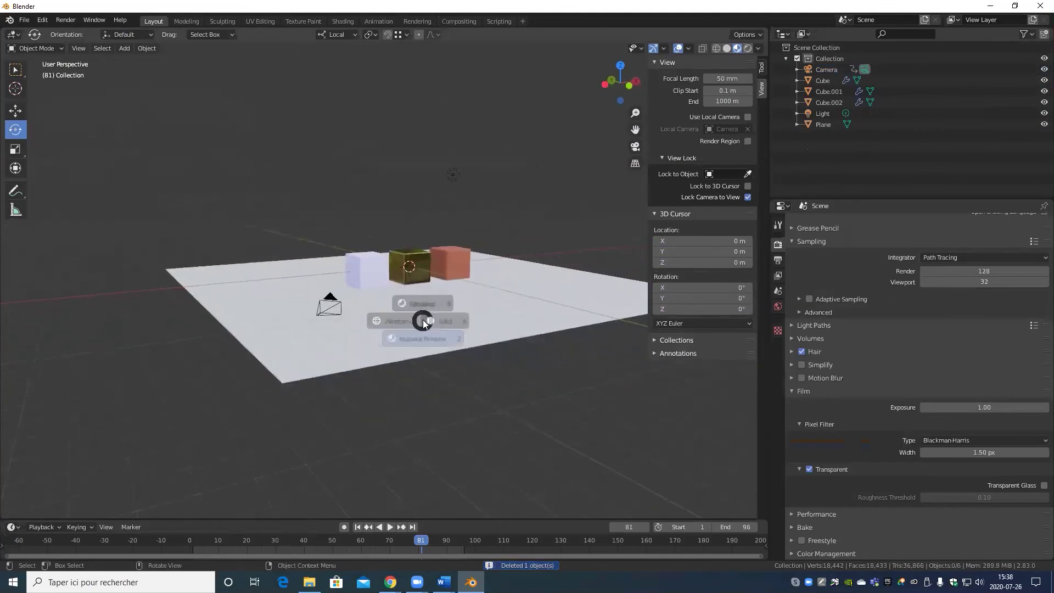
click(433, 262)
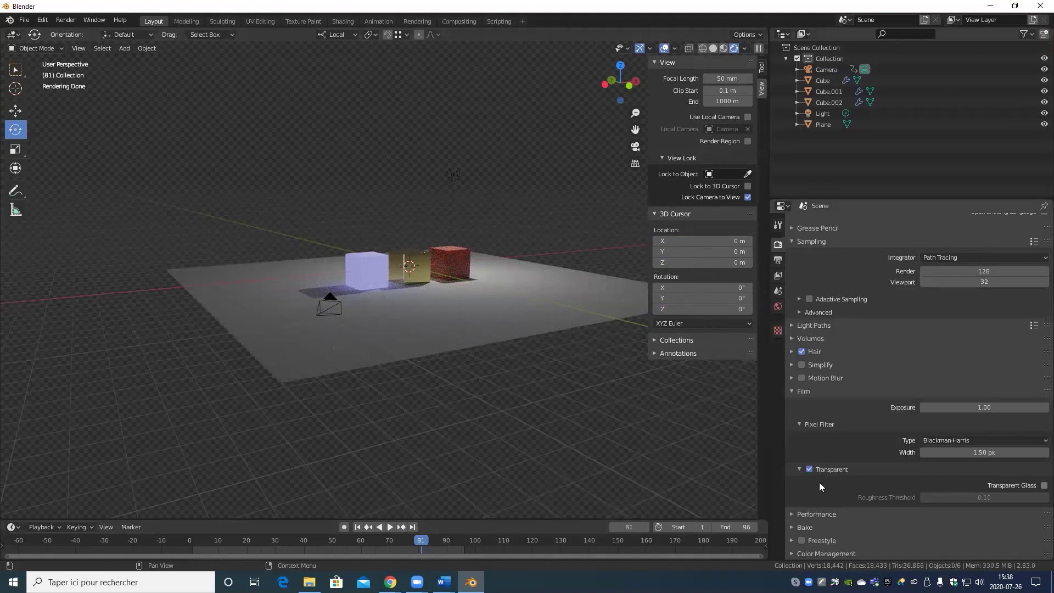
click(811, 468)
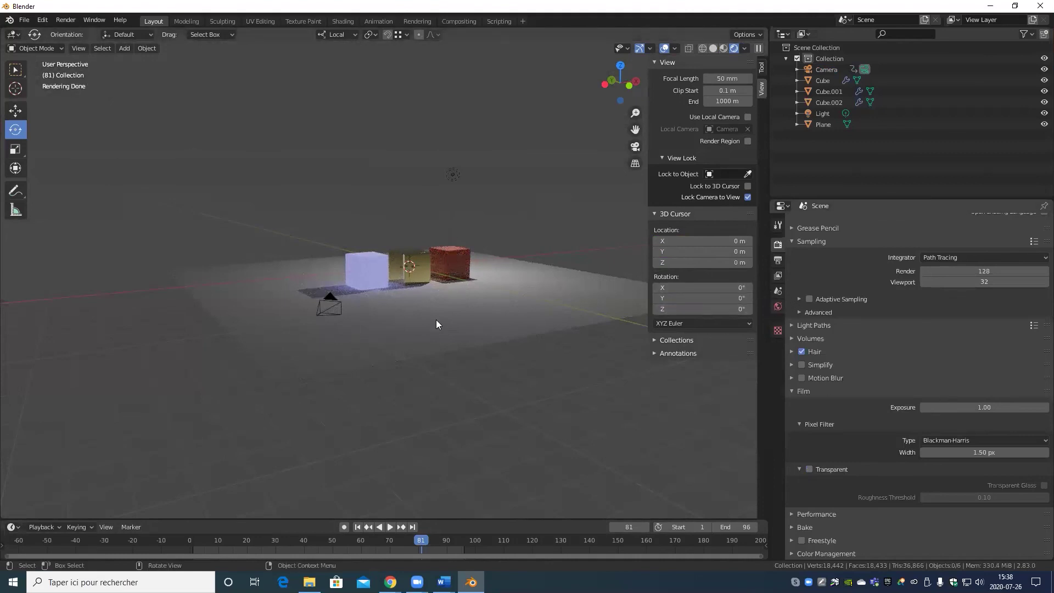
Step: Try a dark blue world background color with hue 0.680 and saturation 0.692, and undo it after viewing the cubes
click(777, 306)
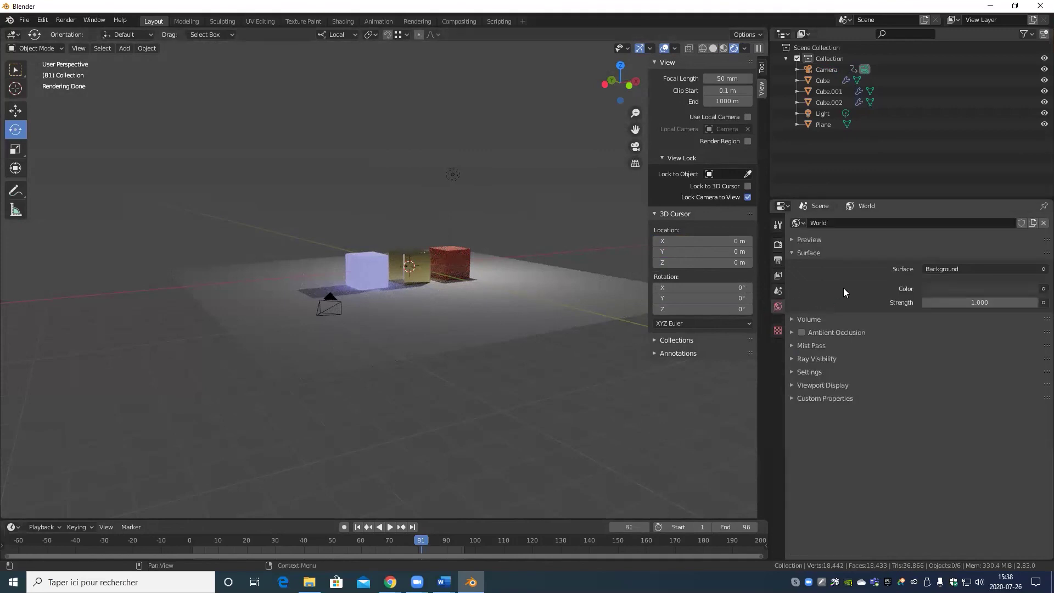
click(961, 293)
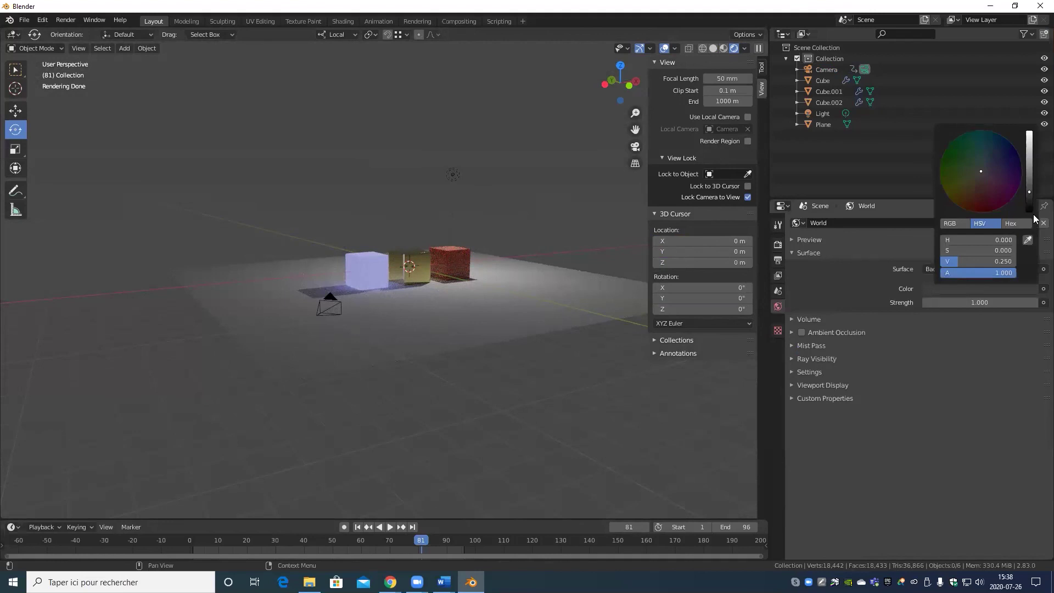
click(942, 292)
click(958, 190)
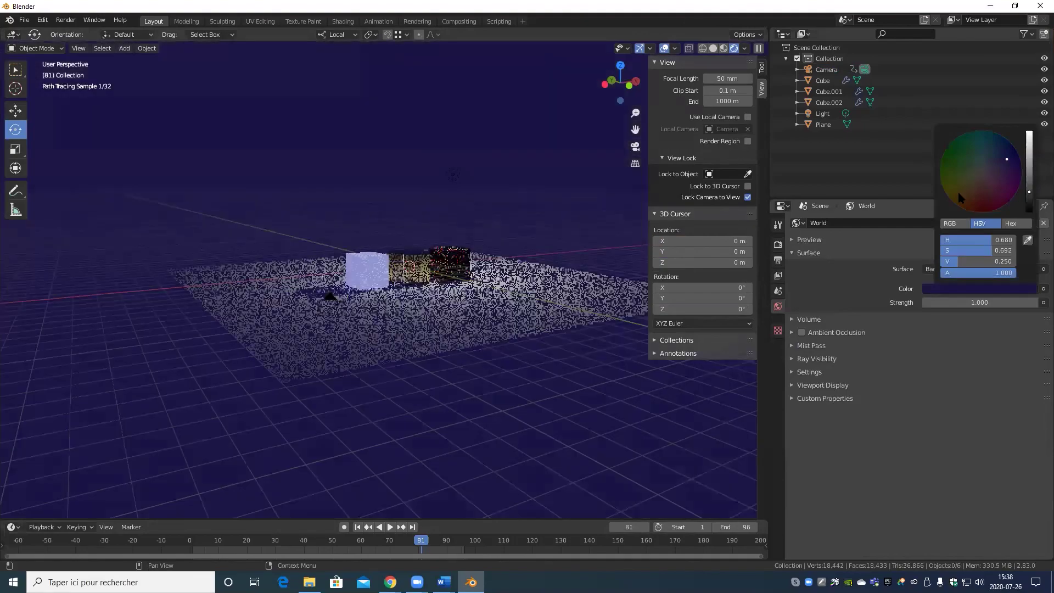
scroll(378, 323, up, 6)
scroll(397, 313, down, 5)
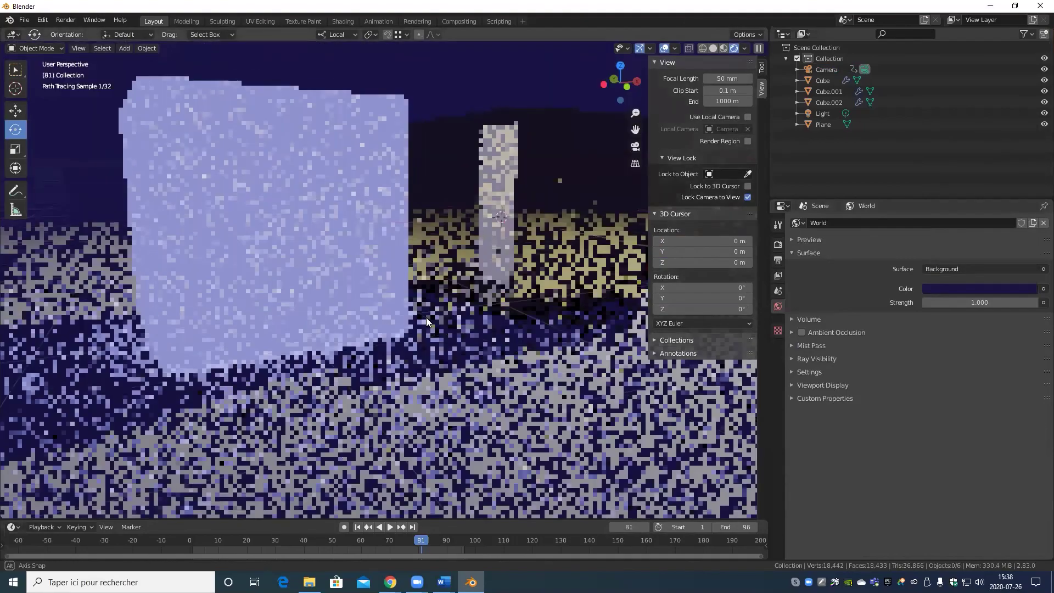
mouse_move(426, 317)
middle_down()
mouse_move(371, 321)
mouse_move(345, 268)
mouse_move(402, 328)
middle_up()
scroll(402, 327, down, 5)
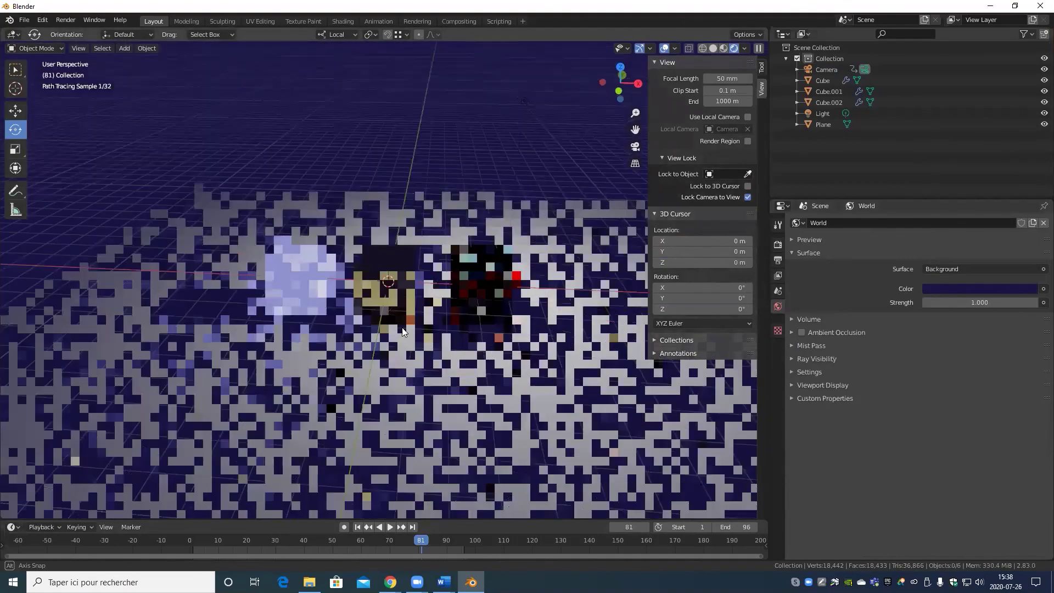
key(ctrl+z)
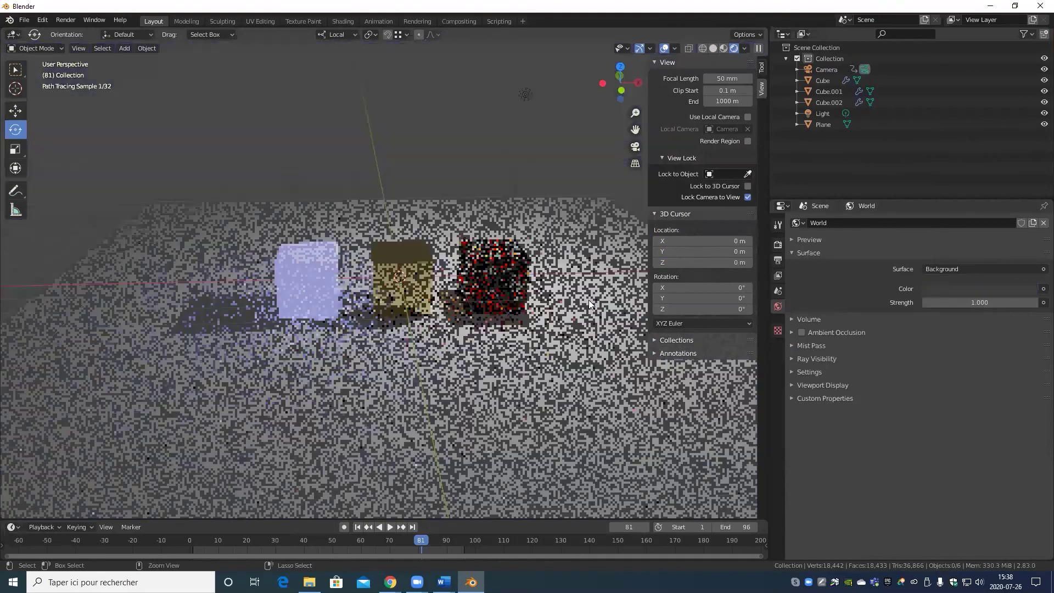
Step: Try world background strengths of 0 and 620.3, and undo the strength change
key(ctrl+z)
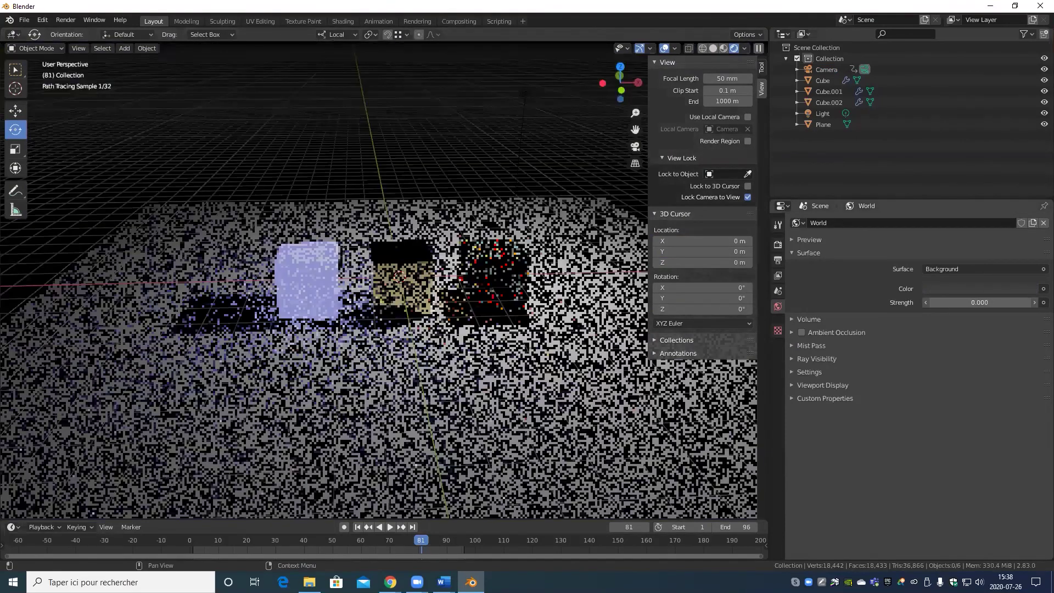
drag(979, 302, 1021, 302)
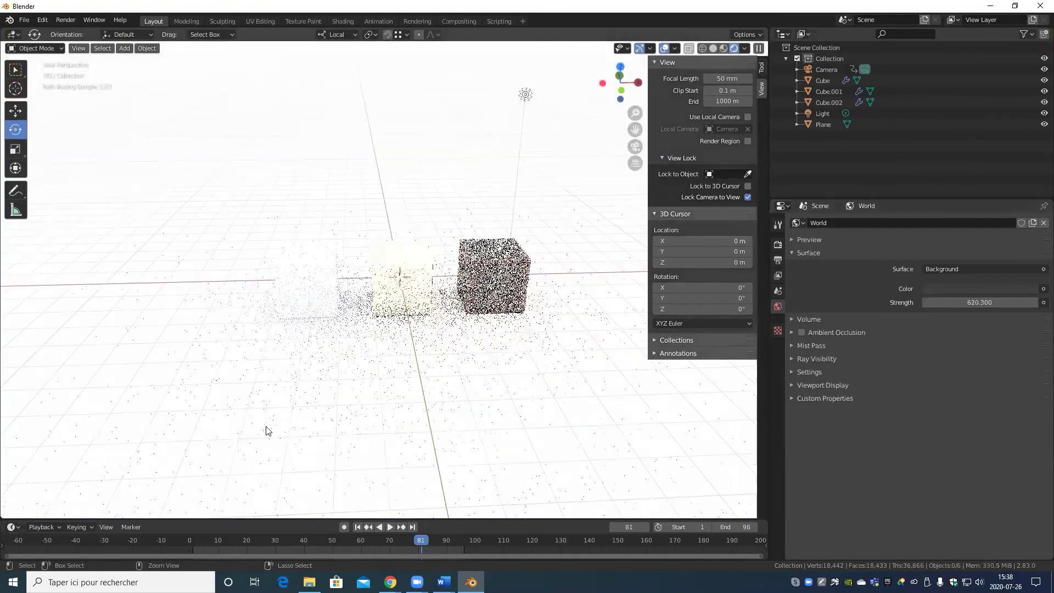
key(ctrl+z)
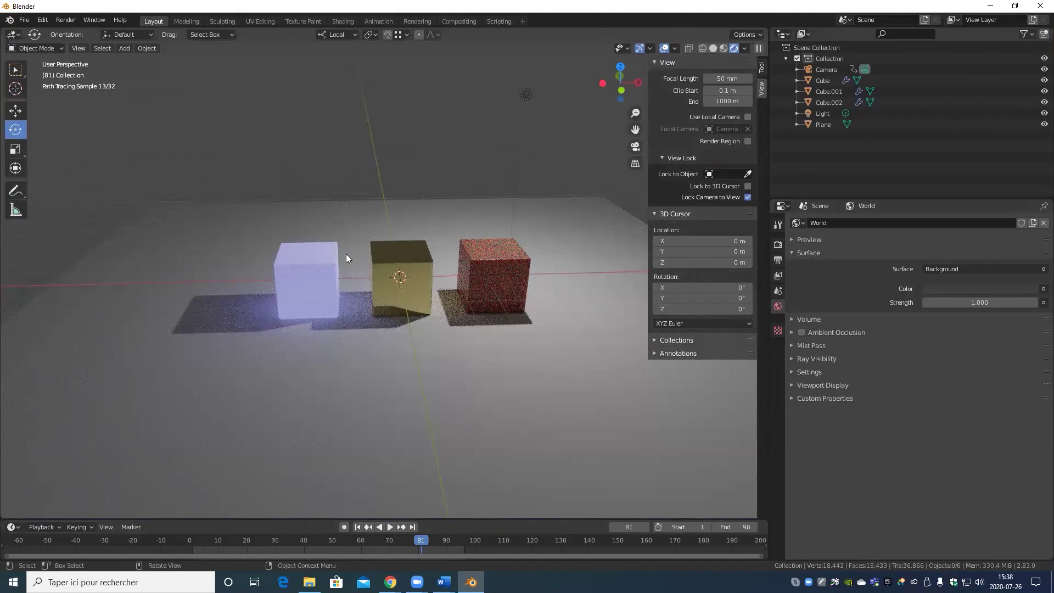
Step: Examine the lighting, shadows and reflections on the three cubes from several angles in the rendered viewport
scroll(304, 314, up, 4)
middle_drag(284, 323, 332, 306)
scroll(518, 283, up, 5)
scroll(438, 282, up, 2)
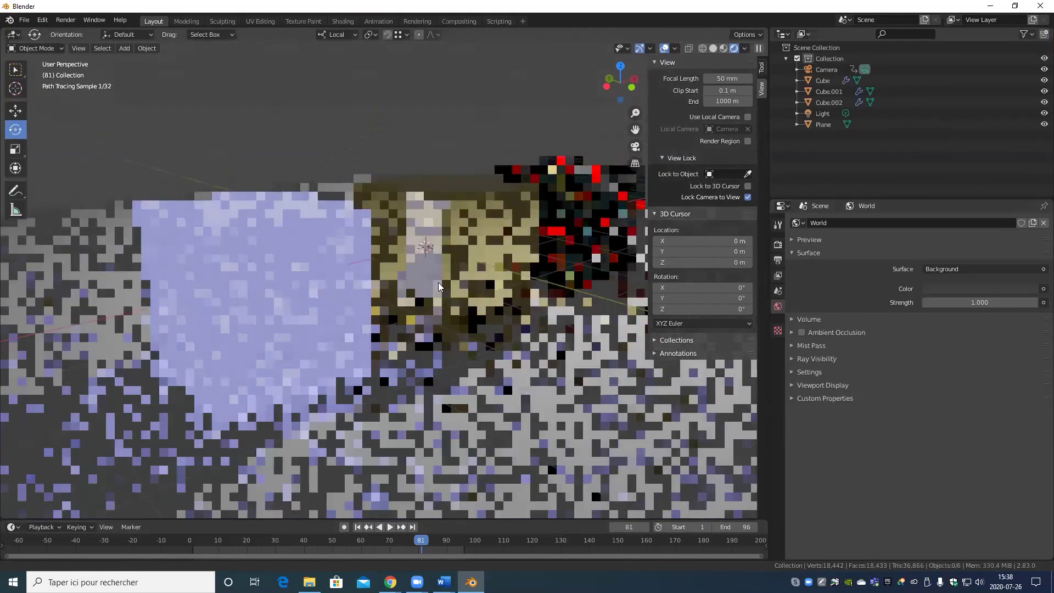
scroll(406, 287, down, 5)
scroll(531, 283, up, 5)
middle_drag(406, 287, 549, 285)
scroll(549, 286, down, 5)
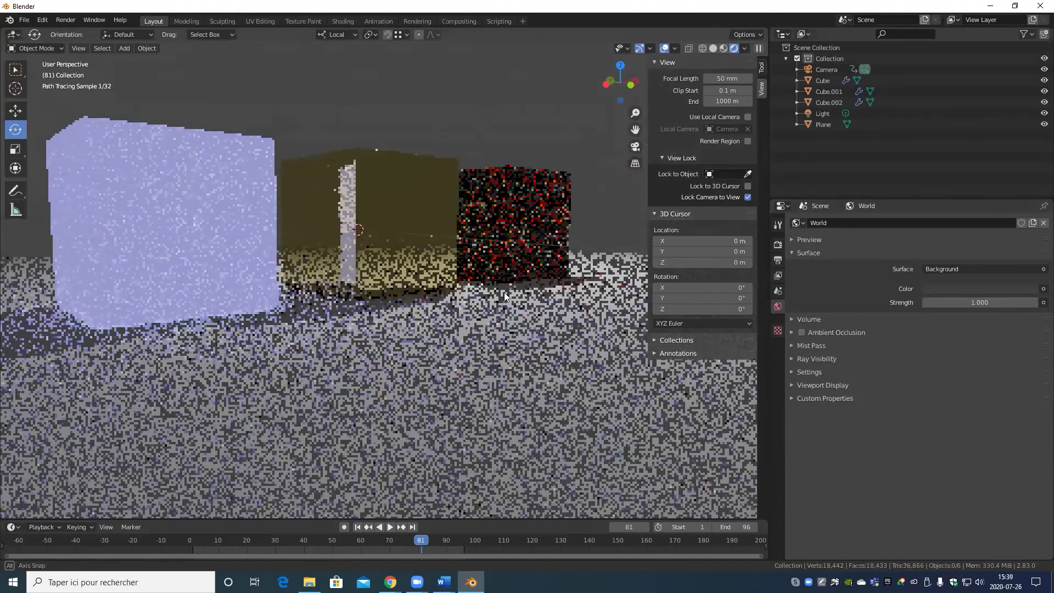
scroll(555, 290, up, 5)
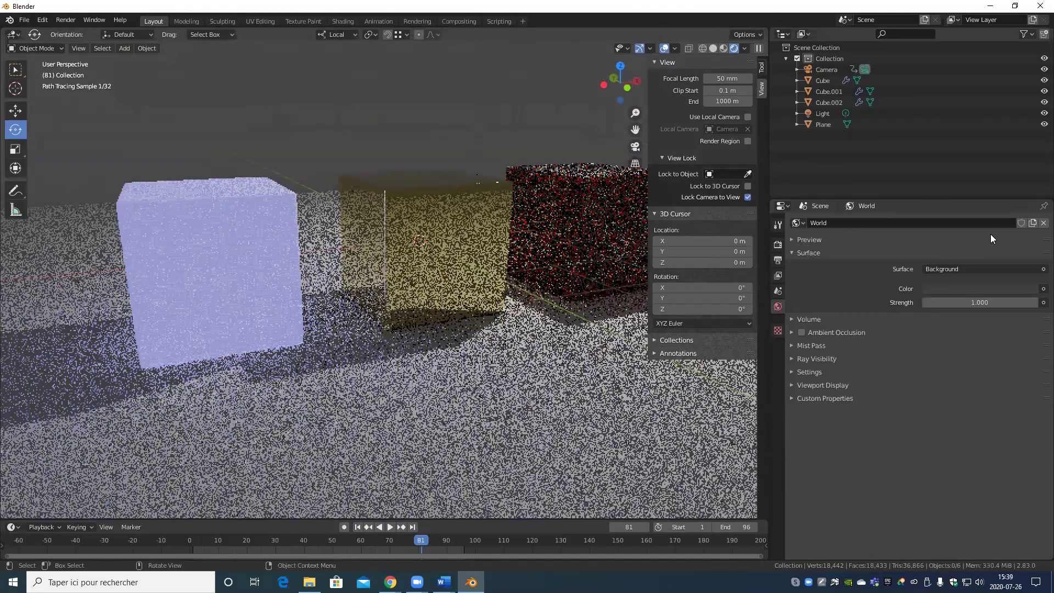
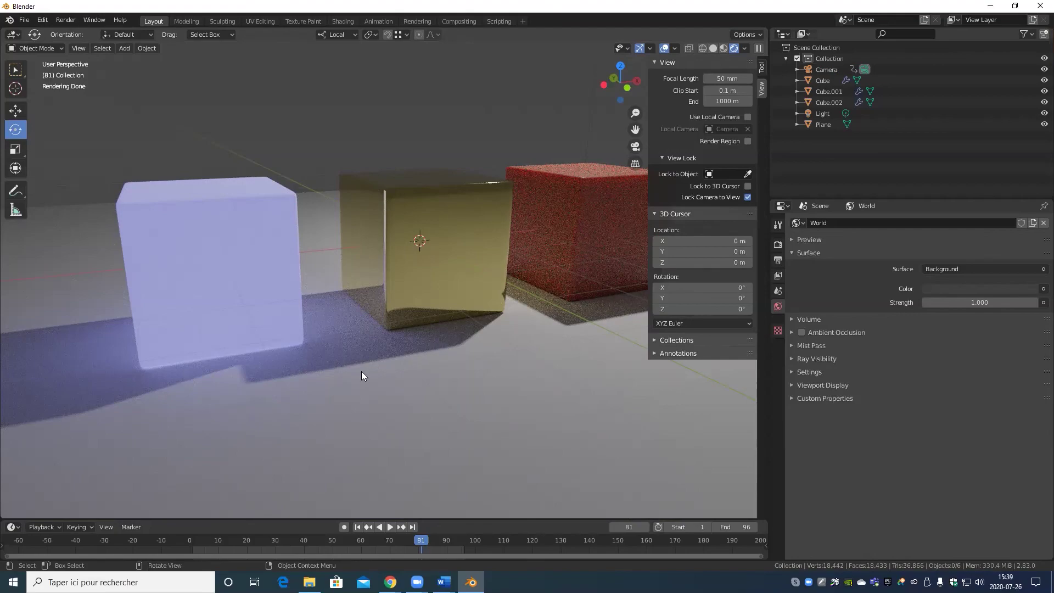
mouse_move(467, 356)
middle_down()
mouse_move(516, 350)
mouse_move(459, 230)
mouse_move(527, 234)
mouse_move(415, 239)
middle_up()
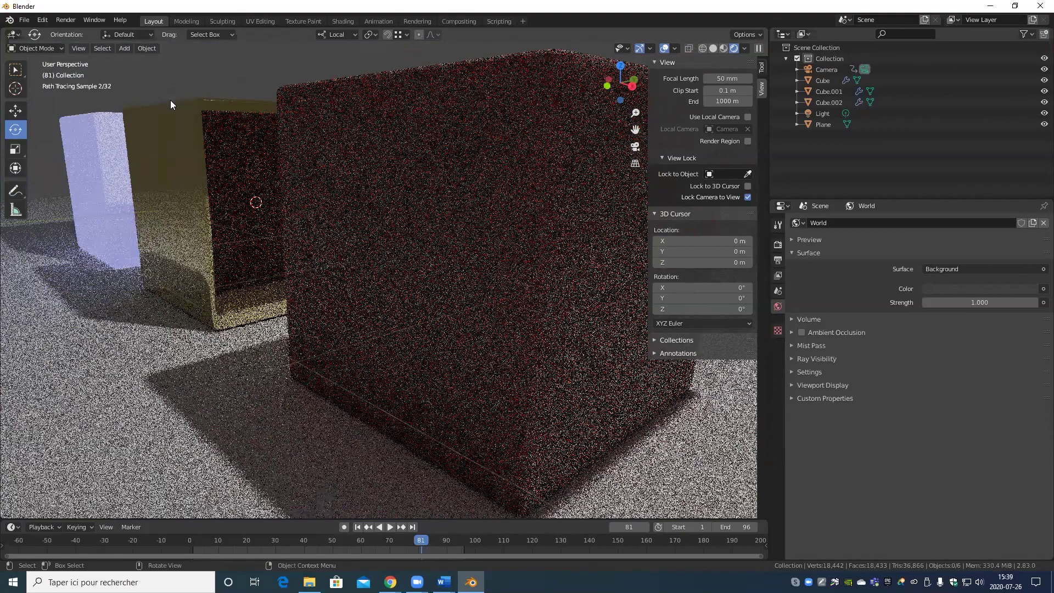
middle_drag(208, 192, 300, 197)
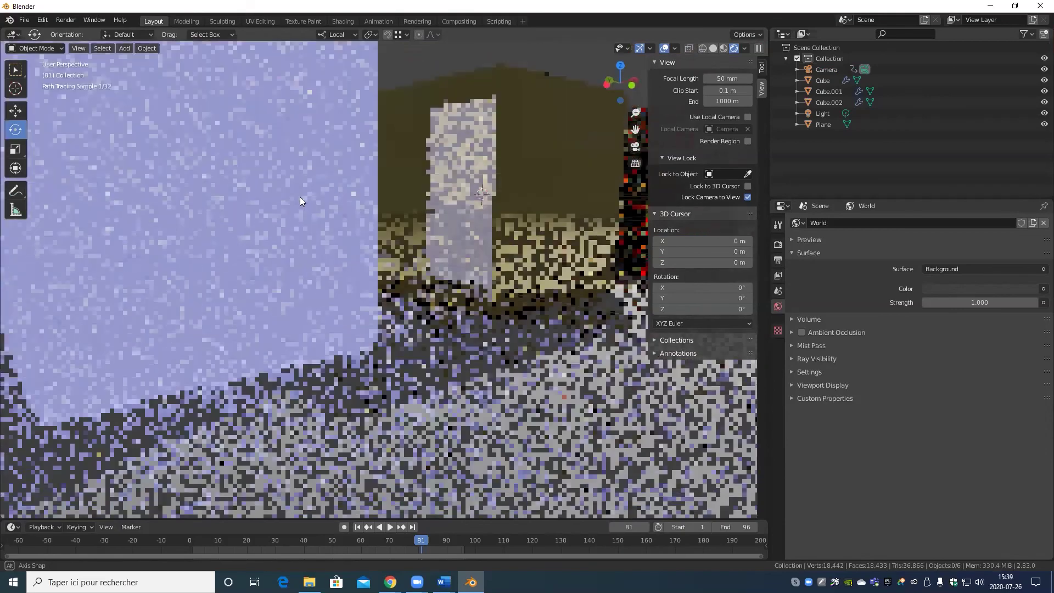
mouse_move(259, 136)
middle_down()
mouse_move(487, 195)
mouse_move(477, 188)
mouse_move(485, 223)
mouse_move(466, 223)
mouse_move(461, 210)
middle_up()
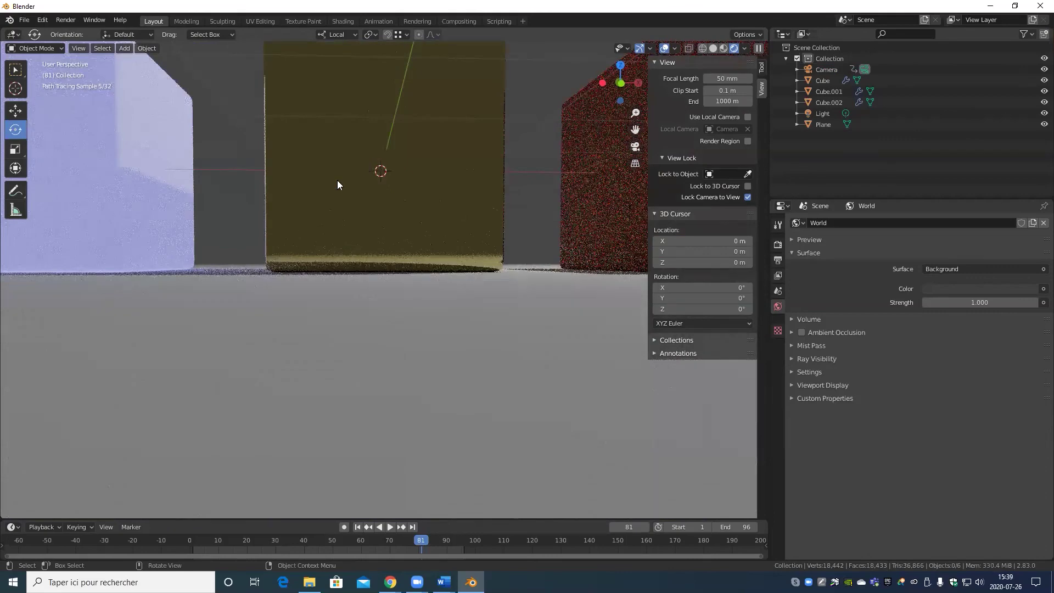
scroll(330, 184, down, 6)
middle_drag(351, 202, 447, 261)
scroll(447, 261, up, 4)
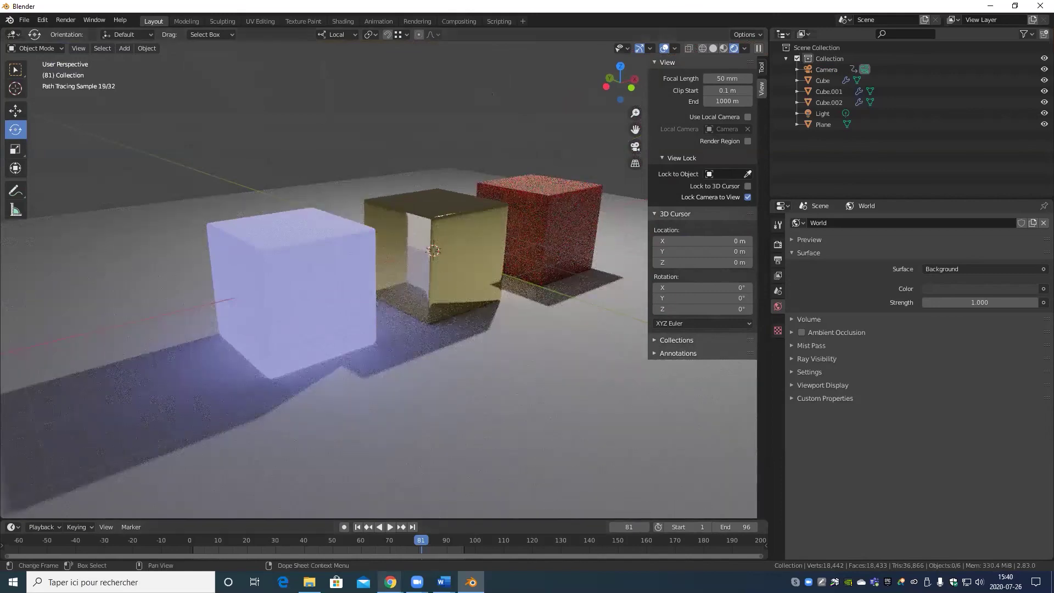
Step: Switch to Google Chrome and open textures.com in a new browser window
click(390, 582)
click(330, 535)
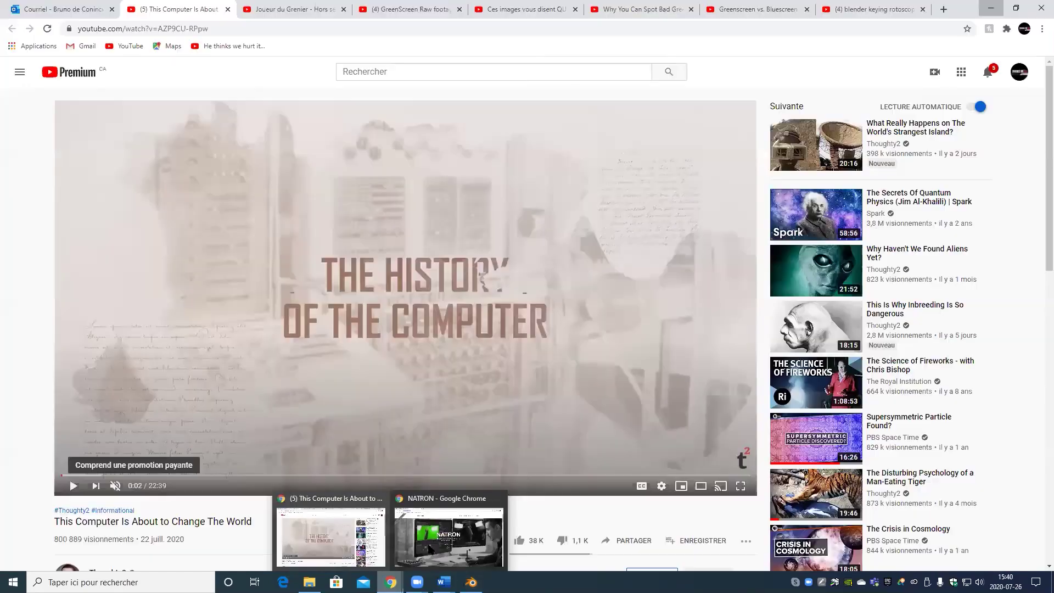
click(449, 536)
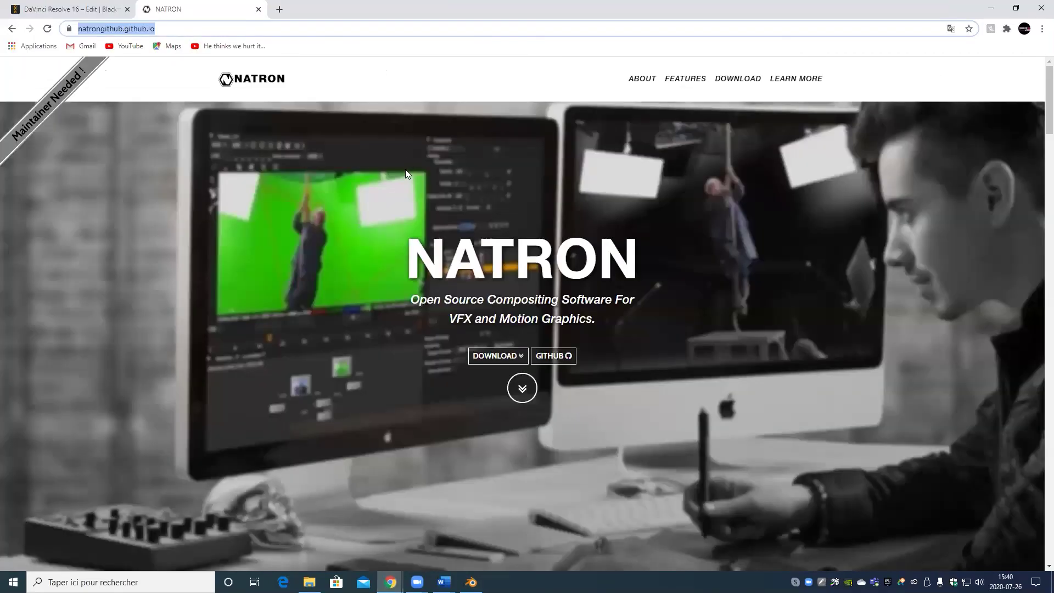
key(ctrl+n)
click(229, 27)
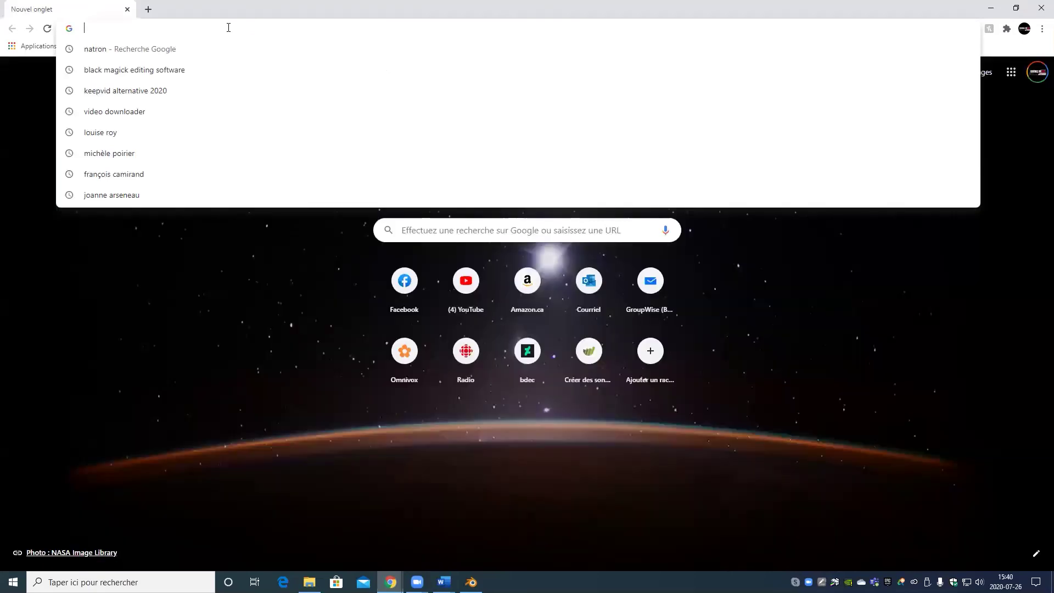
text(texturez)
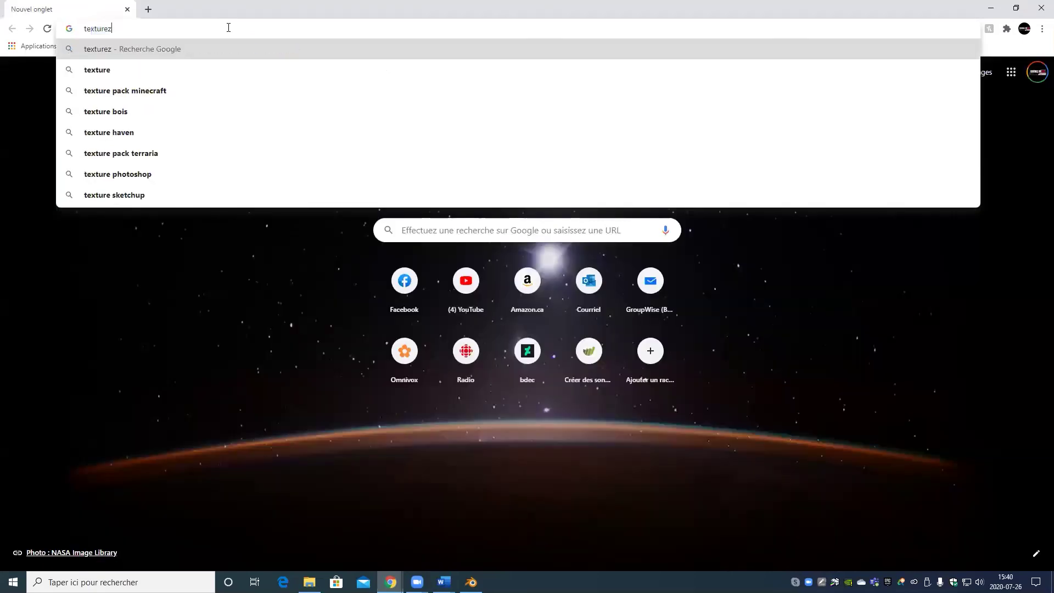
key(BackSpace)
text(s.c)
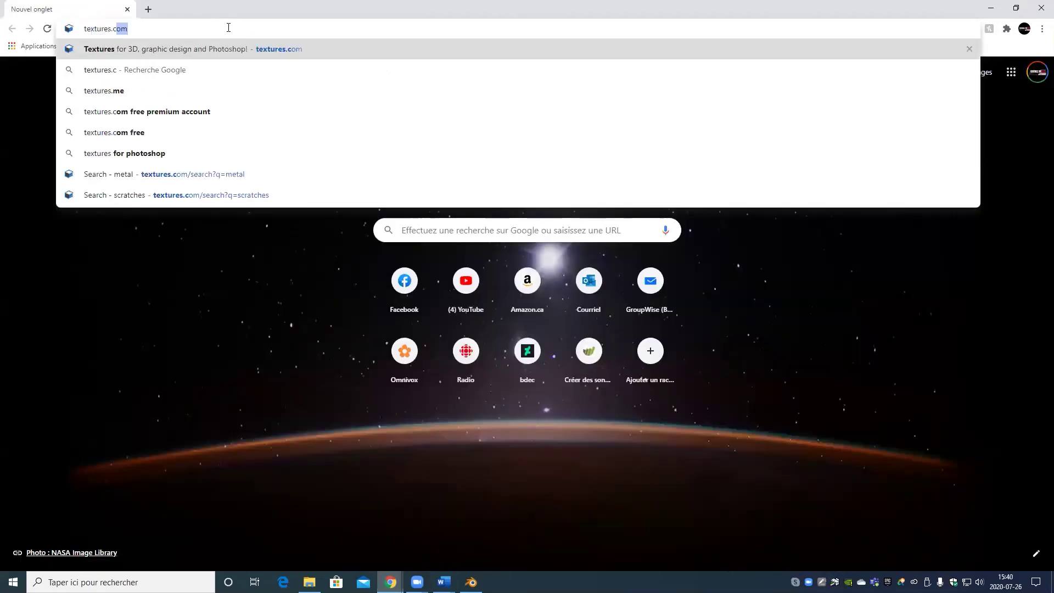
key(Return)
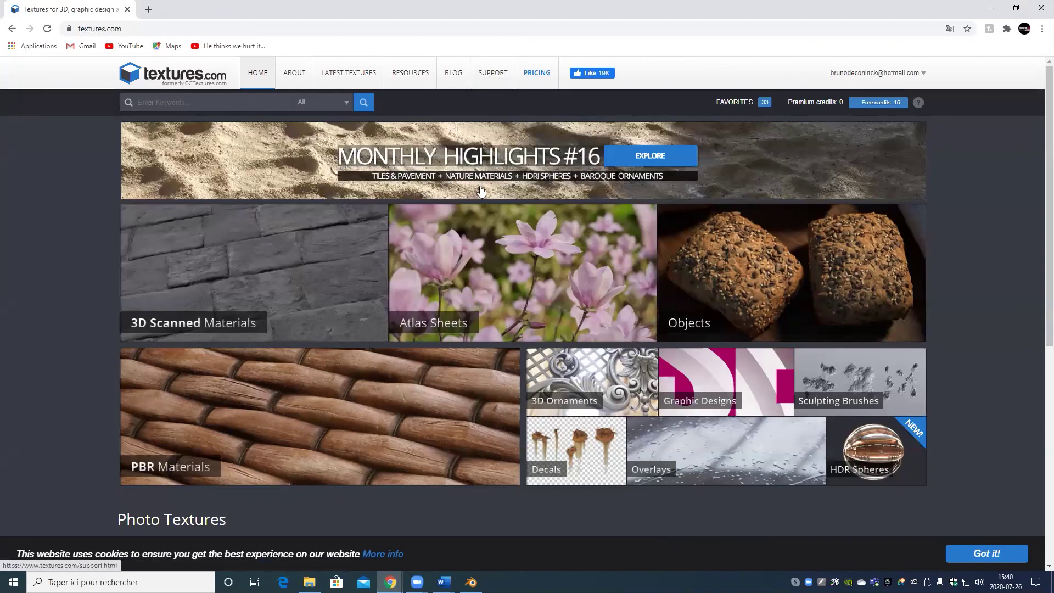
Step: Search textures.com for "hdr map"
text(hdr )
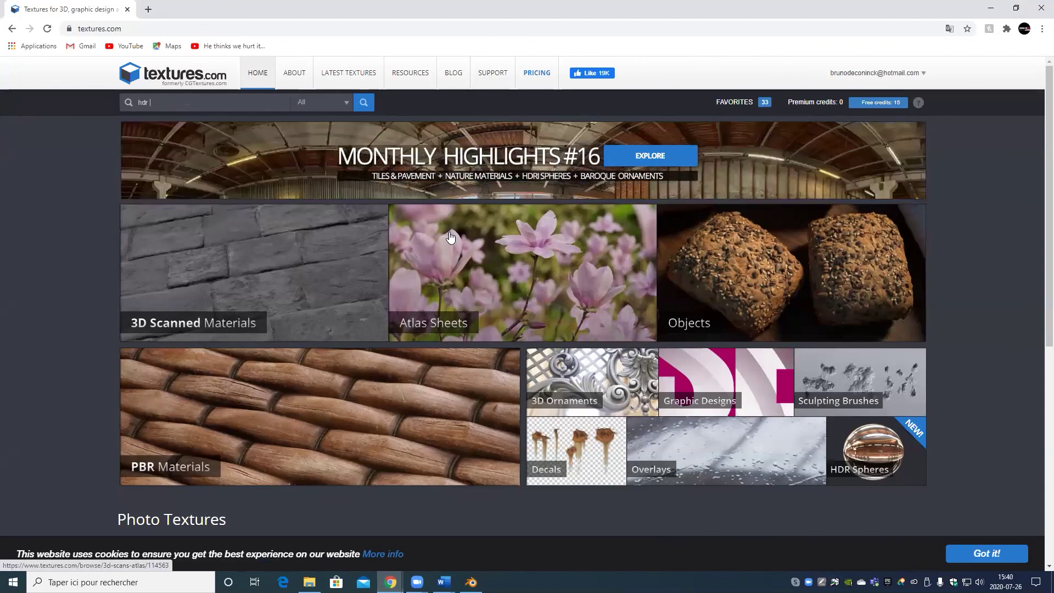
text(map)
key(Return)
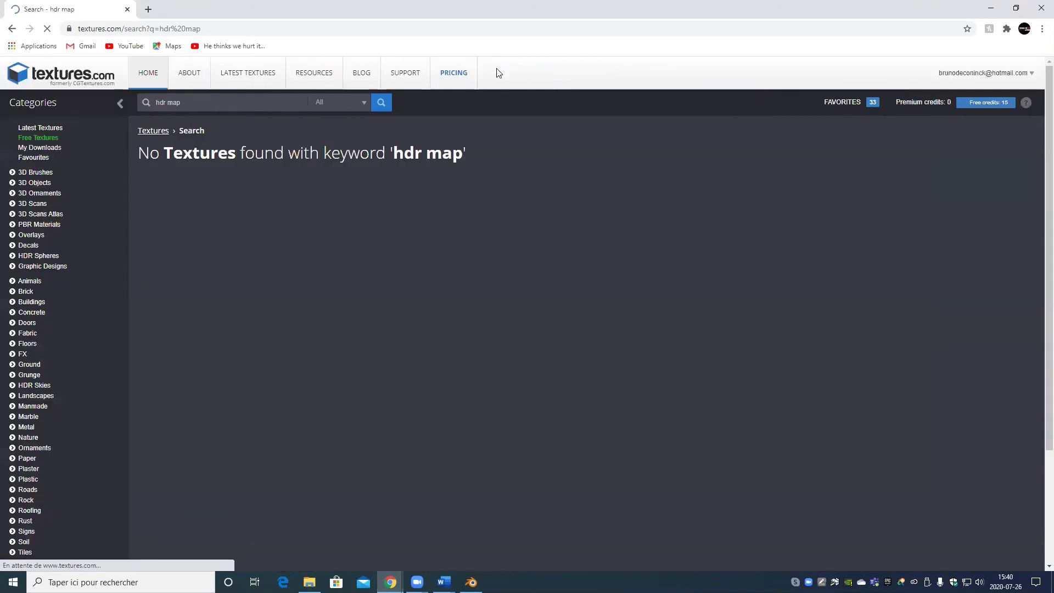
Step: Shorten the texture search keyword to "hdr" and run the search again
double_click(173, 102)
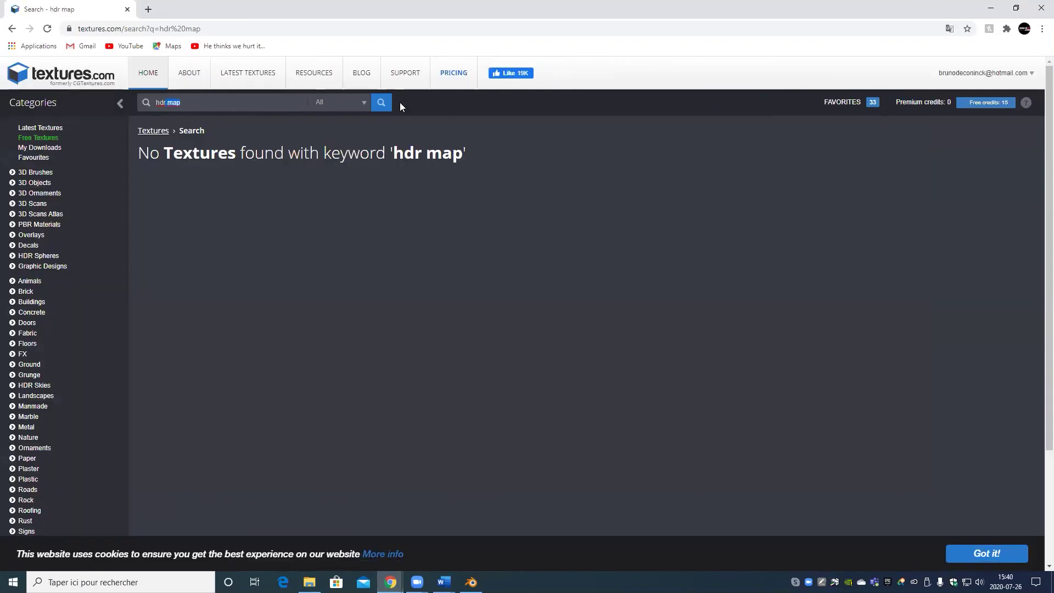
key(BackSpace)
key(Return)
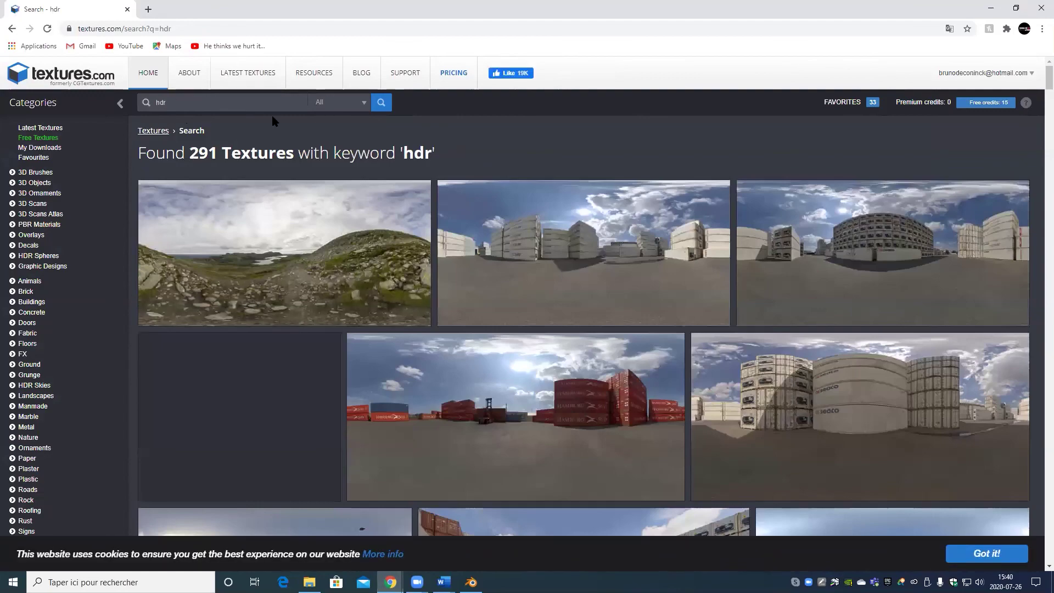
Step: Browse the HDR panorama search results for a suitable environment image
scroll(651, 439, down, 10)
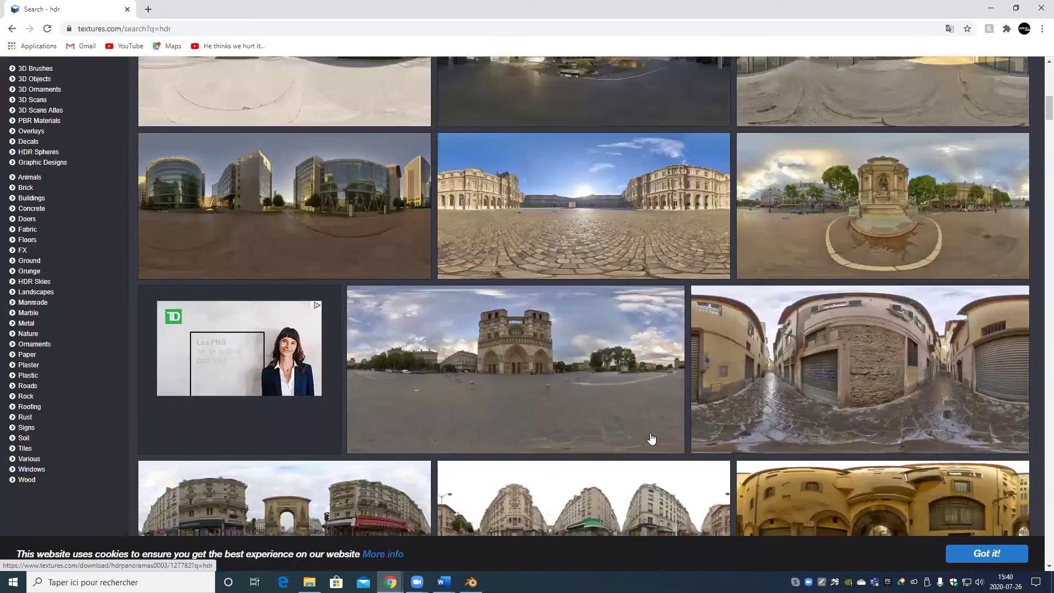
scroll(666, 330, down, 9)
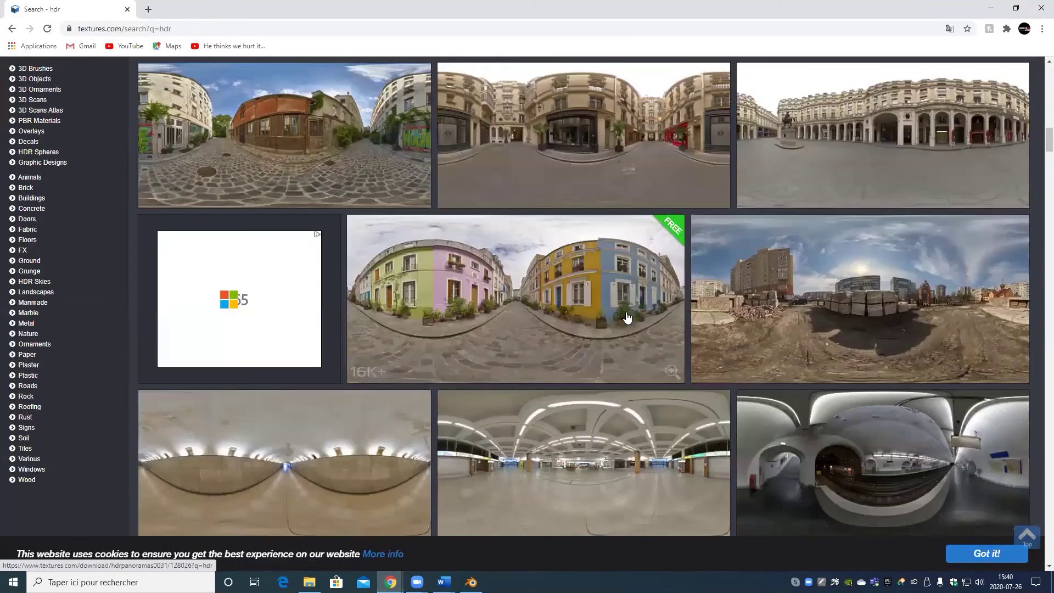
scroll(627, 317, down, 6)
scroll(625, 335, down, 5)
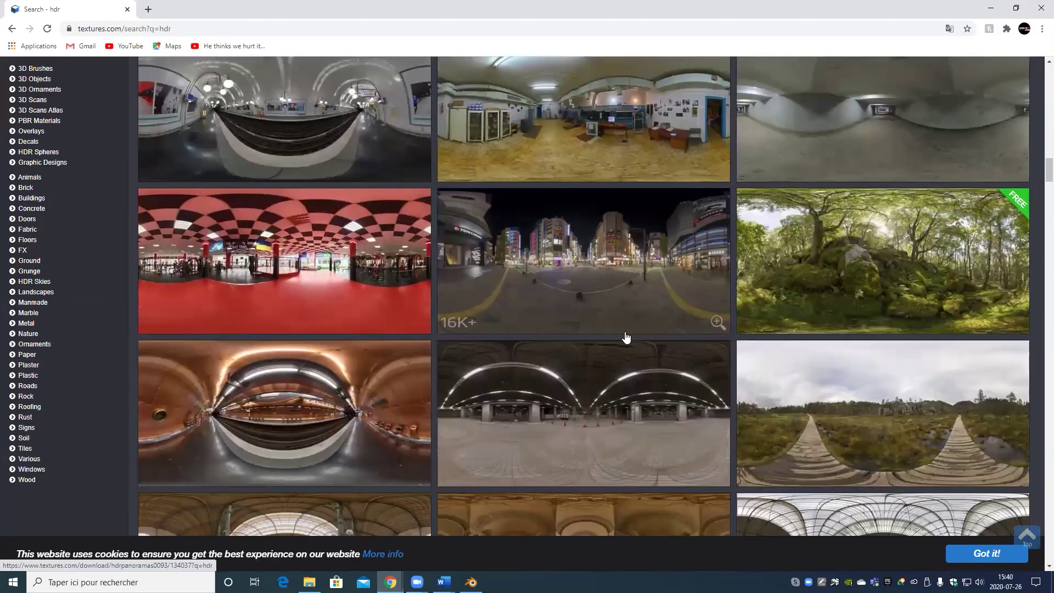
scroll(627, 337, down, 6)
scroll(609, 313, down, 4)
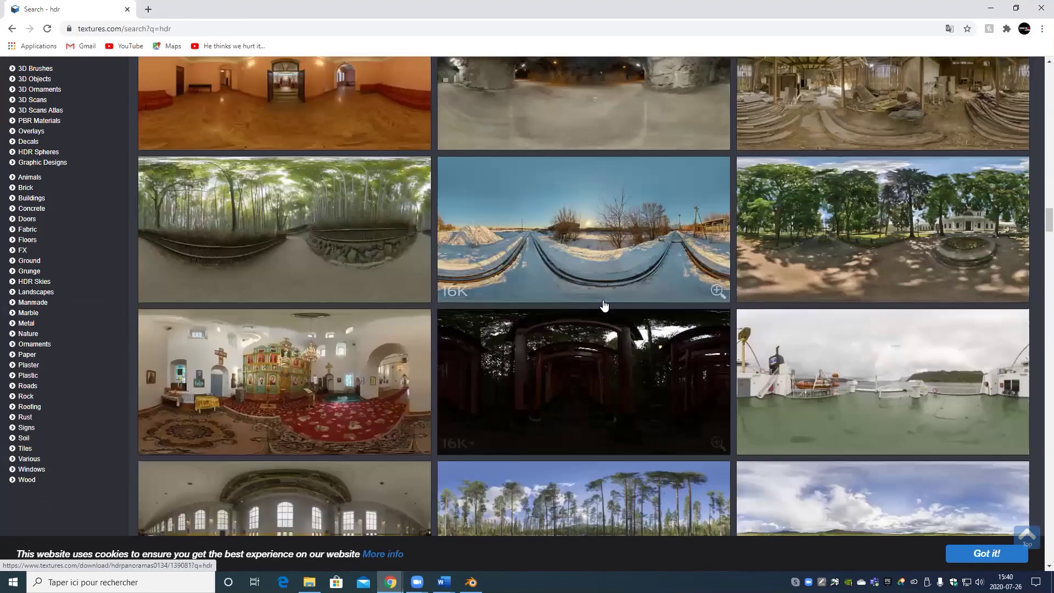
scroll(586, 305, down, 5)
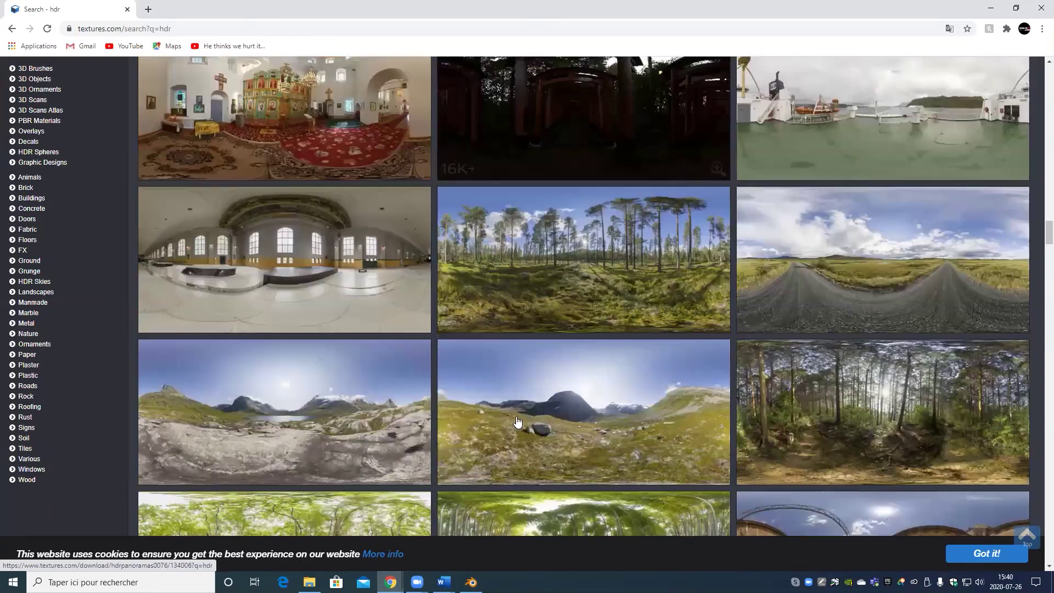
scroll(517, 421, down, 5)
scroll(527, 406, down, 10)
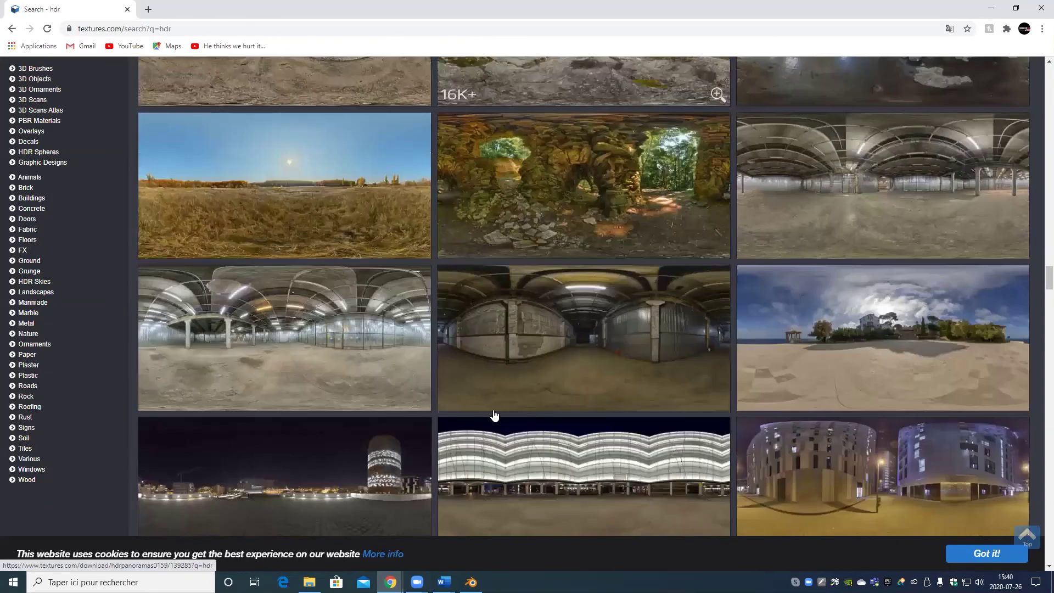
scroll(494, 416, down, 15)
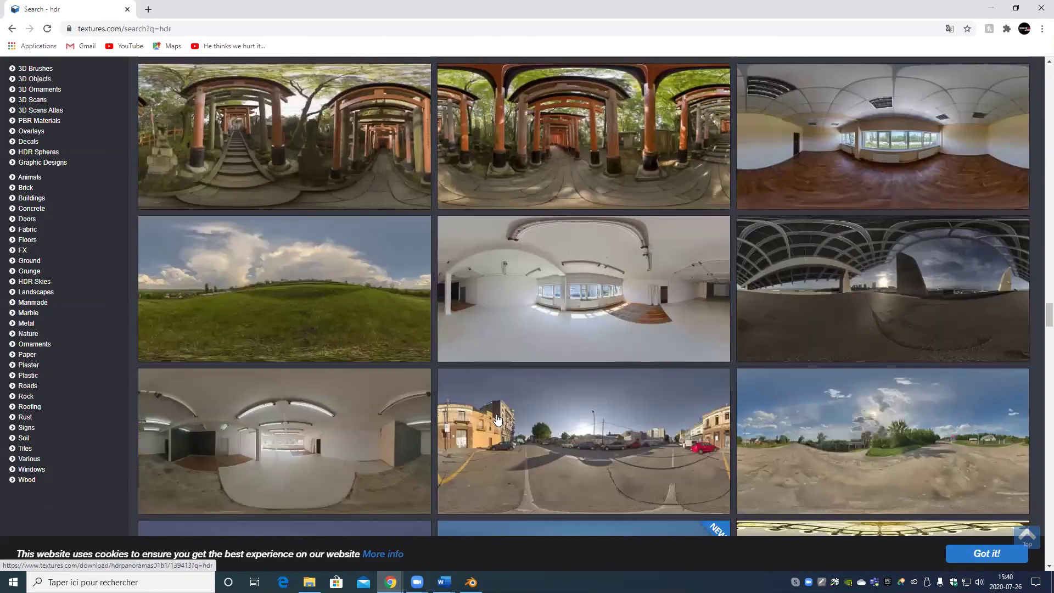
scroll(498, 420, down, 10)
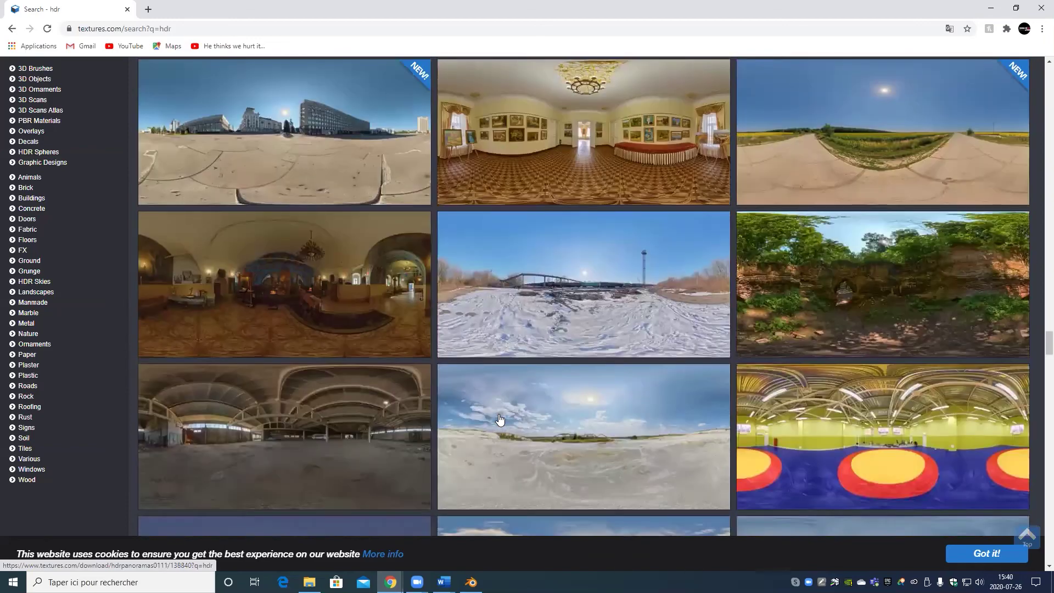
scroll(500, 420, down, 4)
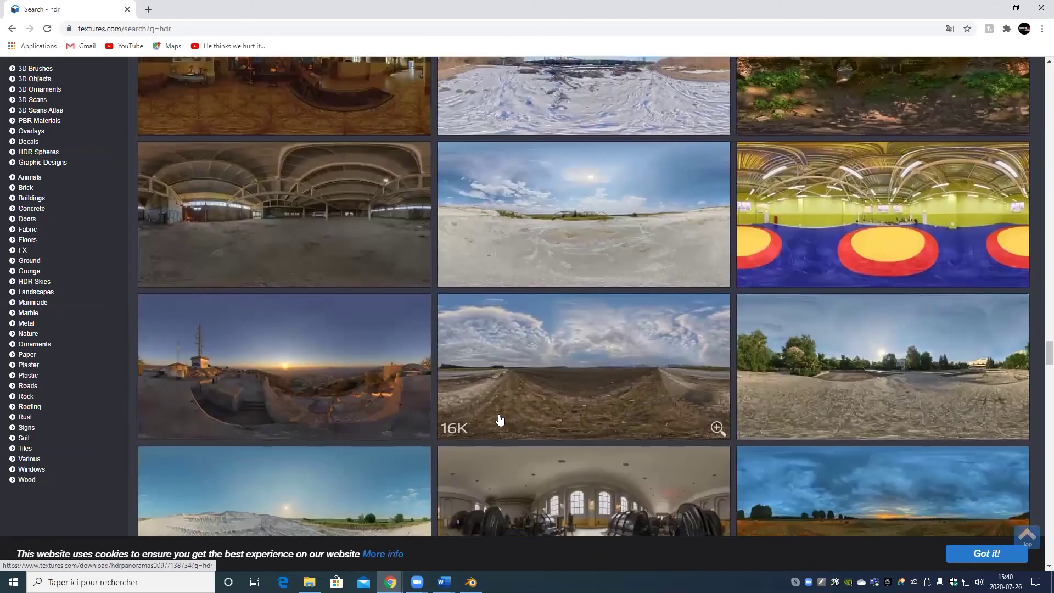
Step: Open the HDR Panorama 0145 - Gym texture and download its Small 1024x512 panorama in 32 Bit EXR format
click(921, 214)
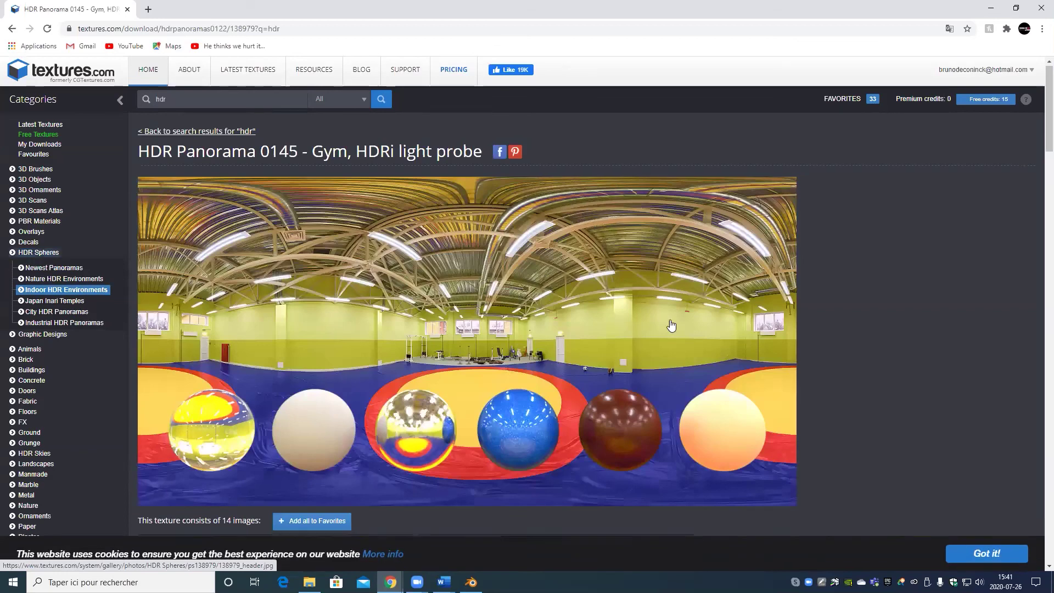
scroll(646, 320, down, 4)
scroll(634, 337, down, 3)
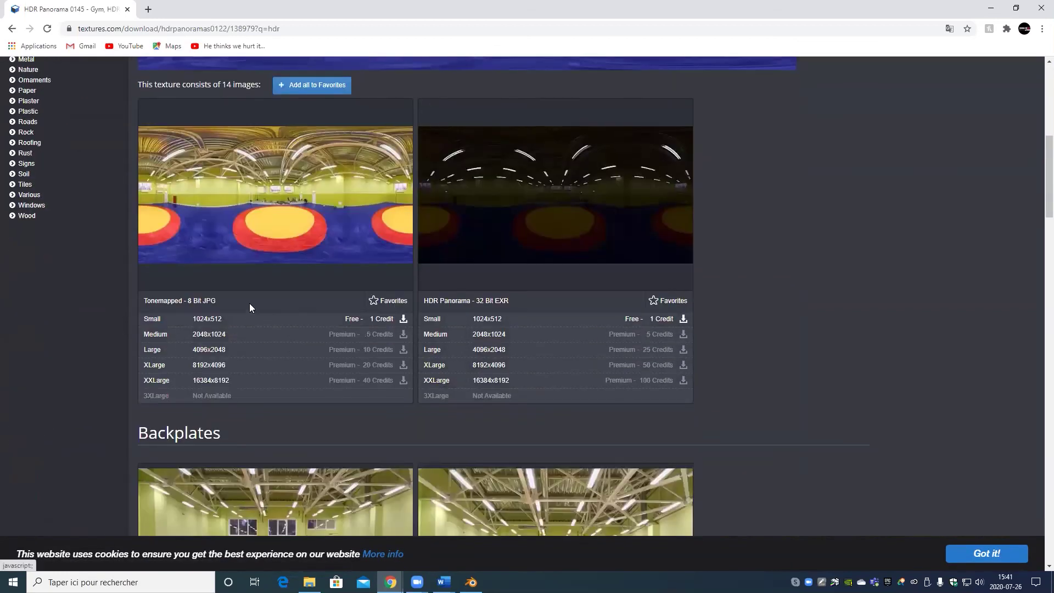
scroll(350, 305, down, 5)
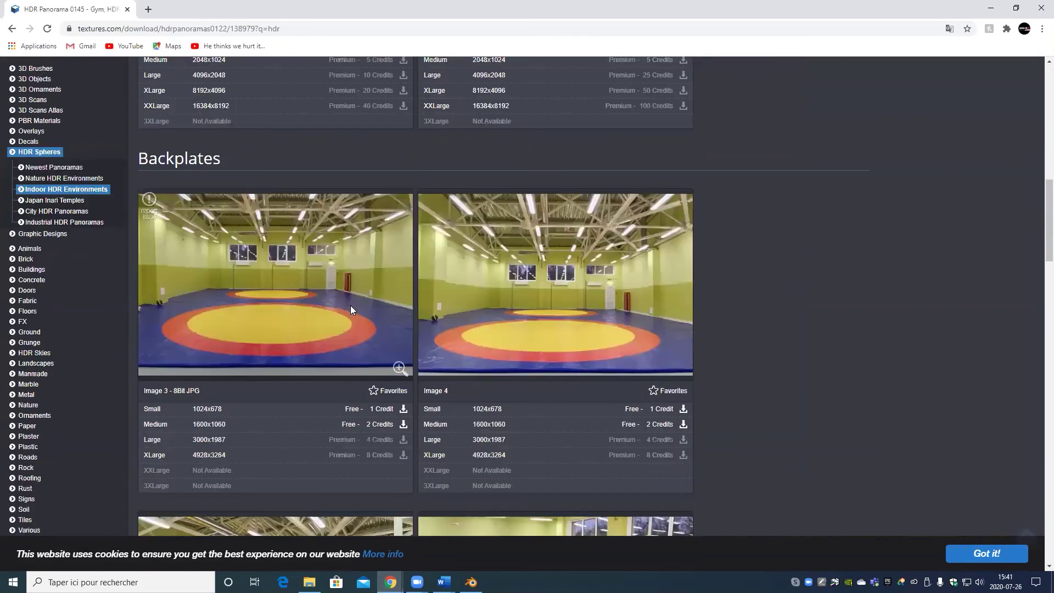
scroll(710, 437, up, 5)
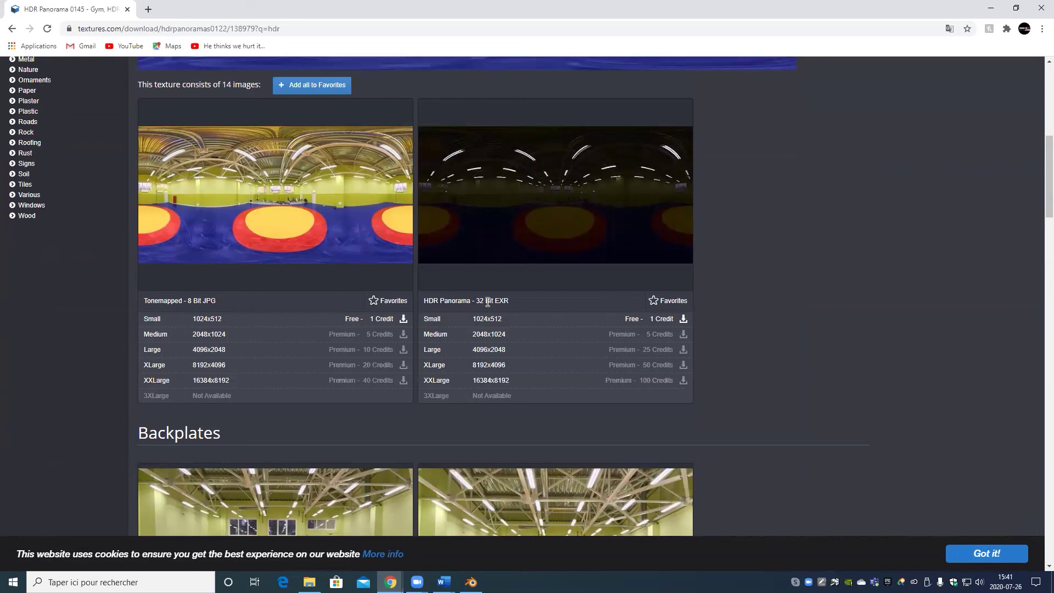
mouse_move(624, 290)
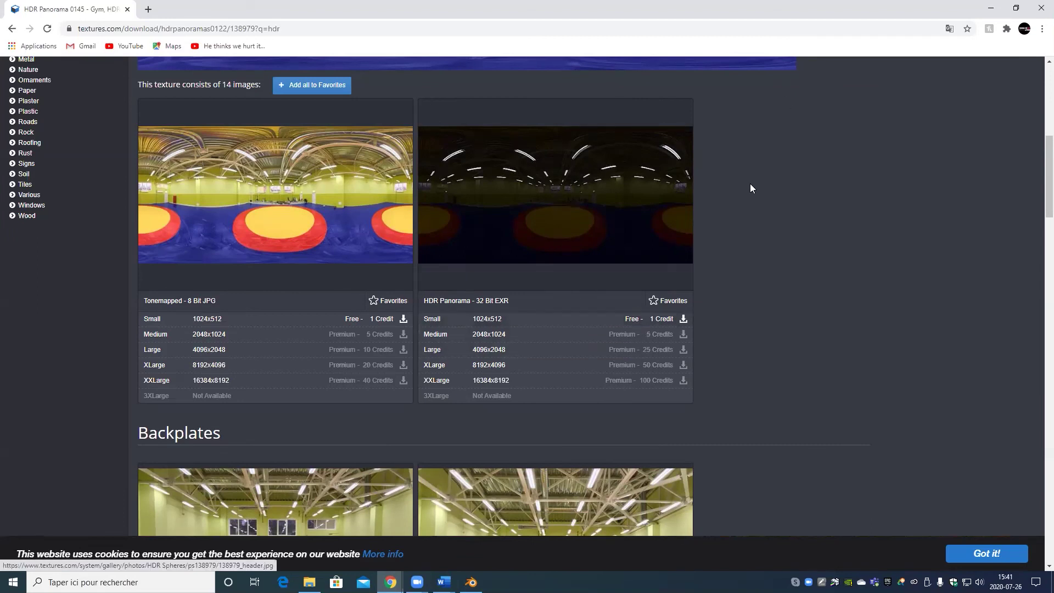
mouse_move(672, 242)
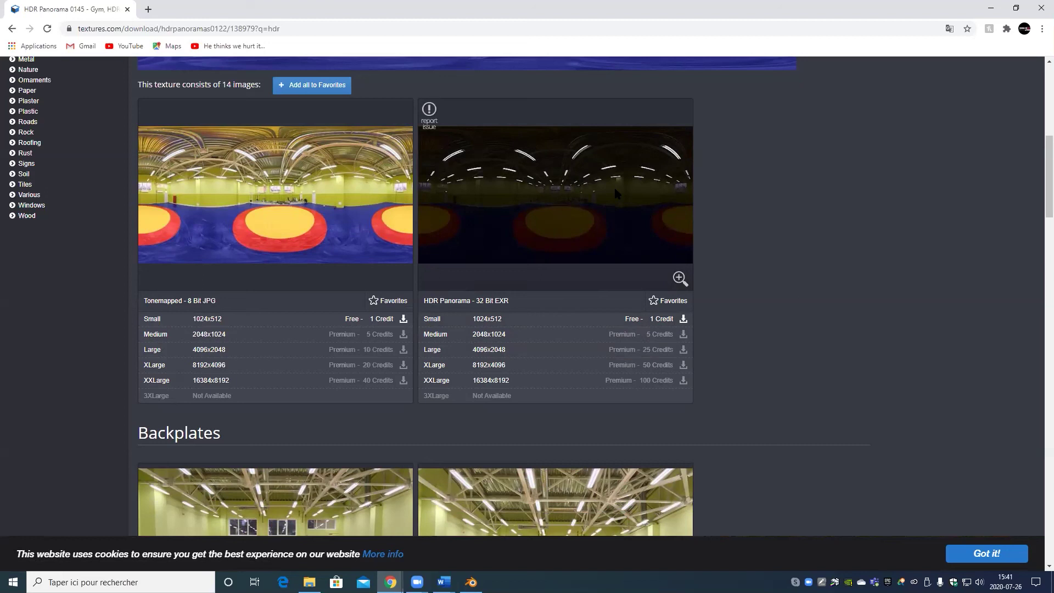
click(684, 319)
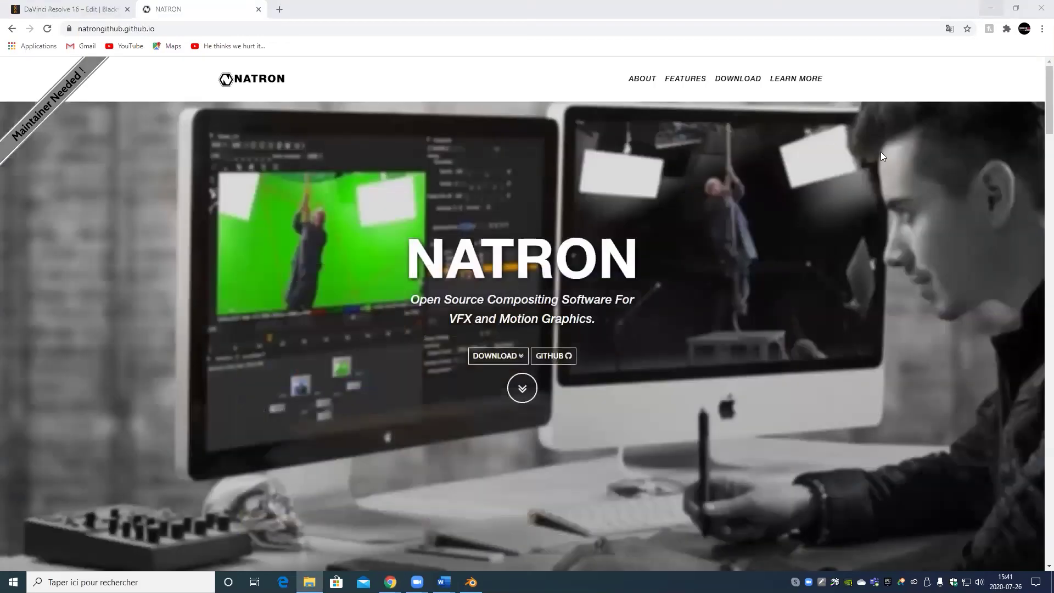
Step: Switch back to Blender and assign an Environment Texture to the world background color
click(991, 8)
click(991, 10)
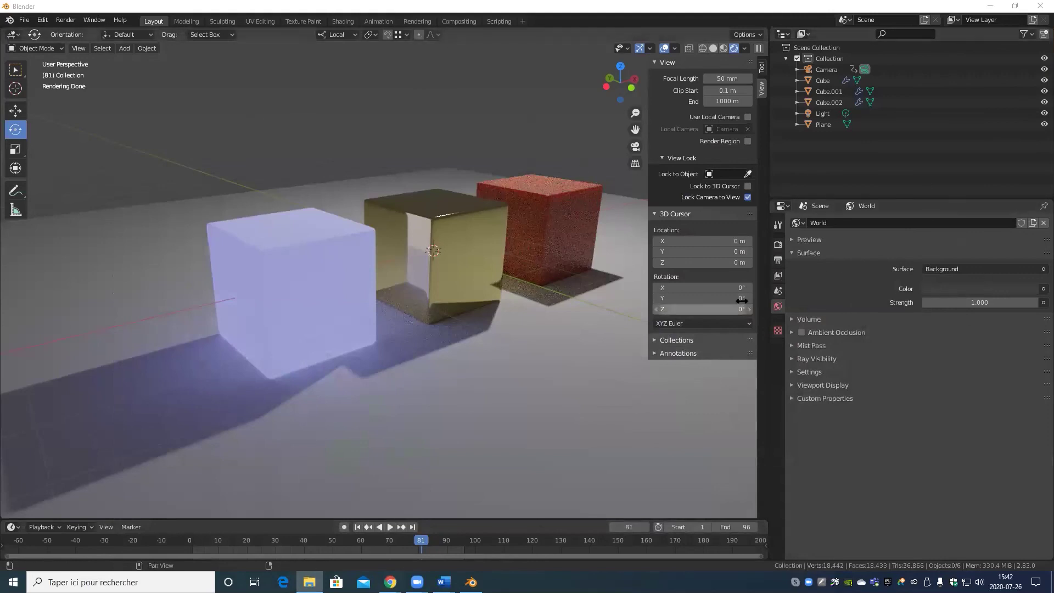
click(601, 153)
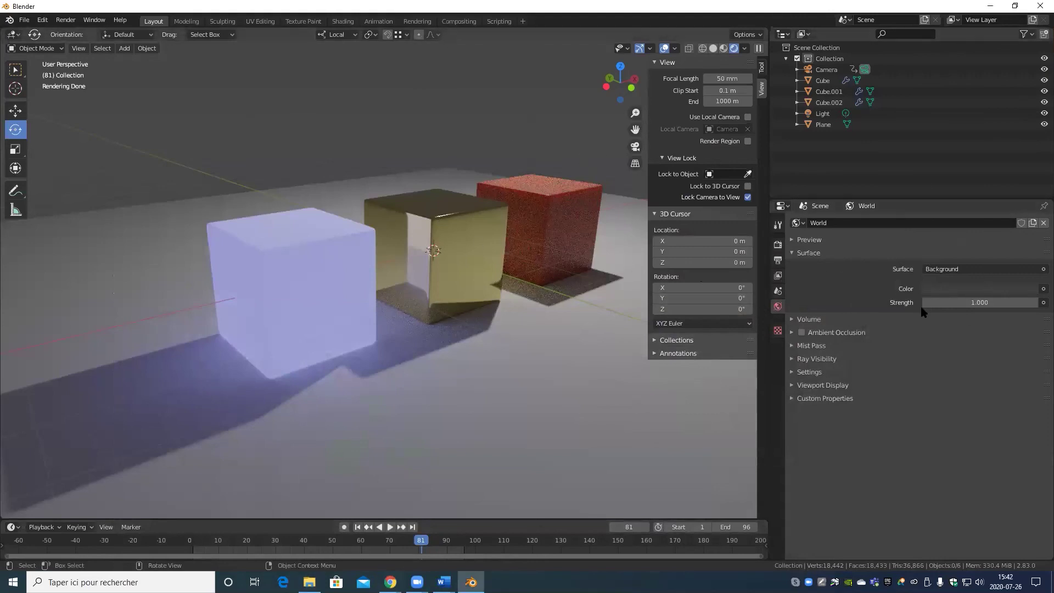
click(1038, 291)
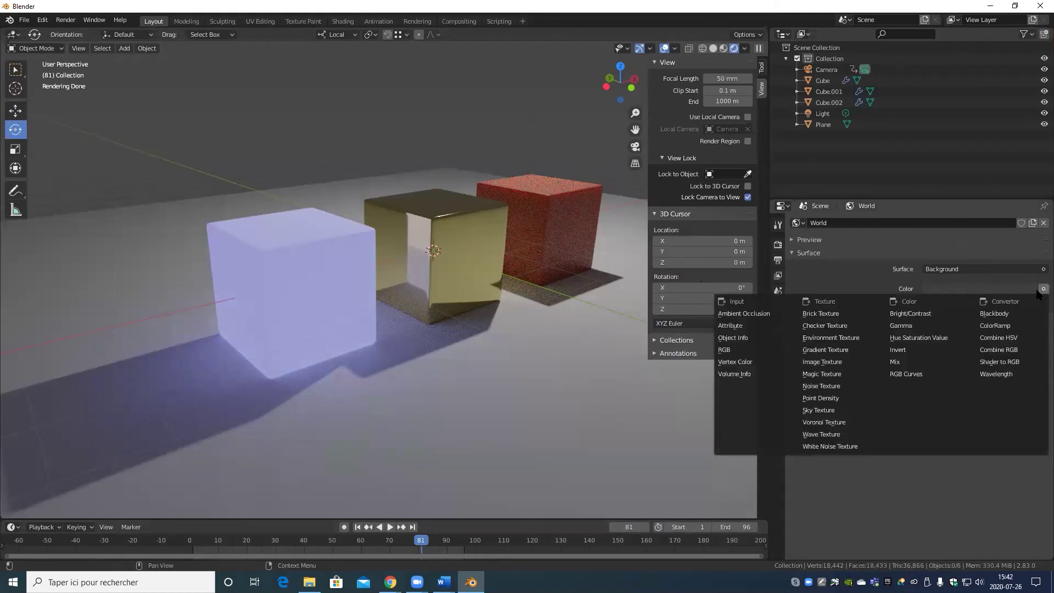
click(832, 339)
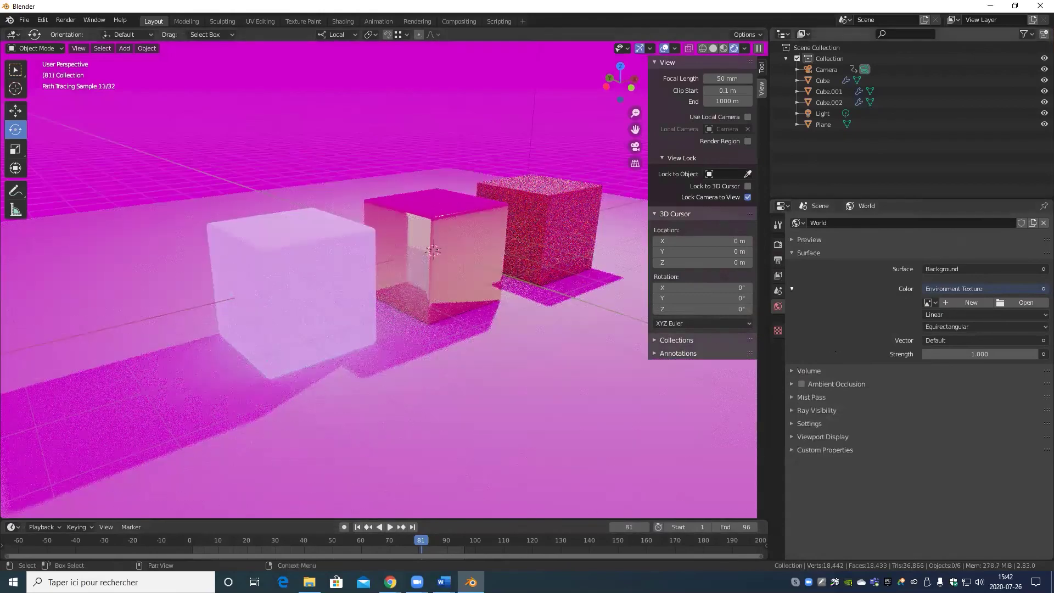
click(964, 302)
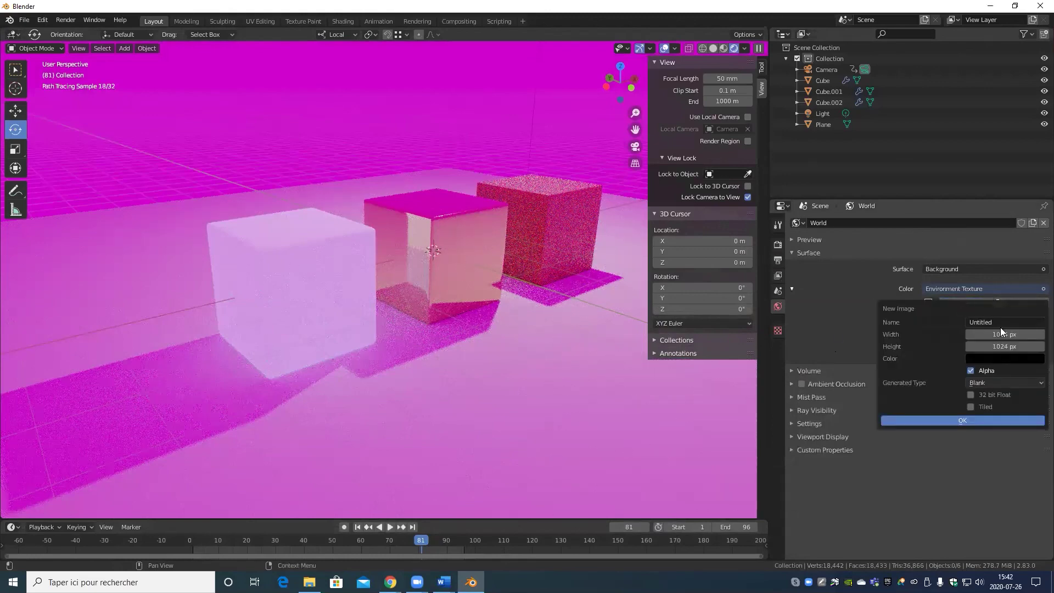
click(999, 322)
key(Return)
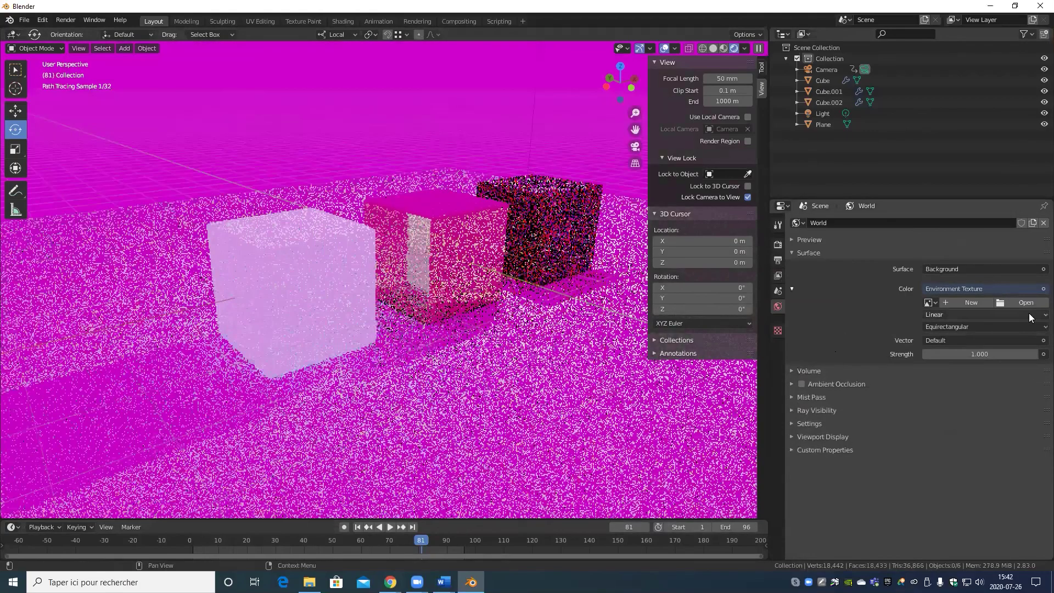
Step: Load TexturesCom_WrestlingGym_1K_hdri_sphere.exr from the Desktop folder as the world's environment image
click(1019, 302)
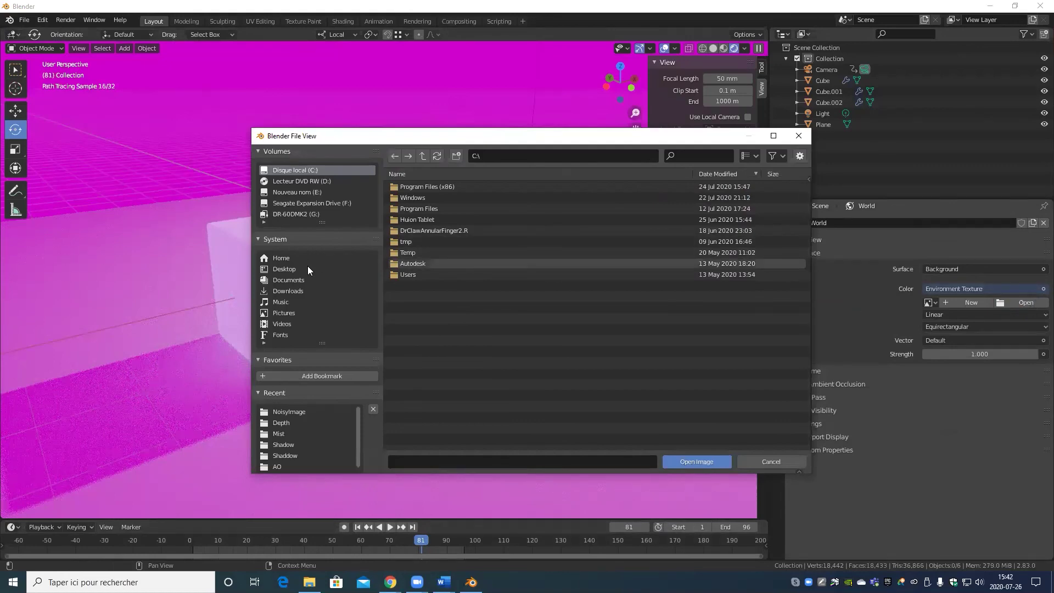
click(287, 280)
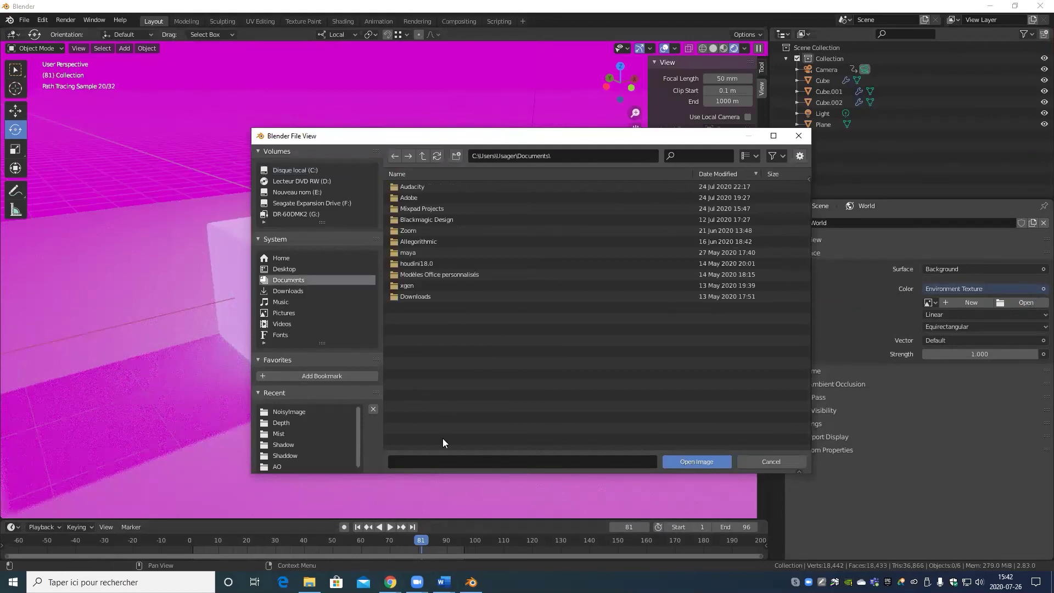
click(282, 268)
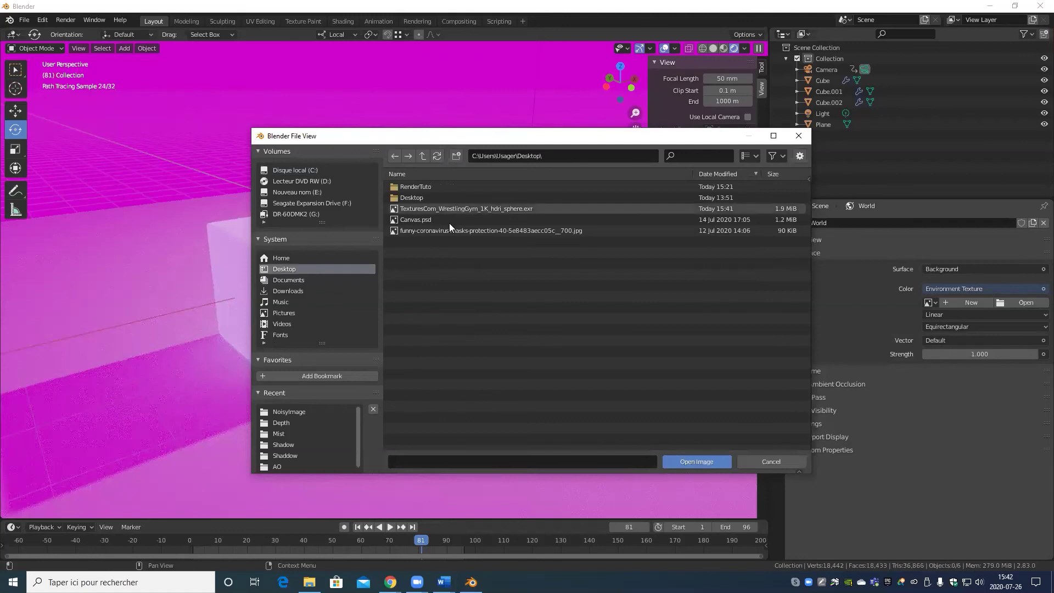
click(506, 208)
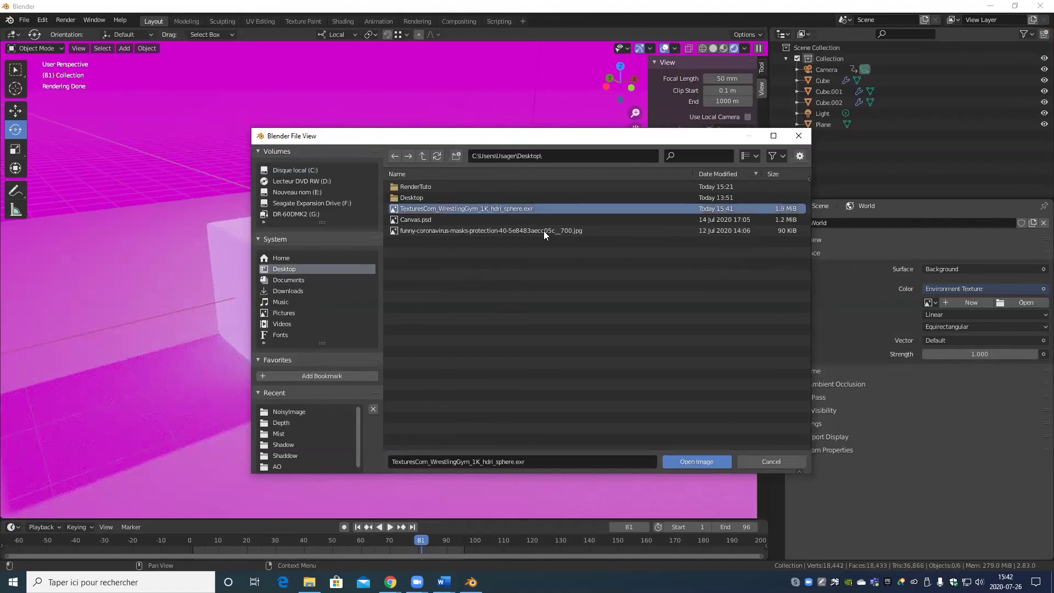
click(696, 462)
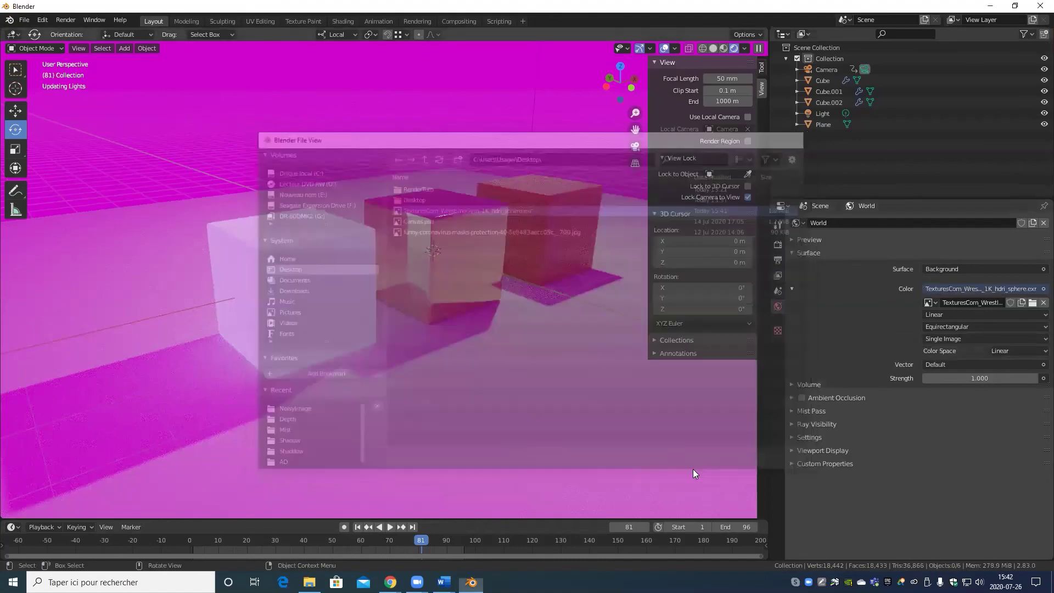
Step: Isolate the middle metallic cube in local view and examine the gym environment's lighting and reflections on it
scroll(368, 216, down, 6)
middle_drag(480, 338, 568, 318)
scroll(406, 351, up, 5)
middle_drag(391, 369, 386, 186)
click(386, 187)
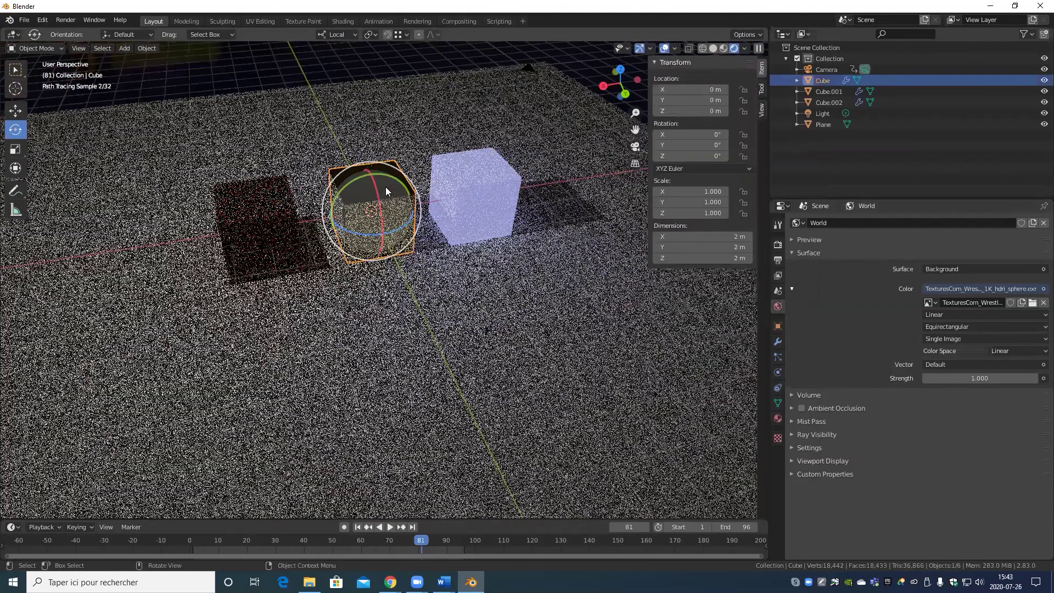
key(KP_Divide)
scroll(416, 334, down, 6)
middle_drag(416, 335, 391, 389)
scroll(424, 332, up, 5)
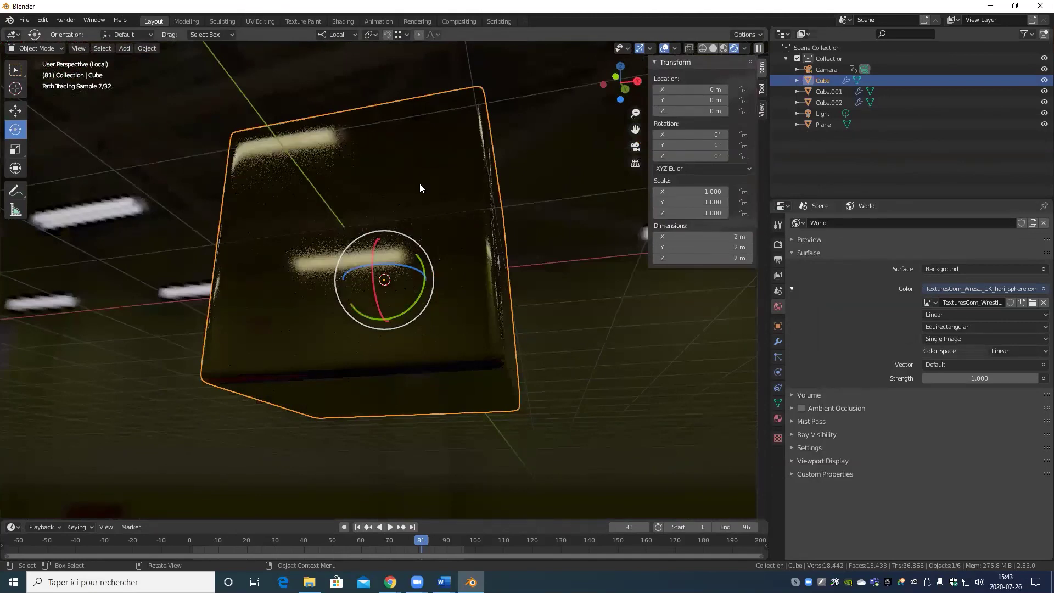
scroll(385, 251, down, 5)
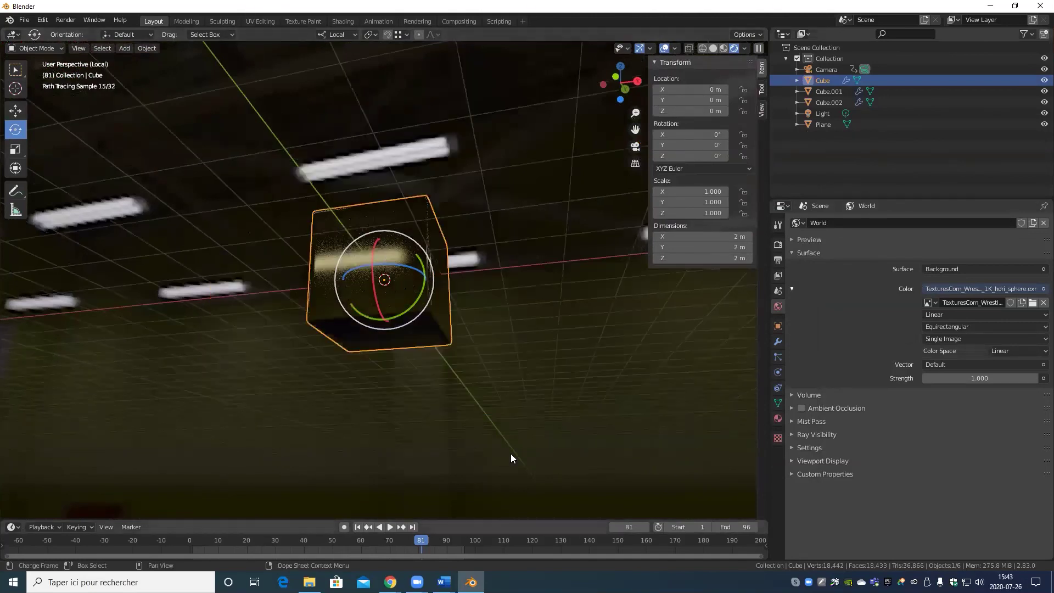
Step: Try Closest and Smart interpolation on the world's gym environment texture and return it to Linear
click(959, 316)
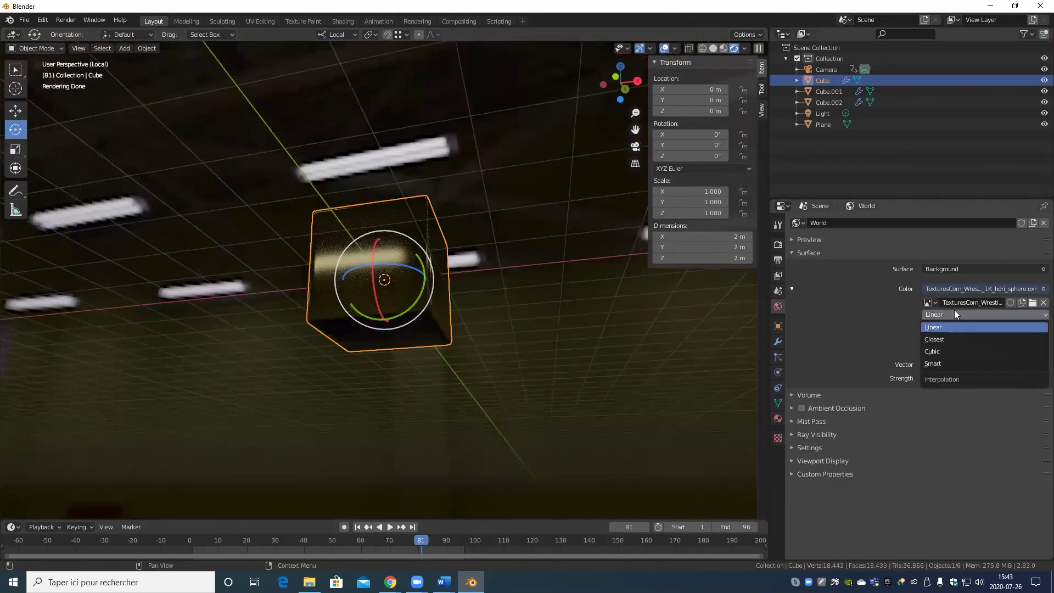
click(954, 342)
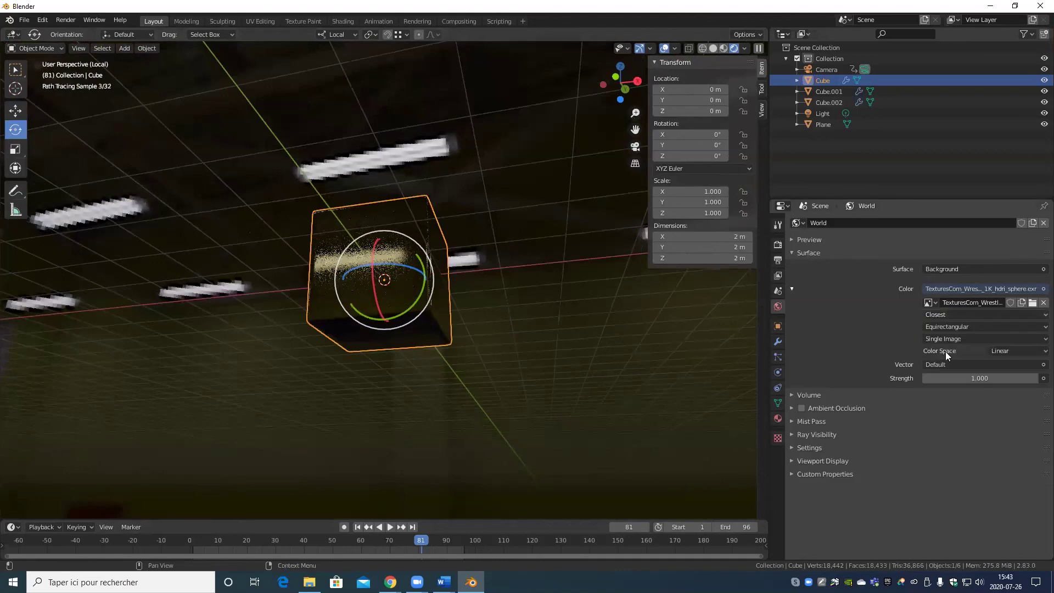
click(950, 314)
click(946, 363)
click(946, 312)
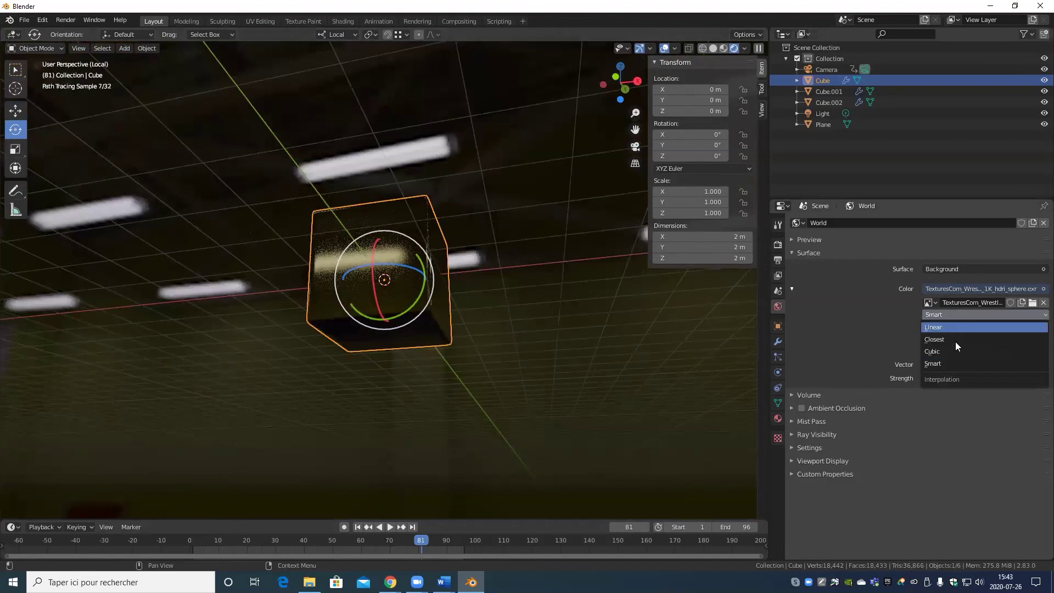
click(953, 328)
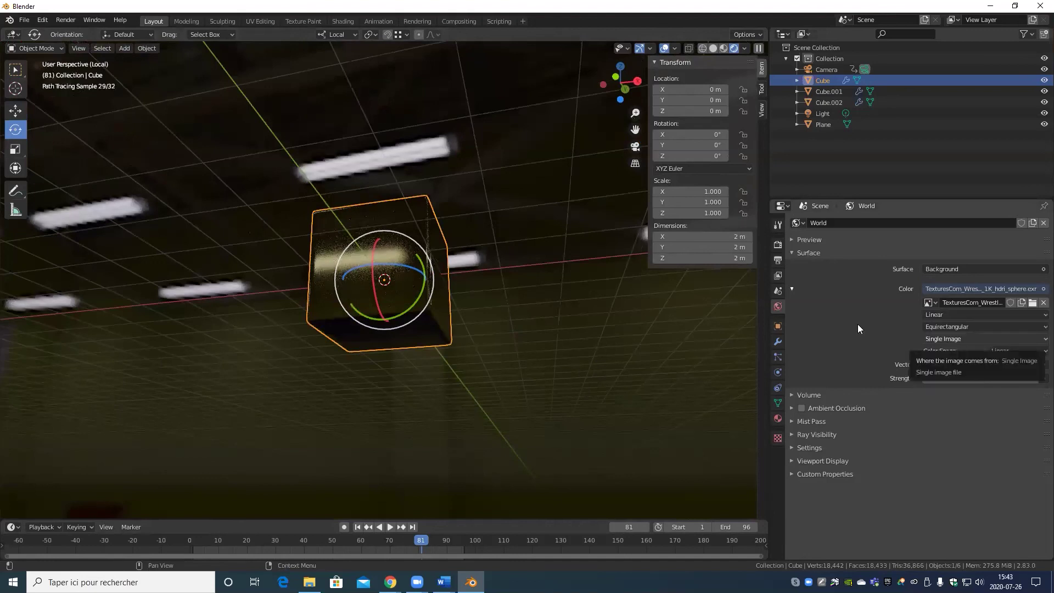
Step: Try the Raw, sRGB and Filmic Log color spaces on the environment texture and return it to Linear
click(991, 351)
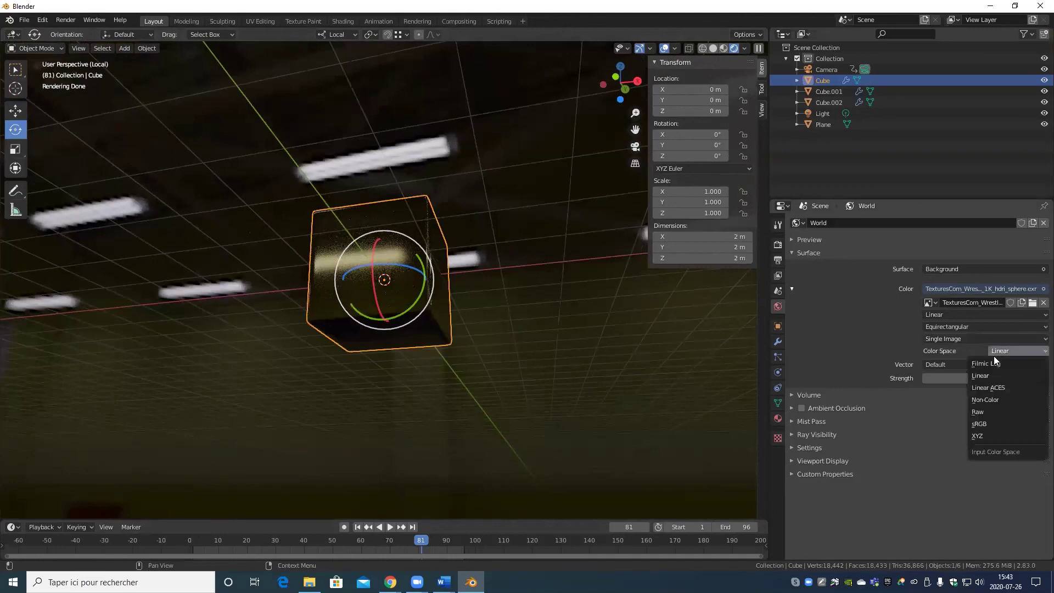
click(1005, 412)
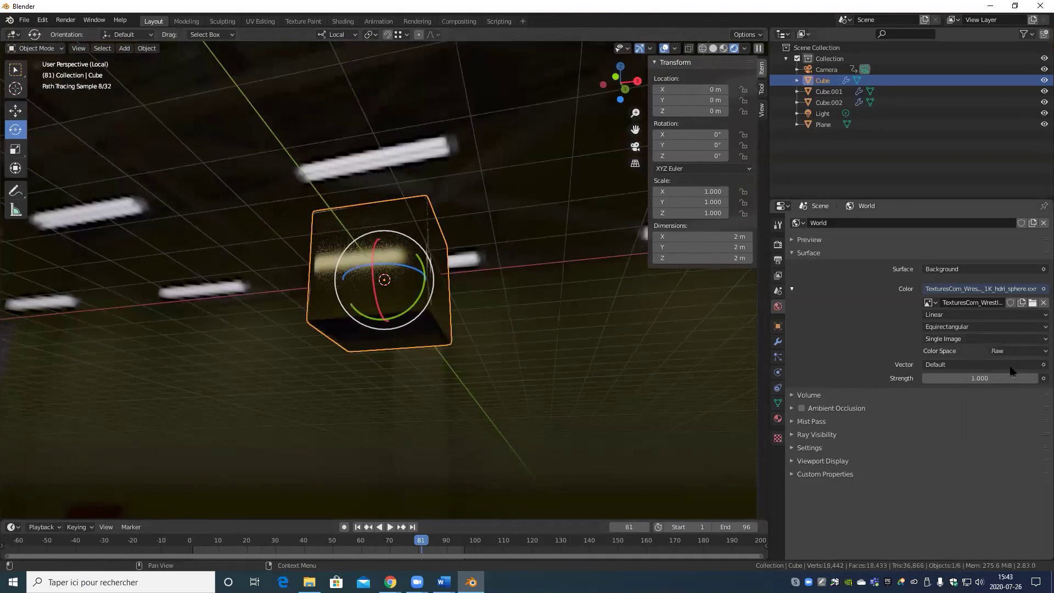
click(1006, 351)
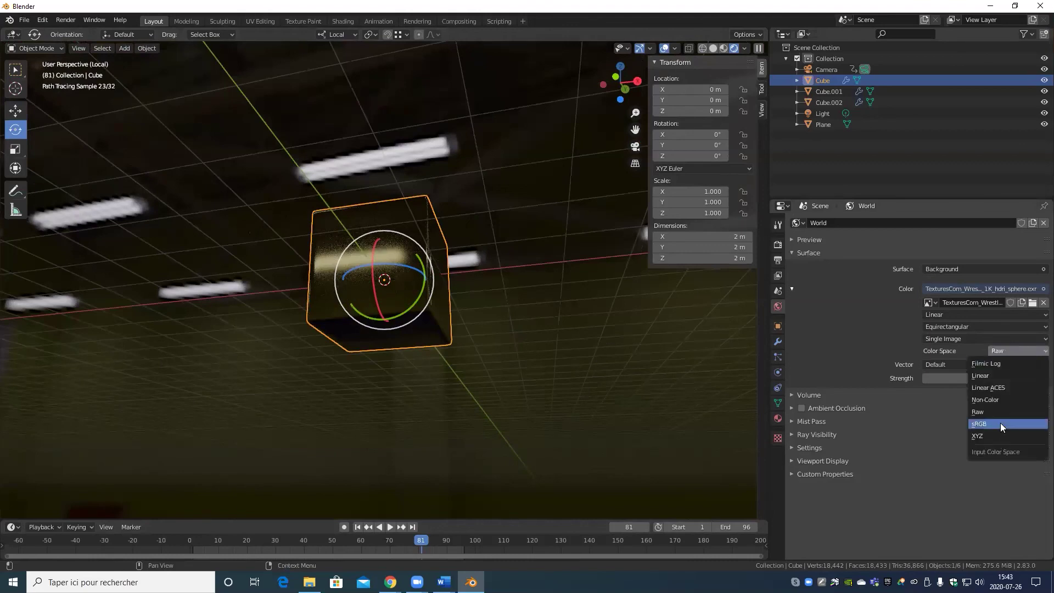
click(1000, 424)
click(1000, 350)
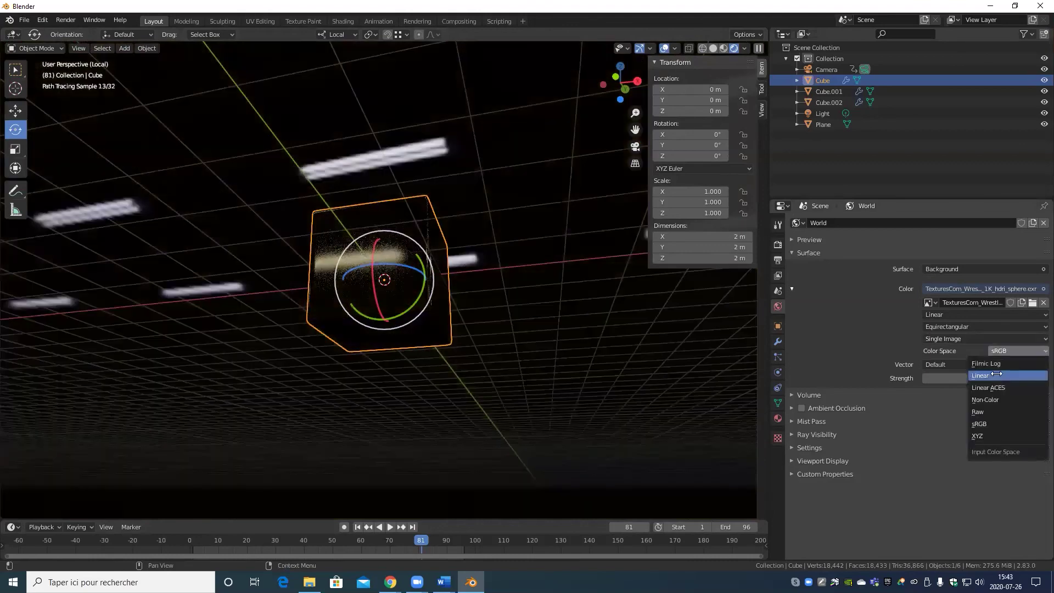
click(980, 375)
click(1000, 352)
click(999, 363)
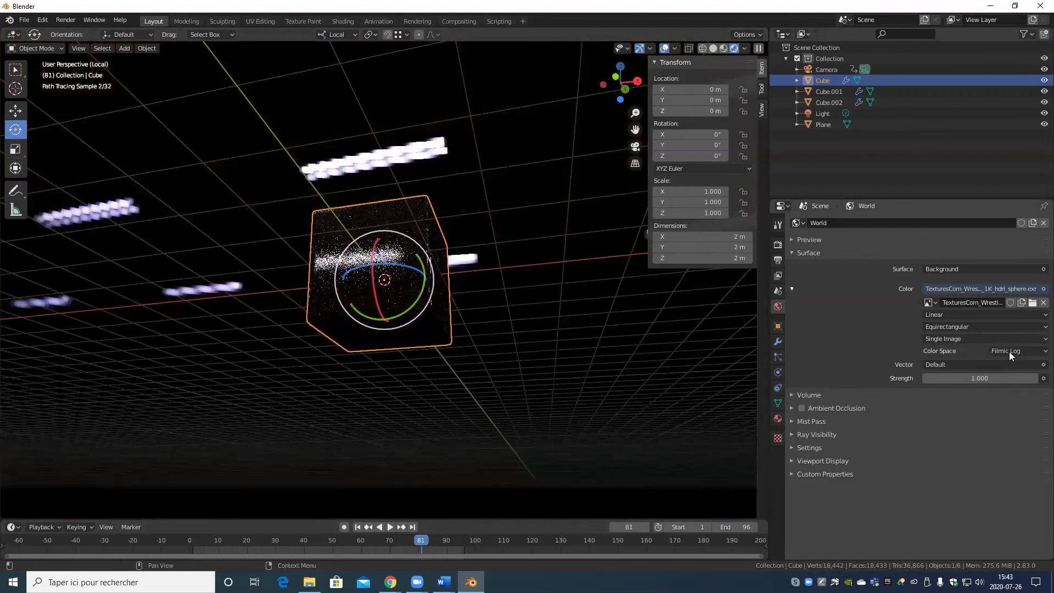
click(1000, 351)
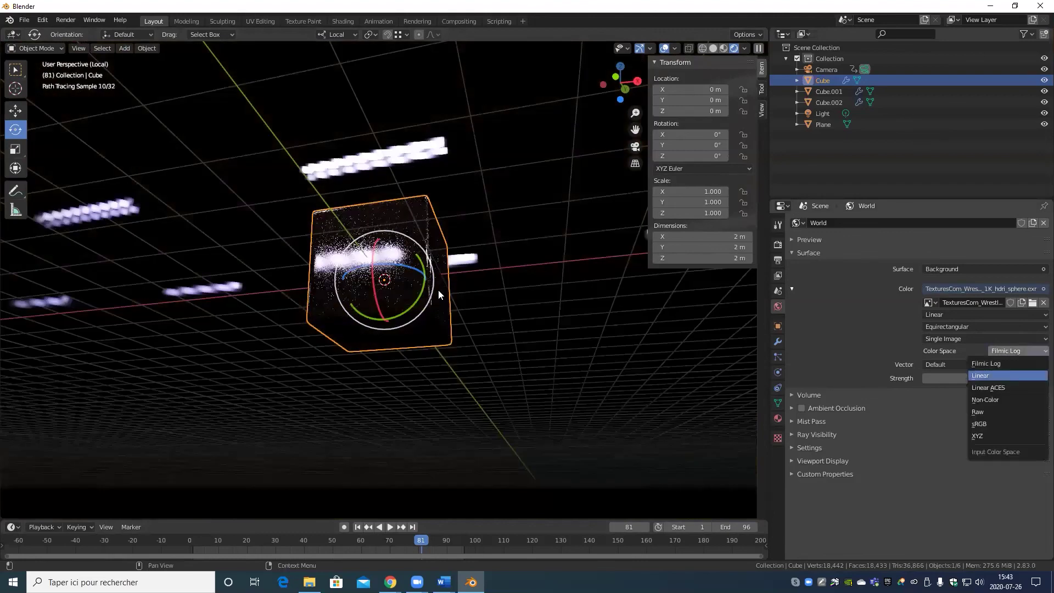
click(1000, 375)
Step: Set the world background strength to 22.4 and check the gym reflections on the isolated cube
middle_drag(497, 294, 497, 351)
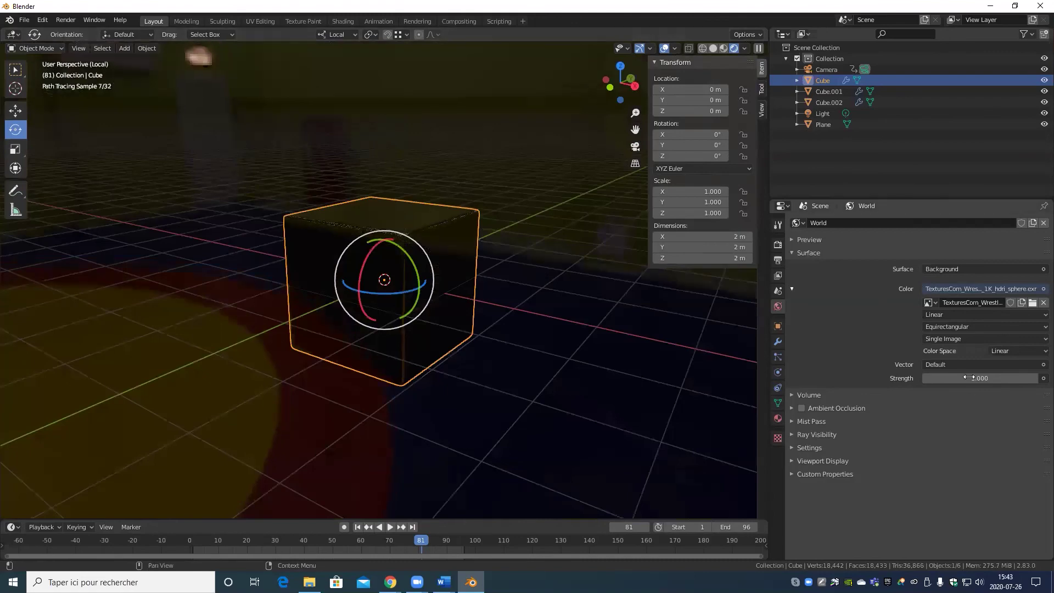
drag(969, 377, 1043, 377)
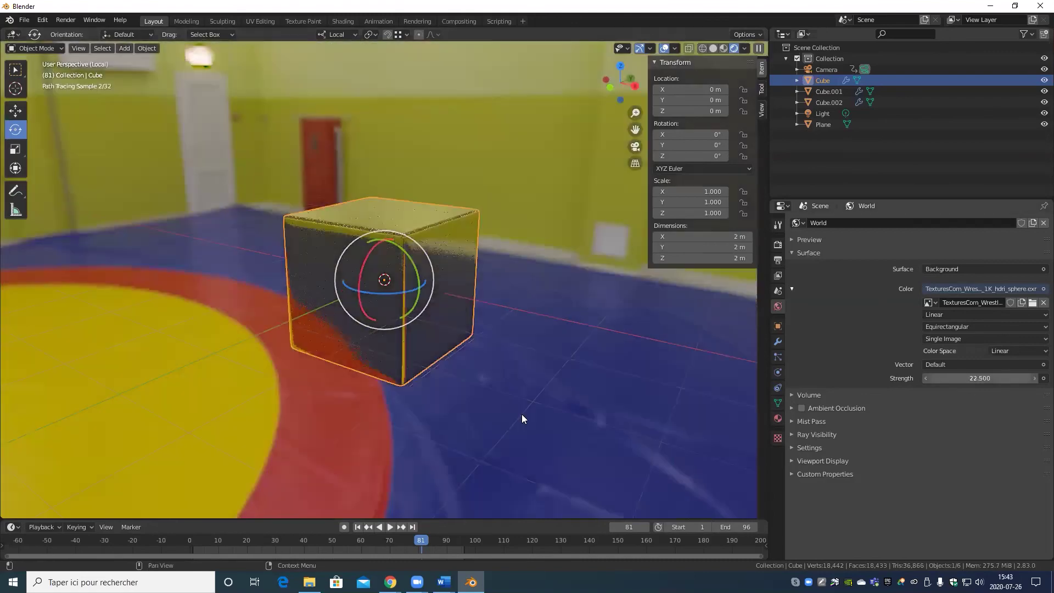
middle_drag(564, 371, 655, 373)
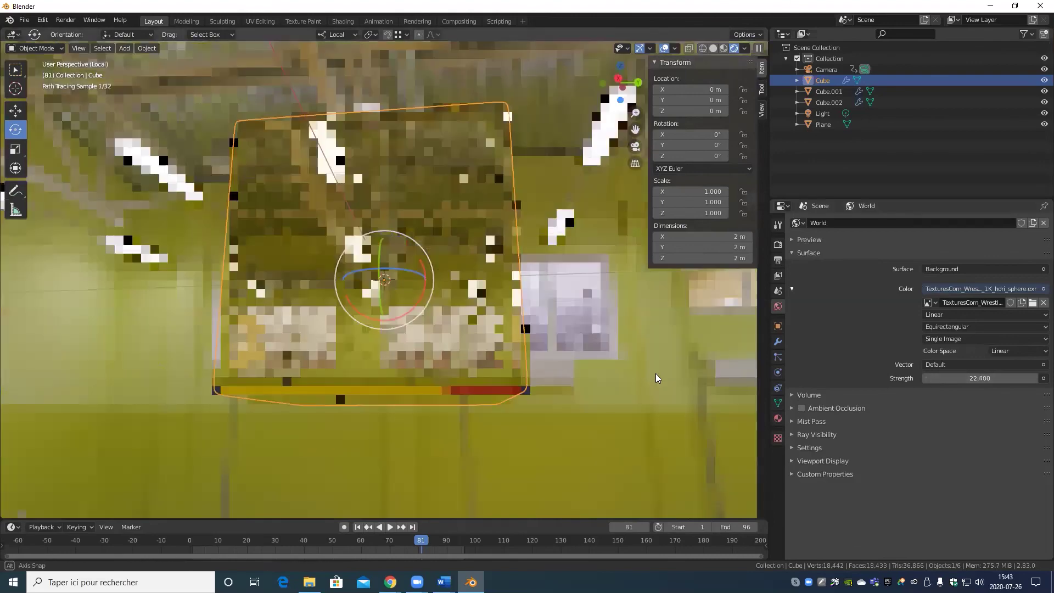
mouse_move(426, 383)
middle_down()
mouse_move(448, 399)
mouse_move(547, 399)
mouse_move(436, 426)
mouse_move(456, 413)
middle_up()
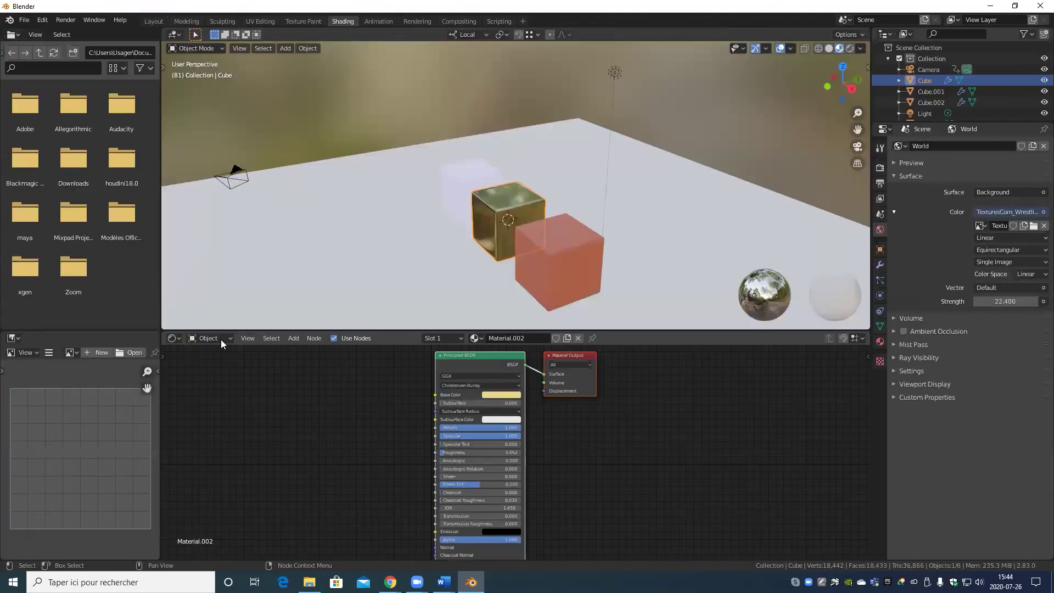
Step: Show the world's node tree in the shader editor and move the environment texture node away from the Background node
click(221, 337)
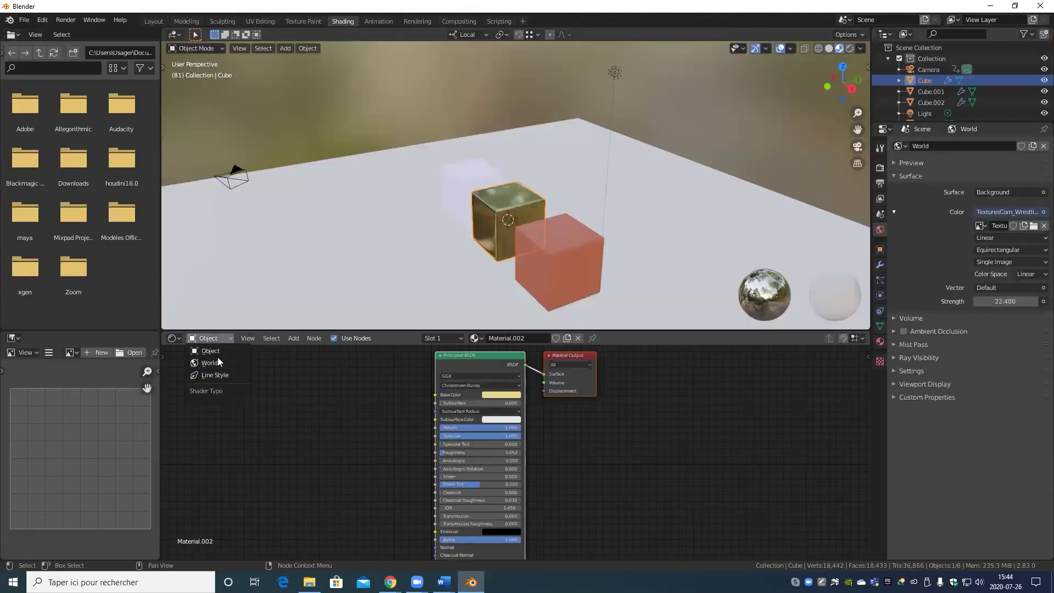
key(Return)
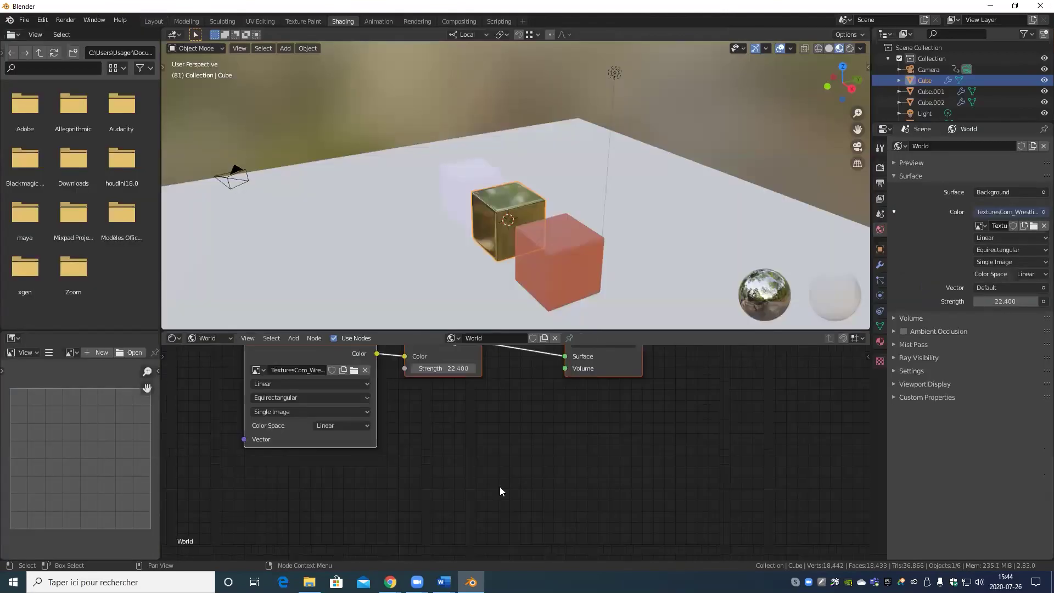
key(Home)
drag(362, 427, 176, 426)
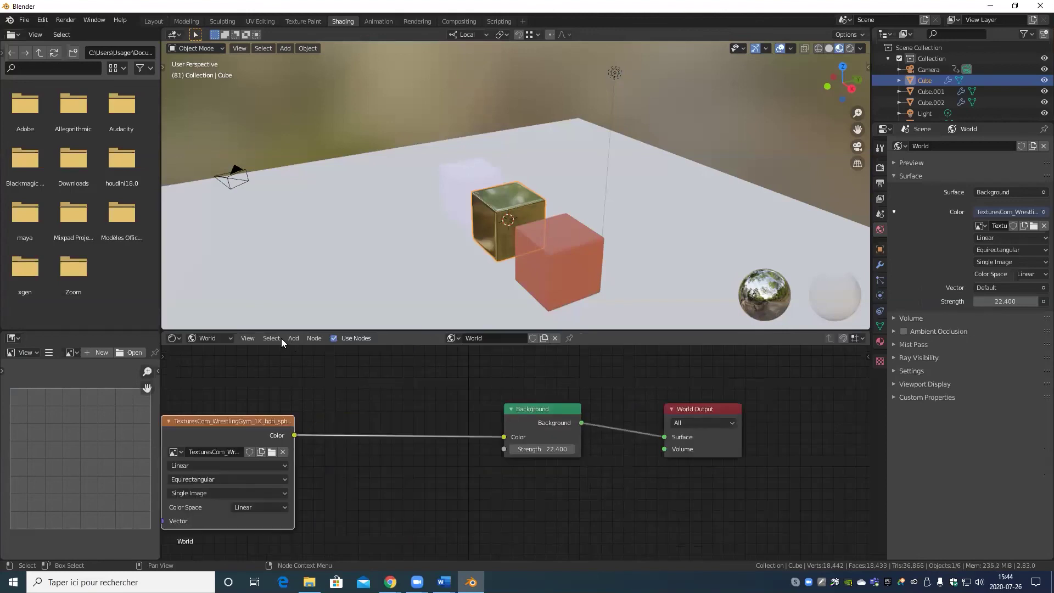
Step: Insert an RGB Curves node between the environment texture and Background, and bend its curve into a steep S shape
click(292, 338)
mouse_move(323, 412)
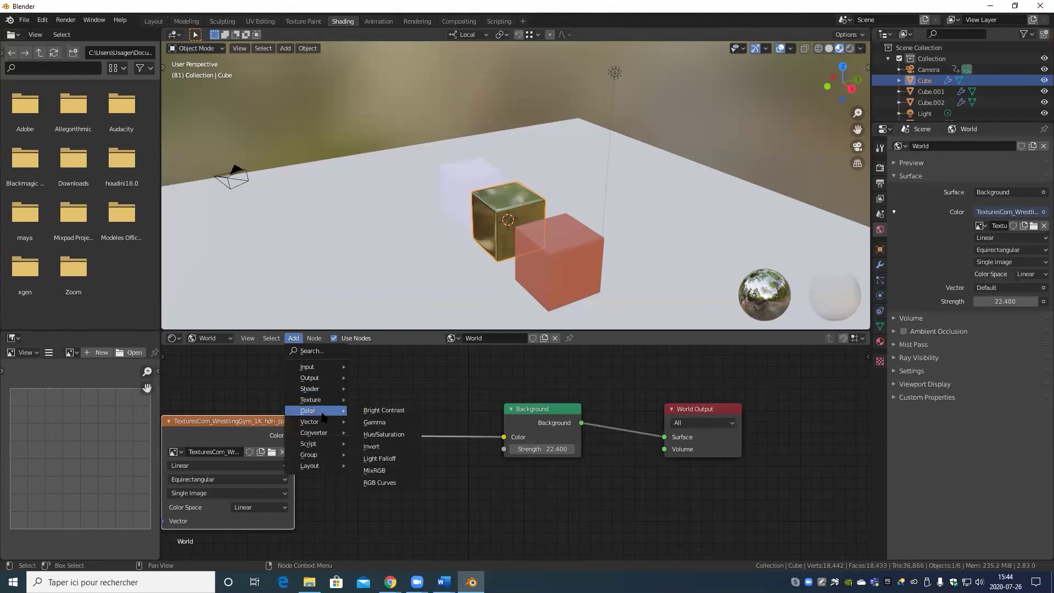
click(391, 482)
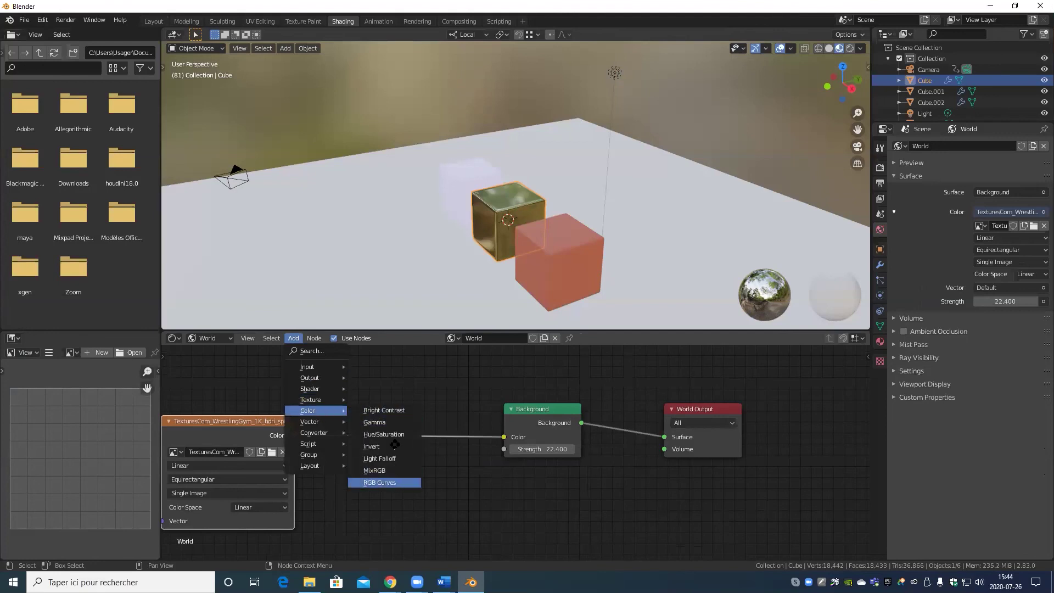
click(380, 505)
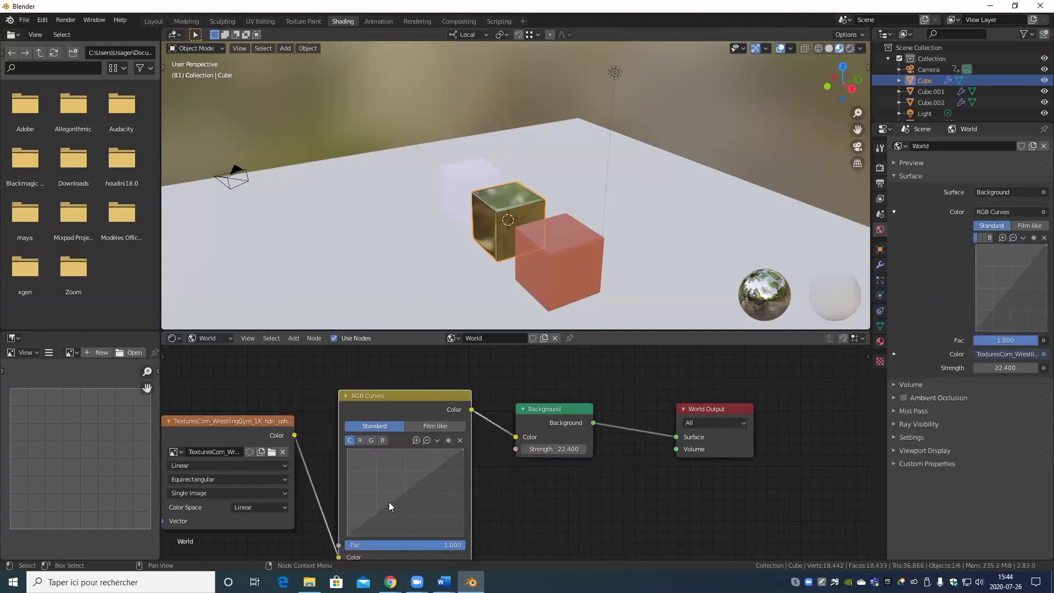
drag(388, 506, 390, 529)
drag(438, 494, 426, 459)
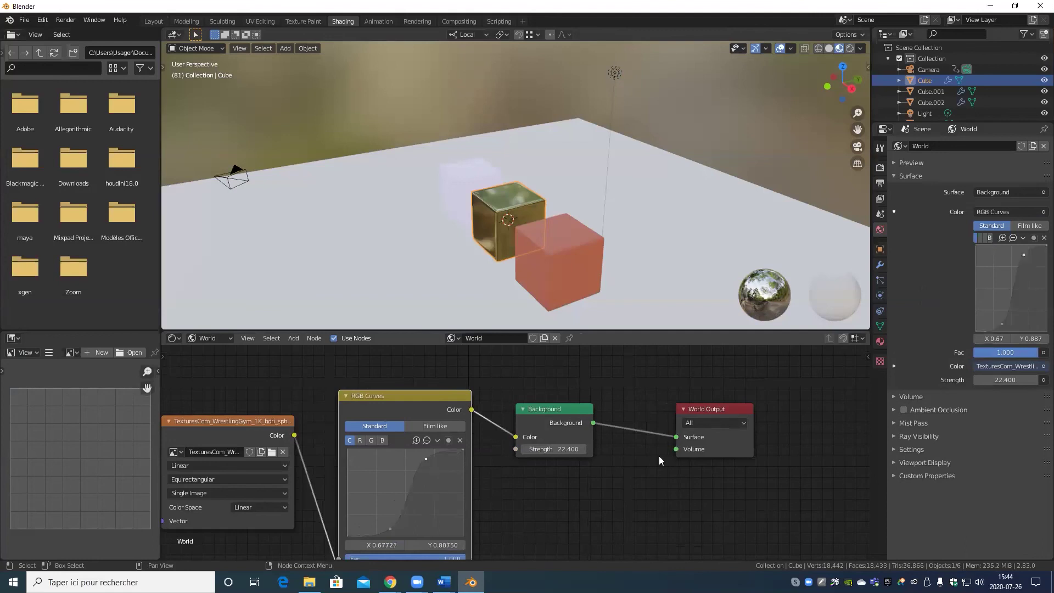
Step: Enable Scene Lights and Scene World for the material preview shading in the viewport
scroll(664, 164, down, 8)
middle_drag(661, 190, 822, 128)
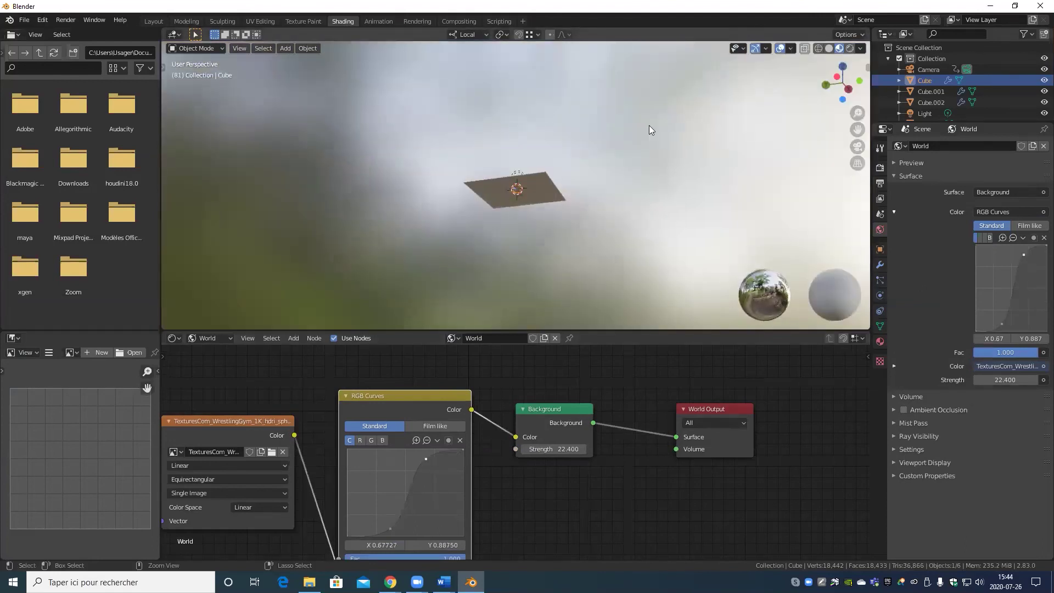
scroll(550, 228, up, 4)
scroll(550, 229, down, 4)
middle_drag(648, 176, 345, 172)
middle_drag(703, 148, 574, 169)
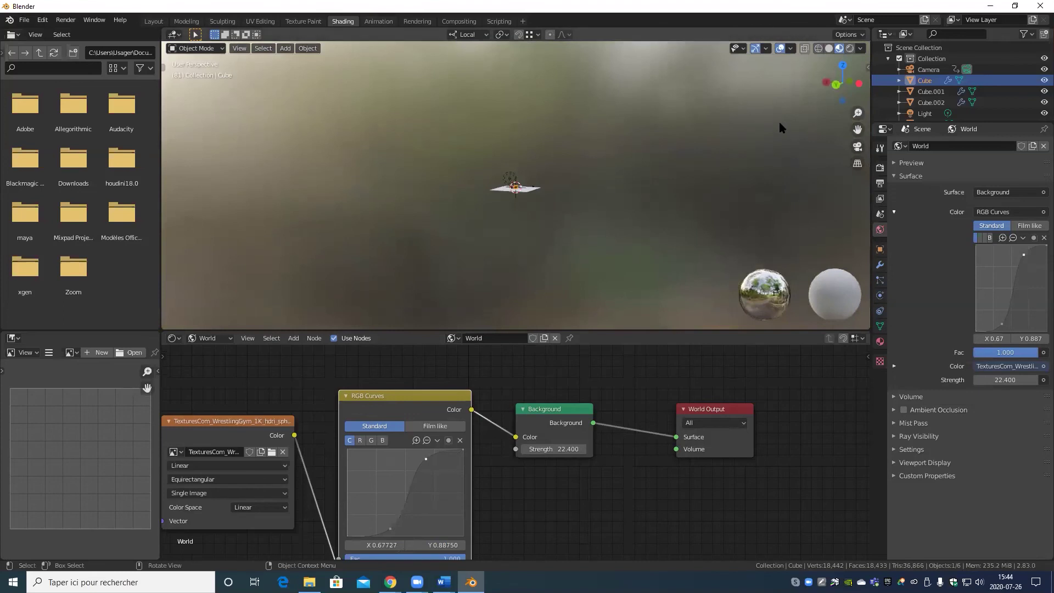
click(860, 49)
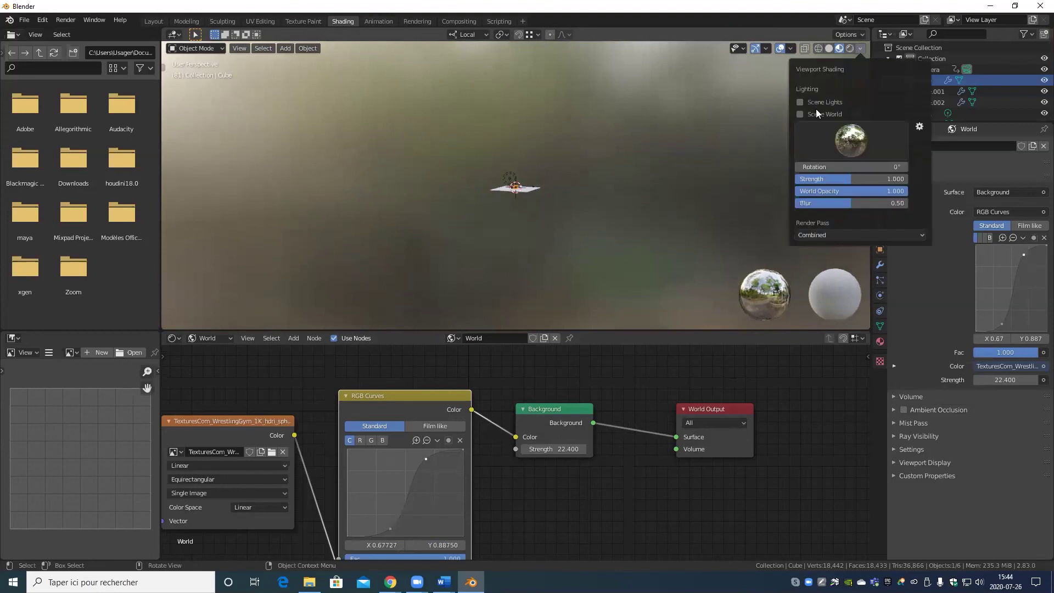
click(800, 102)
click(800, 114)
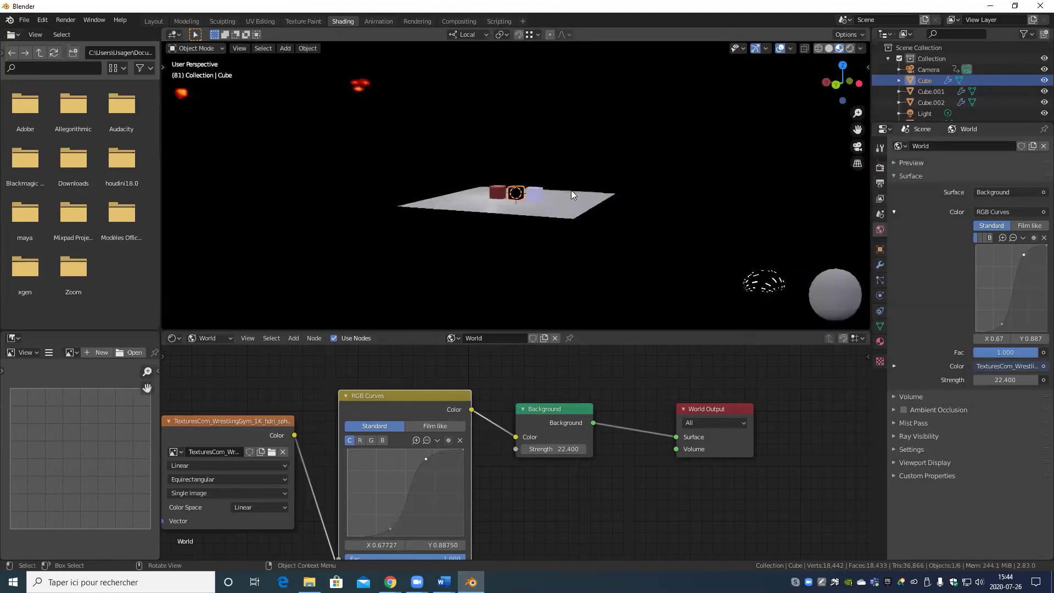
Step: Soften the RGB curve by moving its lower point to about 0.336, 0.256 and its upper point to about 0.764, 0.931
middle_drag(571, 194, 566, 165)
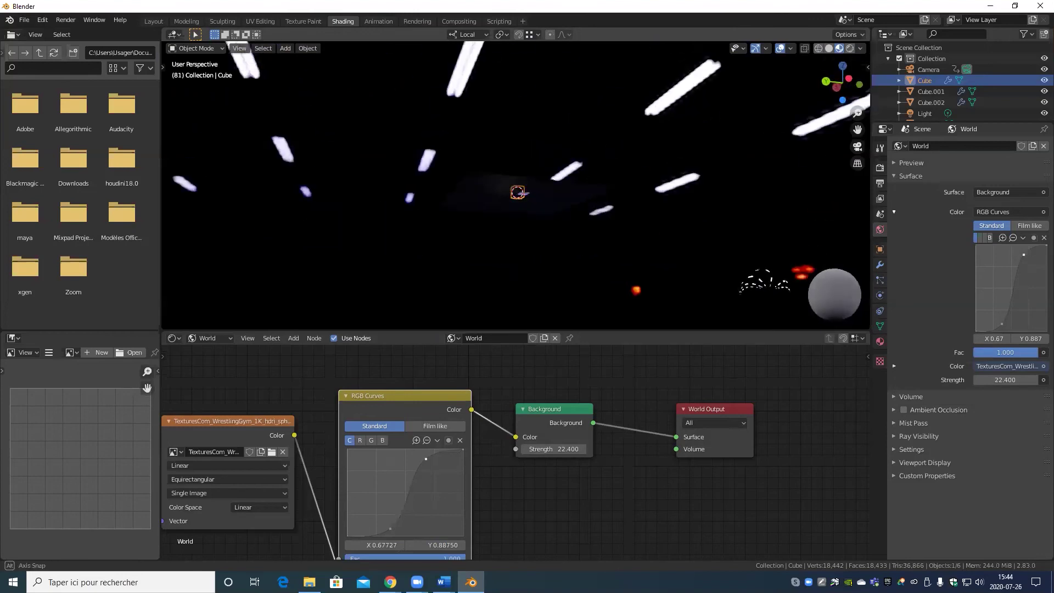
drag(388, 530, 404, 501)
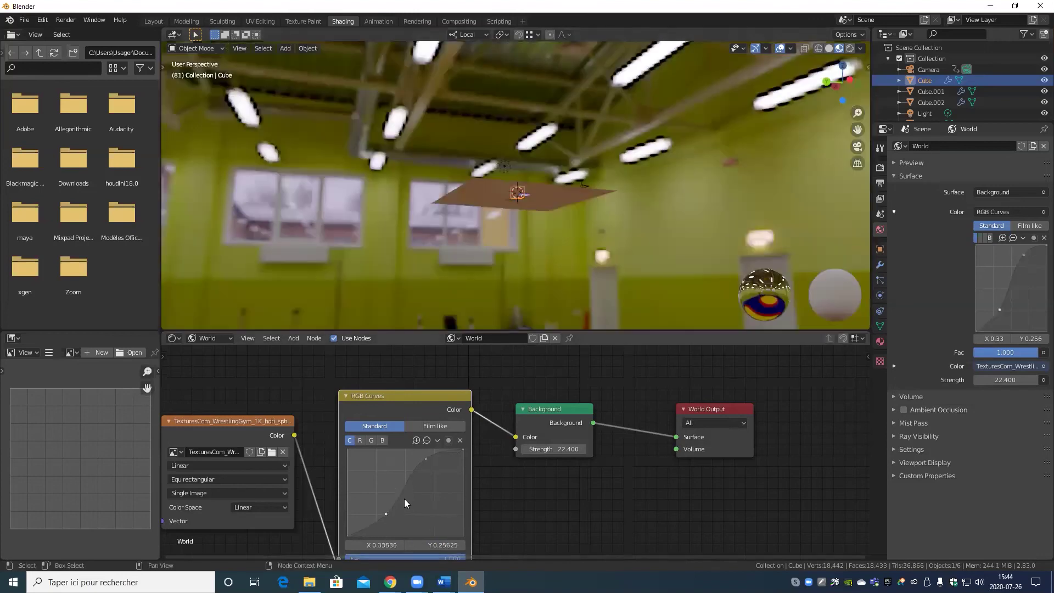
drag(426, 458, 436, 455)
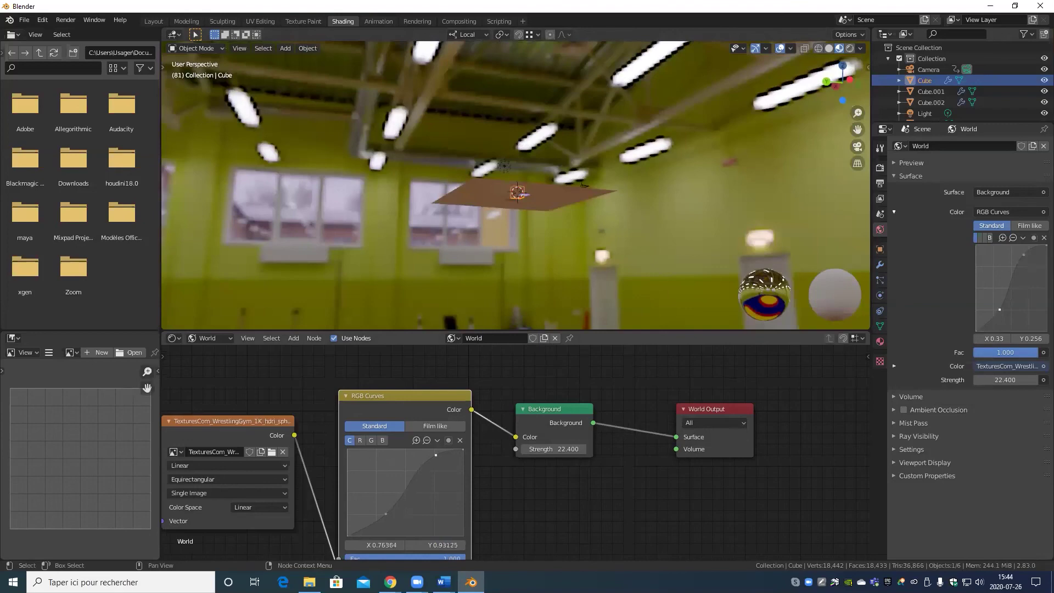
middle_drag(607, 205, 650, 278)
scroll(650, 278, up, 4)
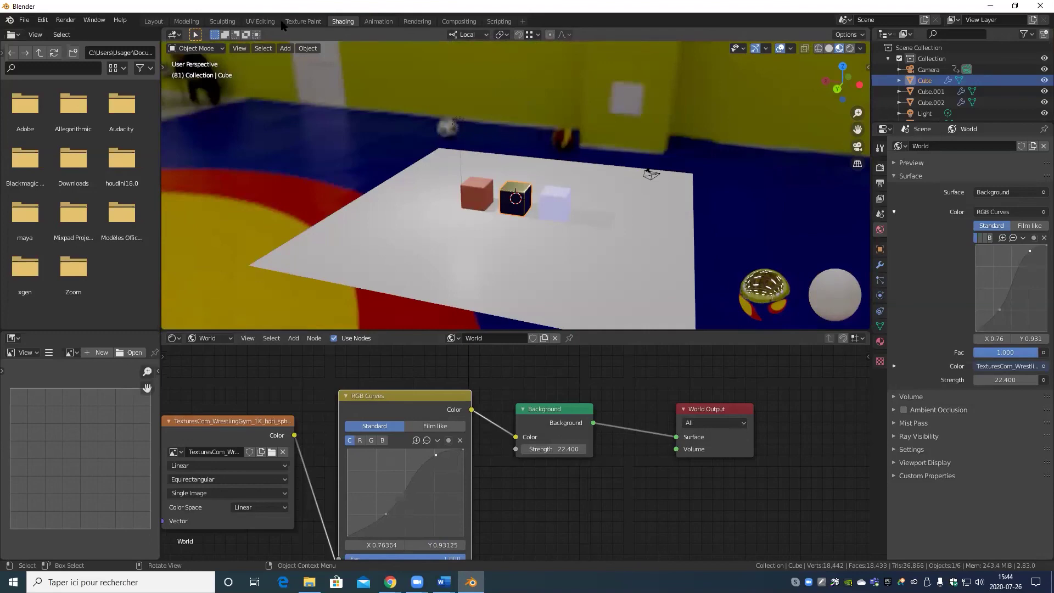
Step: Return to the Layout workspace and examine the adjusted gym environment's reflections on the isolated metallic cube
click(153, 24)
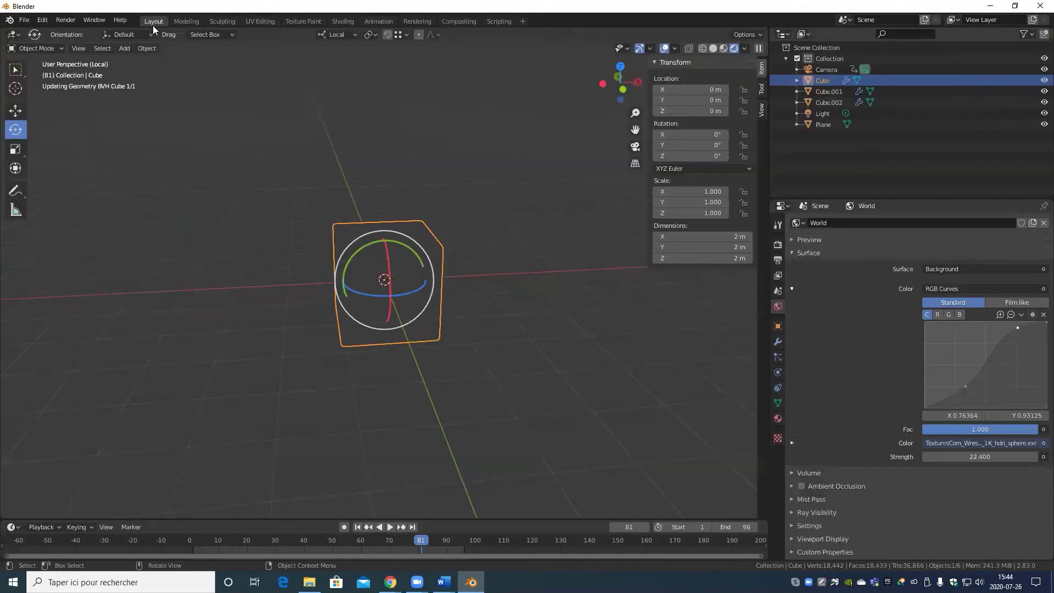
scroll(434, 291, up, 3)
middle_drag(445, 298, 452, 322)
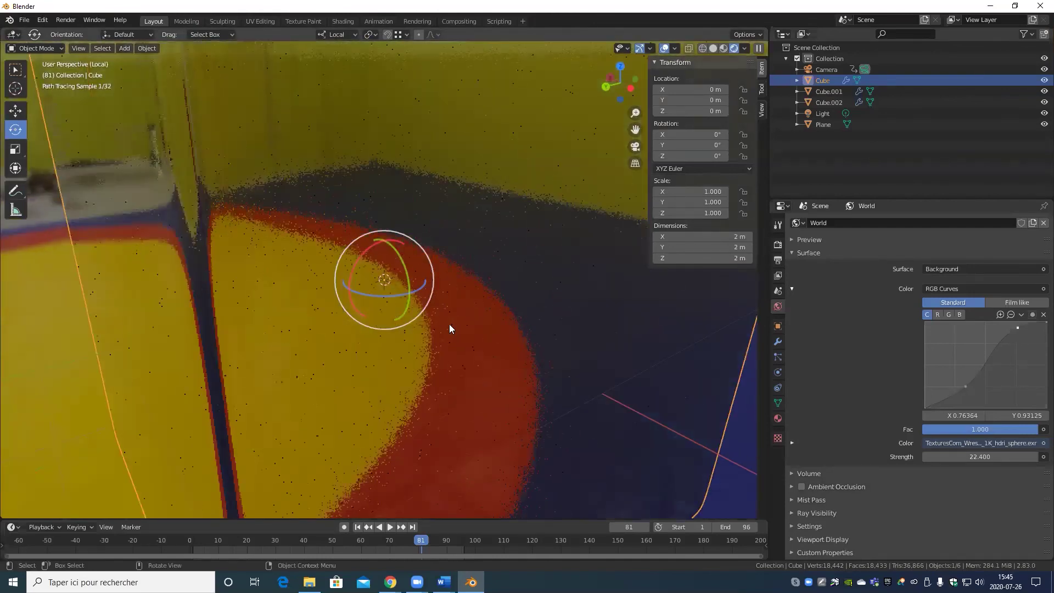
scroll(449, 324, down, 5)
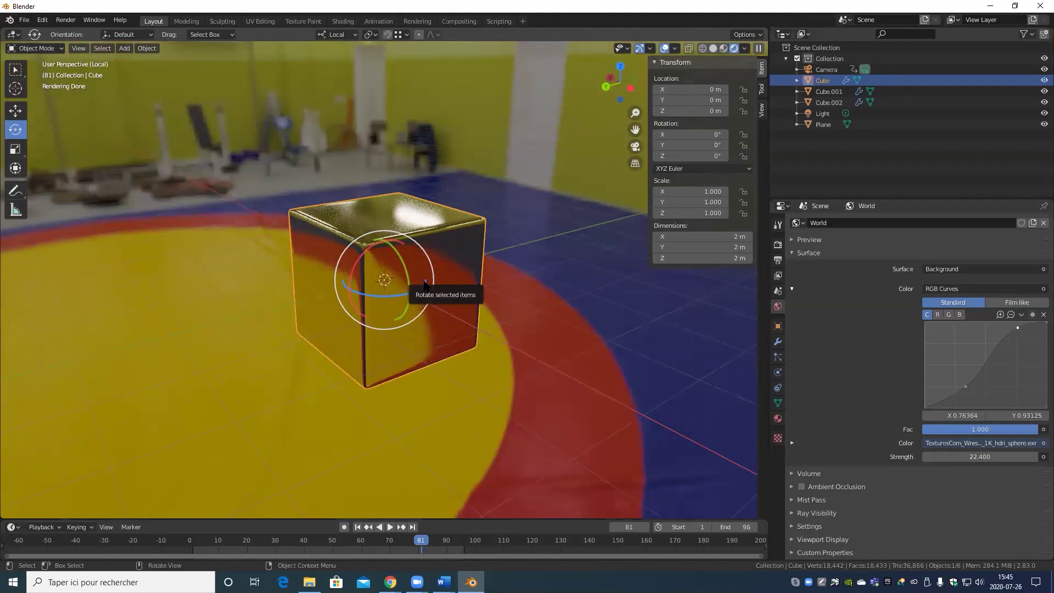
Step: Enable the Transparent option in the render's Film settings to hide the gym environment behind the cube
click(778, 259)
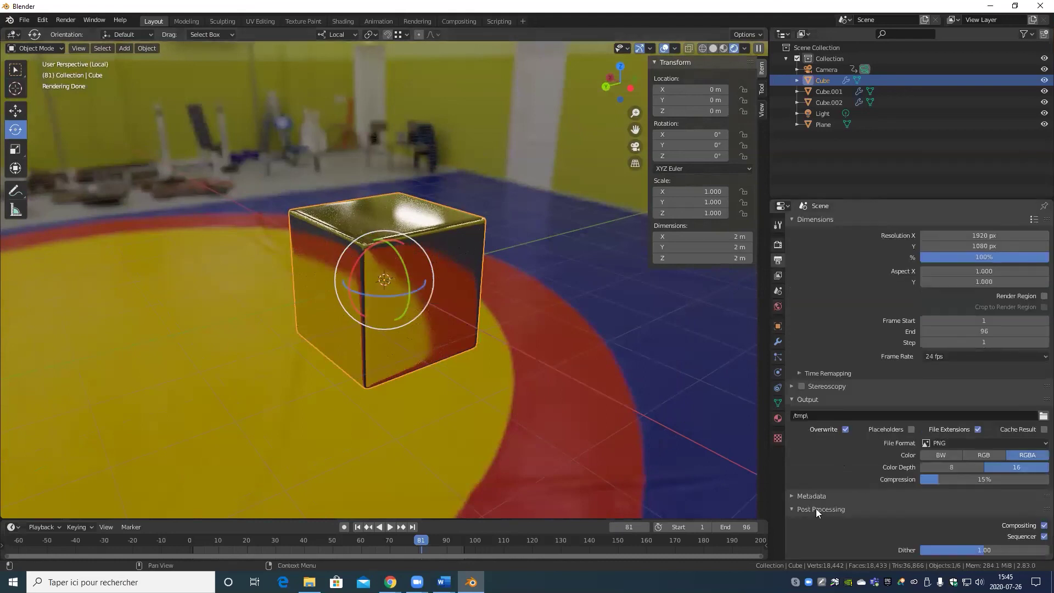
click(778, 274)
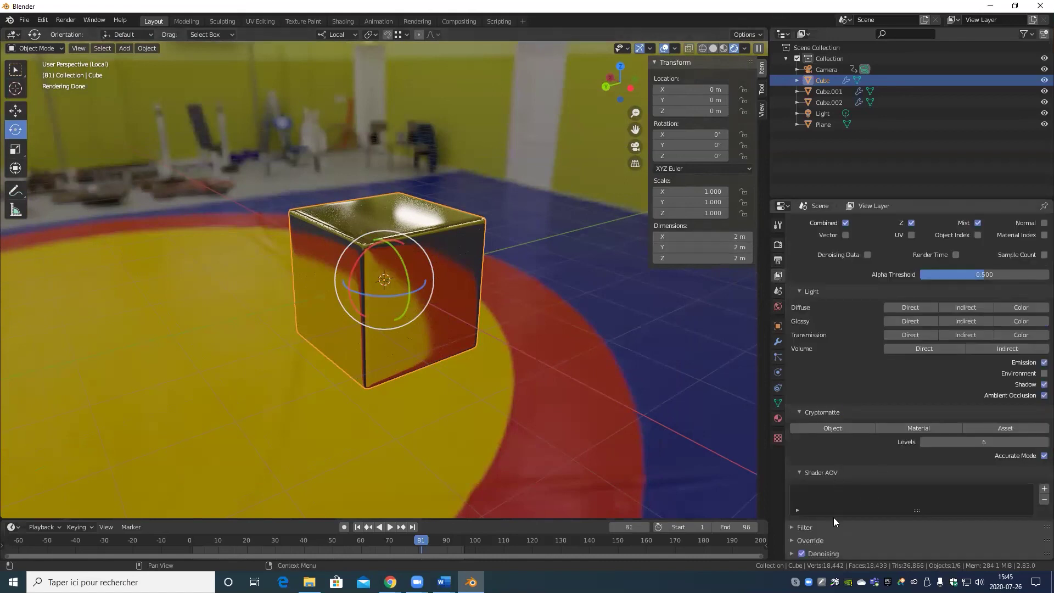
click(777, 245)
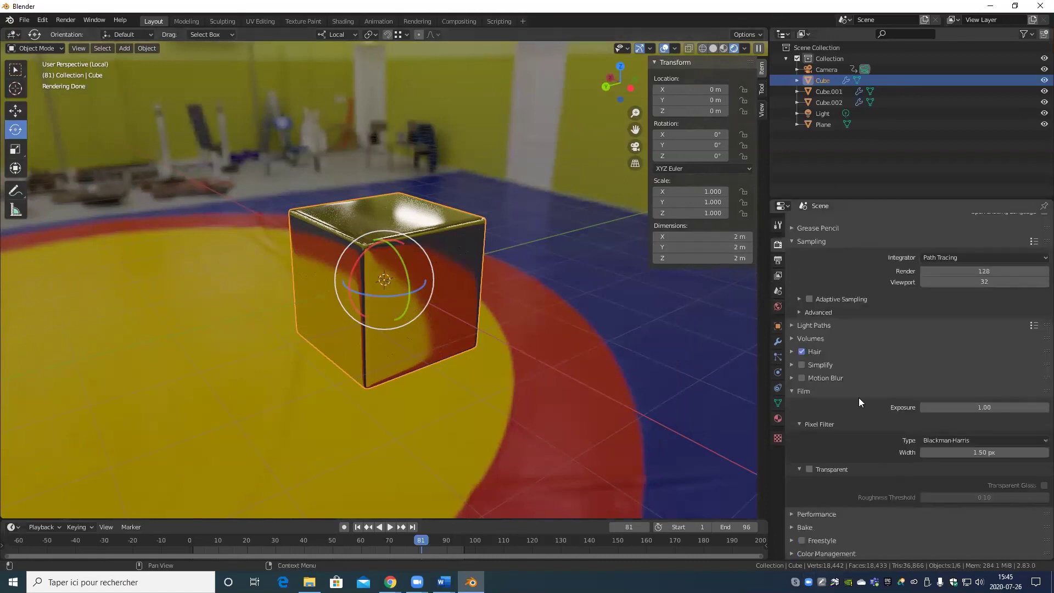
scroll(822, 485, up, 1)
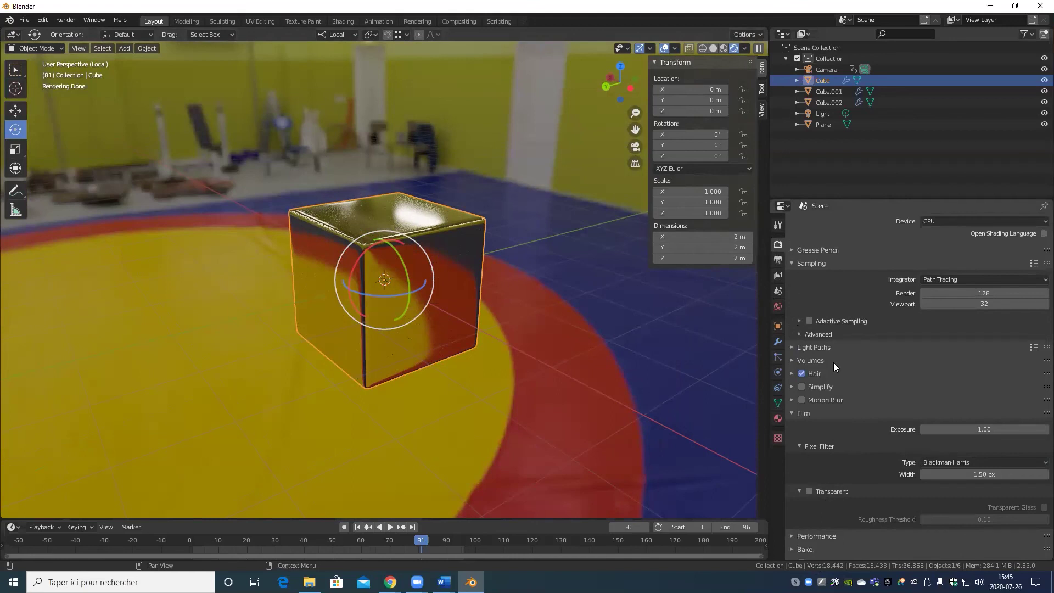
click(809, 490)
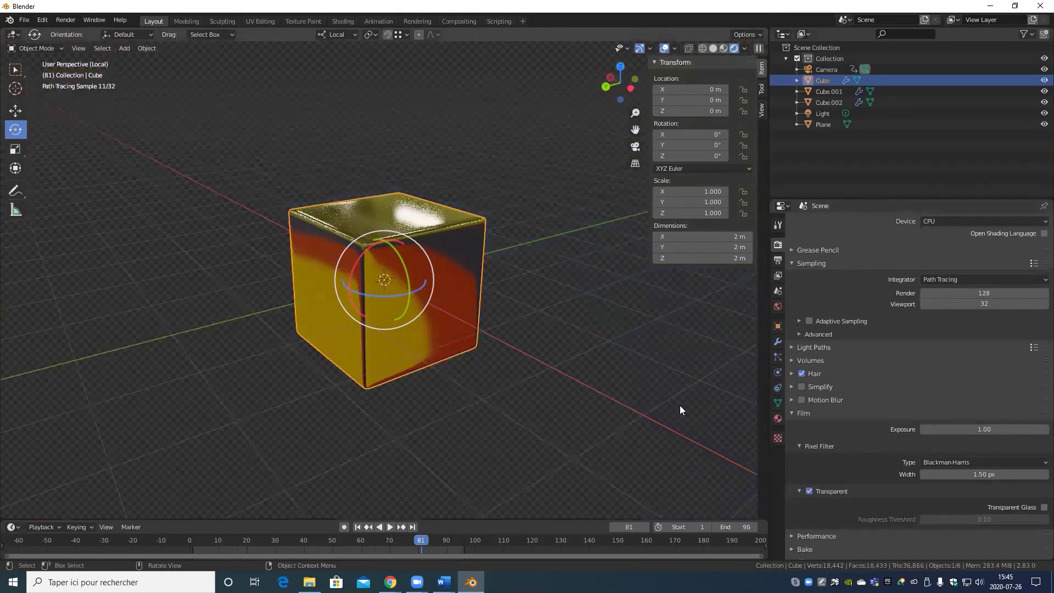
Step: Leave the isolated cube view and bring all three cubes on the plane into a close, slightly elevated perspective
scroll(415, 391, down, 2)
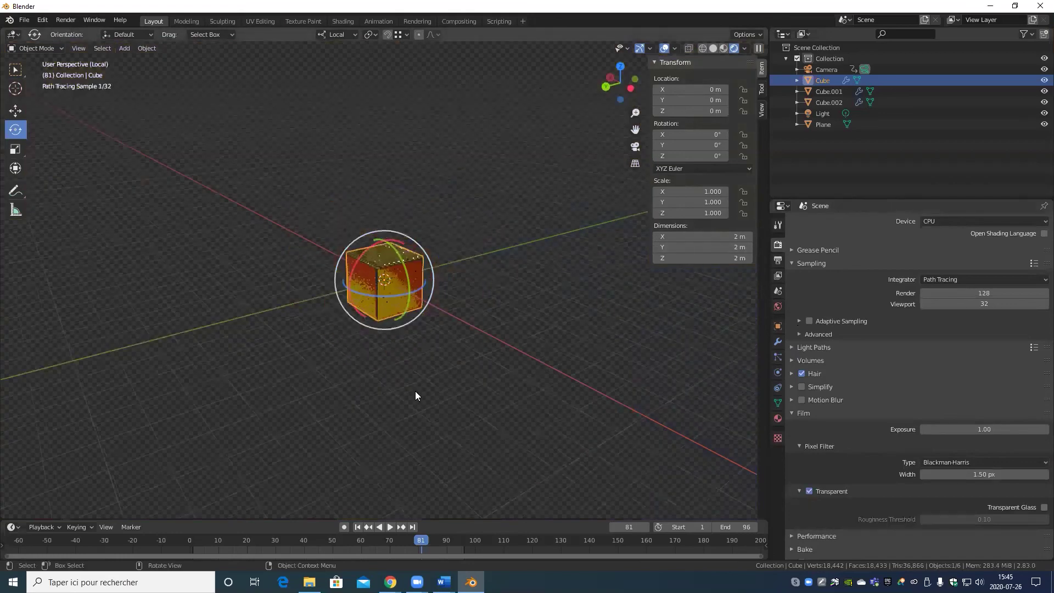
scroll(414, 396, up, 3)
middle_drag(414, 397, 508, 367)
key(KP_Divide)
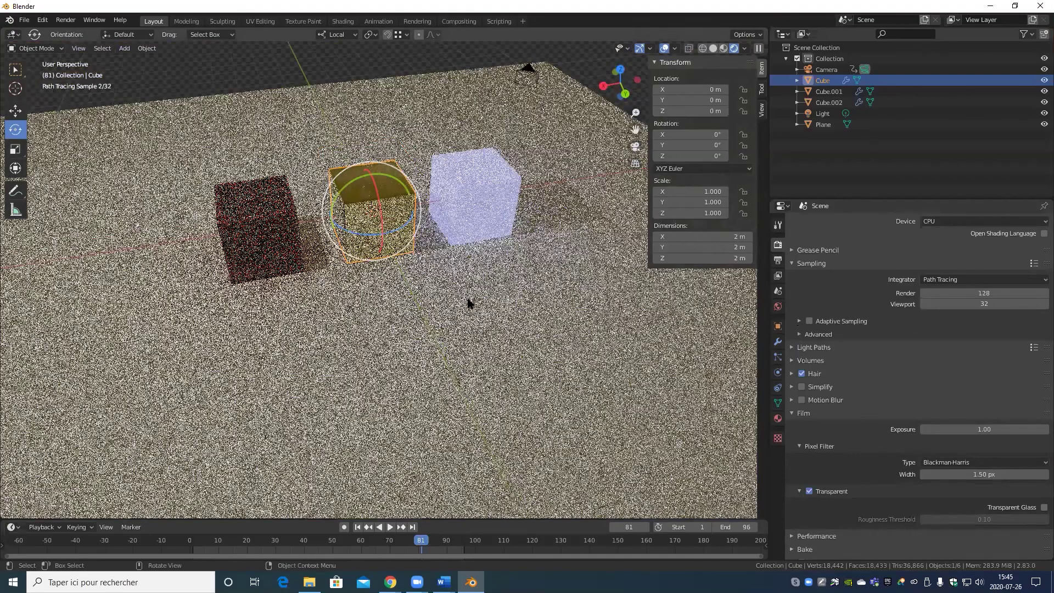
middle_drag(469, 302, 373, 350)
scroll(372, 350, up, 3)
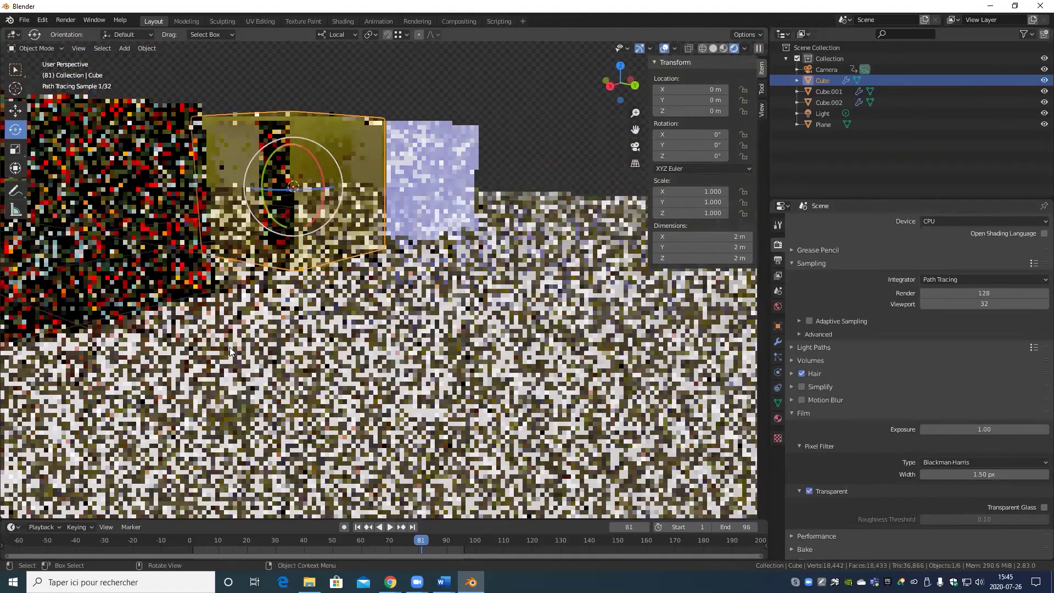
scroll(229, 347, up, 1)
shift+middle_drag(227, 362, 386, 336)
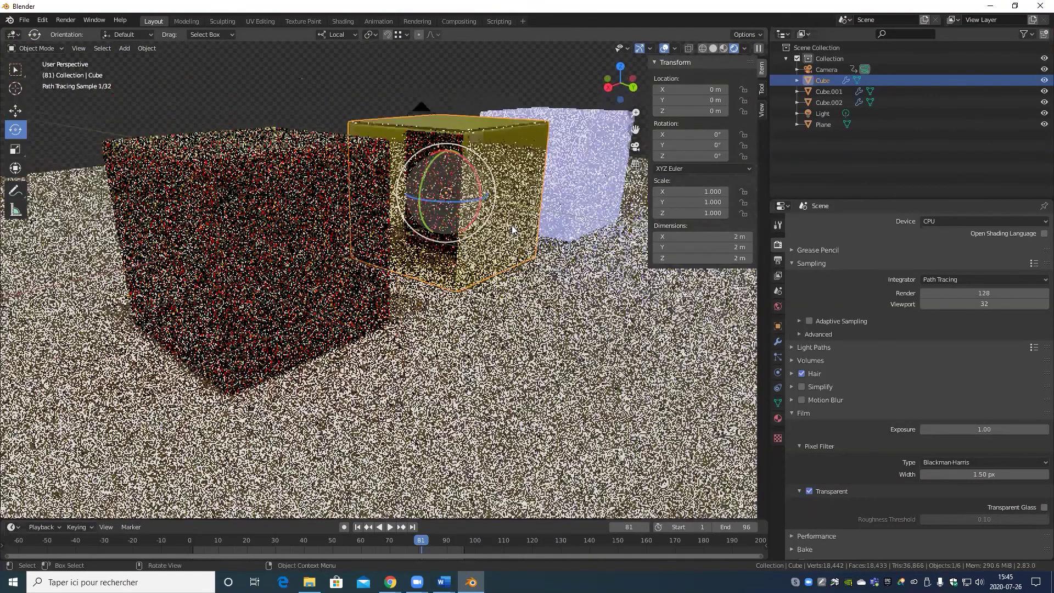
middle_drag(512, 225, 511, 253)
scroll(511, 249, up, 5)
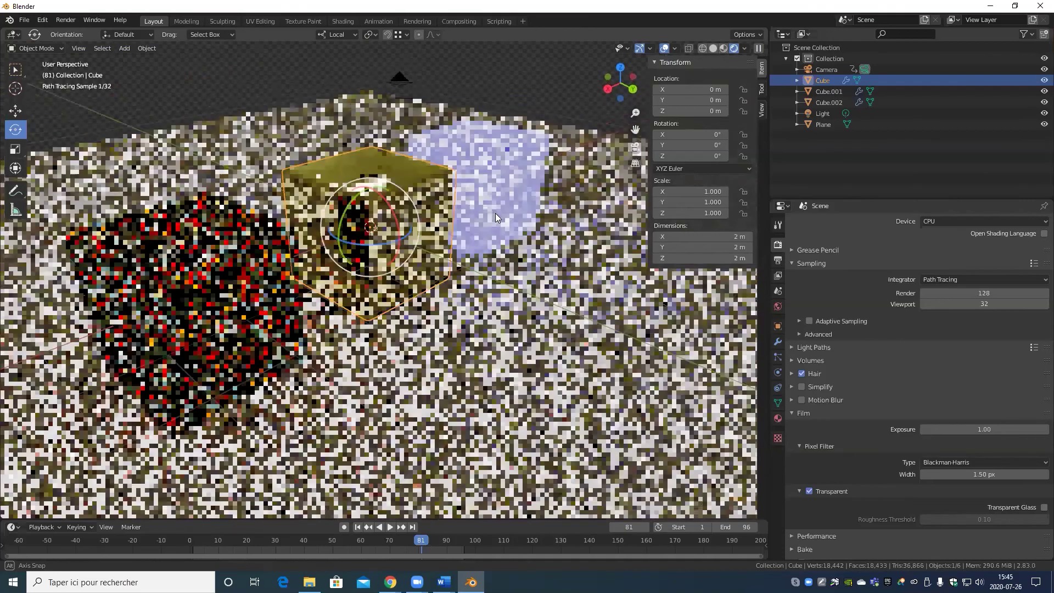
middle_drag(495, 213, 490, 214)
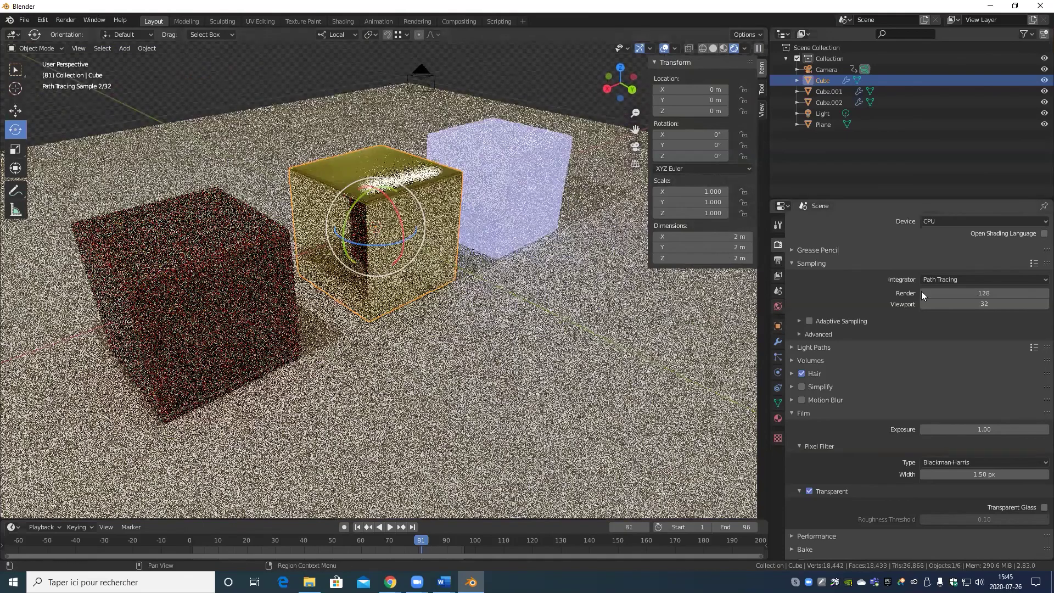
Step: Try a factor of 0 on the world's RGB Curves, and undo the change
click(777, 306)
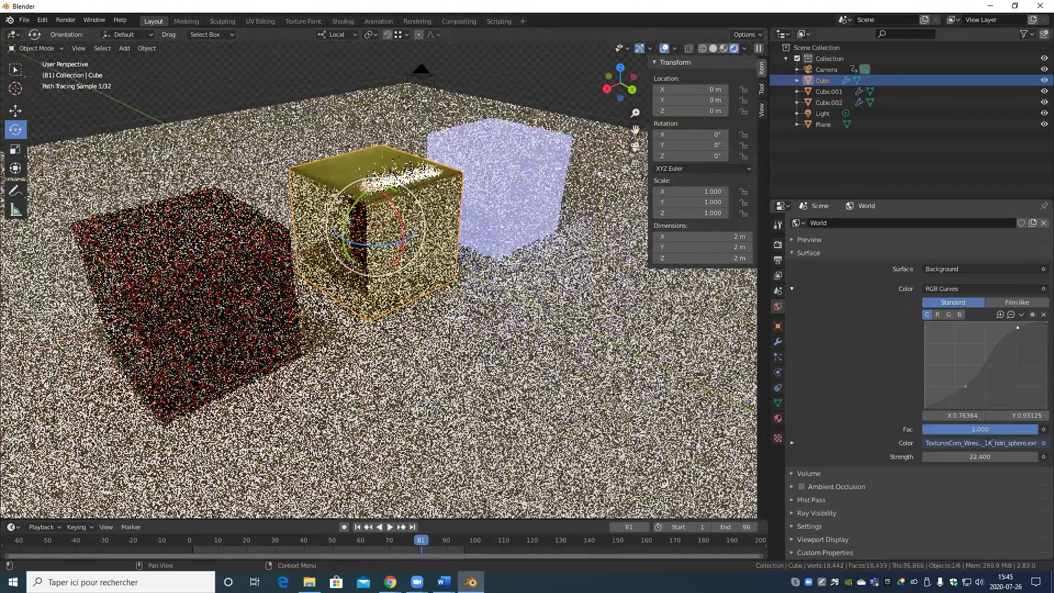
click(989, 429)
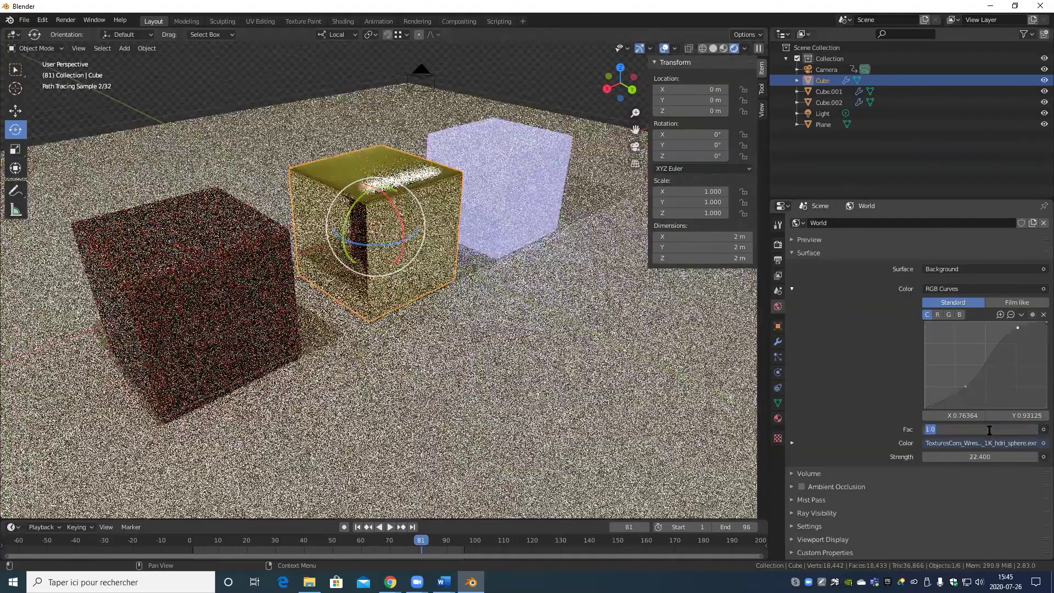
text(0)
key(Return)
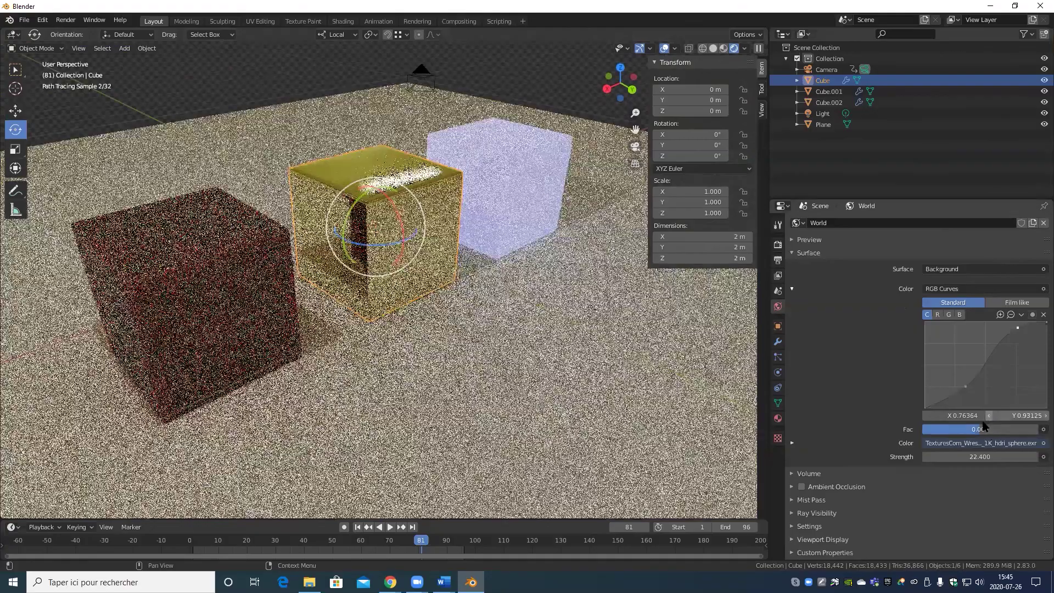
key(ctrl+z)
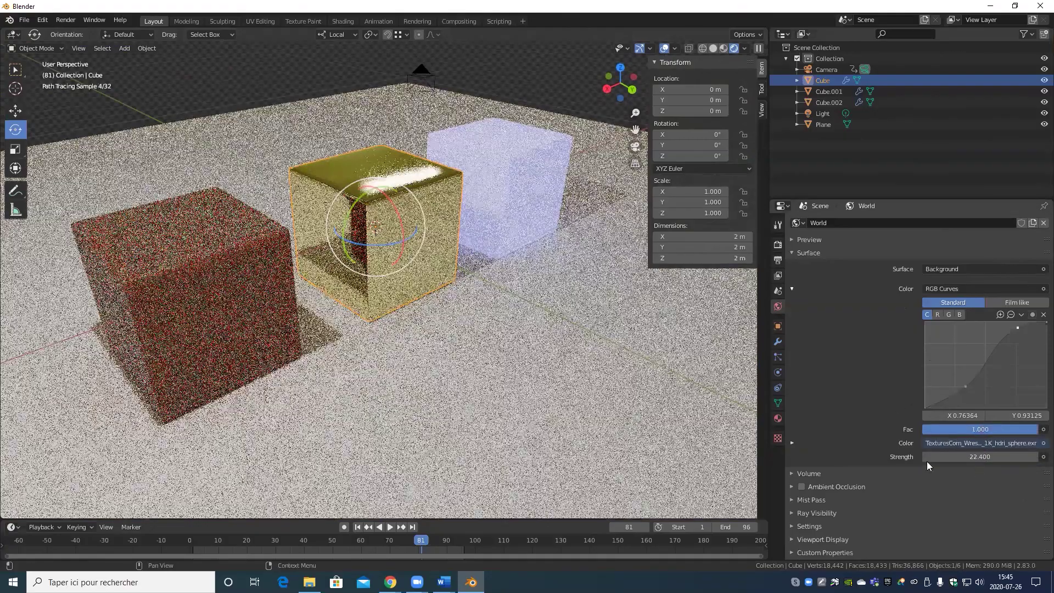
Step: Test the world background's lighting at strength 0 and at strength 1
click(955, 457)
text(0)
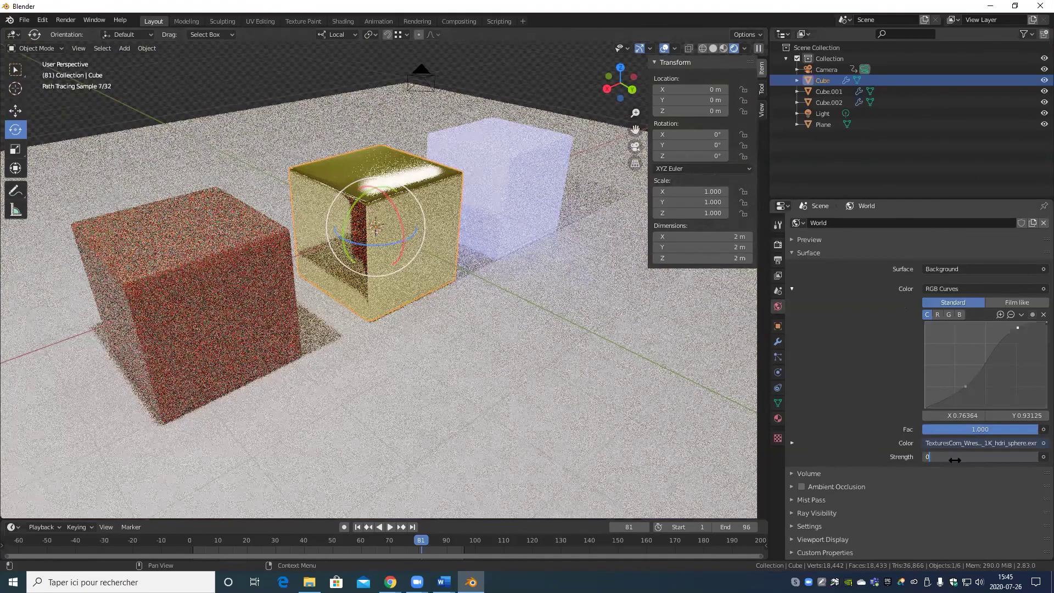
key(Return)
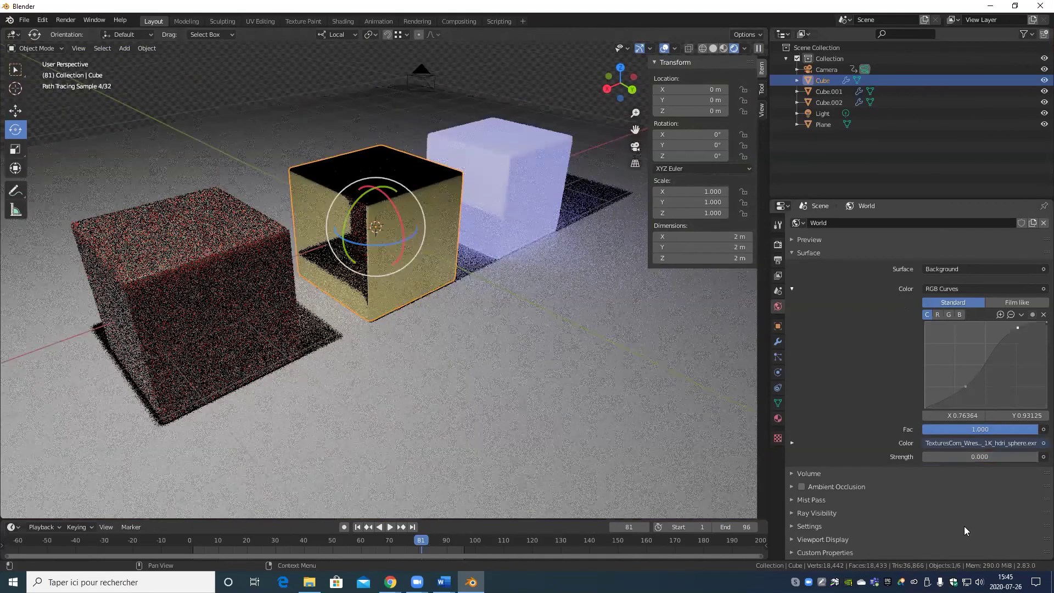
click(965, 457)
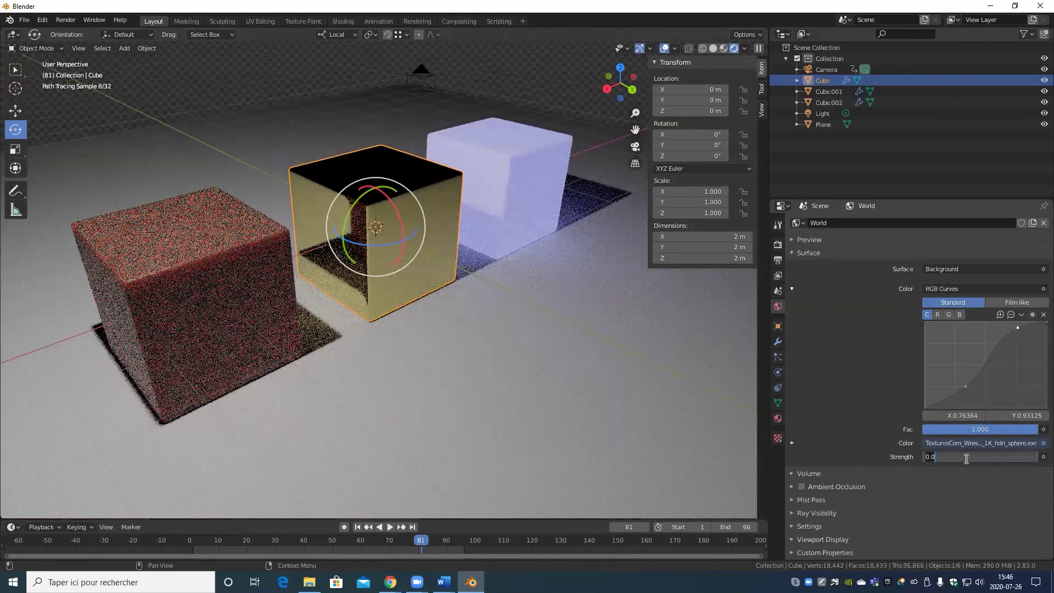
text(1)
key(Return)
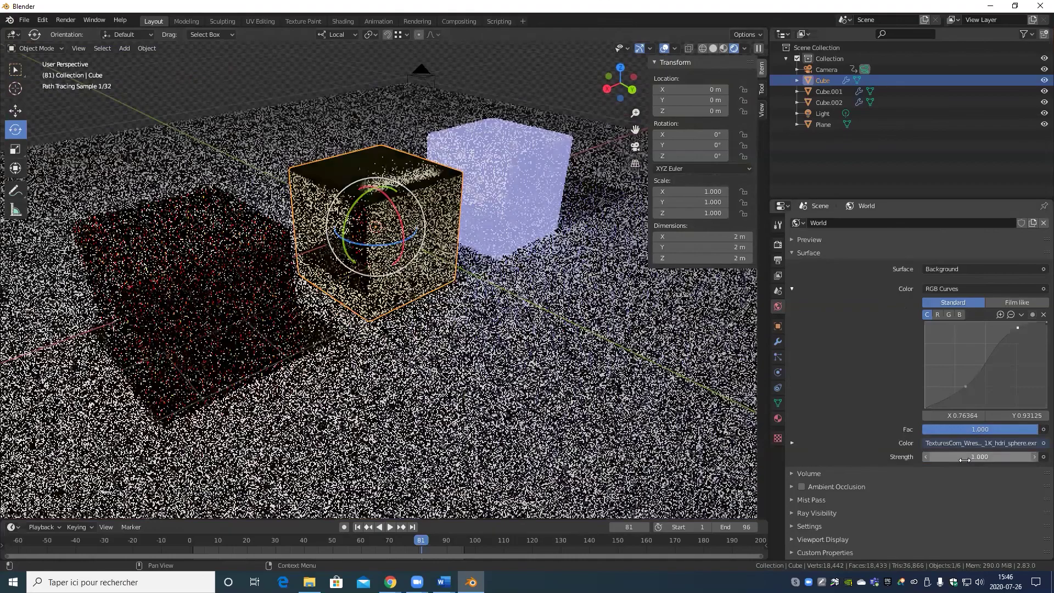
Step: Test an extreme world background strength of 200000, and reduce it to 20000
click(965, 457)
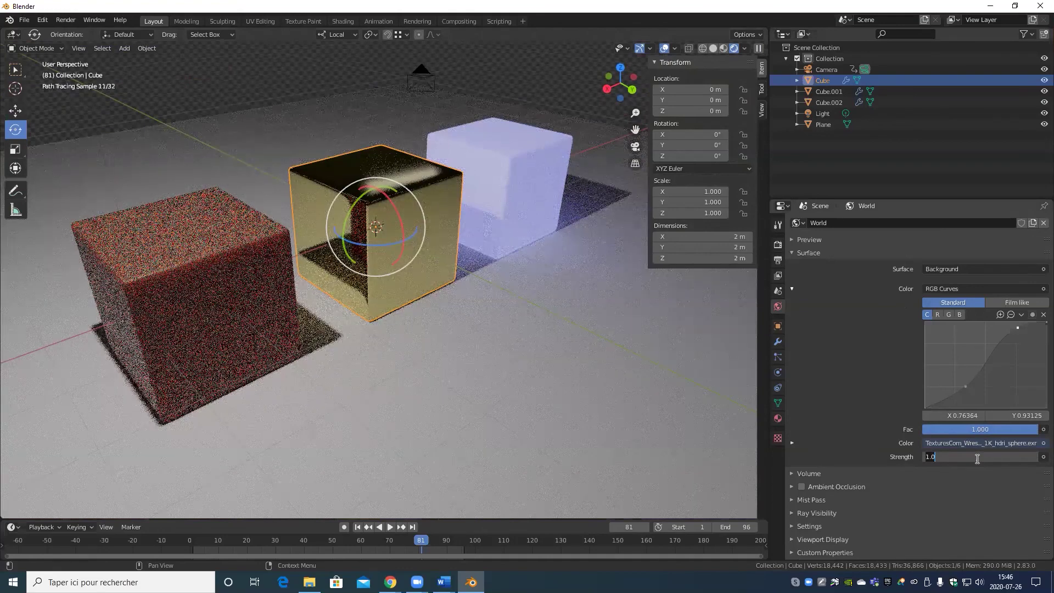
text(200000)
key(Return)
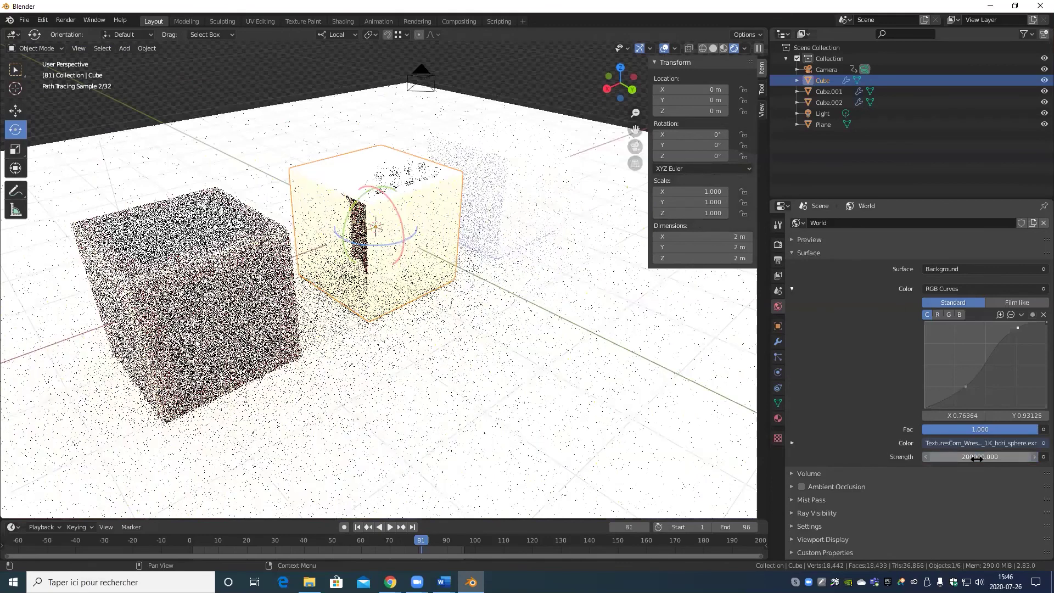
click(953, 457)
key(BackSpace)
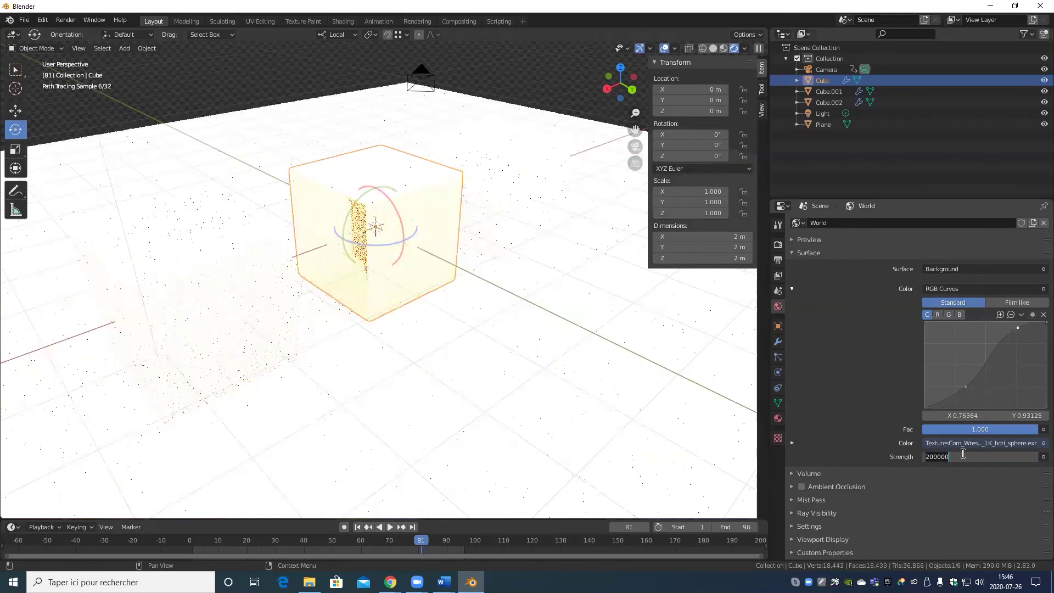
key(Return)
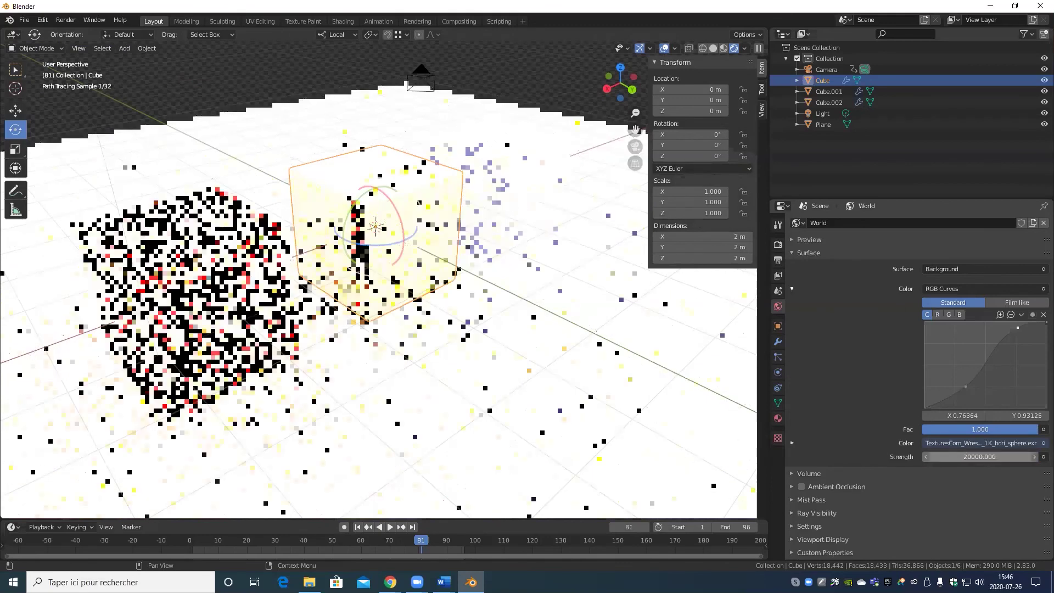
Step: Lower the world background strength in stages to 2000, 200 and 20
click(941, 456)
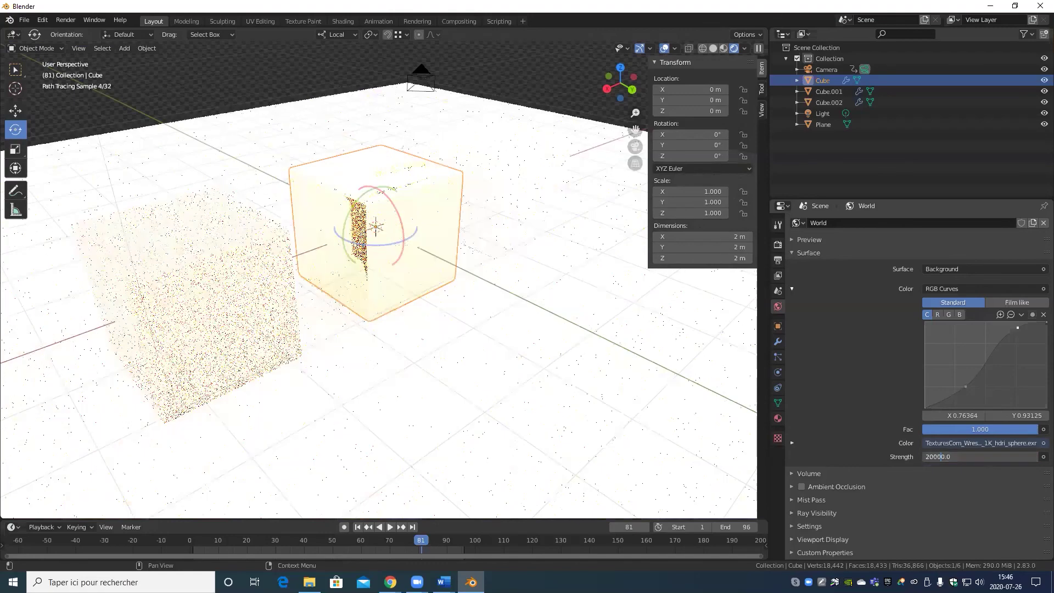
key(BackSpace)
key(Return)
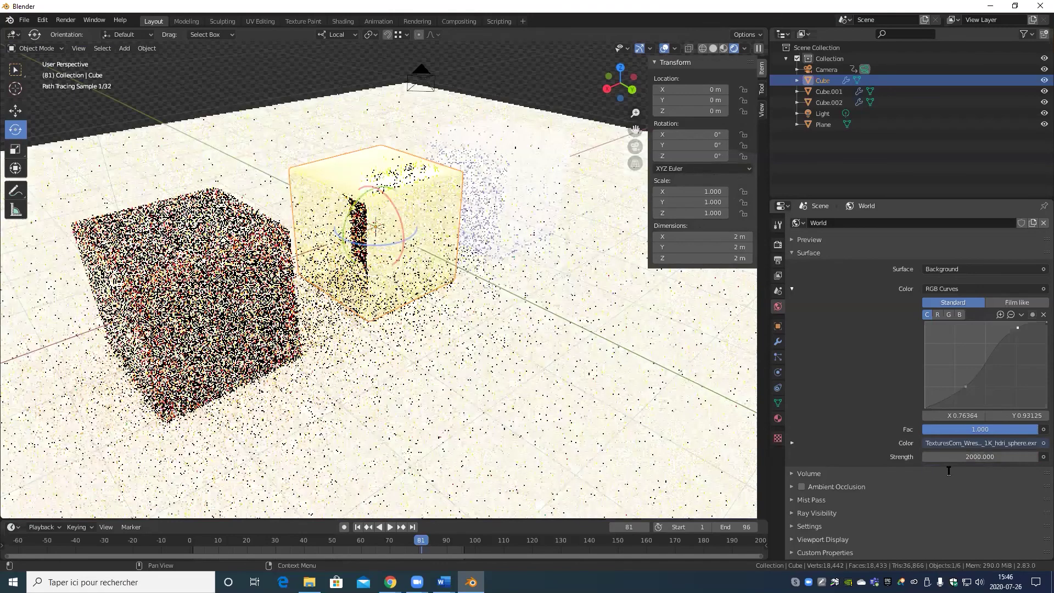
click(937, 458)
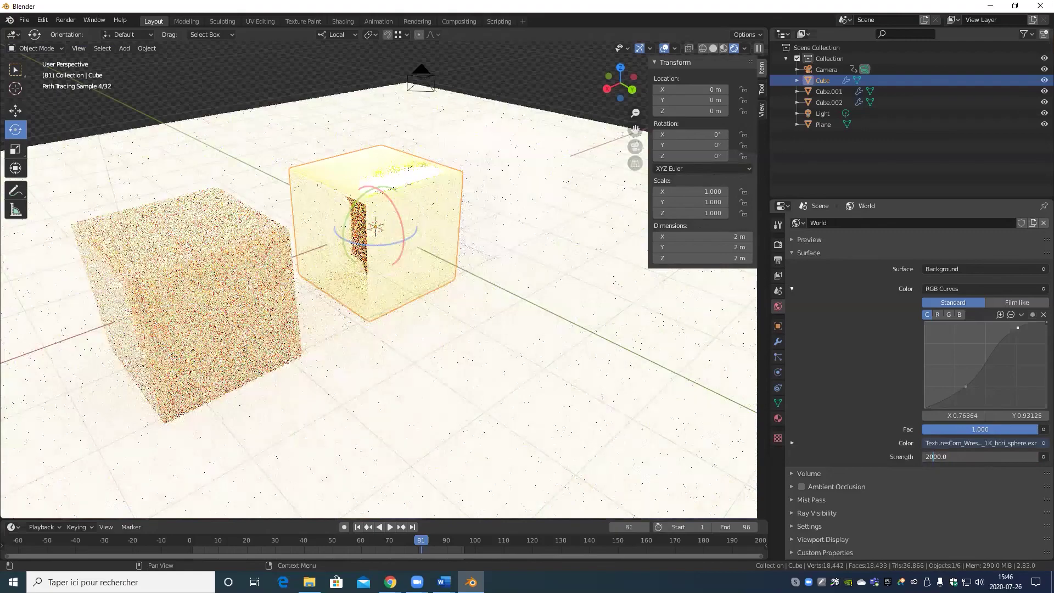
key(BackSpace)
key(Return)
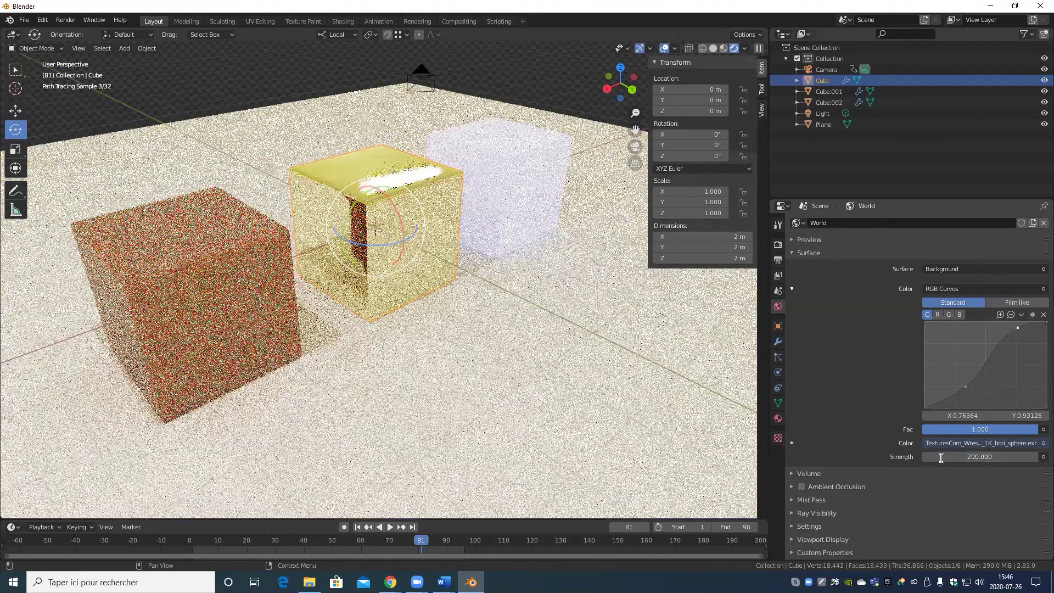
click(941, 458)
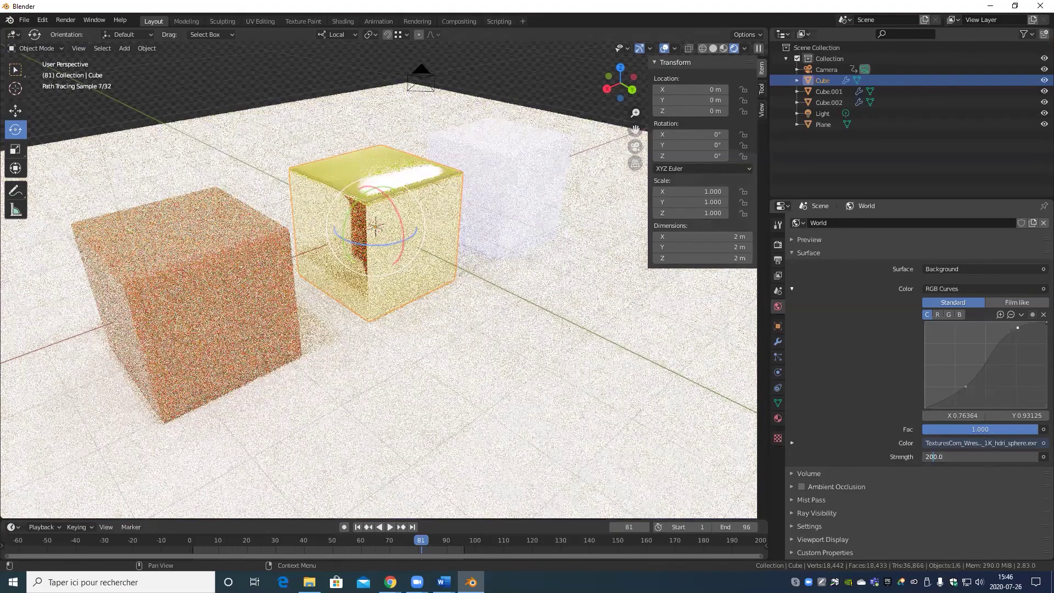
key(BackSpace)
key(Return)
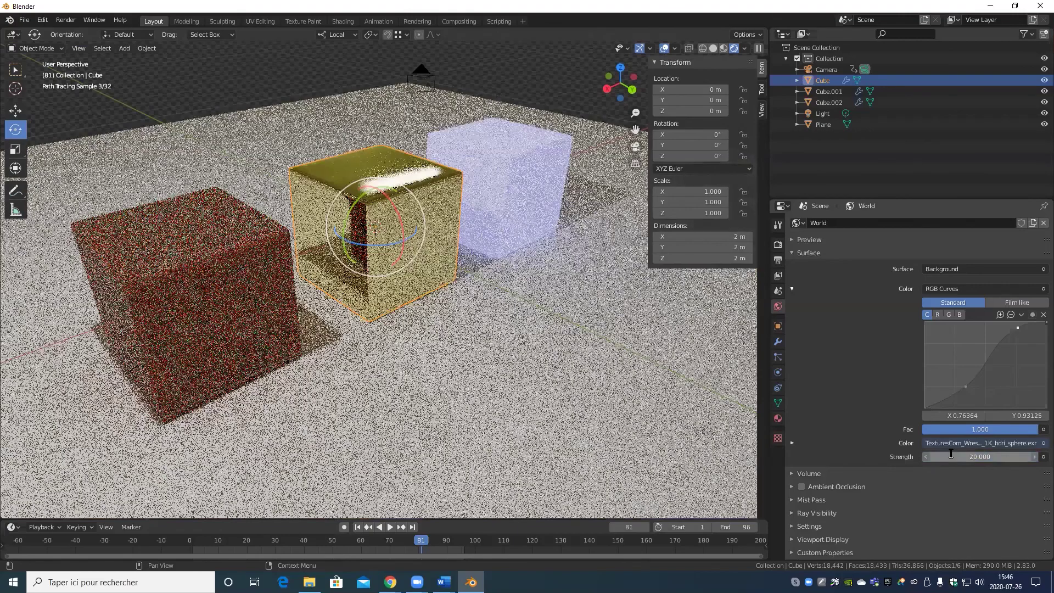
Step: Compare the scene with the world background strength at 10 and at 0
click(951, 454)
text(10)
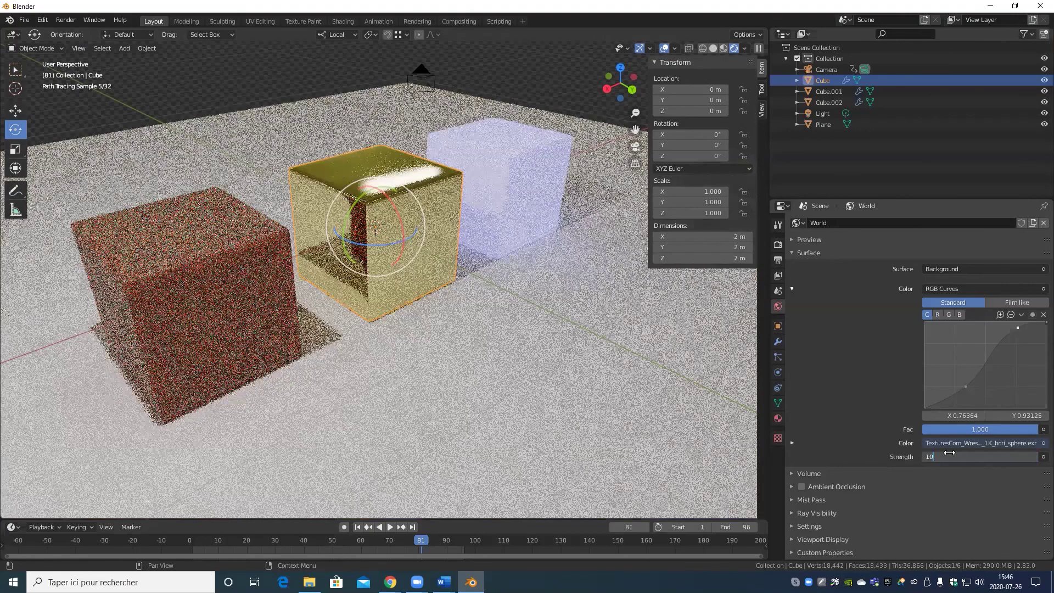
key(Return)
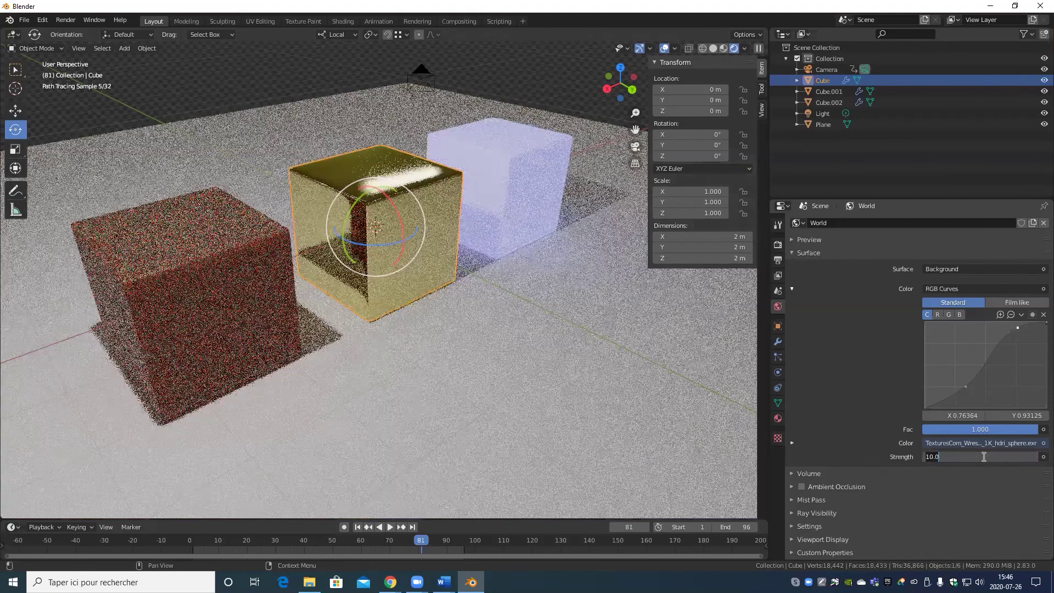
click(983, 457)
text(0)
key(Return)
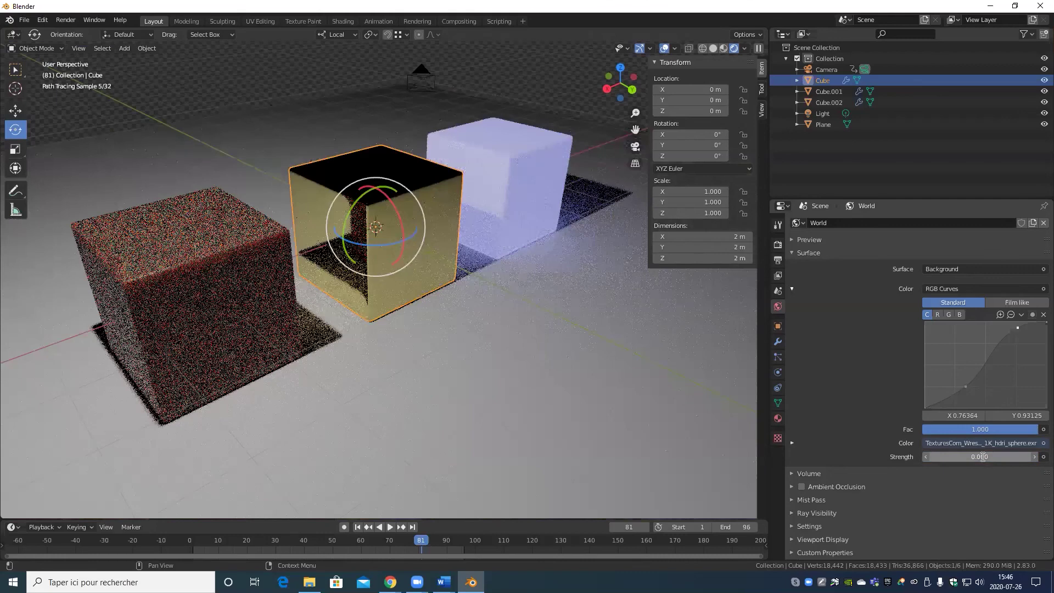
Step: Set the world background strength to 10 and enable Ambient Occlusion for the world
click(983, 457)
text(2)
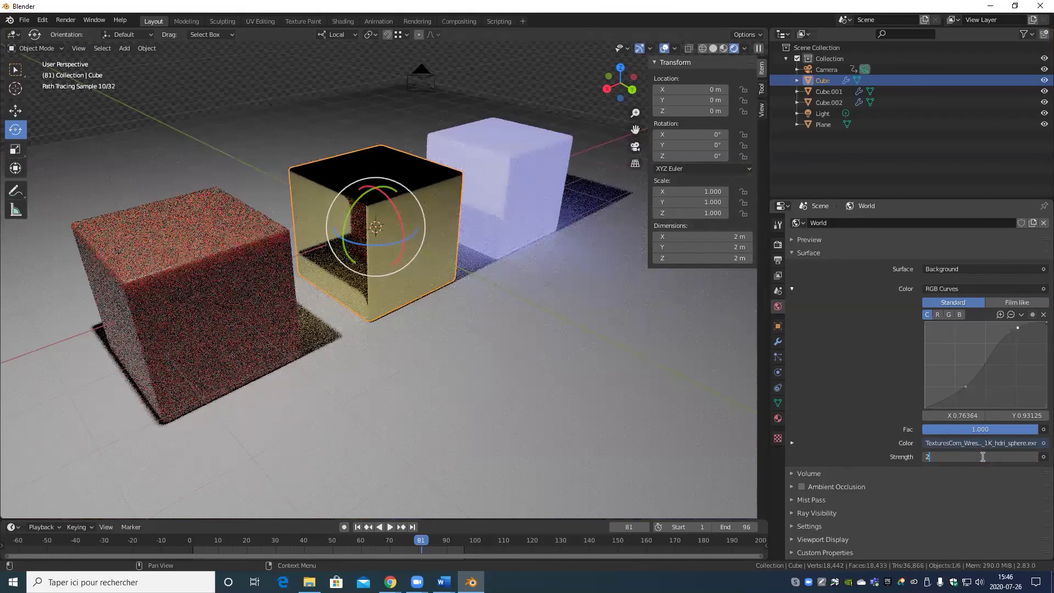
key(BackSpace)
text(10)
key(Return)
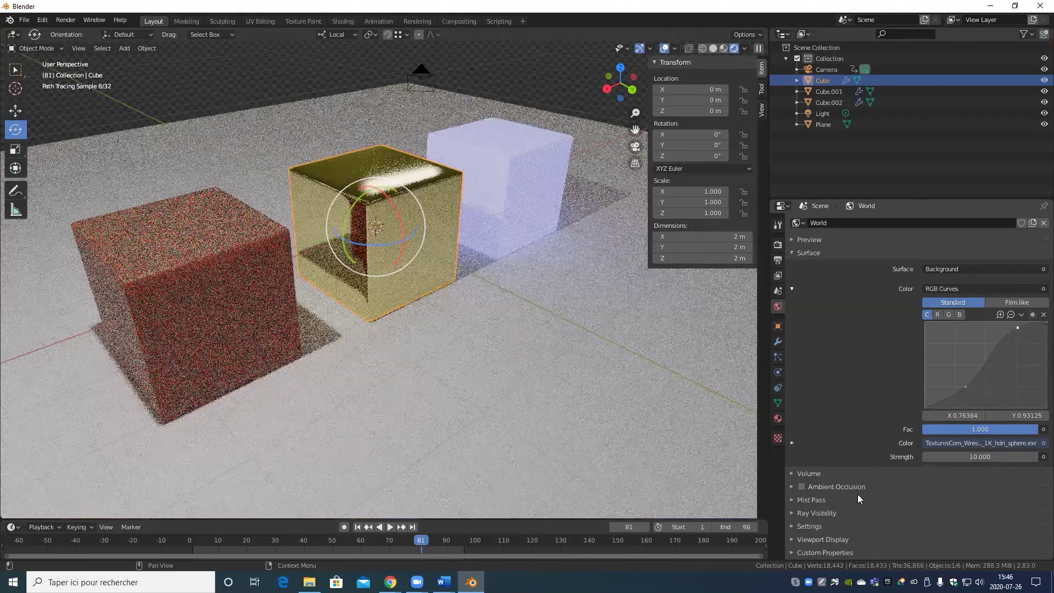
click(802, 487)
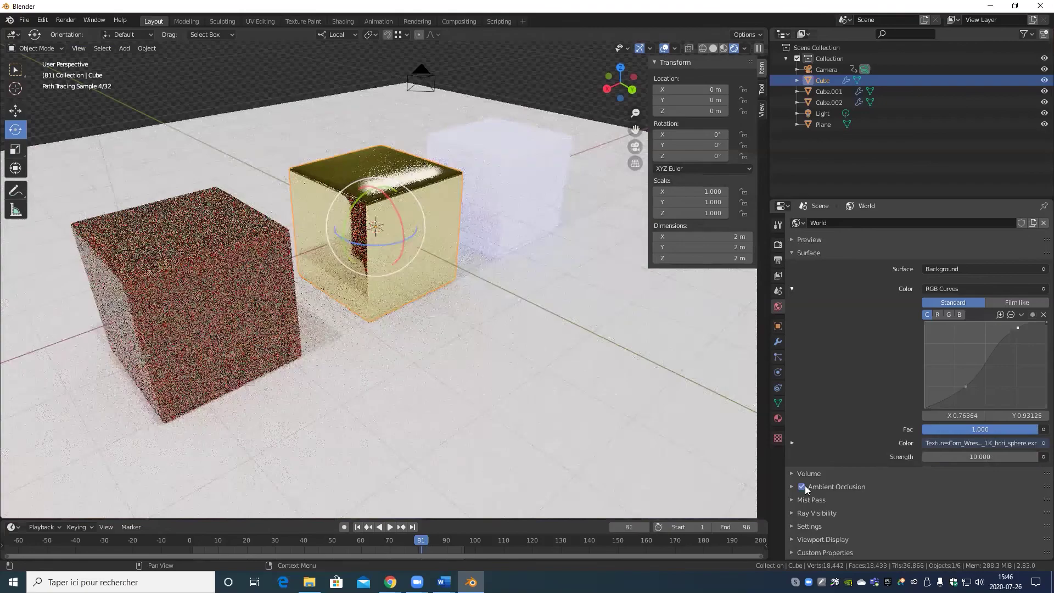
Step: Compare the scene with Ambient Occlusion on and off at world strengths 10 and 1, ending with Ambient Occlusion disabled
click(802, 487)
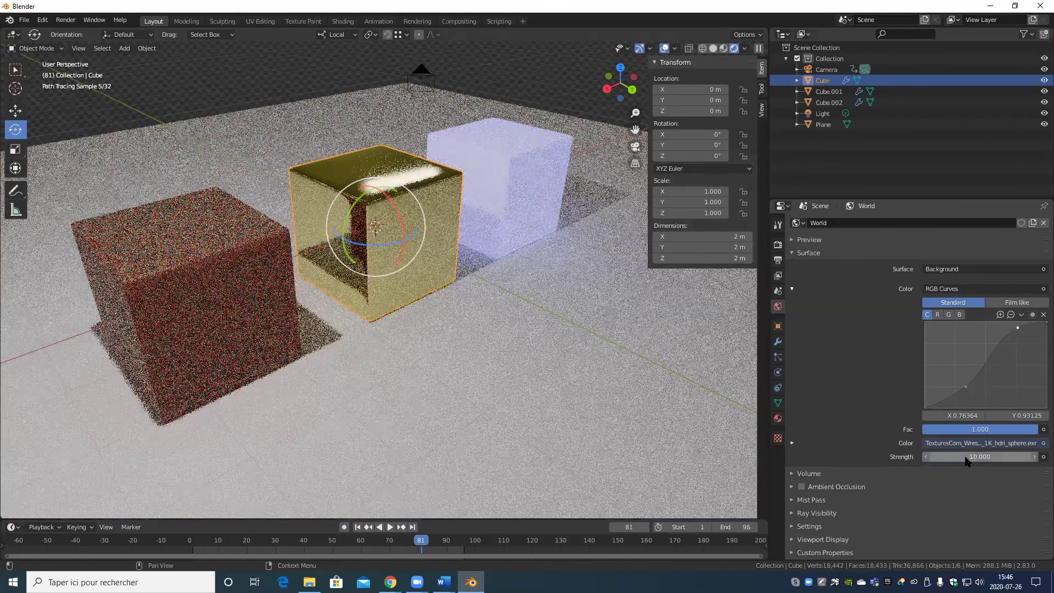
key(ctrl+z)
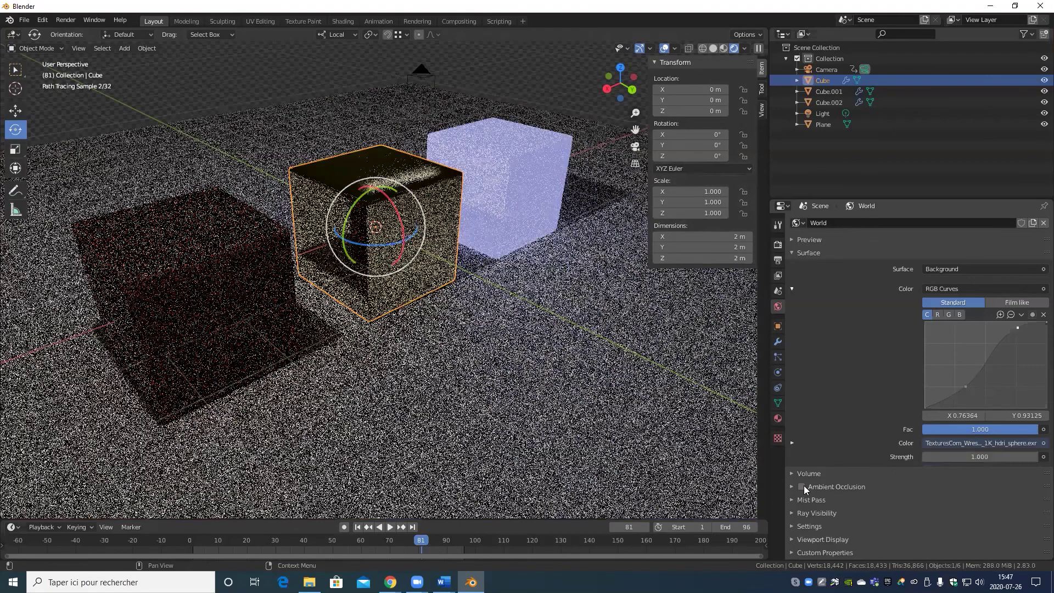
click(802, 487)
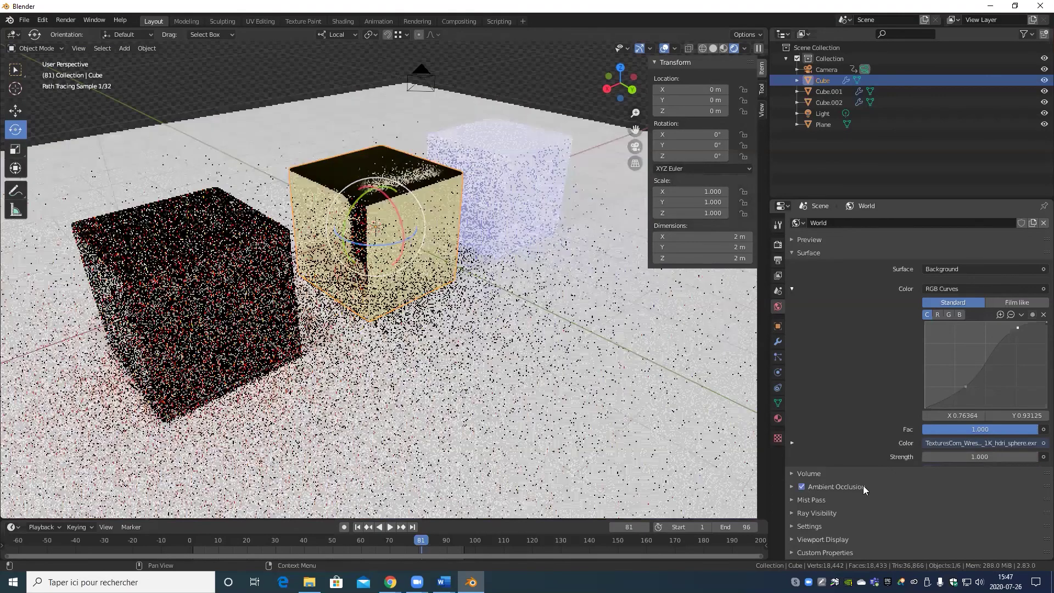
key(ctrl+z)
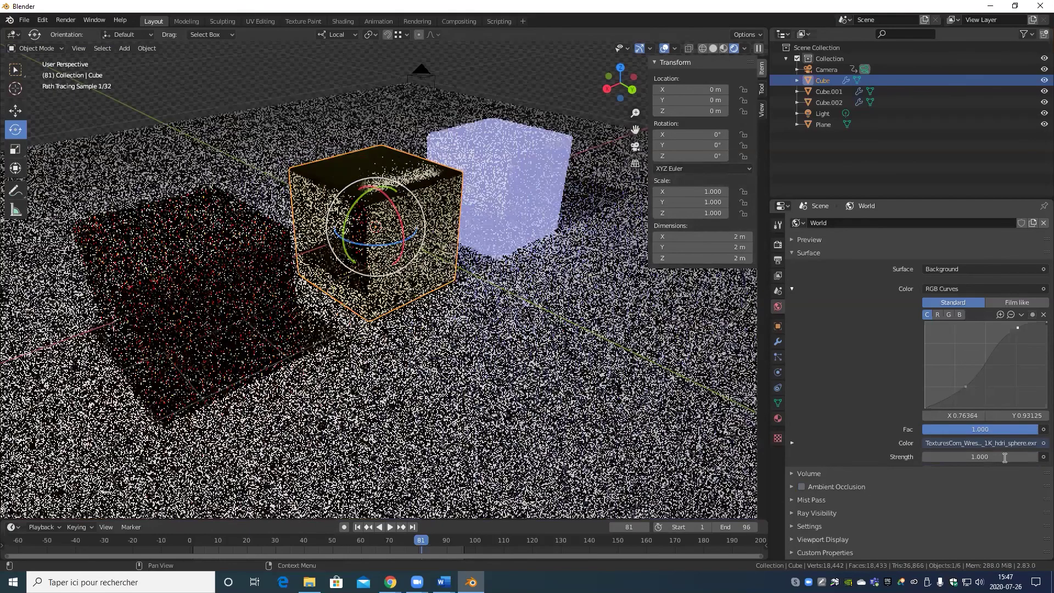
Step: Set the world background strength to 10
click(1005, 457)
text(10)
key(Return)
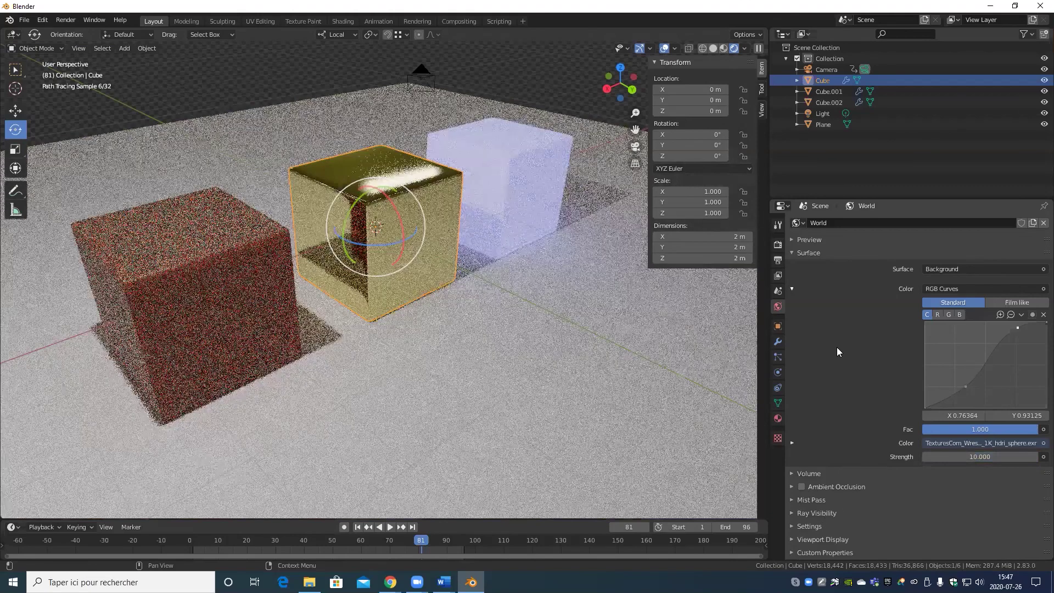
Step: Open the selected cube's modifier settings and examine the rendered lighting and shadows of the three cubes from several angles
click(792, 487)
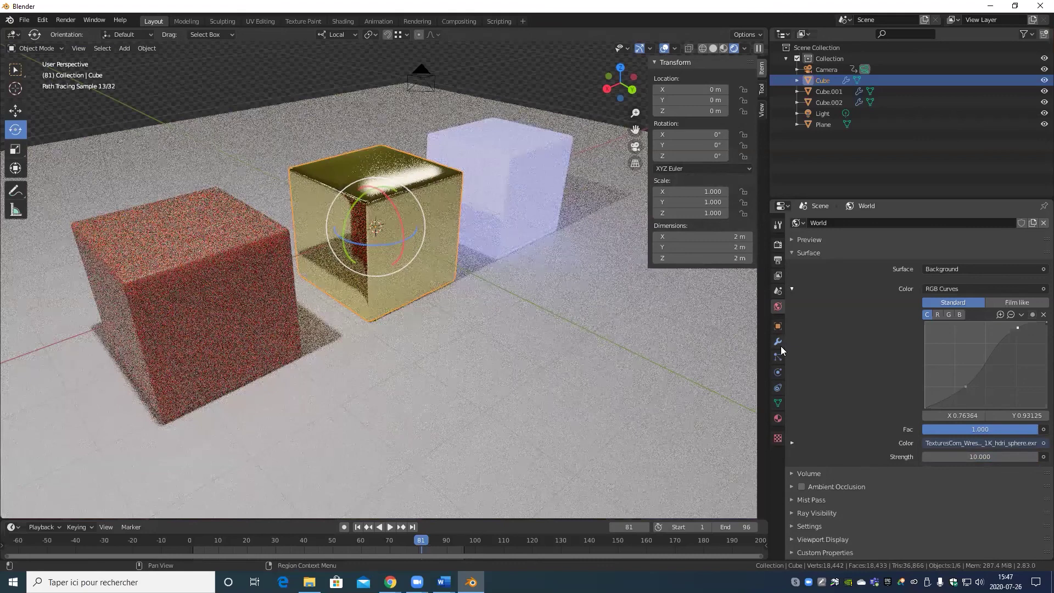
click(779, 343)
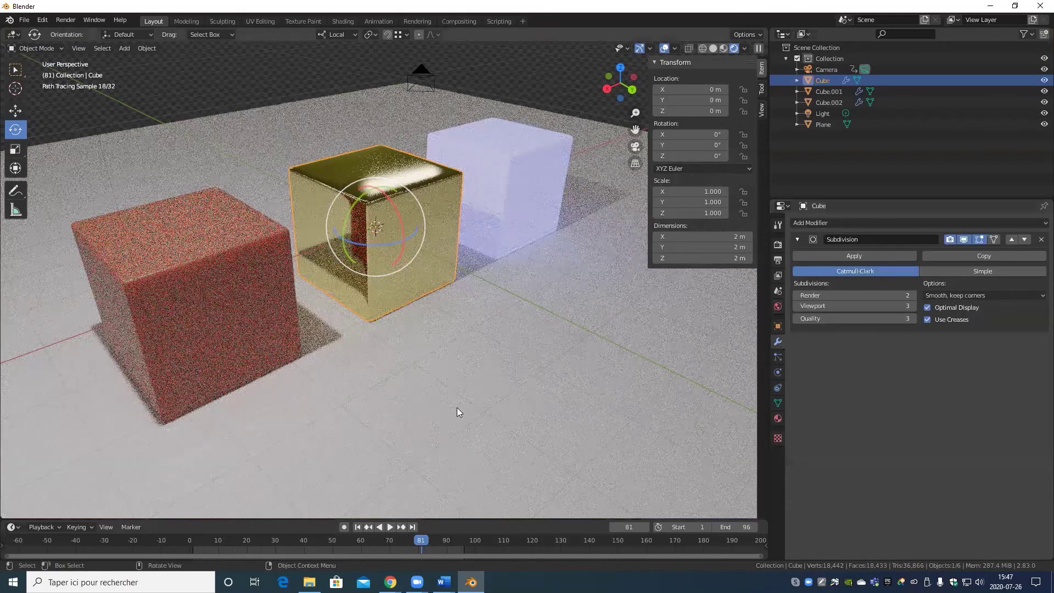
middle_drag(457, 408, 402, 406)
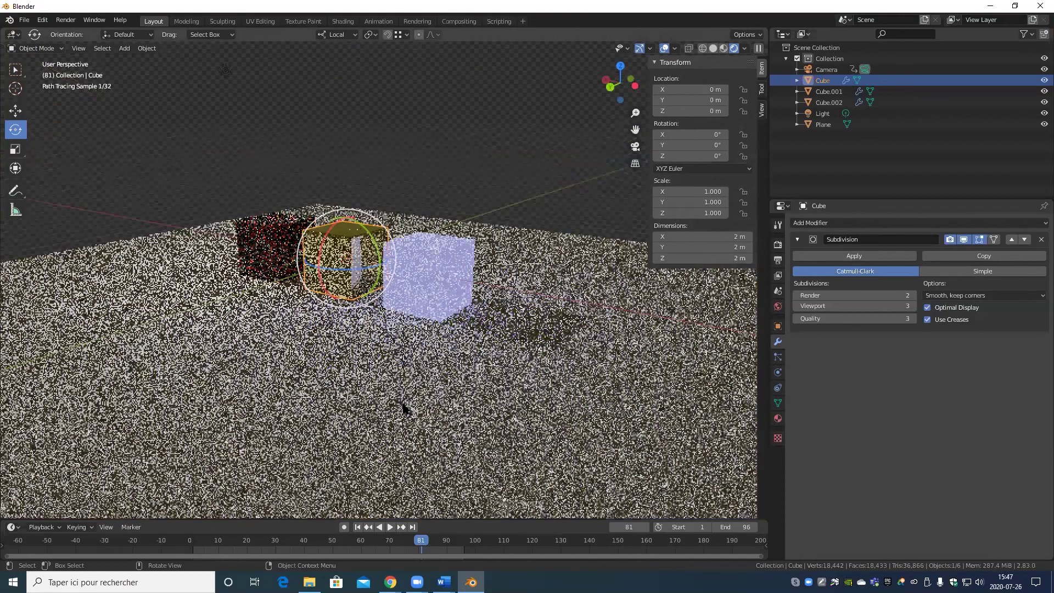
middle_drag(493, 412, 496, 388)
scroll(499, 385, up, 4)
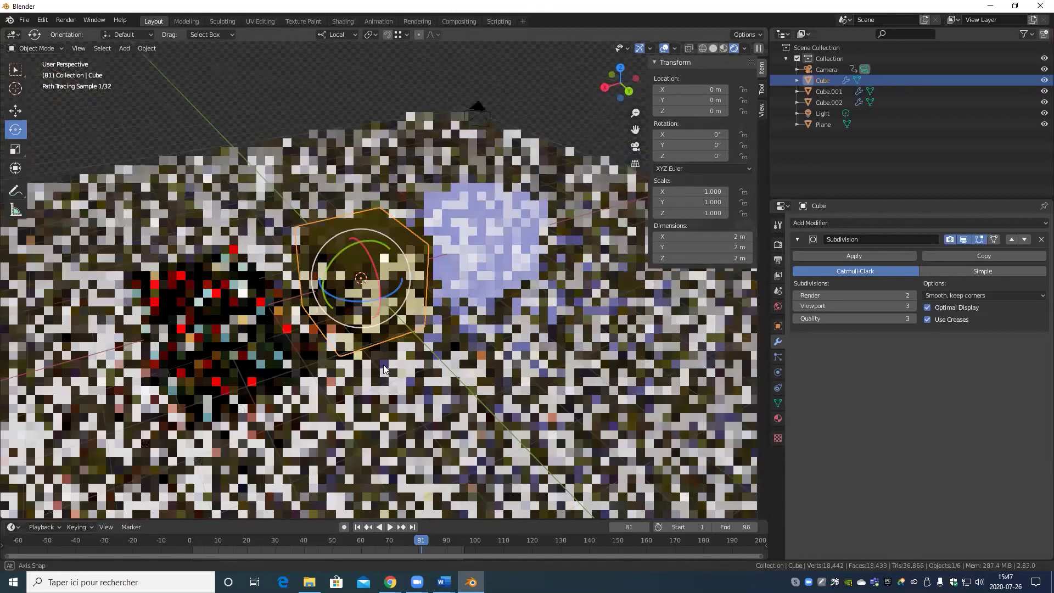
scroll(379, 281, down, 2)
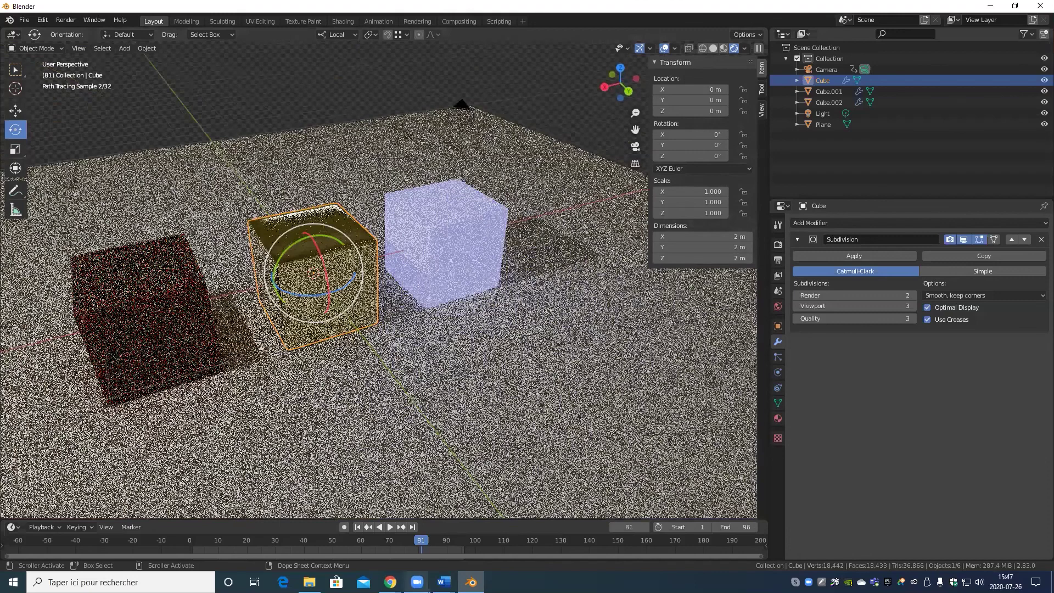
mouse_move(417, 581)
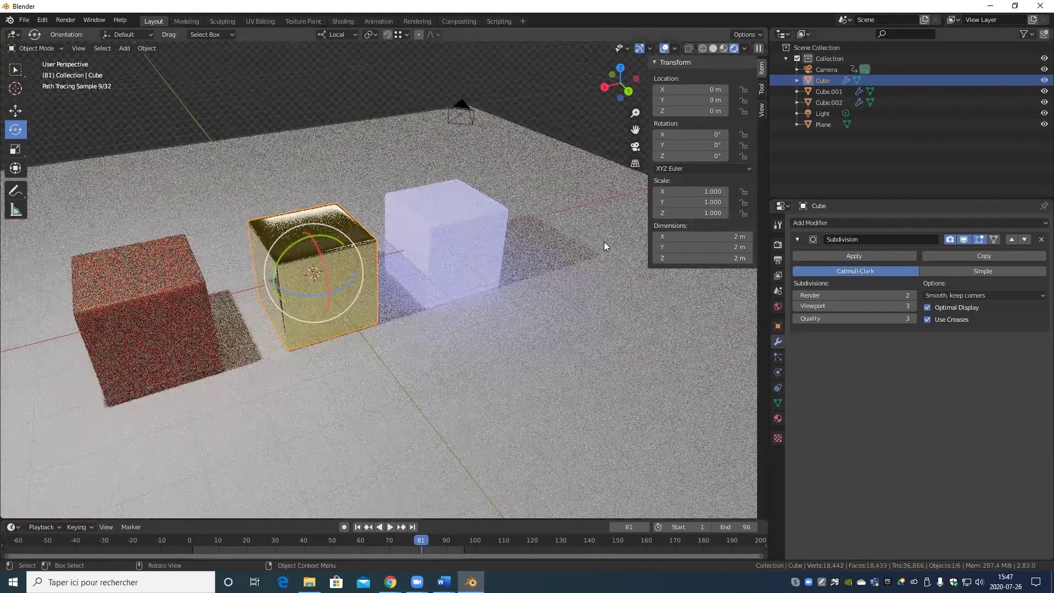
middle_drag(368, 318, 395, 307)
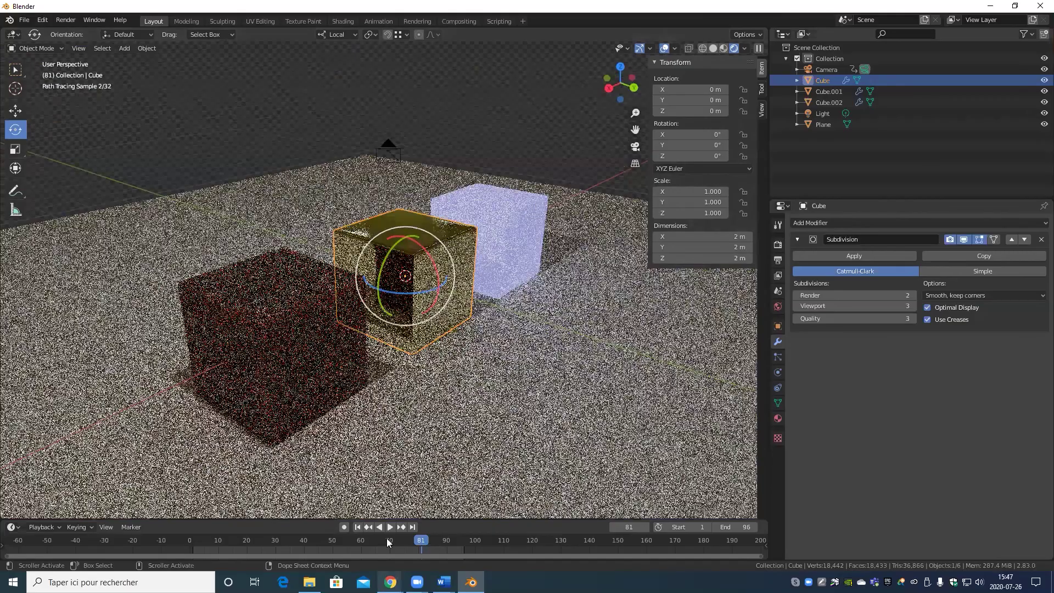
Step: Switch to Chrome and review the DaVinci Resolve 16 editing page from its new features down to the download options
key(alt+Tab)
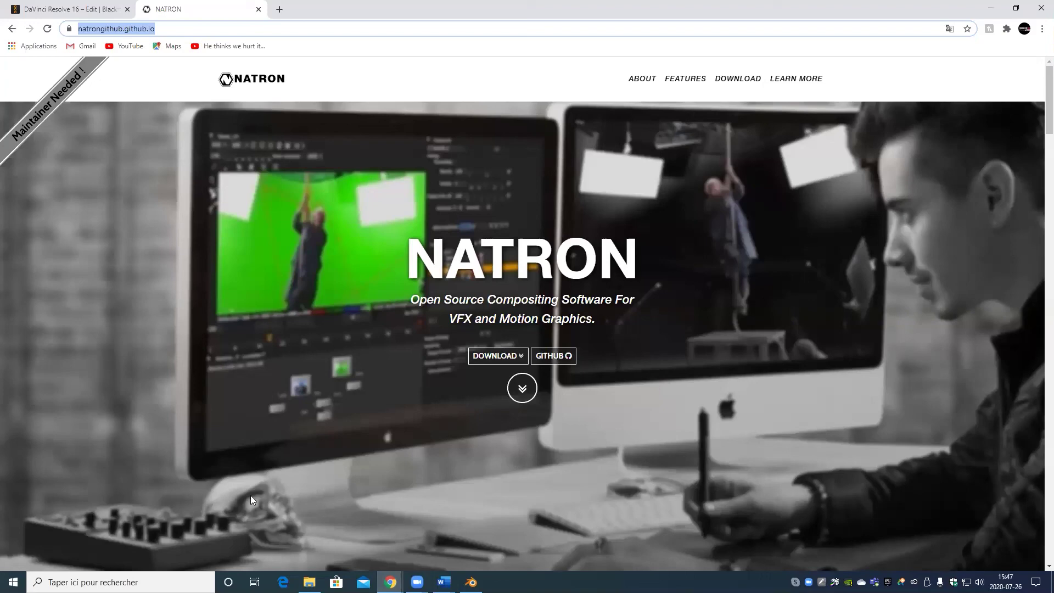
click(60, 9)
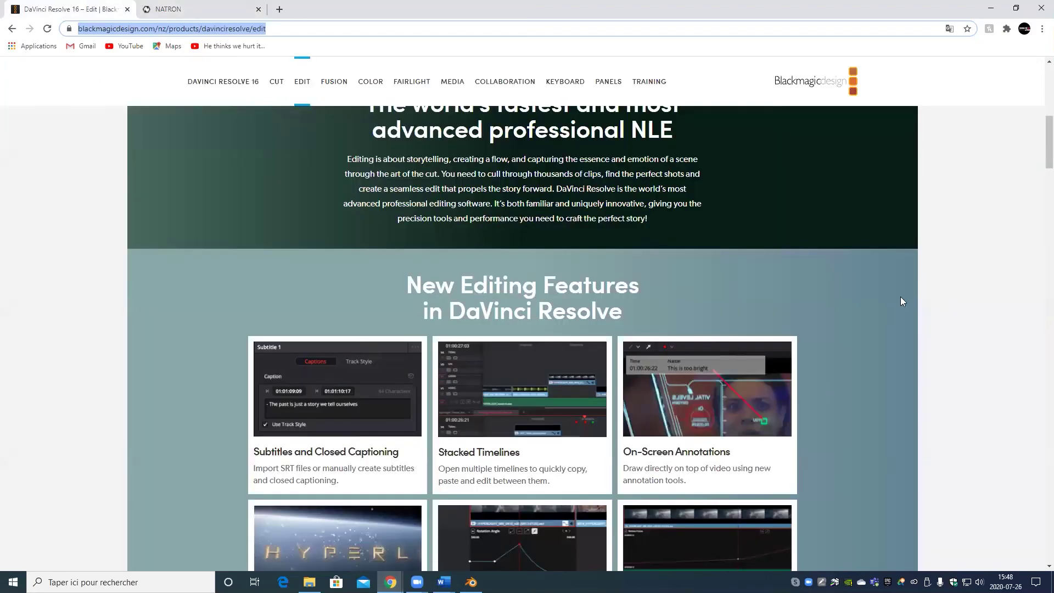
scroll(903, 302, down, 7)
scroll(904, 310, down, 4)
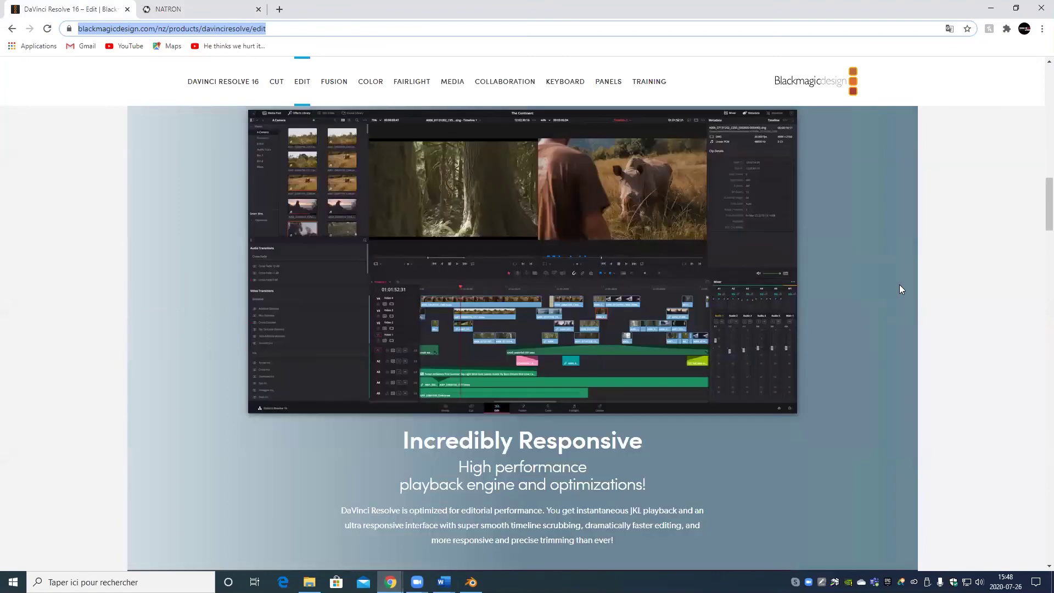
scroll(899, 286, down, 7)
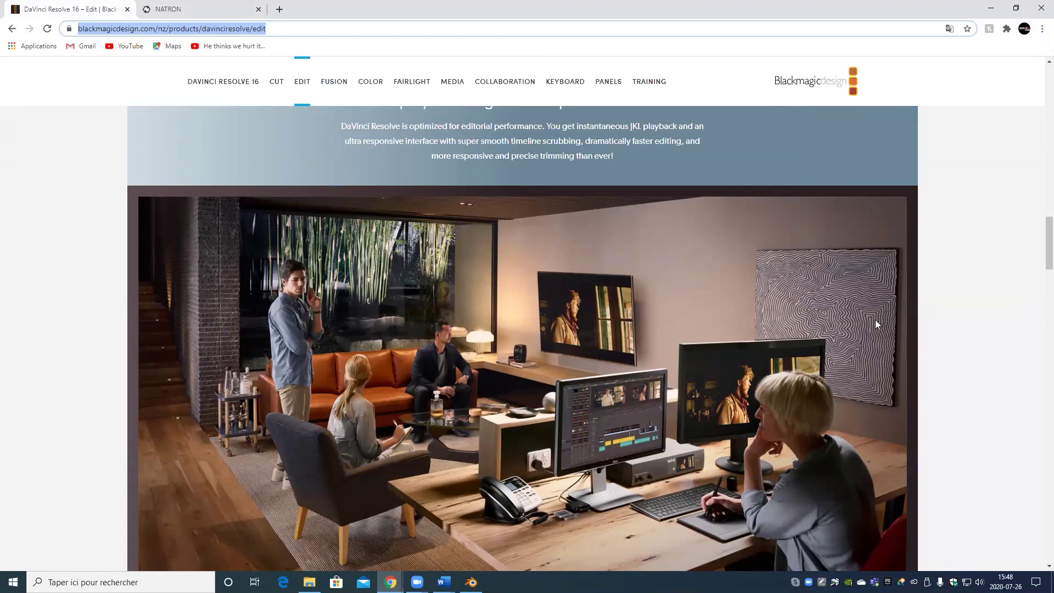
scroll(829, 340, down, 11)
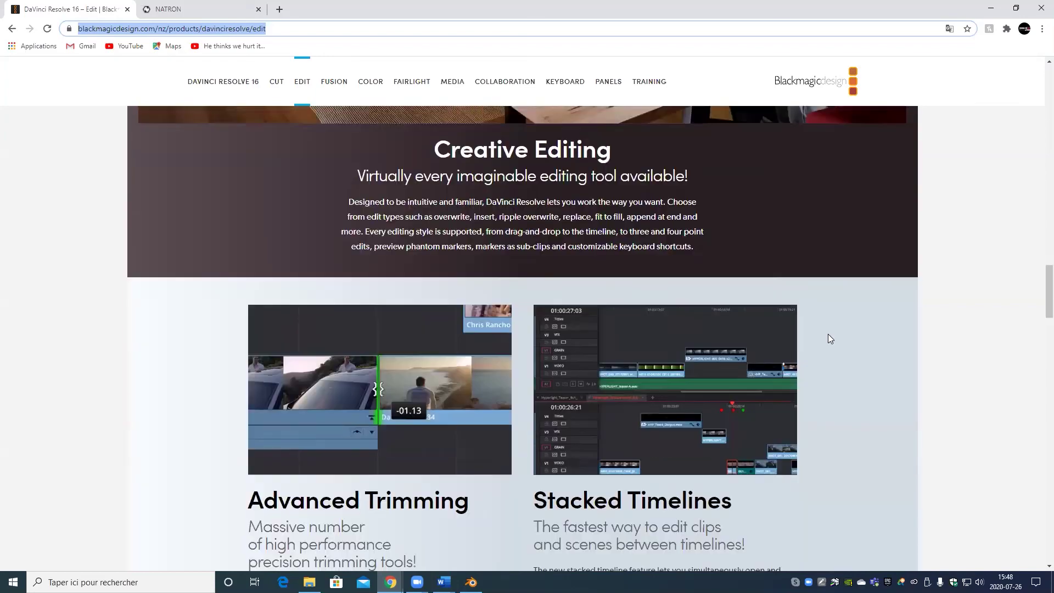
scroll(812, 360, up, 2)
scroll(810, 362, down, 20)
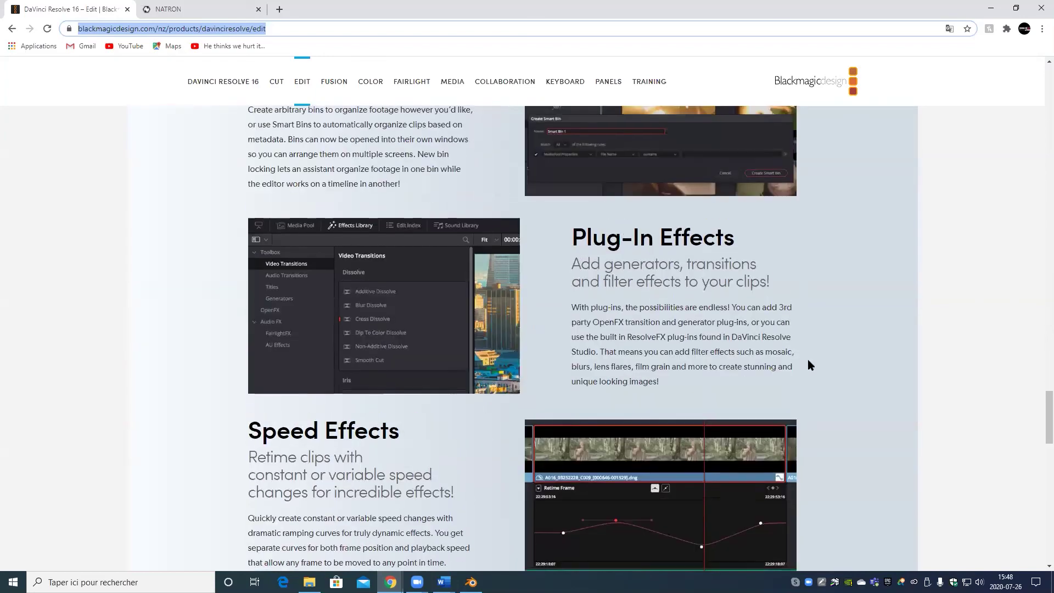
scroll(807, 363, down, 6)
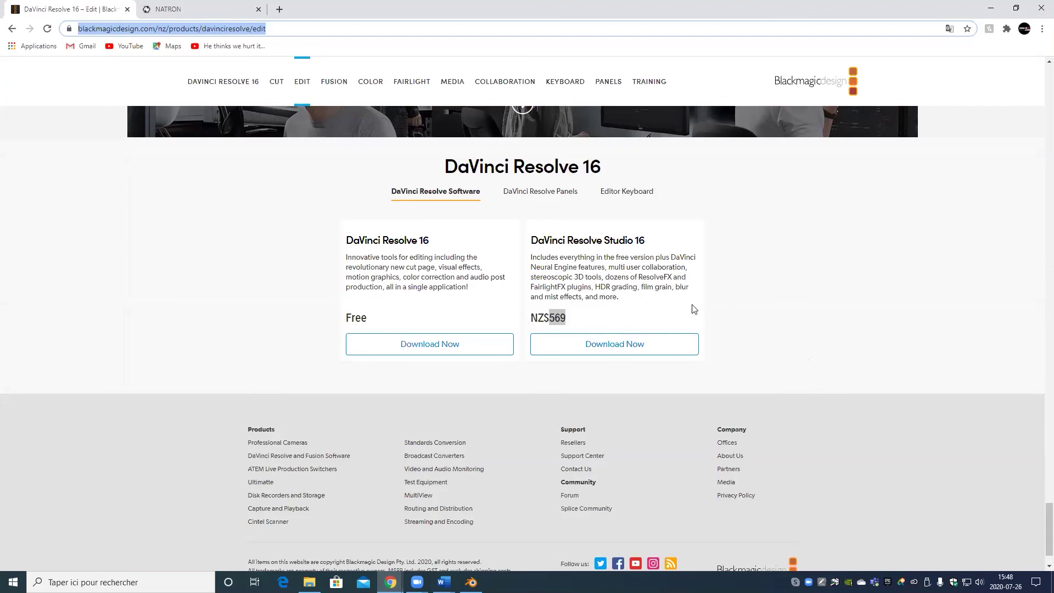
Step: Highlight the price of DaVinci Resolve Studio 16, and clear the highlight
click(576, 315)
mouse_move(569, 316)
mouse_down()
mouse_move(535, 317)
mouse_move(548, 314)
mouse_up()
click(595, 315)
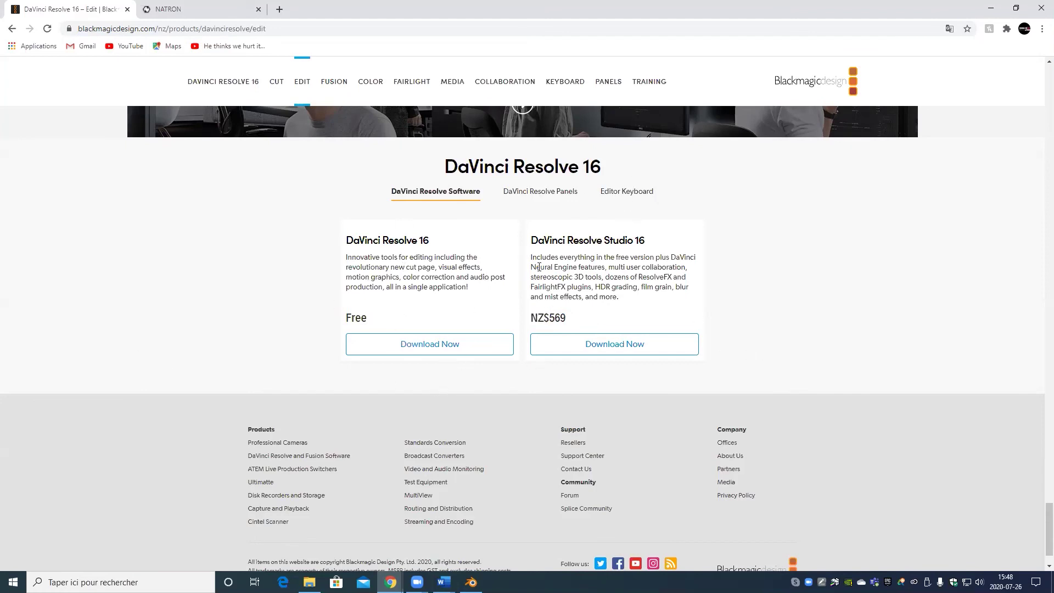
Step: Examine the Timeline Curve Editor section of the DaVinci Resolve page and return to the free and Studio download options
scroll(313, 195, up, 3)
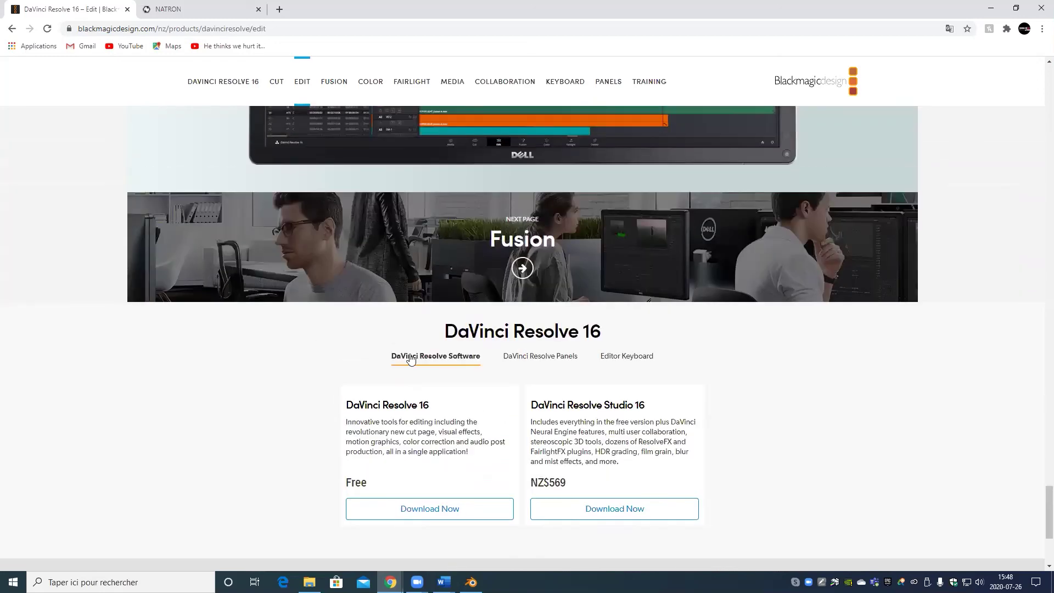
scroll(439, 409, up, 7)
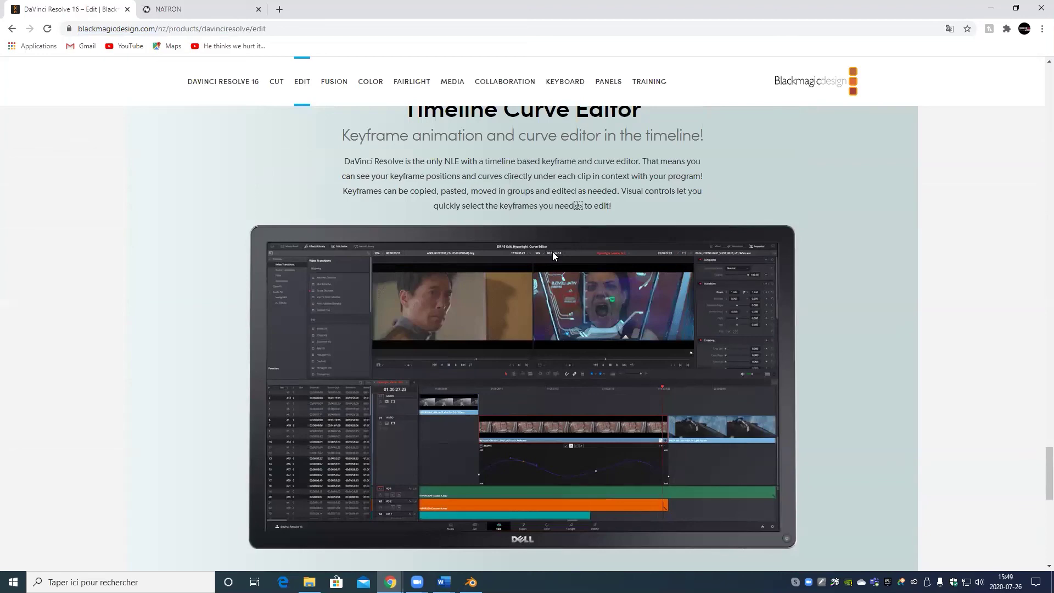
scroll(650, 368, down, 6)
scroll(638, 383, up, 6)
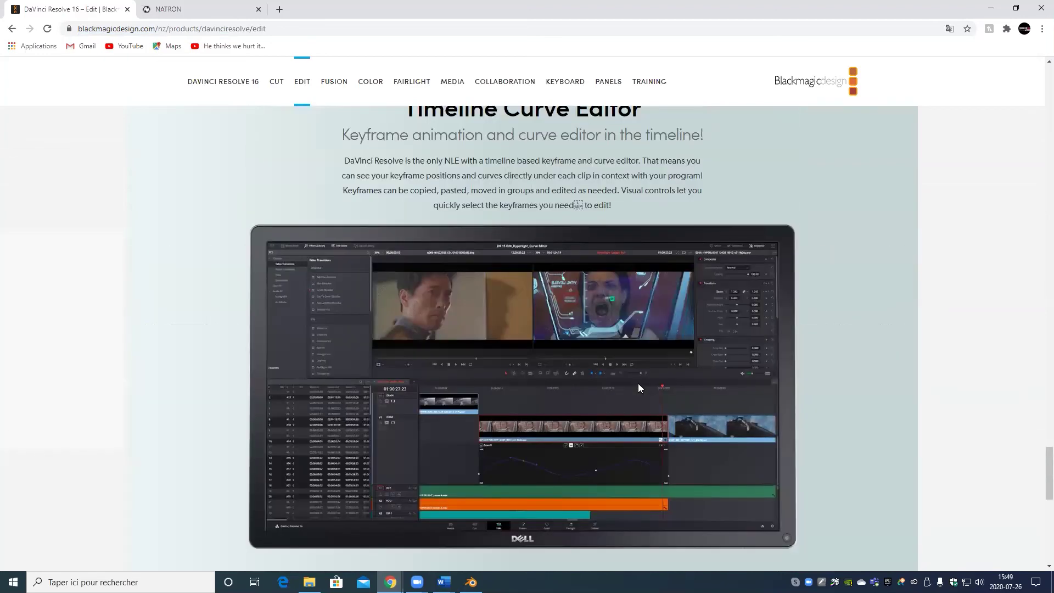
scroll(555, 416, down, 6)
scroll(693, 345, up, 4)
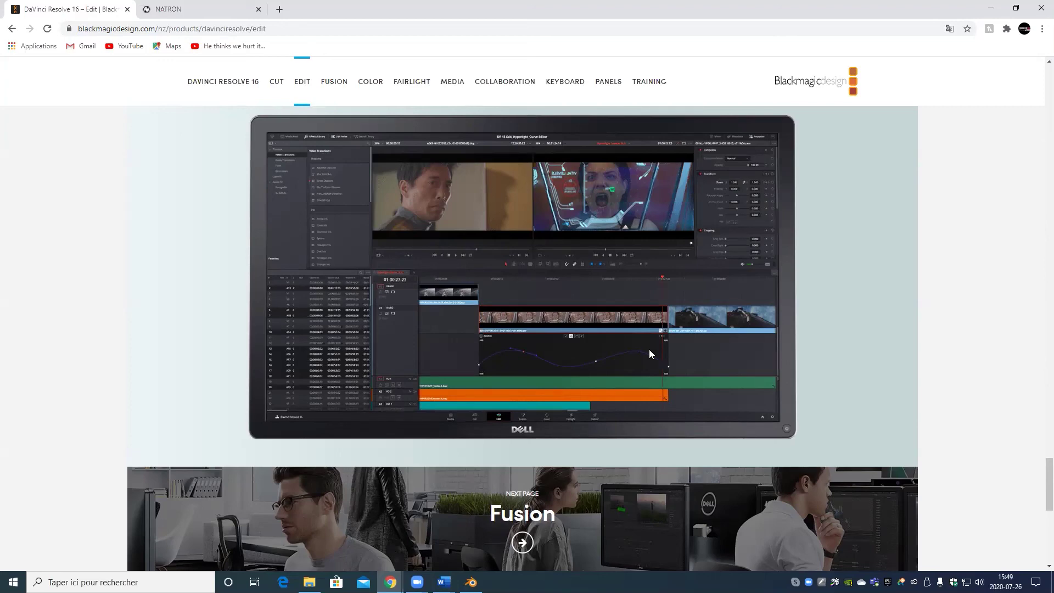
scroll(608, 333, down, 8)
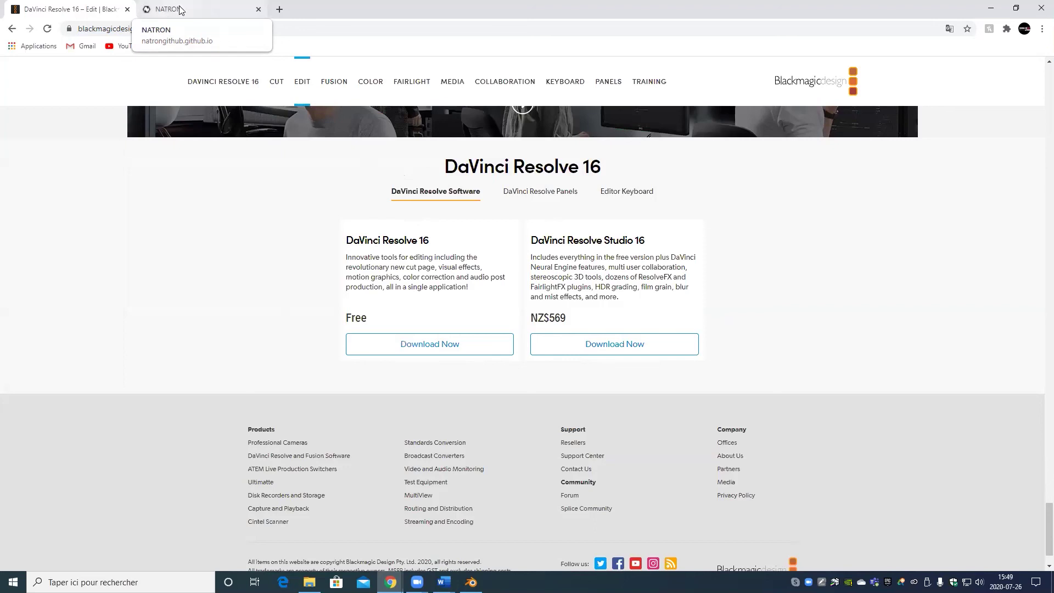
Step: Show the Natron website and read its description of the cross-platform, open-source compositor
click(182, 11)
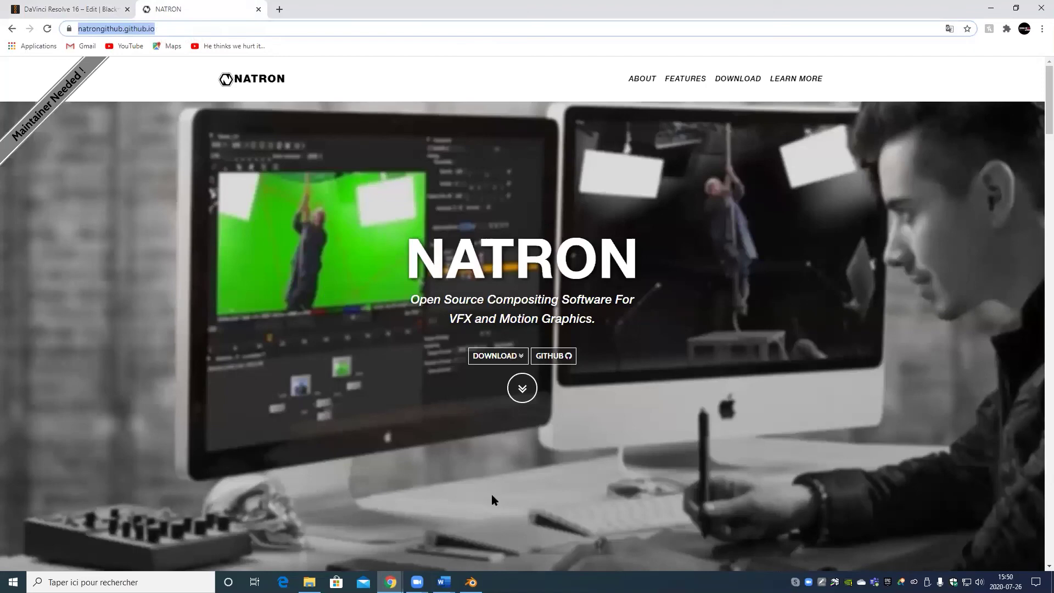
scroll(573, 481, down, 4)
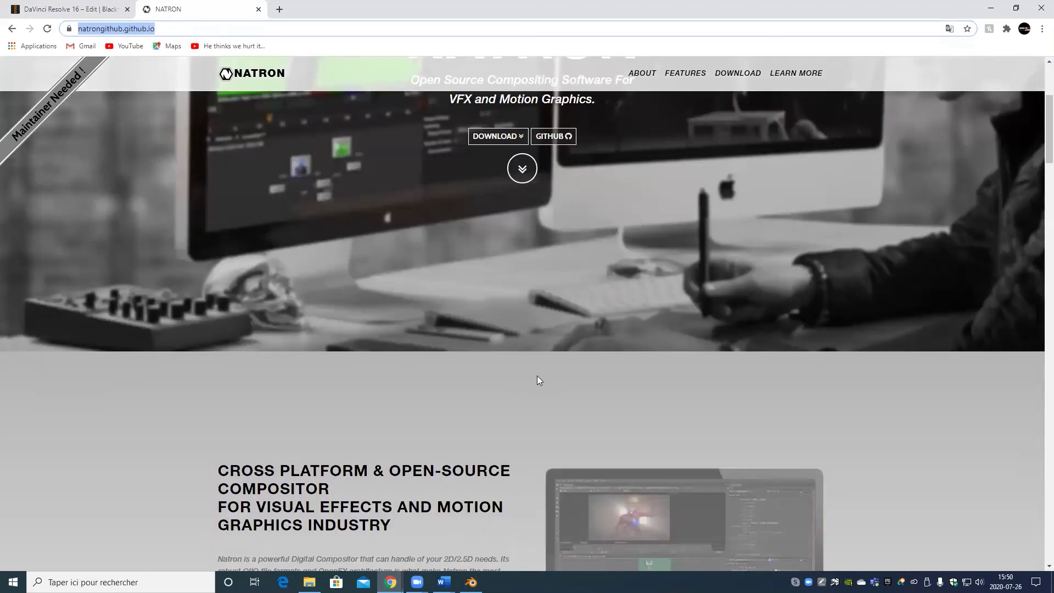
scroll(499, 429, down, 5)
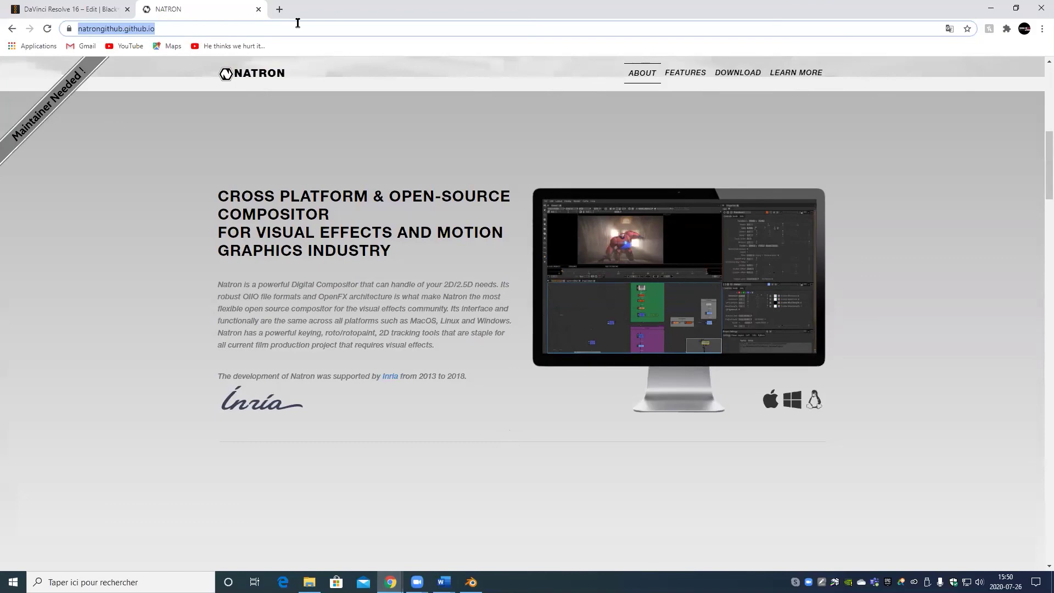
Step: Search Google Images for "nuke interface" in a new browser tab and enlarge the "5 Habits Every Nuke Beginner Should Have" result
click(279, 9)
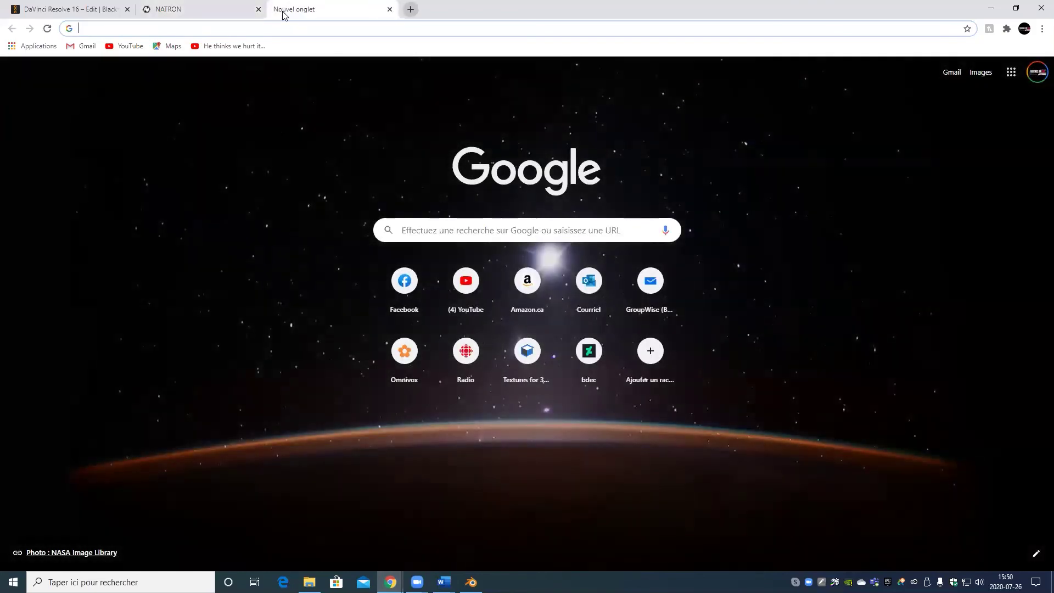
text(nuke )
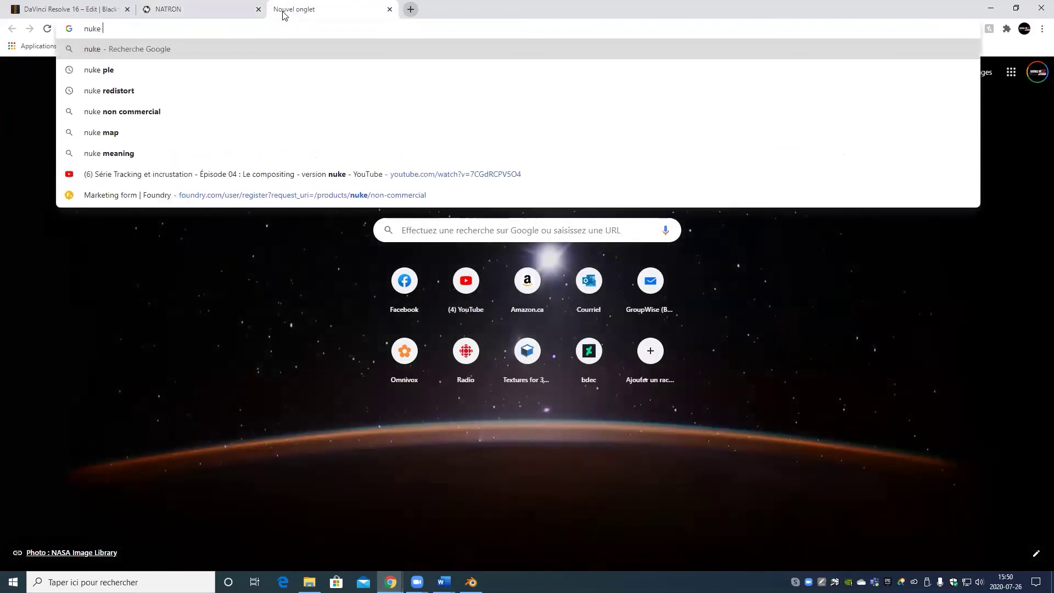
text(interface)
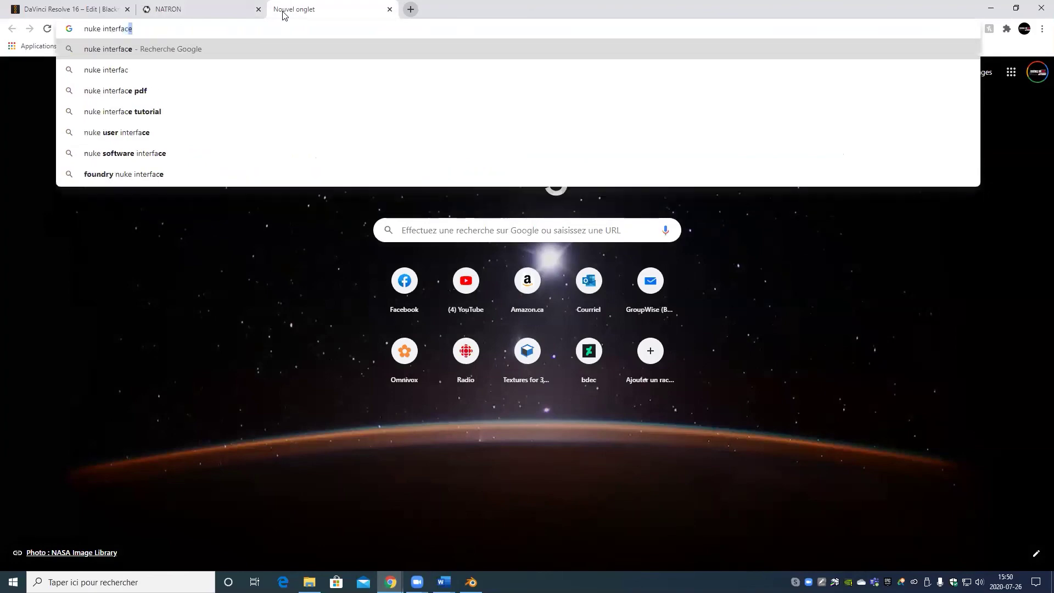
key(Return)
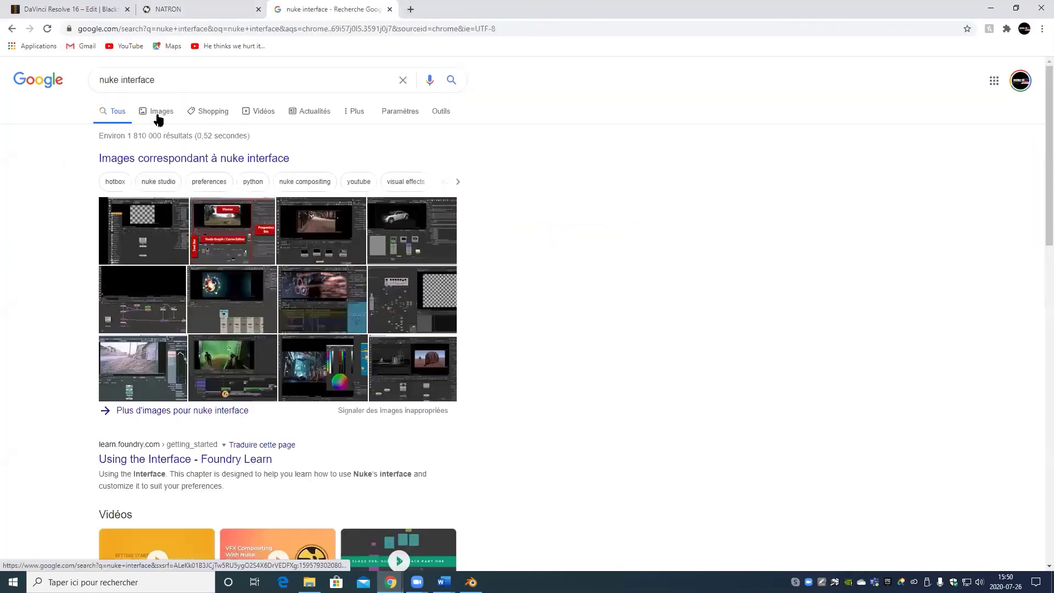
click(255, 158)
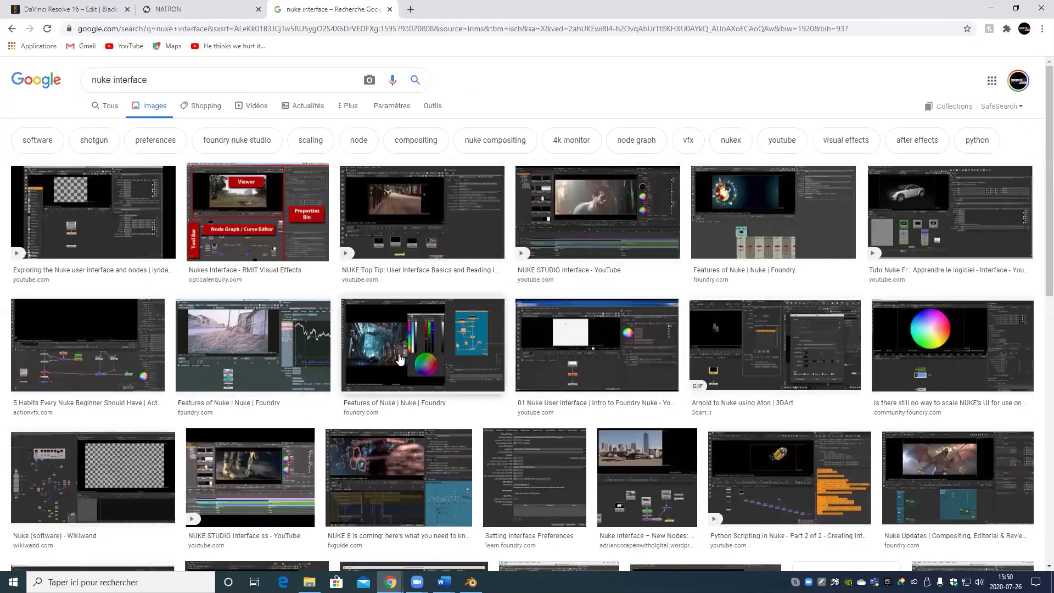
click(115, 359)
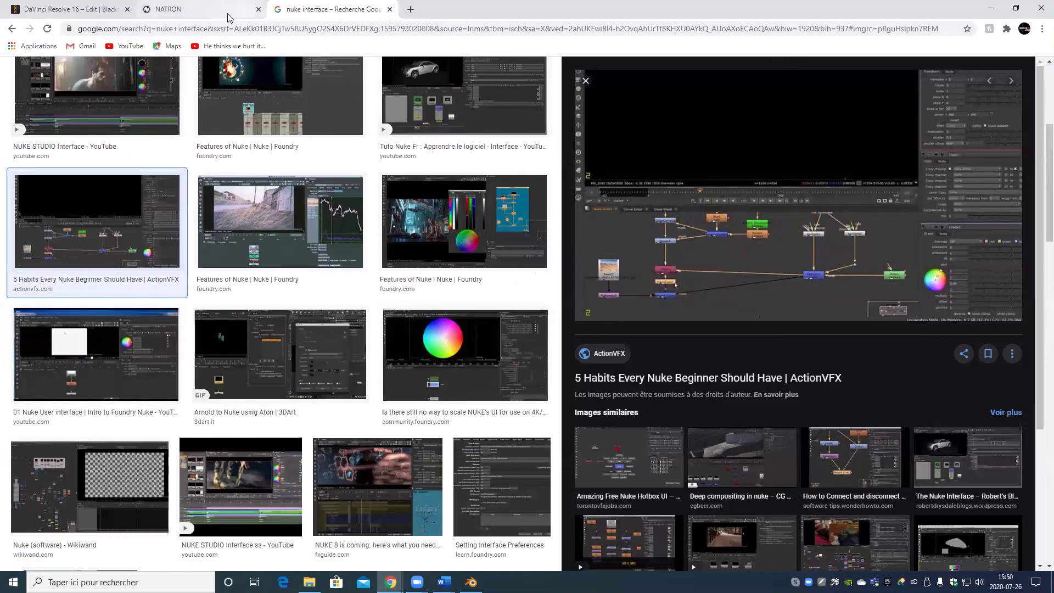
Step: Search Google Images for "natron interface" in a new browser tab and enlarge the "Natron | Framalibre" result
click(410, 9)
text(google)
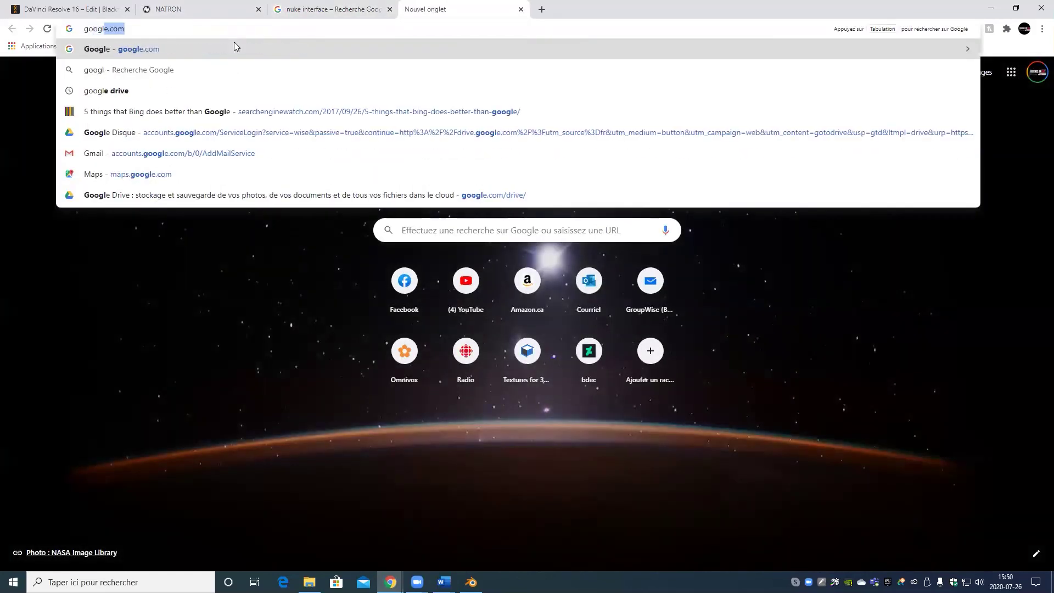
key(Return)
text(nu)
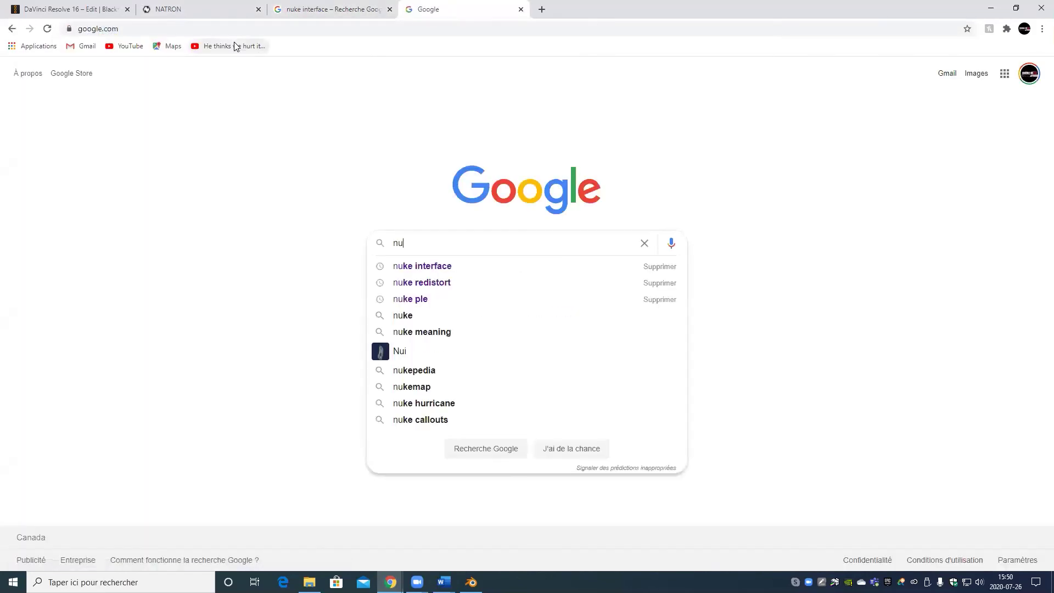
key(BackSpace)
key(BackSpace)
text(natron interface)
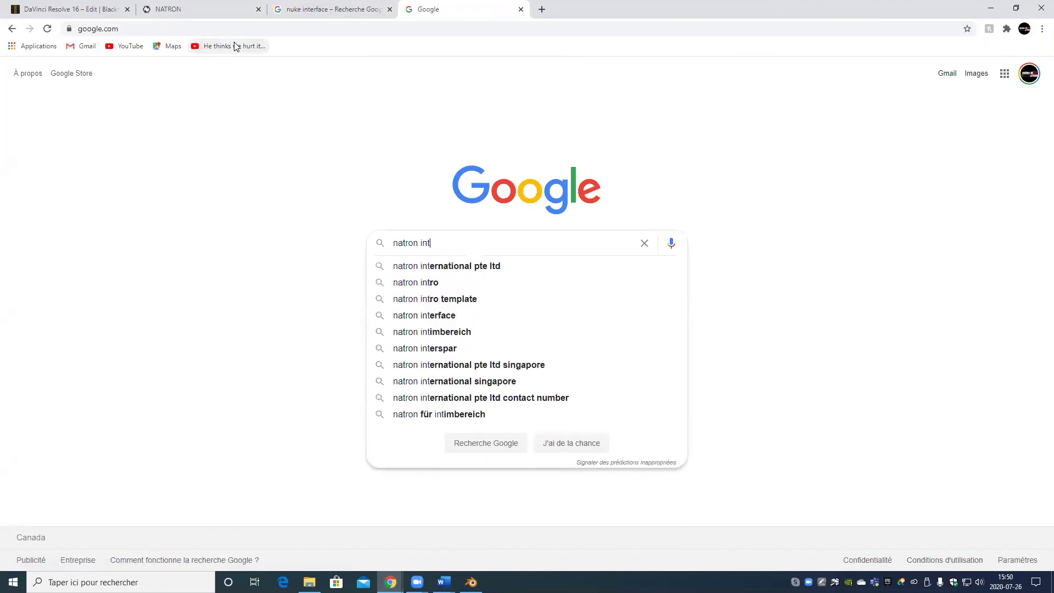
key(Return)
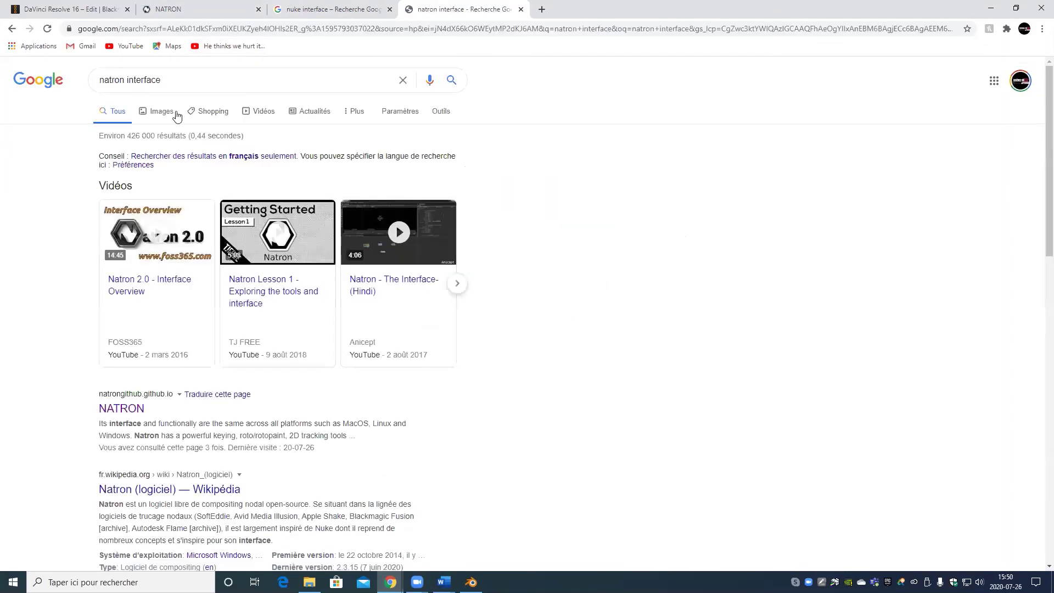
click(161, 111)
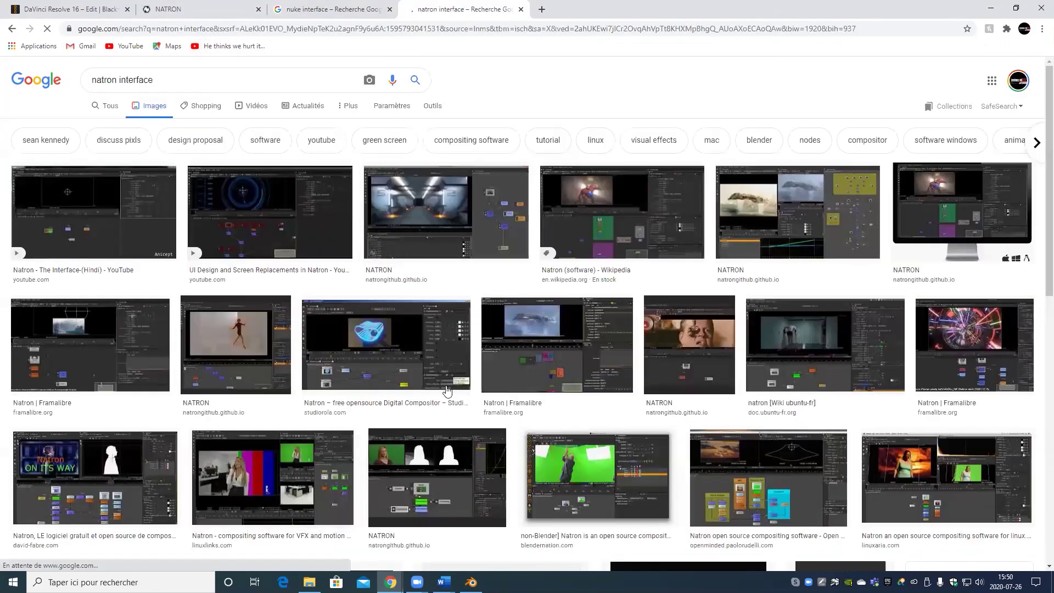
click(133, 336)
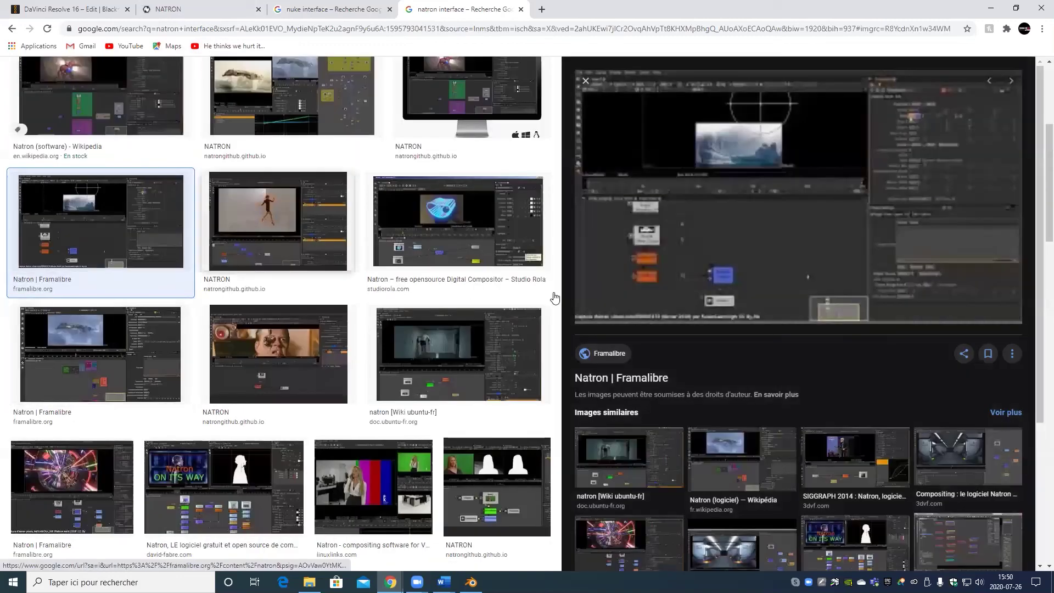
Step: Compare the enlarged Nuke interface image with the Natron one, ending on the Natron image
click(307, 9)
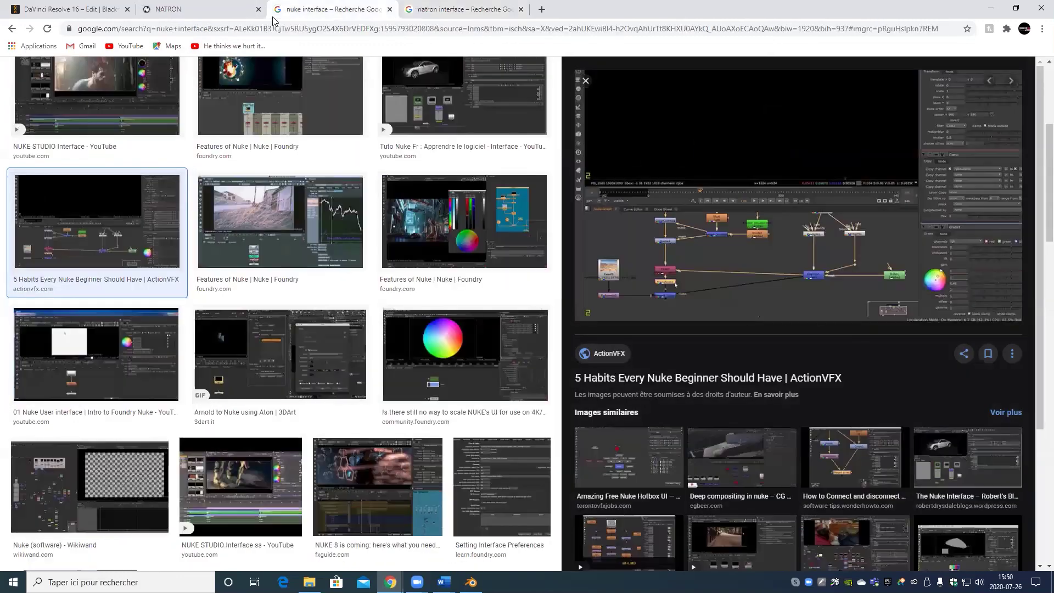
click(408, 11)
click(344, 9)
click(406, 12)
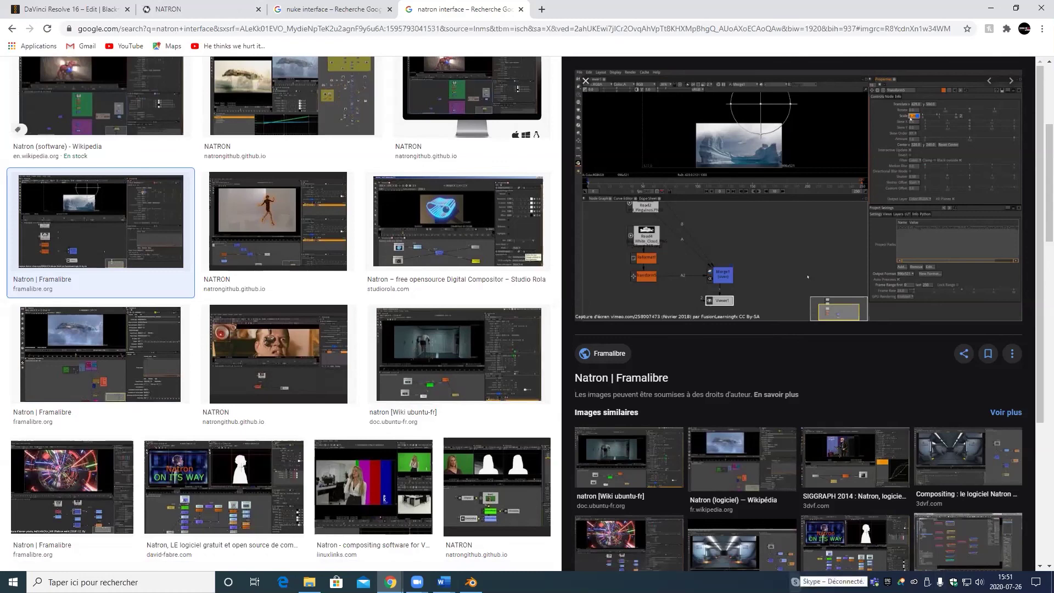
Step: Open the SheepIt render farm website in place of the Natron image search and show its home page in a maximized window
double_click(888, 17)
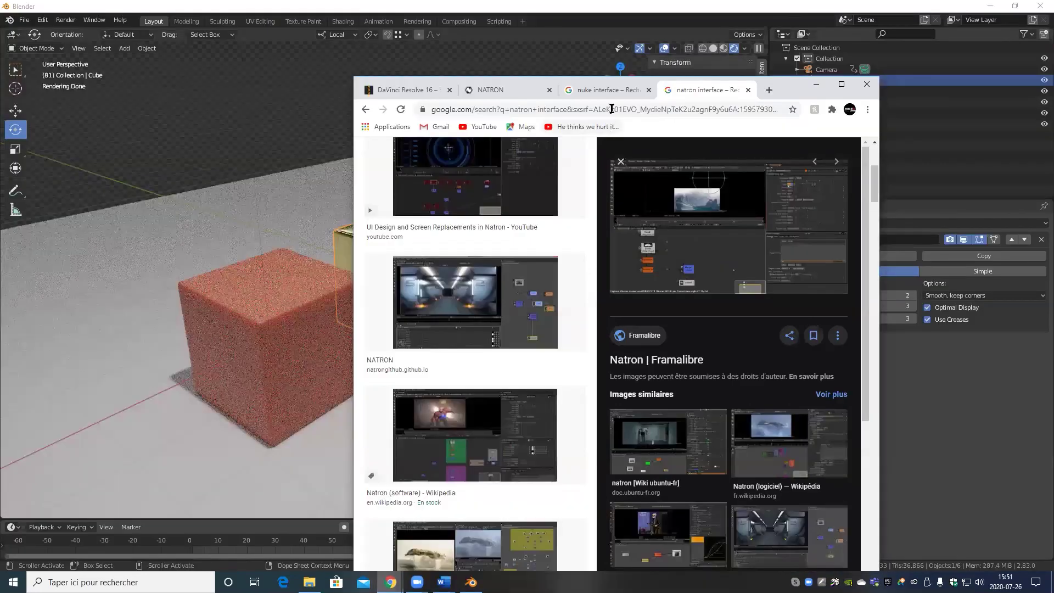
click(610, 109)
text(she)
key(Down)
key(Down)
key(Return)
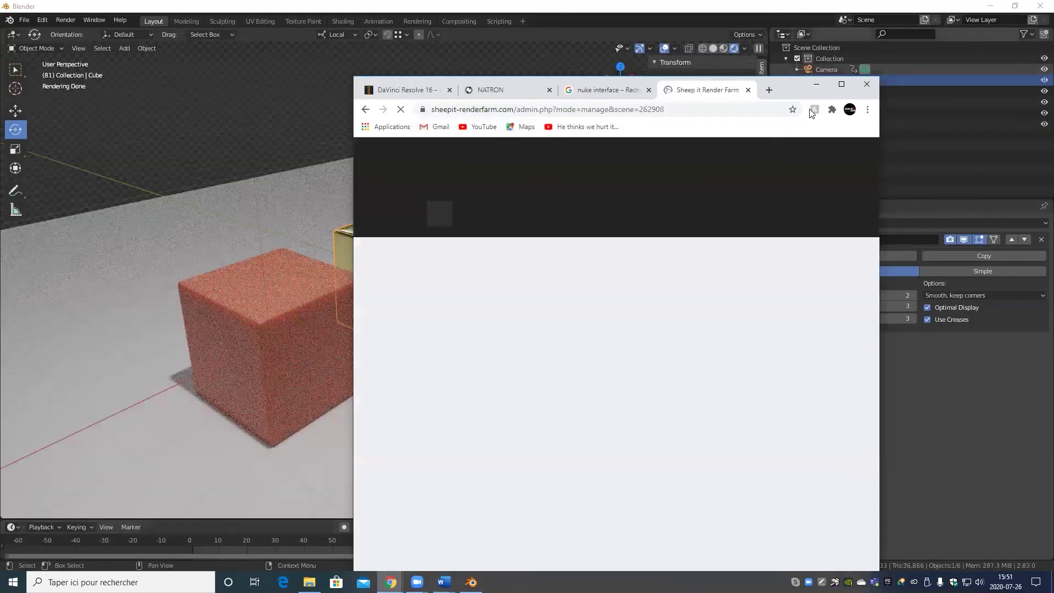
click(841, 84)
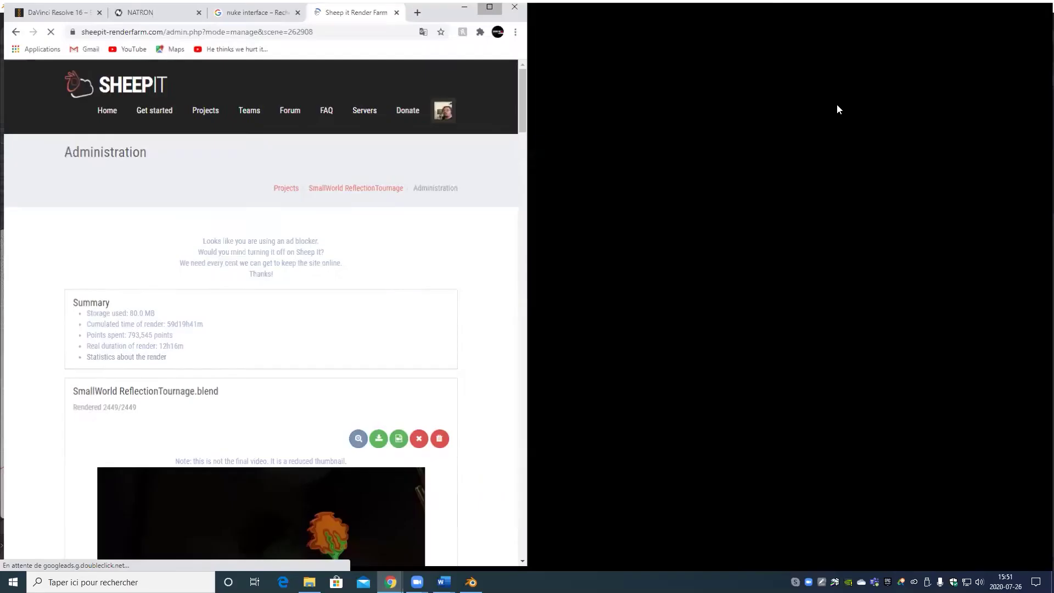
click(246, 88)
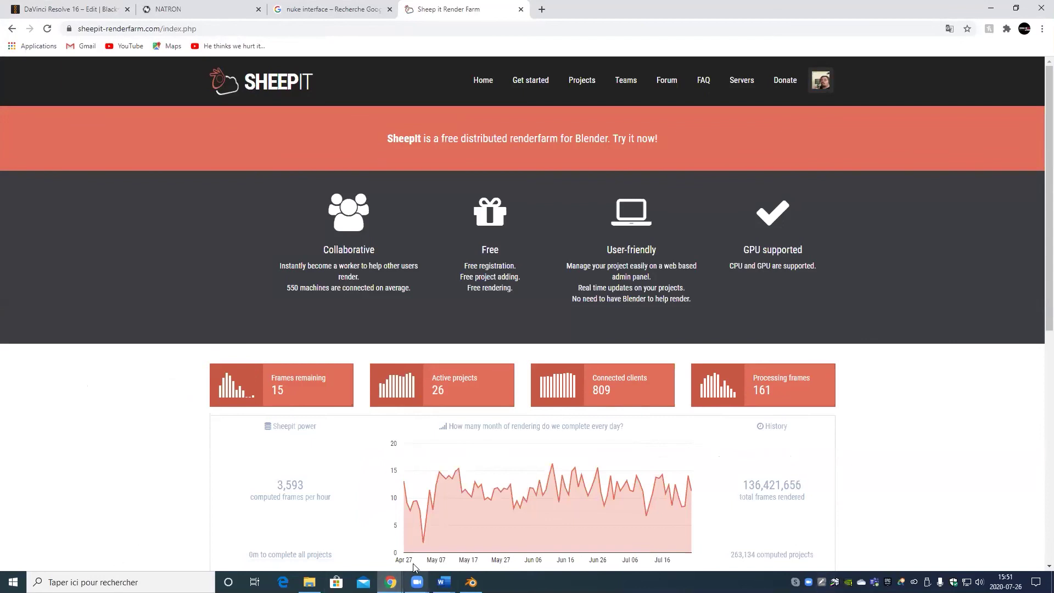
Step: Switch to Blender and examine the file commands, including External Data and Defaults
mouse_move(471, 582)
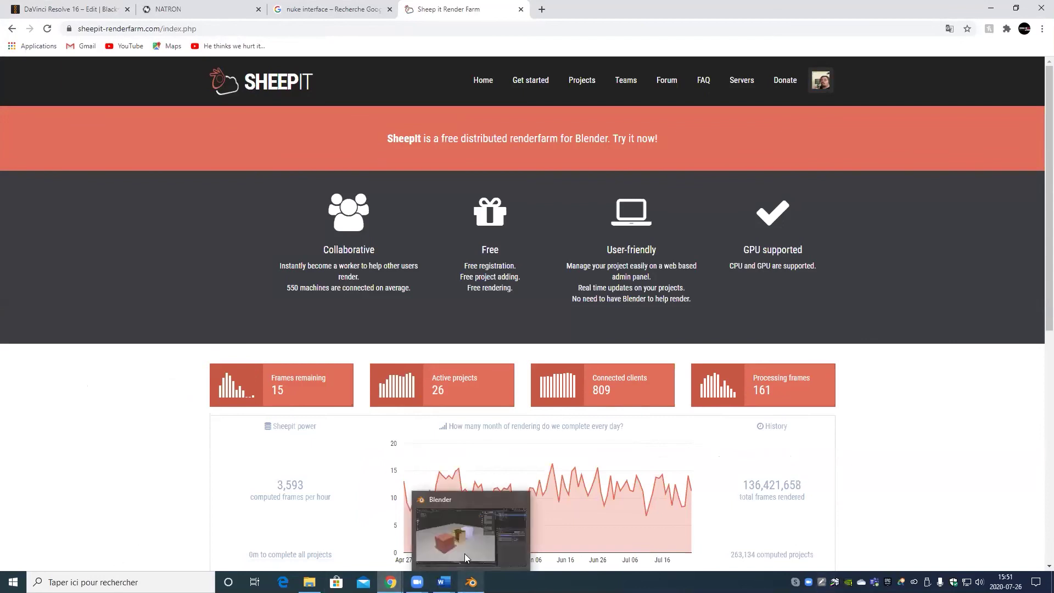
click(465, 553)
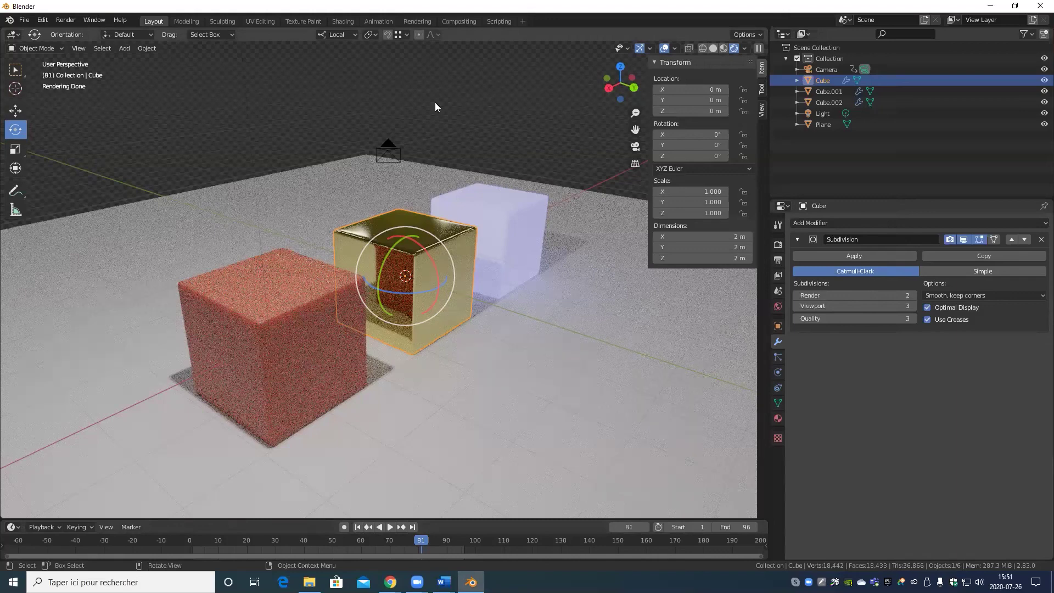
click(24, 20)
mouse_move(80, 187)
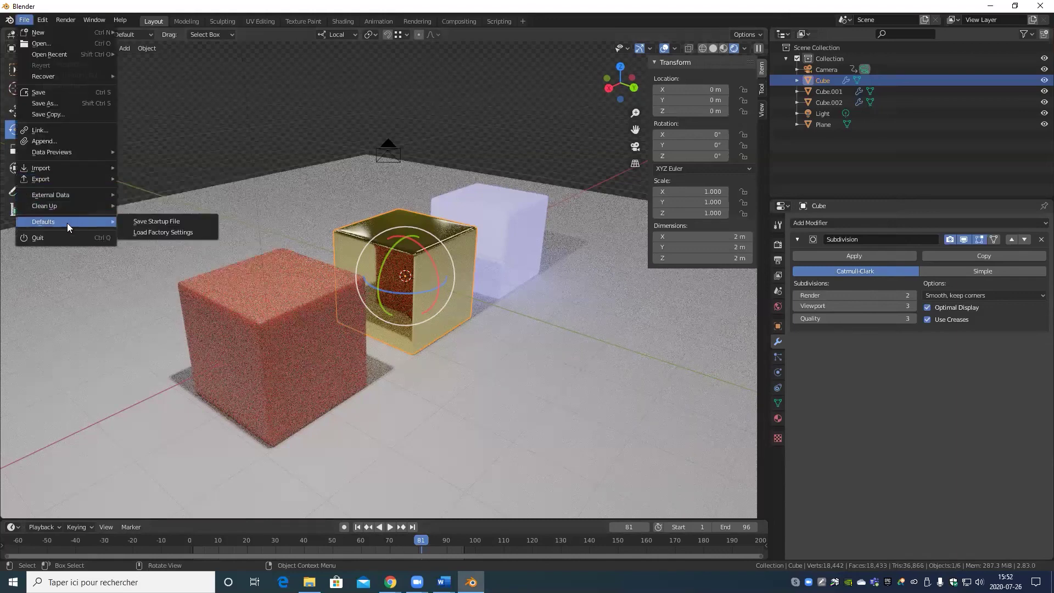
mouse_move(87, 153)
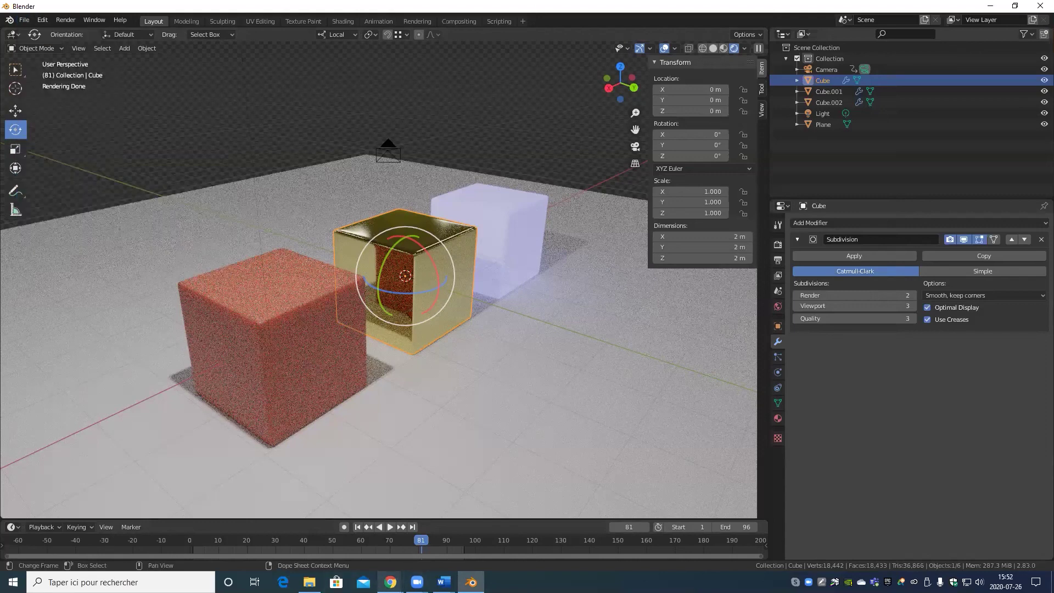
Step: Switch back to the SheepIt home page in Chrome and look through its render statistics and latest news
mouse_move(390, 582)
click(418, 511)
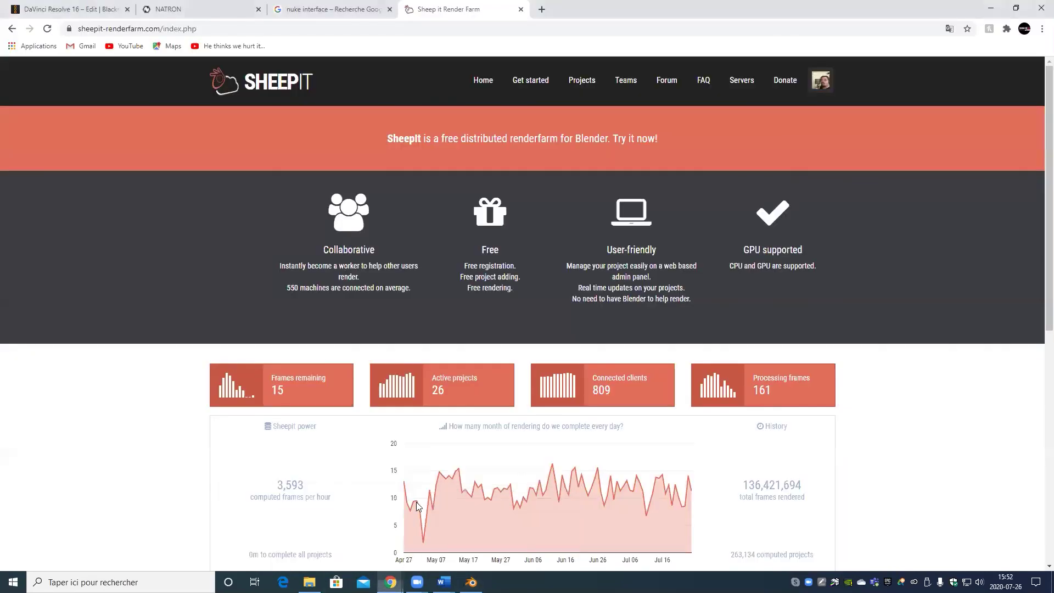
scroll(418, 506, down, 6)
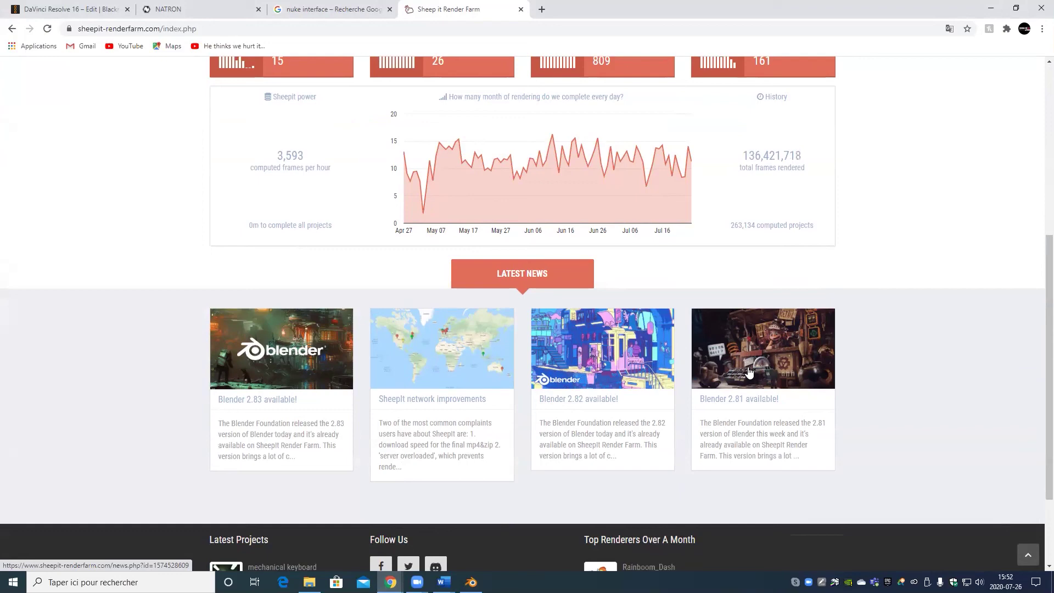
scroll(694, 384, up, 6)
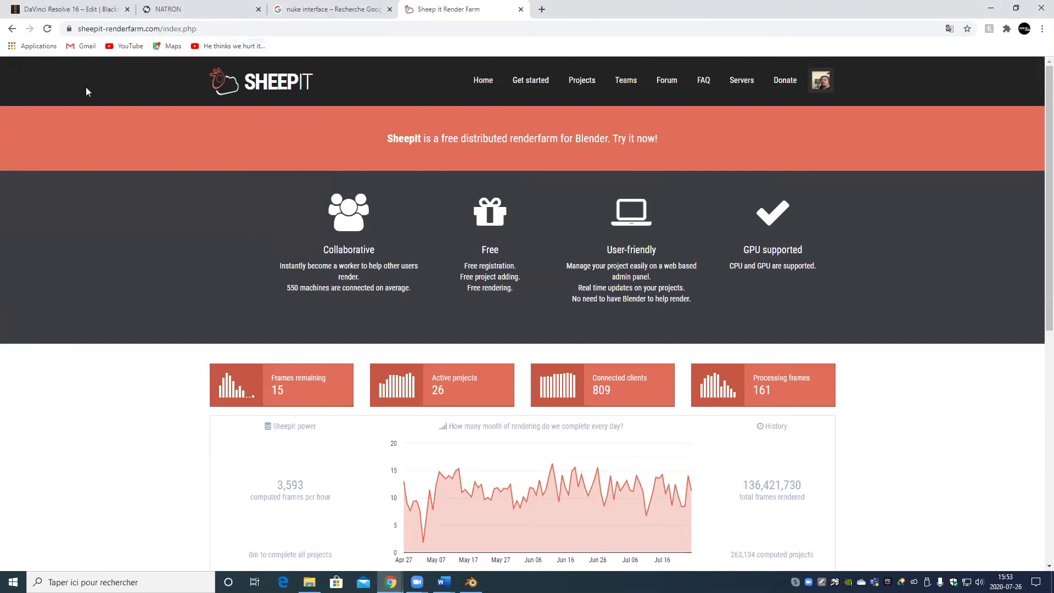
Step: Return to the administration page of the SmallWorld ReflectionTournage project and examine its grid of rendered frames
click(11, 30)
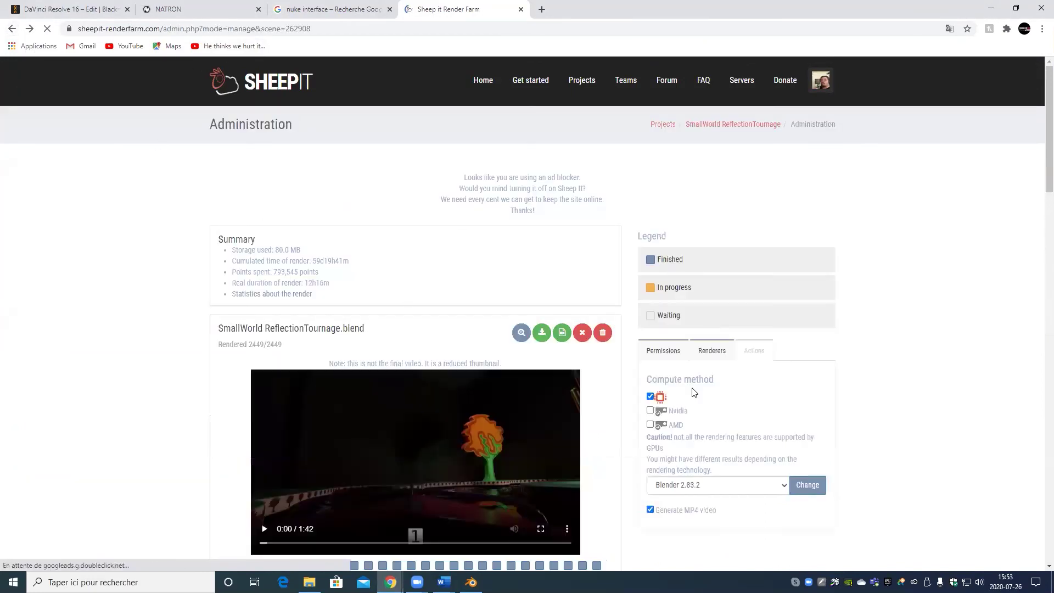
scroll(553, 447, down, 2)
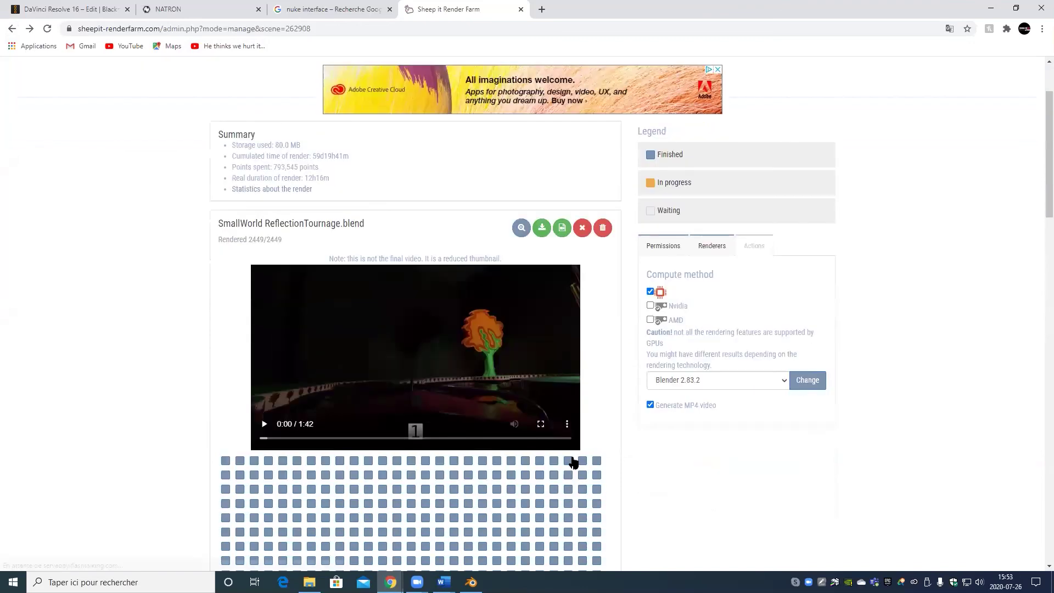
scroll(607, 435, down, 20)
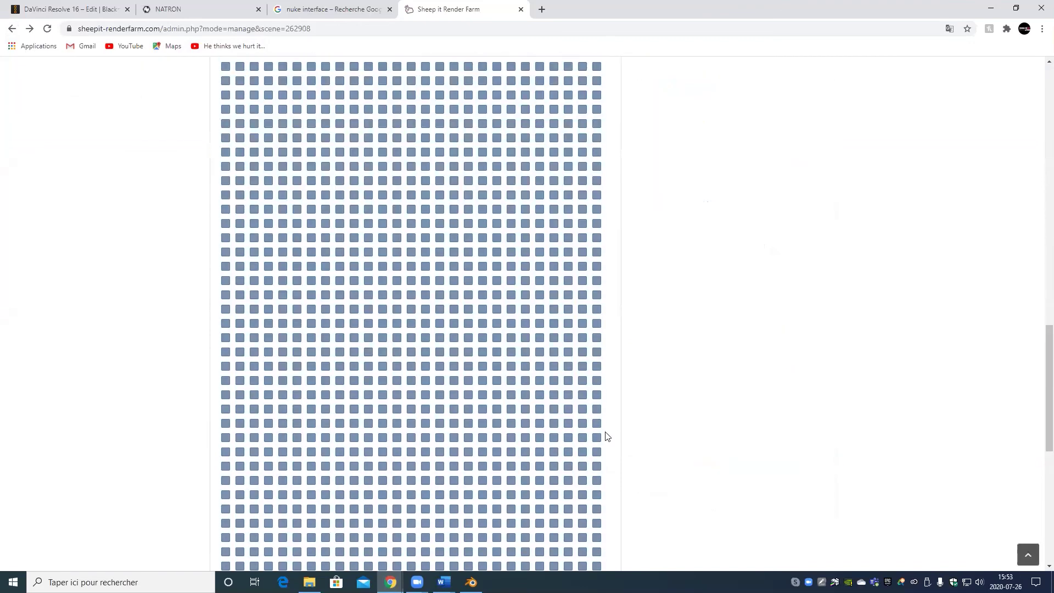
scroll(549, 384, up, 20)
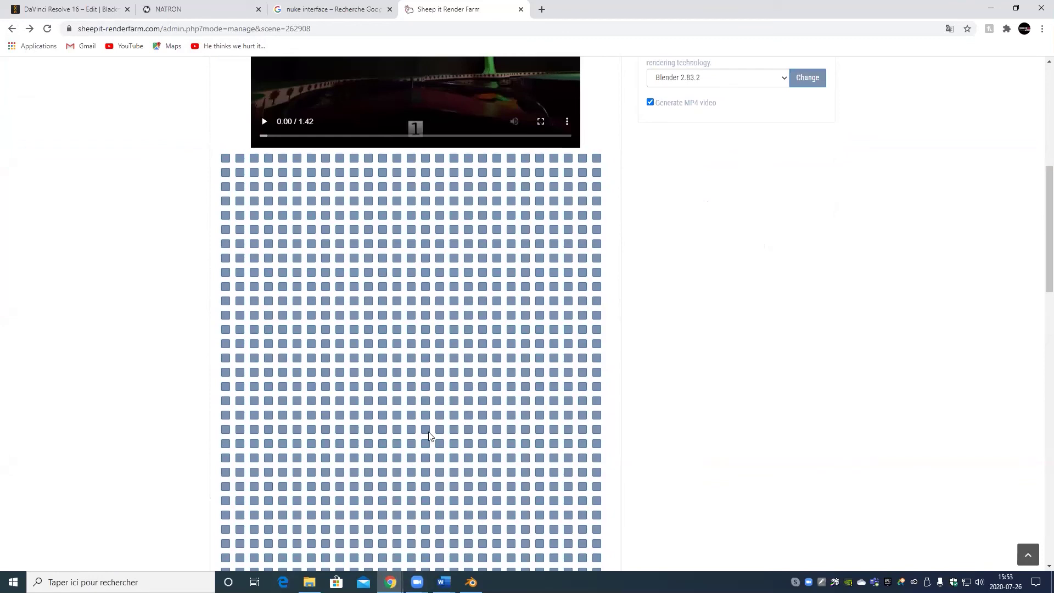
scroll(717, 347, up, 7)
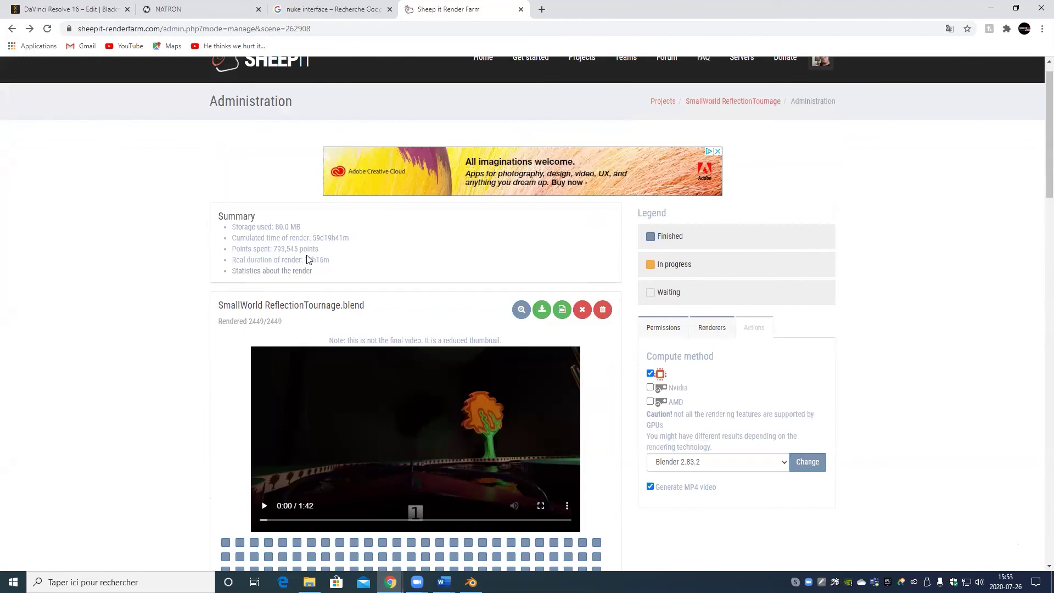
Step: Highlight the real duration of the render in the summary, and play the project's preview video up to 0:13
drag(352, 238, 324, 241)
click(333, 260)
scroll(78, 363, down, 3)
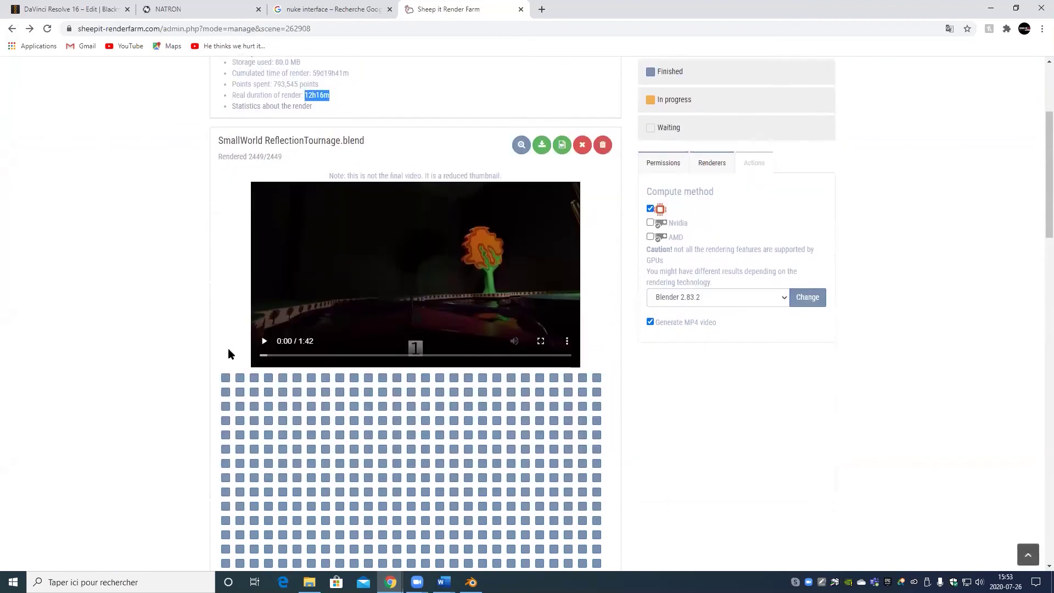
click(264, 343)
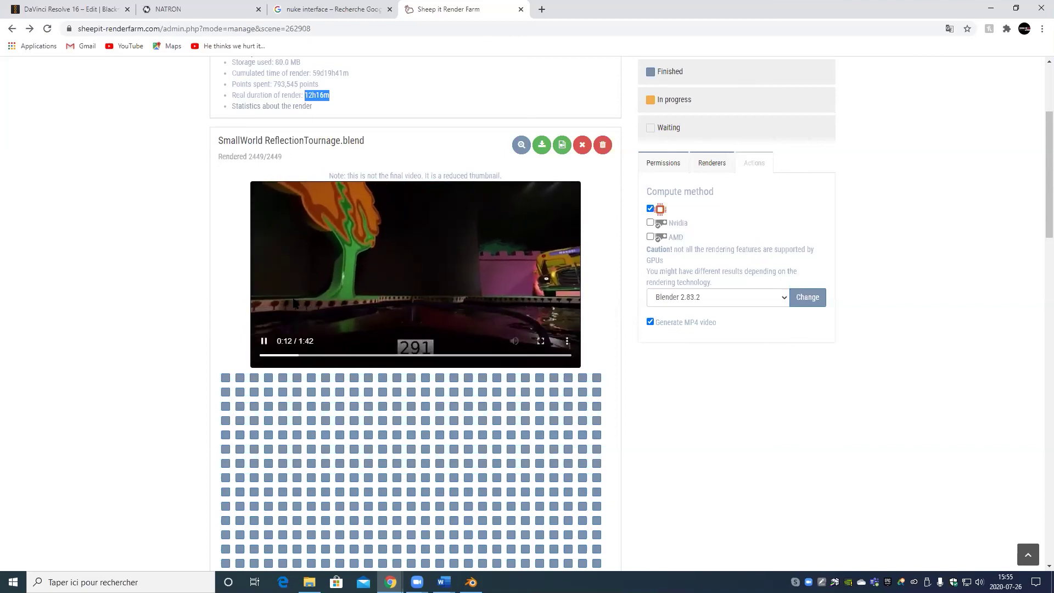
click(379, 335)
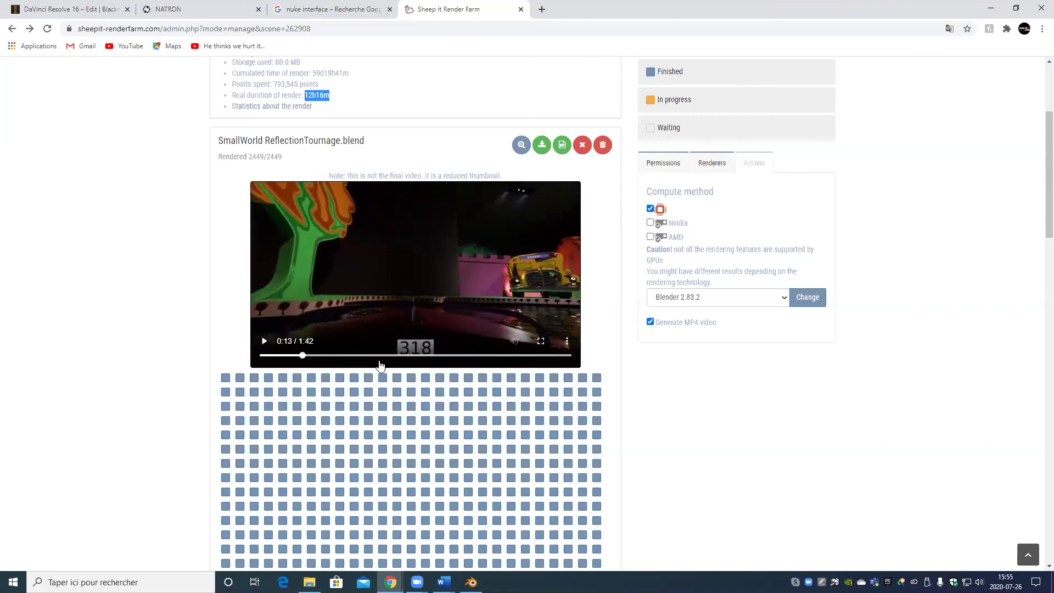
scroll(698, 500, up, 3)
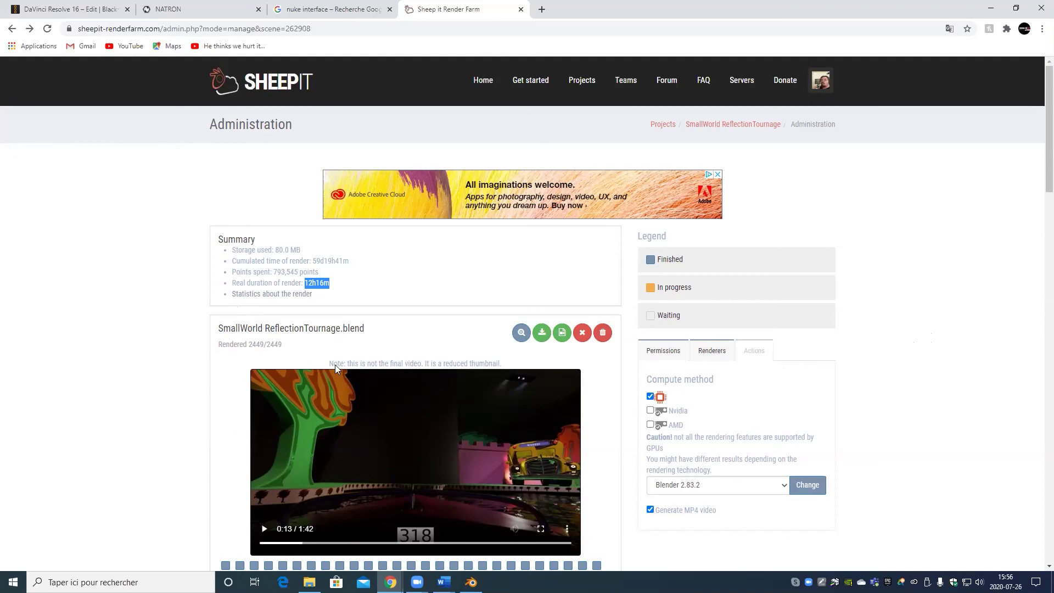
click(13, 28)
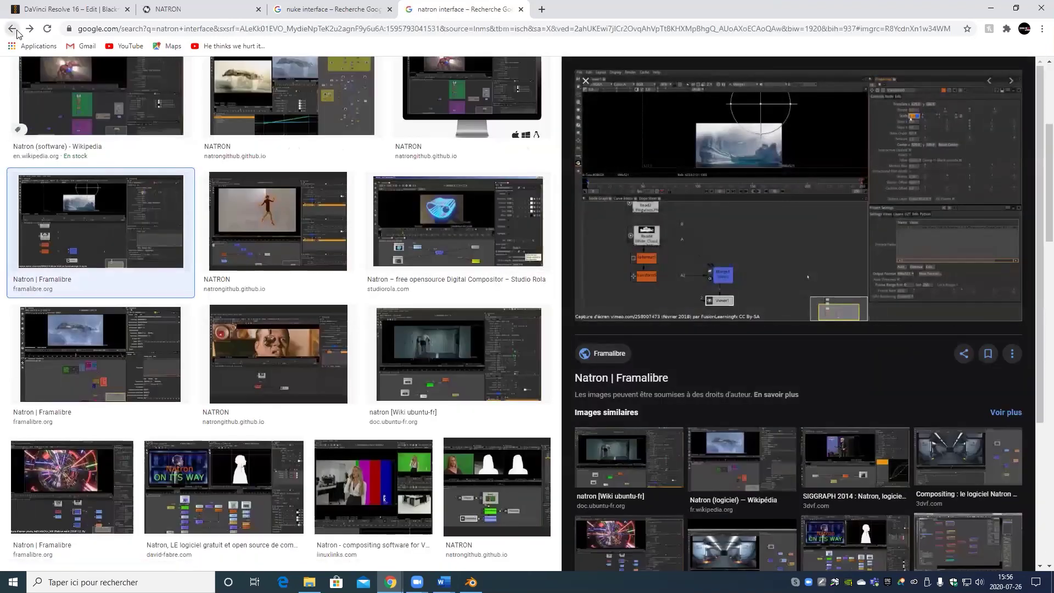
click(17, 31)
click(16, 31)
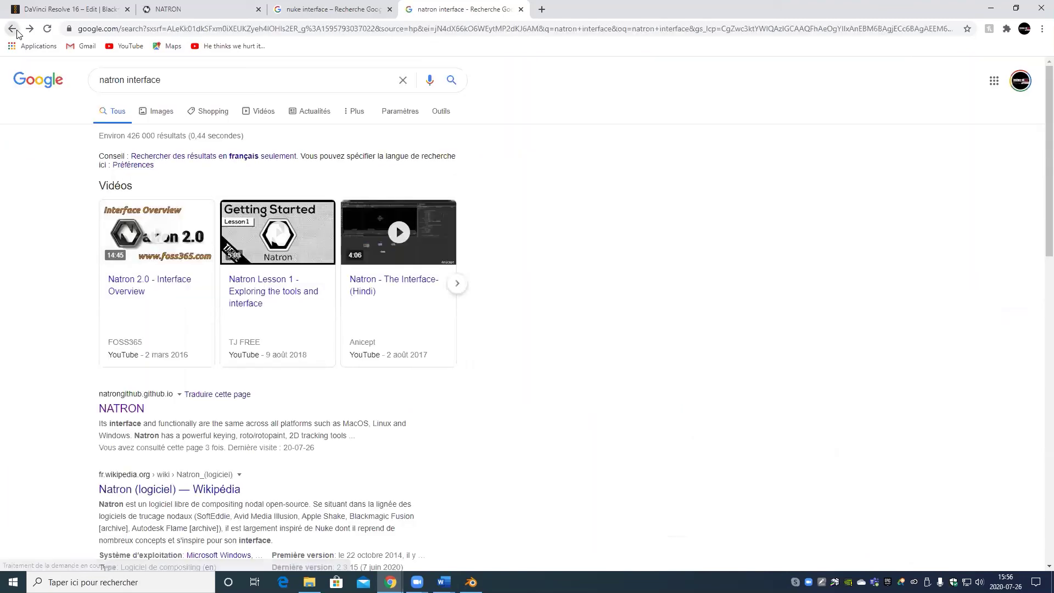
click(17, 31)
click(17, 31)
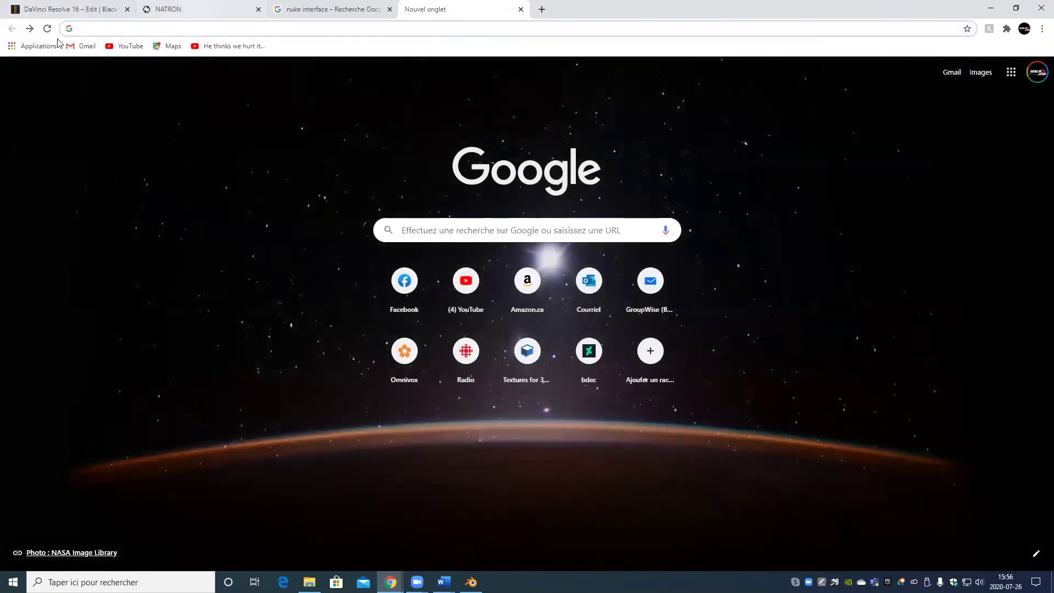
click(29, 29)
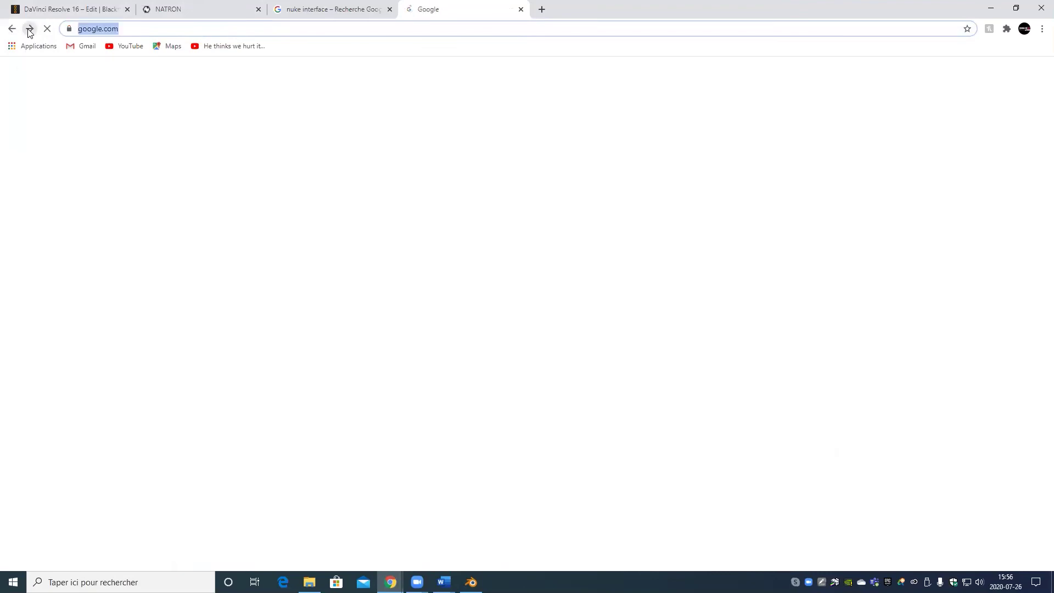
click(30, 29)
click(30, 28)
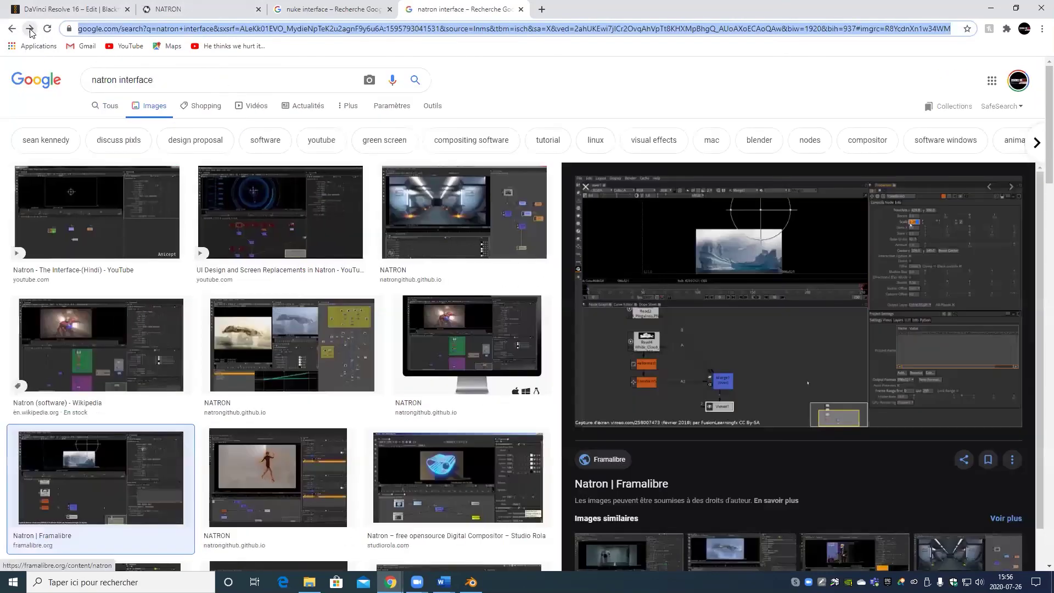
click(29, 28)
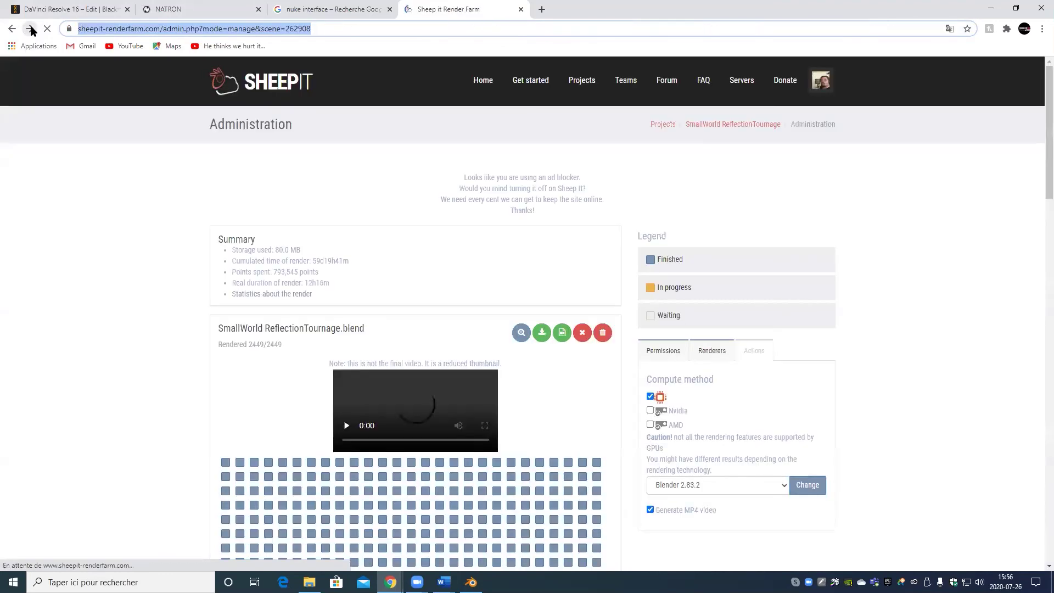
Step: Look through the grid of rendered frames again and highlight the points spent in the project summary
scroll(829, 240, down, 20)
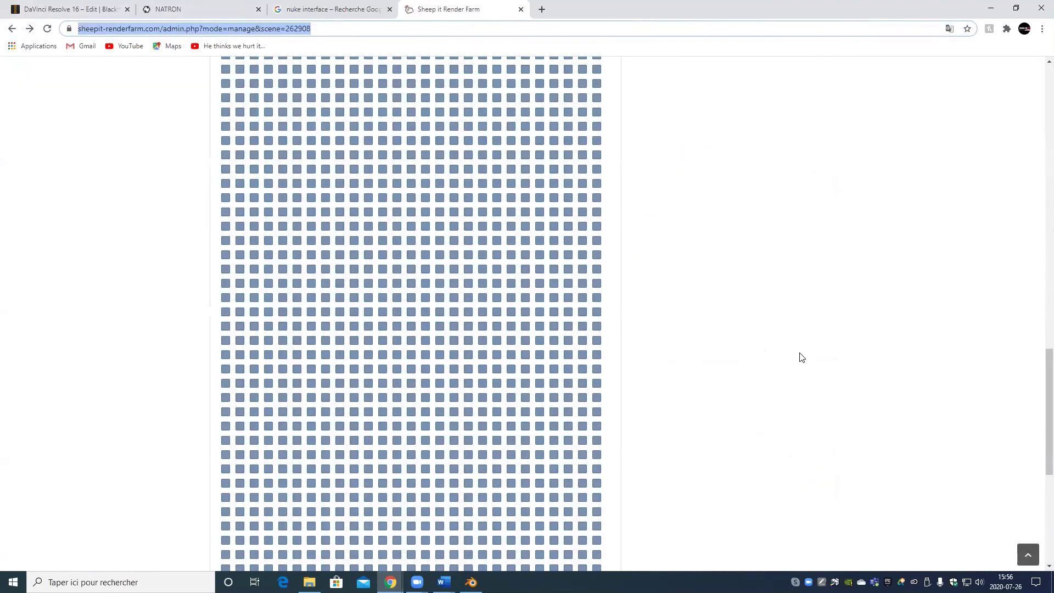
scroll(424, 445, up, 20)
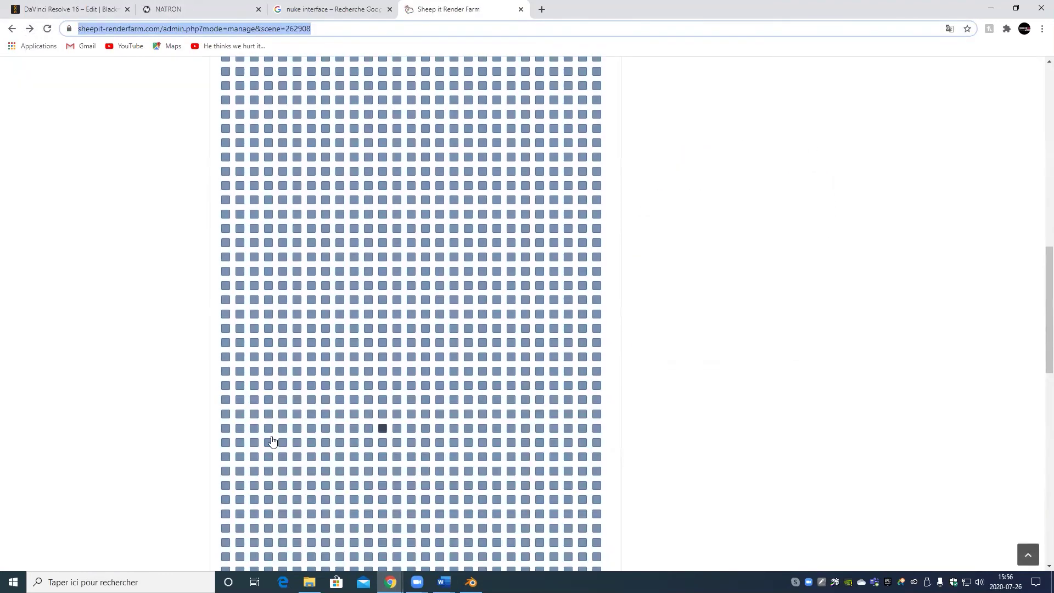
scroll(354, 406, up, 6)
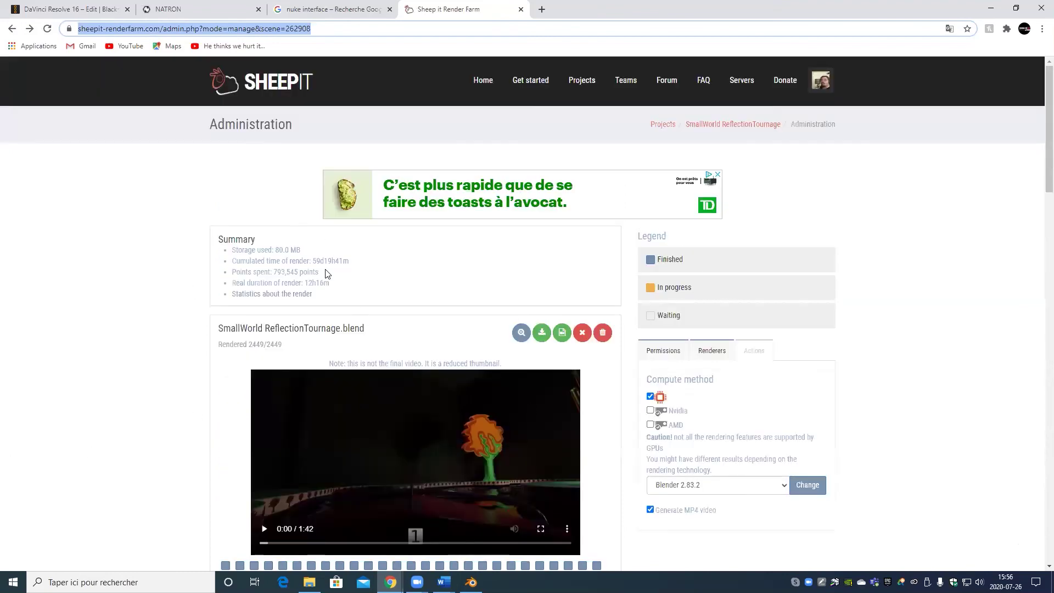
drag(319, 273, 281, 274)
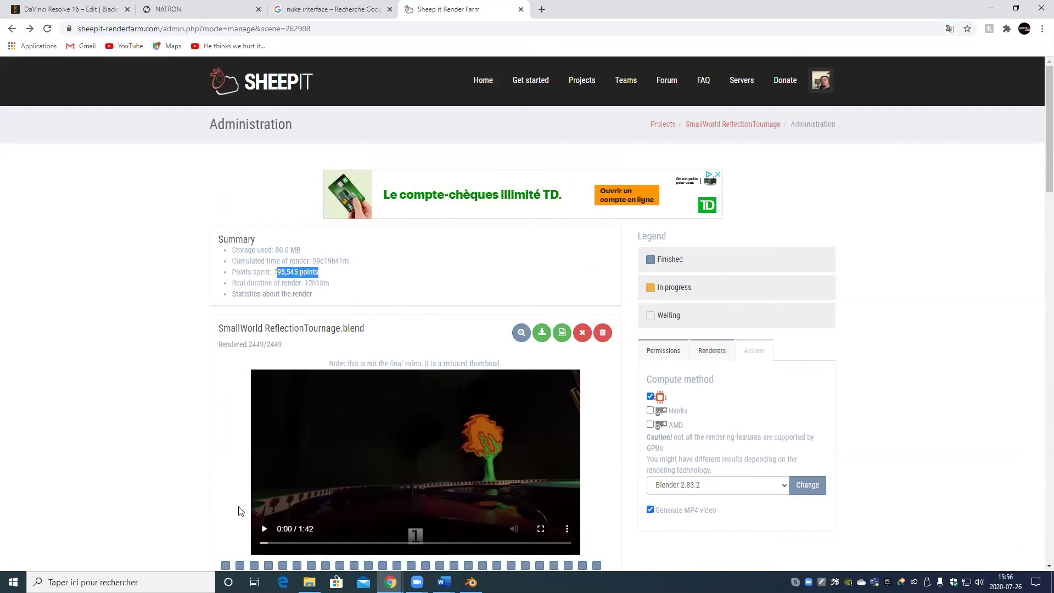
scroll(823, 412, down, 5)
scroll(804, 427, down, 3)
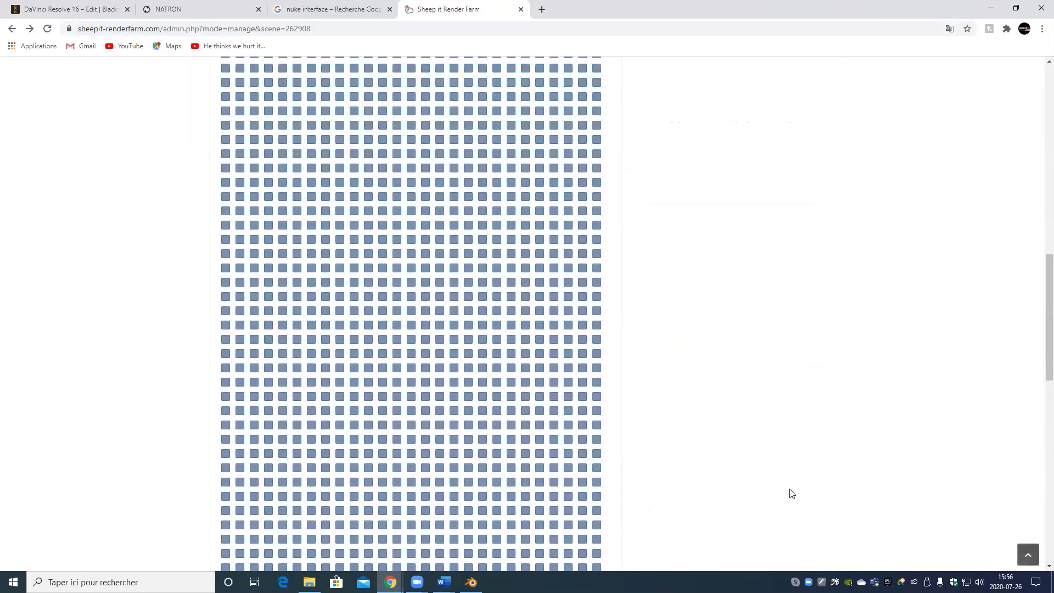